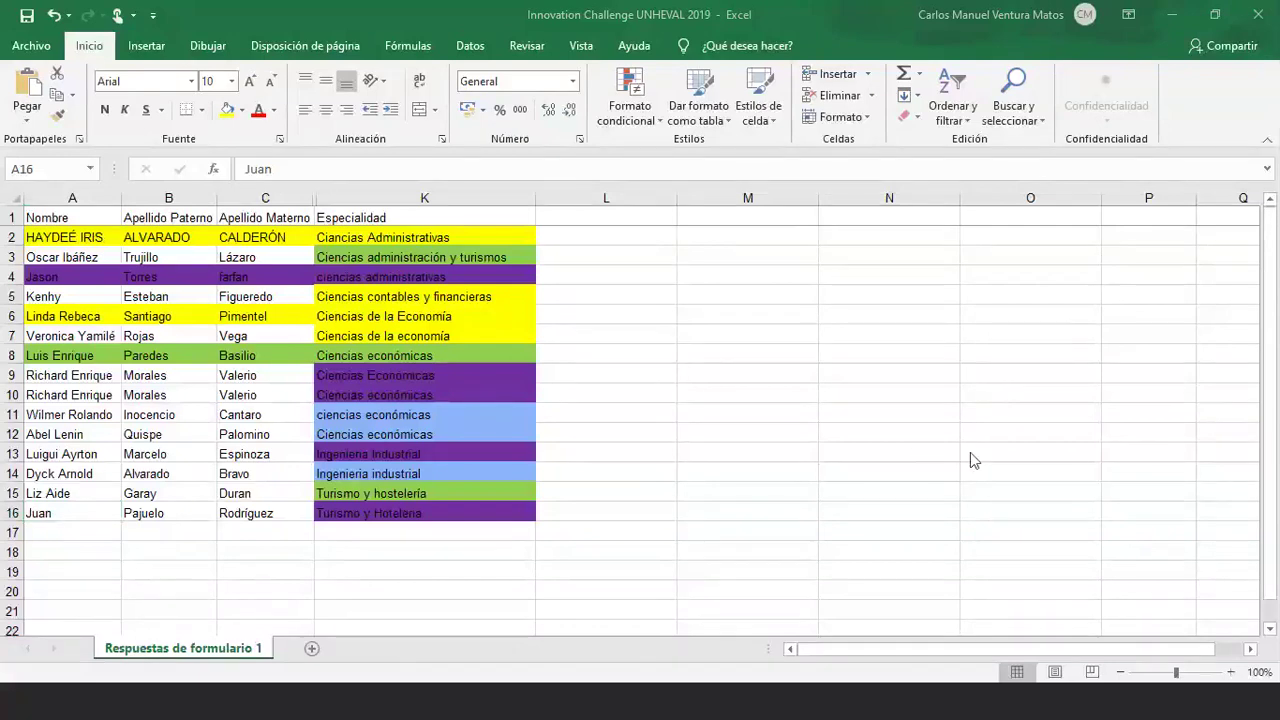
# Remove the green fill from row 8 (A8:K8) so its Ciencias económicas entry is uncoloured.
pyautogui.click(125, 258)
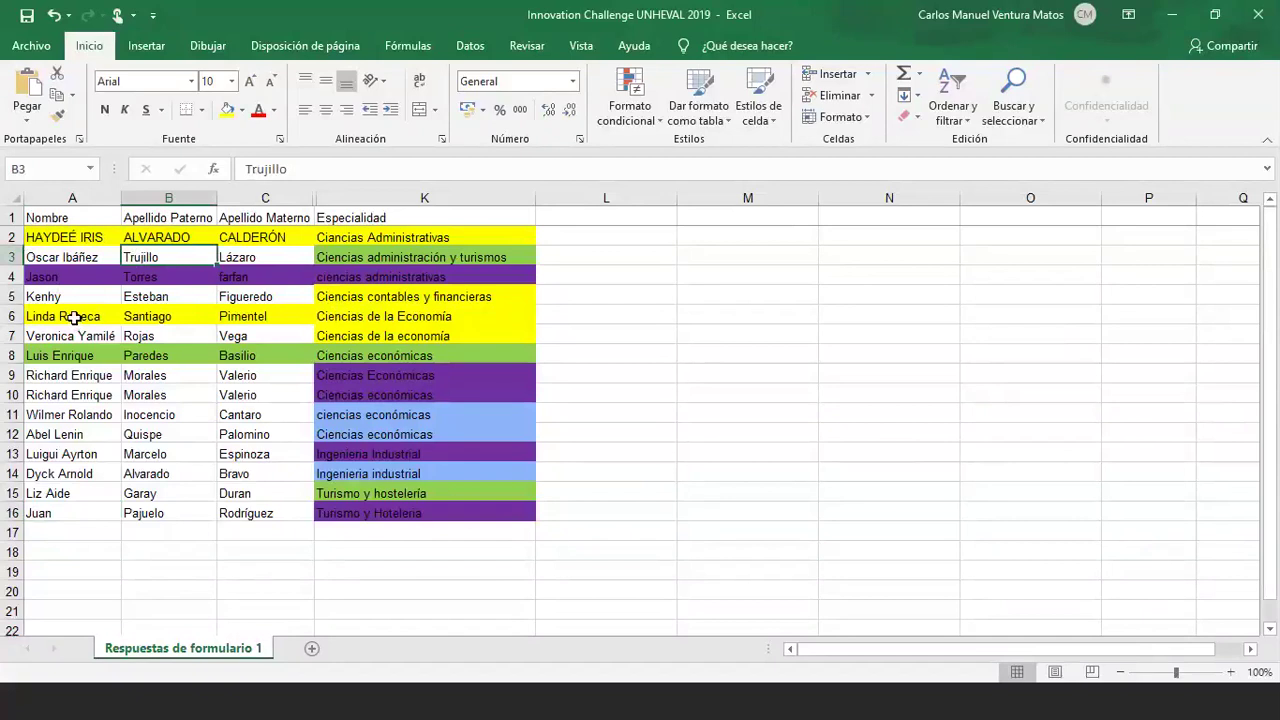
pyautogui.click(74, 318)
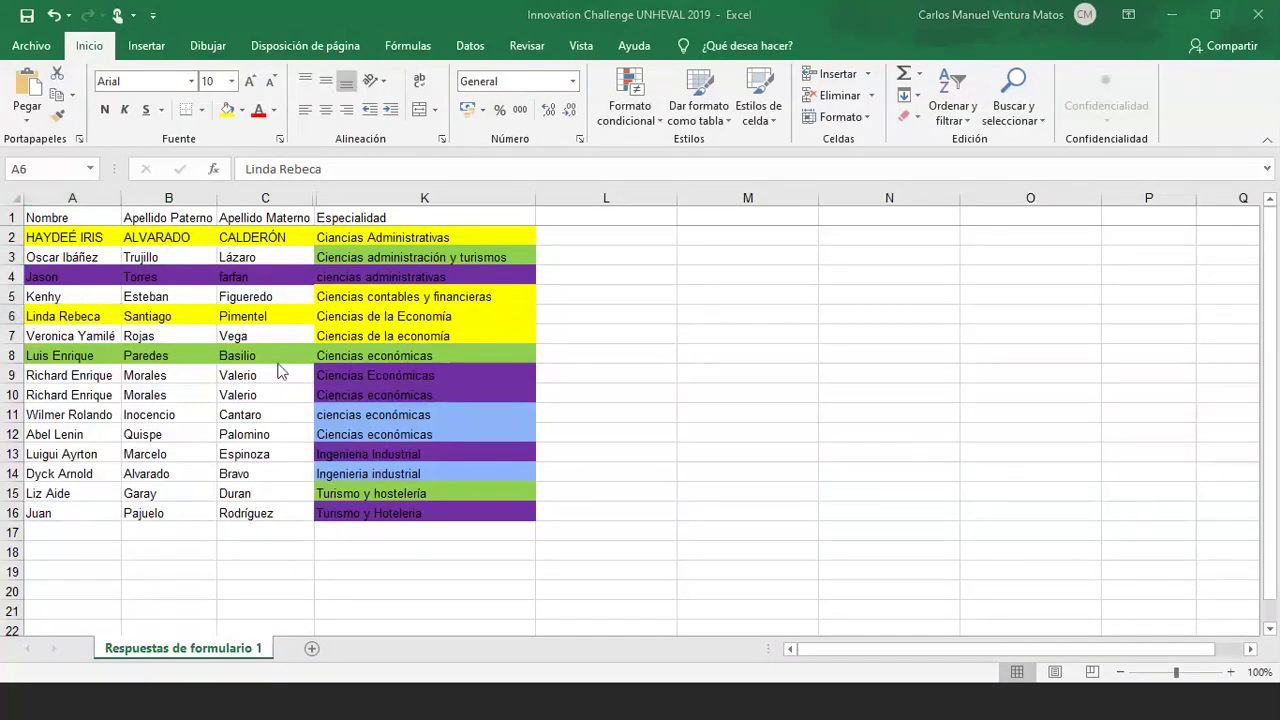
pyautogui.moveTo(44, 362); pyautogui.dragTo(470, 348)
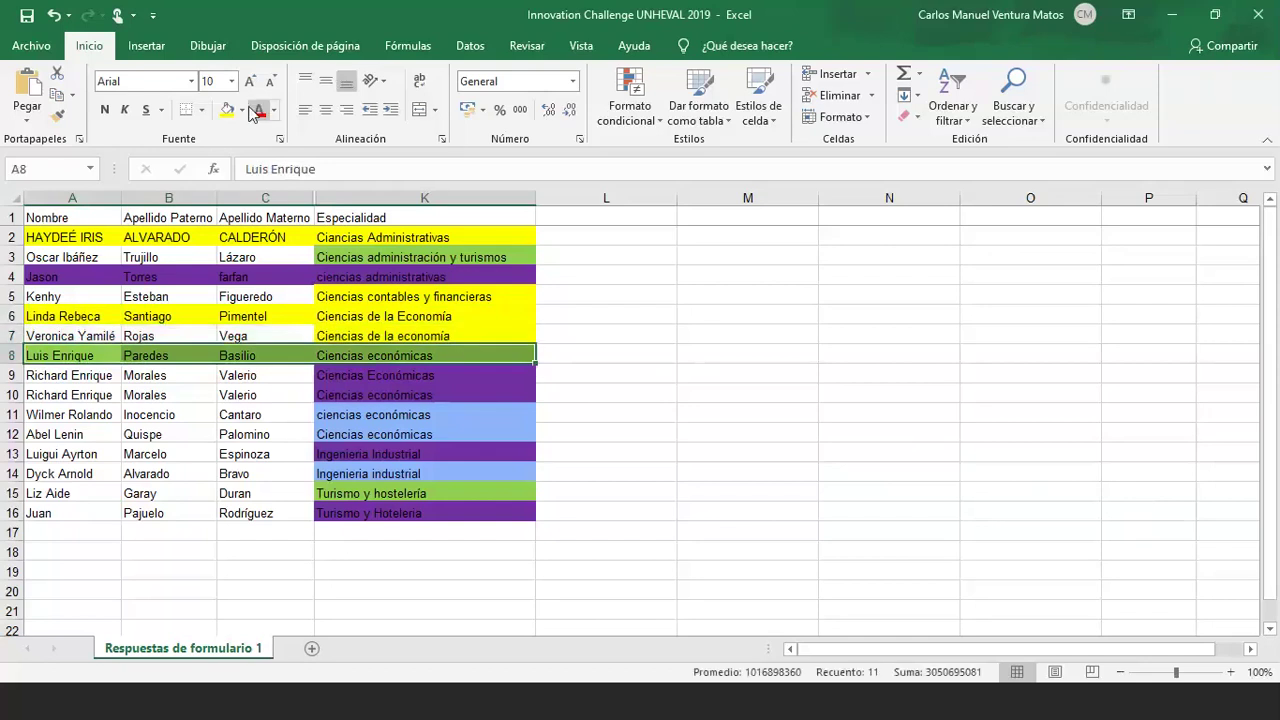
pyautogui.click(245, 112)
pyautogui.click(228, 162)
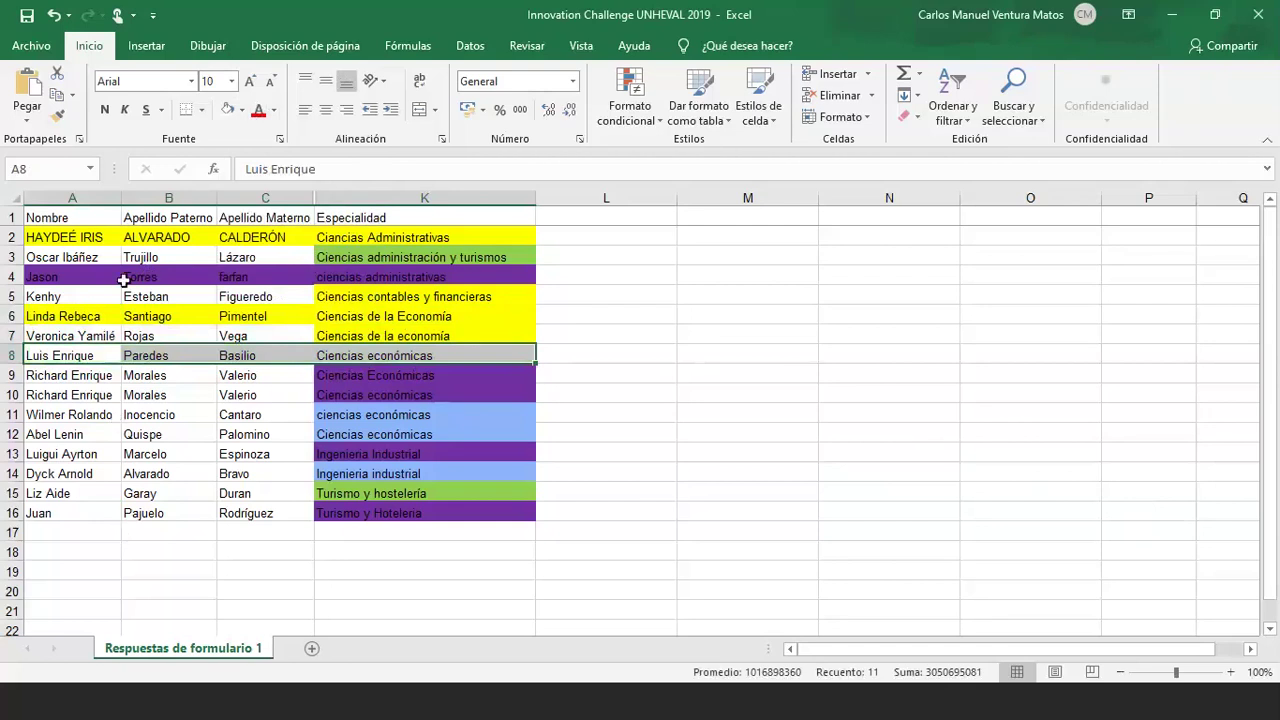
# Step up and down the name column from A9 to review the listed entries.
pyautogui.click(79, 380)
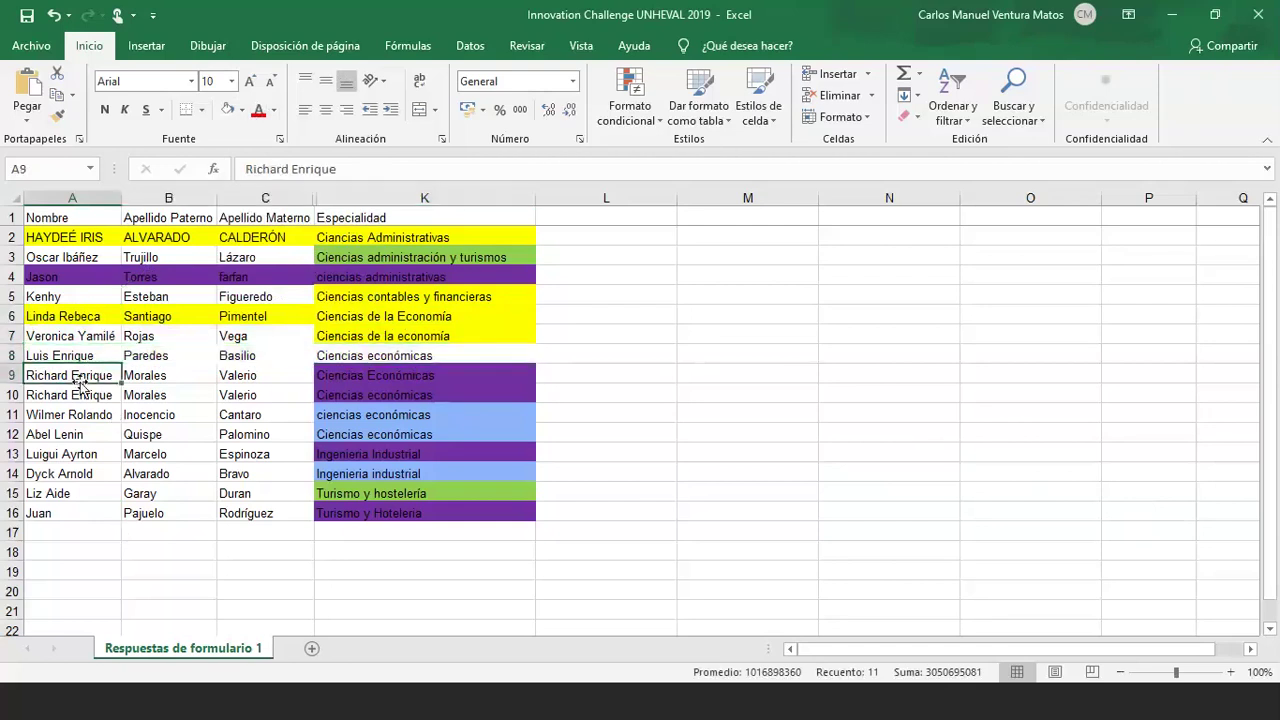
pyautogui.hotkey('ctrl', 'Down')
pyautogui.press('Down')
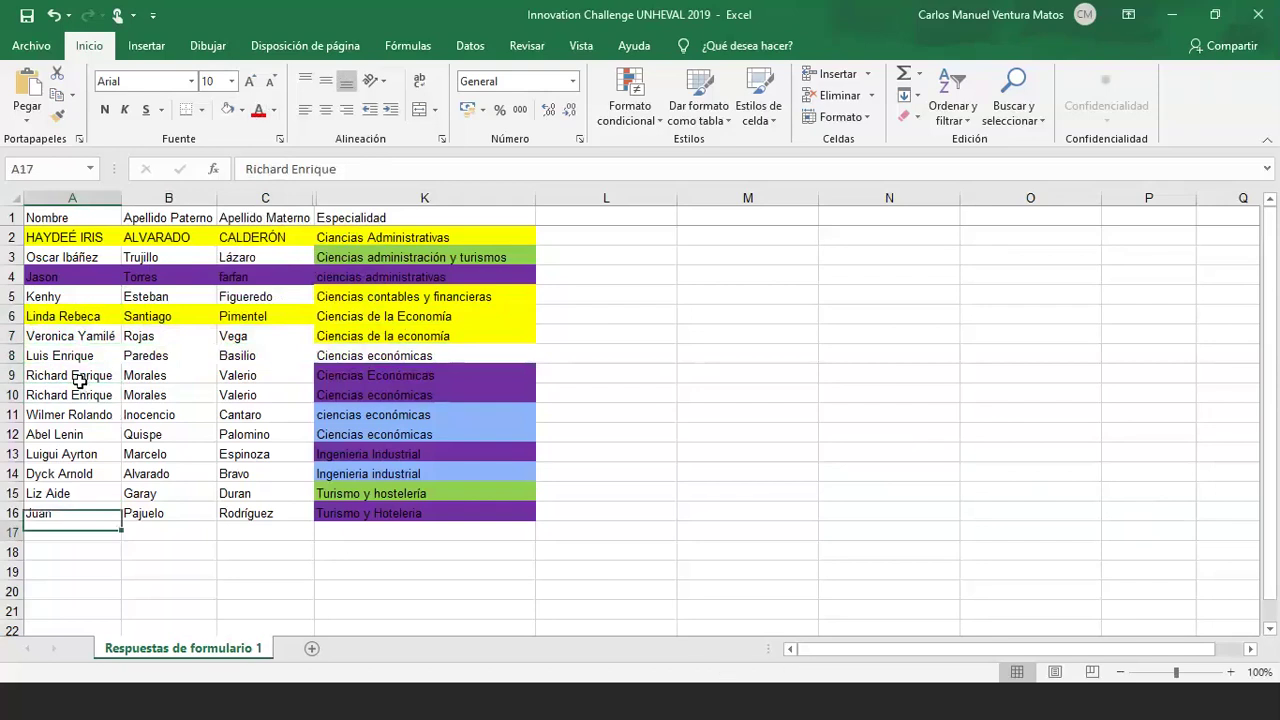
pyautogui.press('Up')
pyautogui.press('Up')
pyautogui.press('Up')
pyautogui.press('Up')
pyautogui.press('Up')
pyautogui.press('Up')
pyautogui.press('Up')
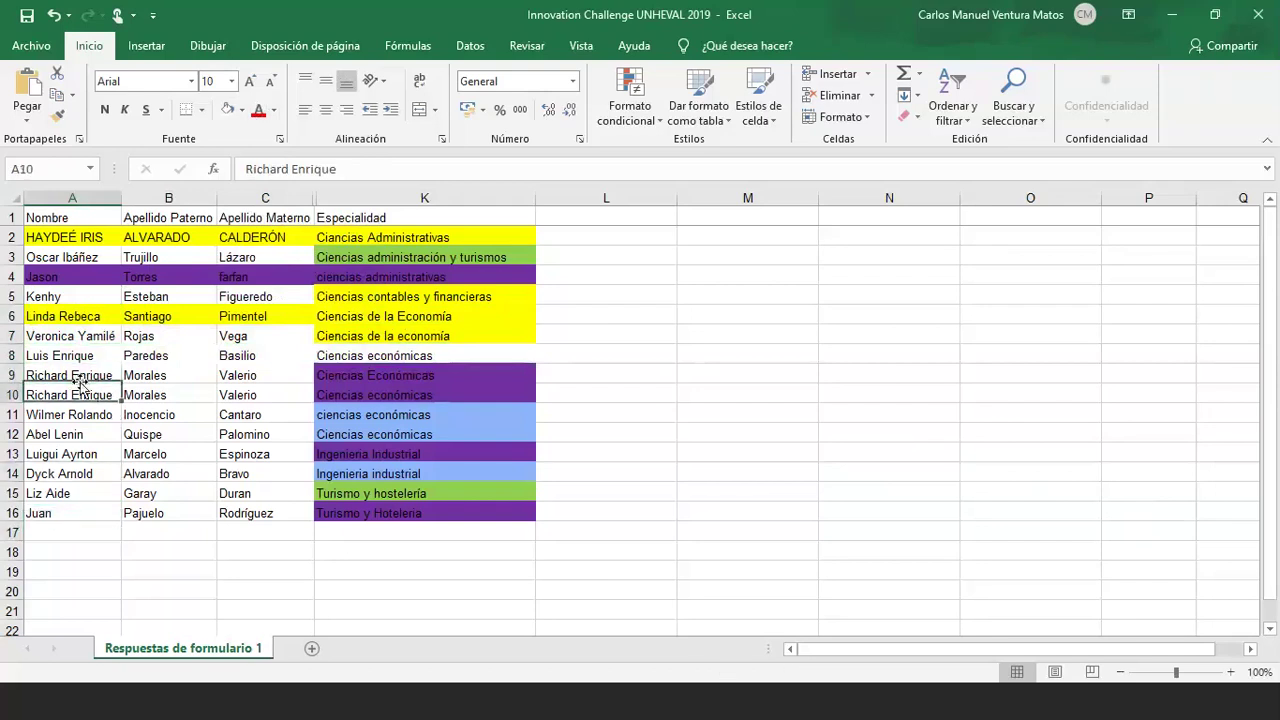
pyautogui.hotkey('ctrl', 'Down')
pyautogui.press('Up')
pyautogui.press('Up')
pyautogui.press('Up')
pyautogui.press('Up')
pyautogui.press('Up')
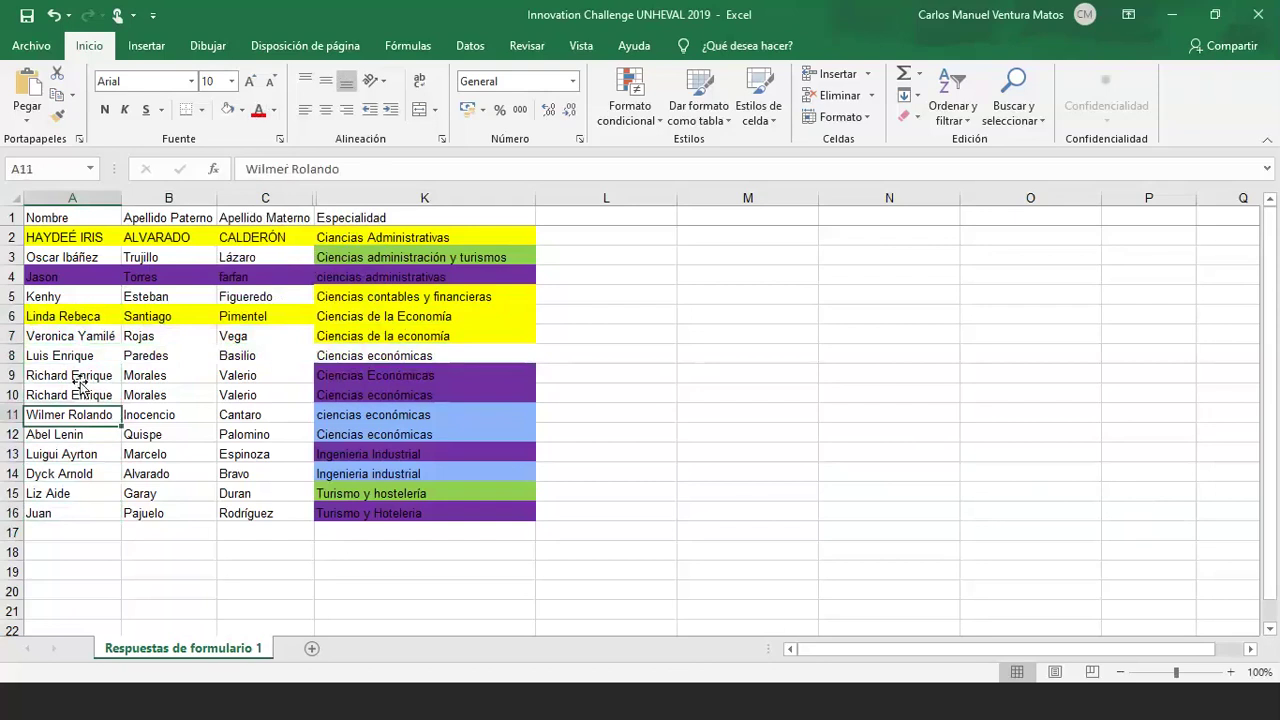
pyautogui.press('Up')
pyautogui.press('Up')
pyautogui.press('Up')
pyautogui.press('Up')
pyautogui.press('Up')
pyautogui.press('Up')
pyautogui.press('Up')
pyautogui.press('Up')
pyautogui.press('Up')
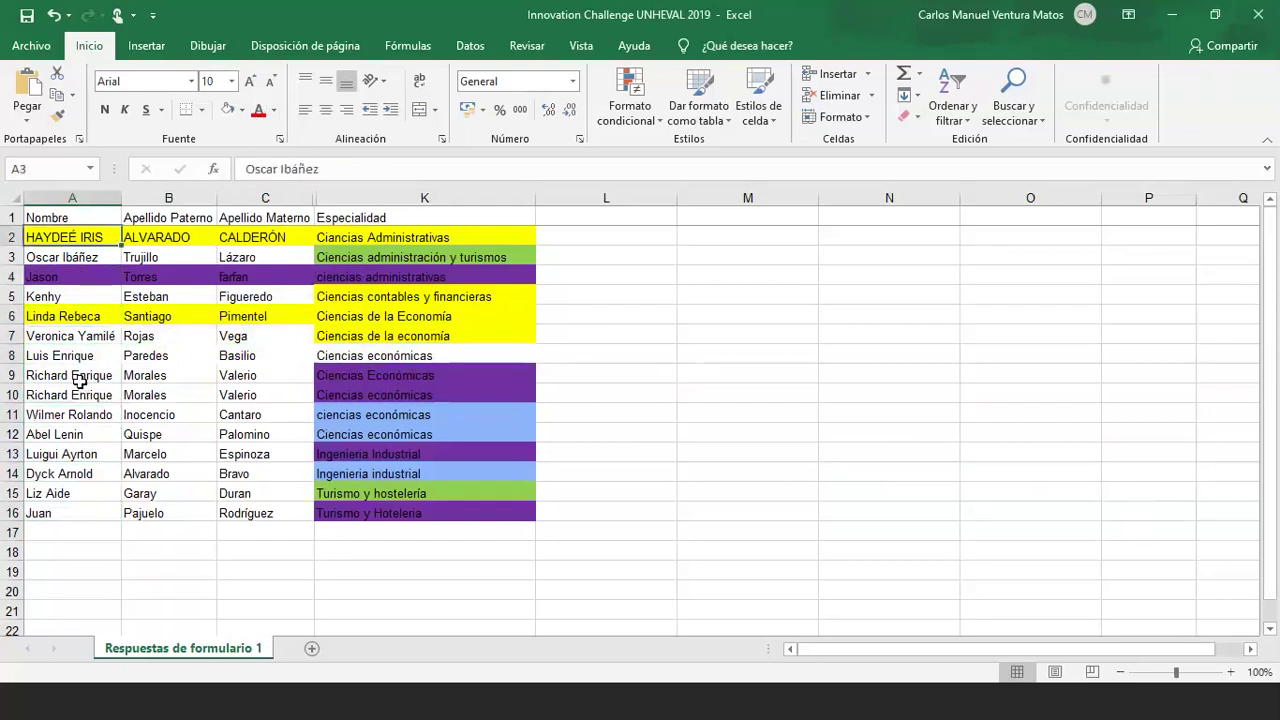
pyautogui.press('Down')
pyautogui.press('Down')
pyautogui.press('Down')
pyautogui.press('Down')
pyautogui.press('Down')
pyautogui.press('Down')
pyautogui.press('Down')
pyautogui.press('Down')
pyautogui.press('Down')
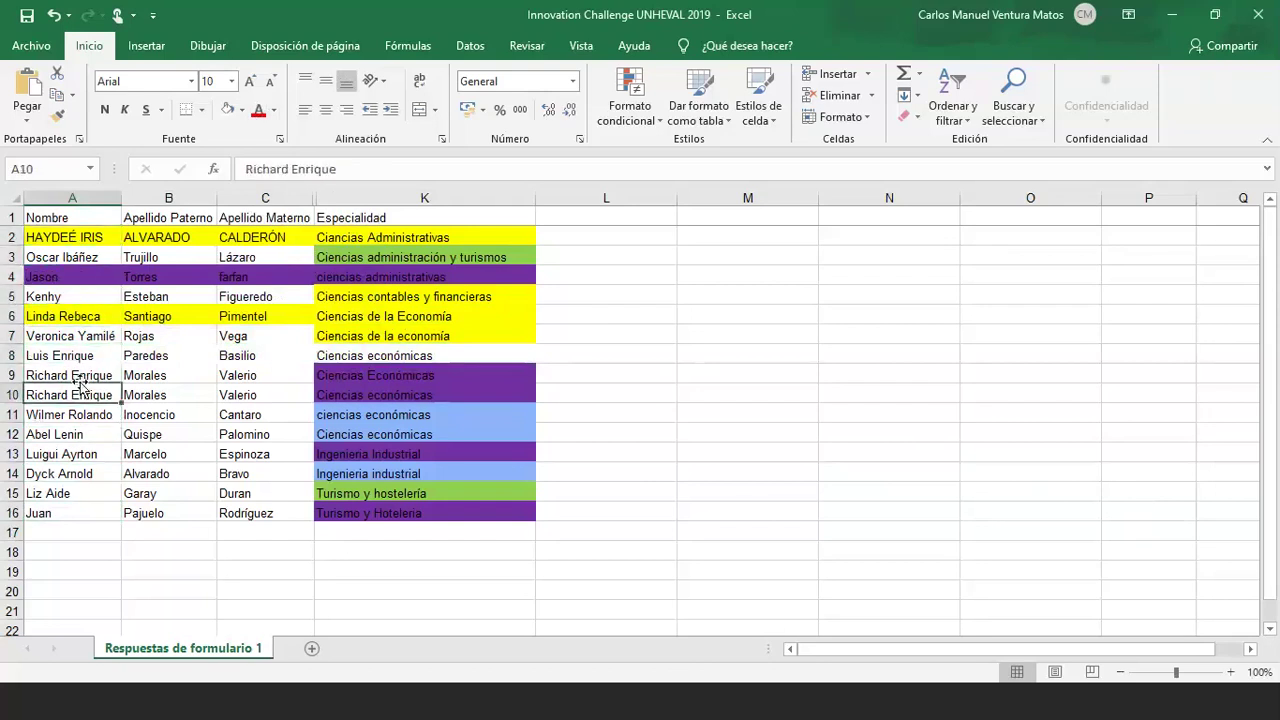
pyautogui.press('Up')
pyautogui.press('Up')
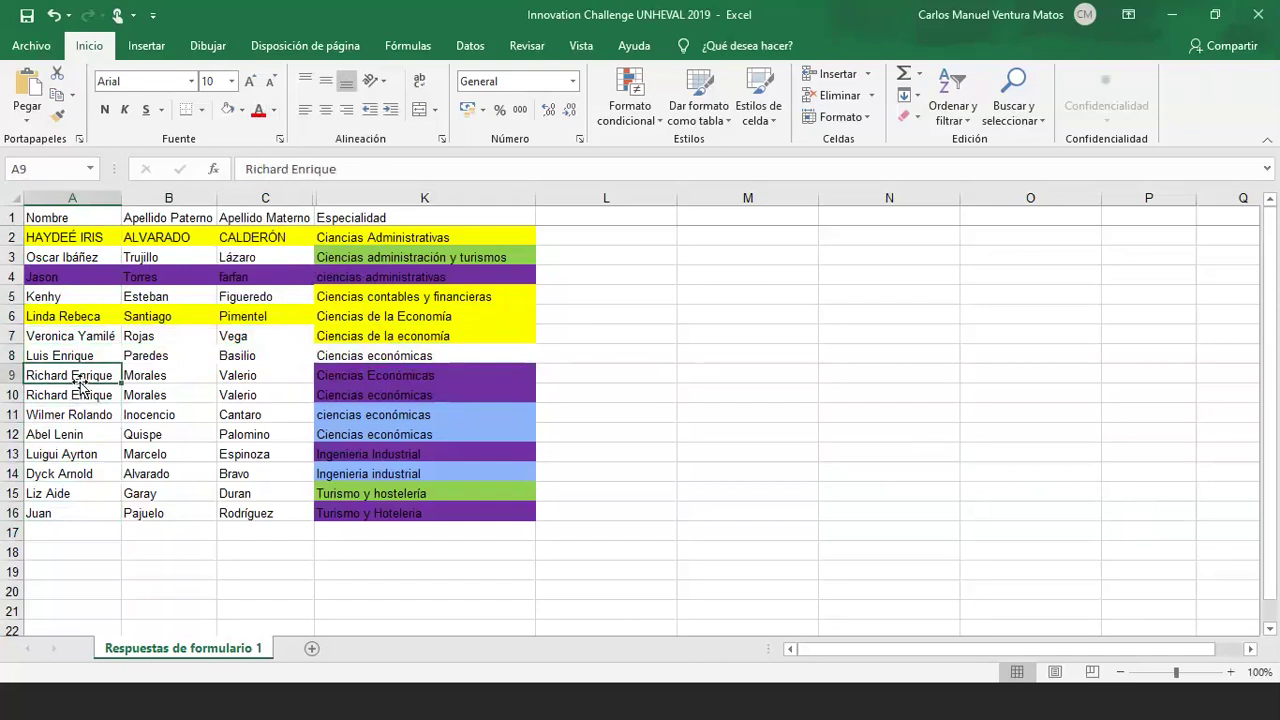
pyautogui.press('Down')
pyautogui.press('Down')
pyautogui.press('Down')
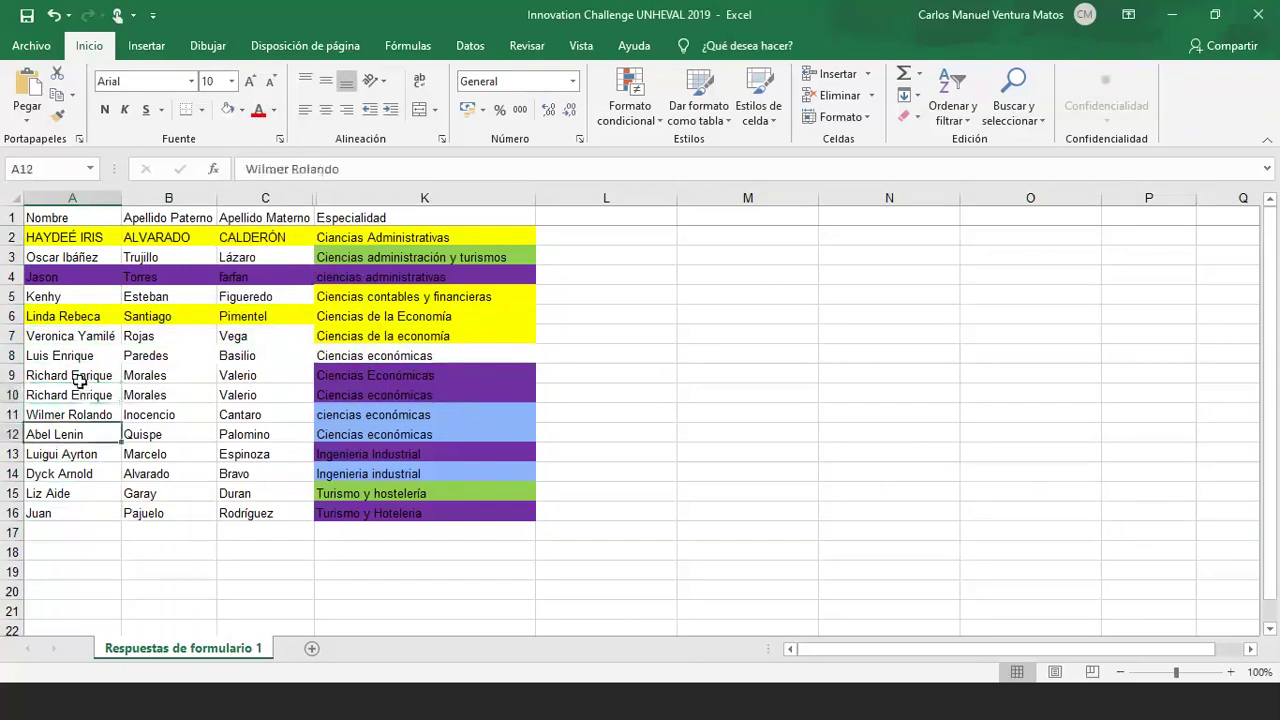
pyautogui.press('Down')
pyautogui.press('Up')
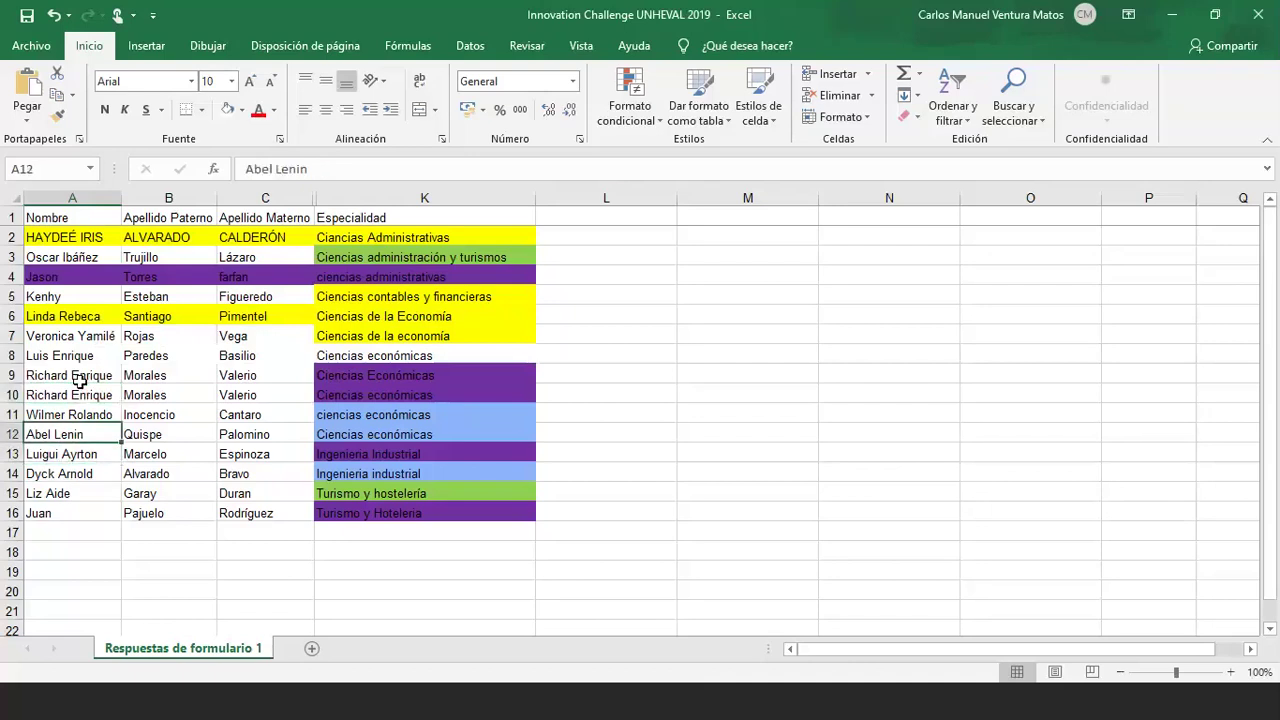
pyautogui.press('Down')
pyautogui.press('Up')
pyautogui.press('Up')
pyautogui.press('Up')
pyautogui.press('Up')
pyautogui.press('Up')
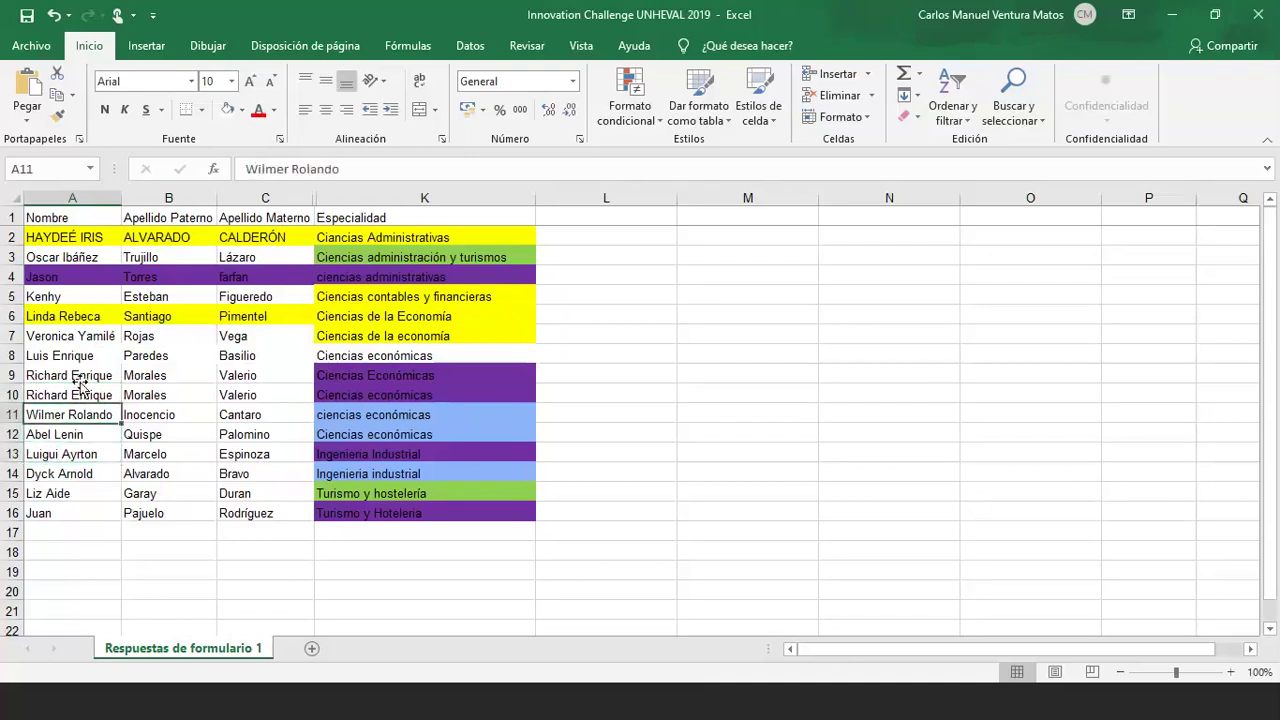
pyautogui.press('Up')
pyautogui.press('Up')
pyautogui.press('Up')
pyautogui.press('Up')
pyautogui.press('Up')
pyautogui.press('Up')
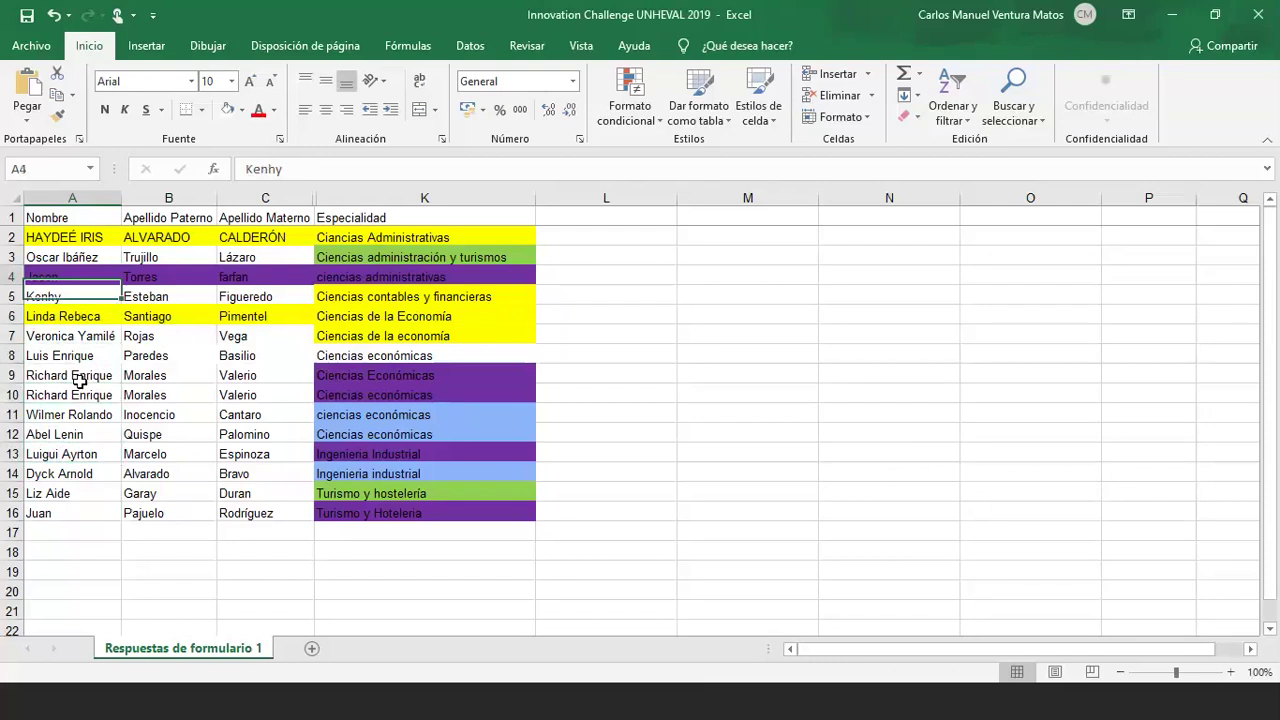
pyautogui.press('Down')
pyautogui.press('Down')
pyautogui.press('Down')
pyautogui.press('Down')
pyautogui.press('Down')
pyautogui.press('Down')
pyautogui.press('Down')
pyautogui.press('Down')
pyautogui.press('Down')
pyautogui.press('Down')
pyautogui.press('Down')
pyautogui.press('Down')
pyautogui.press('Down')
pyautogui.press('Down')
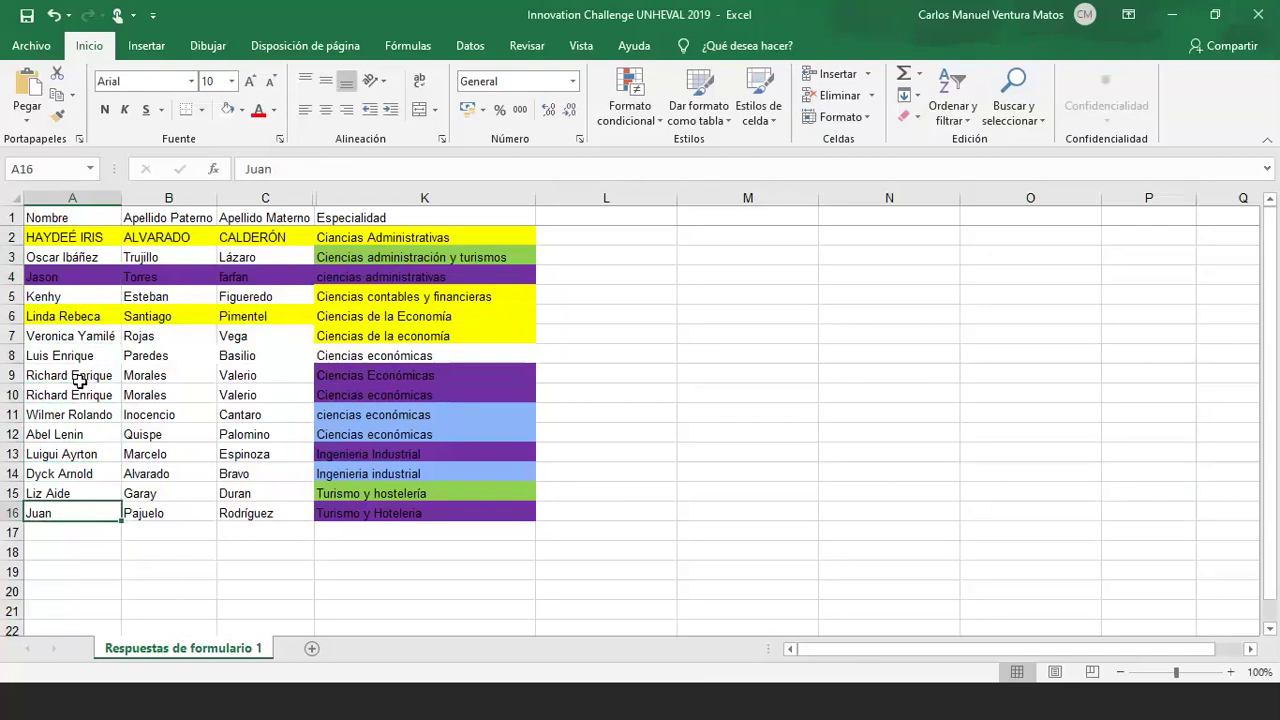
pyautogui.press('Up')
pyautogui.press('Up')
pyautogui.press('Up')
pyautogui.press('Up')
pyautogui.press('Up')
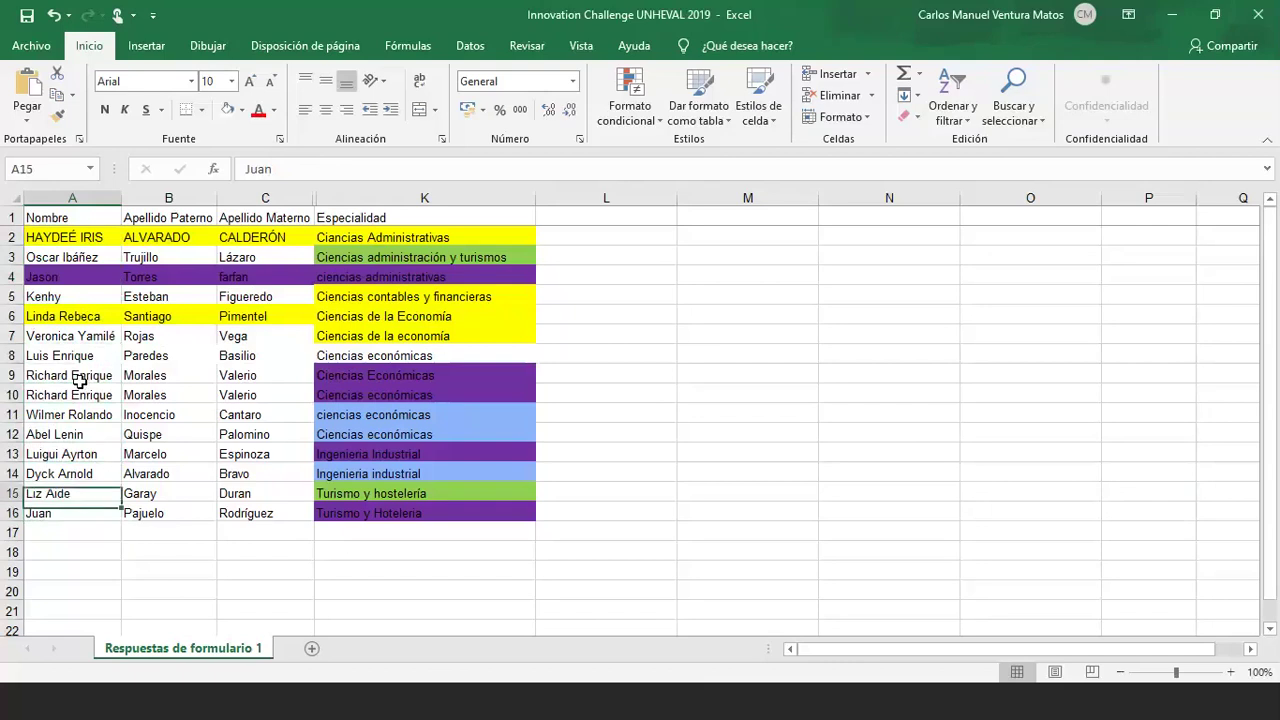
pyautogui.press('Up')
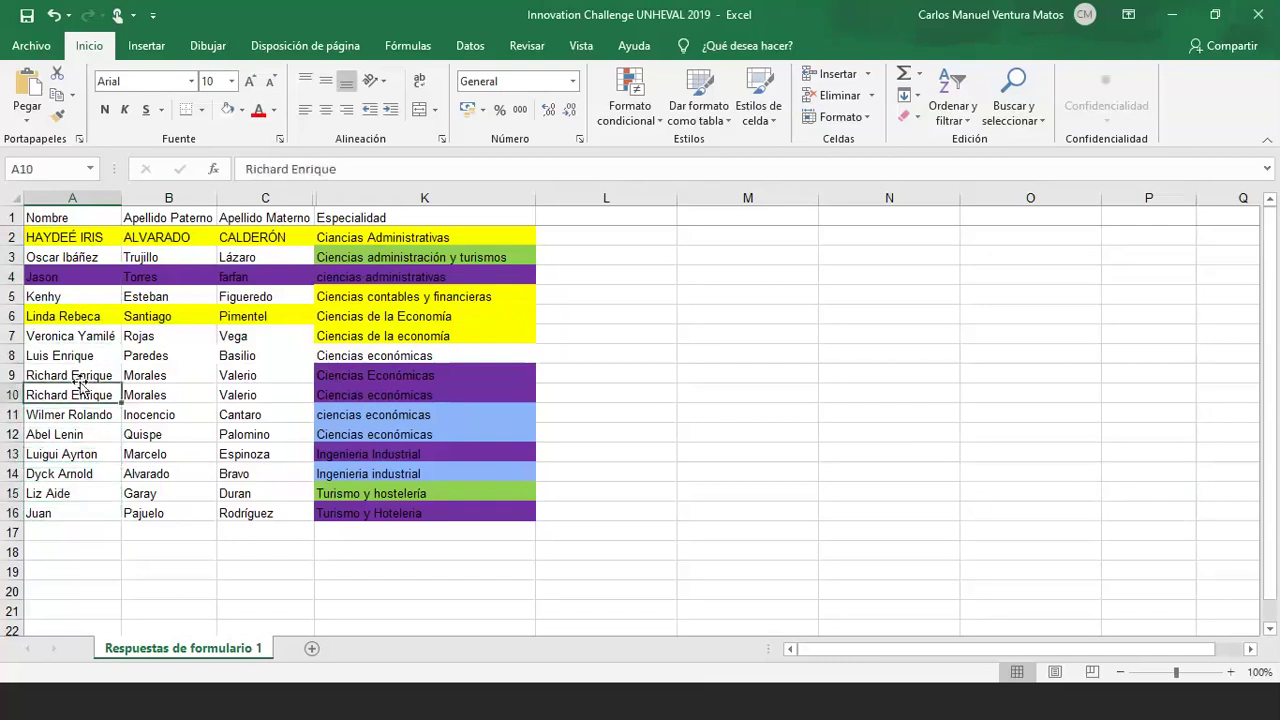
pyautogui.press('Down')
pyautogui.press('Down')
pyautogui.press('Down')
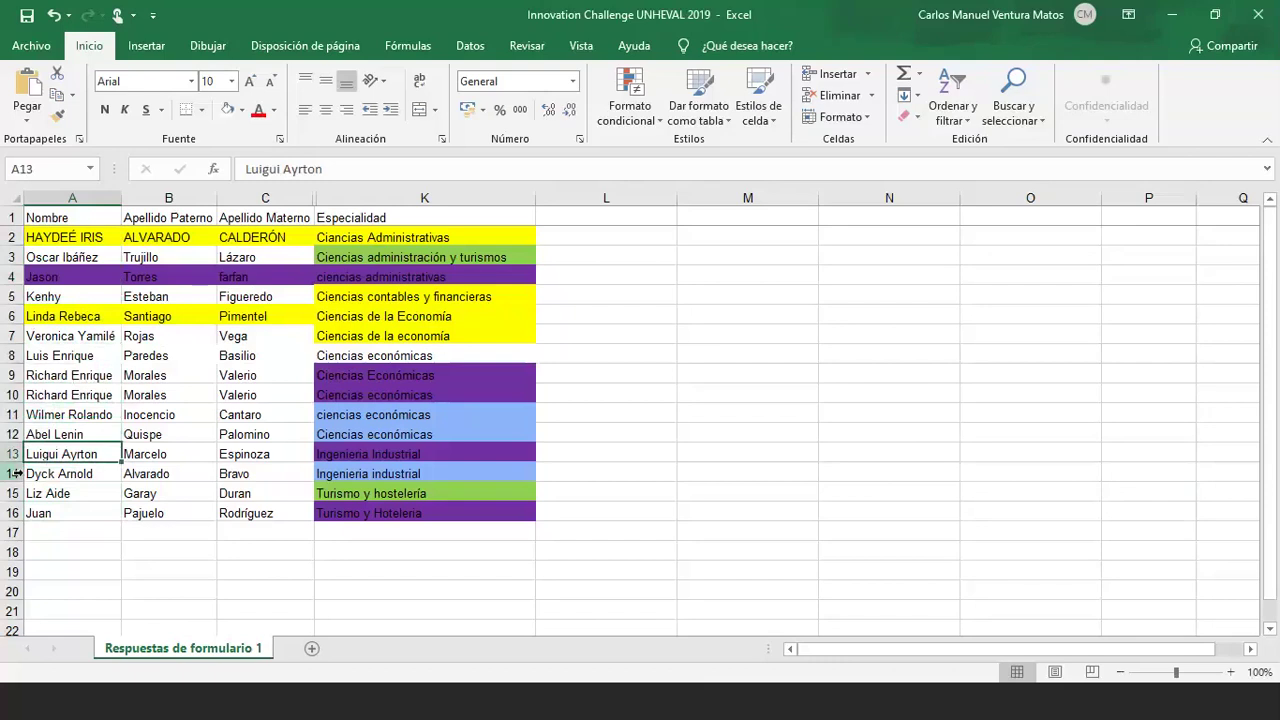
pyautogui.moveTo(33, 455); pyautogui.dragTo(380, 452)
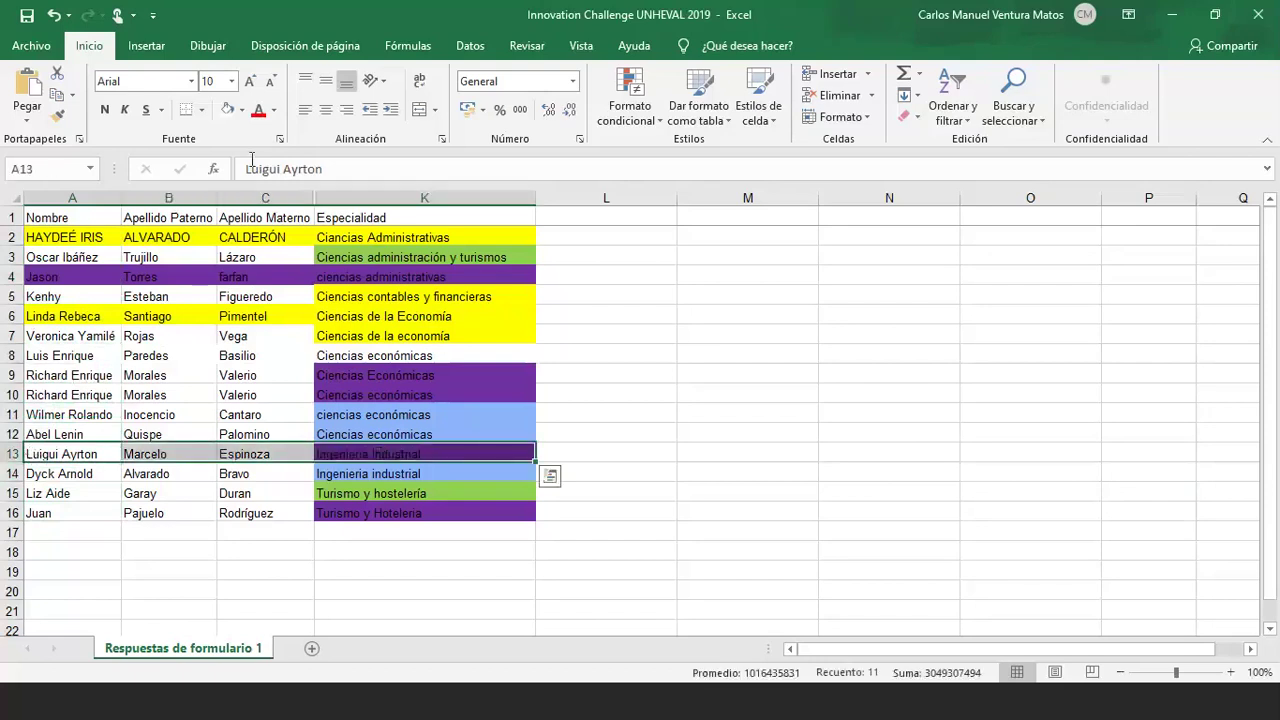
pyautogui.click(246, 110)
pyautogui.click(274, 257)
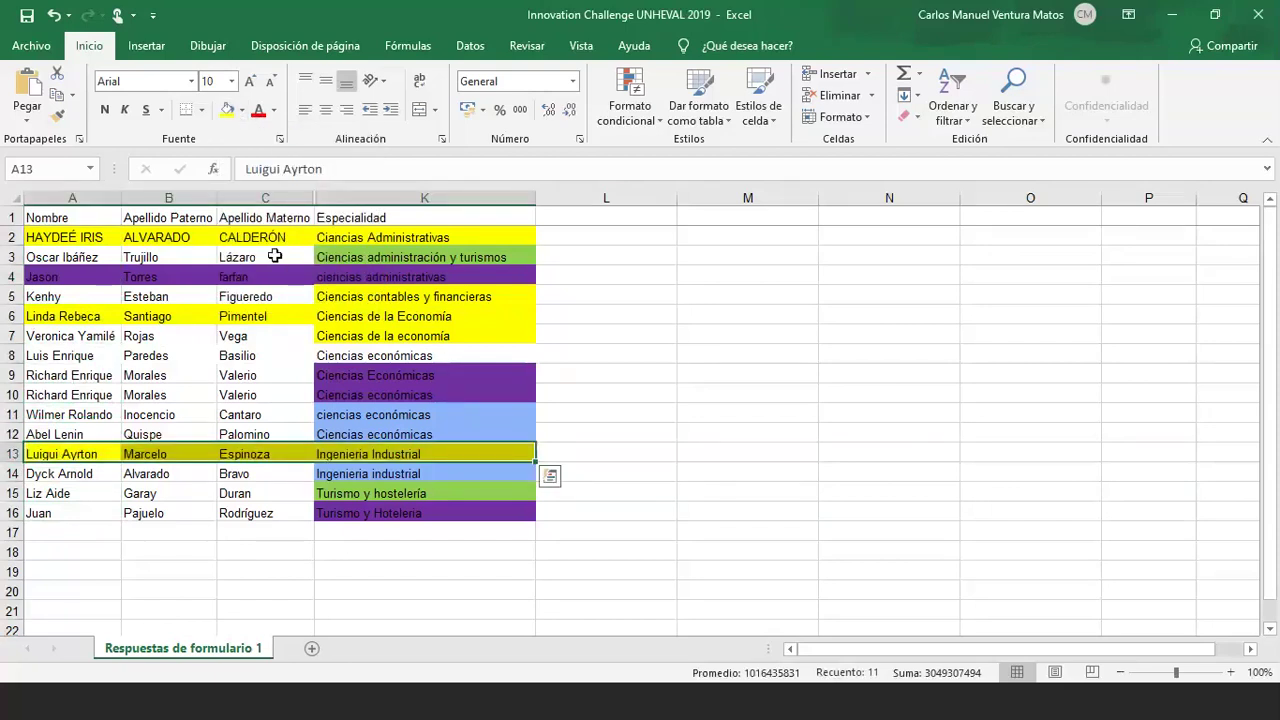
pyautogui.press('Down')
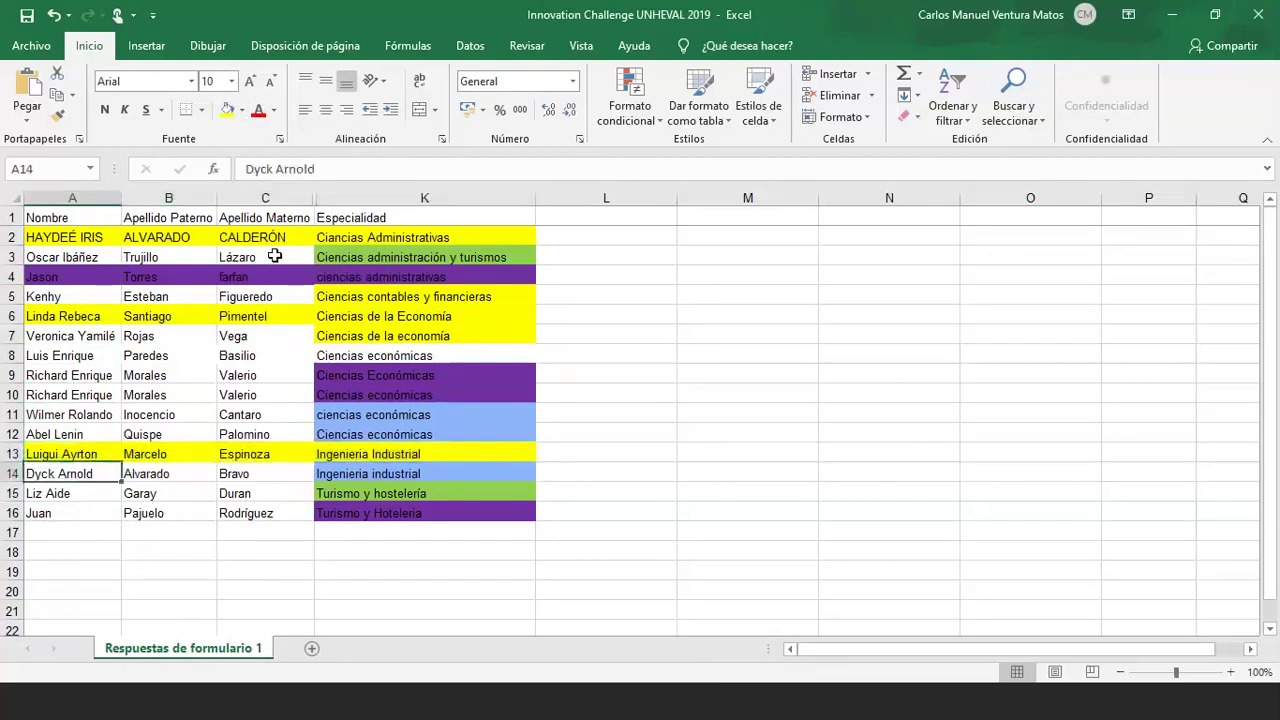
pyautogui.press('Down')
pyautogui.press('Down')
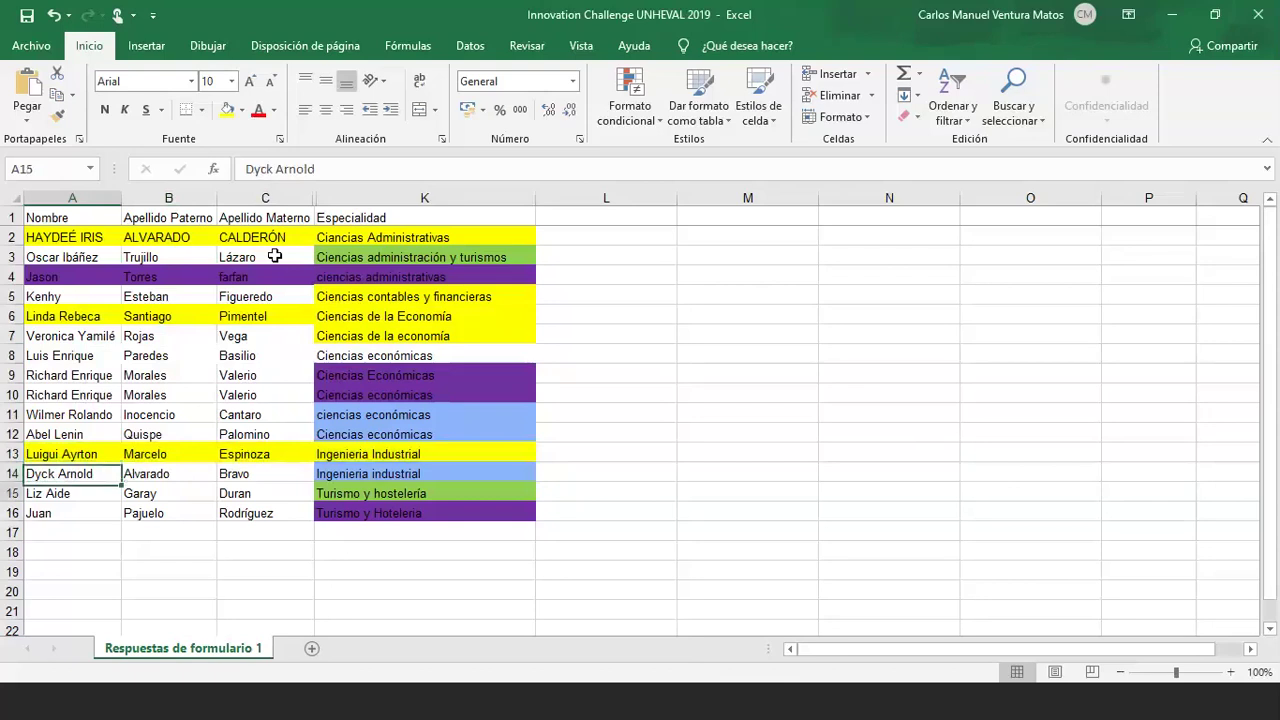
pyautogui.press('Up')
pyautogui.press('Up')
pyautogui.press('Up')
pyautogui.press('Up')
pyautogui.press('Up')
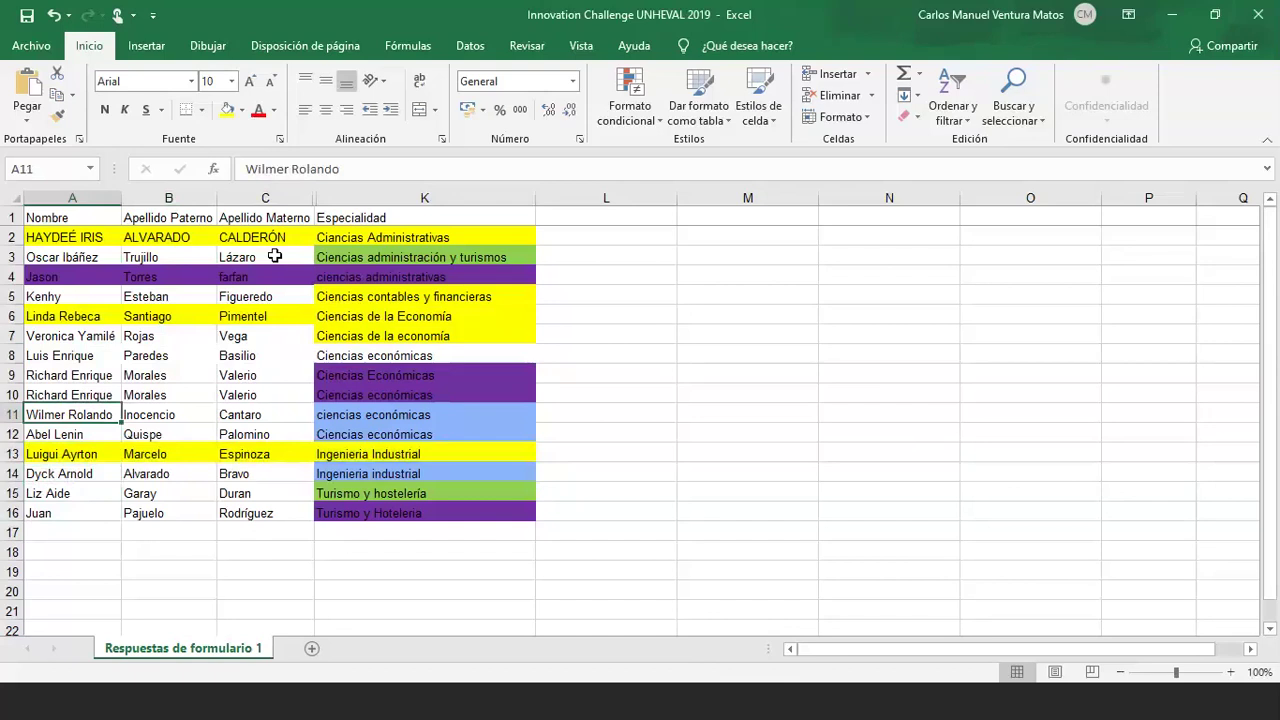
pyautogui.press('Up')
pyautogui.press('Up')
pyautogui.press('Up')
pyautogui.press('Up')
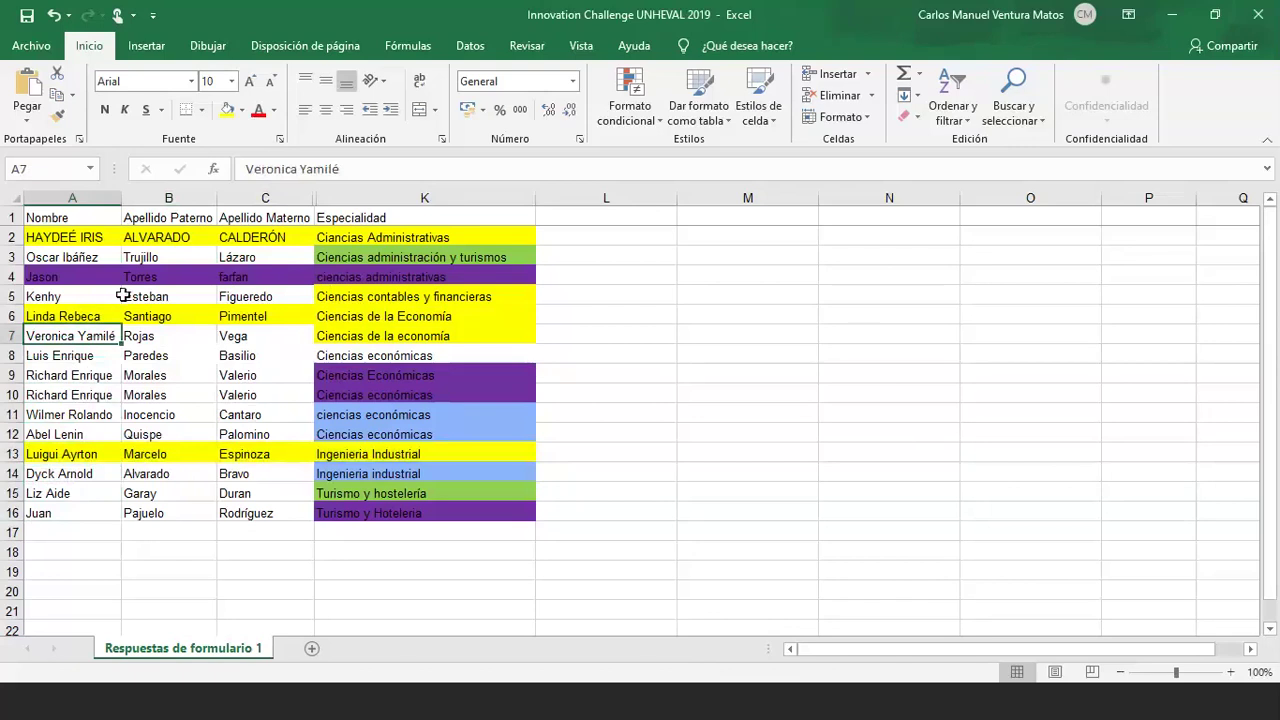
# Delete row 3 and then row 4 using the row-header Eliminar command.
pyautogui.click(7, 256)
pyautogui.rightClick(7, 256)
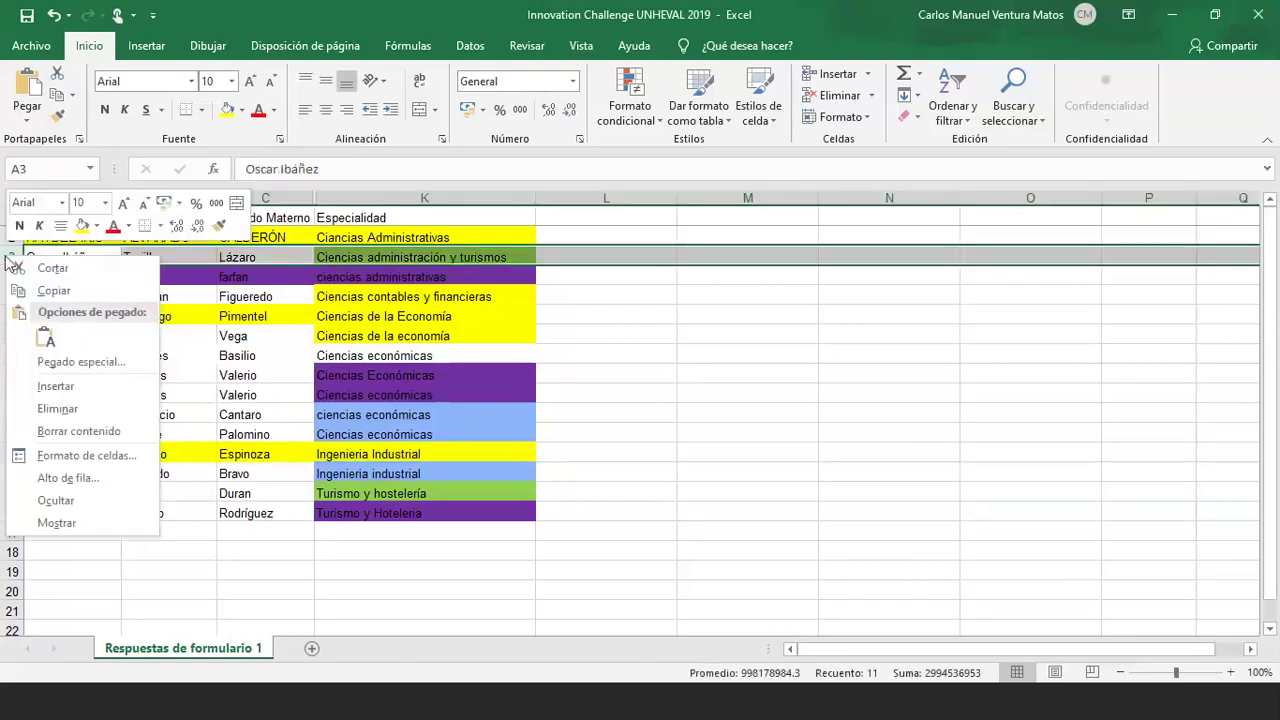
pyautogui.click(57, 410)
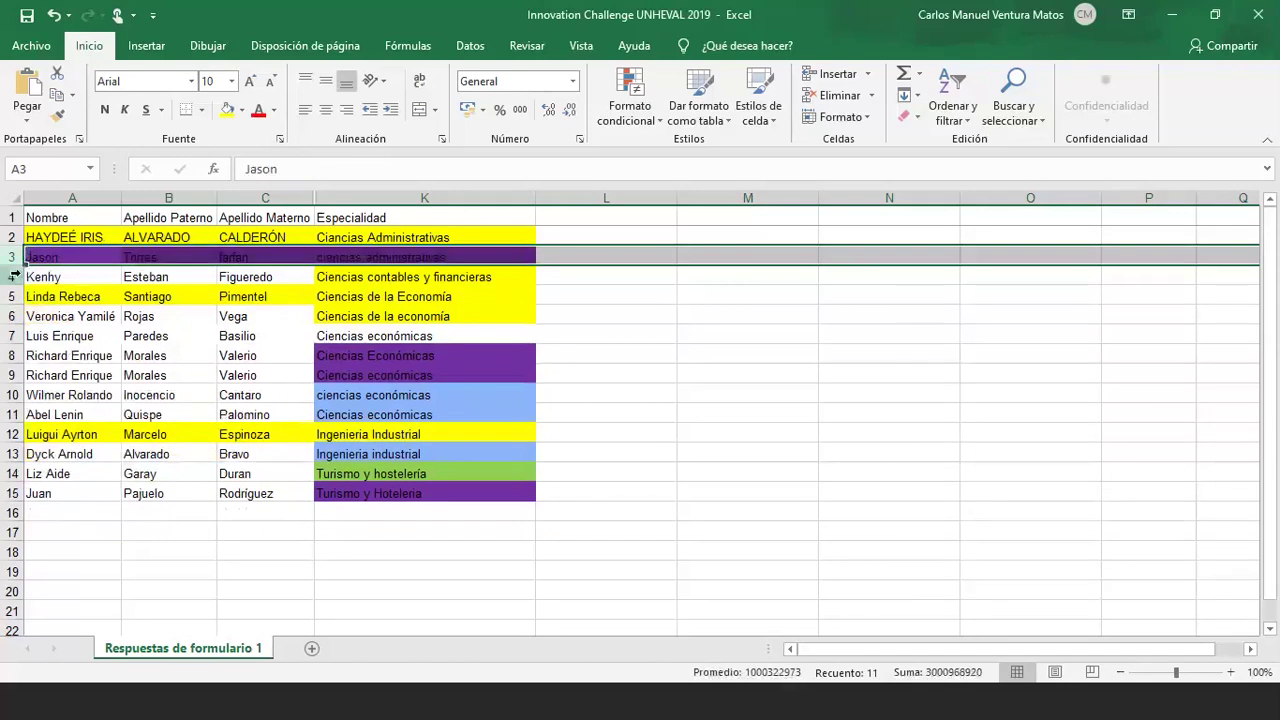
pyautogui.click(12, 276)
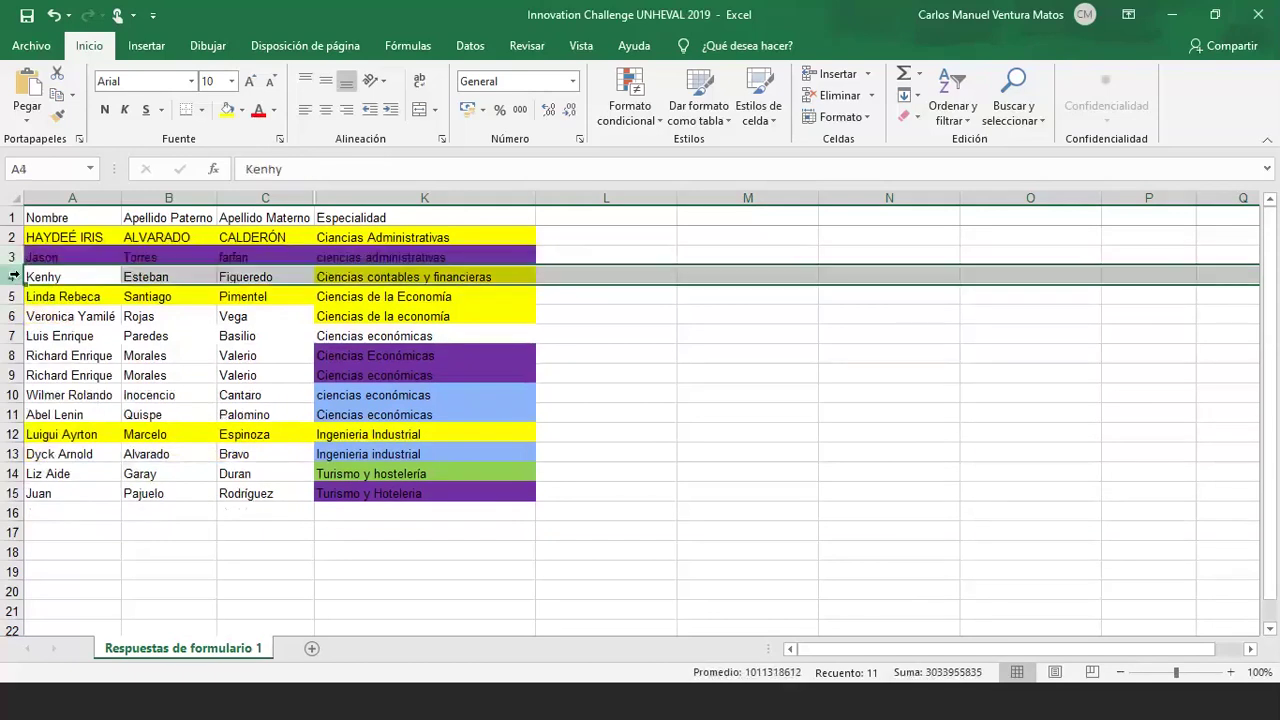
pyautogui.rightClick(14, 275)
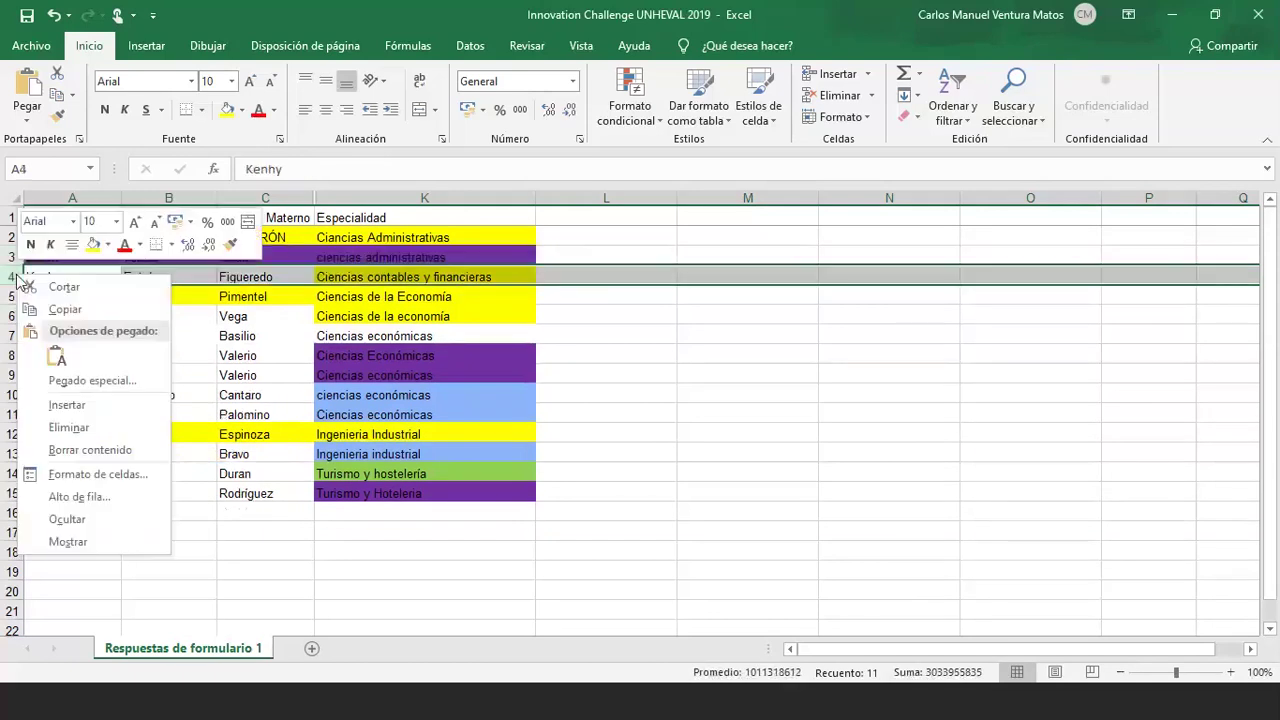
pyautogui.click(68, 427)
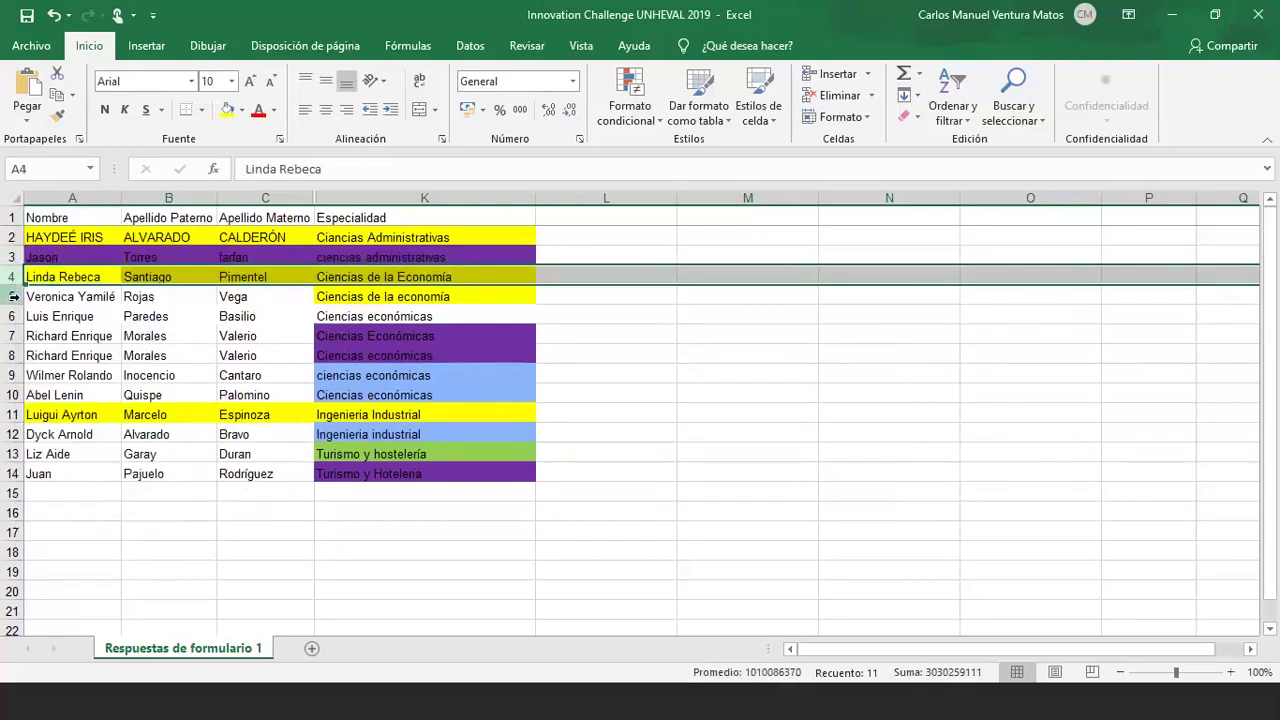
# Delete rows 5 through 10, then rows 6 to 8, leaving four records.
pyautogui.click(14, 296)
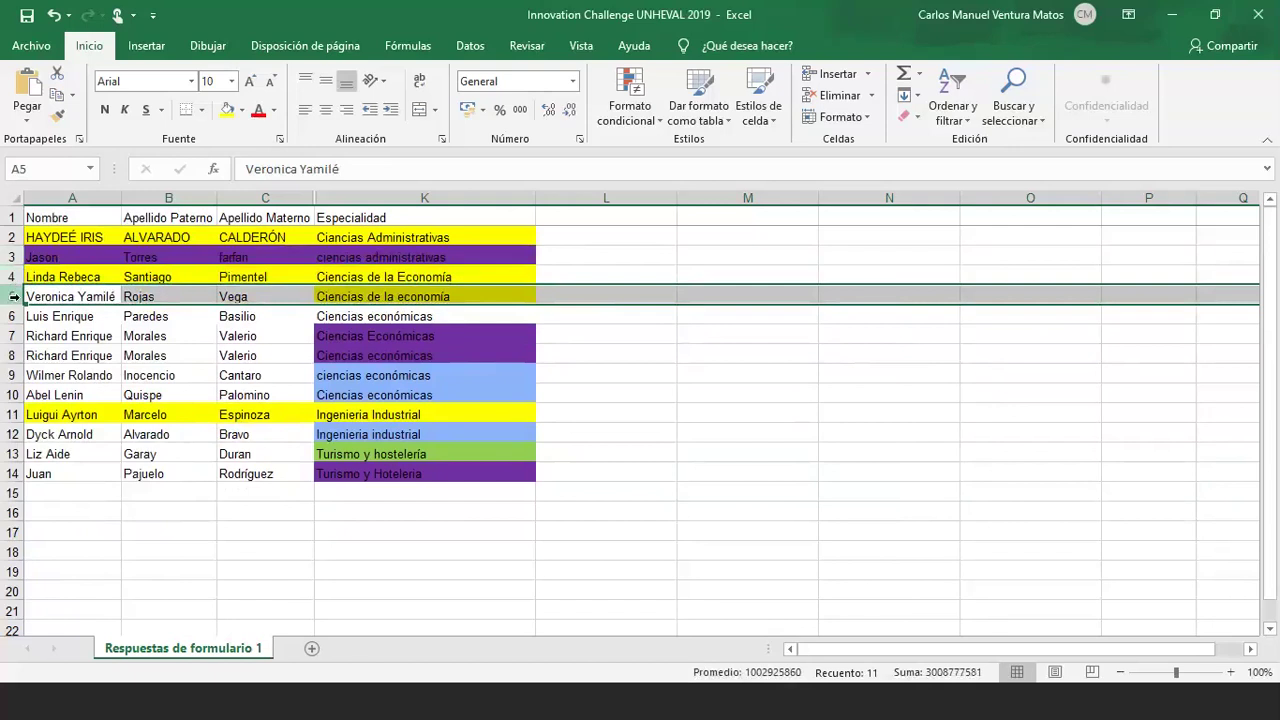
pyautogui.moveTo(14, 296); pyautogui.dragTo(8, 402)
pyautogui.press('Home')
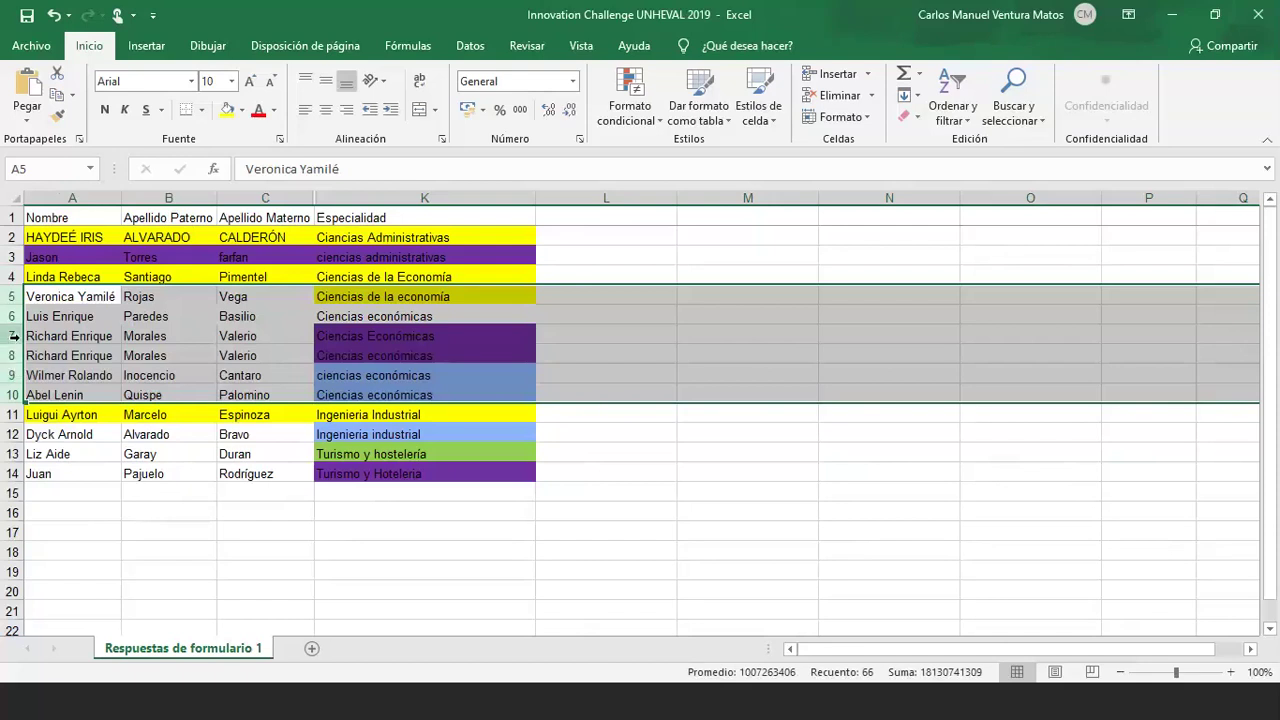
pyautogui.rightClick(14, 336)
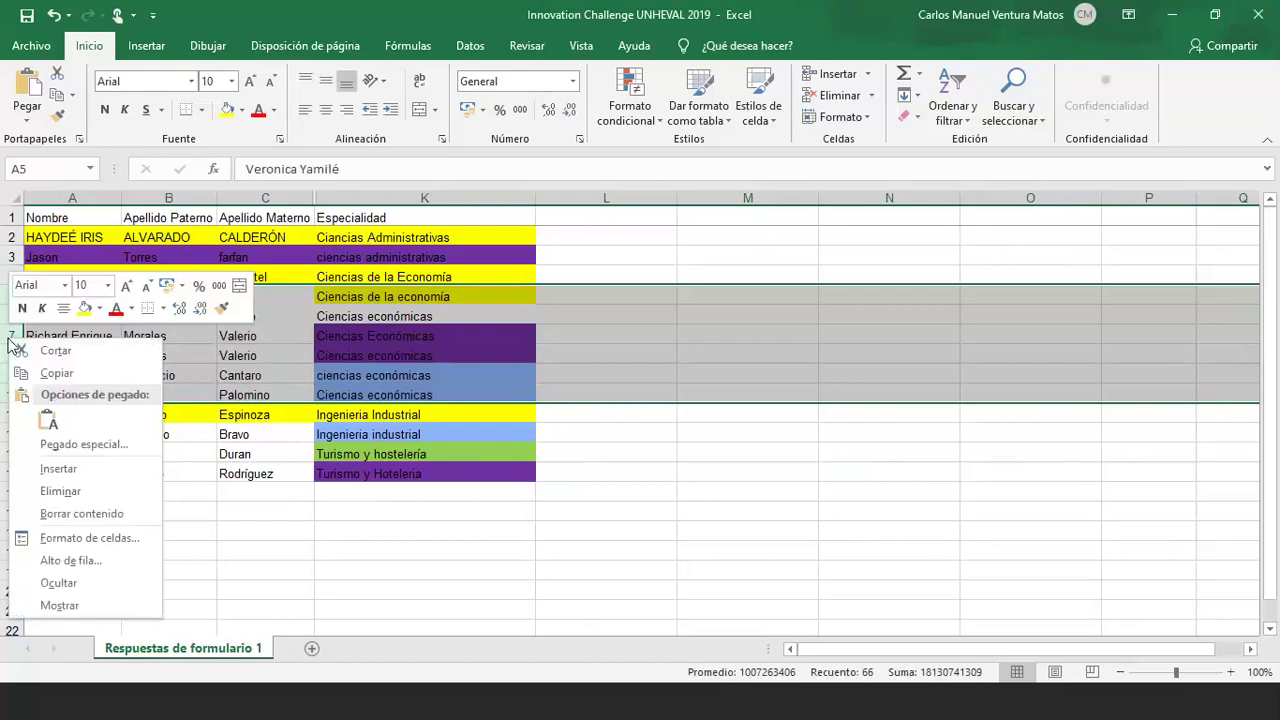
pyautogui.click(60, 491)
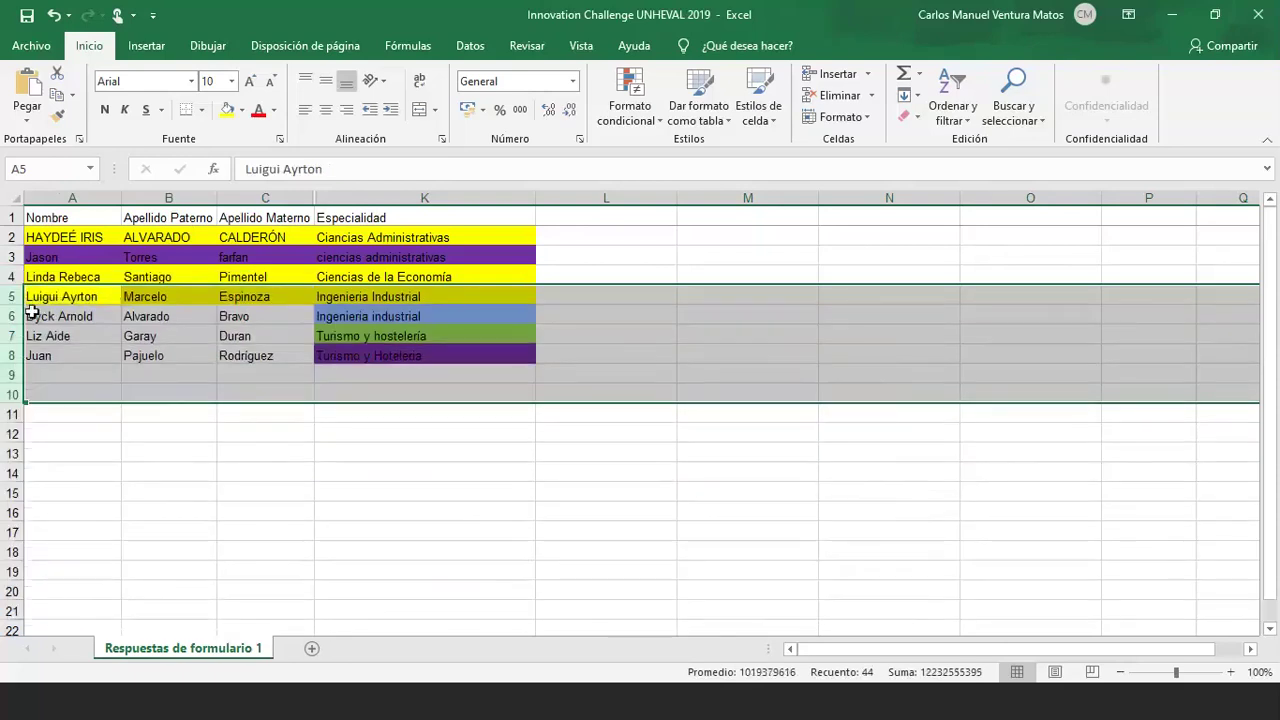
pyautogui.click(32, 314)
pyautogui.moveTo(10, 316); pyautogui.dragTo(10, 352)
pyautogui.rightClick(10, 352)
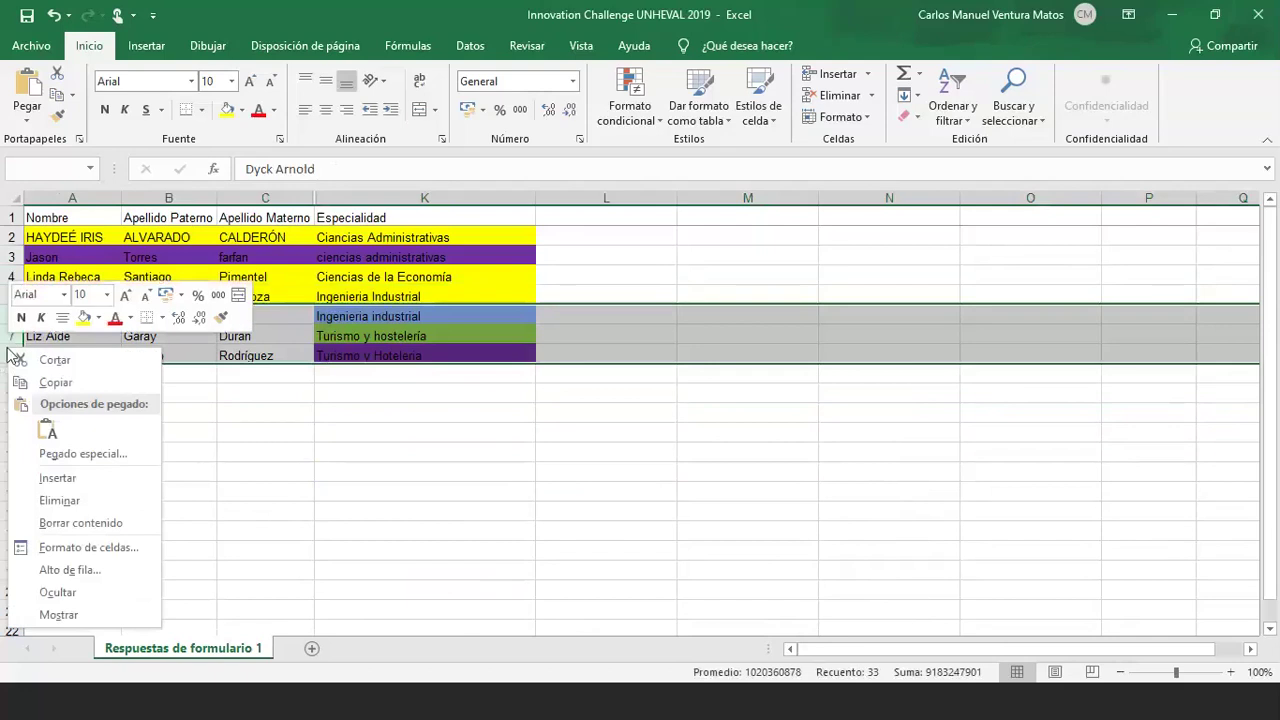
pyautogui.click(60, 500)
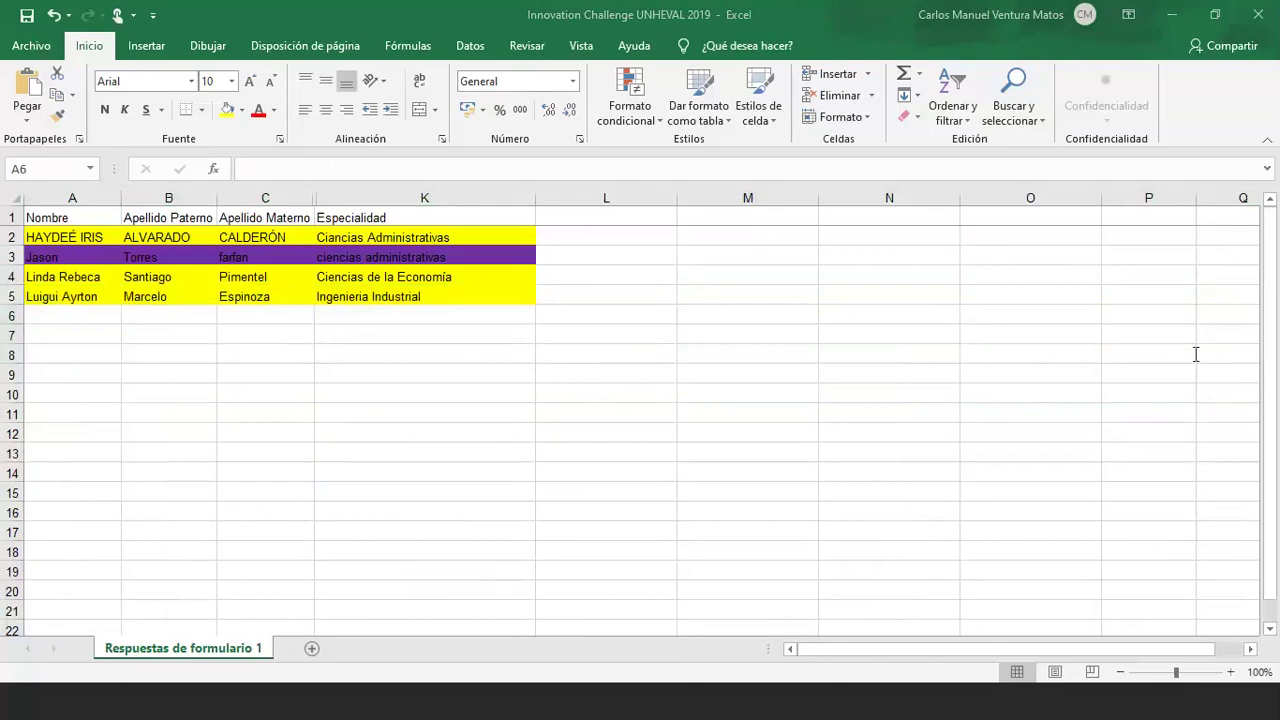
# Enter the participant's full name in lowercase in cell A6.
pyautogui.click(80, 315)
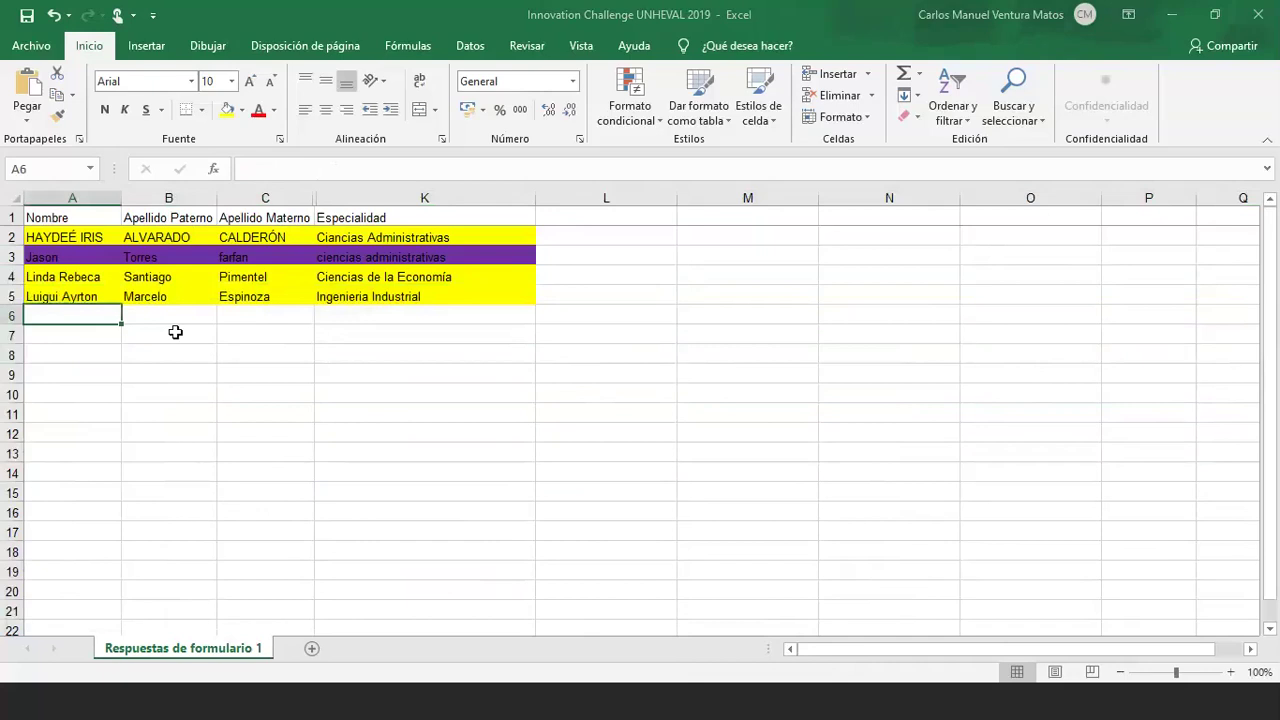
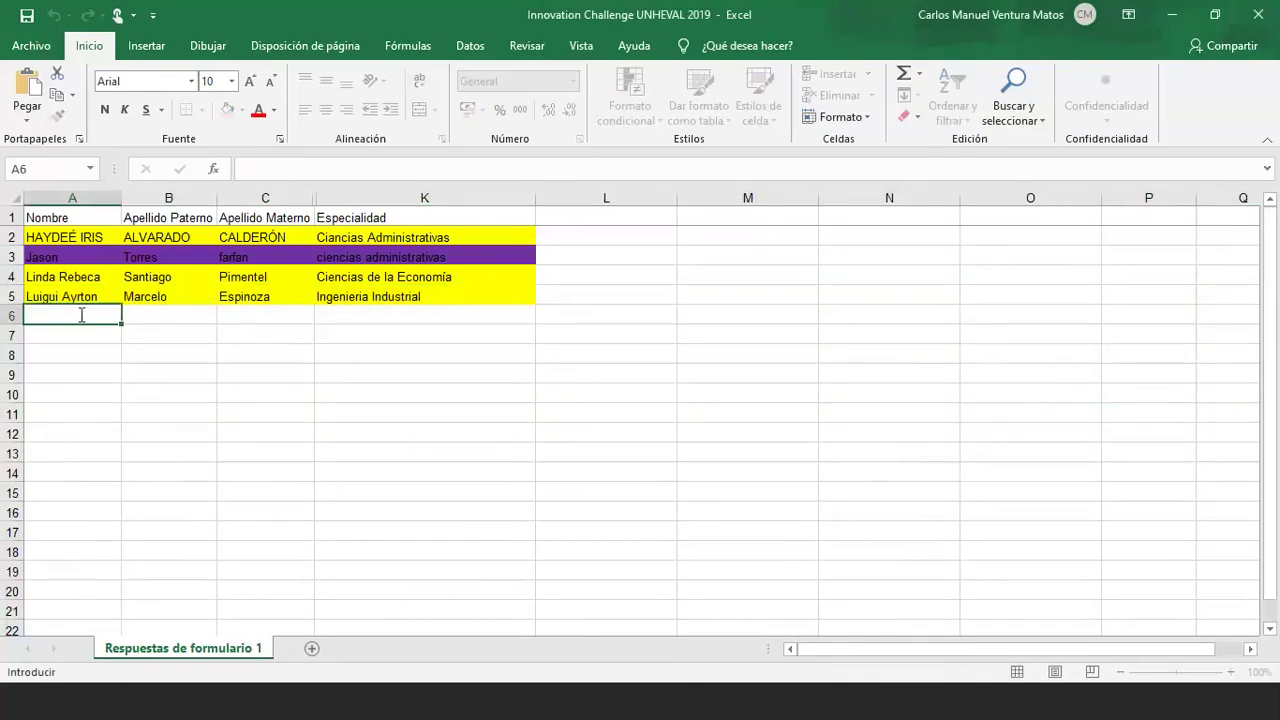
pyautogui.hotkey('ctrl', 'Return')
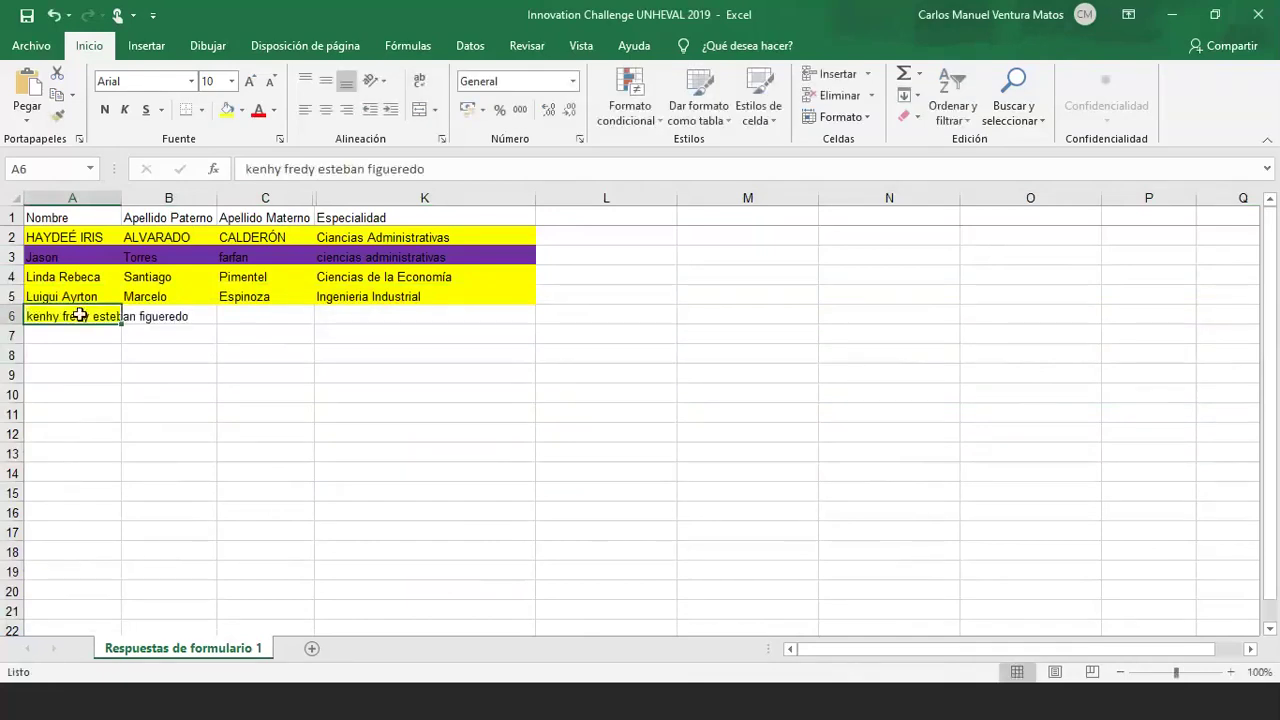
pyautogui.press('Return')
# Capitalize the first letter of each of the four words of the name in A6.
pyautogui.click(80, 315)
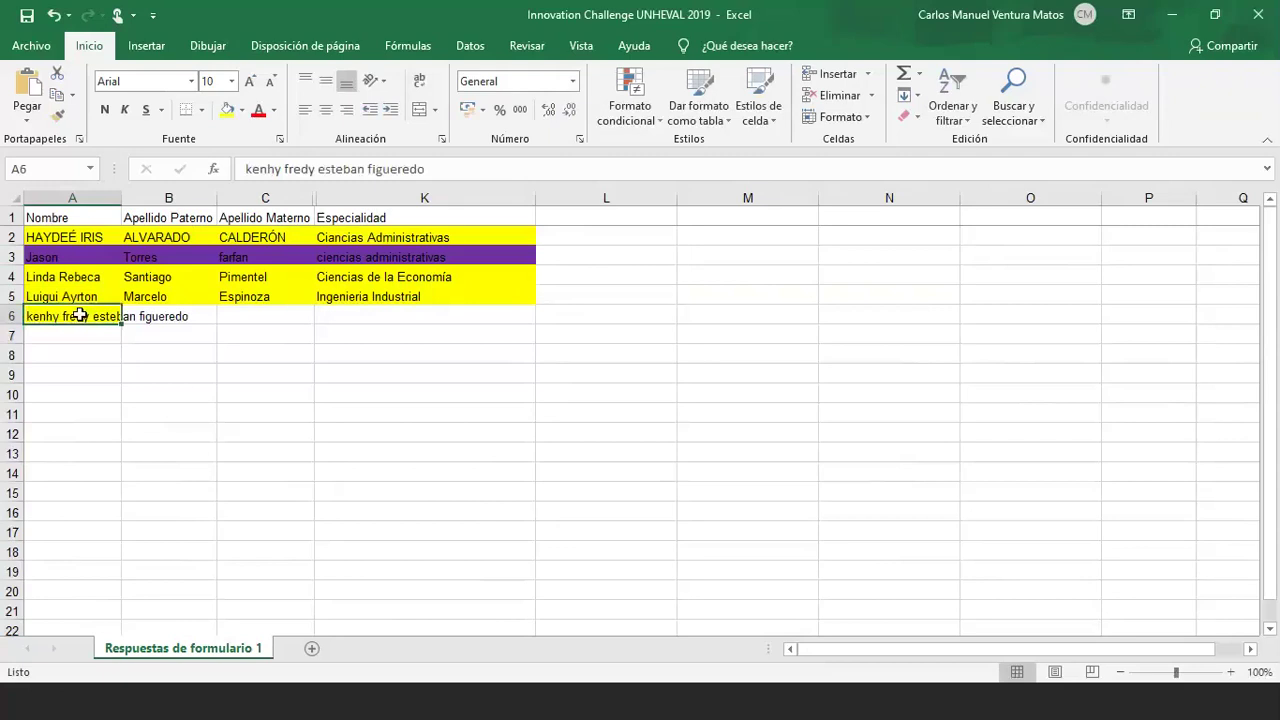
pyautogui.click(254, 170)
pyautogui.press('BackSpace')
pyautogui.write('K')
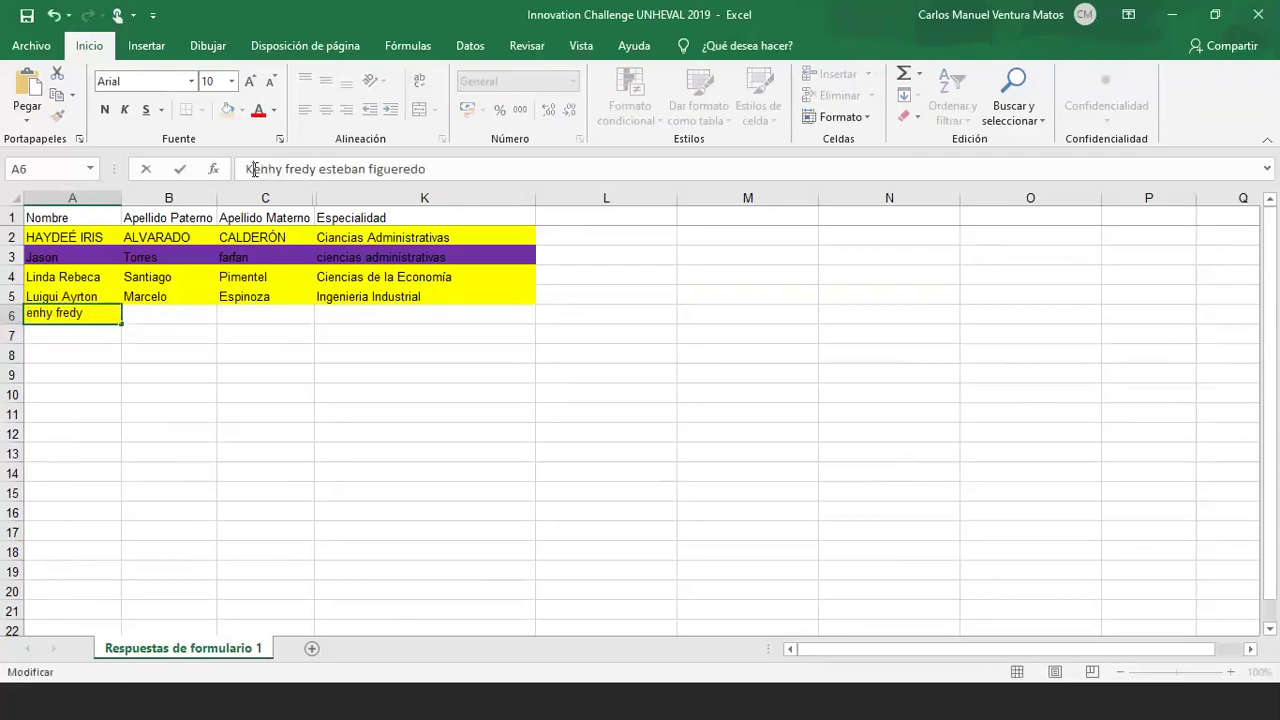
pyautogui.press('Right')
pyautogui.press('Right')
pyautogui.press('Right')
pyautogui.press('Right')
pyautogui.press('Right')
pyautogui.press('Delete')
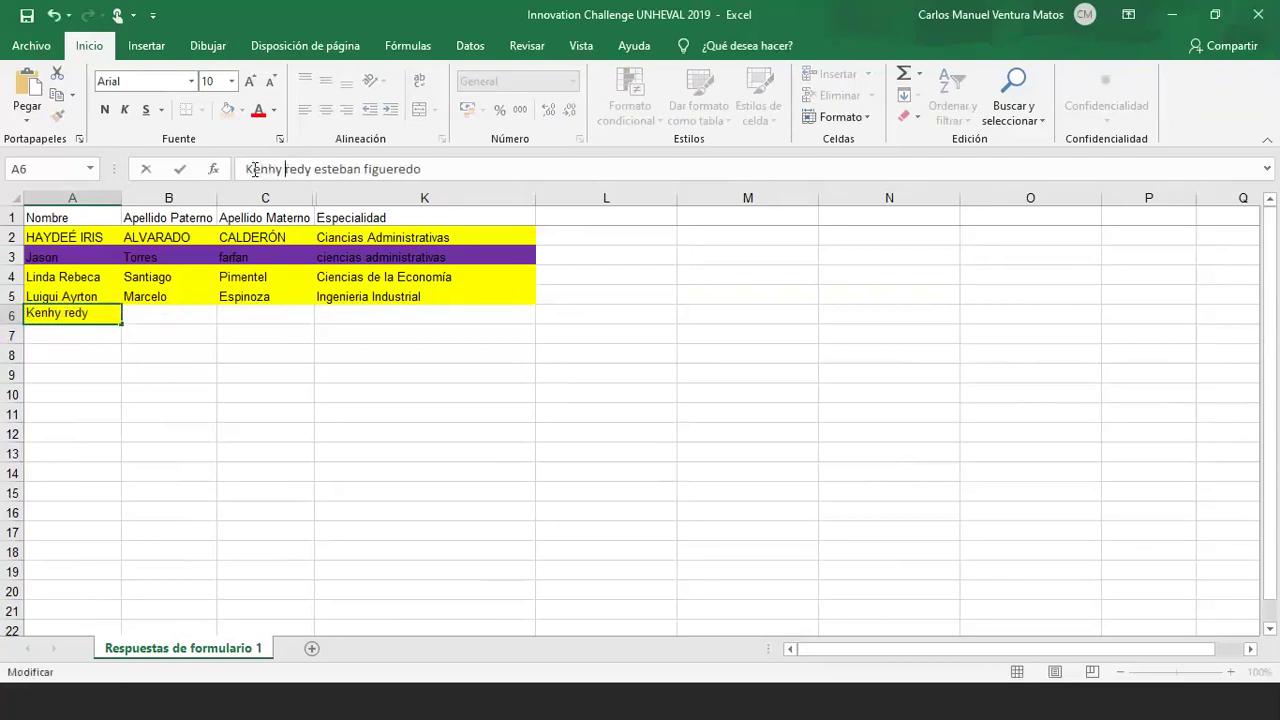
pyautogui.write('F')
pyautogui.press('Right')
pyautogui.press('BackSpace')
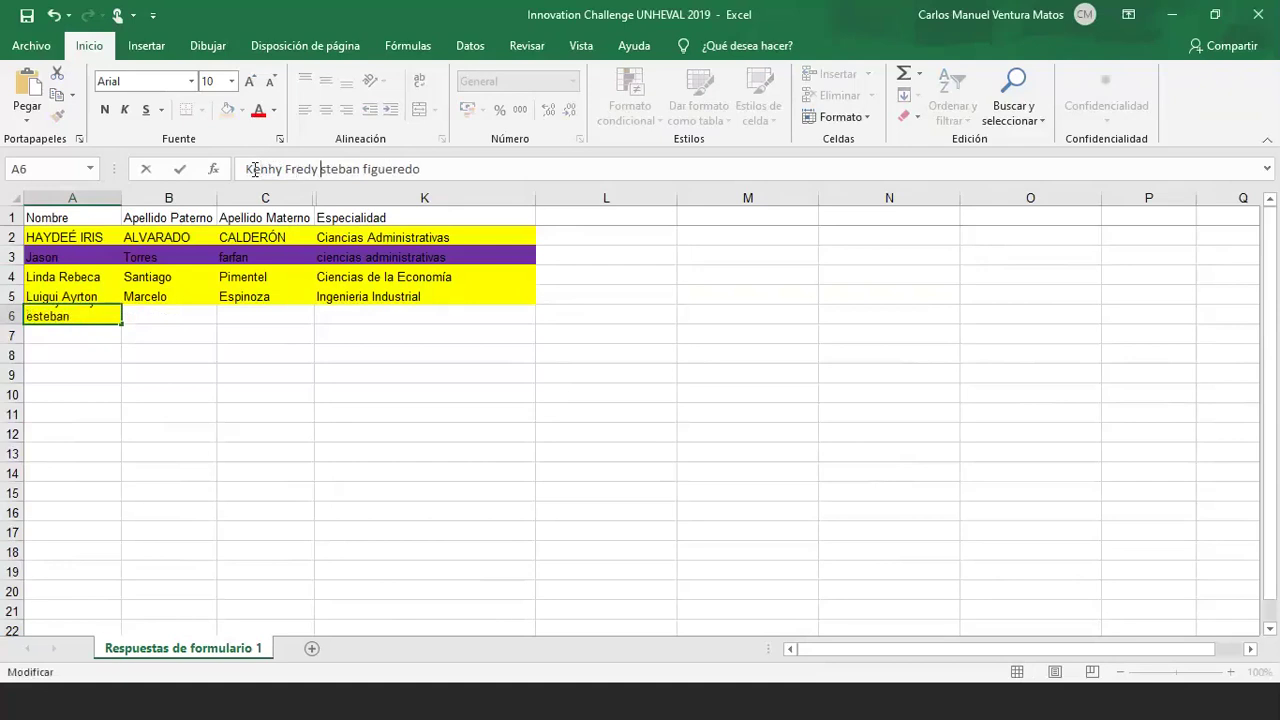
pyautogui.write('E')
pyautogui.press('Right')
pyautogui.press('Right')
pyautogui.press('Right')
pyautogui.press('Right')
pyautogui.press('Right')
pyautogui.press('Right')
pyautogui.press('Right')
pyautogui.press('Delete')
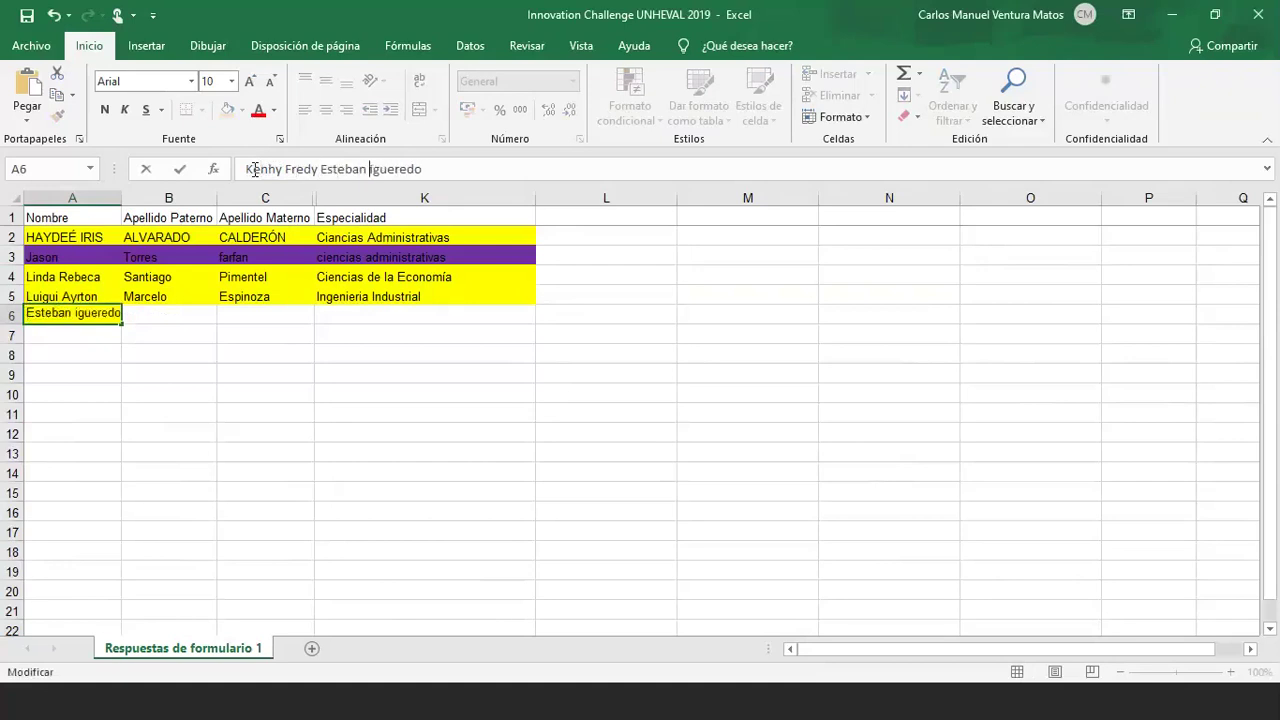
pyautogui.write('F')
pyautogui.press('Return')
pyautogui.press('Up')
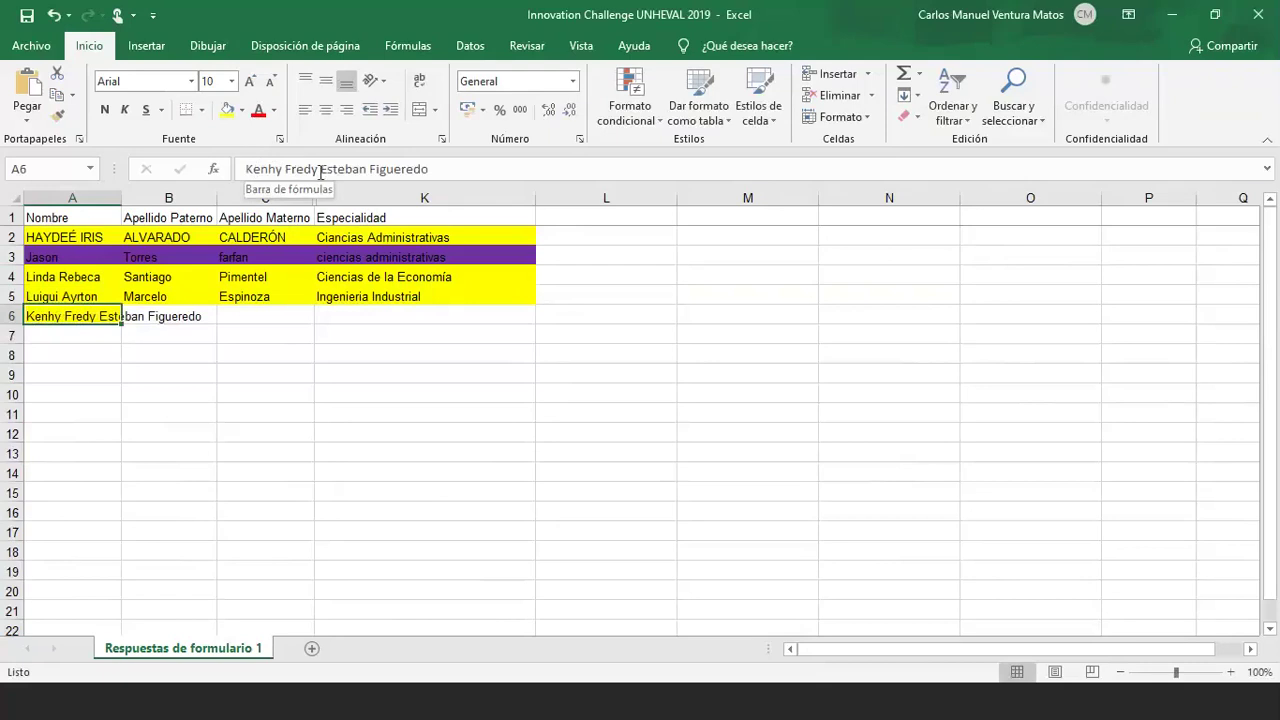
# Move the surnames out of A6, putting the paternal surname in B6 and maternal in C6.
pyautogui.moveTo(321, 170); pyautogui.dragTo(474, 166)
pyautogui.hotkey('ctrl', 'c')
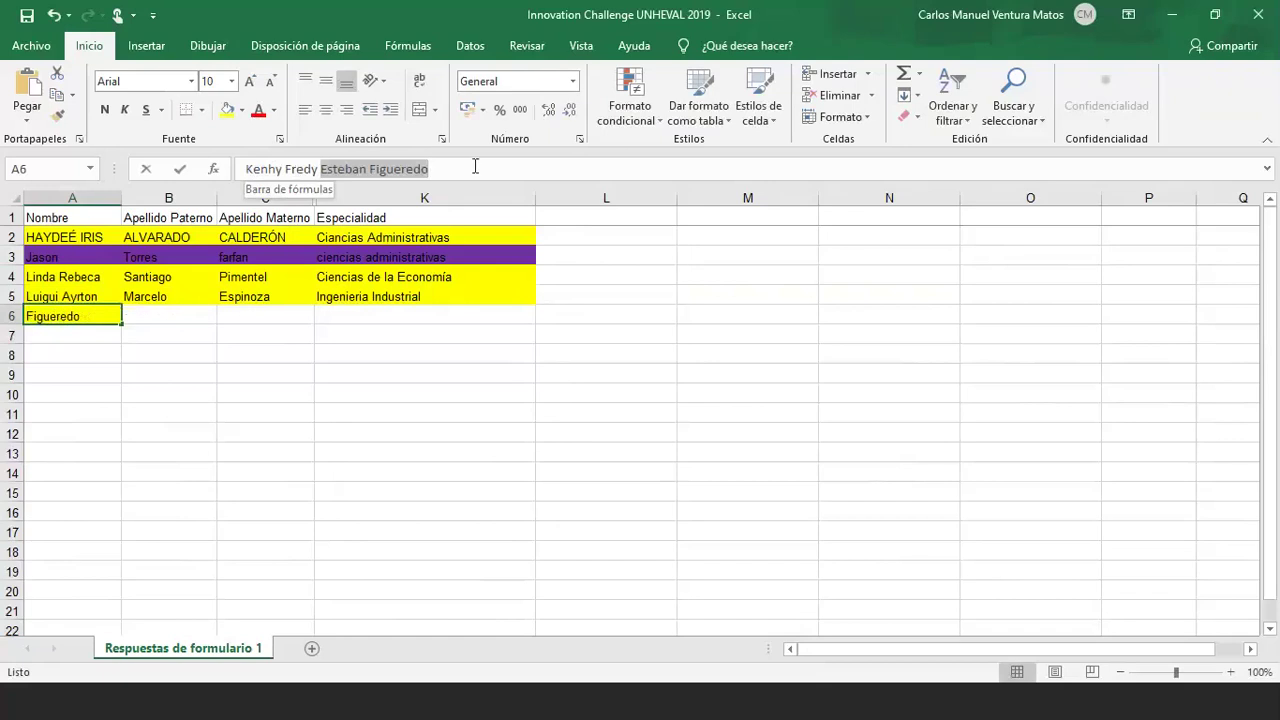
pyautogui.press('BackSpace')
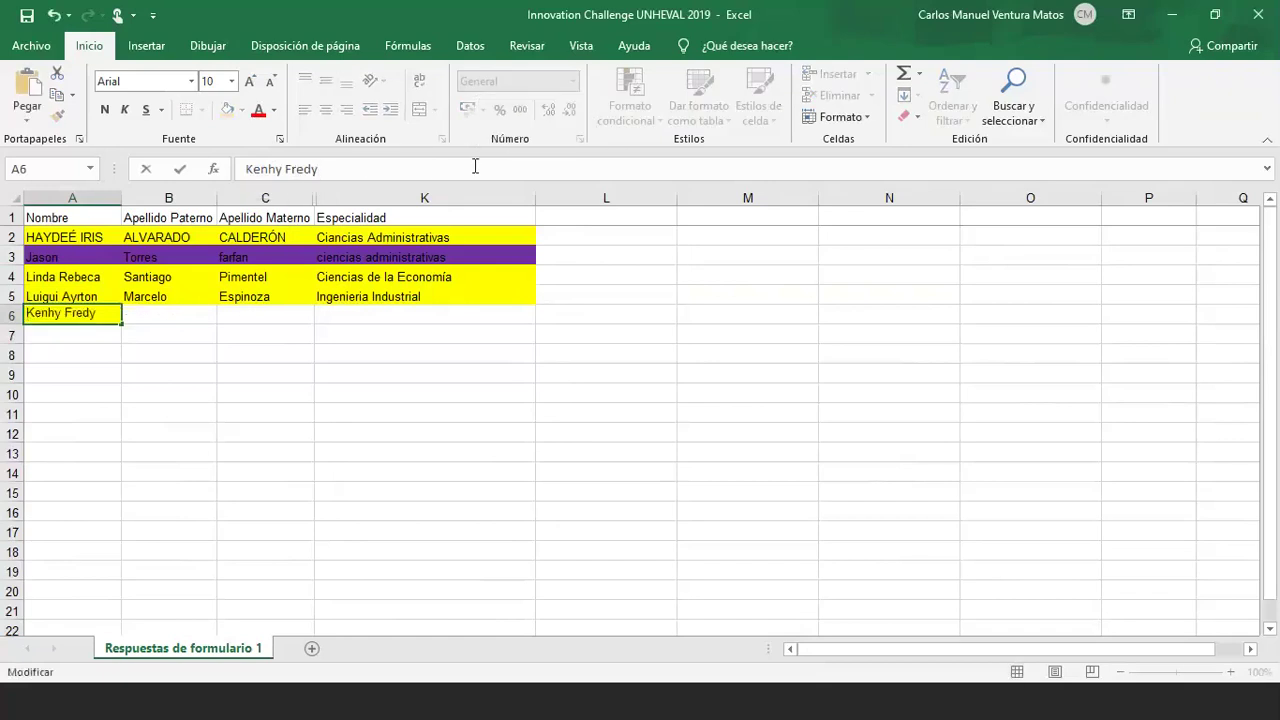
pyautogui.press('Return')
pyautogui.press('Up')
pyautogui.press('Right')
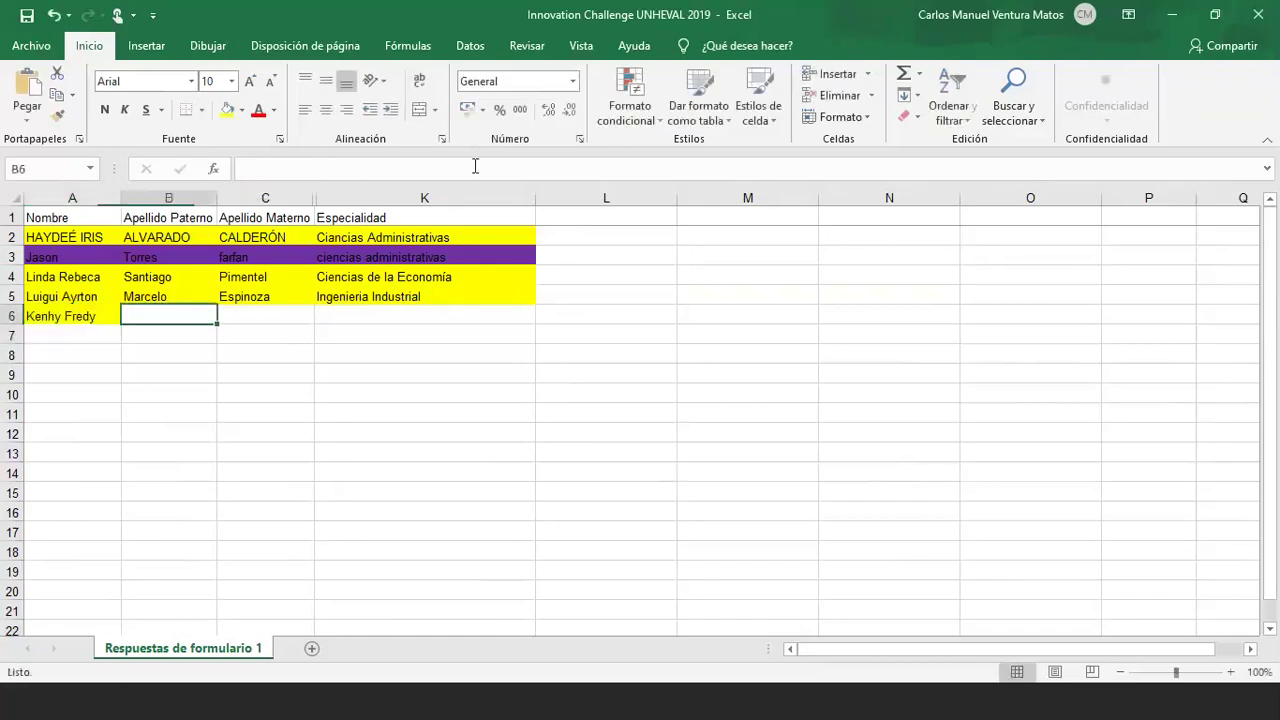
pyautogui.hotkey('ctrl', 'v')
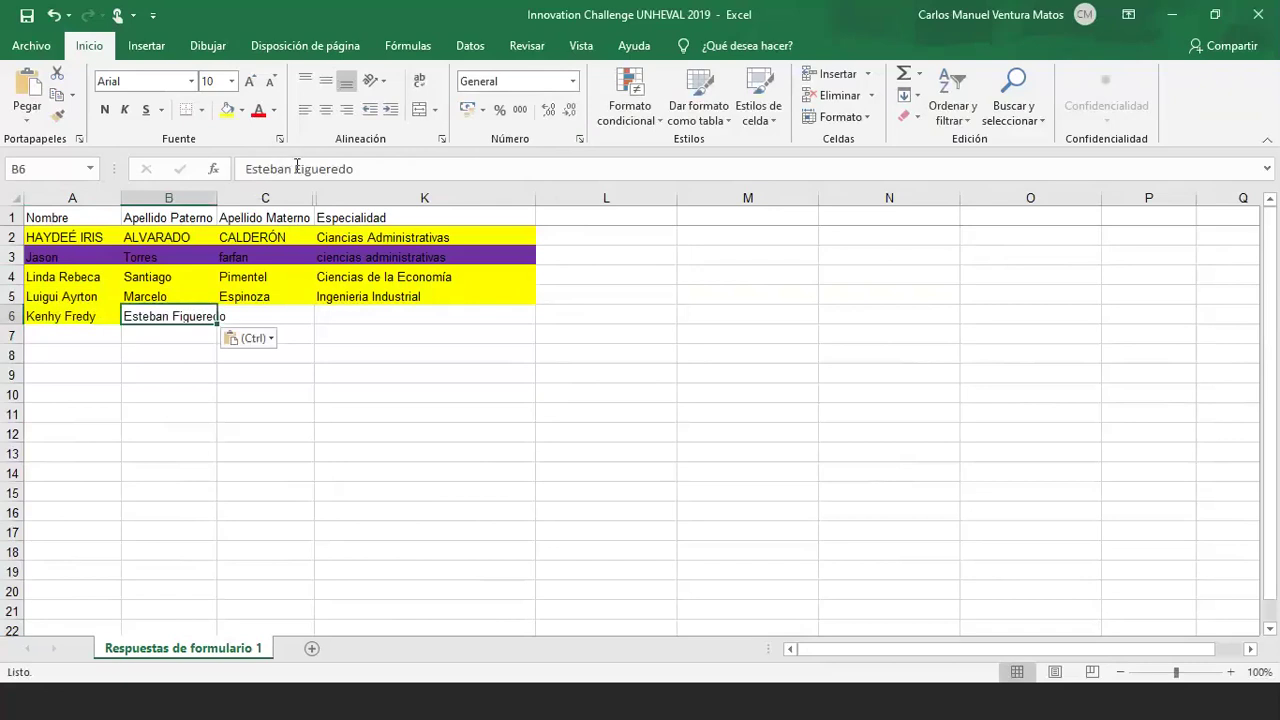
pyautogui.moveTo(297, 168); pyautogui.dragTo(437, 171)
pyautogui.hotkey('ctrl', 'x')
pyautogui.press('Tab')
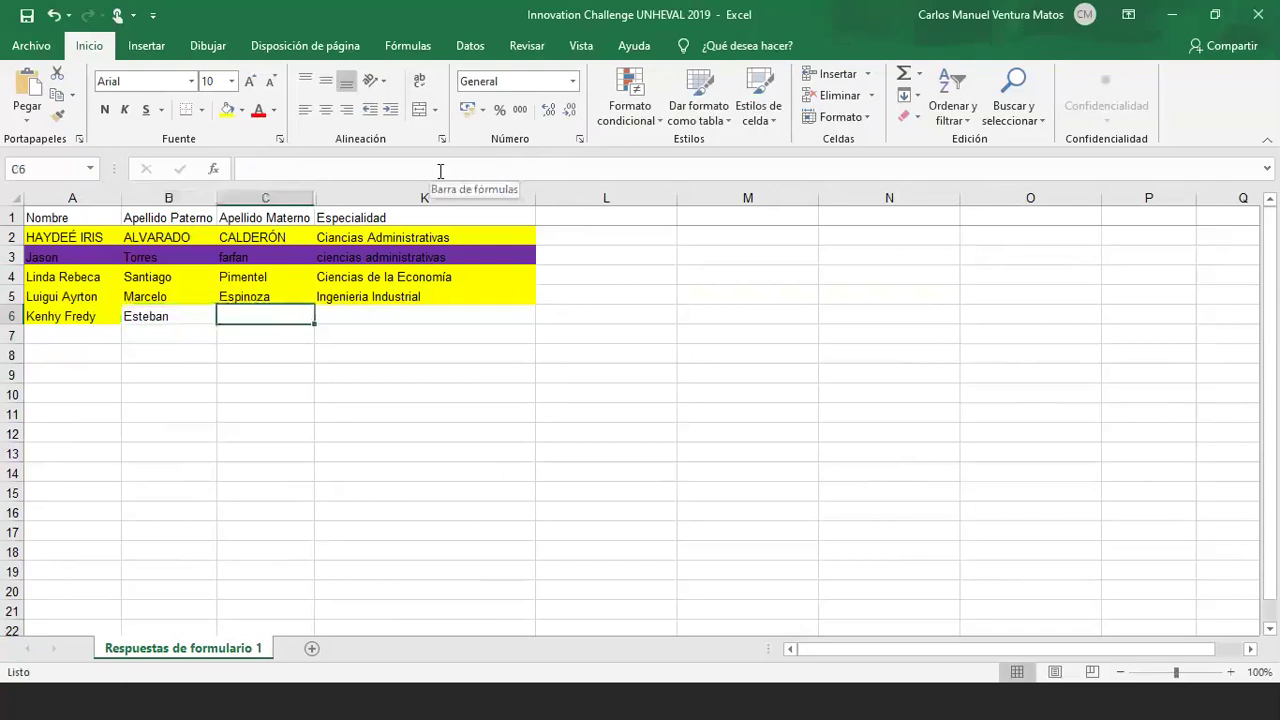
pyautogui.hotkey('ctrl', 'v')
# Enter Contabilidad as row 6's specialty in cell K6.
pyautogui.press('Tab')
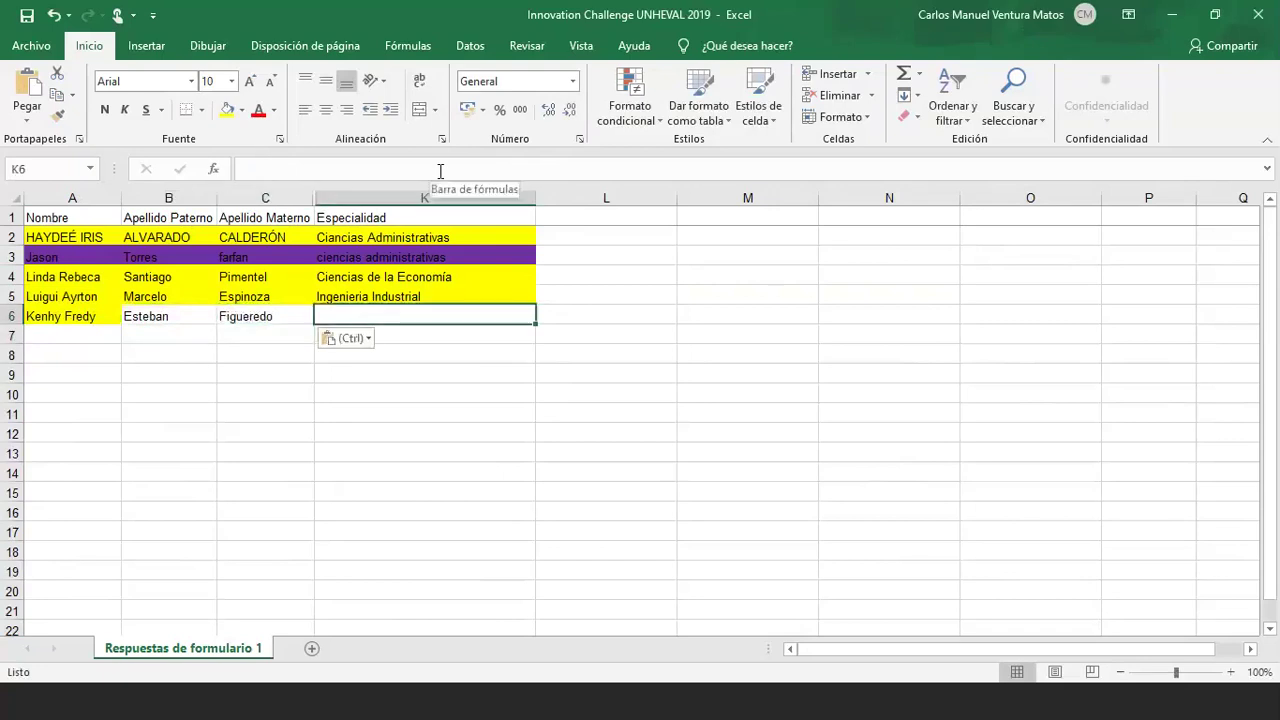
pyautogui.write('CON')
pyautogui.press('BackSpace')
pyautogui.press('BackSpace')
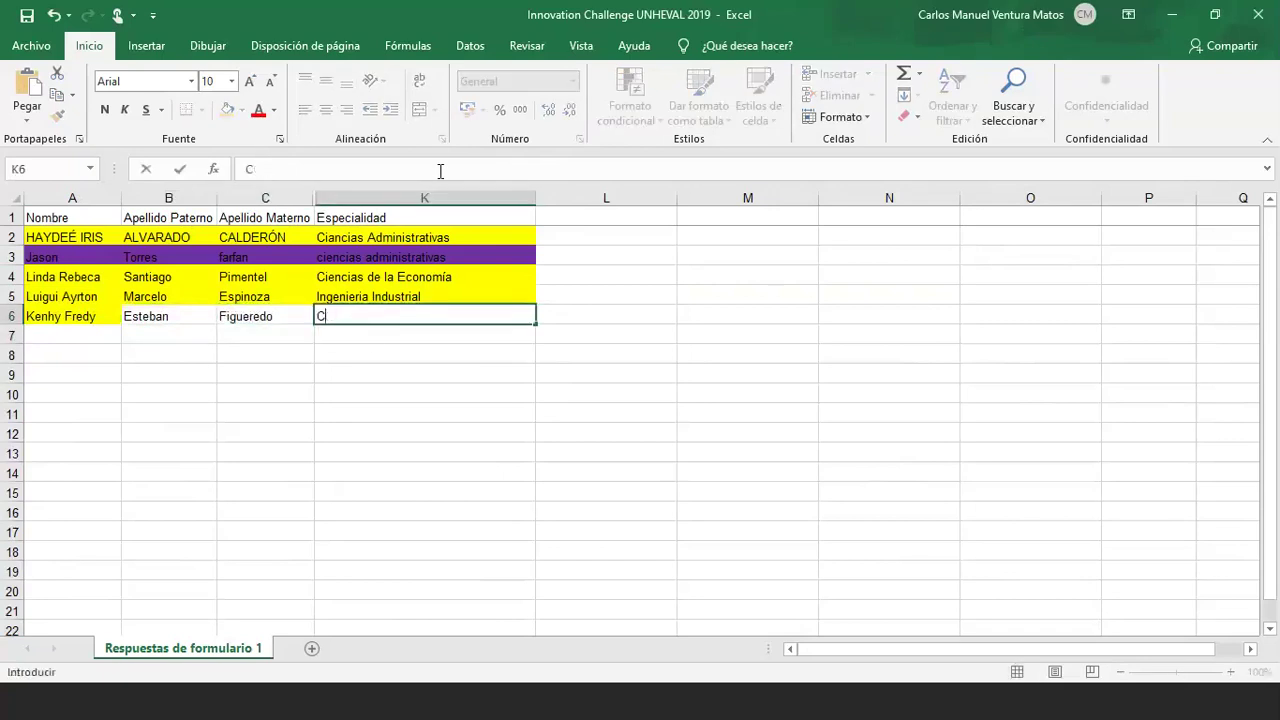
pyautogui.write('ontabilida')
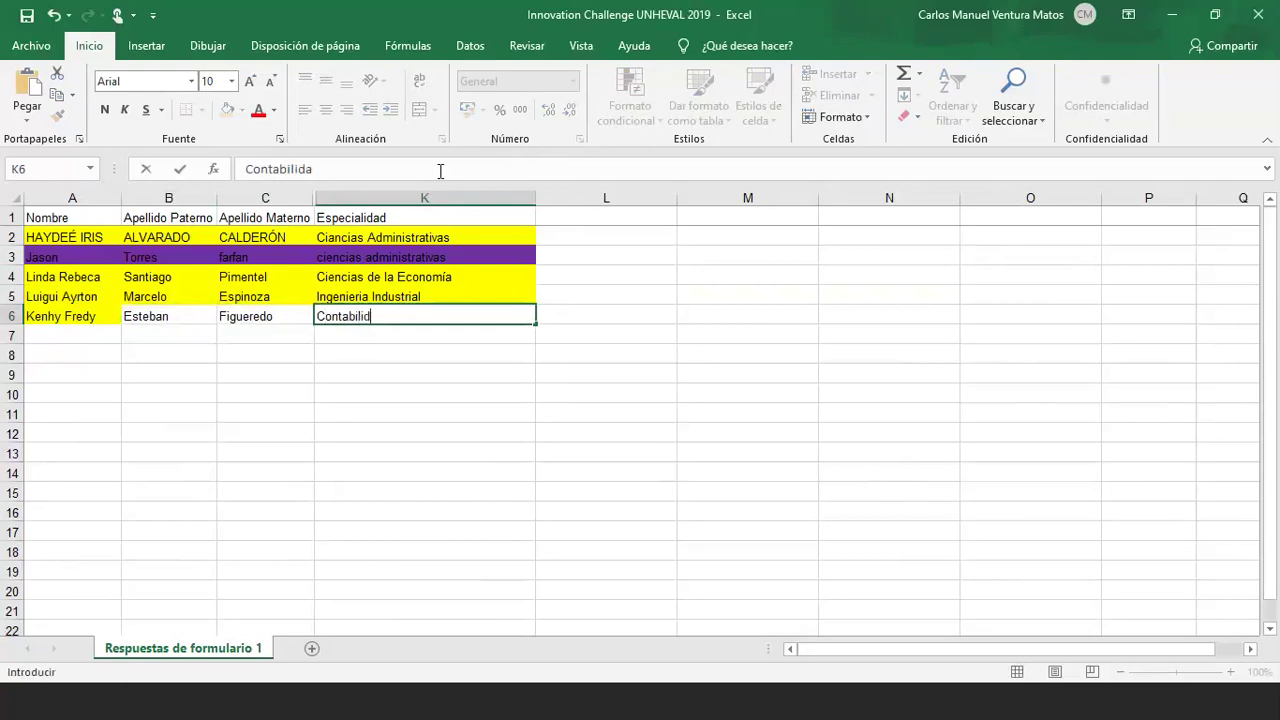
pyautogui.write('d')
pyautogui.hotkey('ctrl', 'Return')
pyautogui.press('Left')
pyautogui.press('Left')
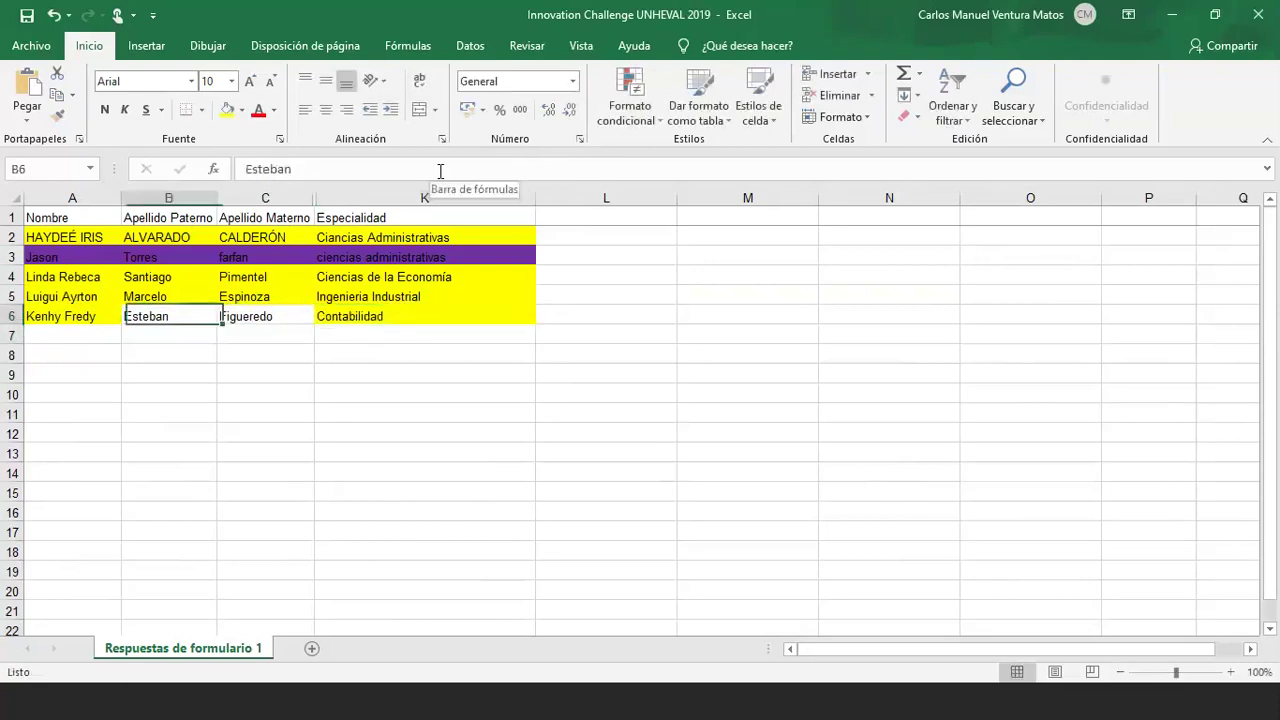
pyautogui.press('Up')
pyautogui.press('Up')
pyautogui.press('Up')
pyautogui.press('Up')
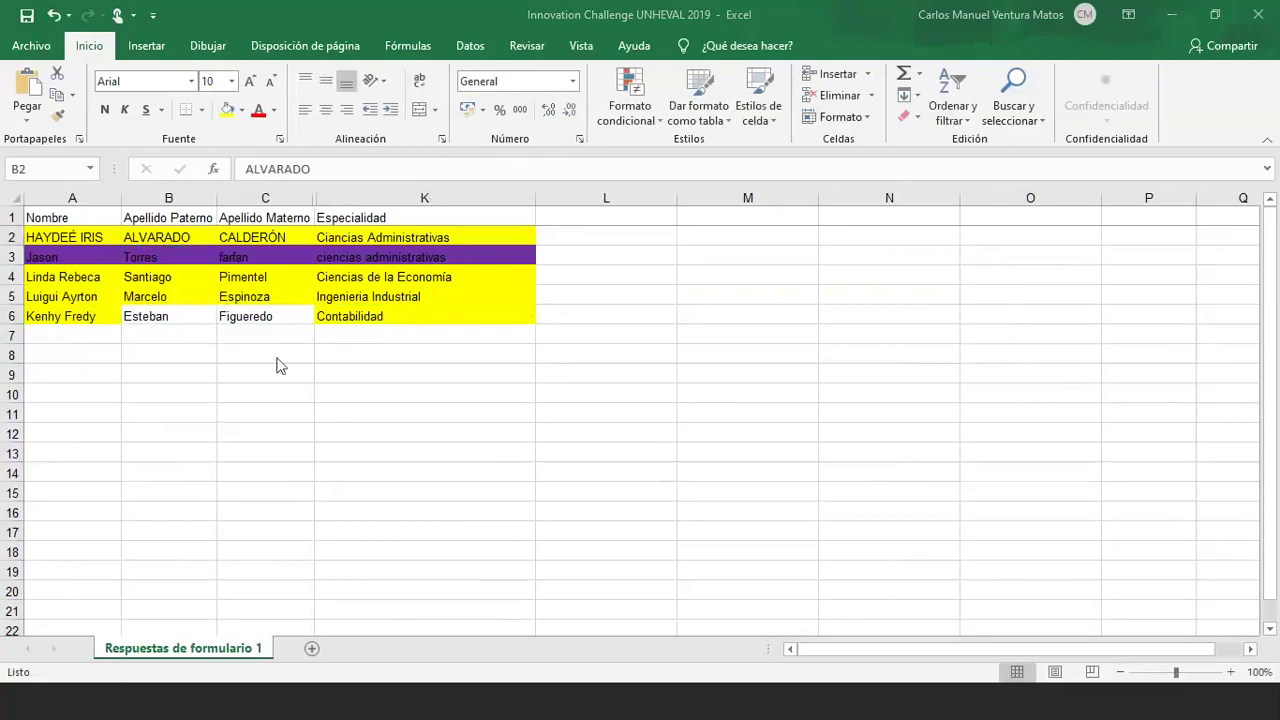
# Enter a new participant's first name in A7 and paternal surname in B7.
pyautogui.click(64, 338)
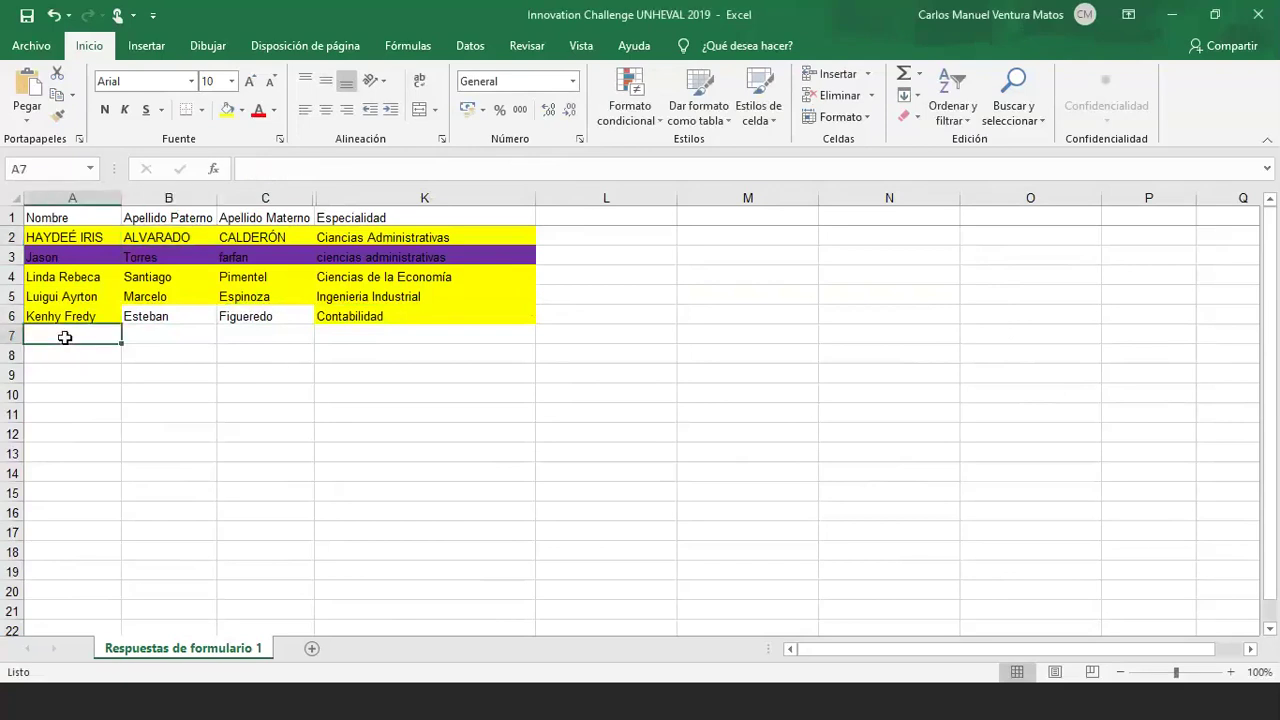
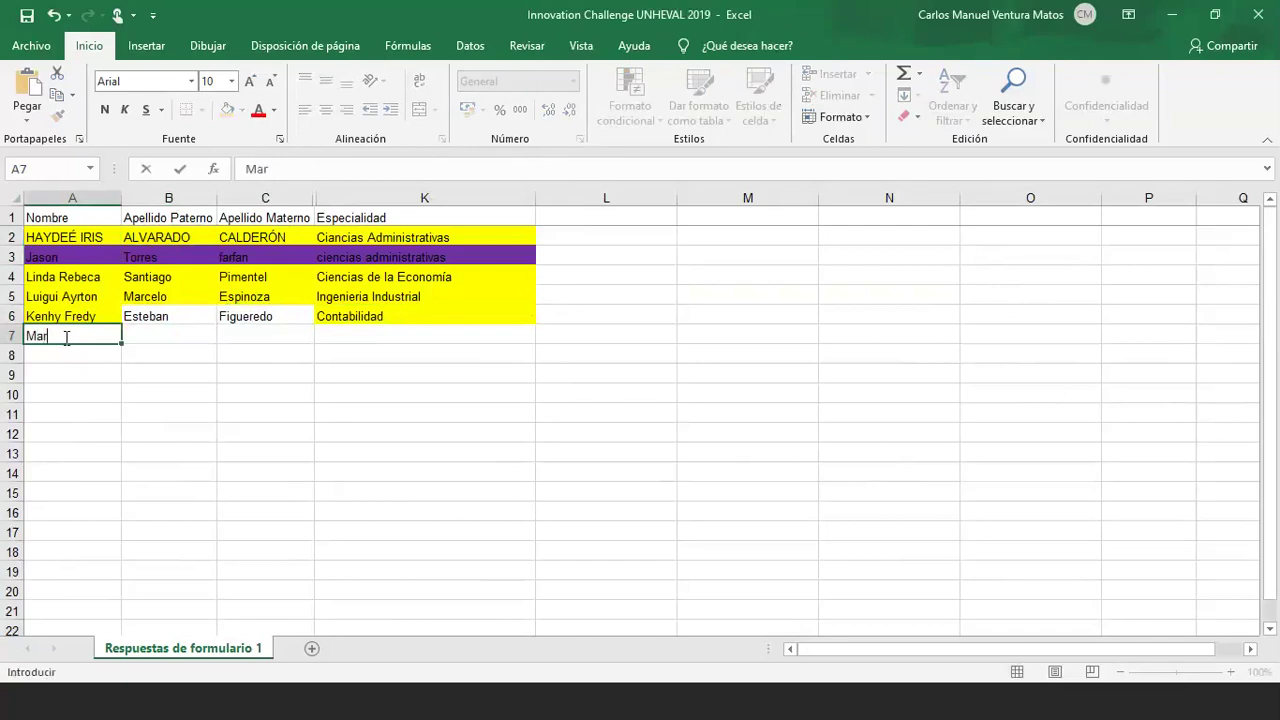
pyautogui.hotkey('ctrl', 'Return')
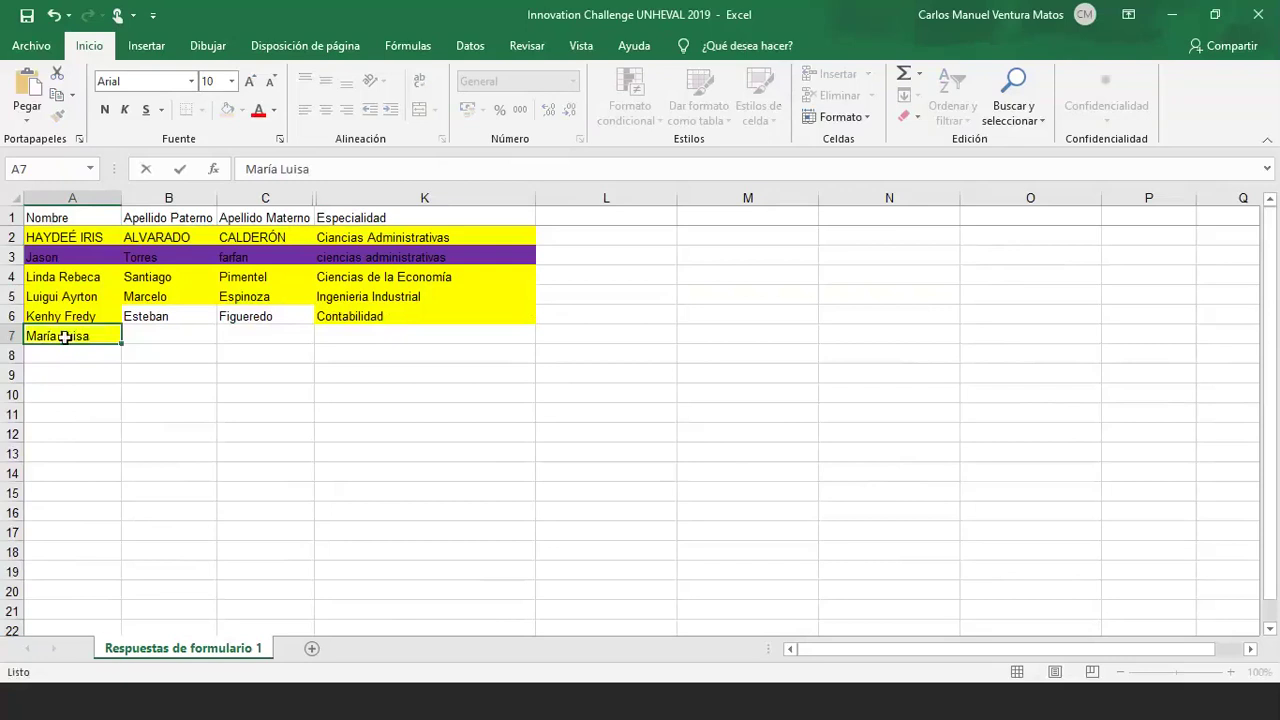
pyautogui.press('Tab')
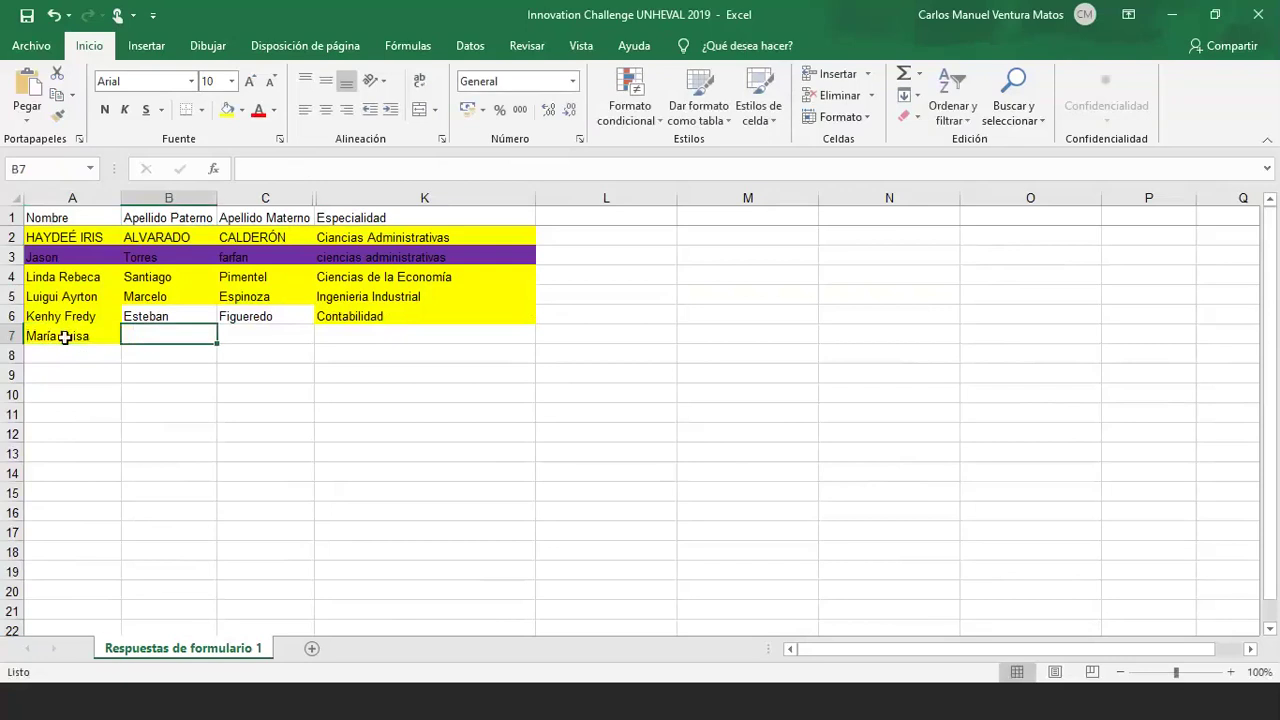
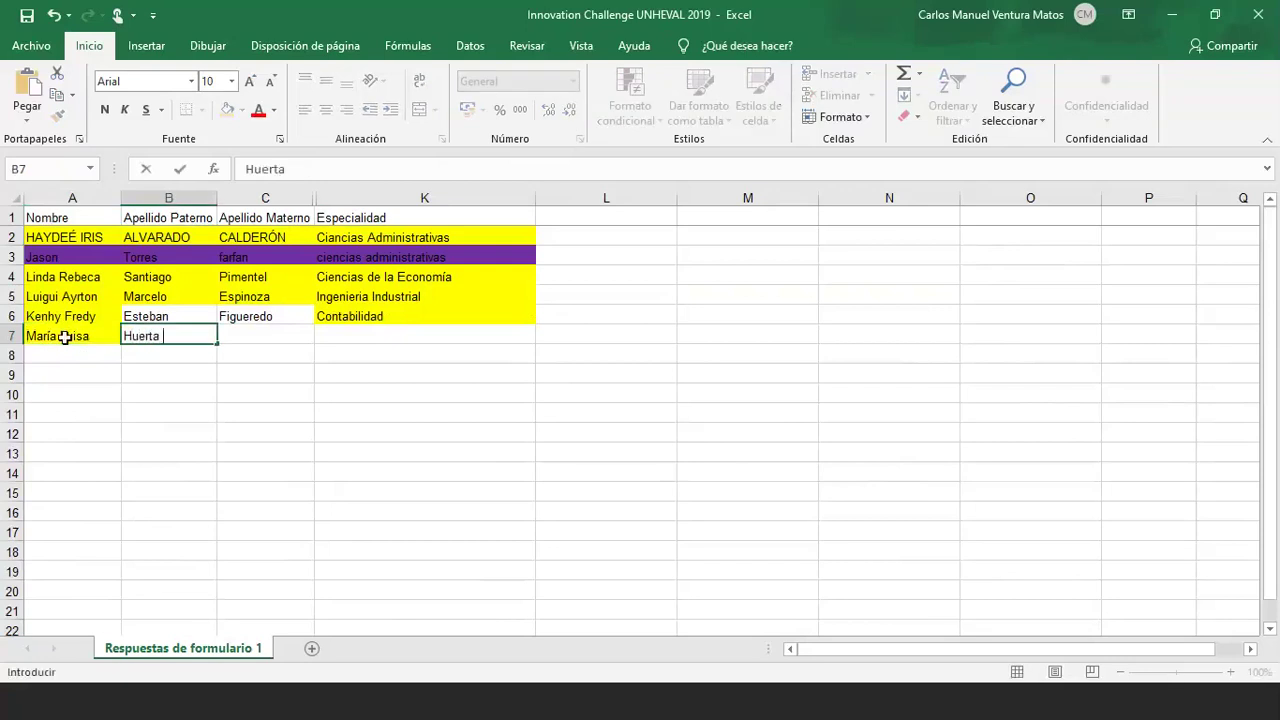
pyautogui.hotkey('ctrl', 'Return')
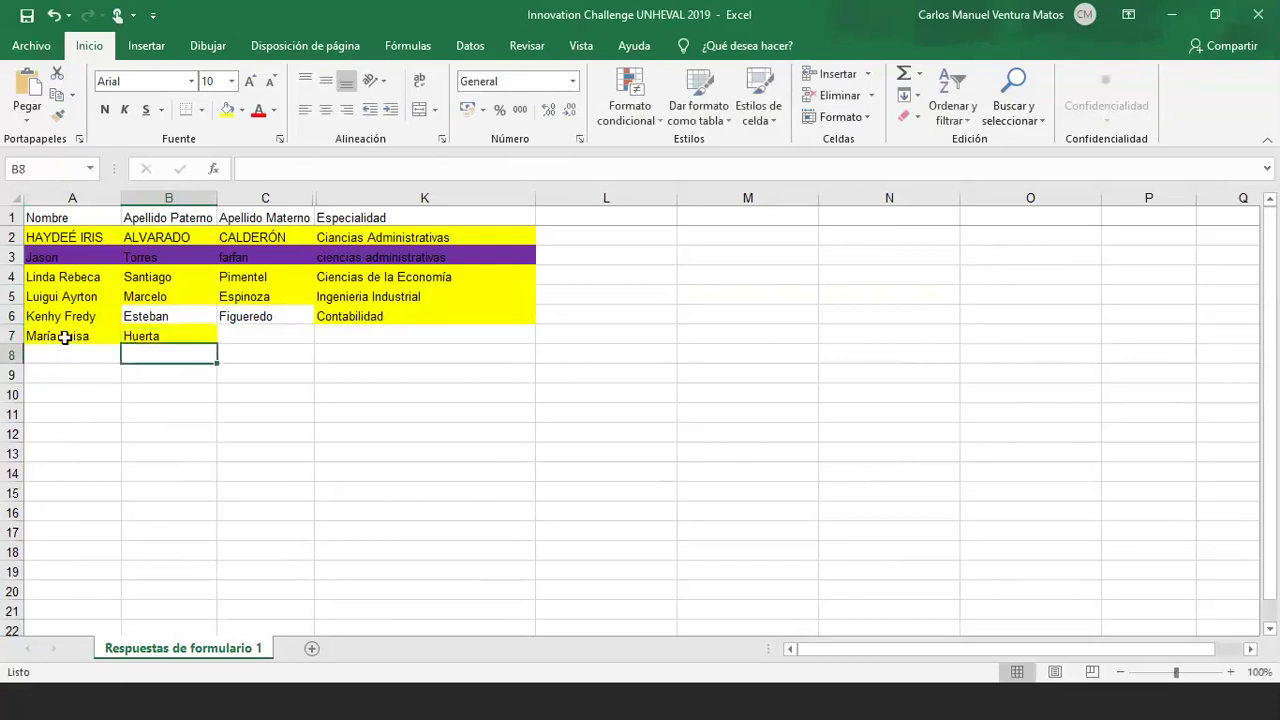
# Enter the new participant's maternal surname in C7, correcting typing slips.
pyautogui.press('Tab')
pyautogui.write('IEA')
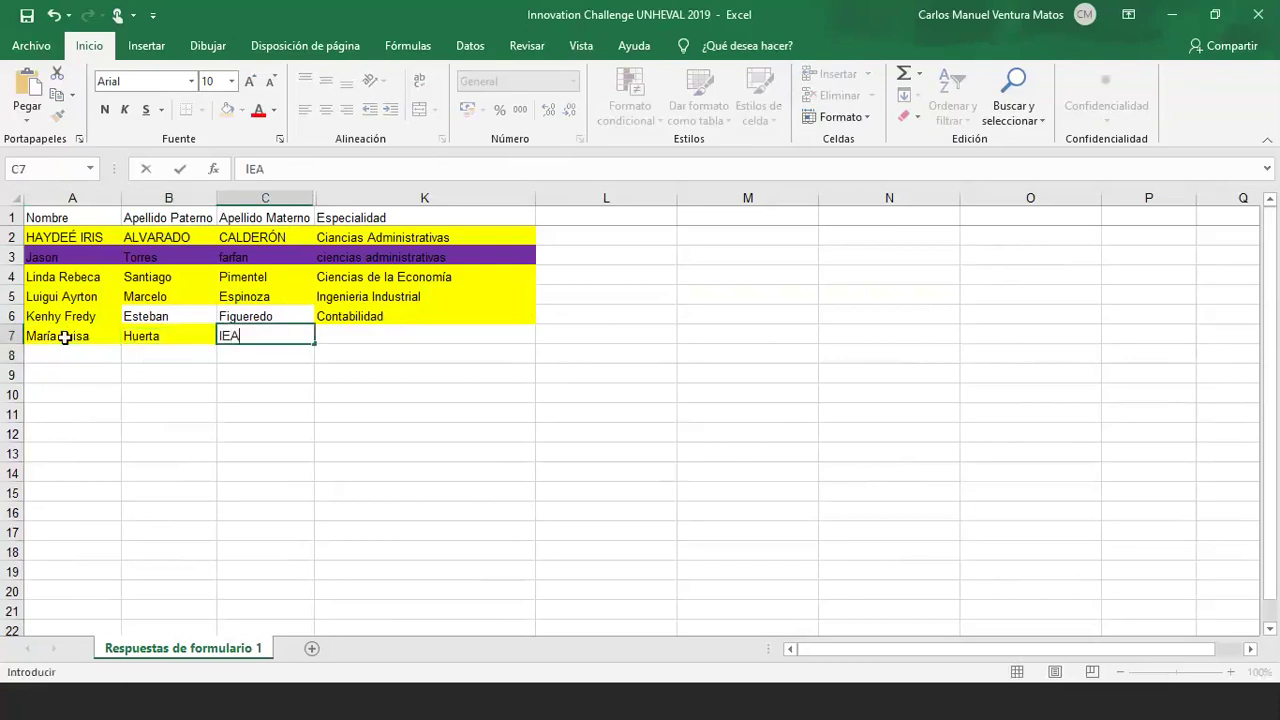
pyautogui.press('BackSpace')
pyautogui.press('BackSpace')
pyautogui.write('Len')
pyautogui.press('BackSpace')
pyautogui.write('andrio')
pyautogui.press('BackSpace')
pyautogui.press('BackSpace')
pyautogui.write('o')
pyautogui.press('Return')
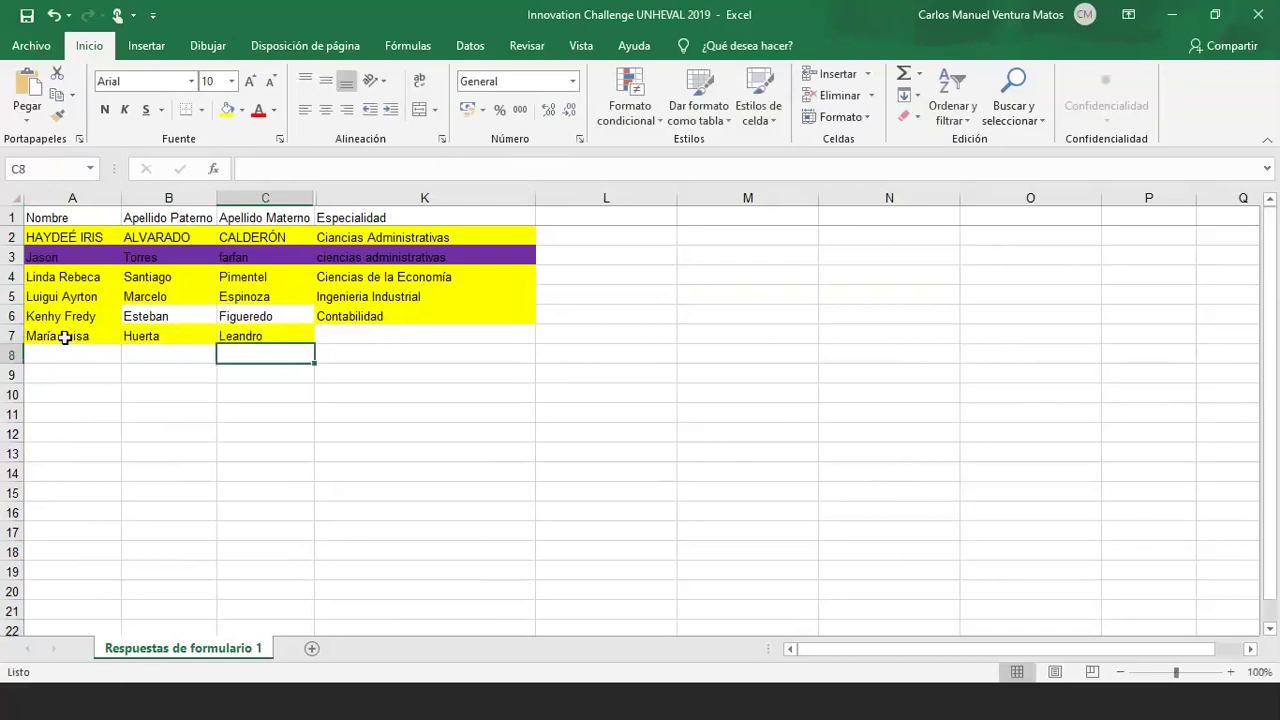
pyautogui.press('Up')
pyautogui.press('Right')
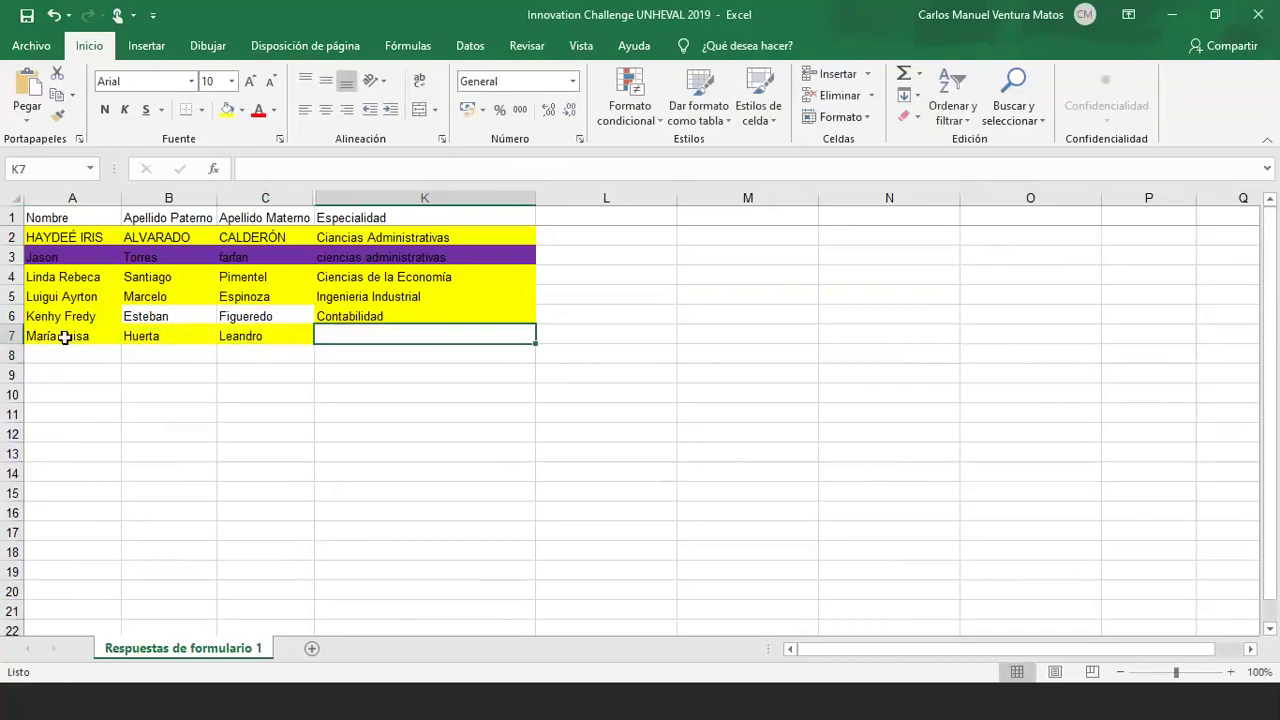
pyautogui.press('Down')
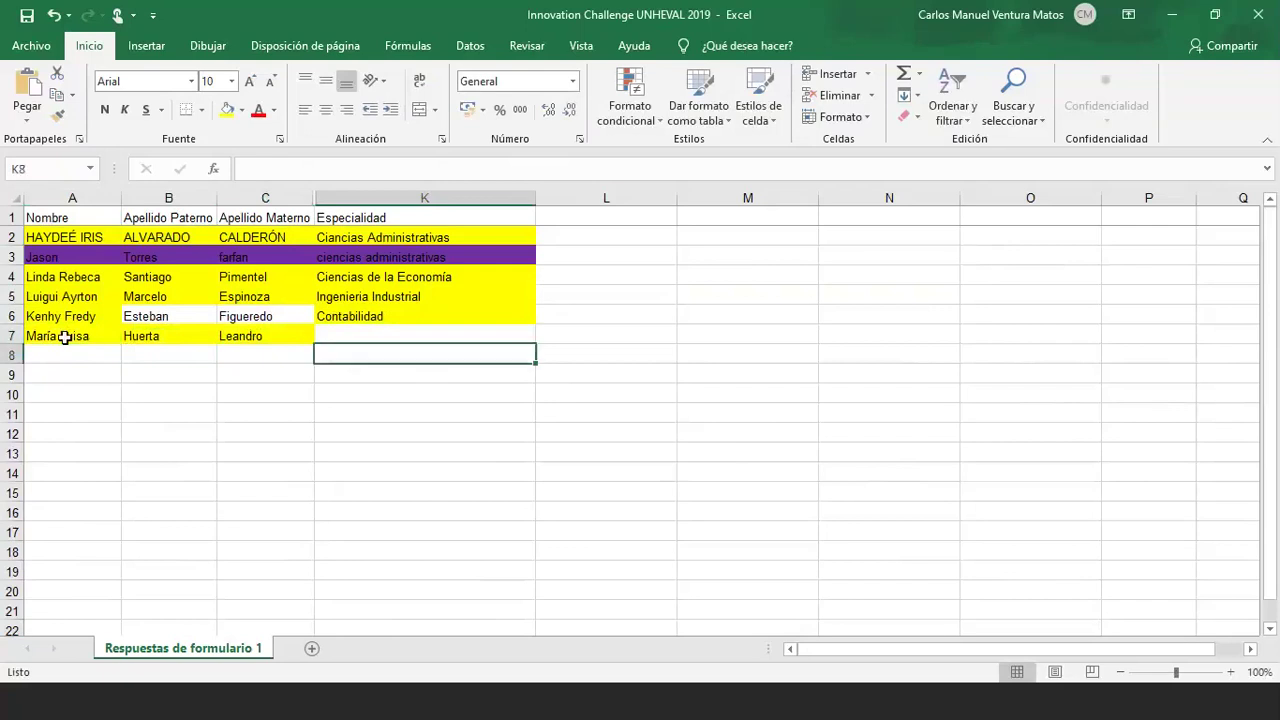
pyautogui.press('Left')
pyautogui.press('Left')
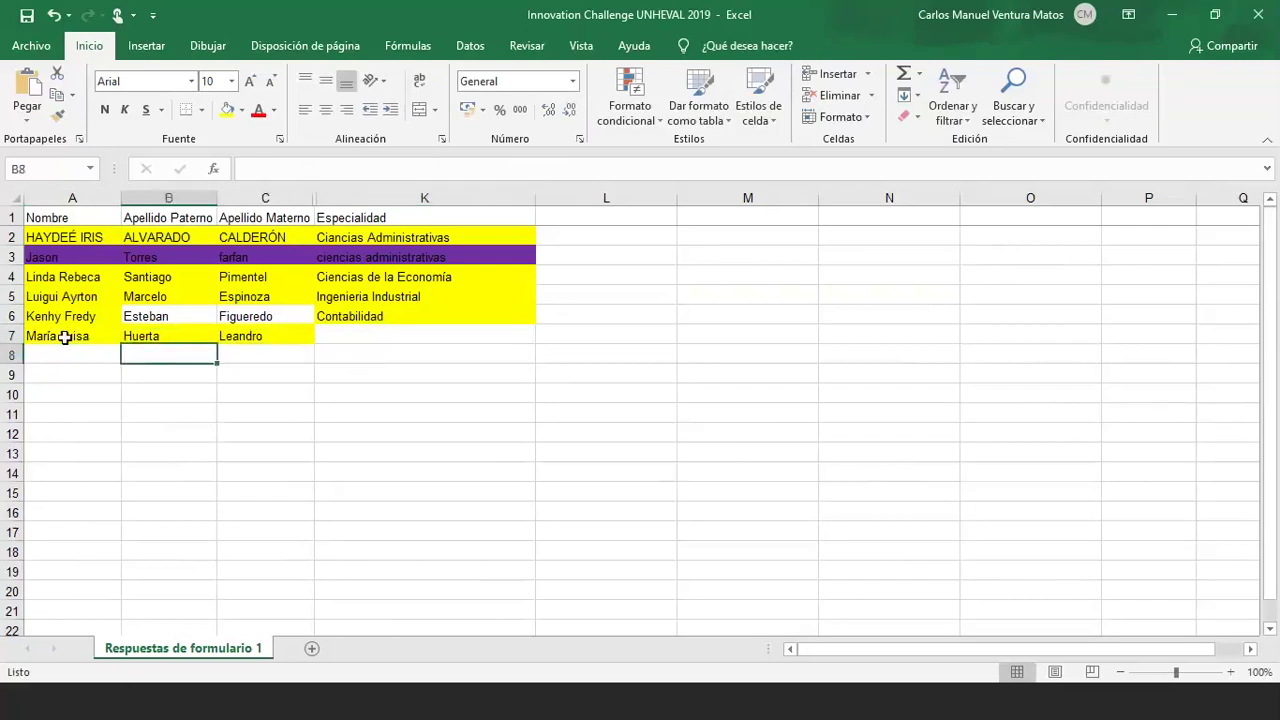
pyautogui.press('Up')
pyautogui.press('Up')
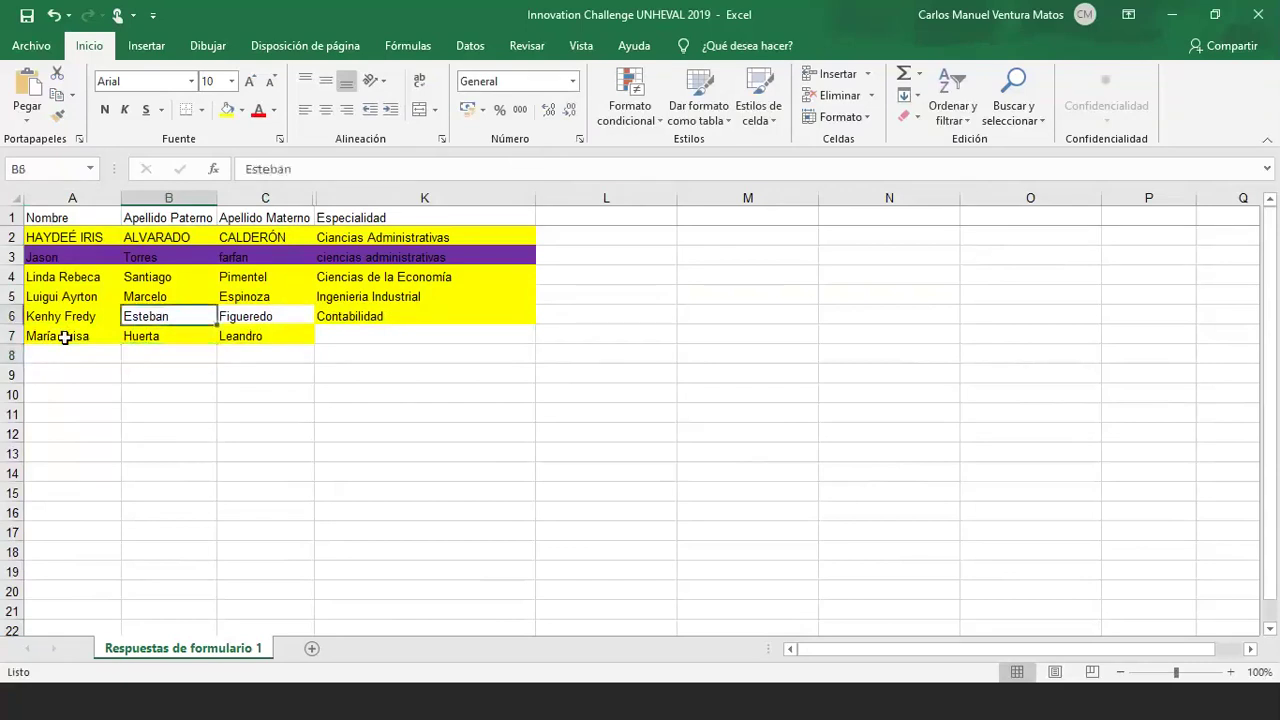
pyautogui.press('Up')
pyautogui.press('Up')
pyautogui.press('Up')
pyautogui.press('Up')
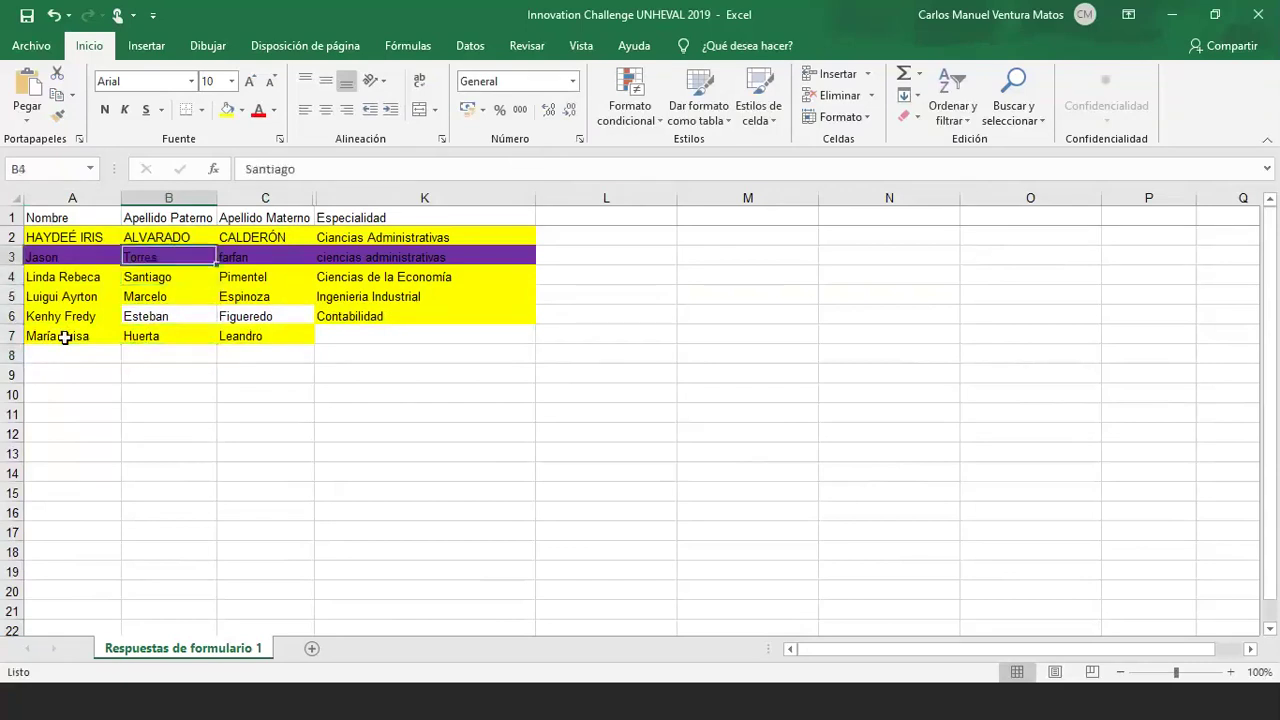
pyautogui.press('Down')
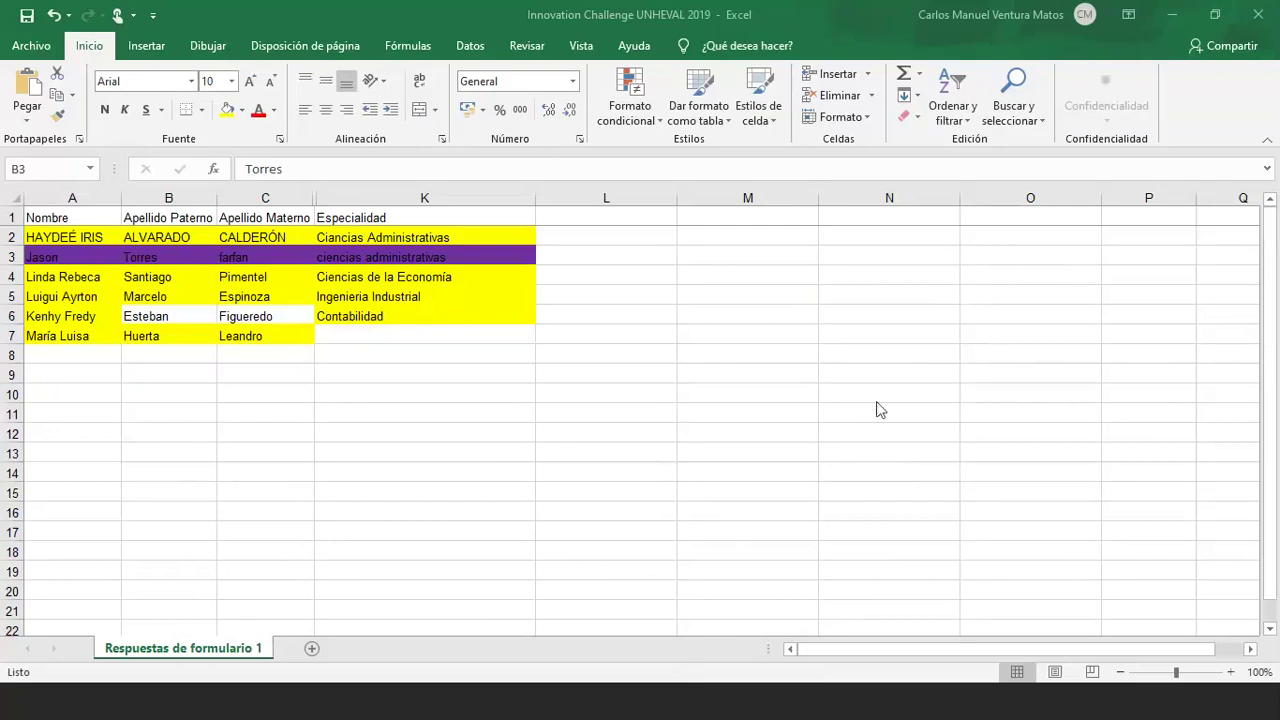
# Delete row 7 with Eliminar, then select surname cells B2 to B4.
pyautogui.click(13, 336)
pyautogui.rightClick(13, 336)
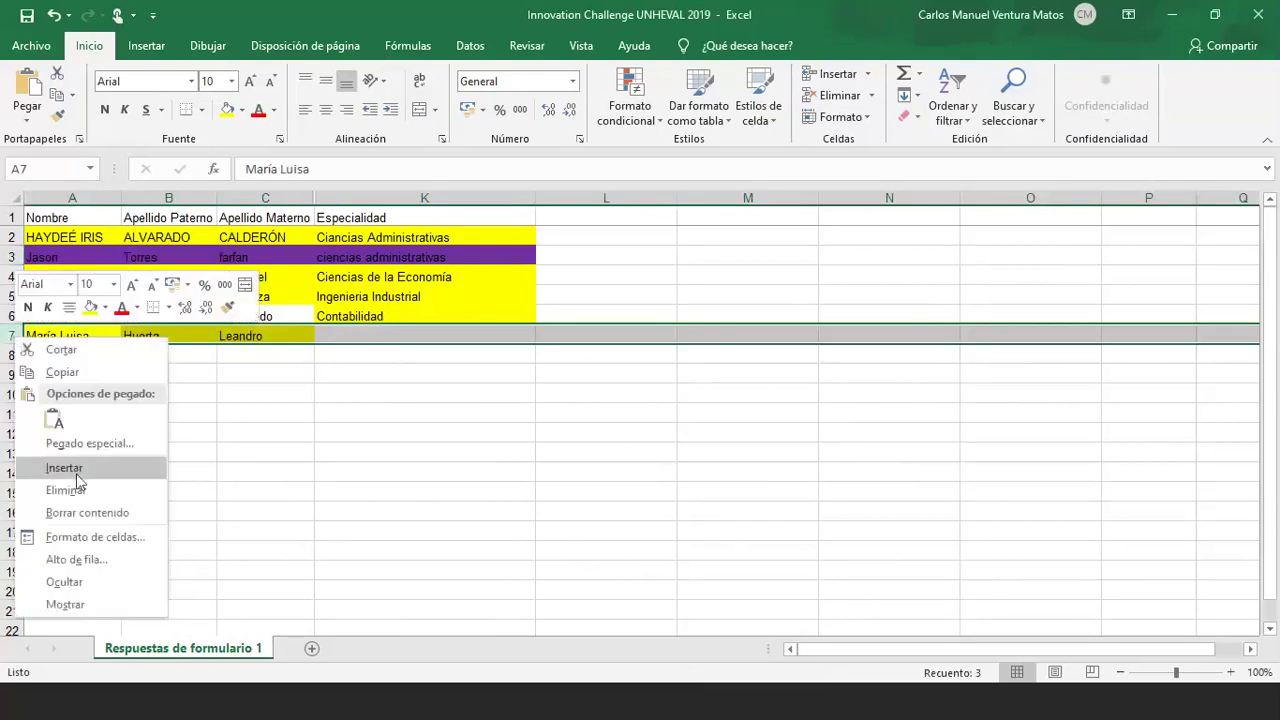
pyautogui.click(66, 490)
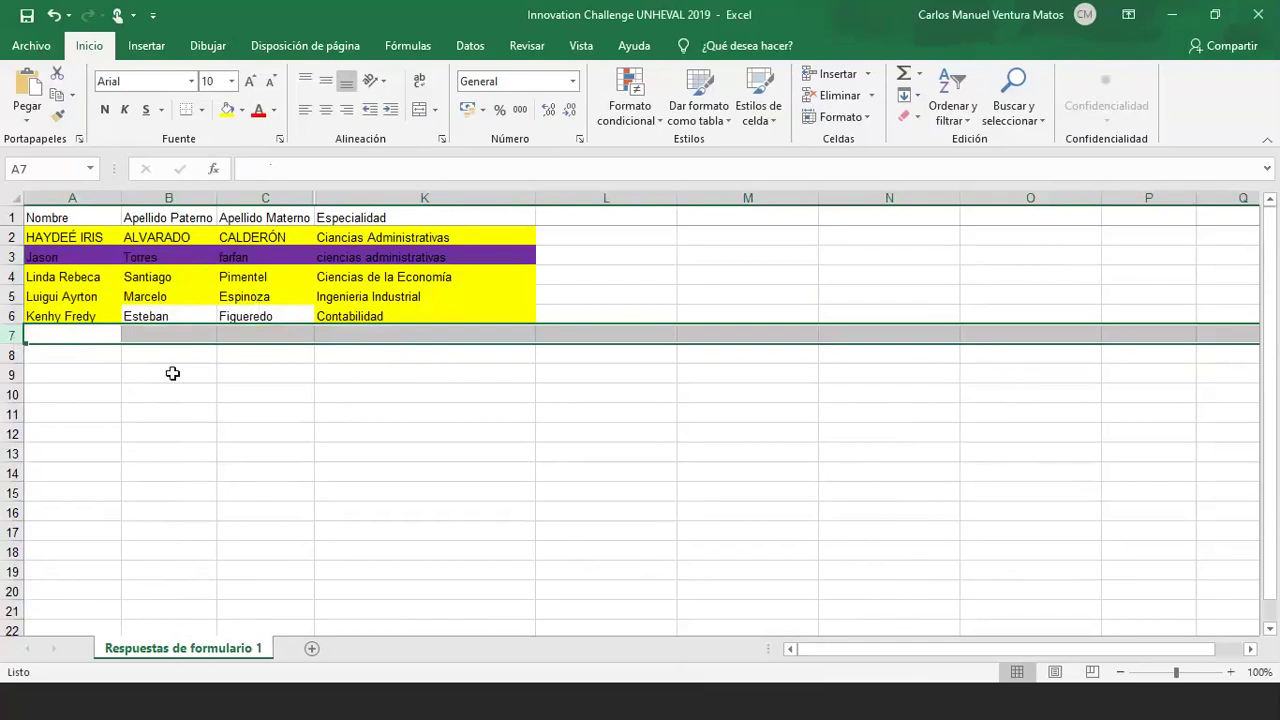
pyautogui.moveTo(132, 248); pyautogui.dragTo(136, 275)
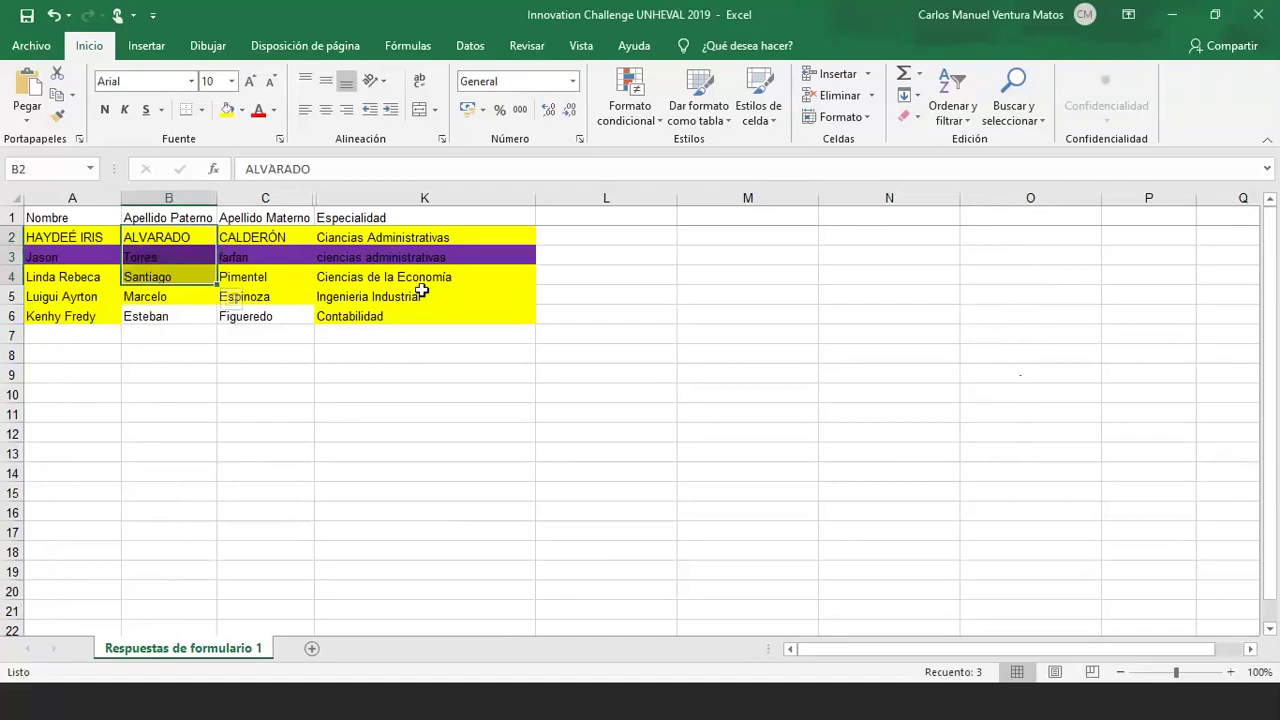
pyautogui.click(326, 276)
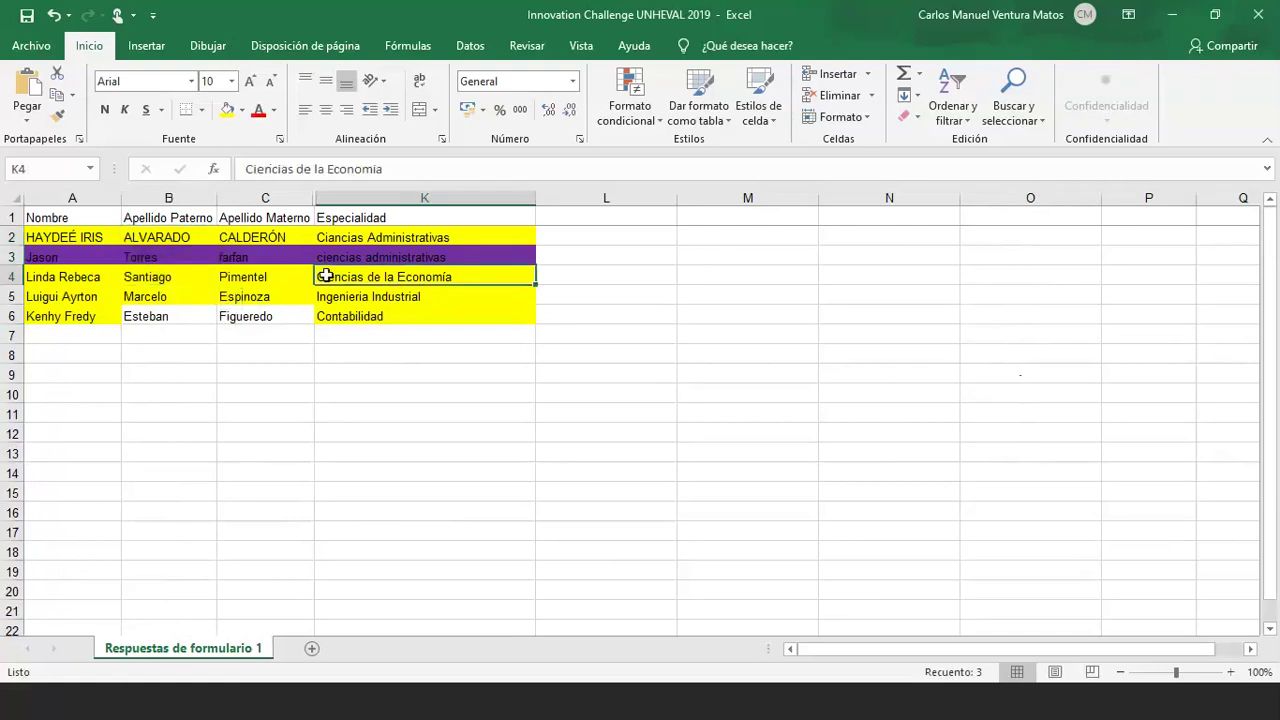
pyautogui.press('Down')
pyautogui.press('Up')
pyautogui.press('Left')
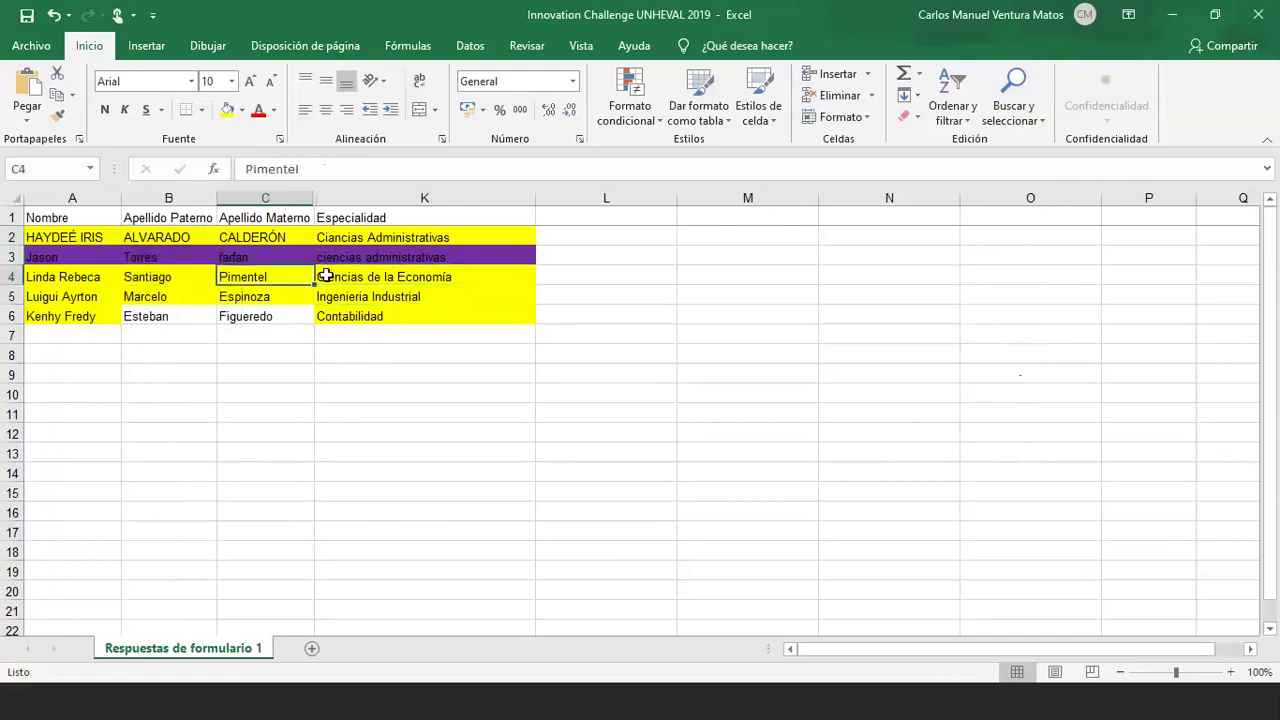
pyautogui.click(652, 703)
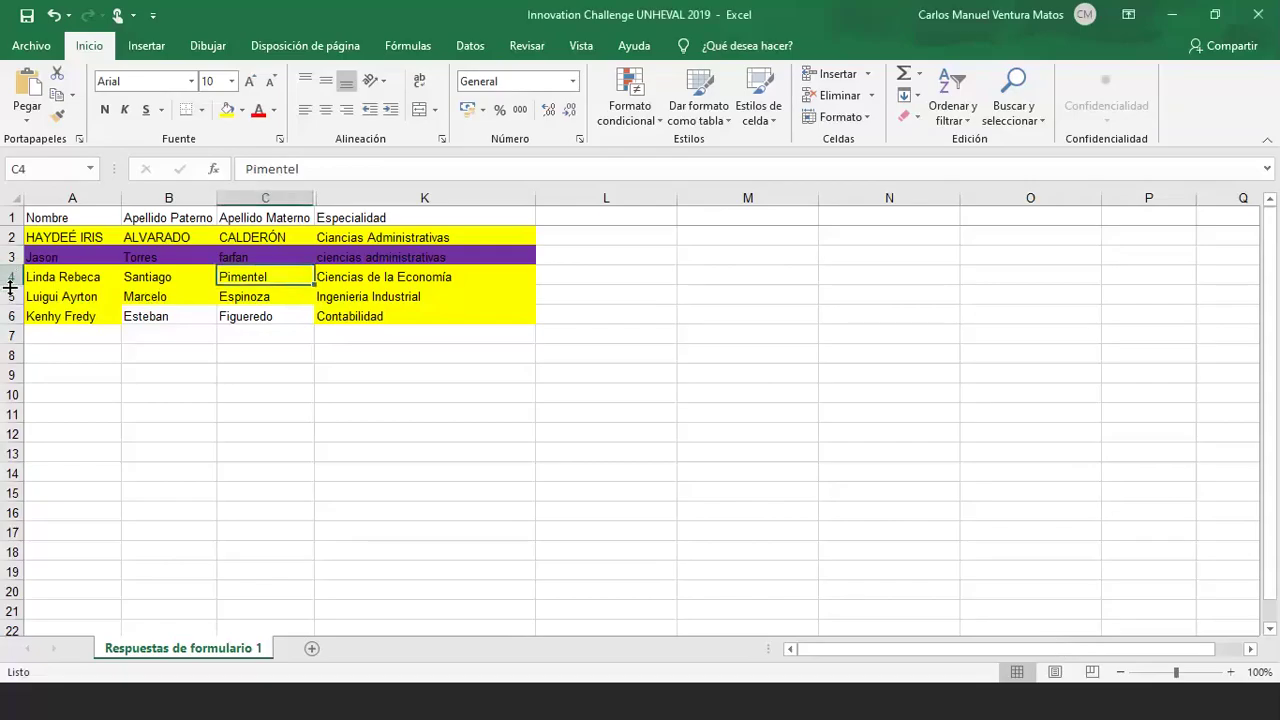
# Insert a blank row at row 5 and set No Fill on the range A2:K8.
pyautogui.click(11, 296)
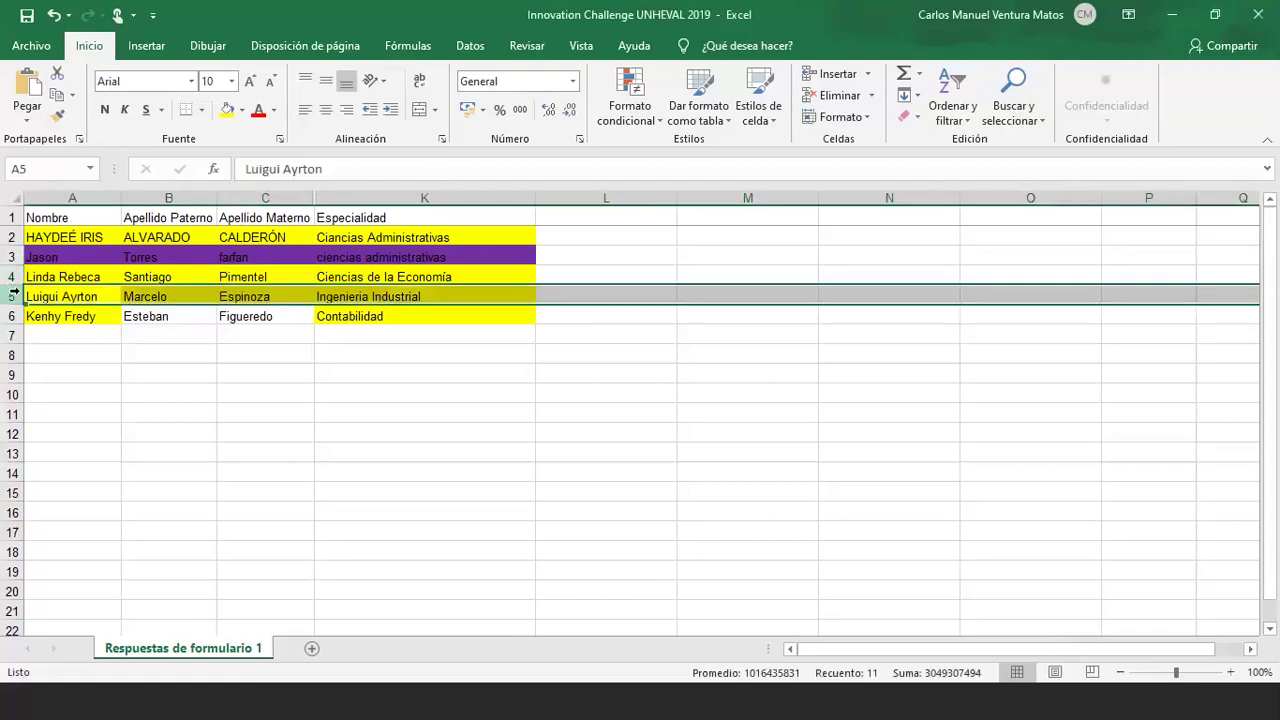
pyautogui.rightClick(12, 296)
pyautogui.click(64, 421)
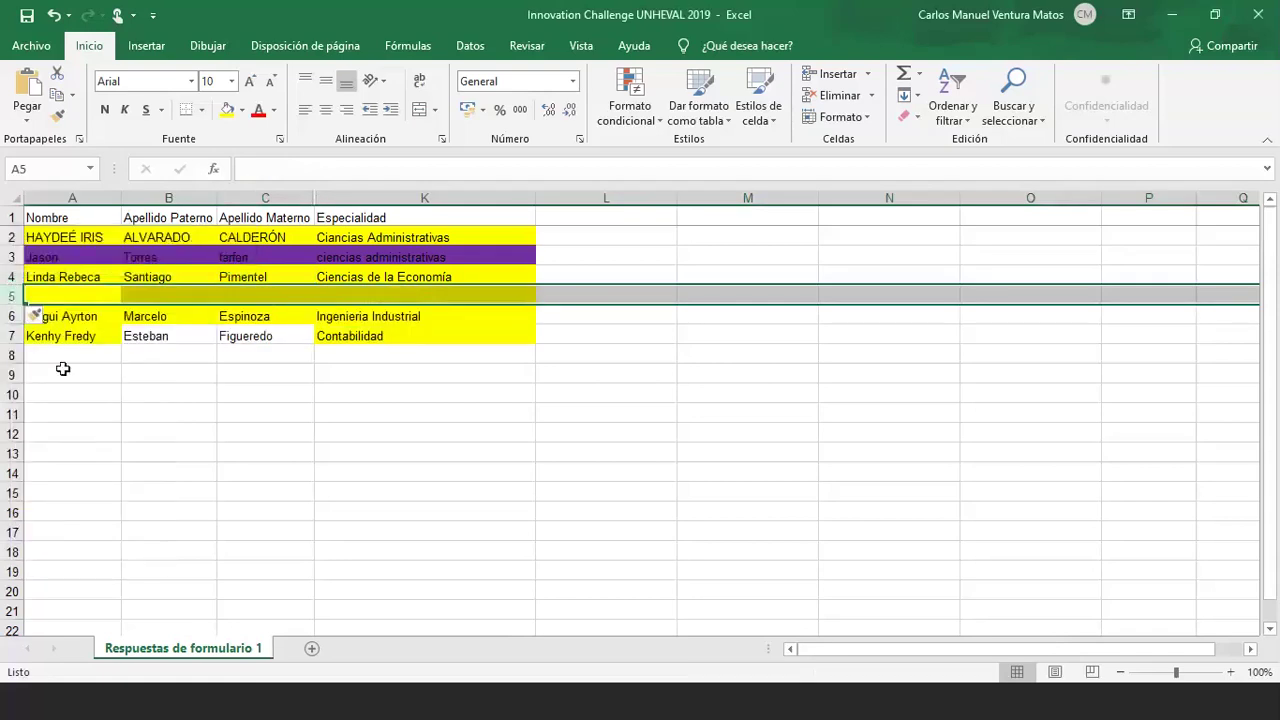
pyautogui.click(242, 110)
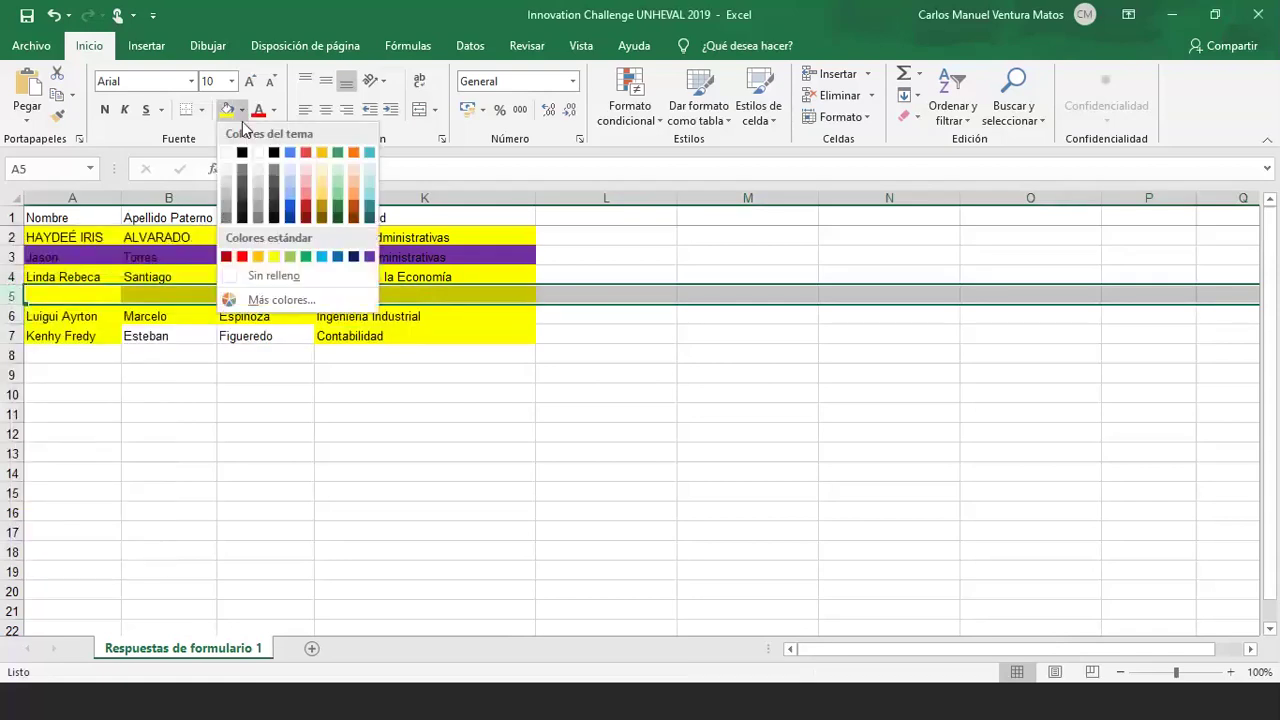
pyautogui.click(236, 277)
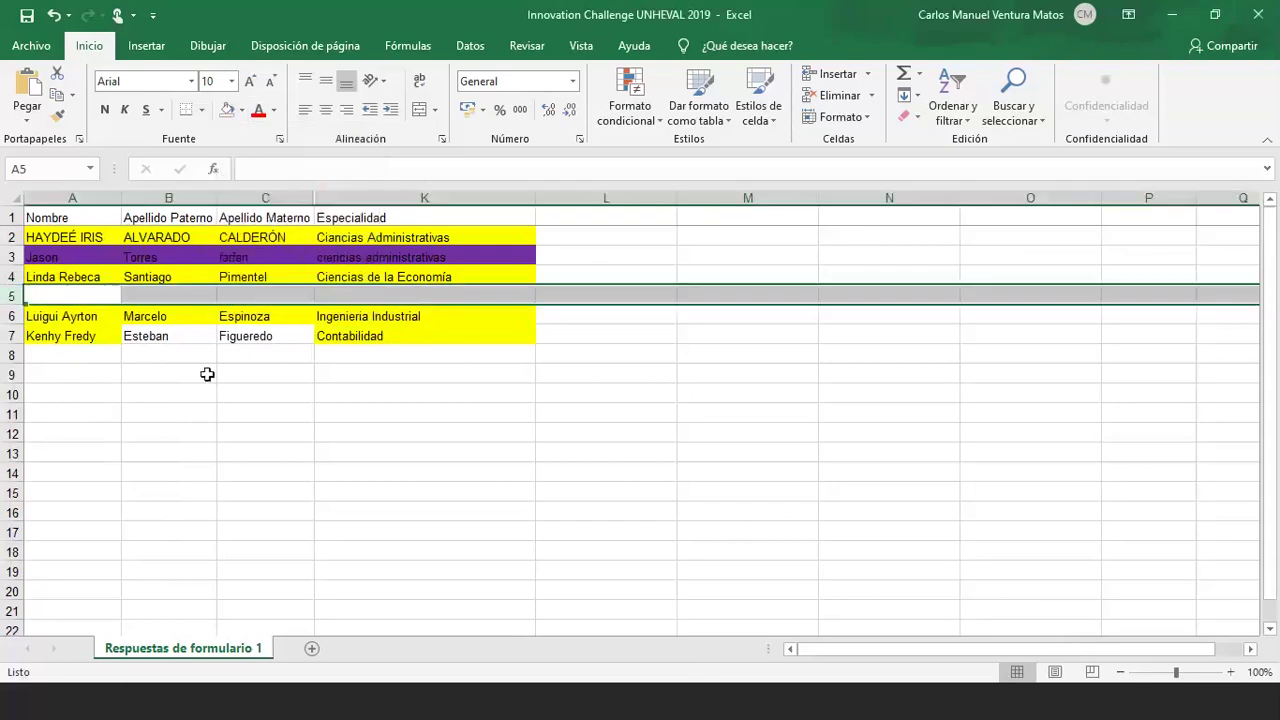
pyautogui.click(206, 375)
pyautogui.moveTo(44, 236); pyautogui.dragTo(443, 352)
pyautogui.click(228, 110)
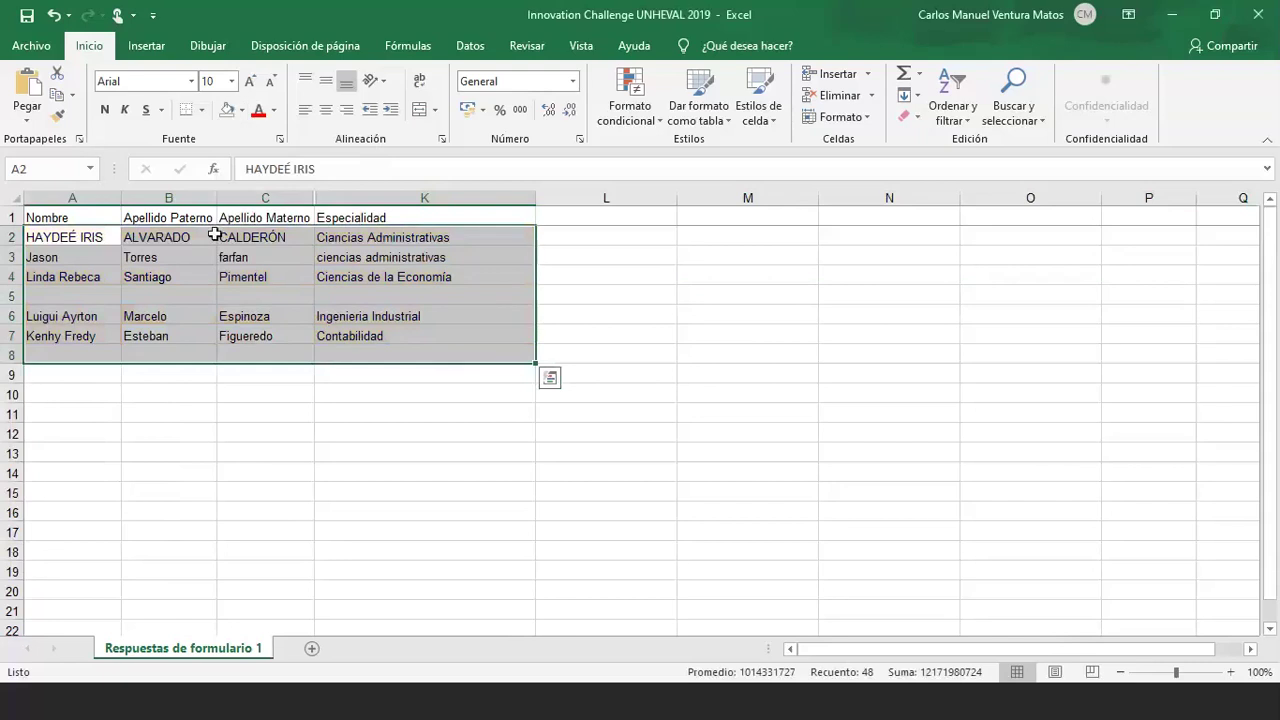
pyautogui.click(241, 288)
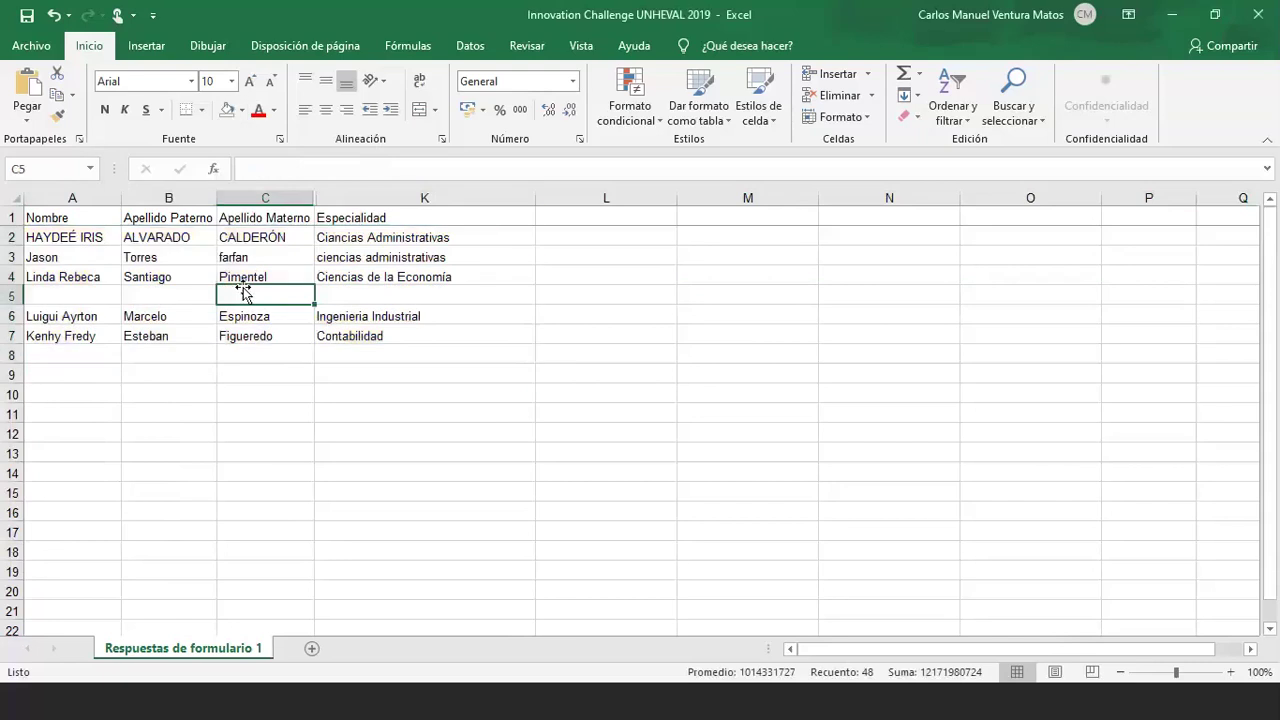
# Insert blank rows at row 3 and at row 5.
pyautogui.click(12, 257)
pyautogui.rightClick(12, 257)
pyautogui.click(28, 390)
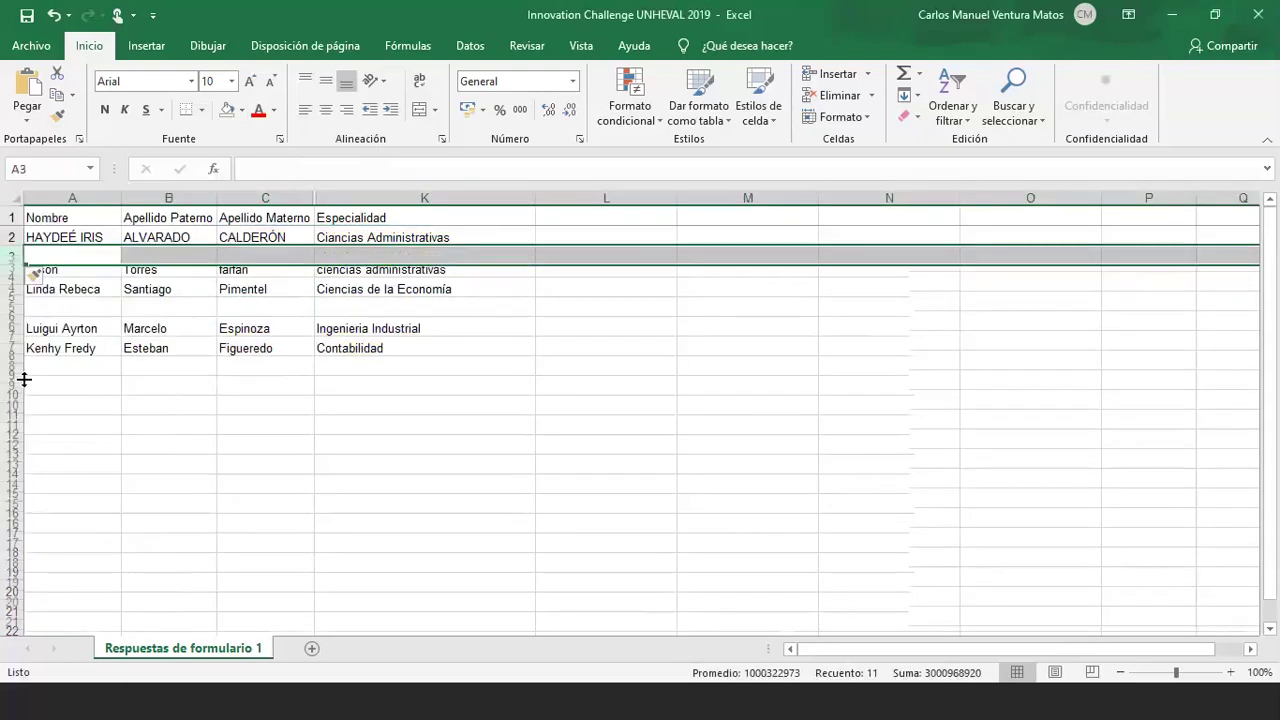
pyautogui.click(14, 297)
pyautogui.rightClick(14, 297)
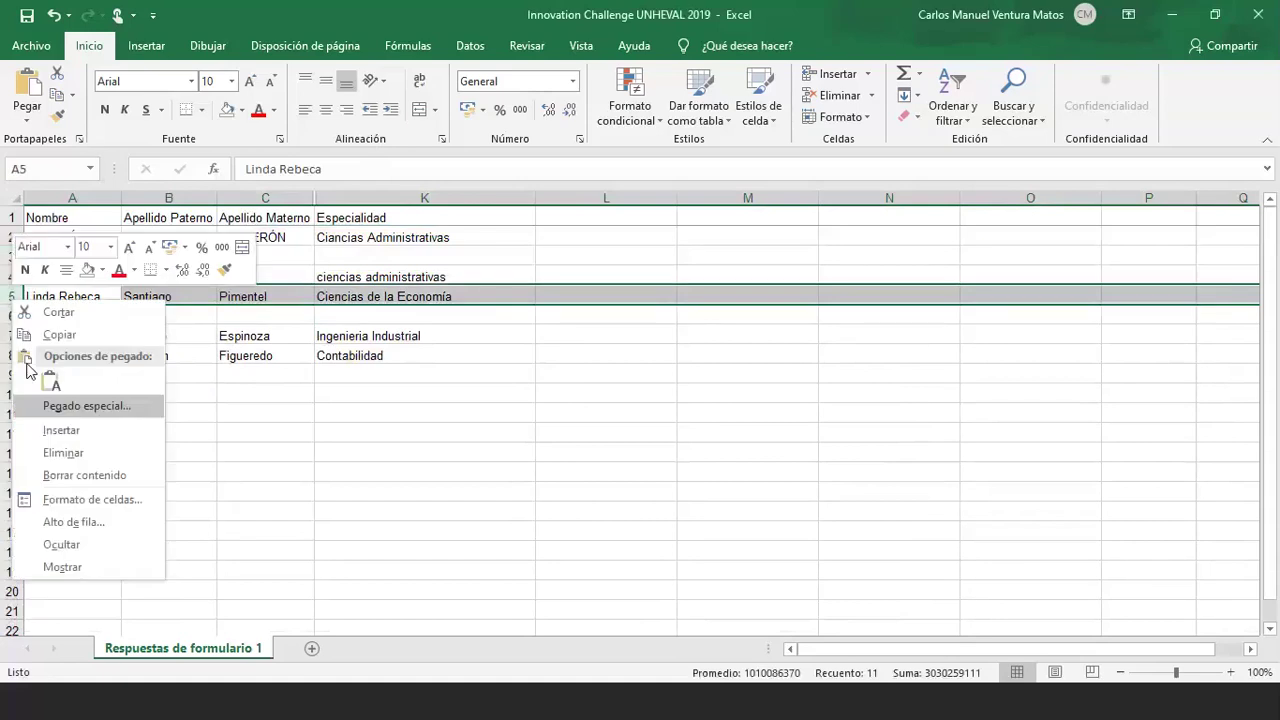
pyautogui.click(40, 430)
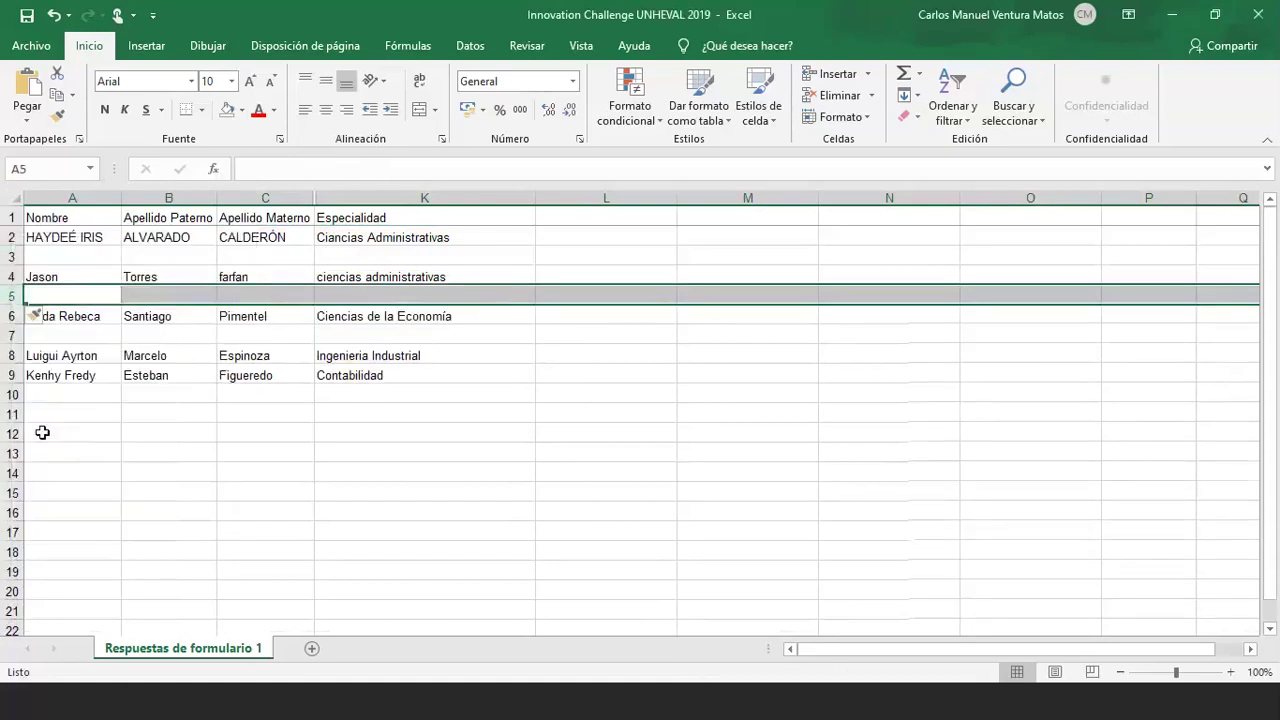
pyautogui.click(442, 337)
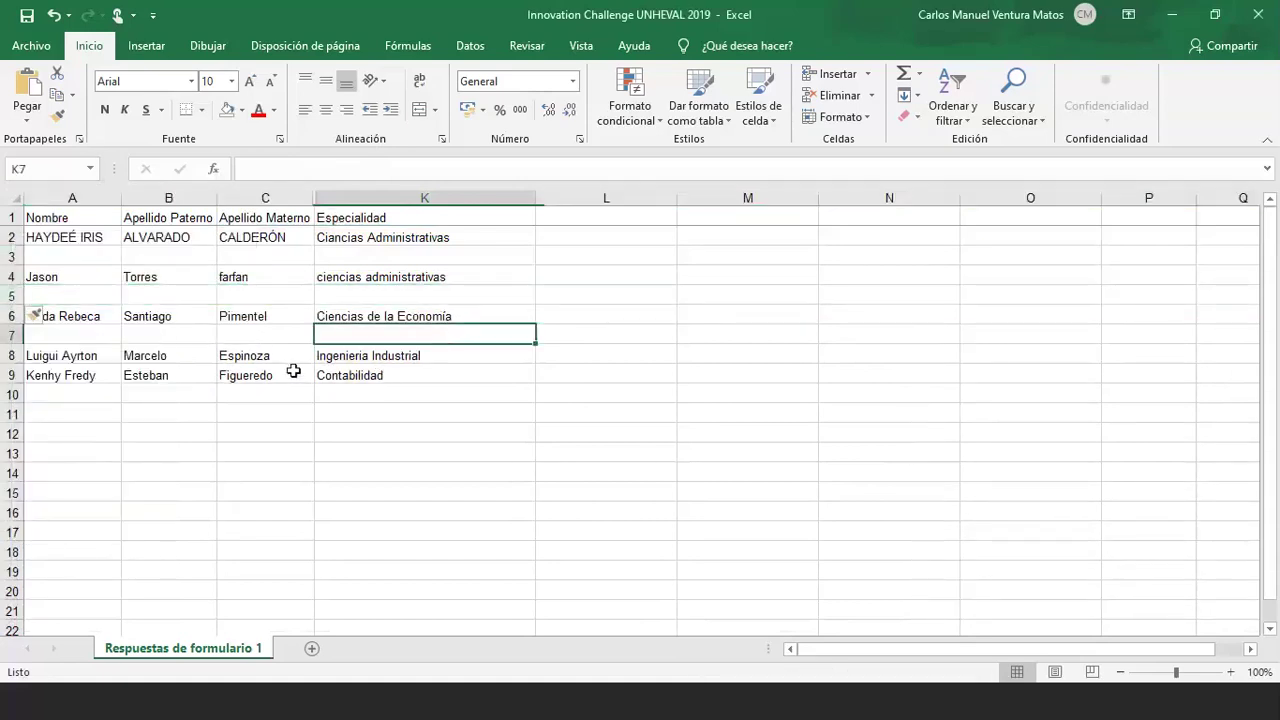
# Copy the Contabilidad entry from row 9 and paste it into row 3.
pyautogui.moveTo(40, 375); pyautogui.dragTo(357, 366)
pyautogui.hotkey('ctrl', 'c')
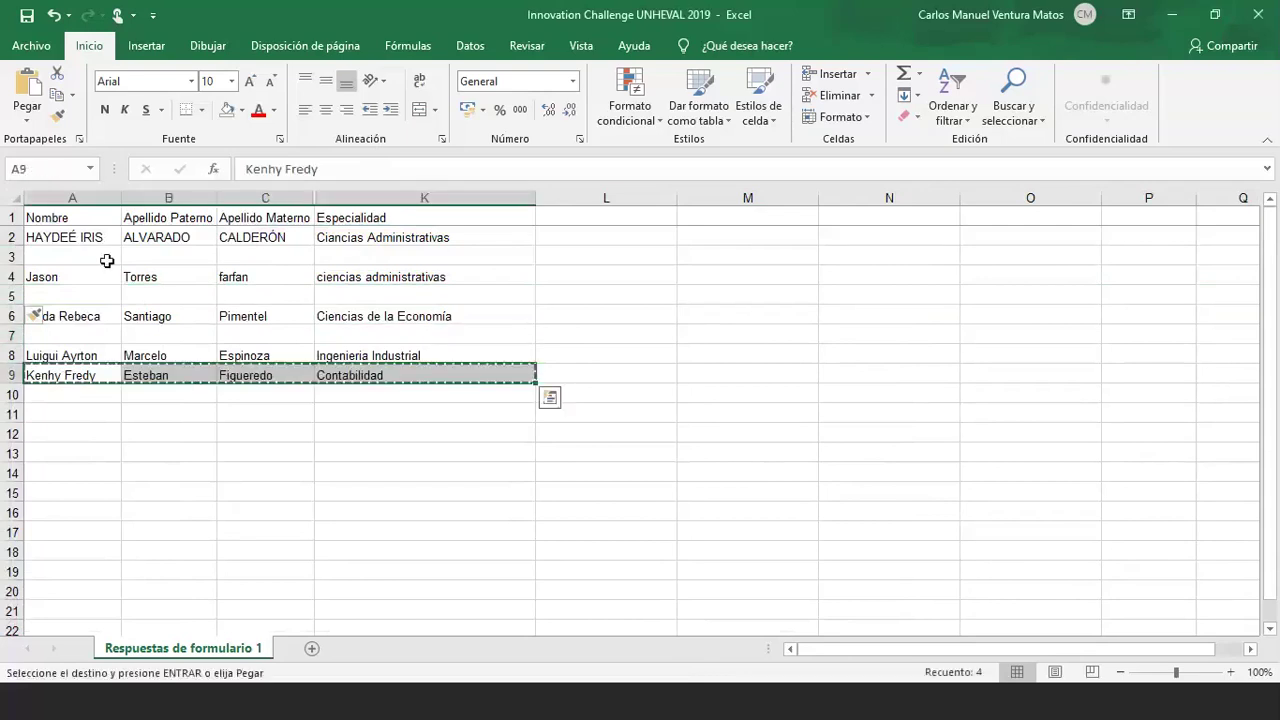
pyautogui.click(69, 251)
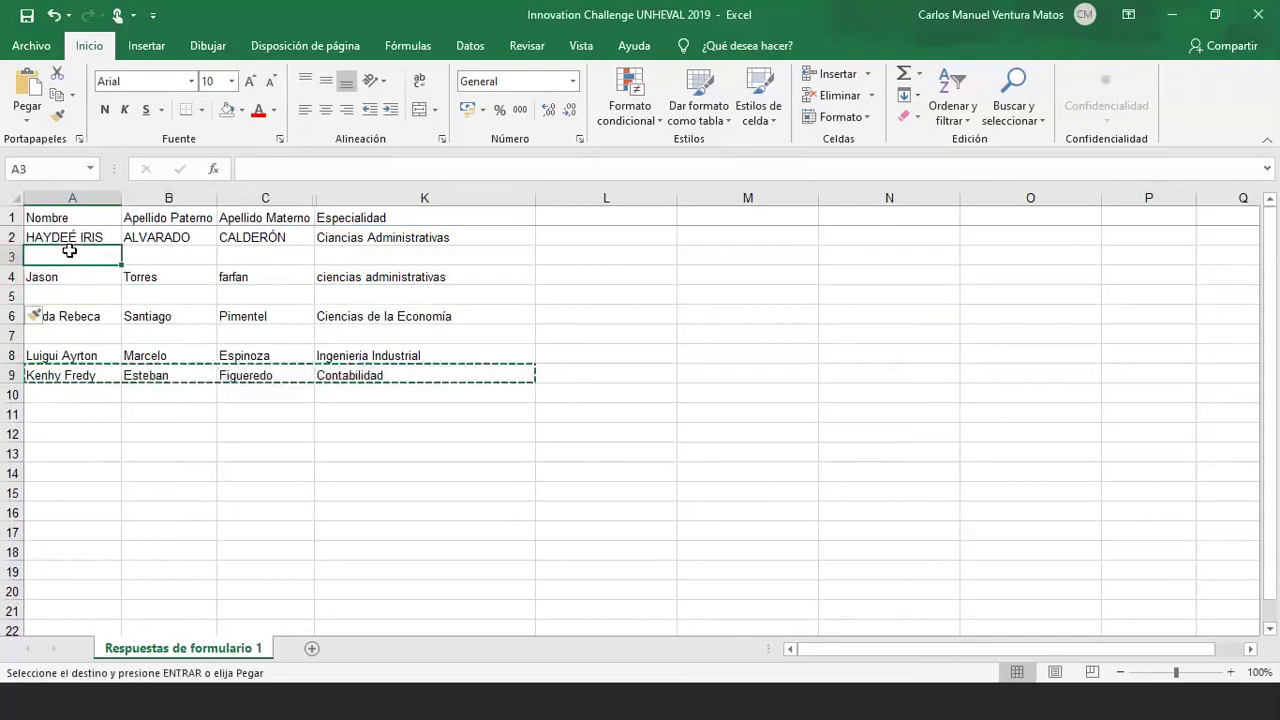
pyautogui.hotkey('ctrl', 'v')
pyautogui.click(102, 355)
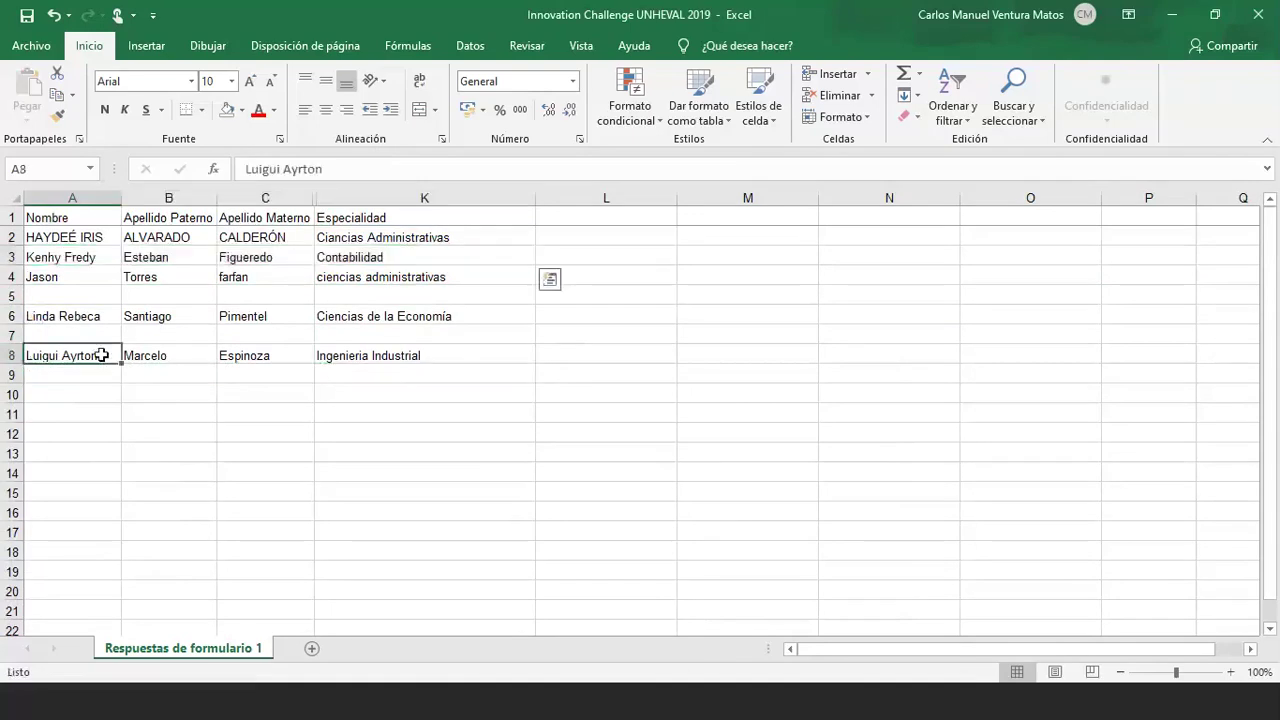
# Cut the Ingenieria Industrial entry from row 8 and paste it into row 5.
pyautogui.moveTo(102, 355); pyautogui.dragTo(389, 358)
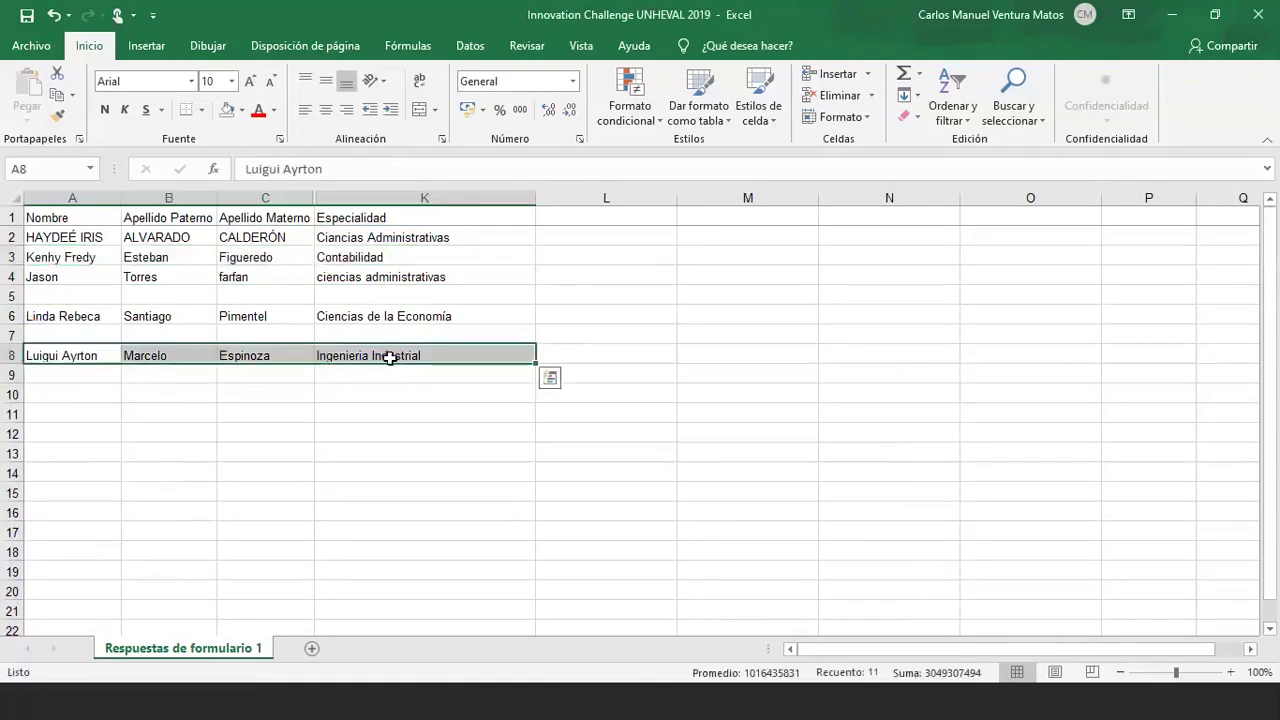
pyautogui.hotkey('ctrl', 'x')
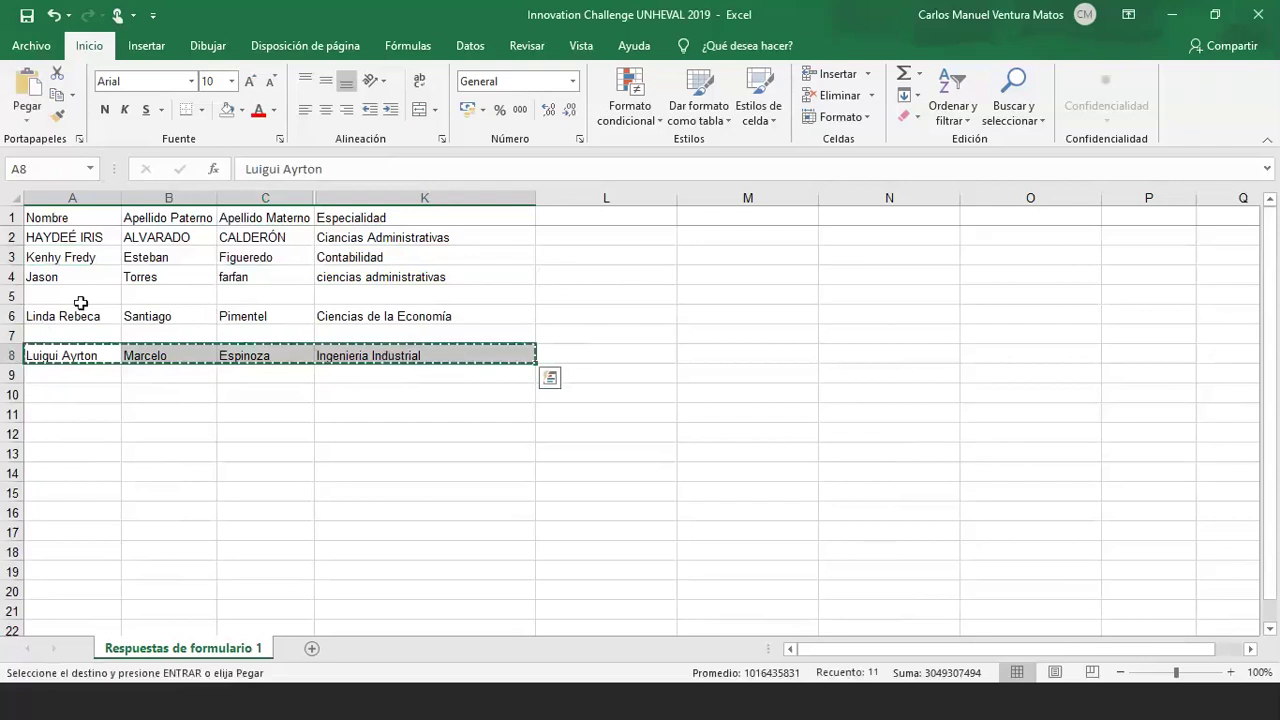
pyautogui.click(65, 300)
pyautogui.hotkey('ctrl', 'v')
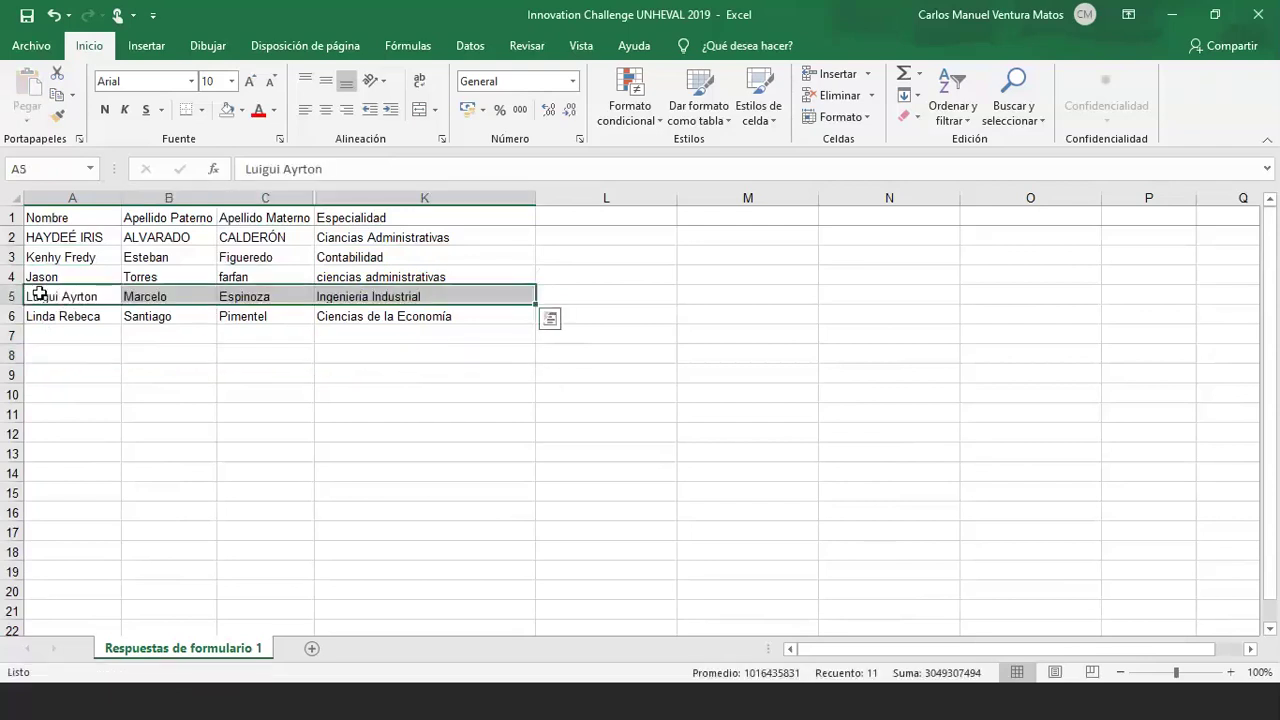
# Insert a blank row at row 4 to separate the two groups.
pyautogui.click(12, 276)
pyautogui.rightClick(12, 276)
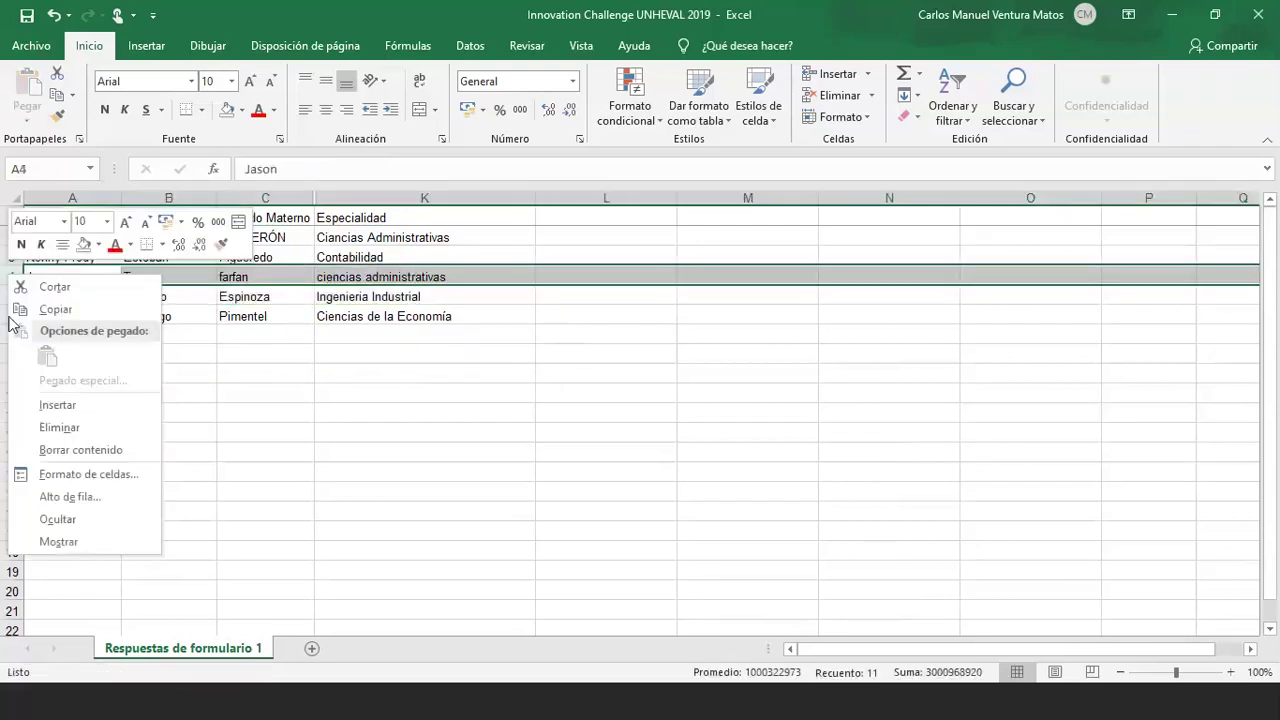
pyautogui.click(45, 405)
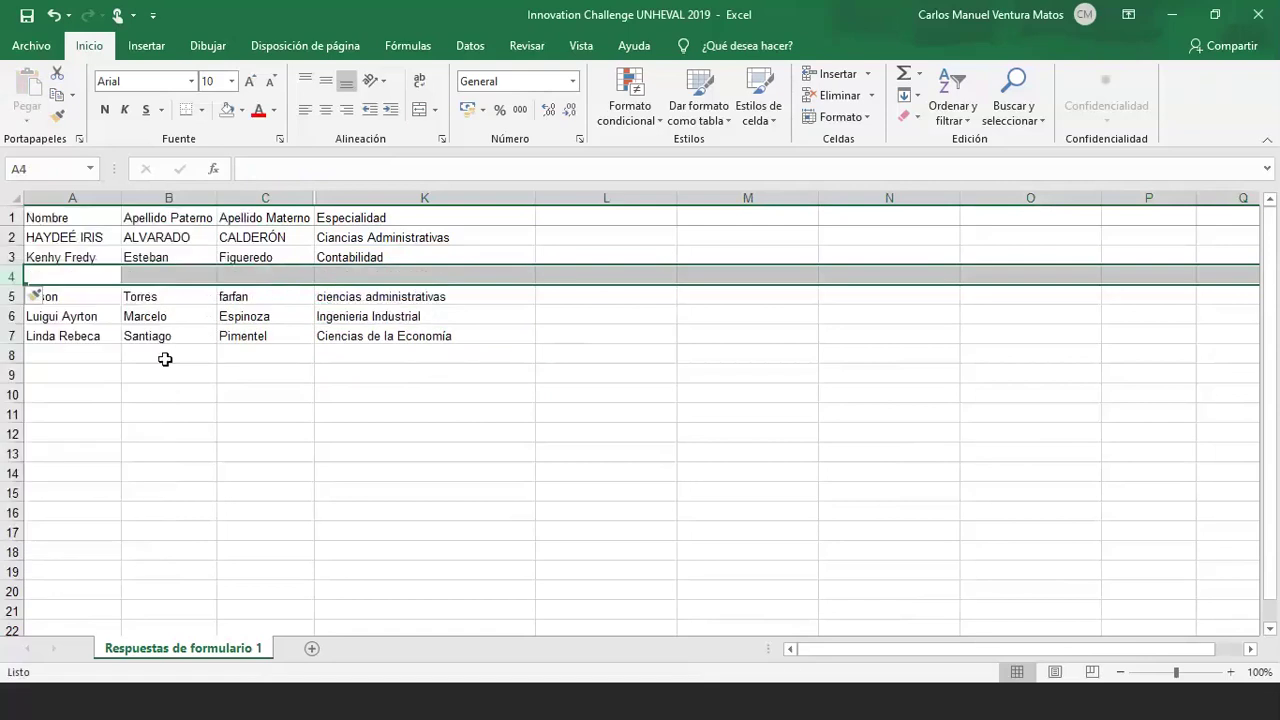
pyautogui.click(409, 293)
pyautogui.press('Down')
pyautogui.press('Down')
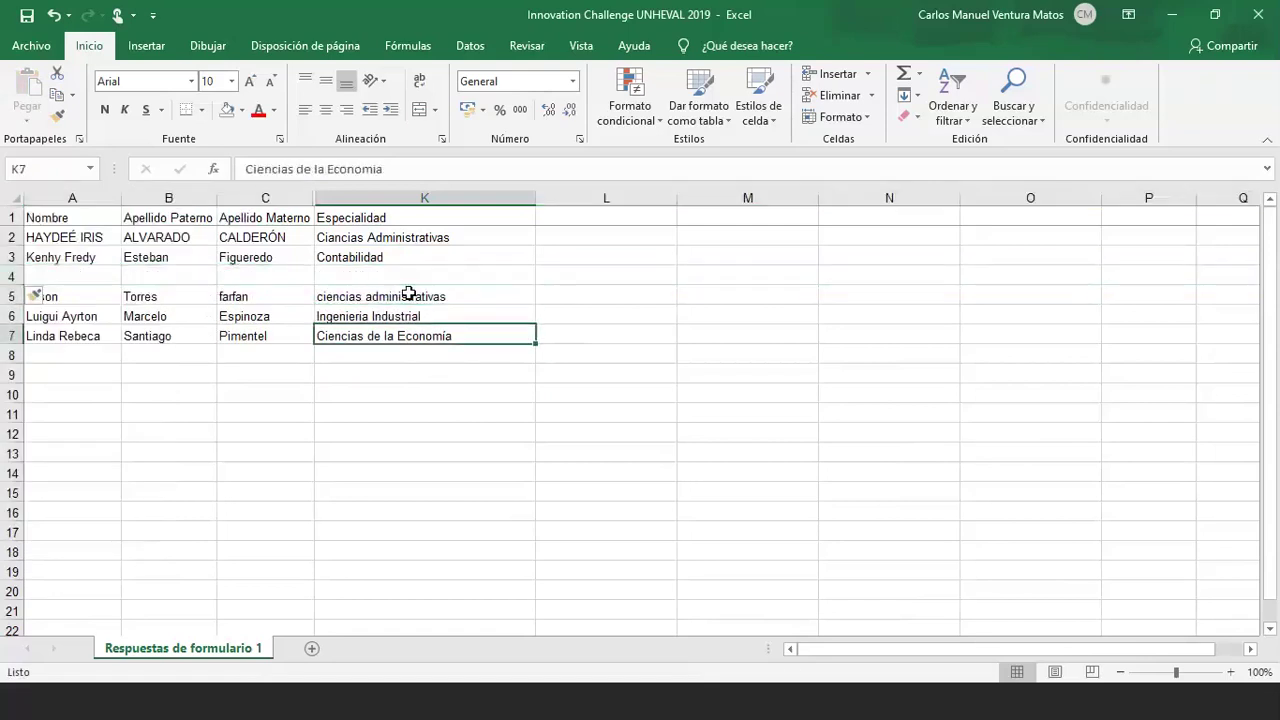
pyautogui.press('Up')
pyautogui.press('Left')
pyautogui.press('Up')
pyautogui.press('Left')
pyautogui.press('Left')
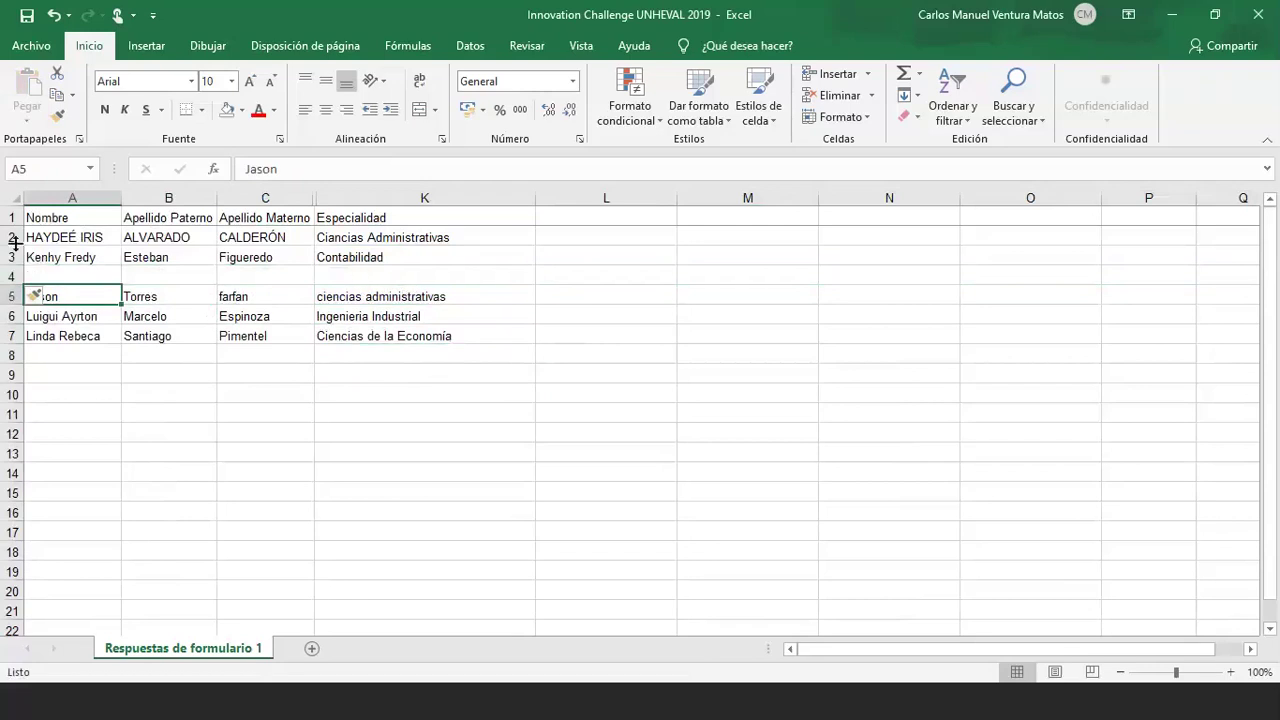
# Insert two blank rows at row 4 so the second group starts at row 7, then select A2:K5.
pyautogui.click(13, 274)
pyautogui.rightClick(13, 274)
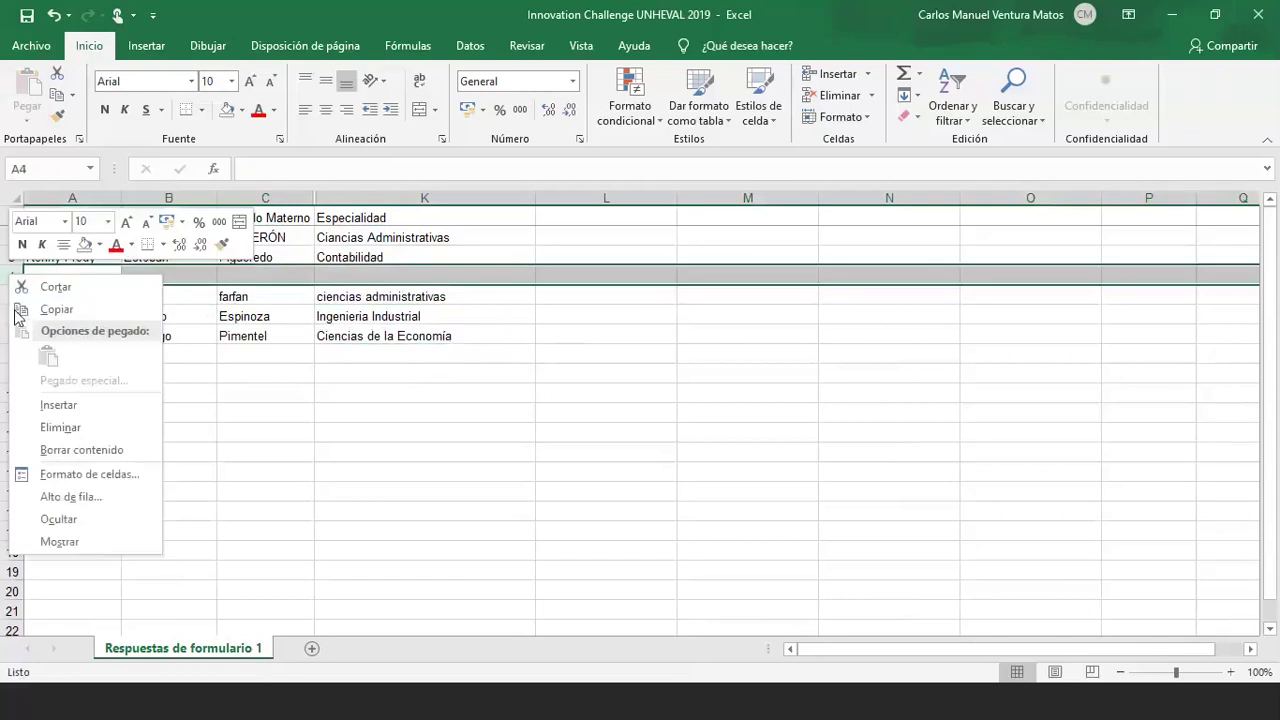
pyautogui.click(58, 404)
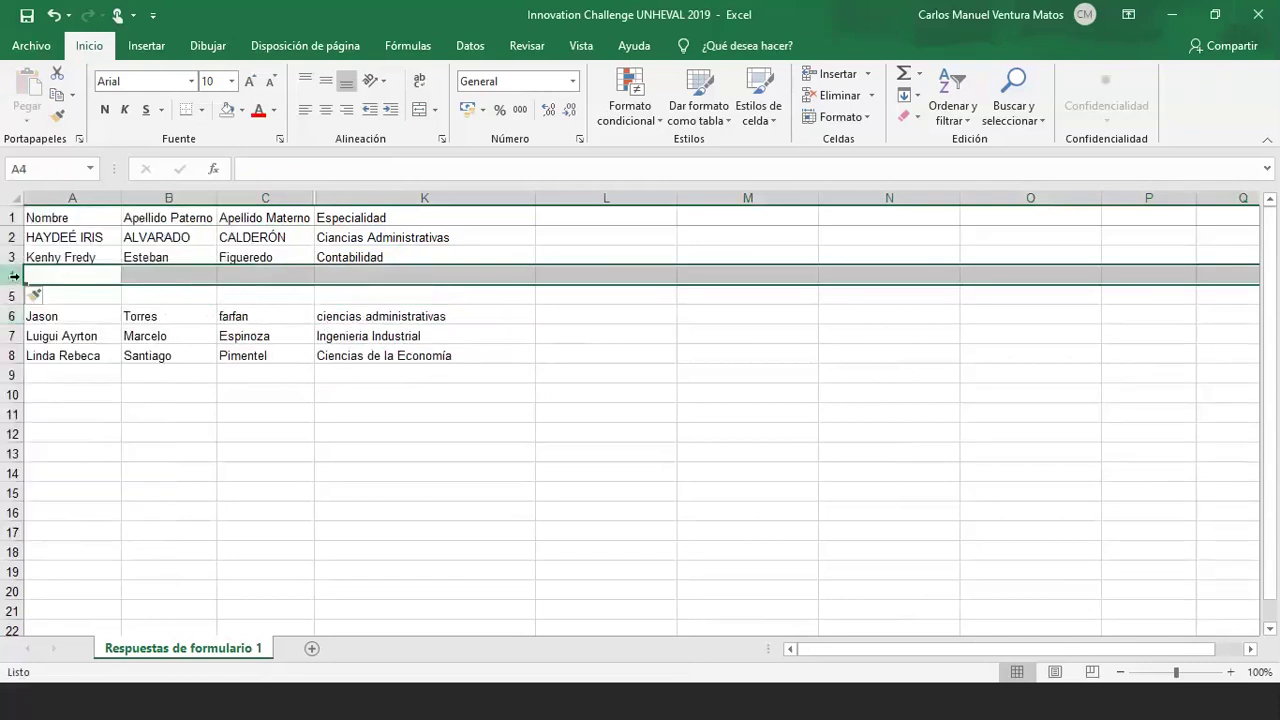
pyautogui.rightClick(13, 277)
pyautogui.click(47, 407)
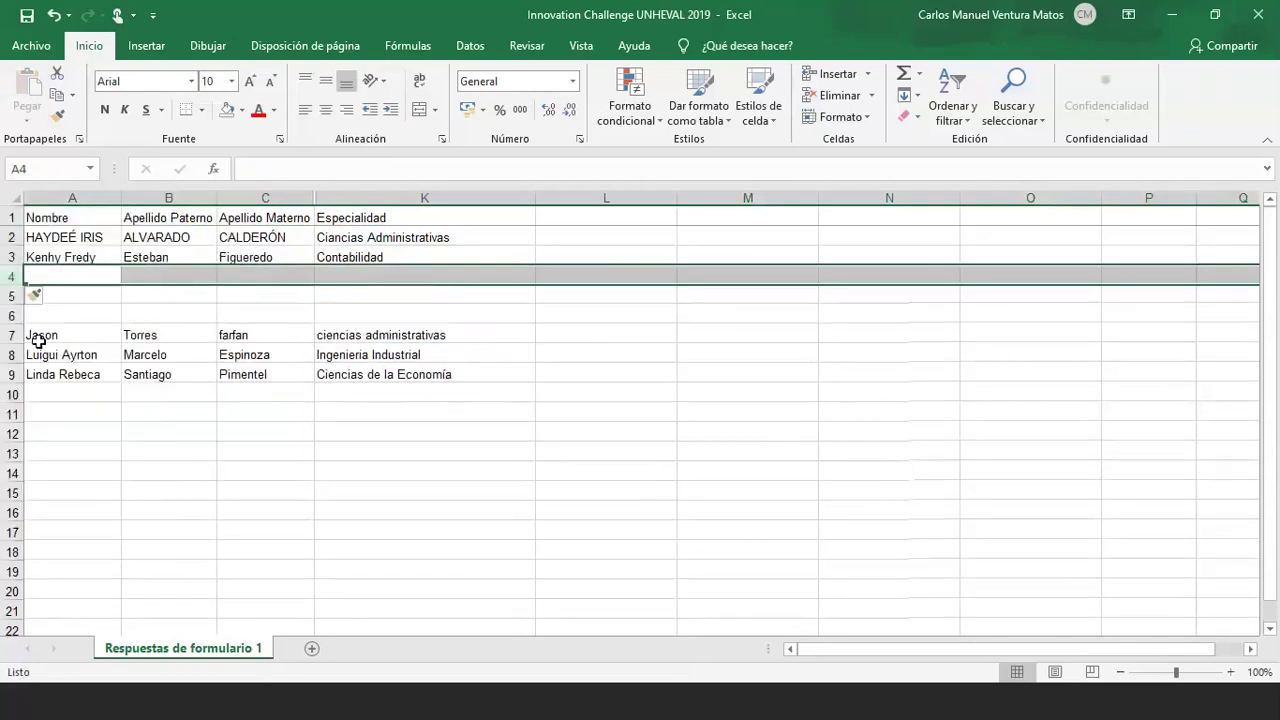
pyautogui.moveTo(105, 244); pyautogui.dragTo(465, 292)
# Apply yellow fill to A2:K5, then give A7:K10 the same yellow fill.
pyautogui.click(241, 110)
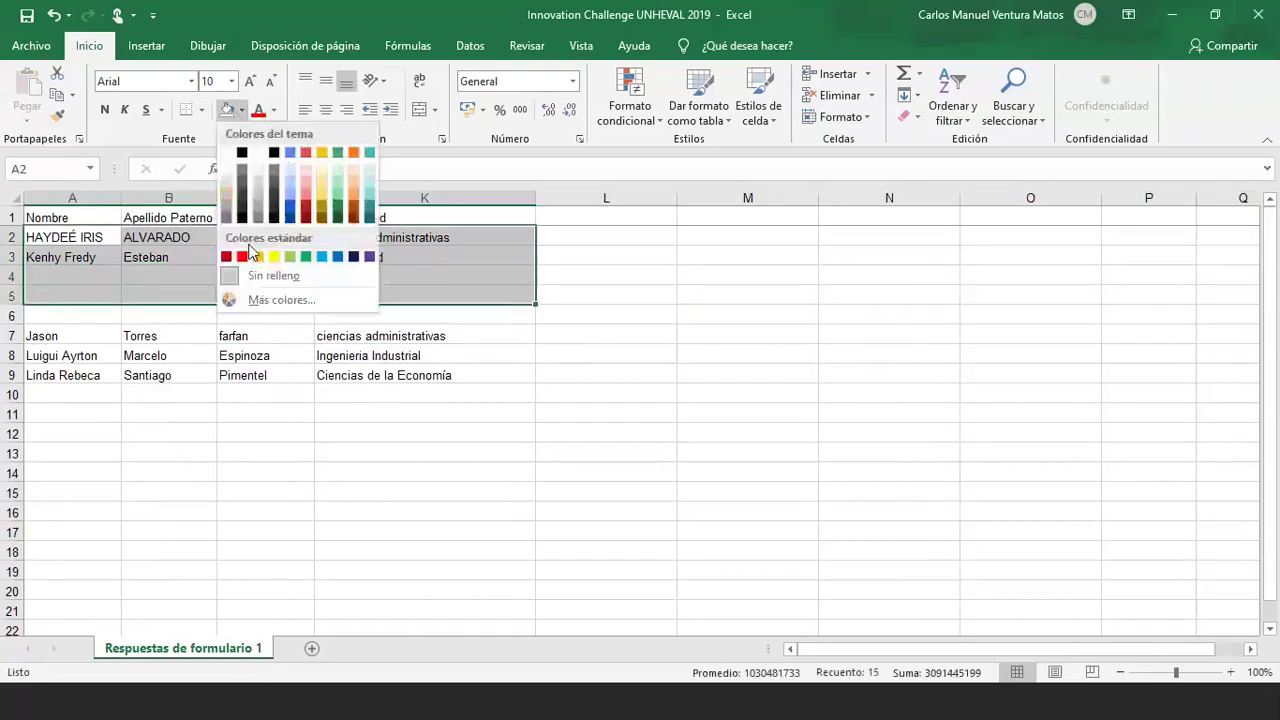
pyautogui.click(274, 254)
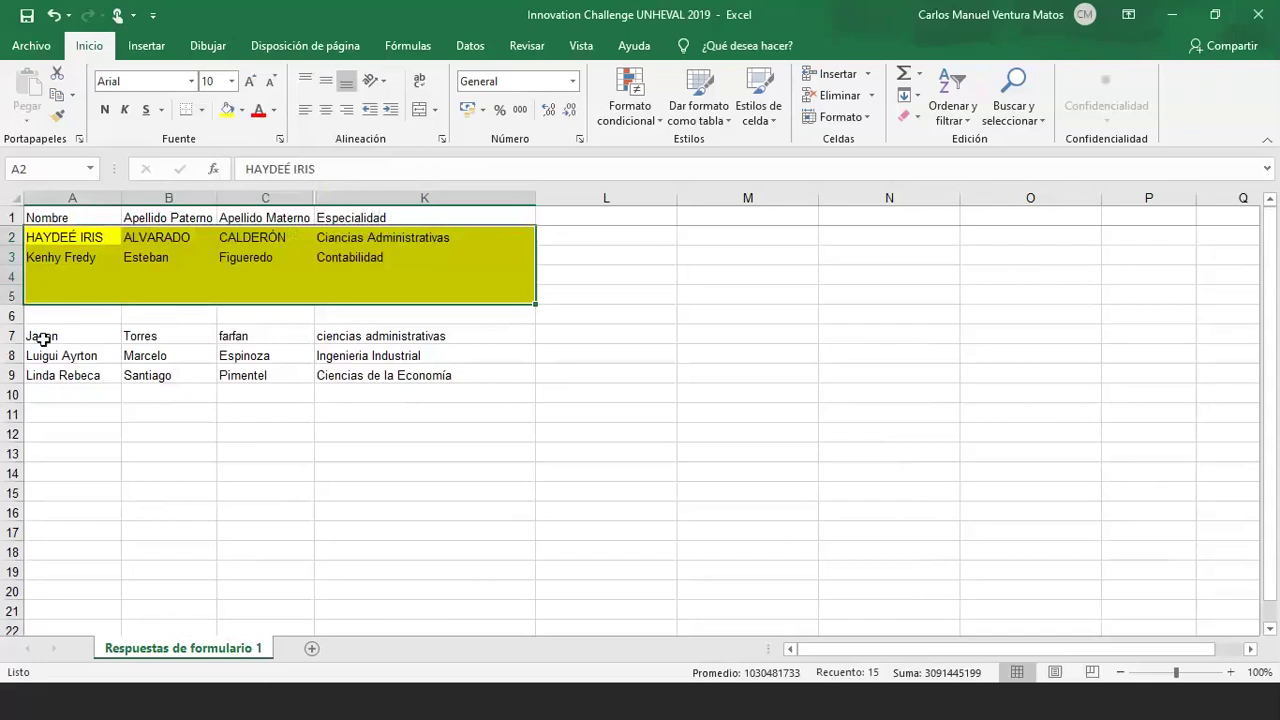
pyautogui.moveTo(43, 339); pyautogui.dragTo(405, 393)
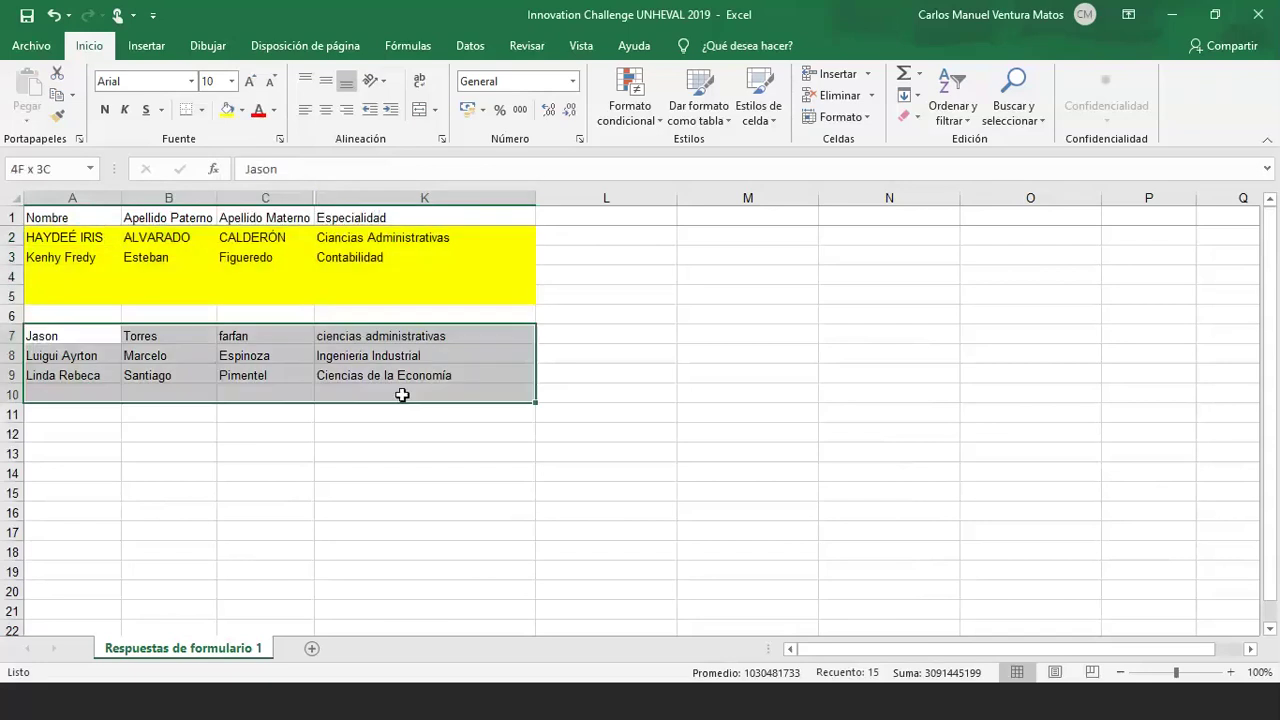
pyautogui.click(224, 112)
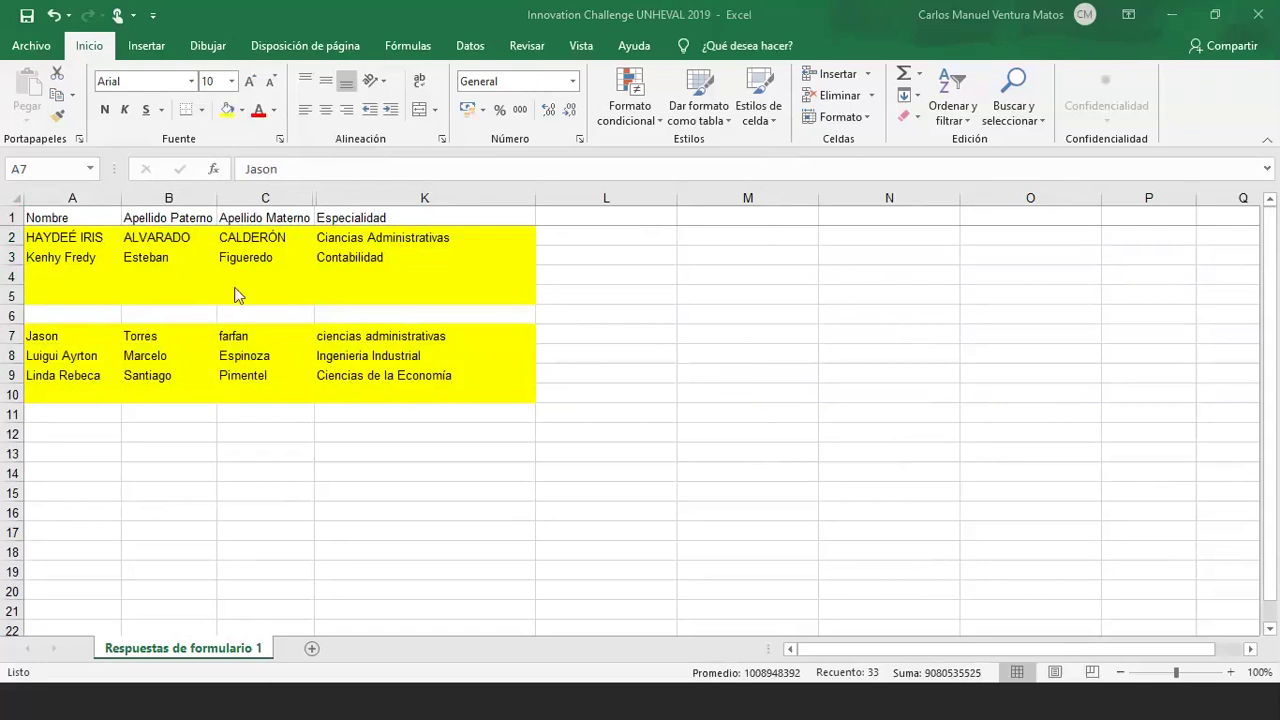
pyautogui.hotkey('ctrl', 'shift', 'End')
pyautogui.press('Up')
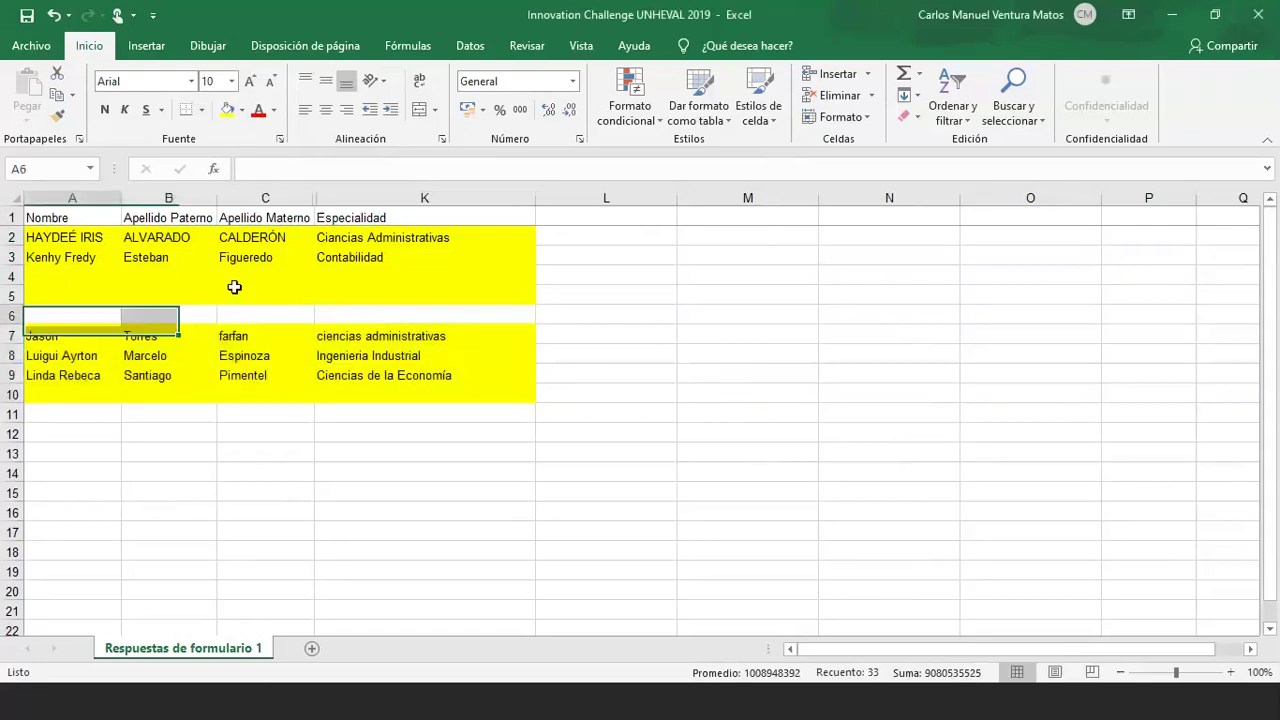
pyautogui.press('Up')
pyautogui.press('Up')
pyautogui.press('Up')
pyautogui.press('Down')
pyautogui.press('Down')
pyautogui.press('Up')
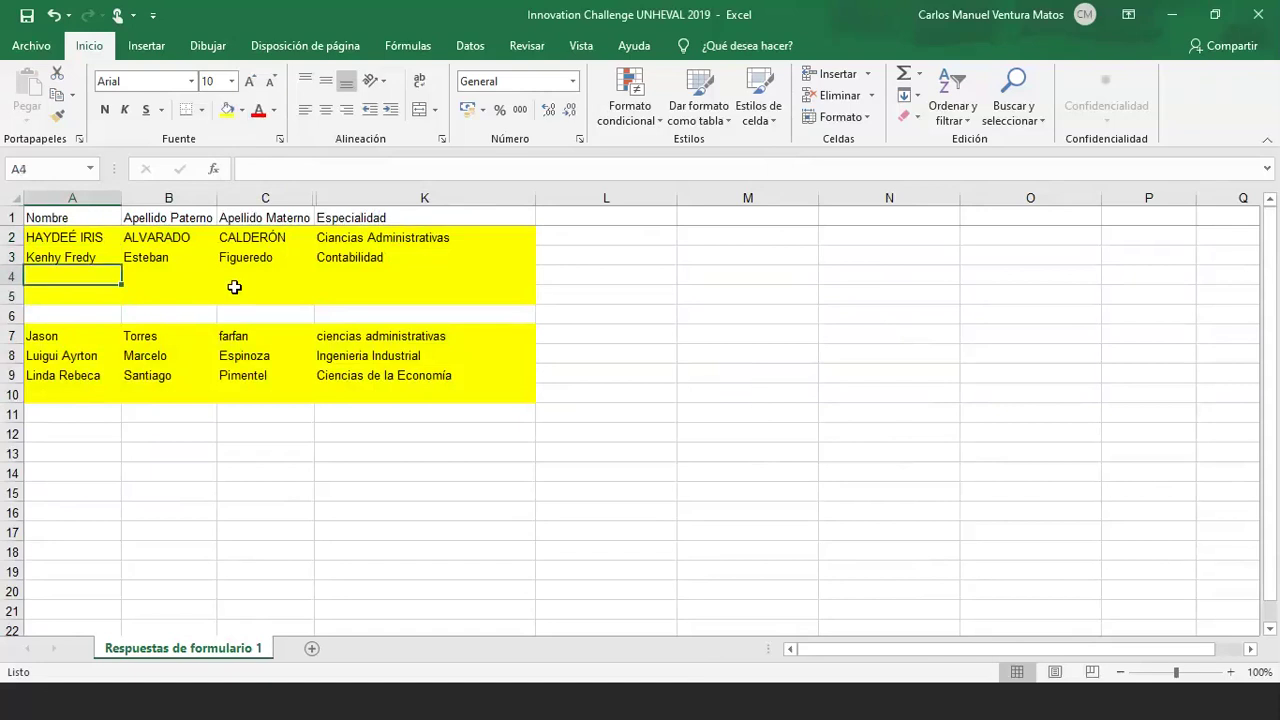
pyautogui.press('Right')
pyautogui.press('Right')
pyautogui.press('Right')
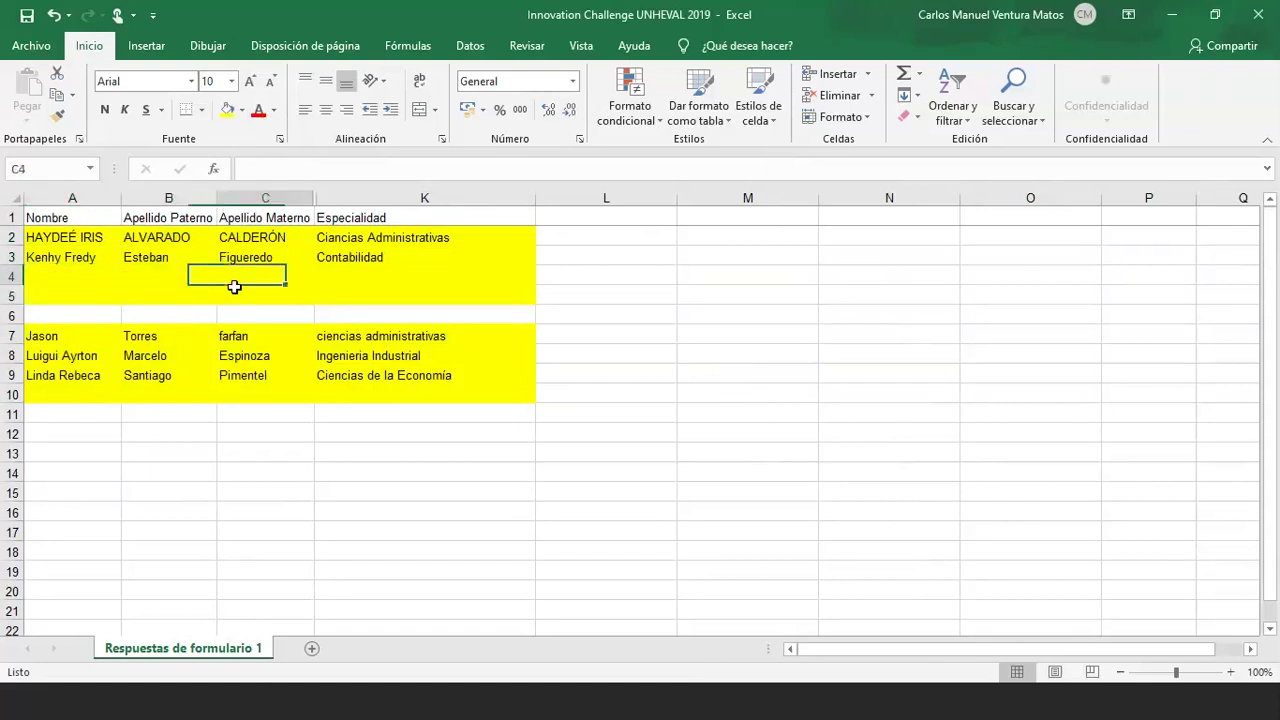
pyautogui.press('Left')
pyautogui.press('Home')
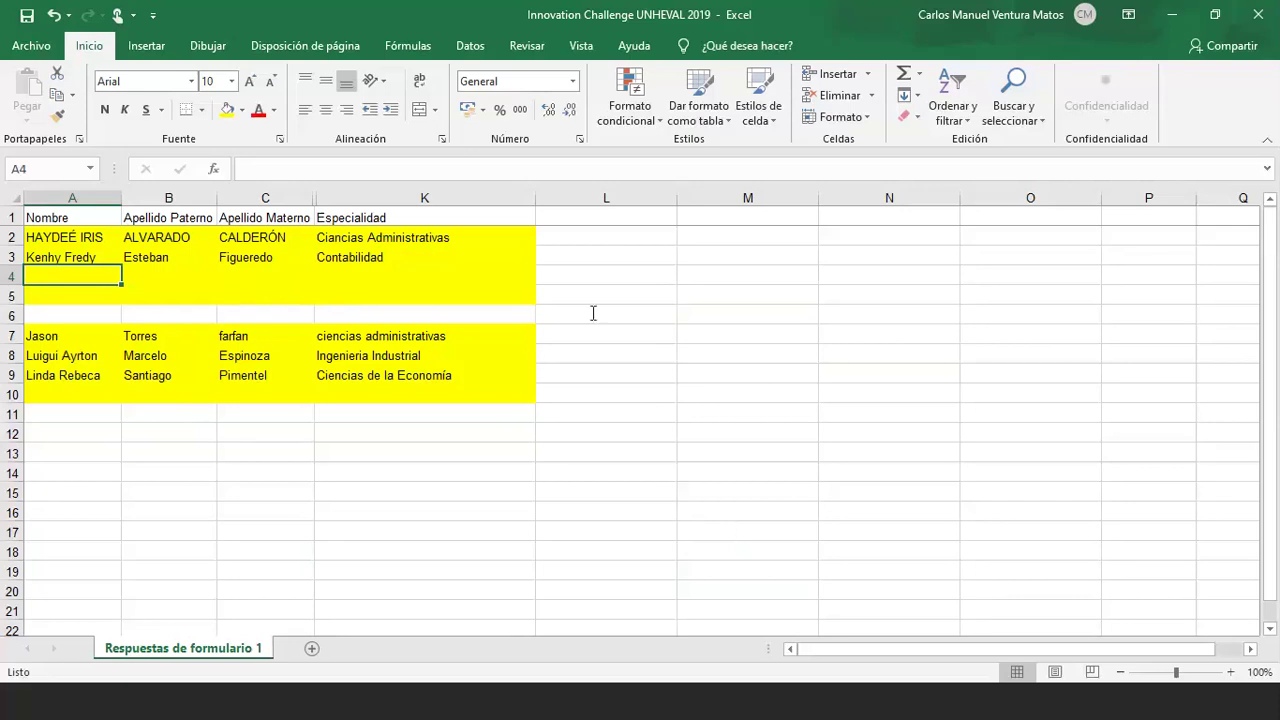
pyautogui.click(347, 279)
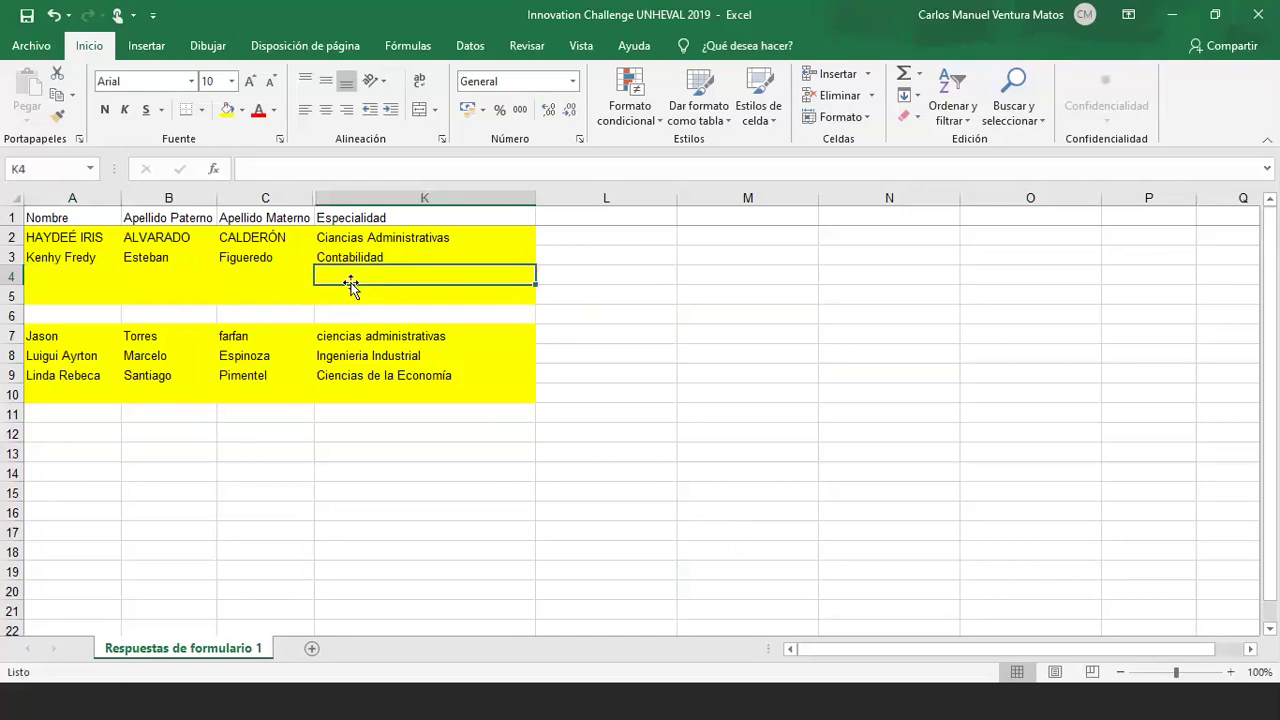
pyautogui.click(63, 276)
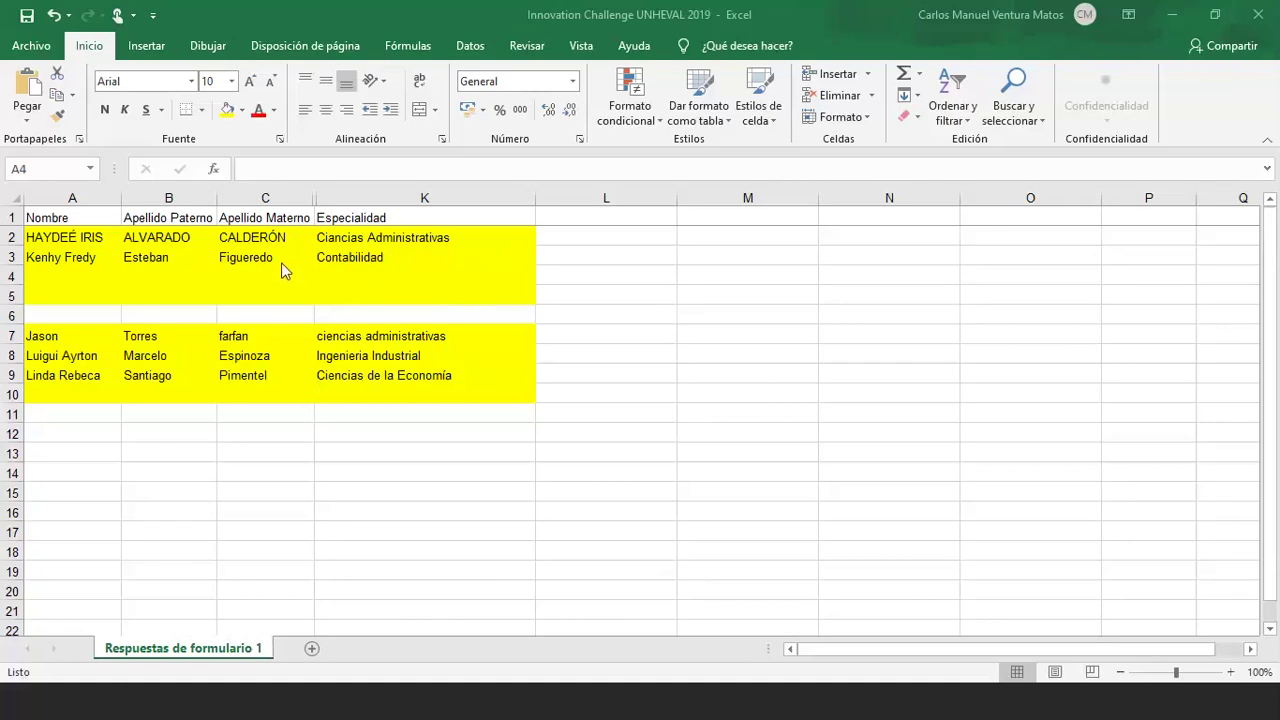
pyautogui.click(13, 257)
pyautogui.rightClick(13, 258)
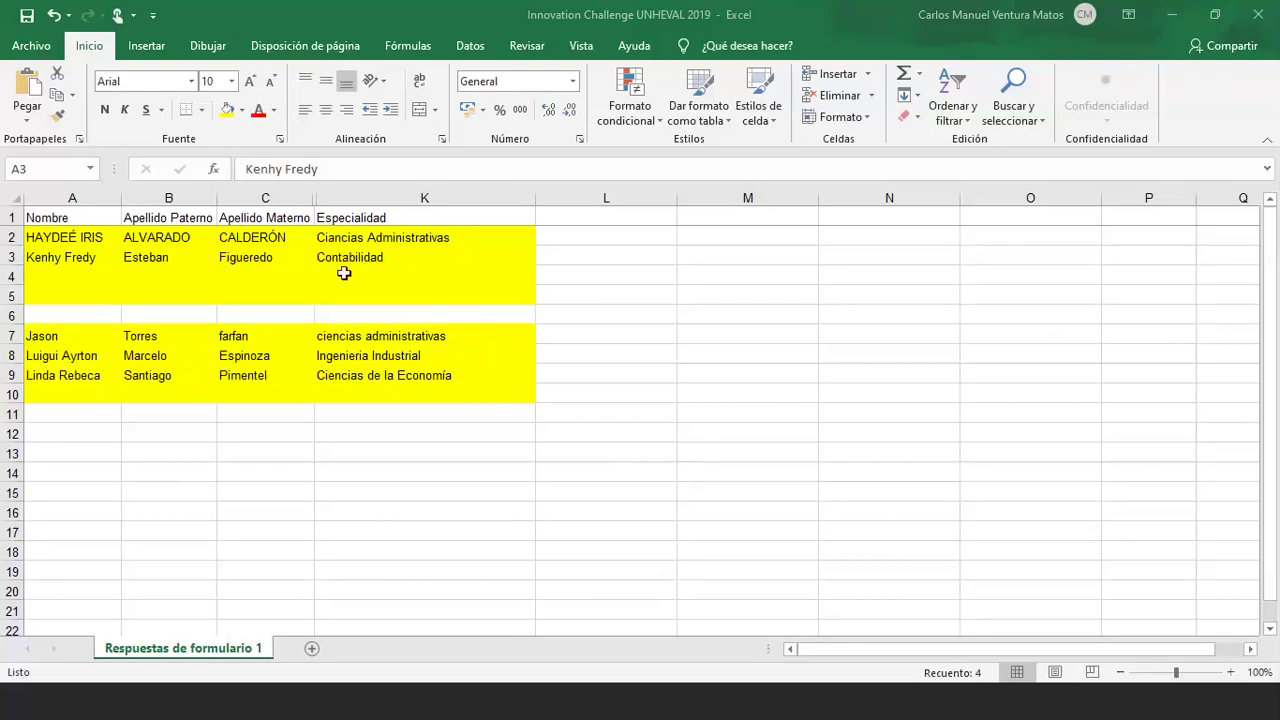
# Select all of row 3, the Contabilidad entry, with Shift+Space.
pyautogui.hotkey('shift', 'space')
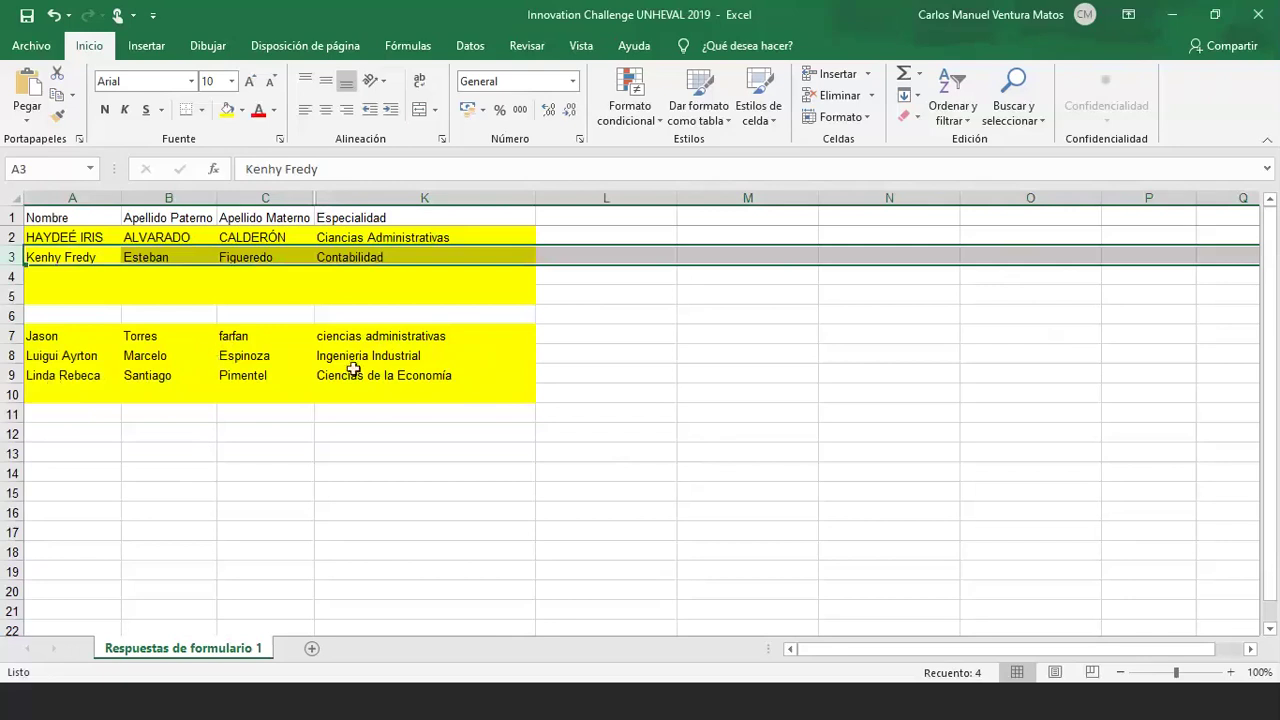
# Delete row 3 (Contabilidad), insert a blank row at row 4, and select cell K4.
pyautogui.rightClick(16, 260)
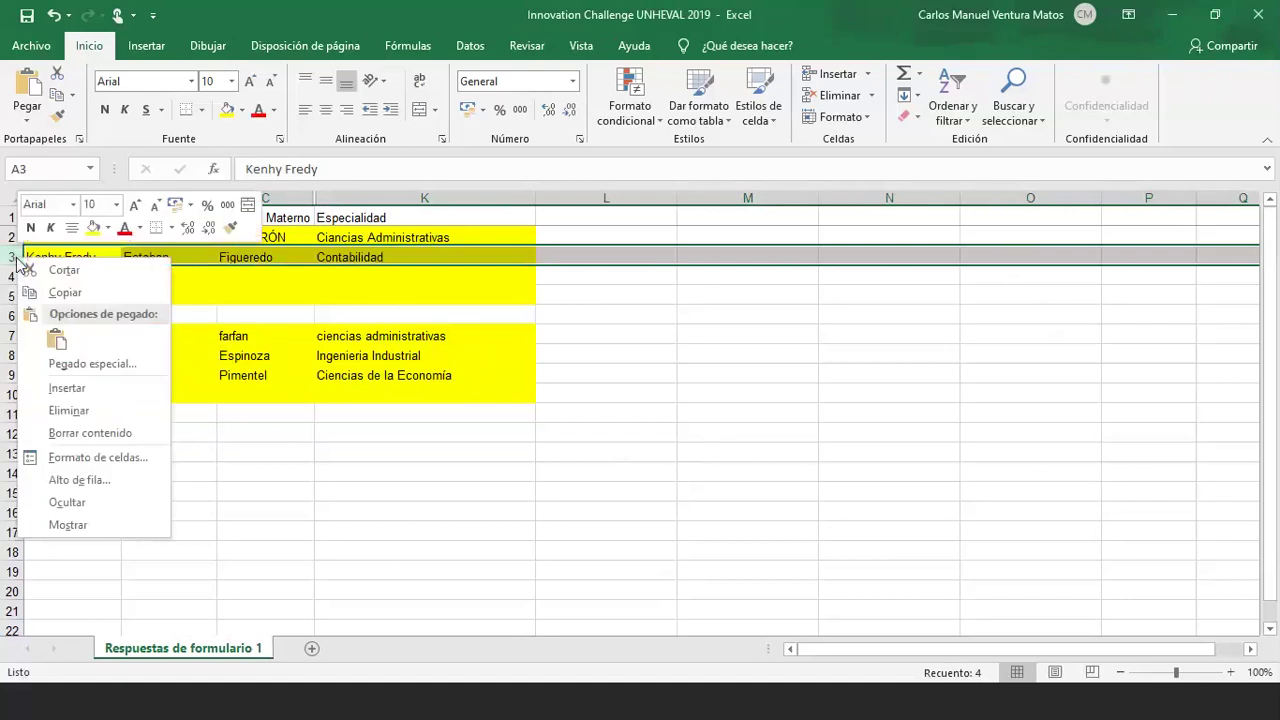
pyautogui.click(64, 412)
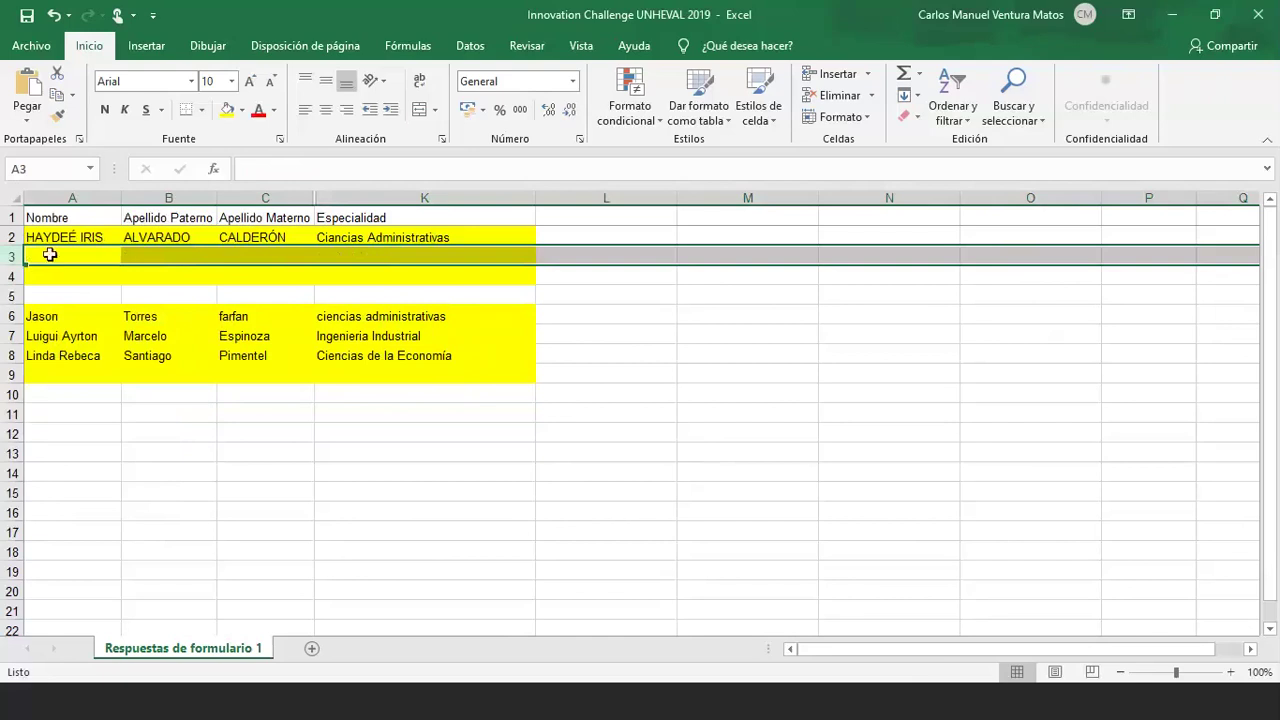
pyautogui.click(10, 276)
pyautogui.rightClick(10, 276)
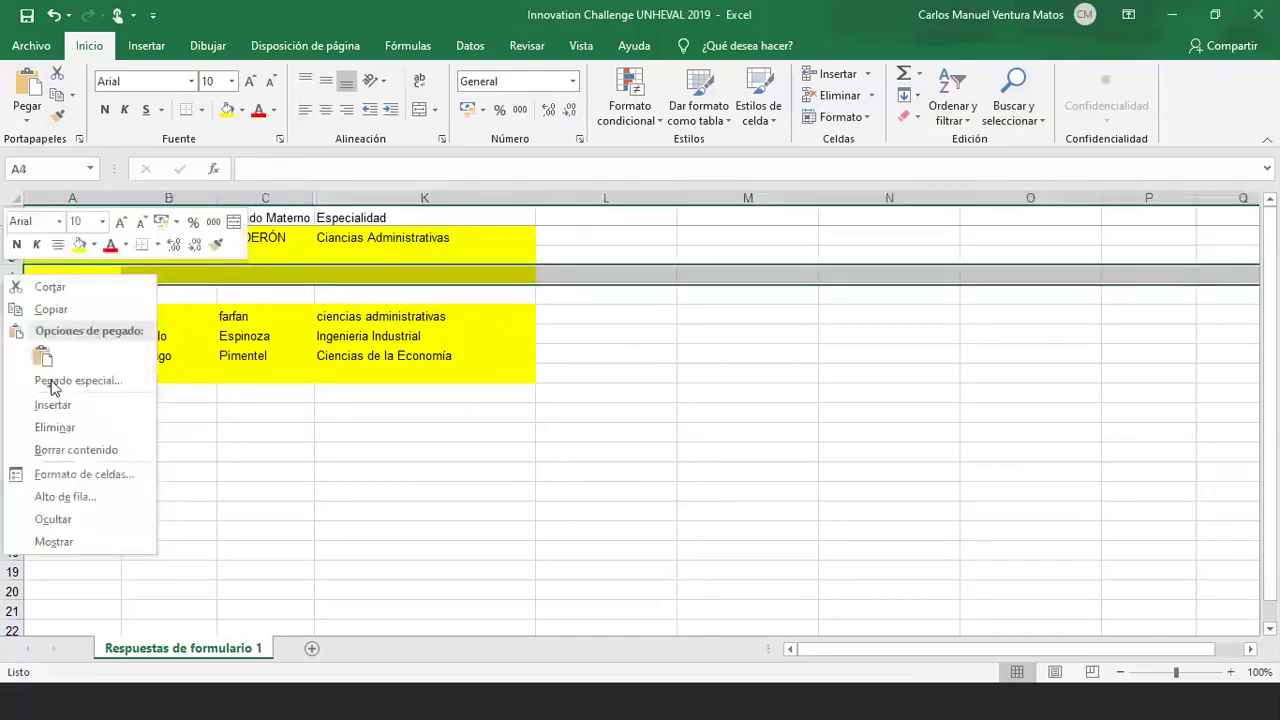
pyautogui.click(53, 405)
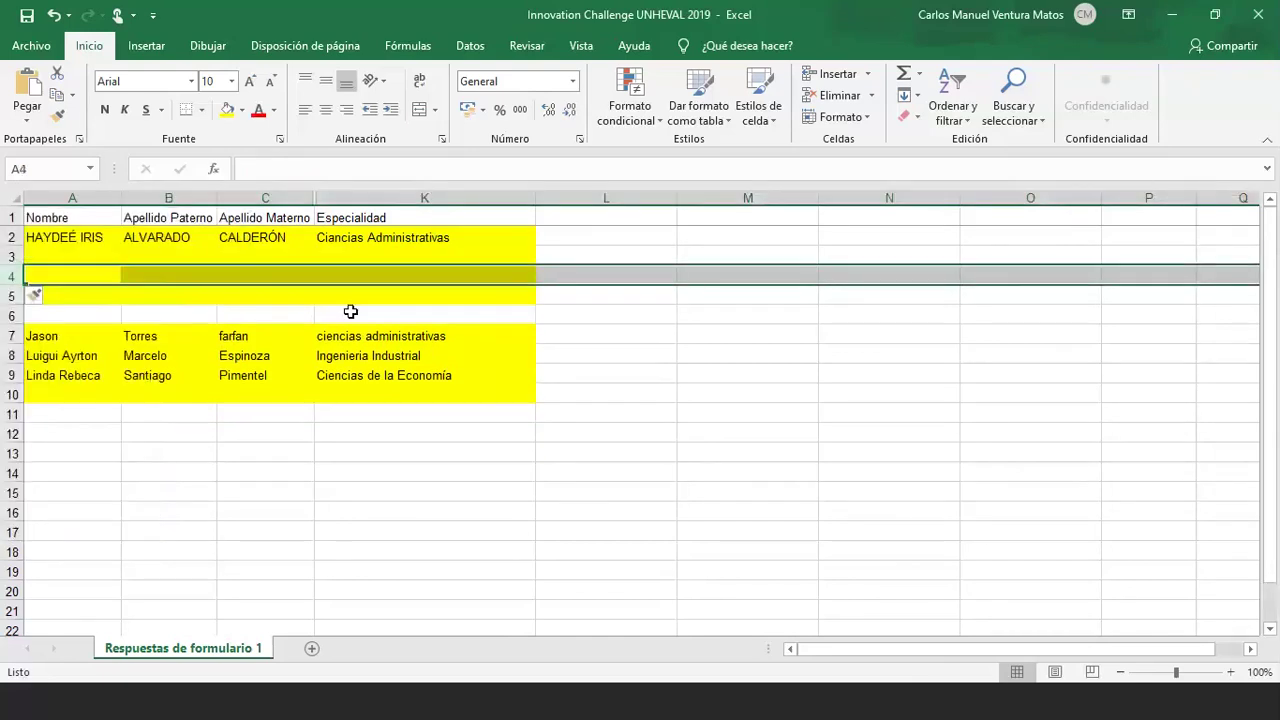
pyautogui.click(411, 275)
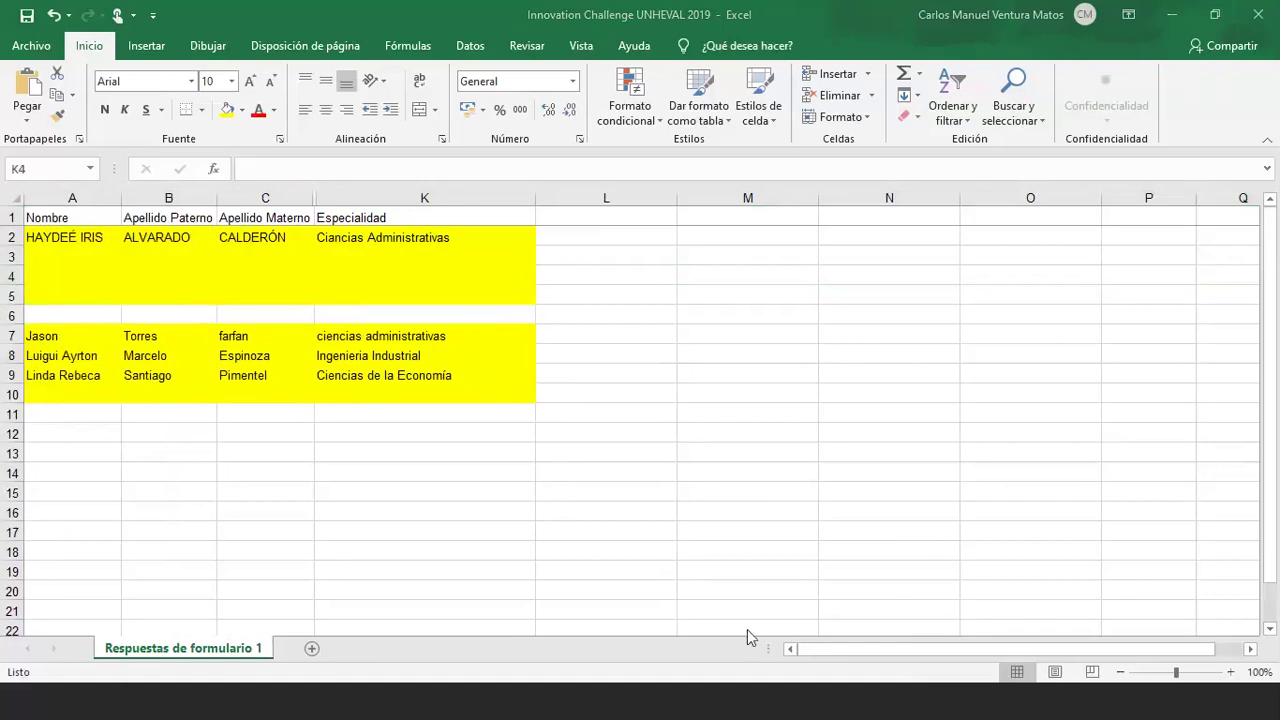
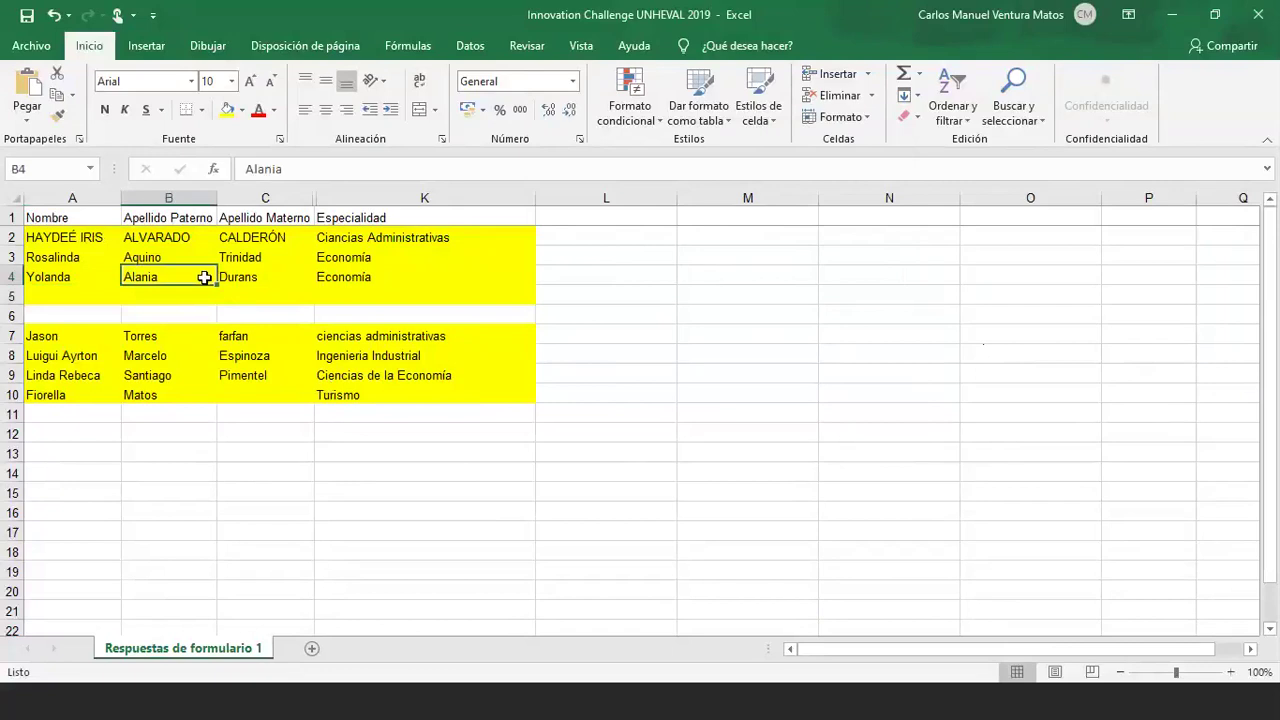
pyautogui.press('Up')
pyautogui.press('Up')
pyautogui.press('Down')
pyautogui.press('Down')
pyautogui.press('Down')
pyautogui.press('Down')
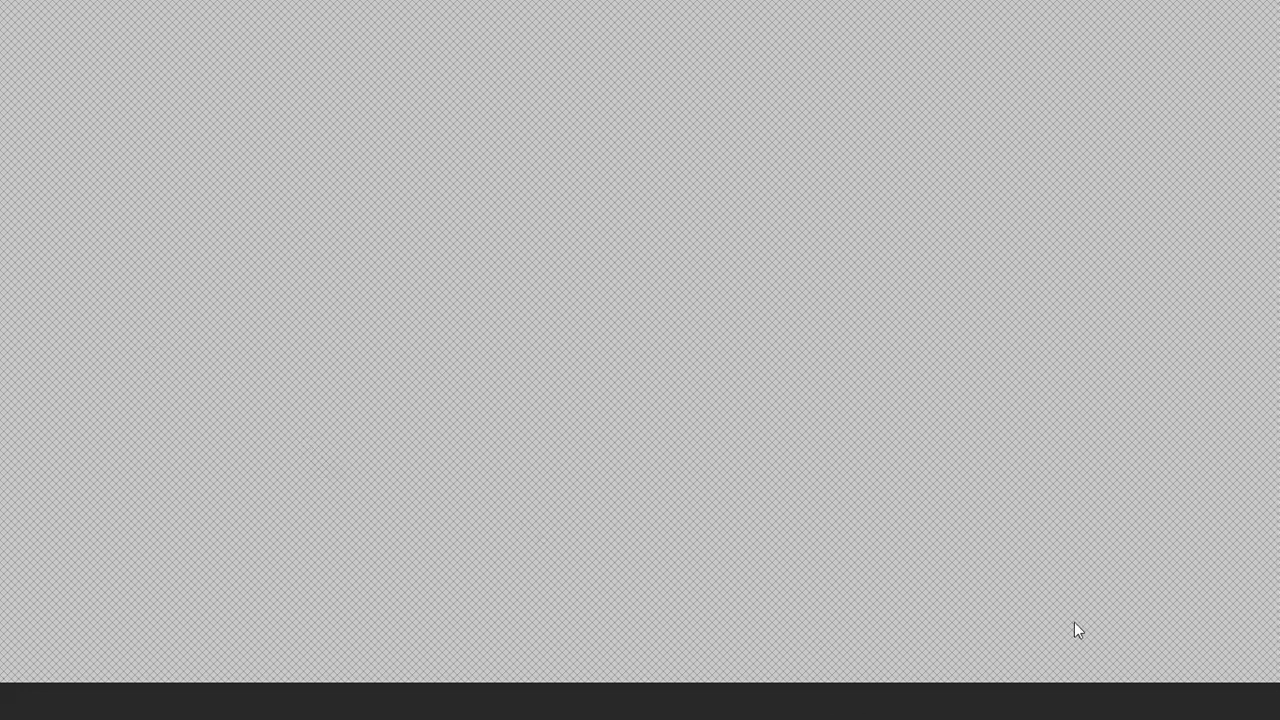
pyautogui.click(326, 288)
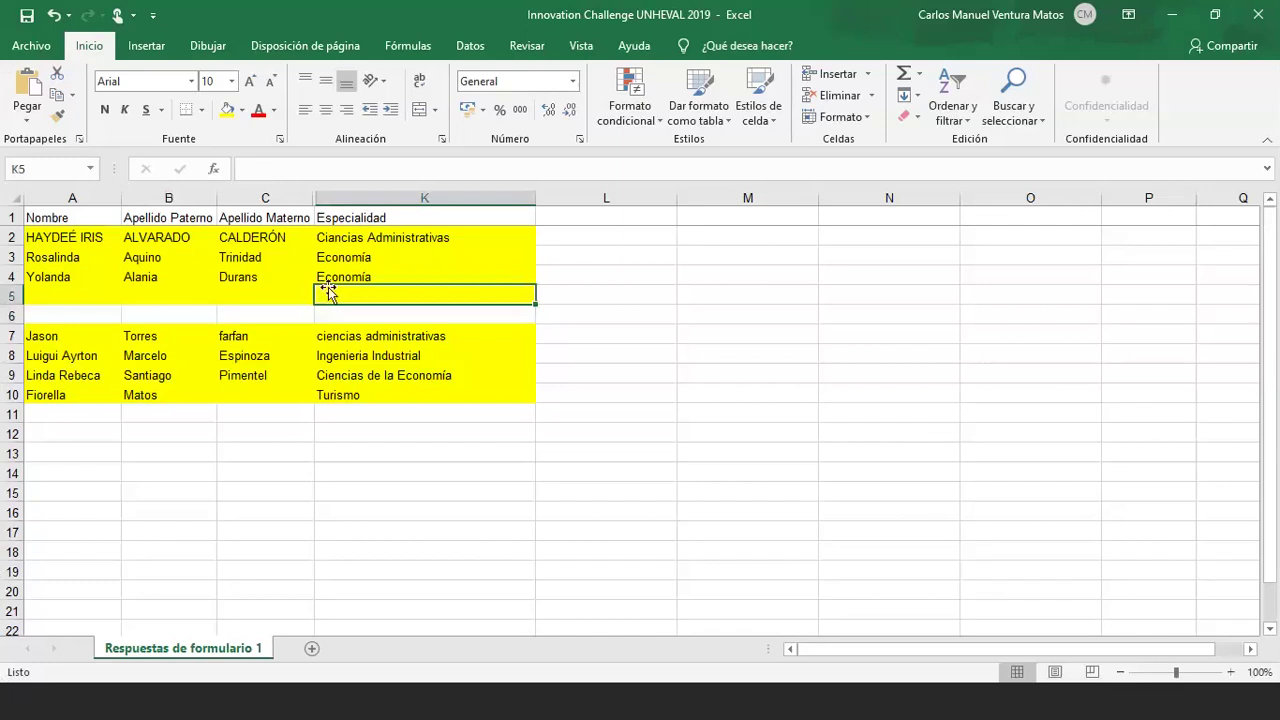
pyautogui.press('Left')
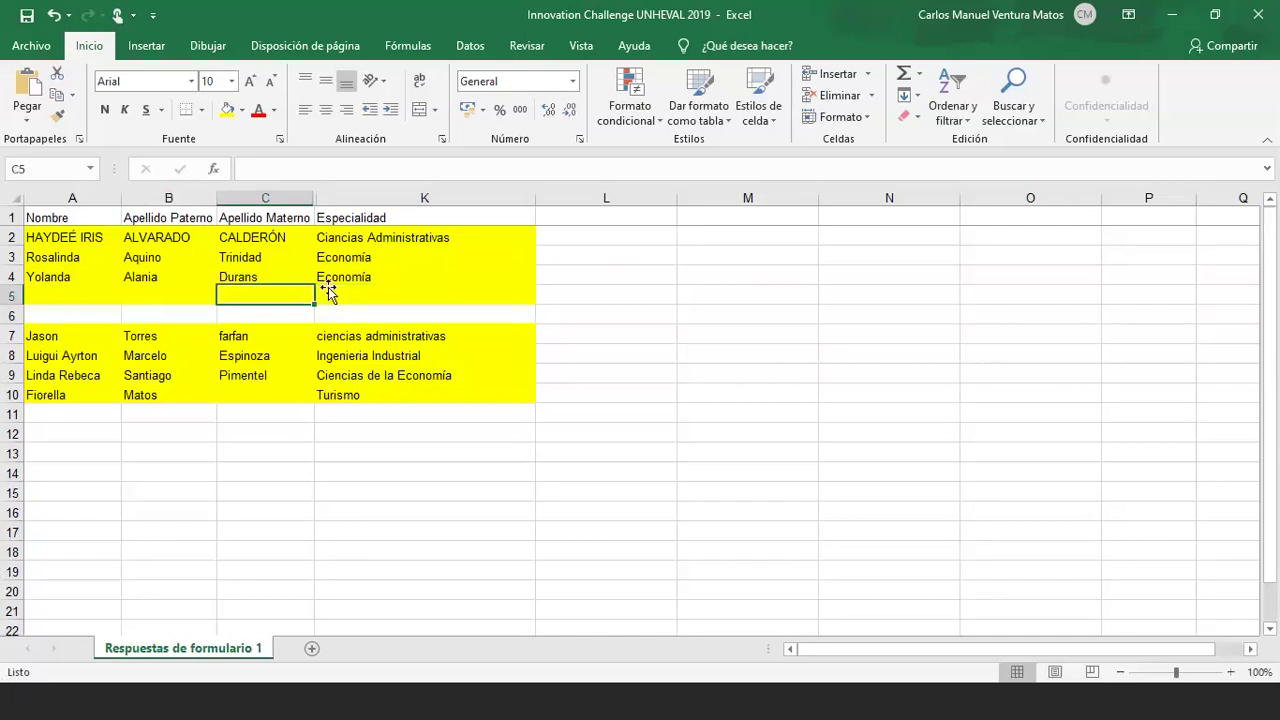
pyautogui.press('Left')
pyautogui.press('Left')
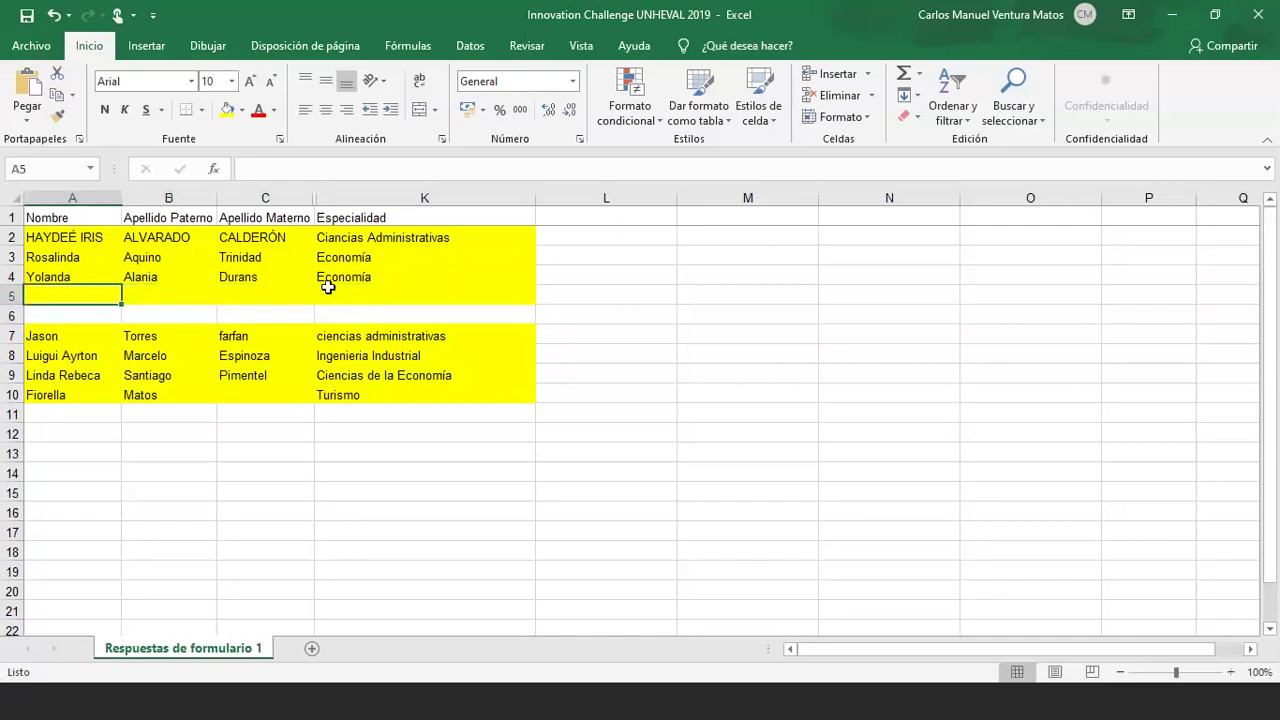
pyautogui.press('Down')
pyautogui.press('Down')
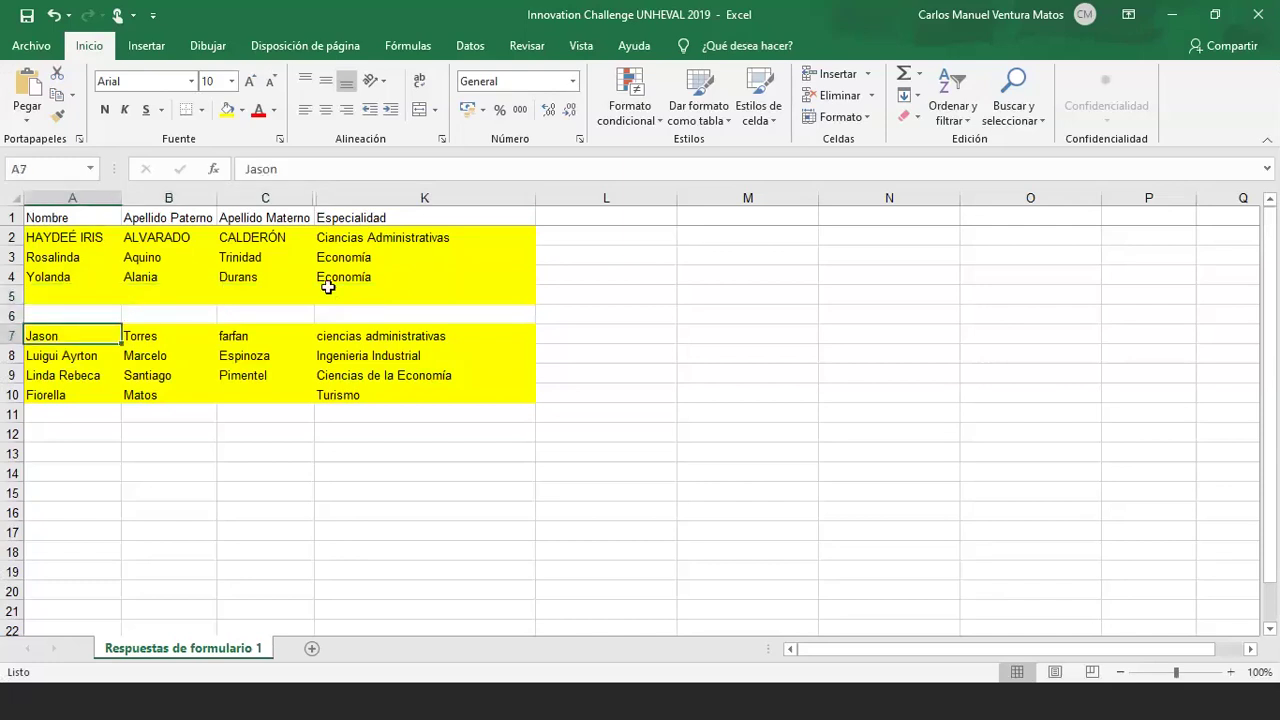
# Insert a new row 7, merge A7:K7 and enter the centred heading 'EQUIPO 2'.
pyautogui.click(13, 334)
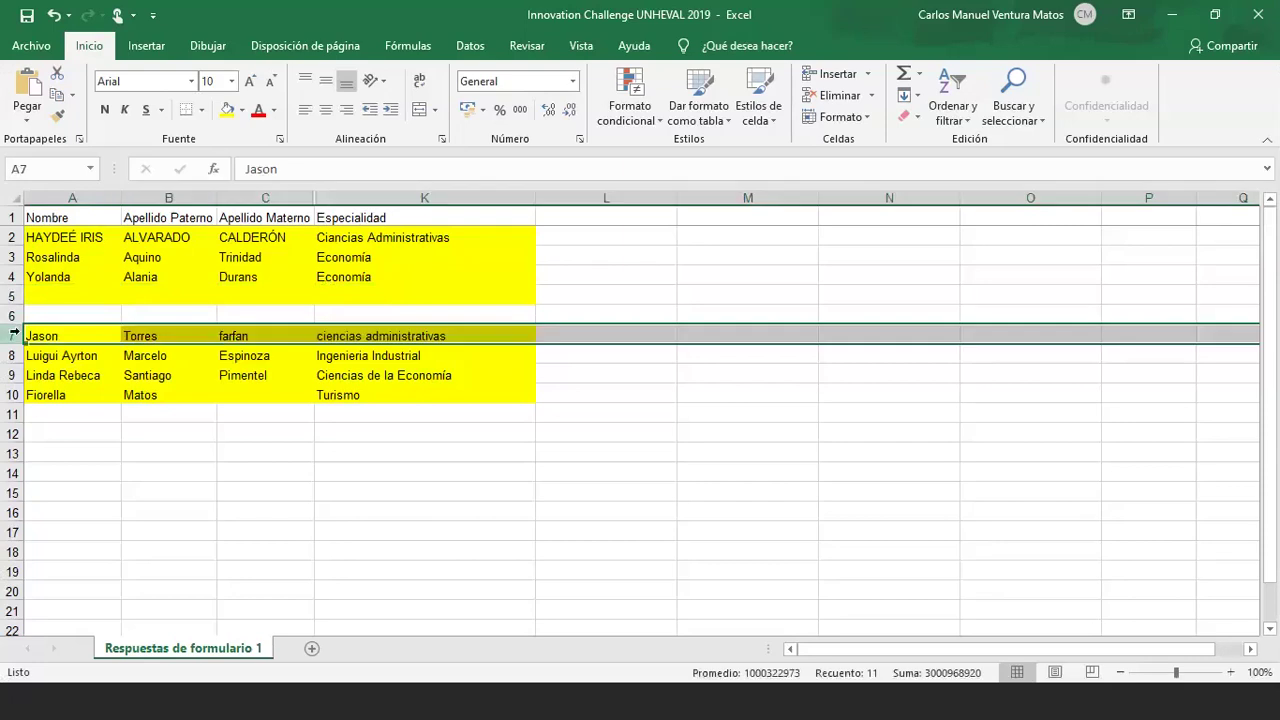
pyautogui.rightClick(13, 340)
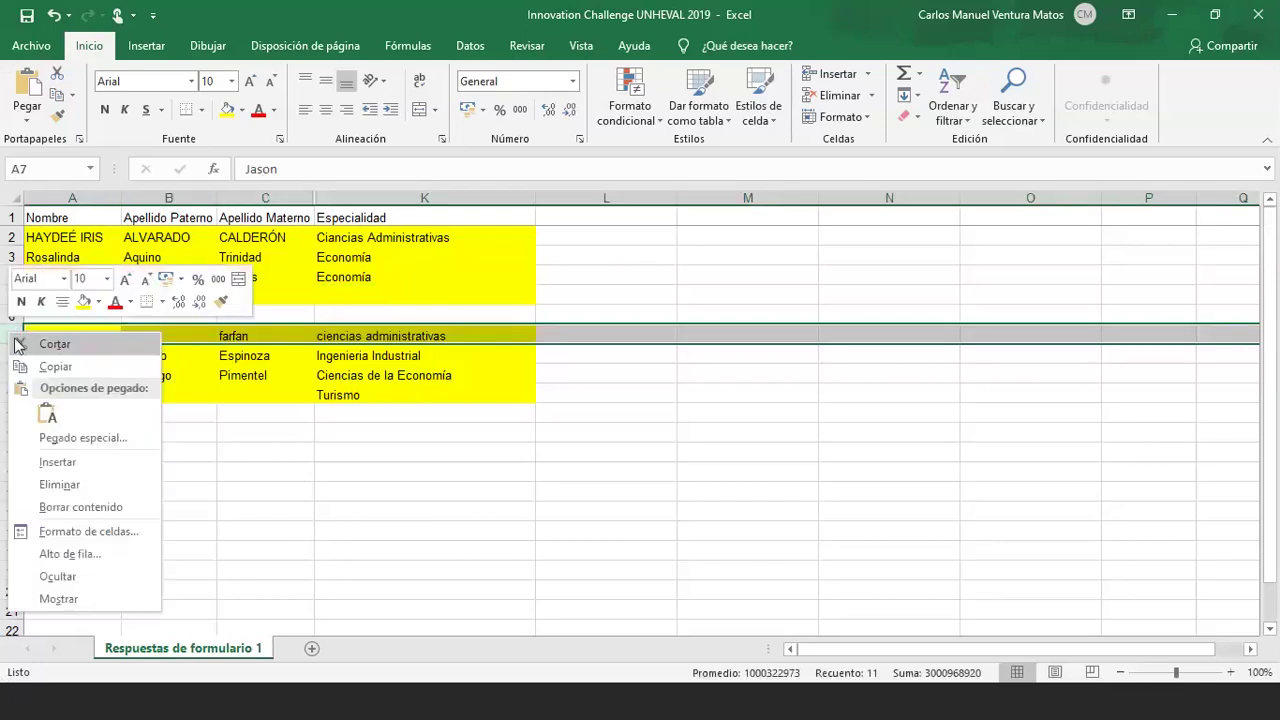
pyautogui.click(45, 461)
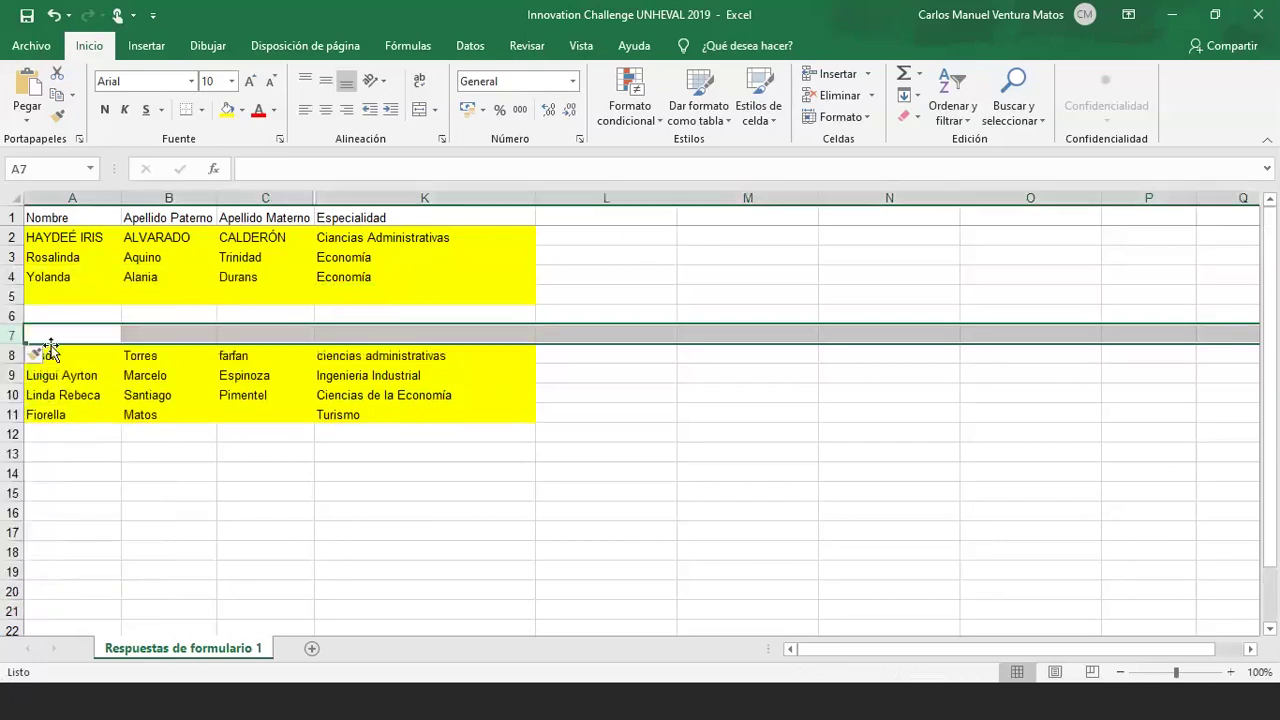
pyautogui.click(58, 338)
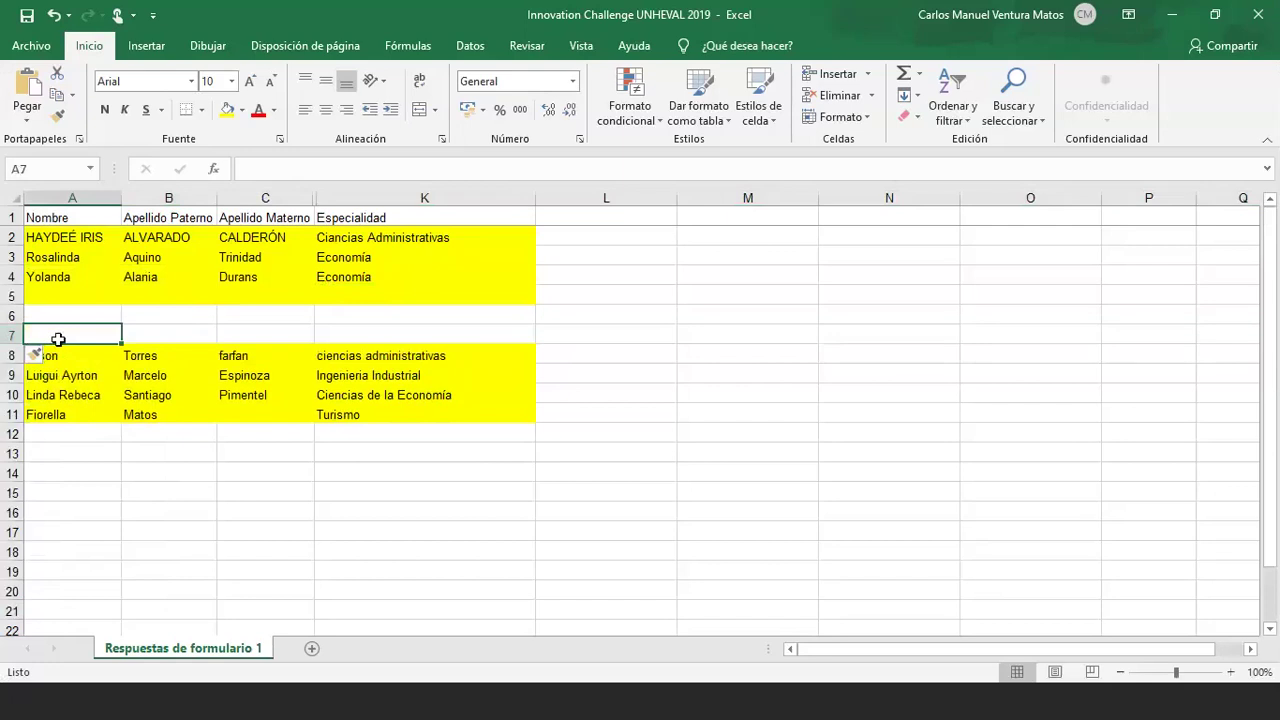
pyautogui.moveTo(58, 338); pyautogui.dragTo(450, 336)
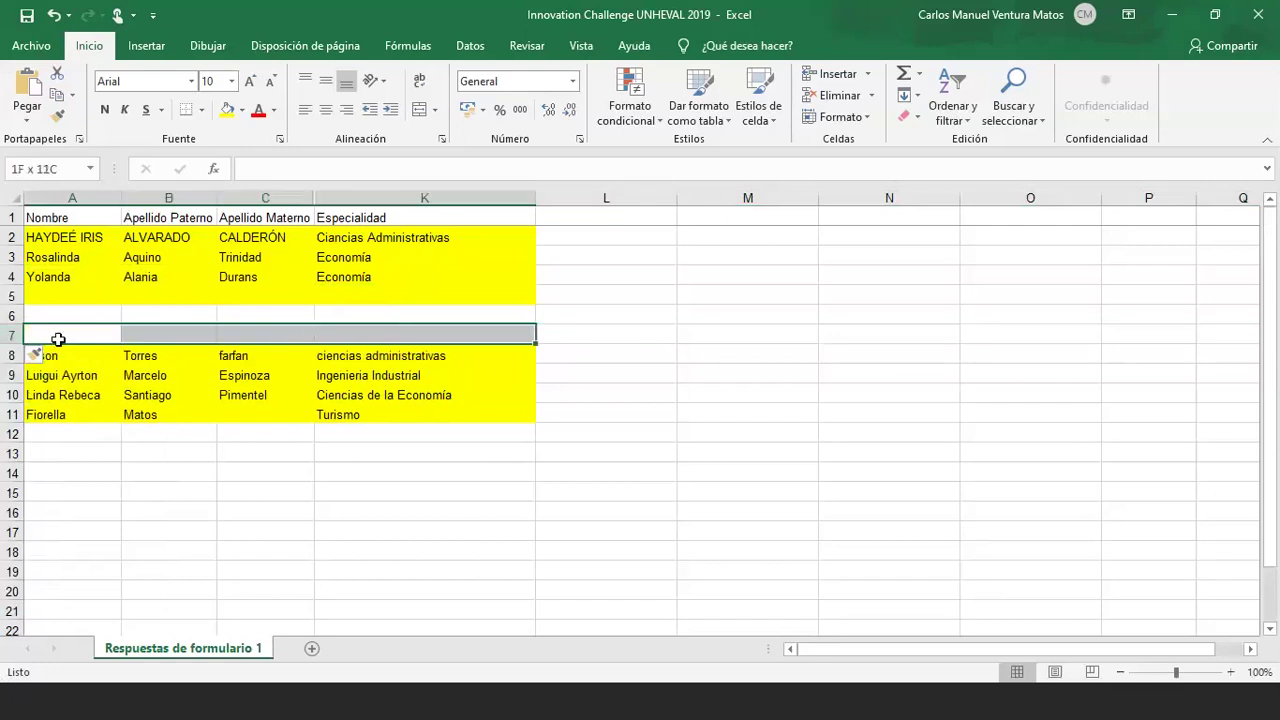
pyautogui.click(417, 110)
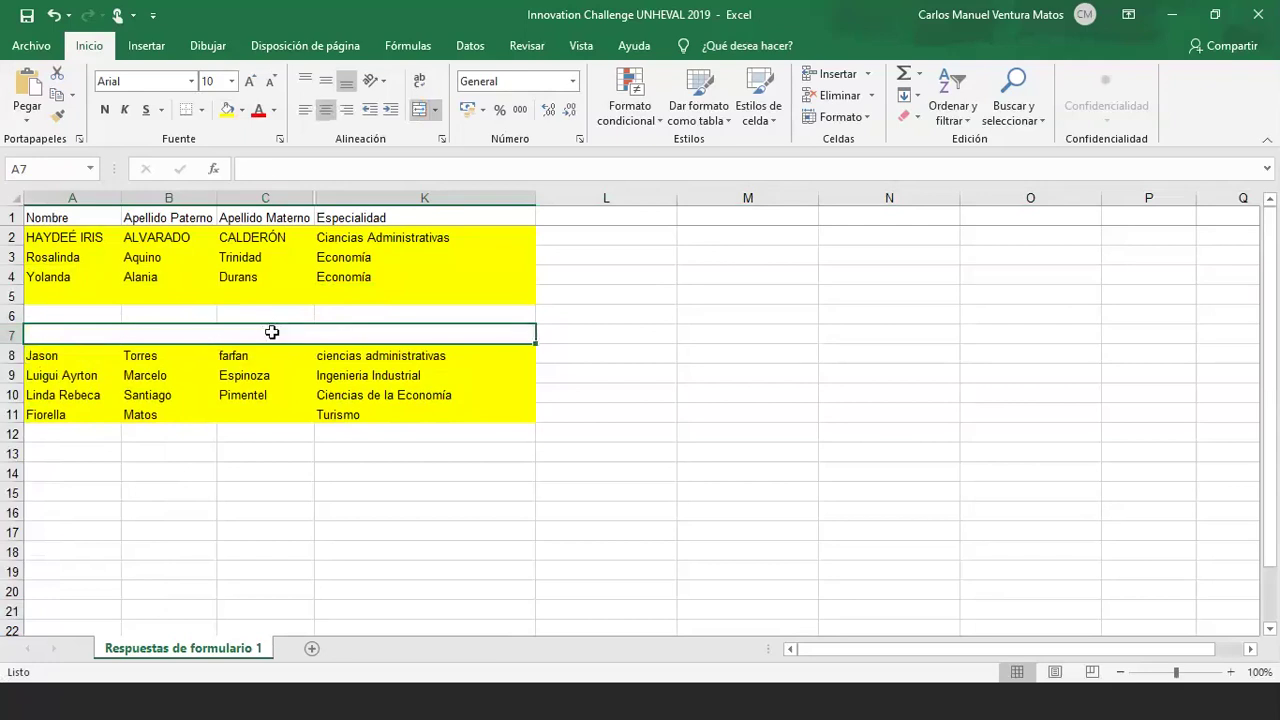
pyautogui.write('EQUIPO ')
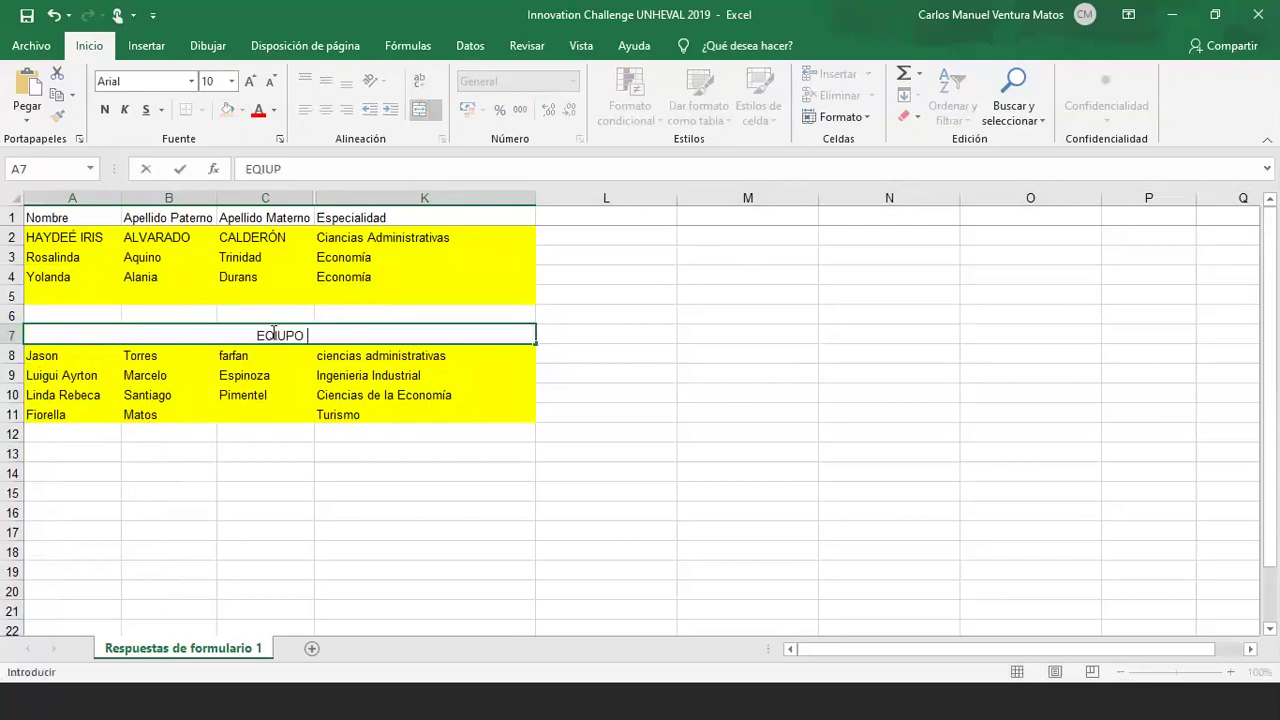
pyautogui.write('2')
pyautogui.press('Return')
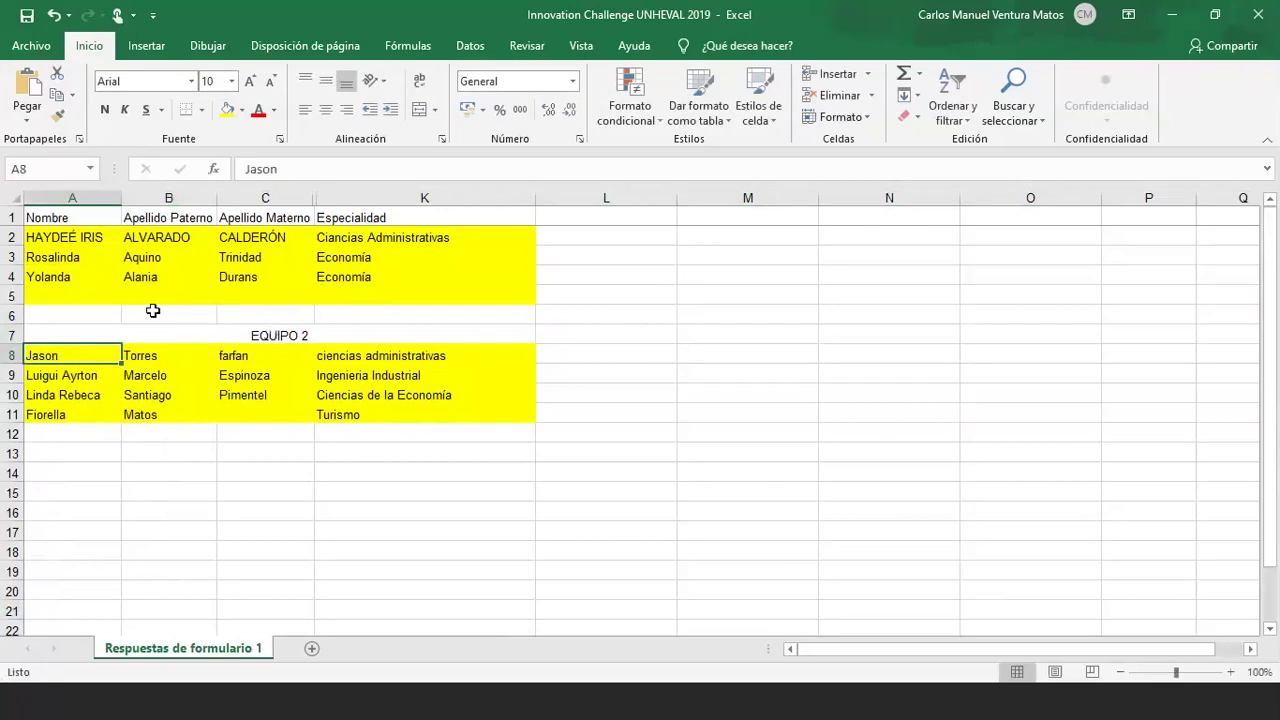
# Insert a new row 2, merge A2:K2 and enter the centred heading 'EQUIPO 1'.
pyautogui.click(12, 237)
pyautogui.rightClick(12, 237)
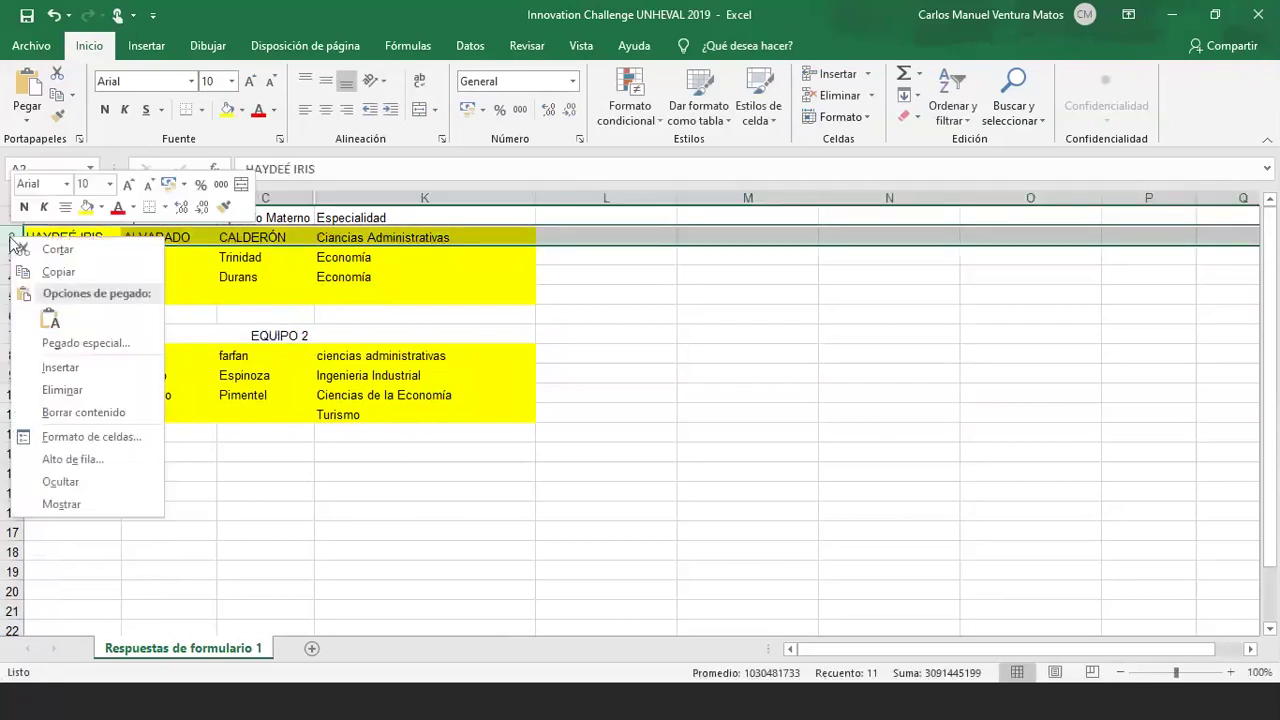
pyautogui.click(64, 367)
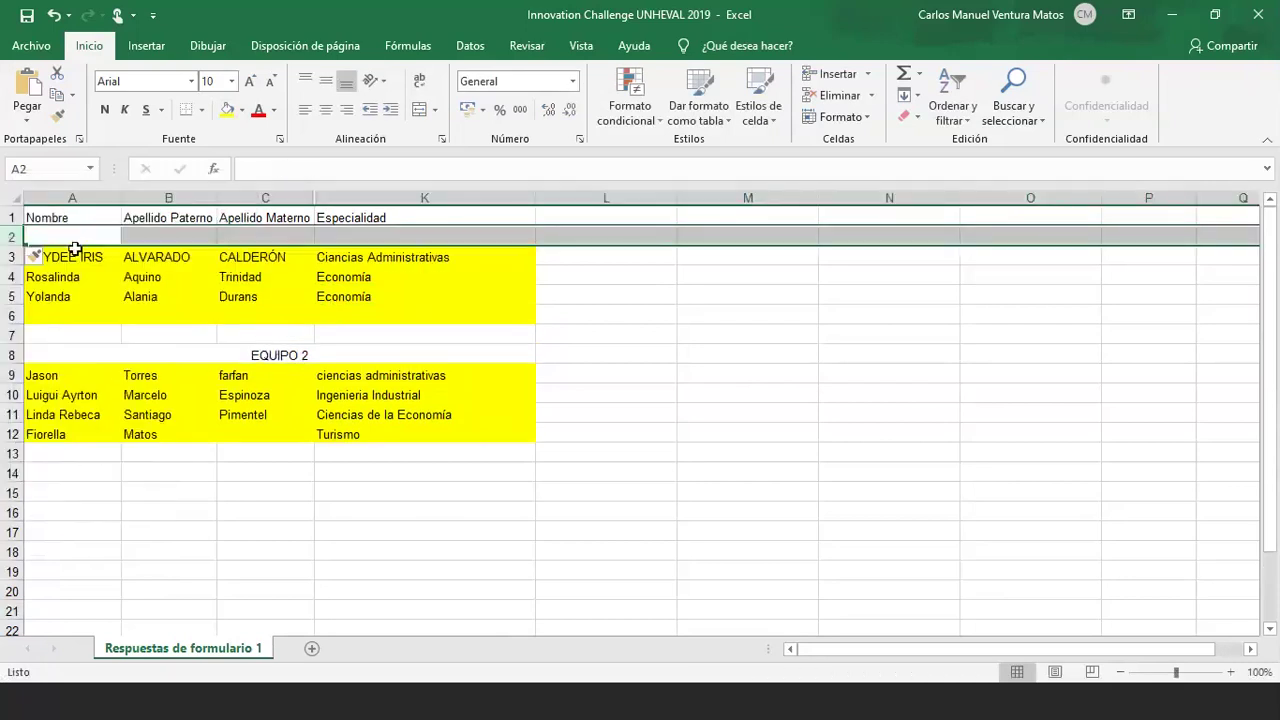
pyautogui.moveTo(77, 234); pyautogui.dragTo(457, 232)
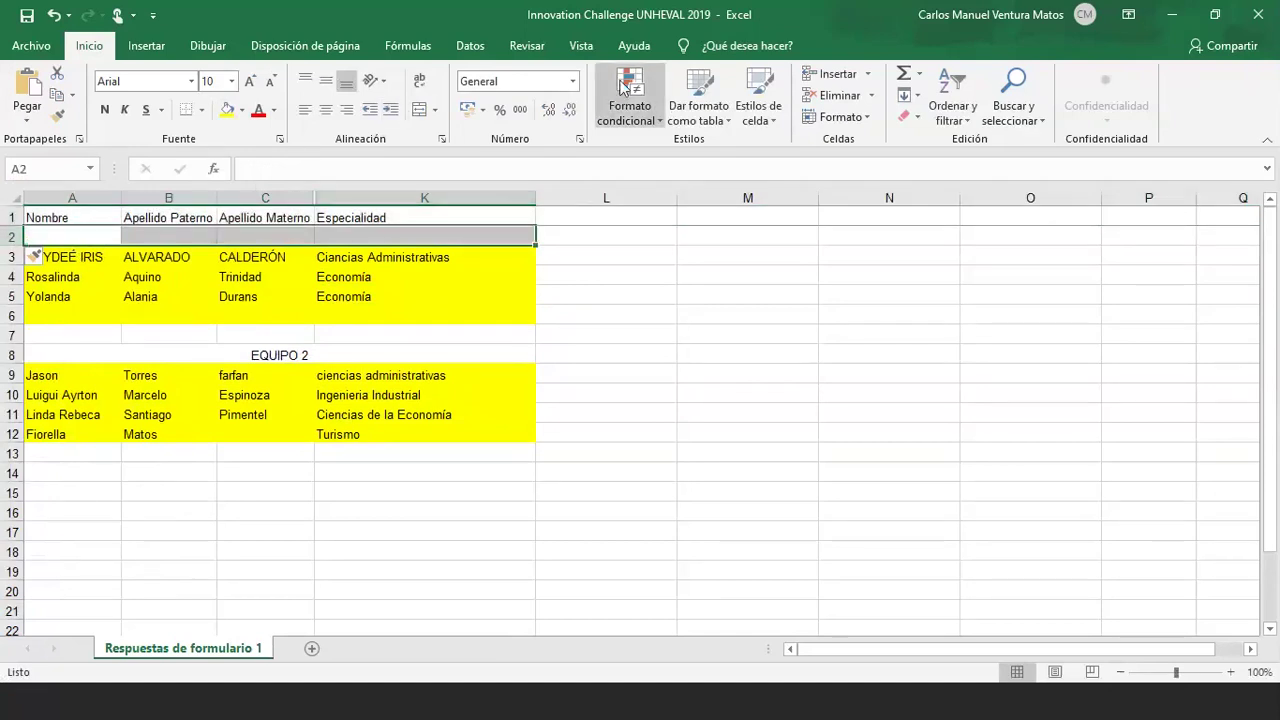
pyautogui.click(419, 112)
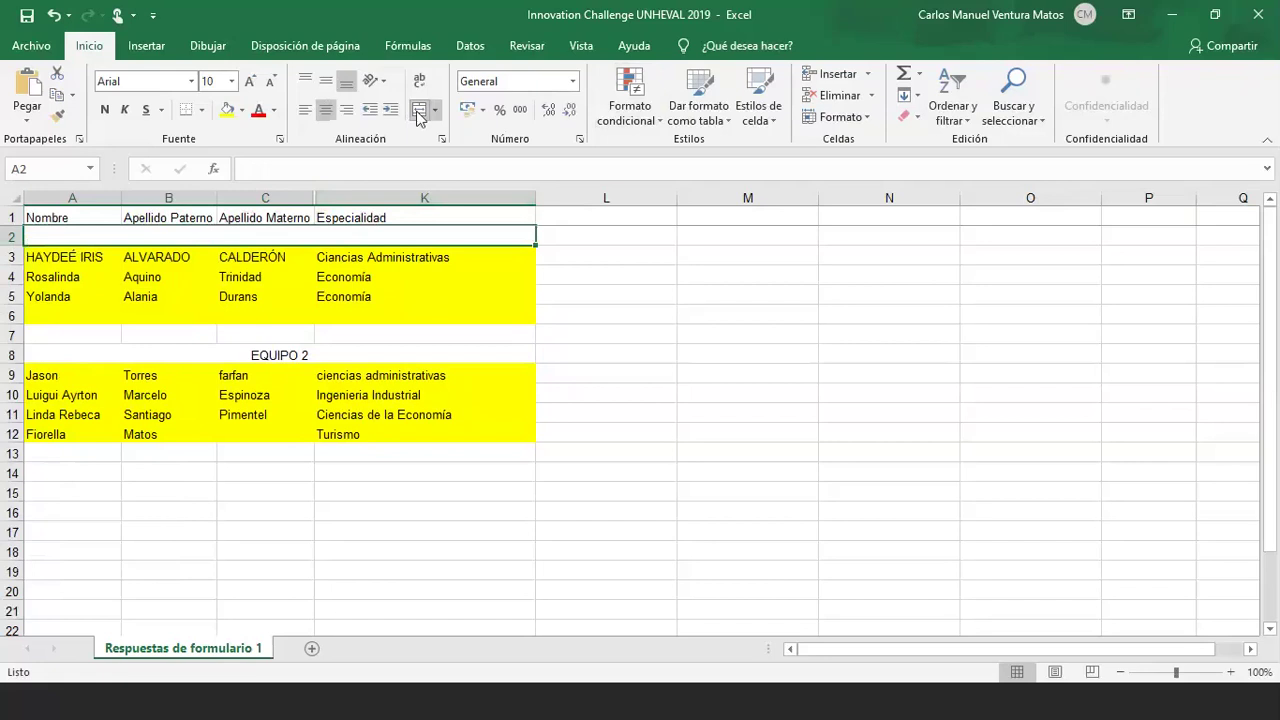
pyautogui.write('EQUI')
pyautogui.press('BackSpace')
pyautogui.press('BackSpace')
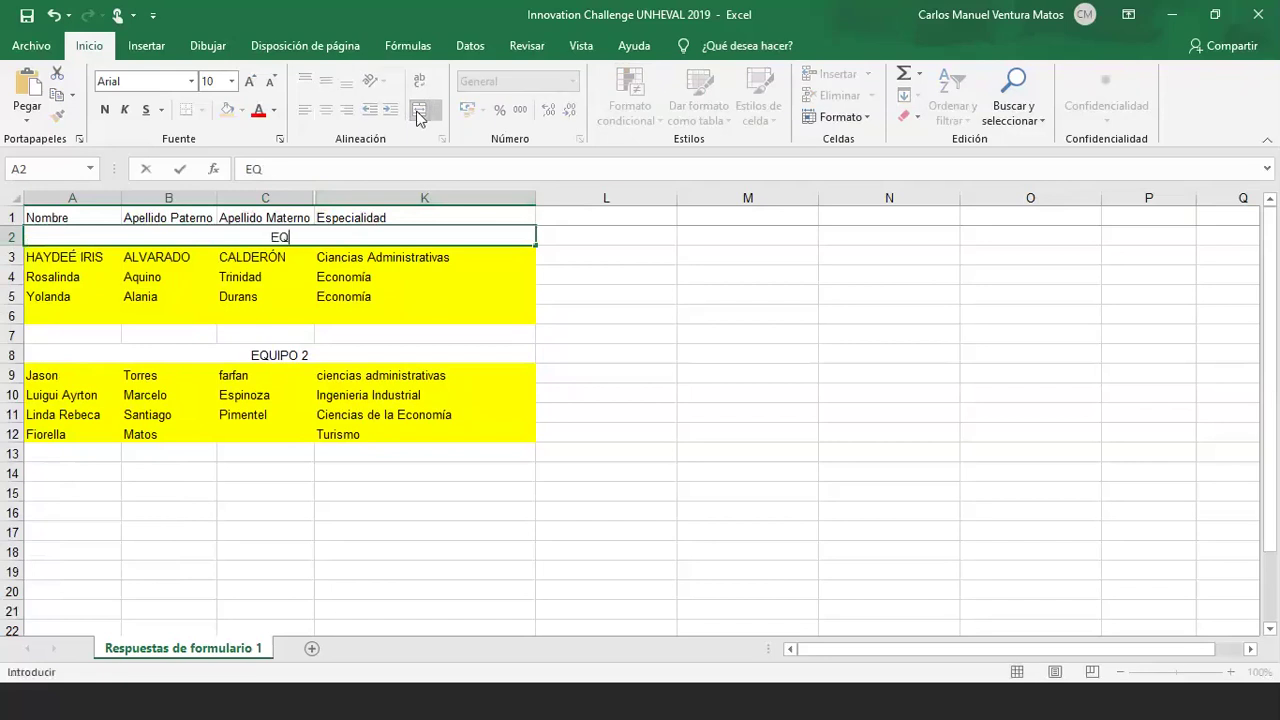
pyautogui.write('UIPO 1')
pyautogui.press('Return')
# Move through column A to check both team rosters and their headings before leaving Excel.
pyautogui.press('Down')
pyautogui.press('Down')
pyautogui.press('Down')
pyautogui.press('Down')
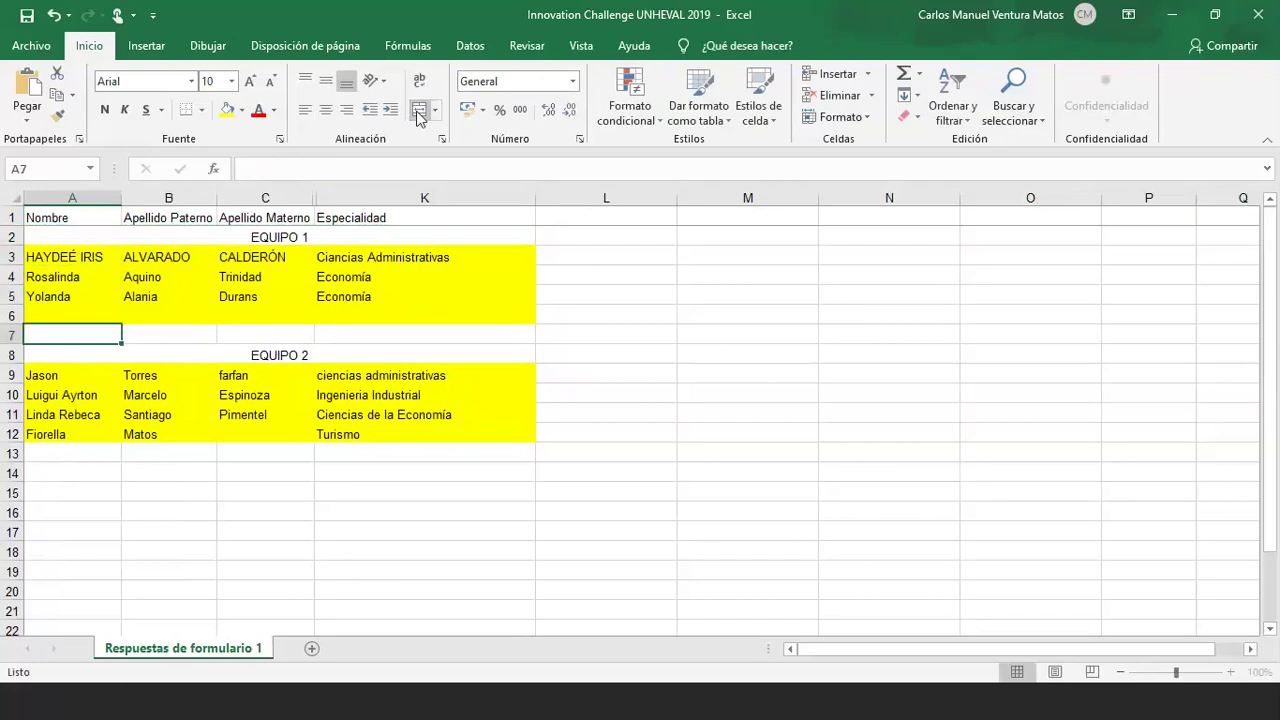
pyautogui.press('Down')
pyautogui.press('Down')
pyautogui.press('Down')
pyautogui.press('Down')
pyautogui.press('Down')
pyautogui.press('Down')
pyautogui.press('Up')
pyautogui.press('Up')
pyautogui.press('Up')
pyautogui.press('Up')
pyautogui.press('Up')
pyautogui.press('Up')
pyautogui.press('Up')
pyautogui.press('Up')
pyautogui.press('Up')
pyautogui.press('Up')
pyautogui.press('Up')
pyautogui.press('Up')
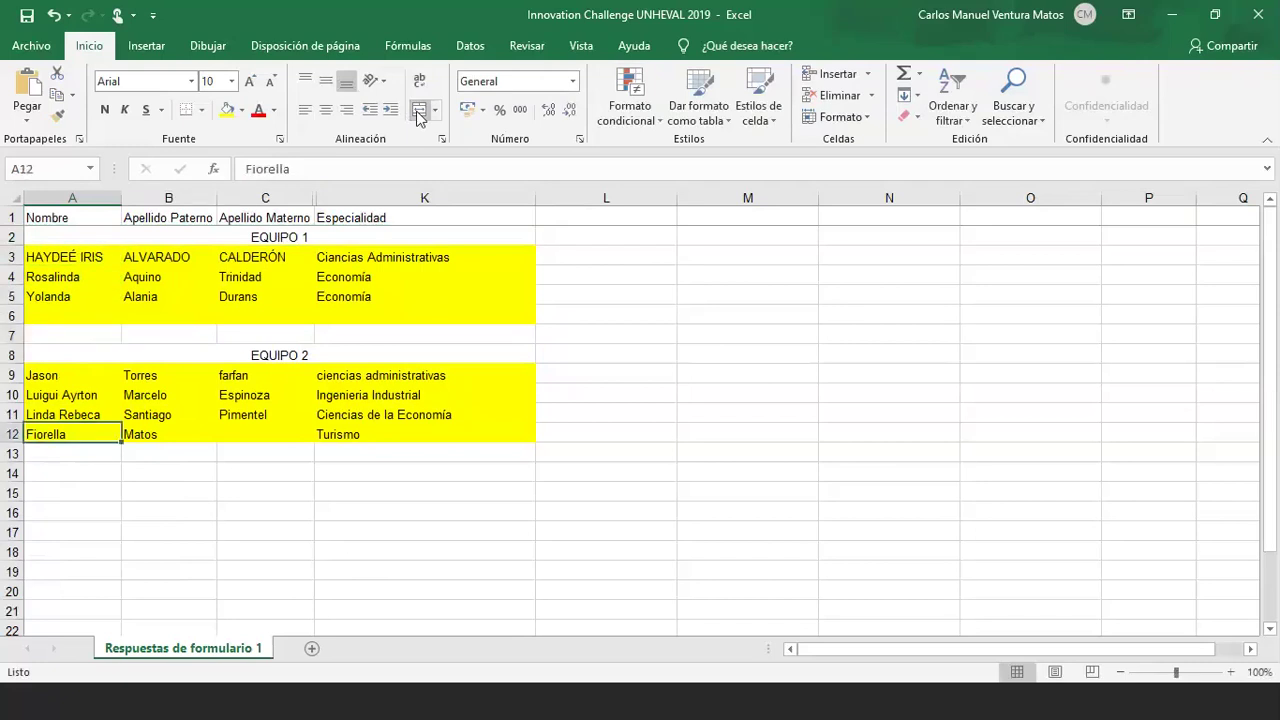
pyautogui.press('Down')
pyautogui.press('Down')
pyautogui.press('Down')
pyautogui.press('Down')
pyautogui.press('Down')
pyautogui.press('Down')
pyautogui.press('Down')
pyautogui.press('Down')
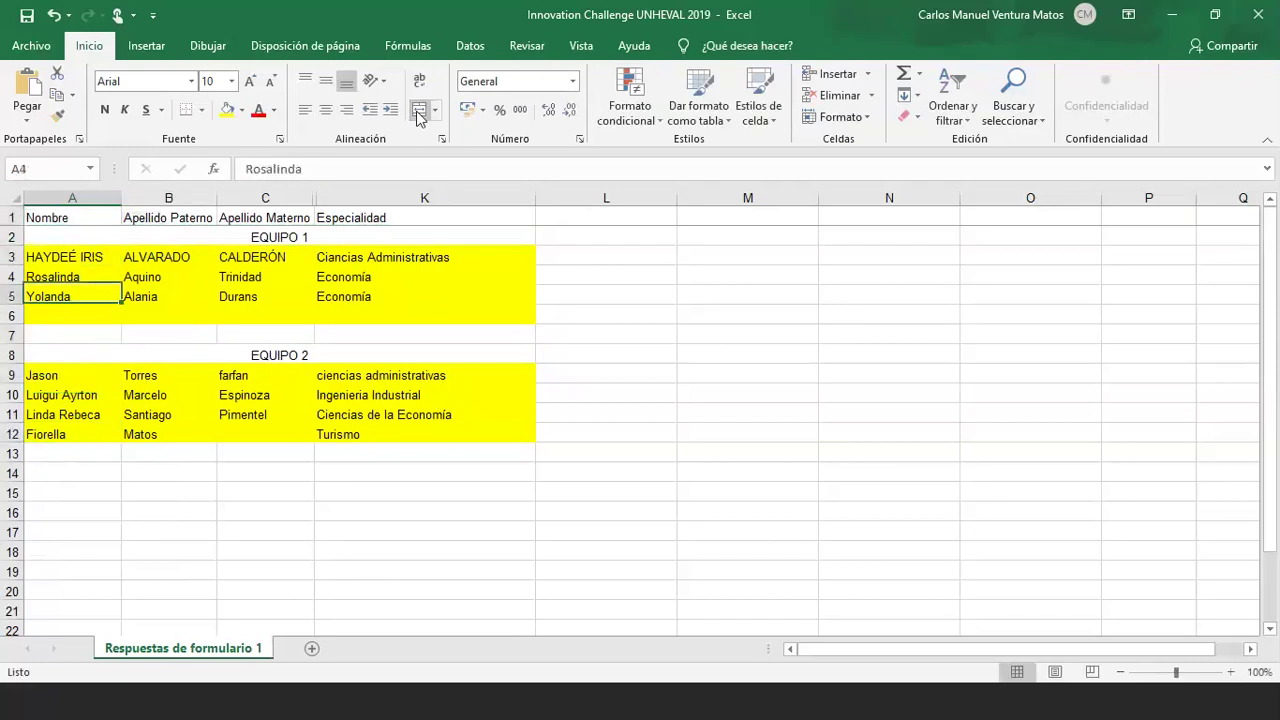
pyautogui.press('Up')
pyautogui.press('Up')
pyautogui.press('Up')
pyautogui.press('Up')
pyautogui.press('Up')
pyautogui.press('Up')
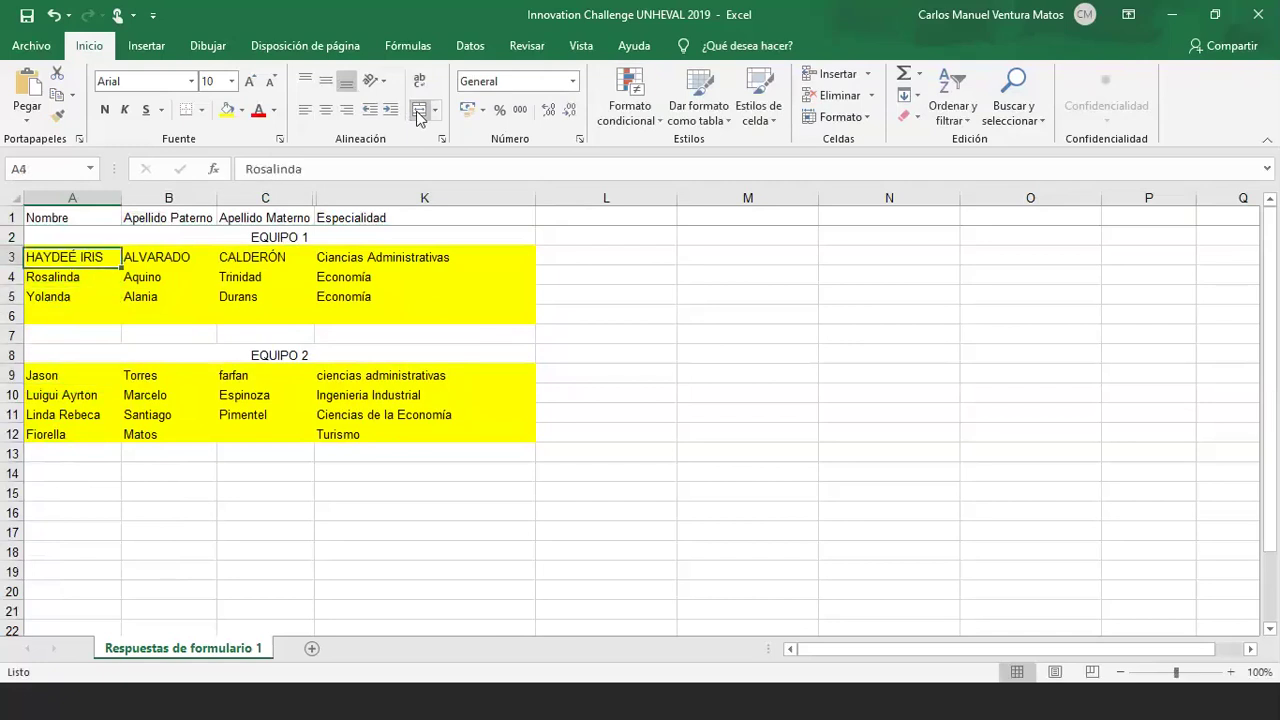
pyautogui.press('Down')
pyautogui.press('Down')
pyautogui.press('Down')
pyautogui.press('Down')
pyautogui.press('Down')
pyautogui.press('Down')
pyautogui.press('Down')
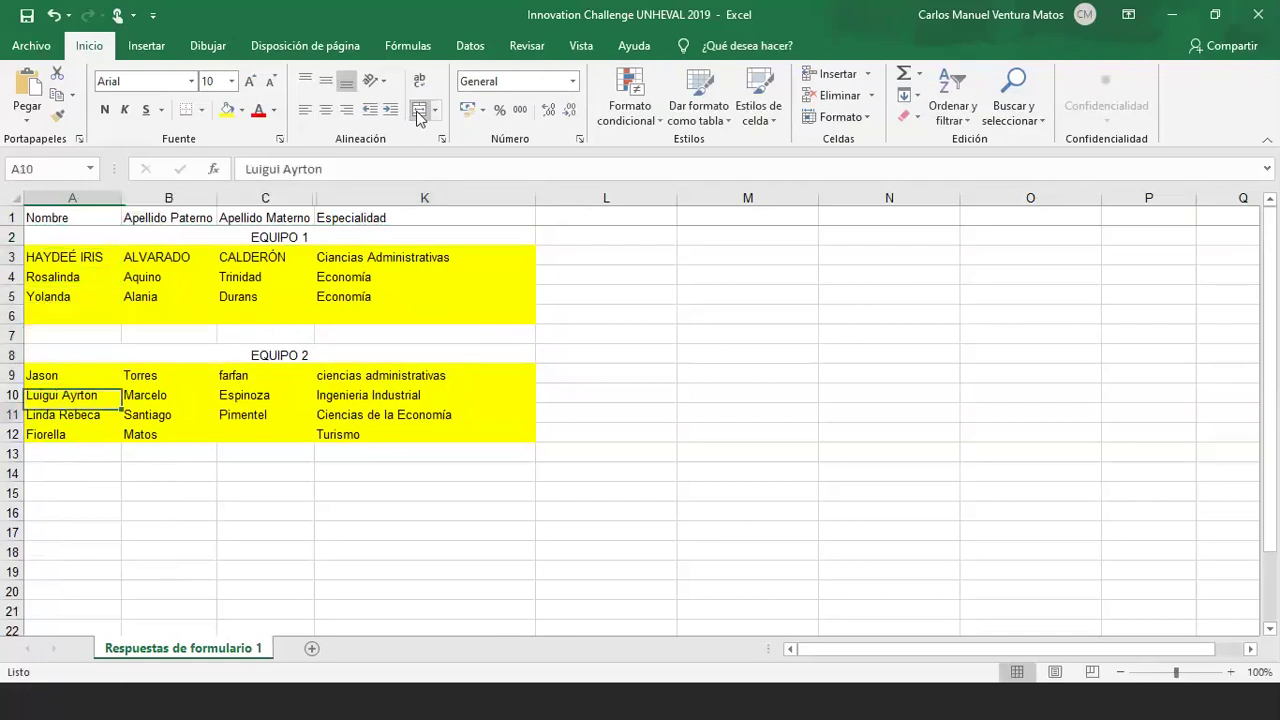
pyautogui.press('Down')
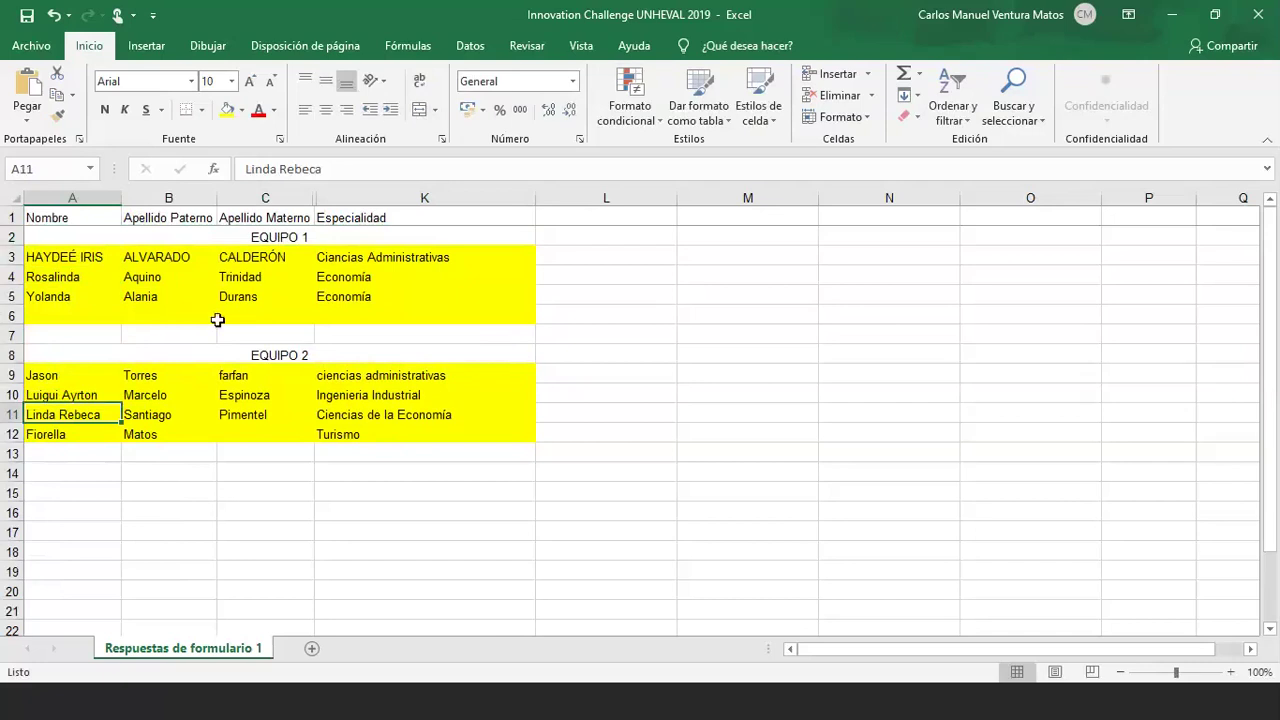
pyautogui.click(64, 333)
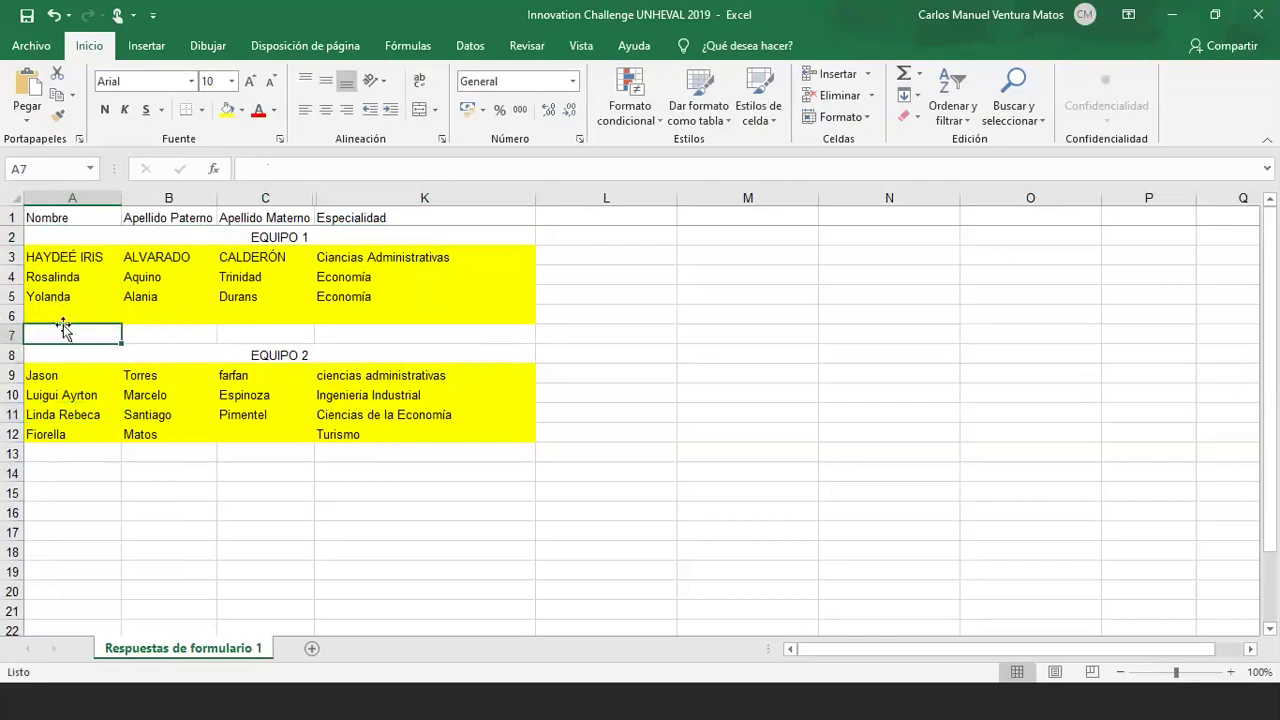
pyautogui.click(64, 316)
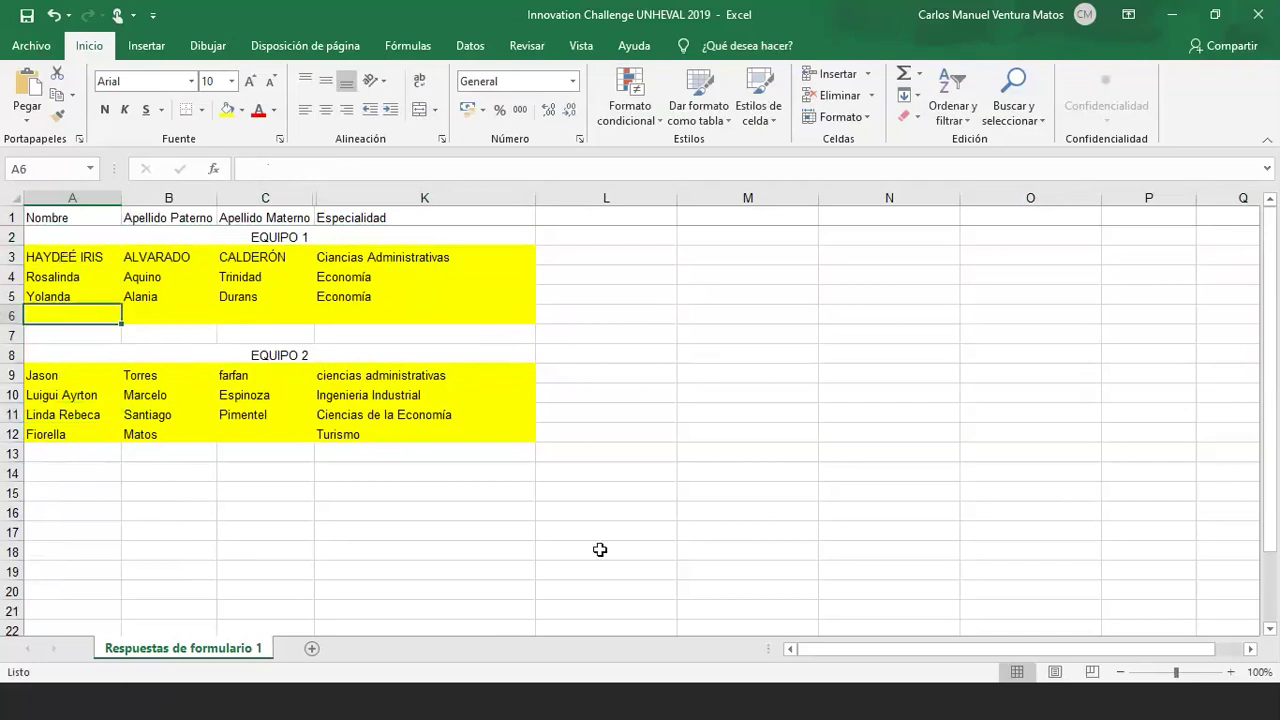
pyautogui.click(657, 712)
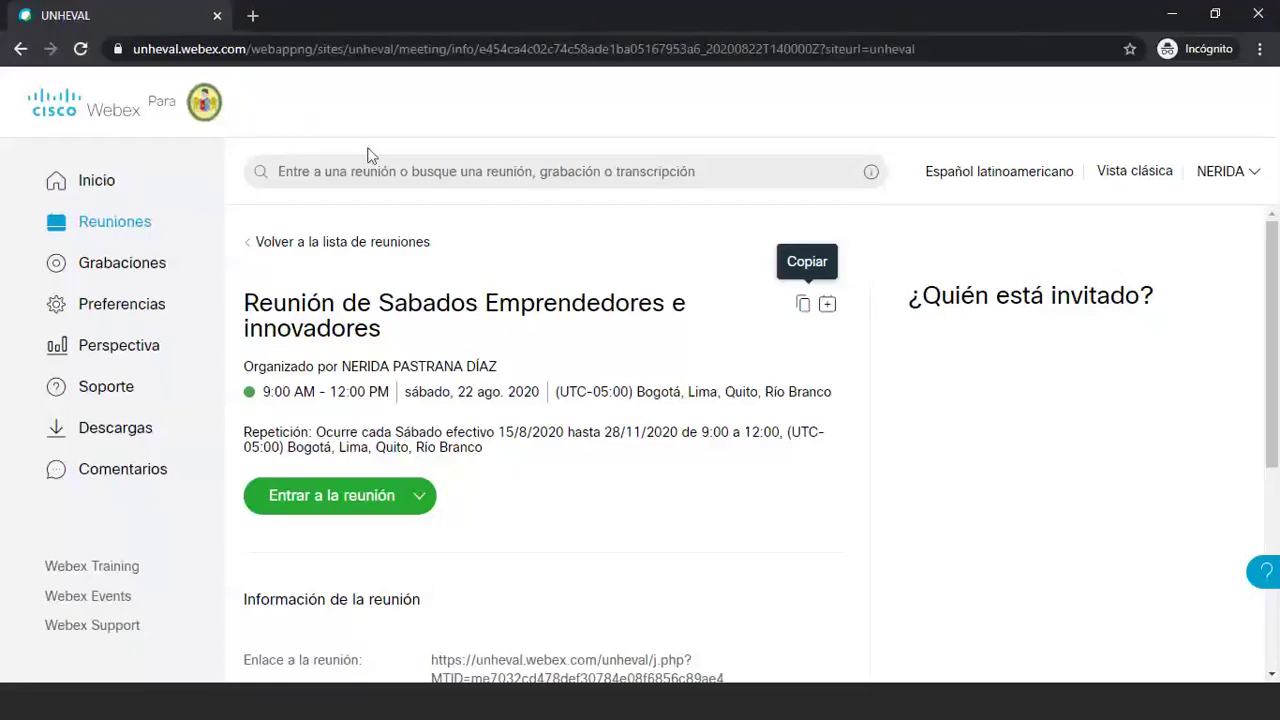
# Load the pasted discord.gg invite link for the server in a new tab.
pyautogui.click(253, 17)
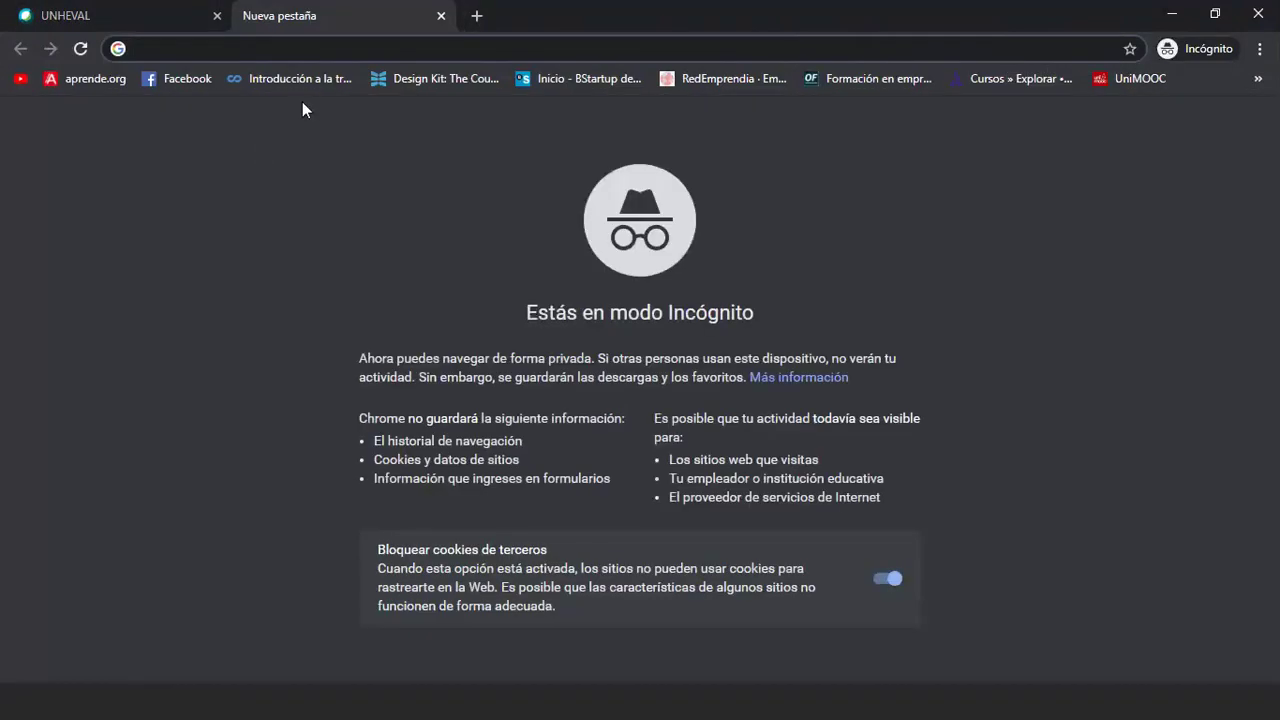
pyautogui.write('di')
pyautogui.press('BackSpace')
pyautogui.press('BackSpace')
pyautogui.write('https://discord.gg/qrGD9J')
pyautogui.press('Return')
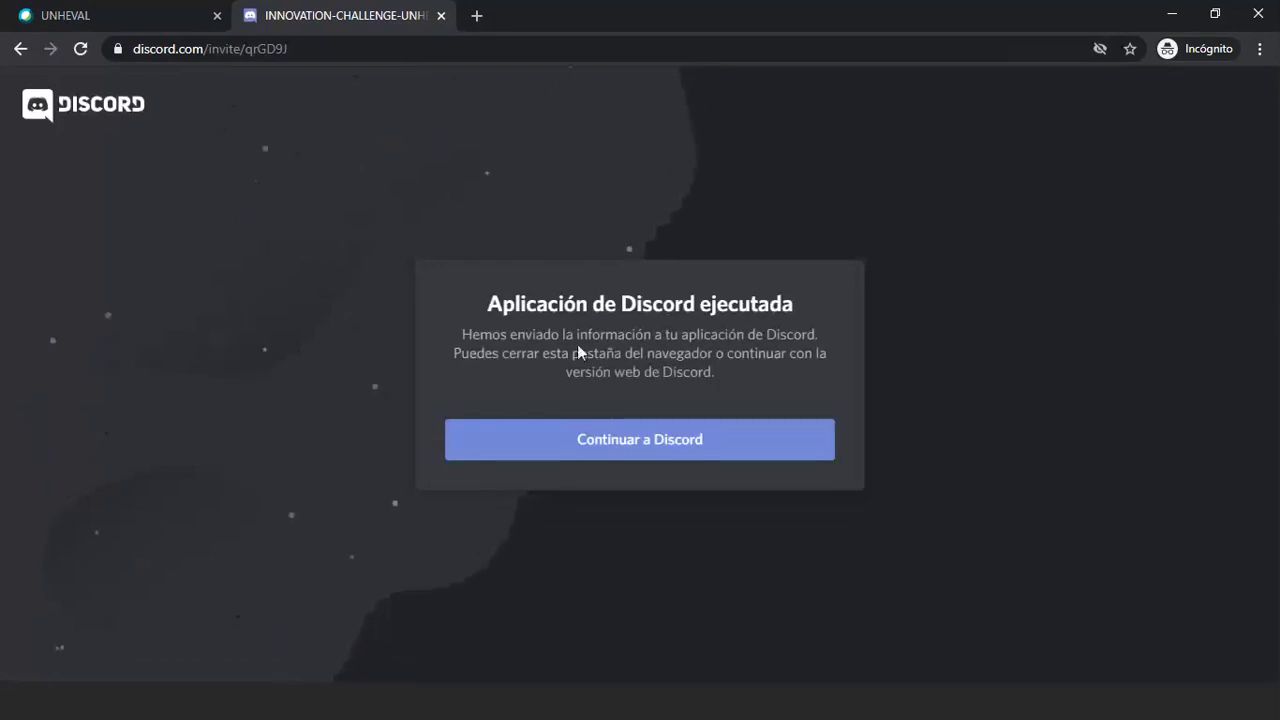
# Continue from the invite page to Discord in the browser and bring up the Registrarse account form.
pyautogui.click(616, 445)
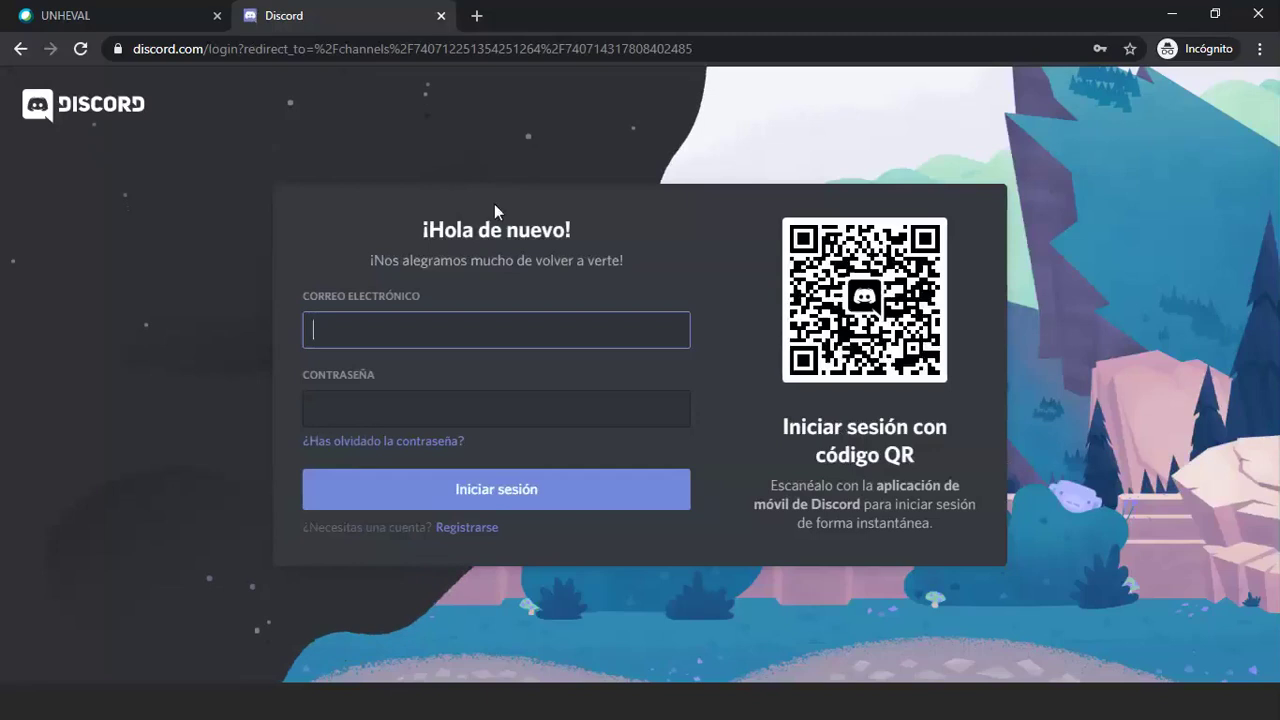
pyautogui.click(350, 334)
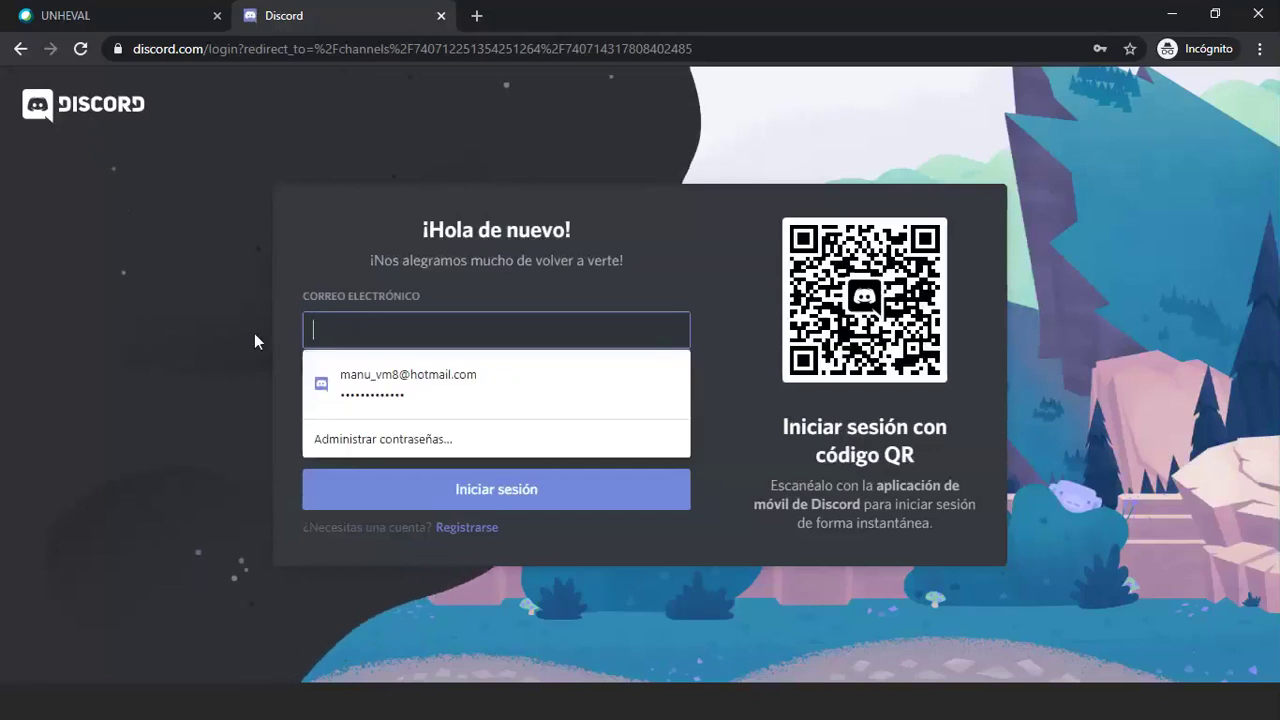
pyautogui.click(255, 340)
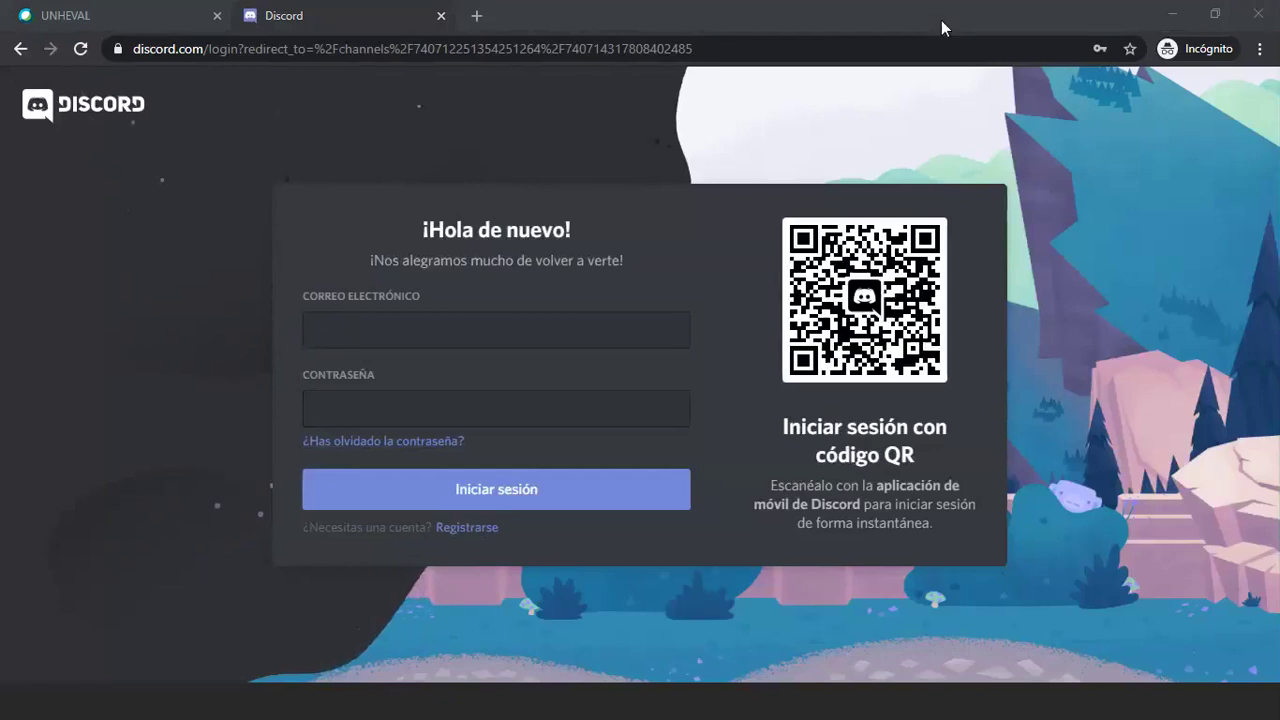
pyautogui.moveTo(525, 546)
pyautogui.mouseDown()
pyautogui.moveTo(384, 532)
pyautogui.moveTo(423, 523)
pyautogui.mouseUp()
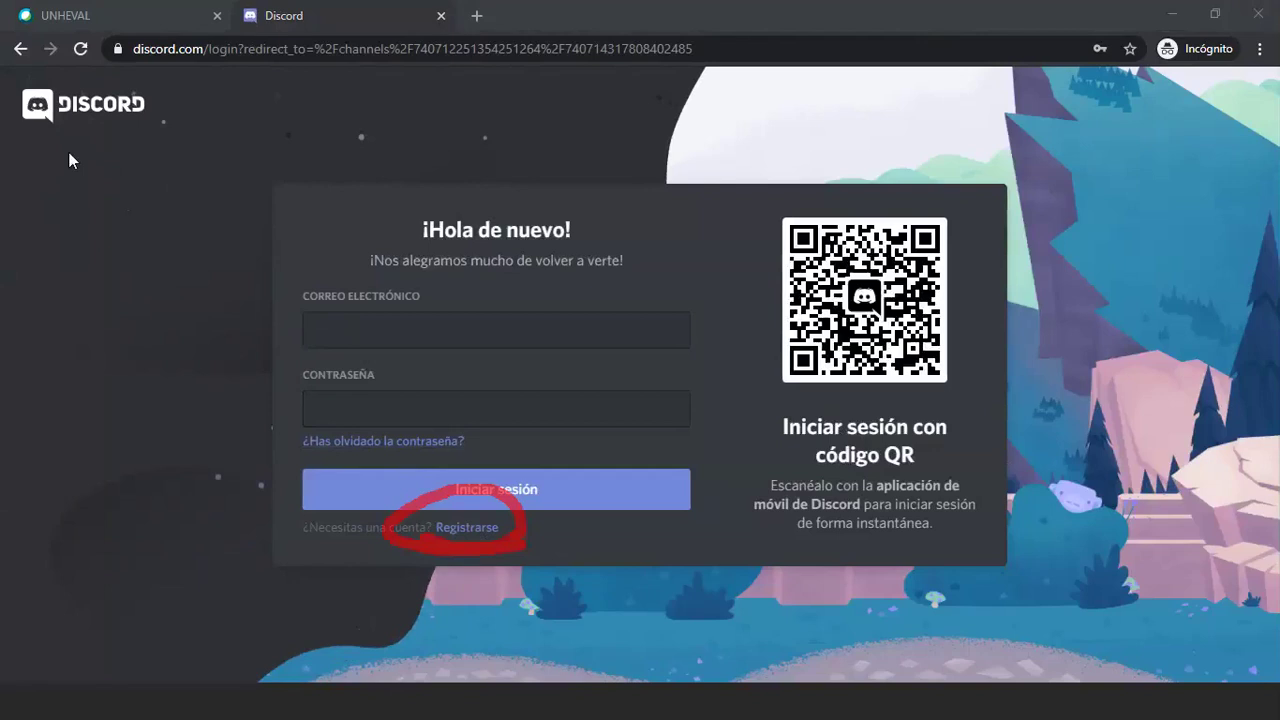
pyautogui.click(462, 527)
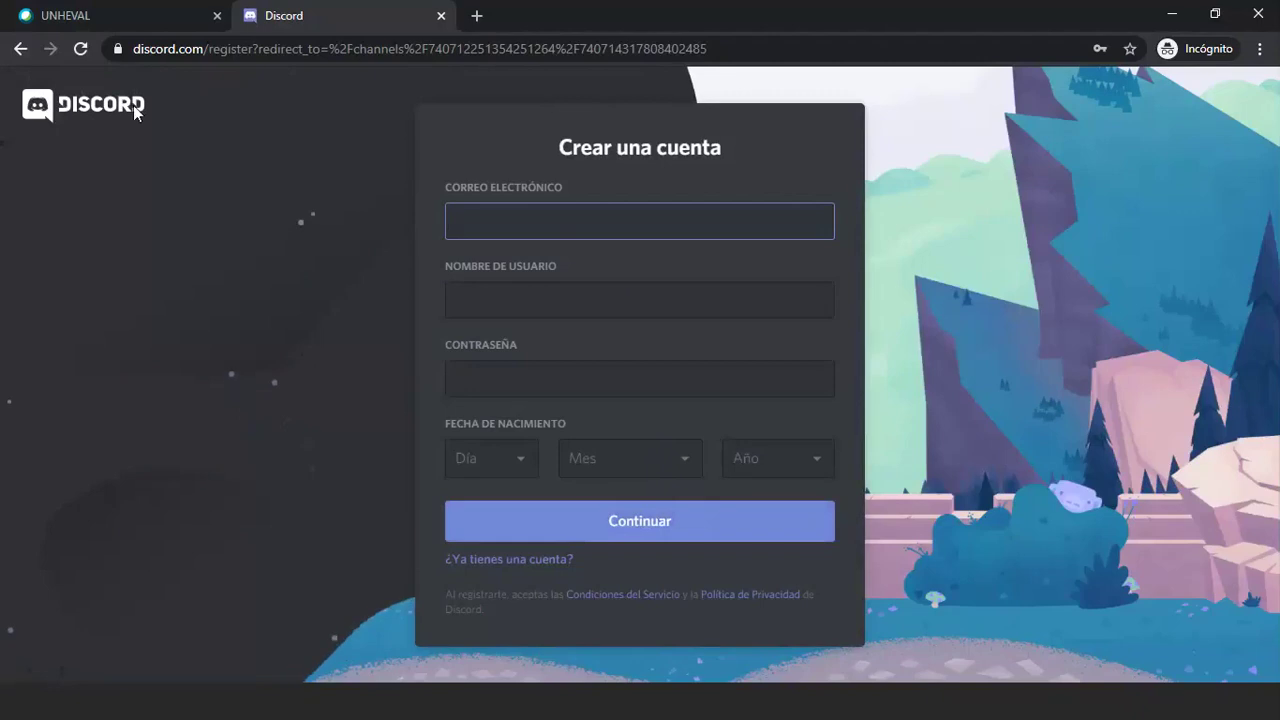
# Return to the login page and sign in using the saved autofill e-mail and password.
pyautogui.click(20, 49)
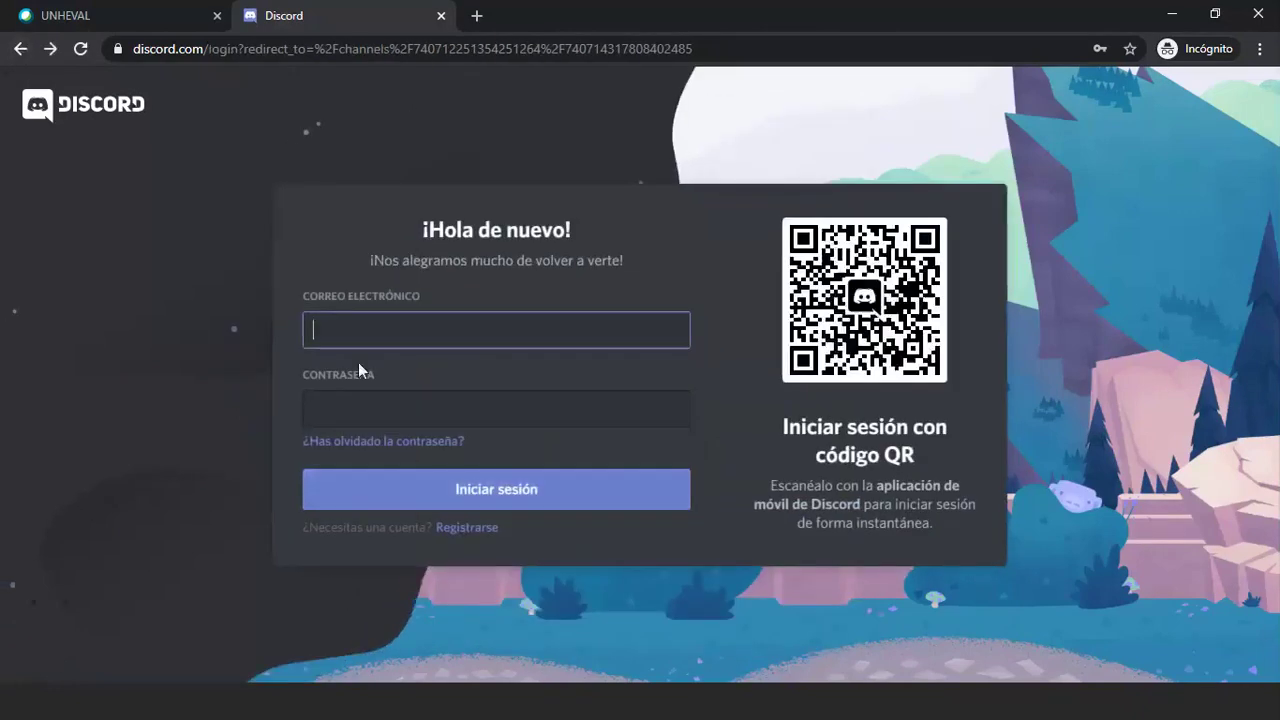
pyautogui.click(397, 329)
pyautogui.click(375, 376)
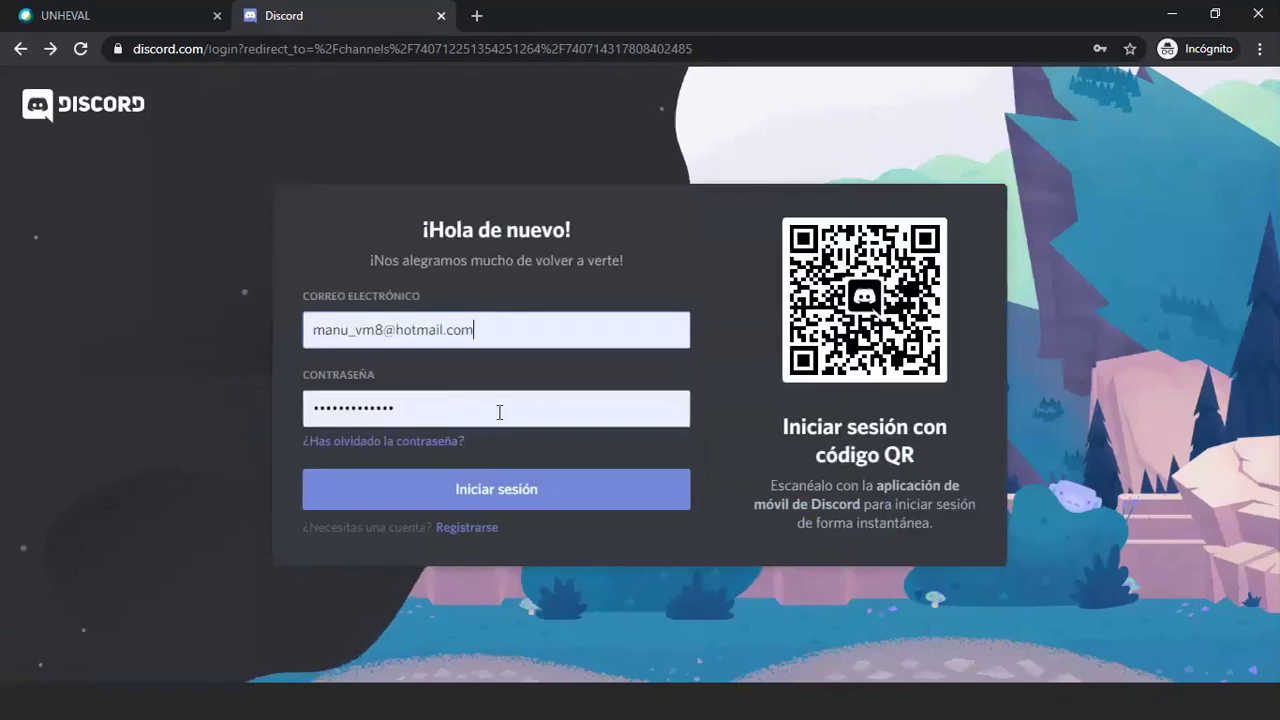
pyautogui.click(490, 499)
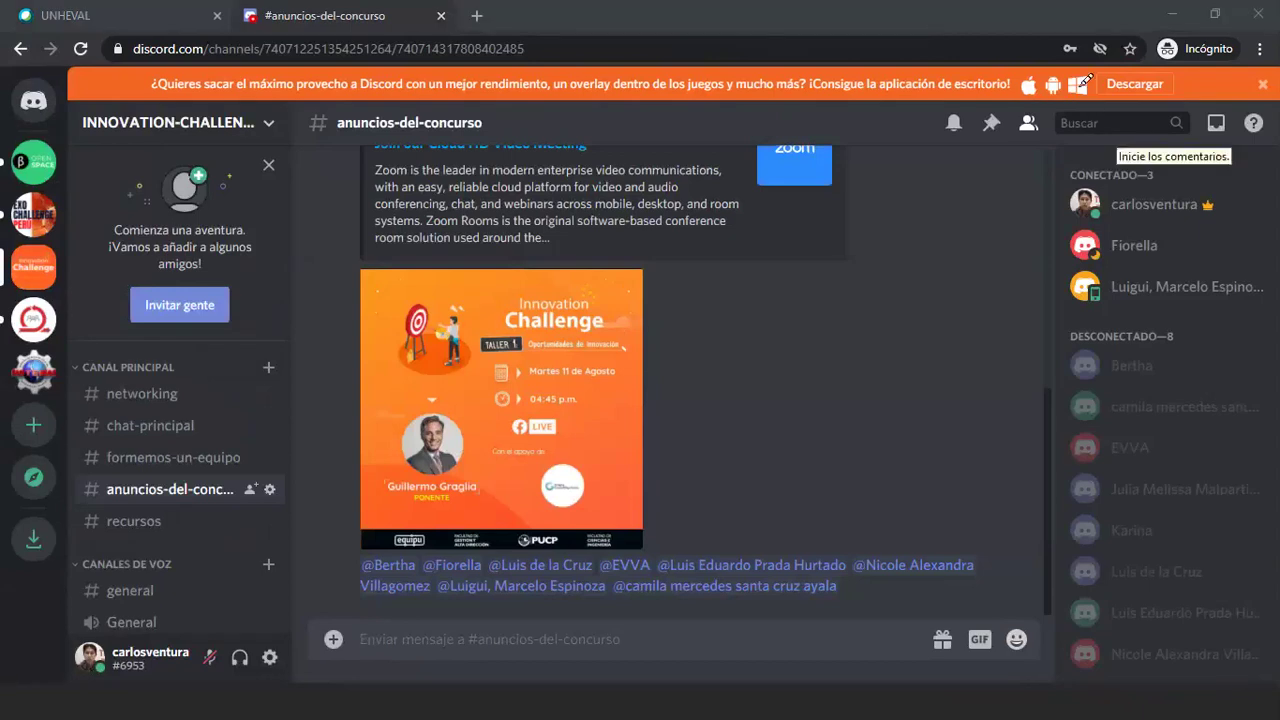
# Annotate the desktop app download banner, then clear the drawings.
pyautogui.moveTo(1080, 118)
pyautogui.mouseDown()
pyautogui.moveTo(1145, 35)
pyautogui.moveTo(1095, 114)
pyautogui.mouseUp()
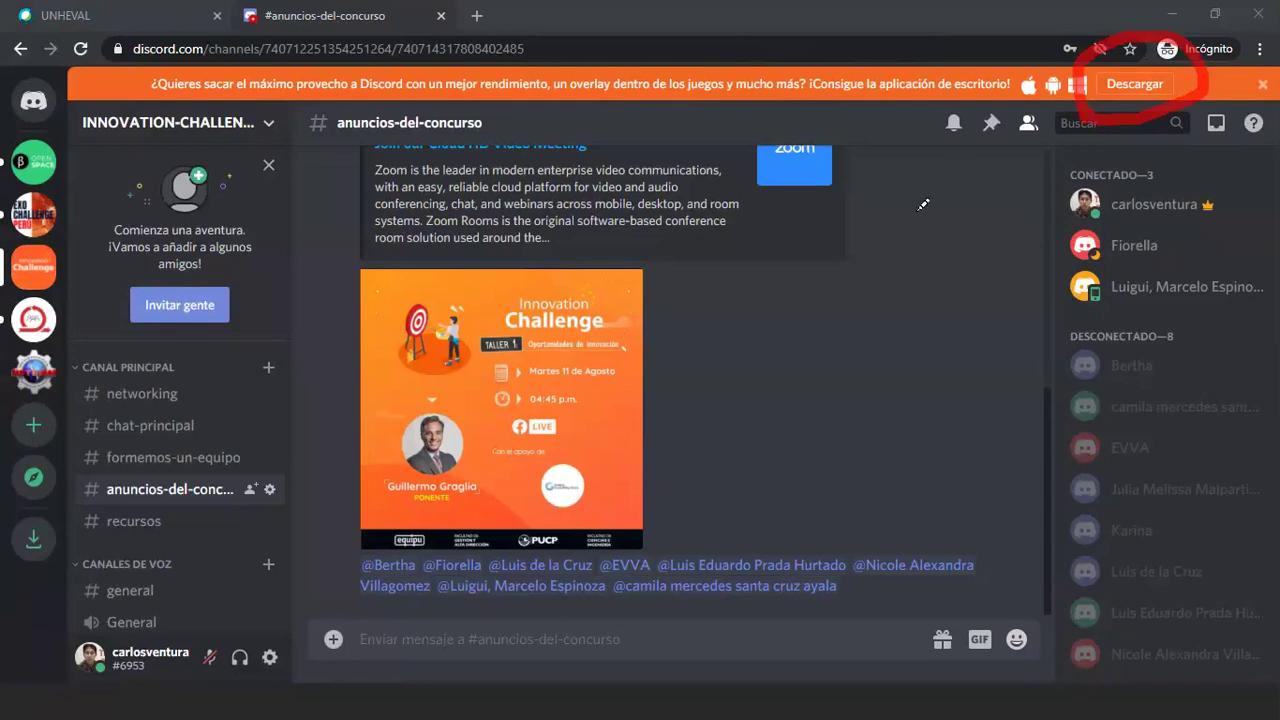
pyautogui.moveTo(818, 282)
pyautogui.mouseDown()
pyautogui.moveTo(1030, 122)
pyautogui.moveTo(1038, 184)
pyautogui.mouseUp()
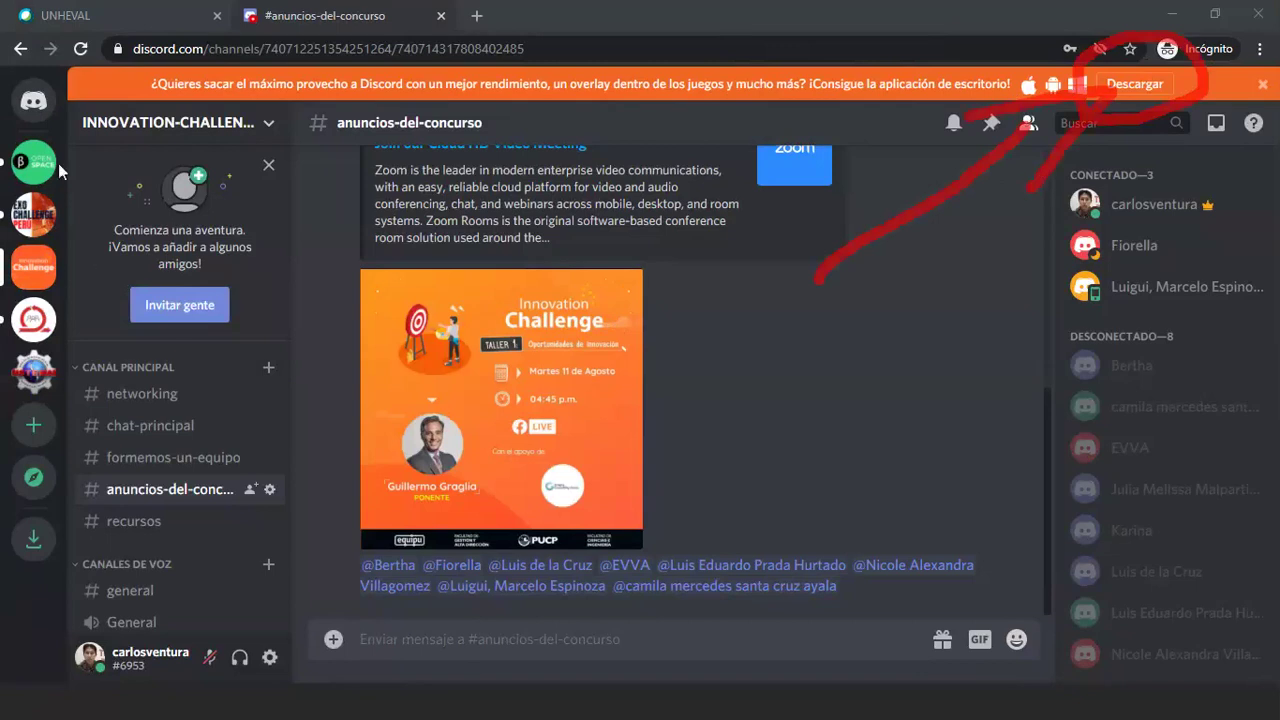
pyautogui.press('Escape')
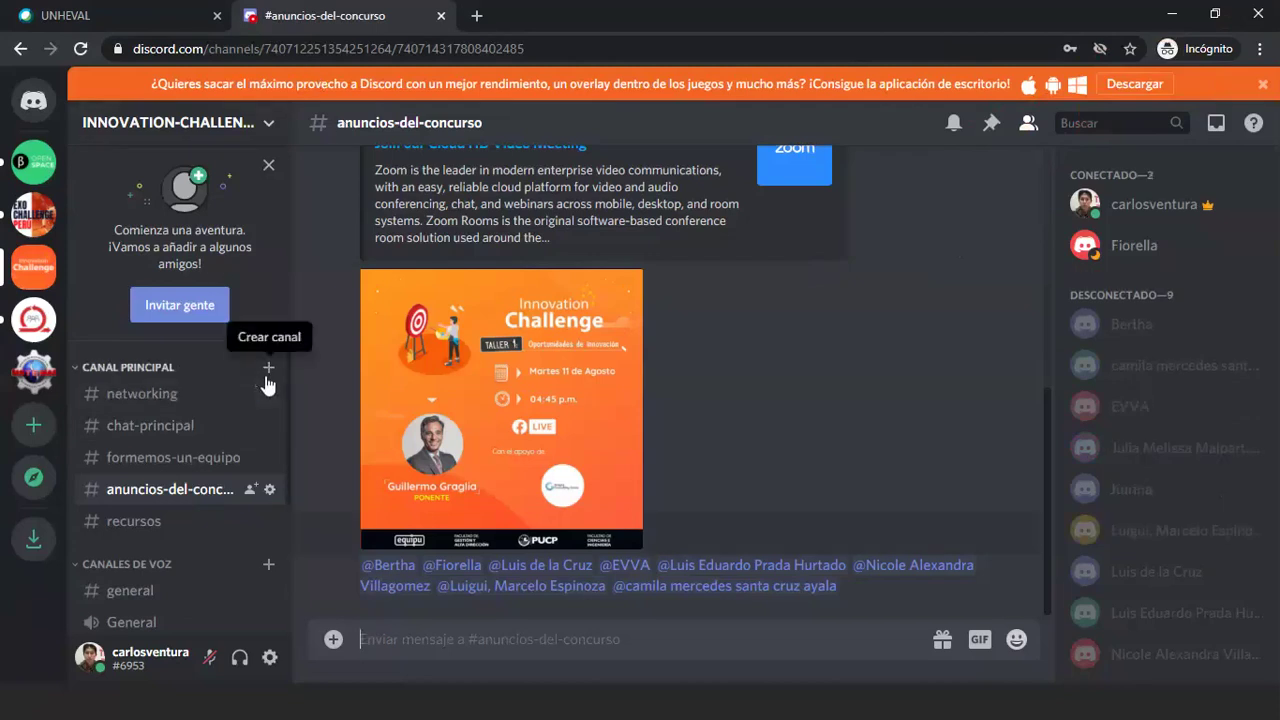
# Scroll the channel list and view #equipo-1 and #equipo-2, ending back in #equipo-1.
pyautogui.scroll(-1, 289, 378)
pyautogui.moveTo(289, 378); pyautogui.dragTo(299, 500)
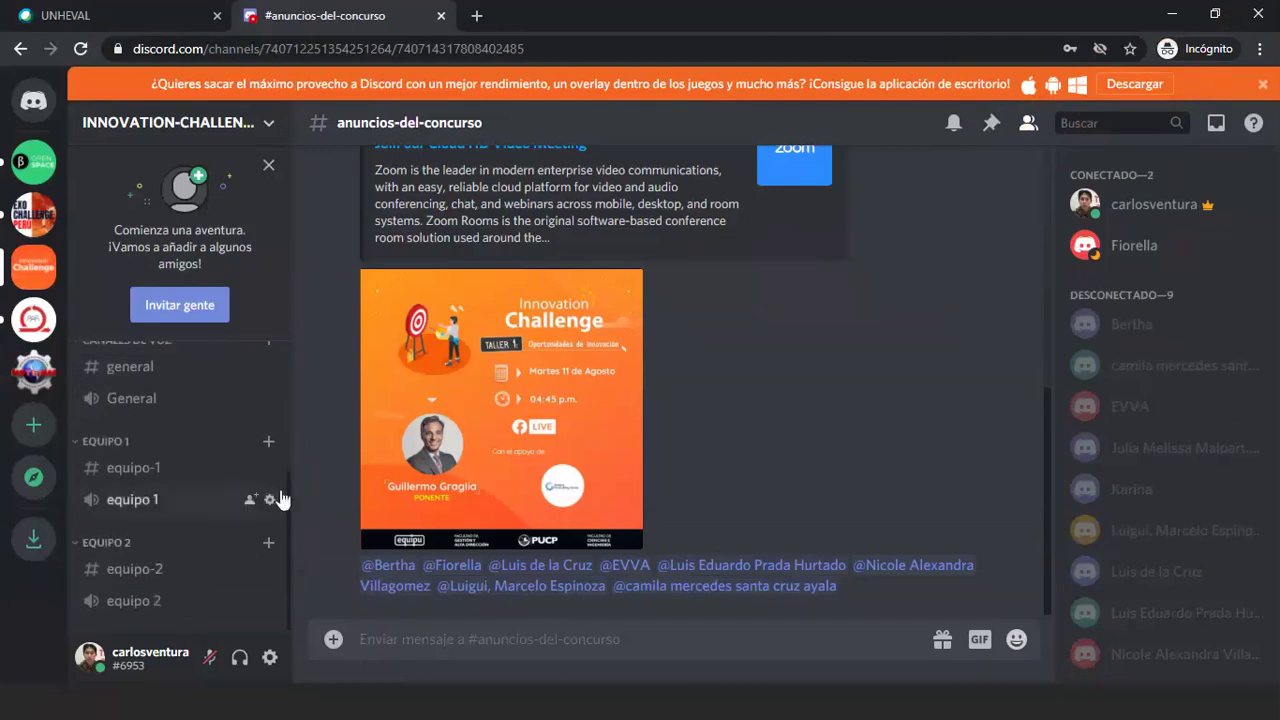
pyautogui.moveTo(288, 490); pyautogui.dragTo(246, 523)
pyautogui.click(135, 476)
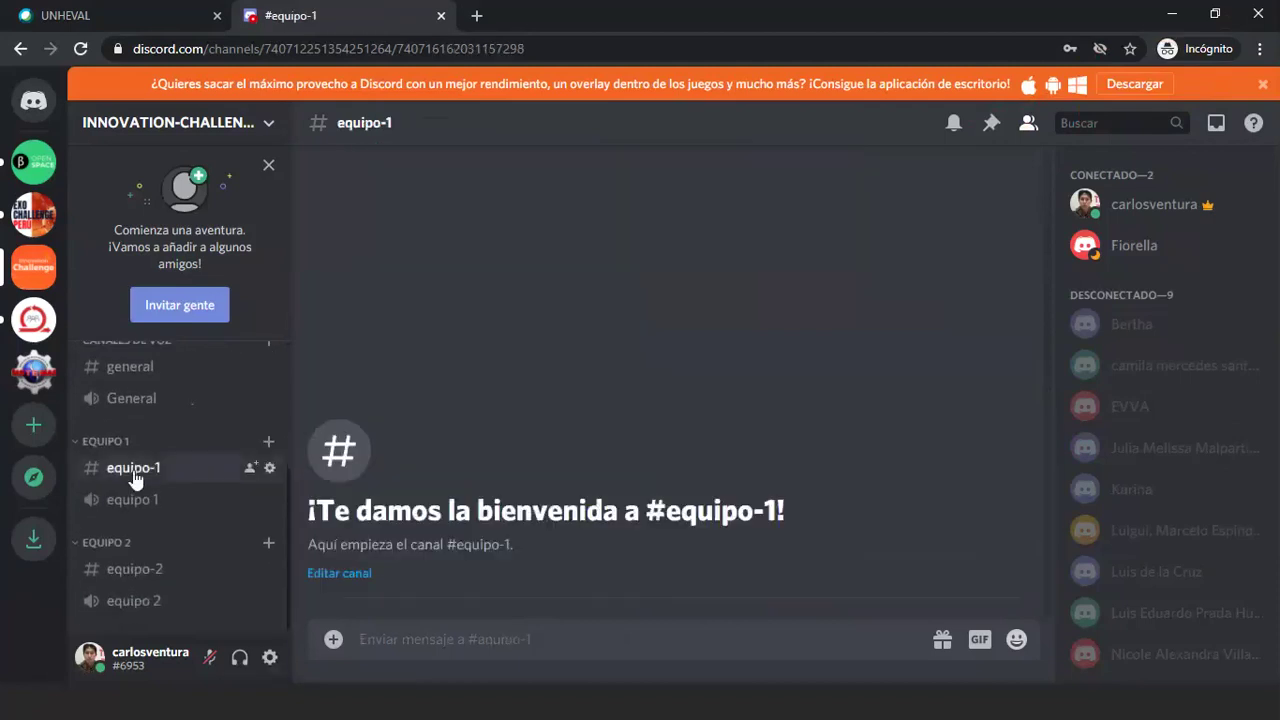
pyautogui.click(116, 570)
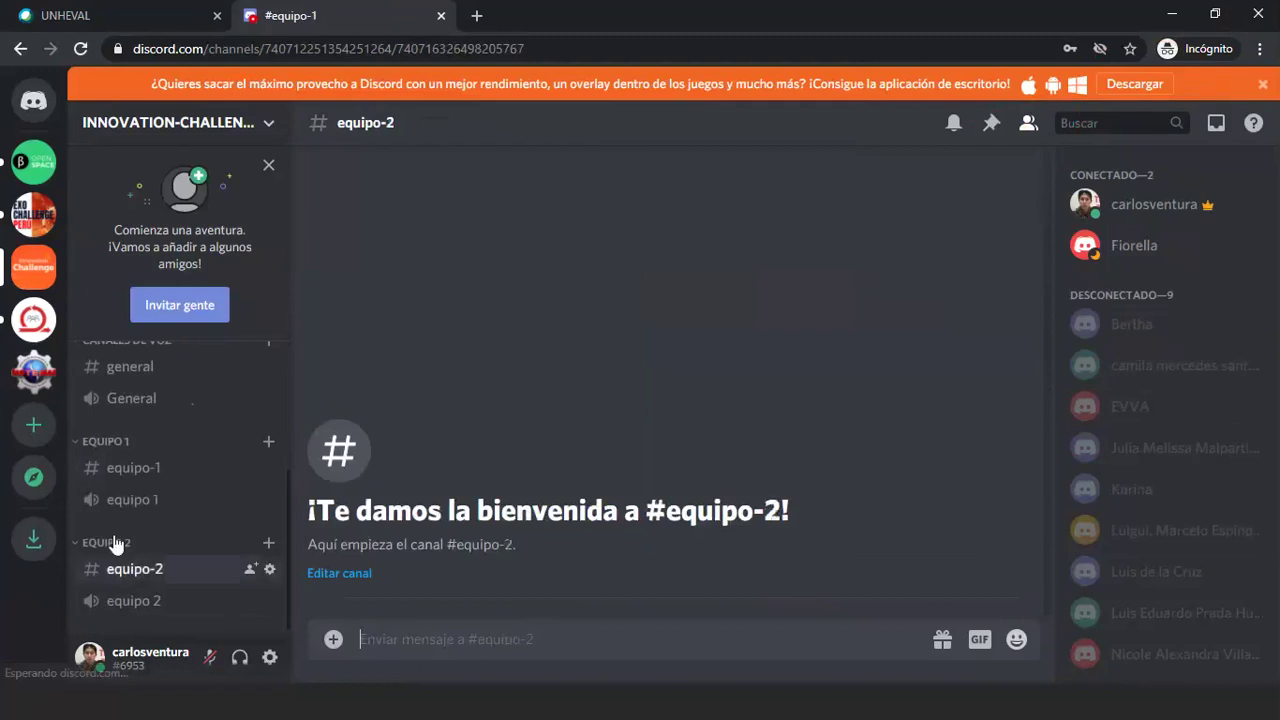
pyautogui.click(113, 476)
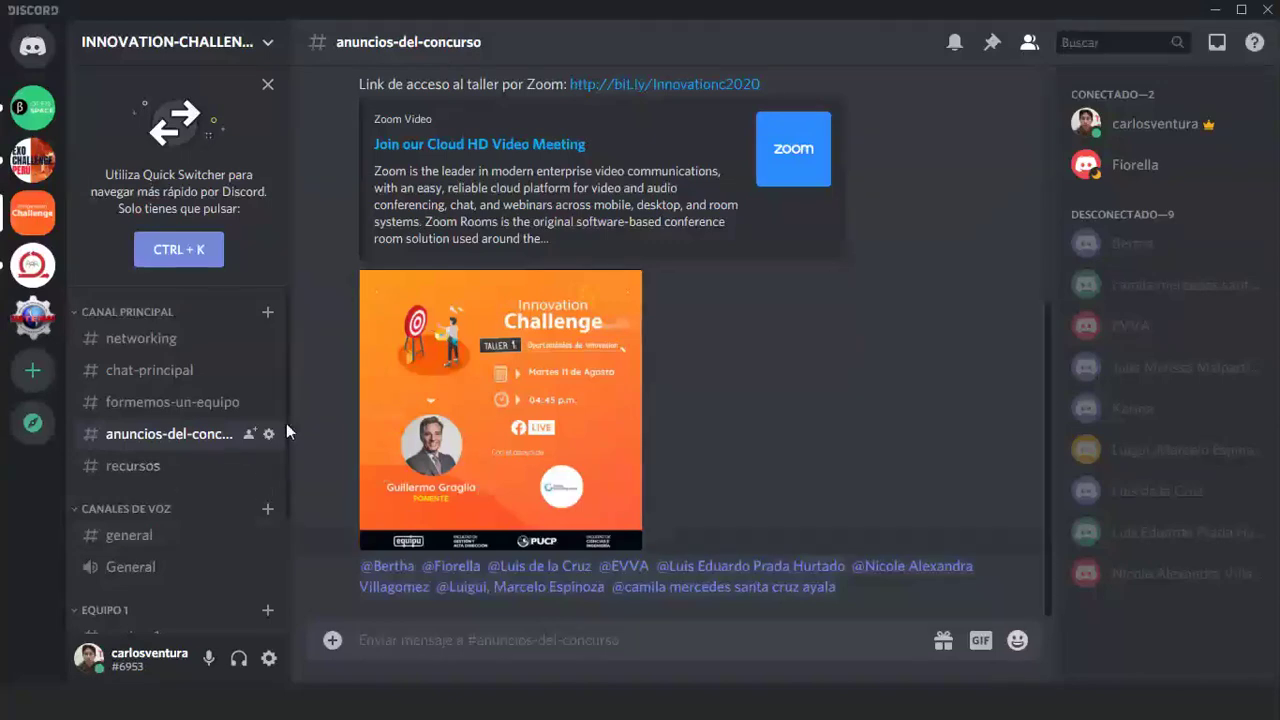
# Scroll the sidebar to the EQUIPO 2 category and connect to its equipo 2 voice channel.
pyautogui.scroll(-3, 286, 480)
pyautogui.scroll(3, 279, 446)
pyautogui.scroll(-4, 276, 463)
pyautogui.scroll(1, 265, 455)
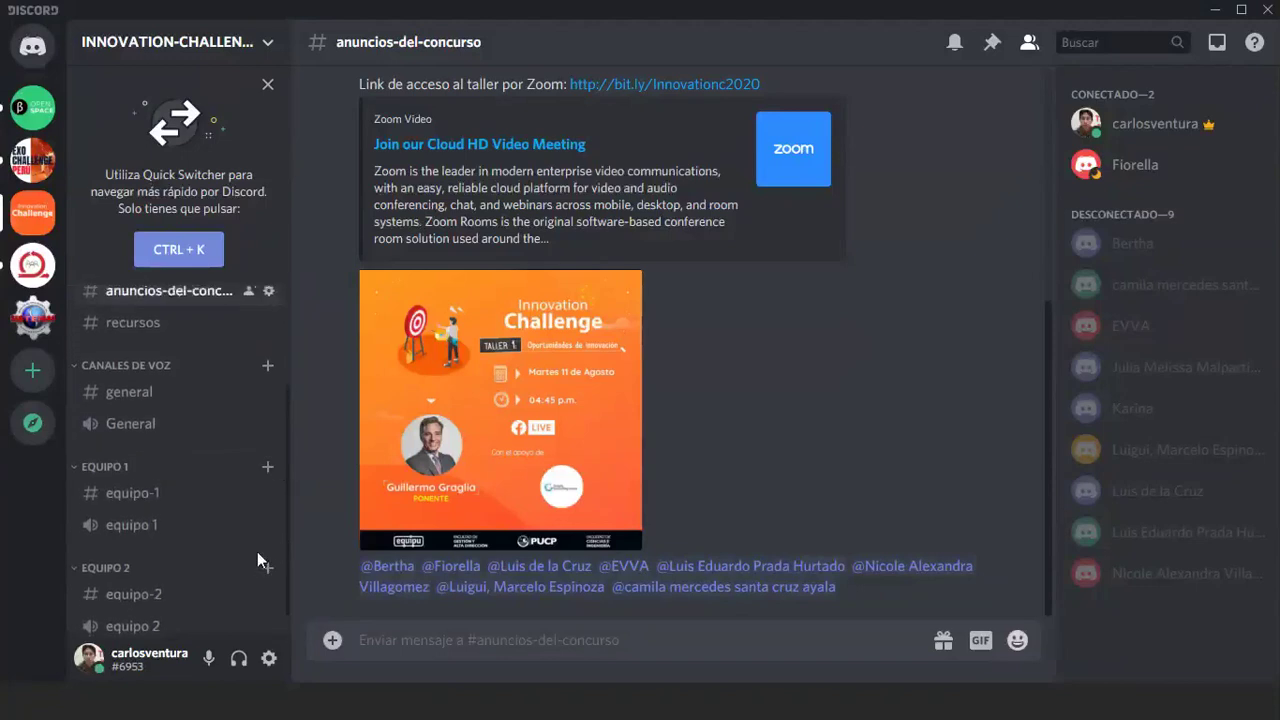
pyautogui.scroll(-1, 257, 551)
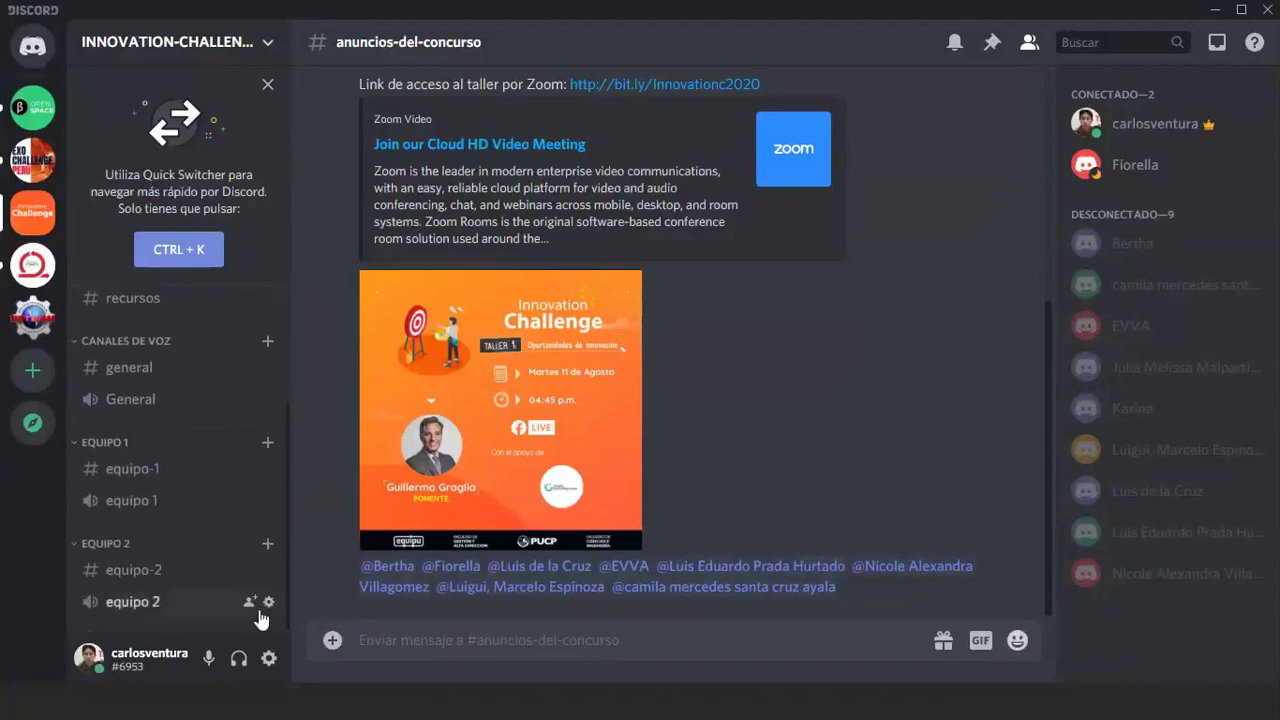
pyautogui.click(220, 604)
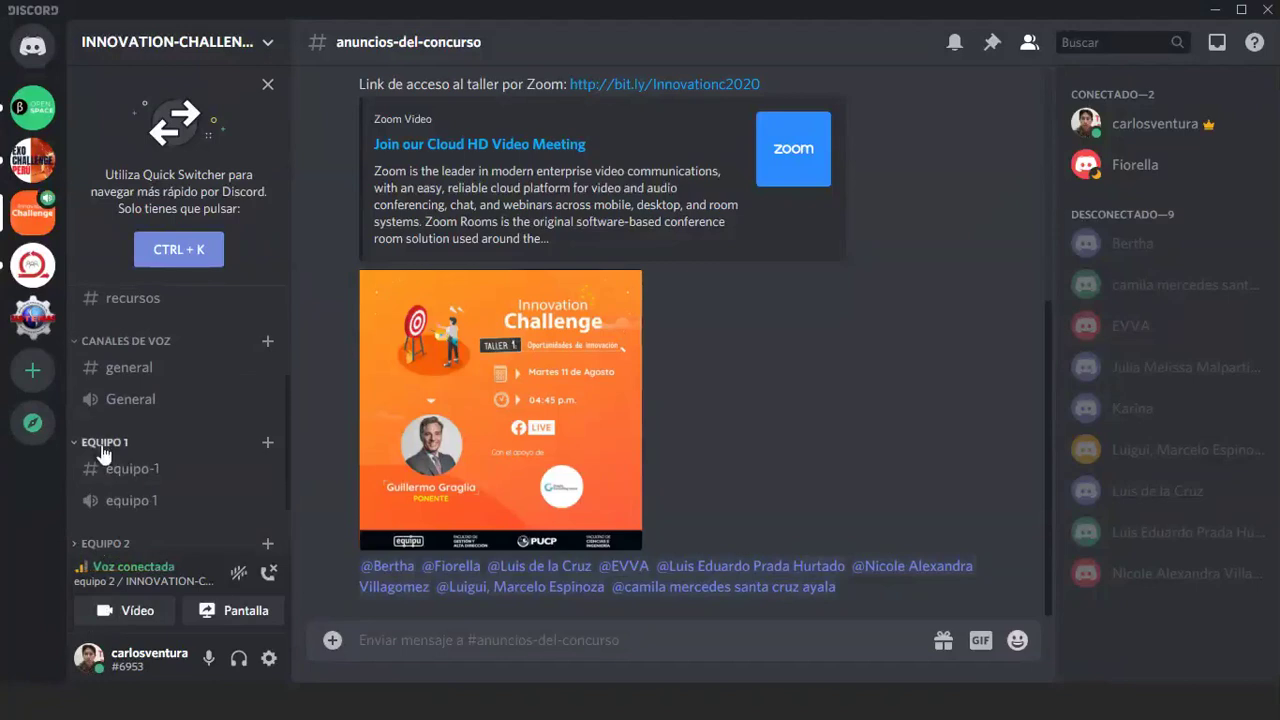
# Paste the copied roster image into #equipo-1, upload it, and preview it enlarged.
pyautogui.click(121, 472)
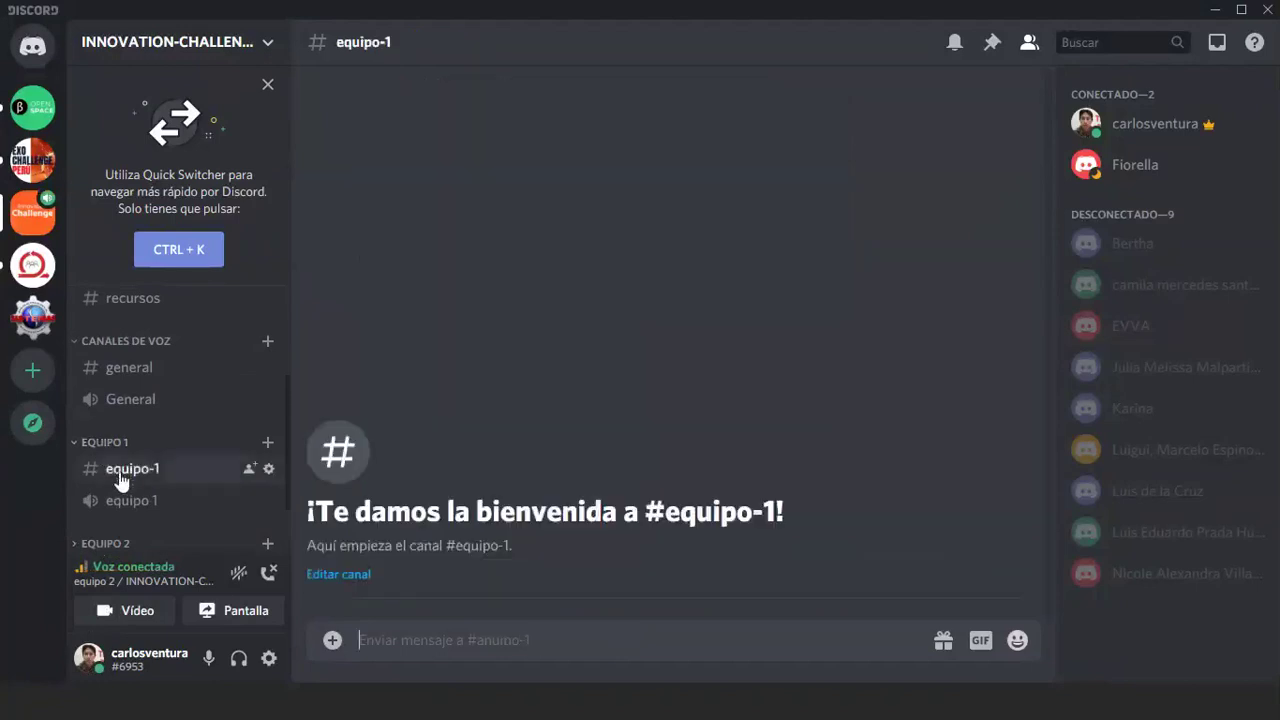
pyautogui.hotkey('ctrl', 'v')
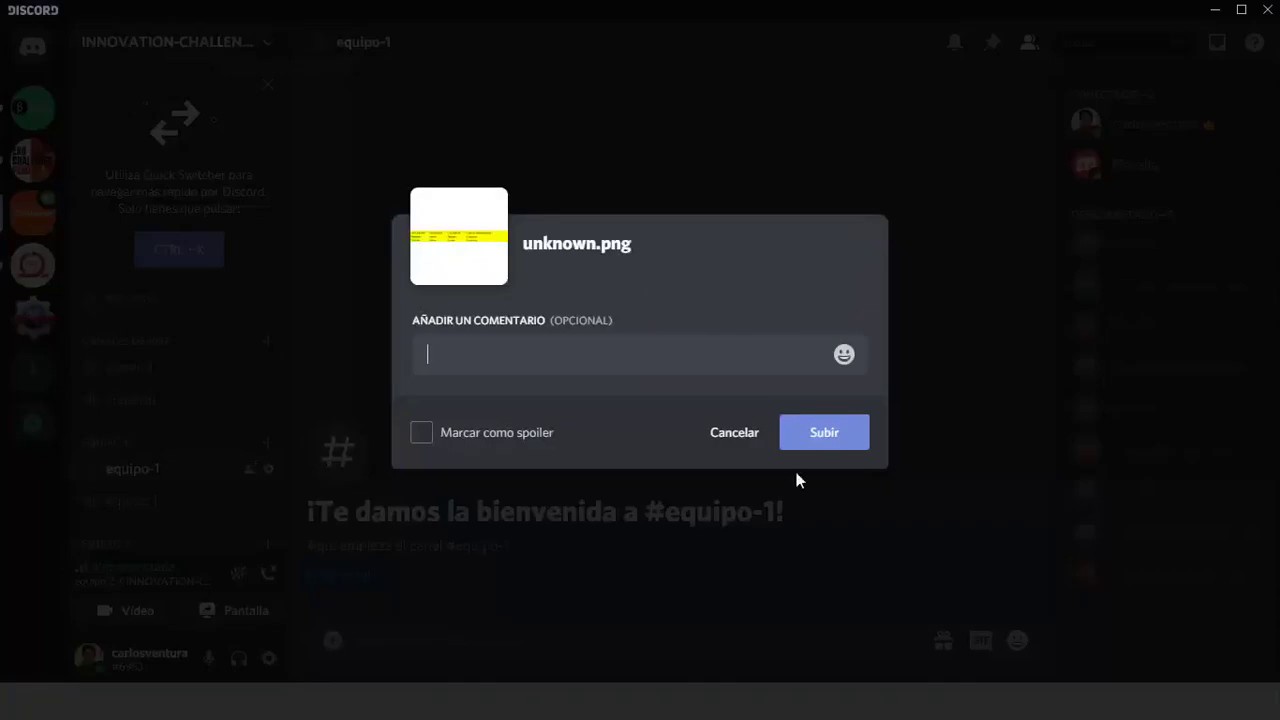
pyautogui.click(820, 436)
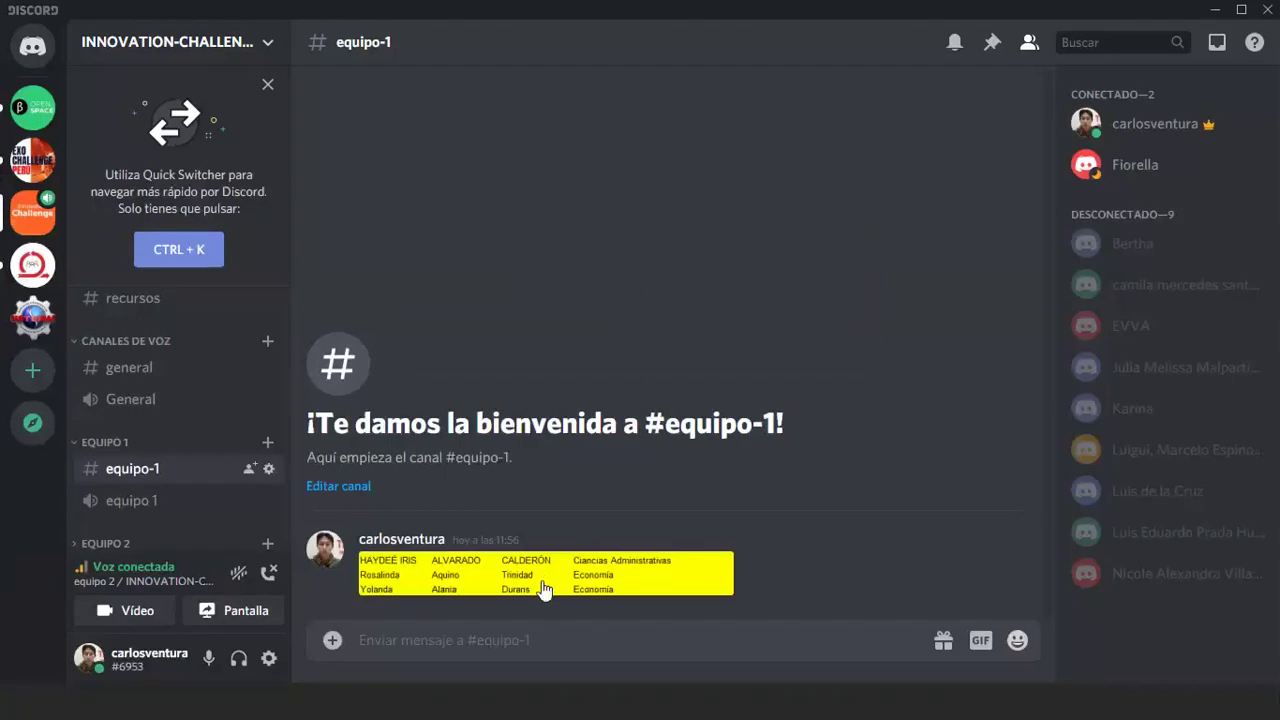
pyautogui.click(545, 583)
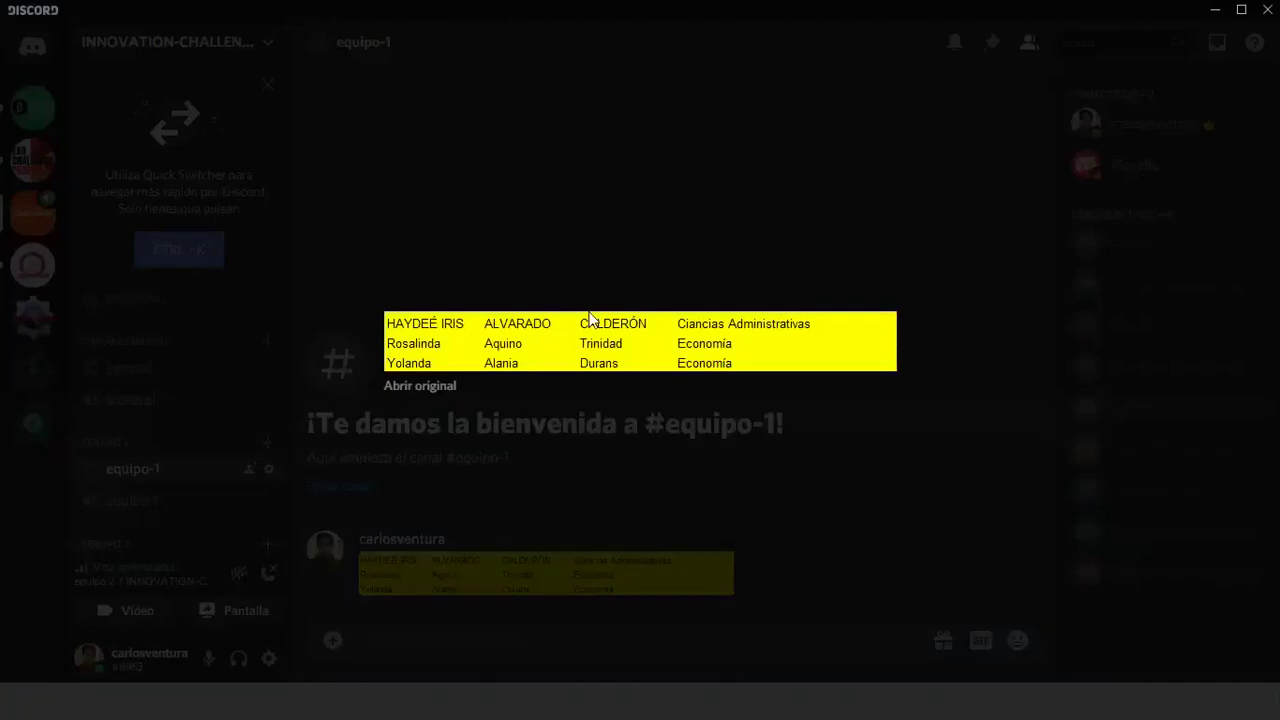
pyautogui.click(667, 511)
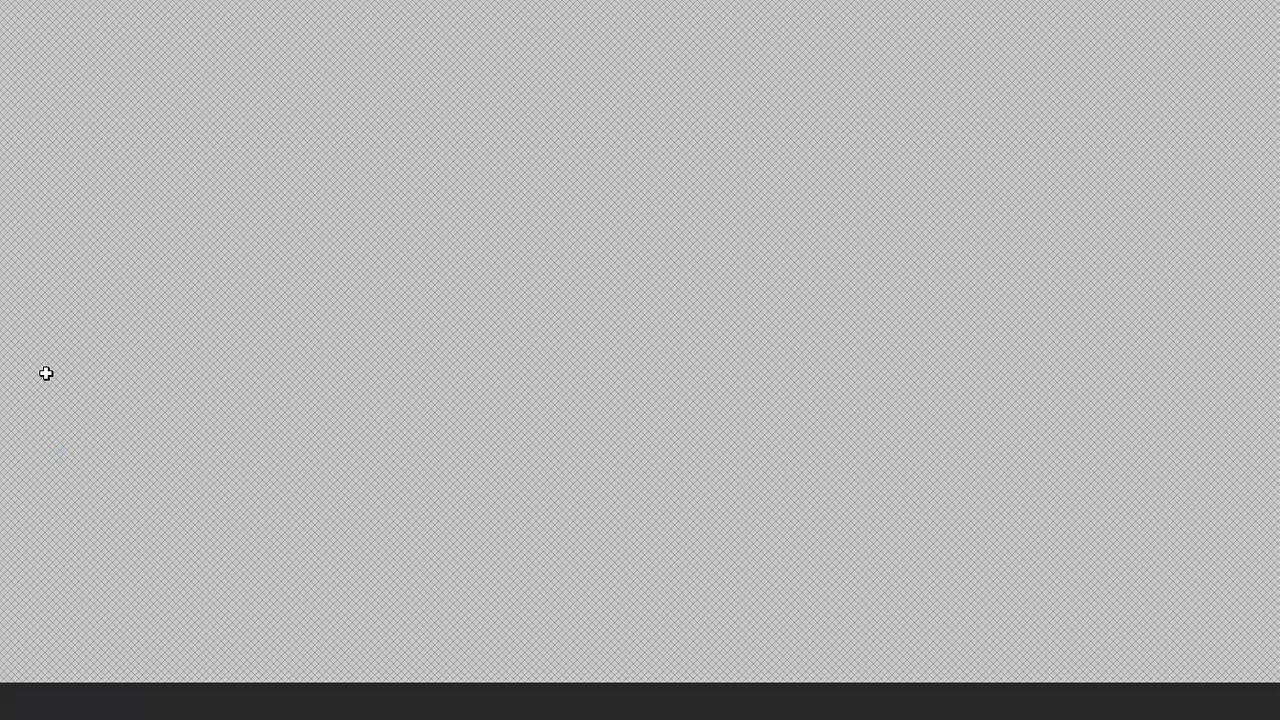
# Paste the copied EQUIPO 2 roster image into #equipo-2 and upload it.
pyautogui.click(890, 702)
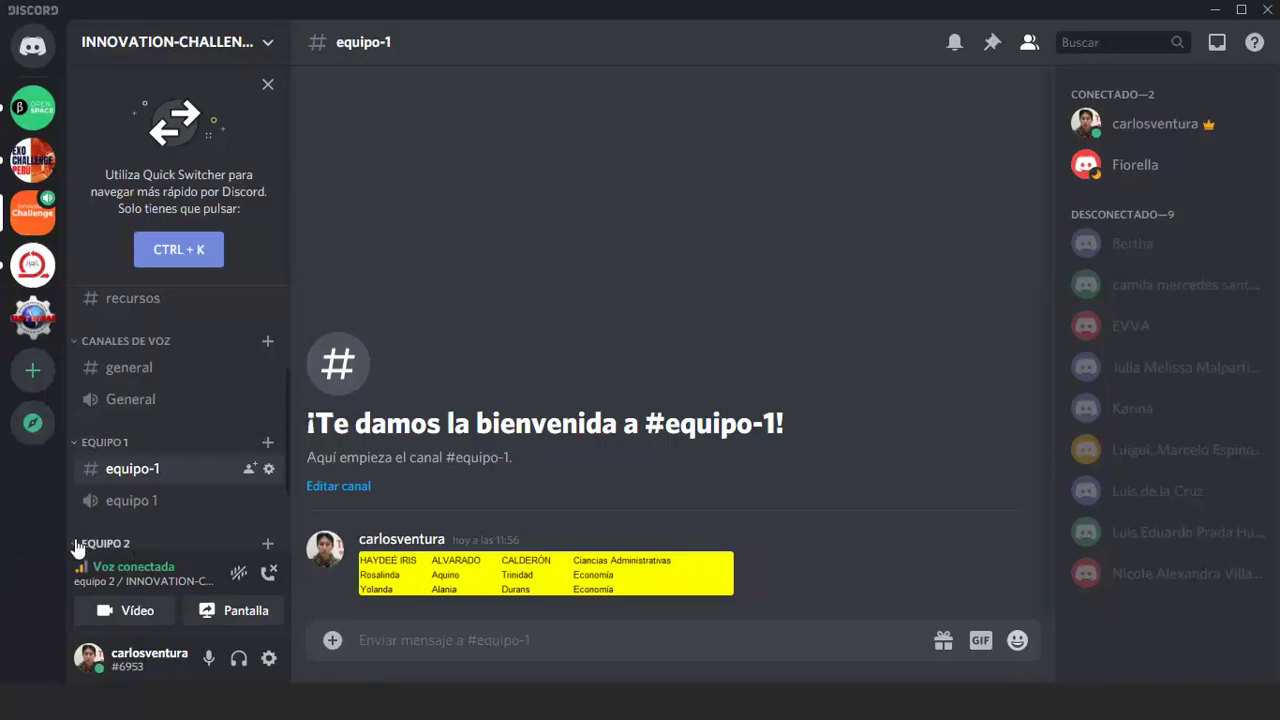
pyautogui.scroll(-2, 289, 392)
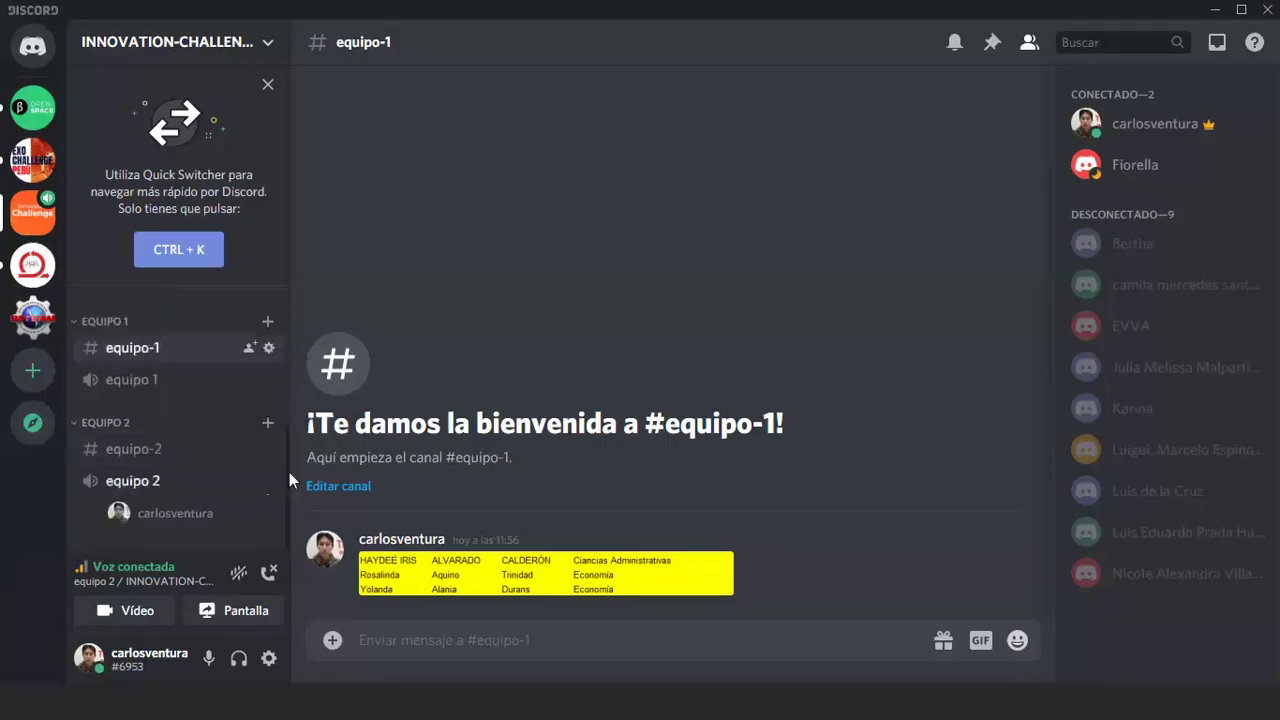
pyautogui.click(140, 452)
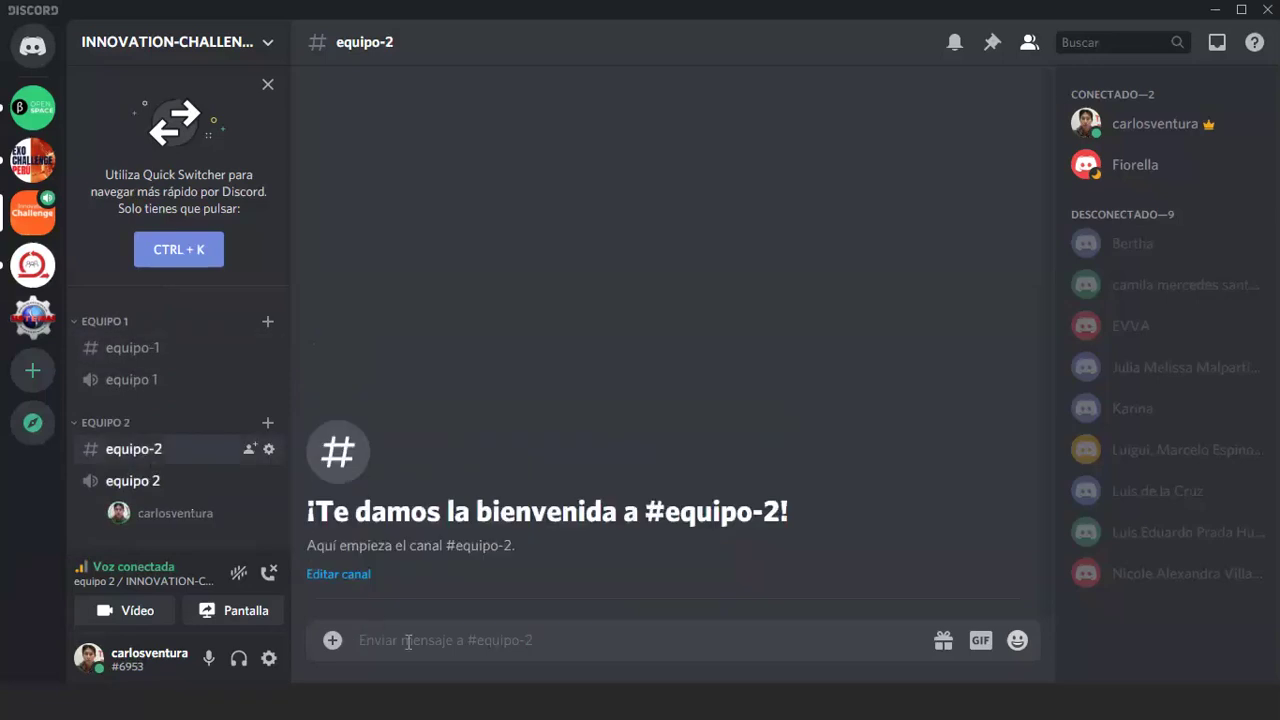
pyautogui.hotkey('ctrl', 'v')
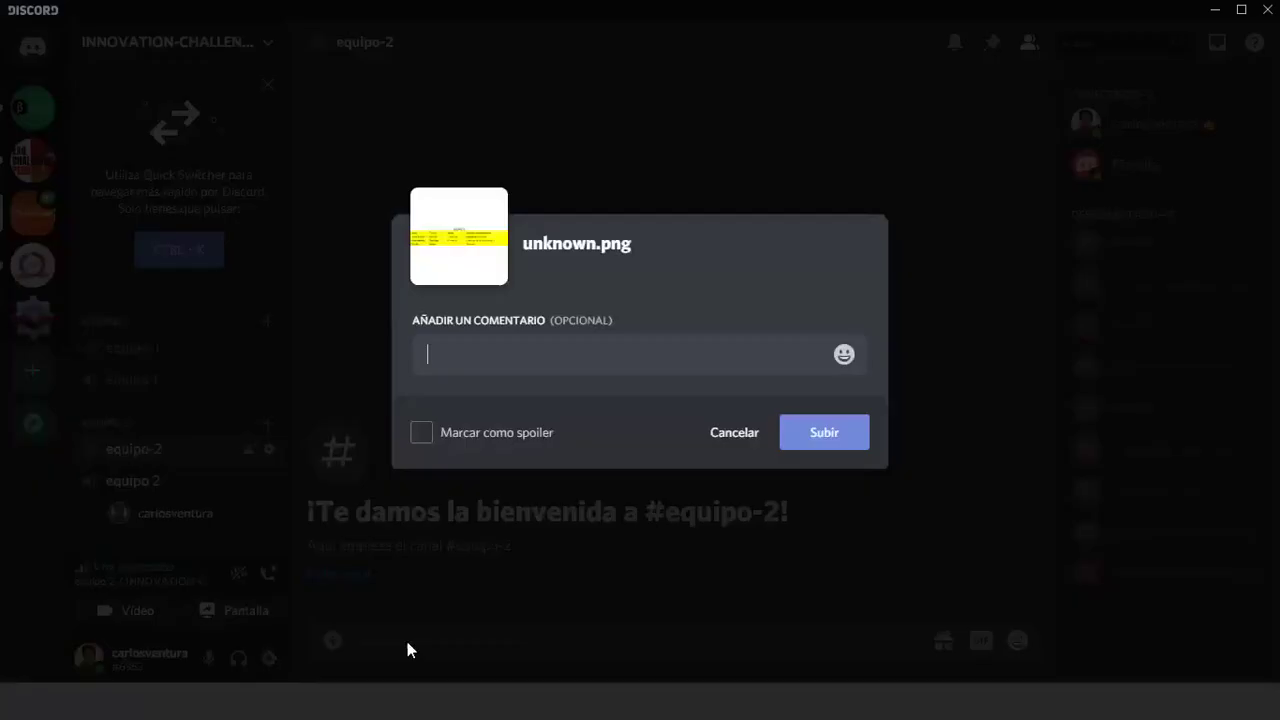
pyautogui.click(826, 434)
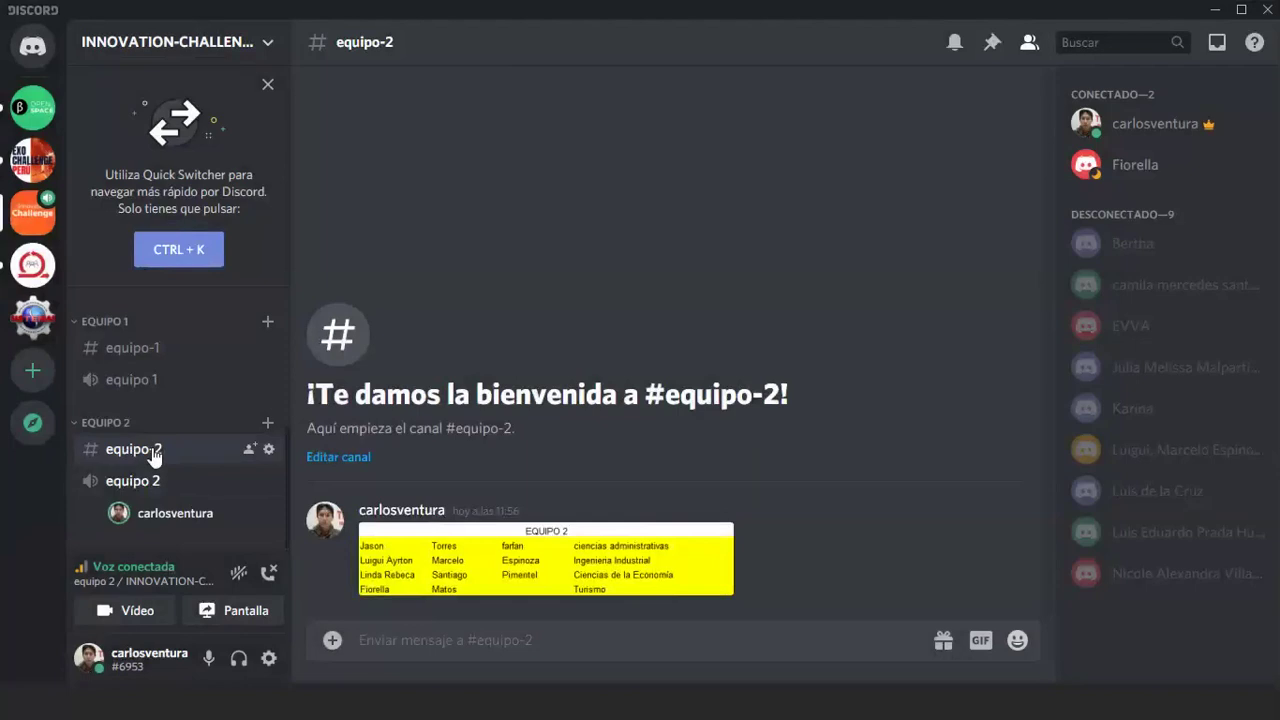
# Send the message 'Hola' in #equipo-2.
pyautogui.click(431, 640)
pyautogui.write('Hola')
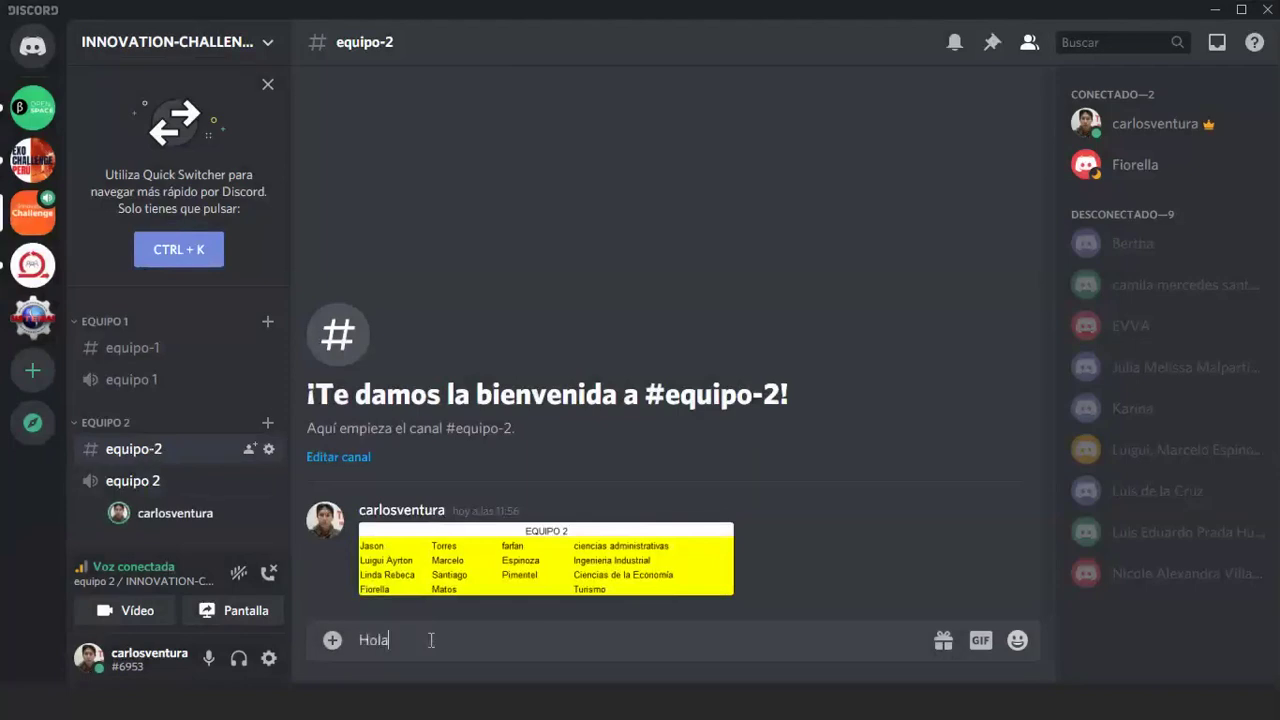
pyautogui.press('Return')
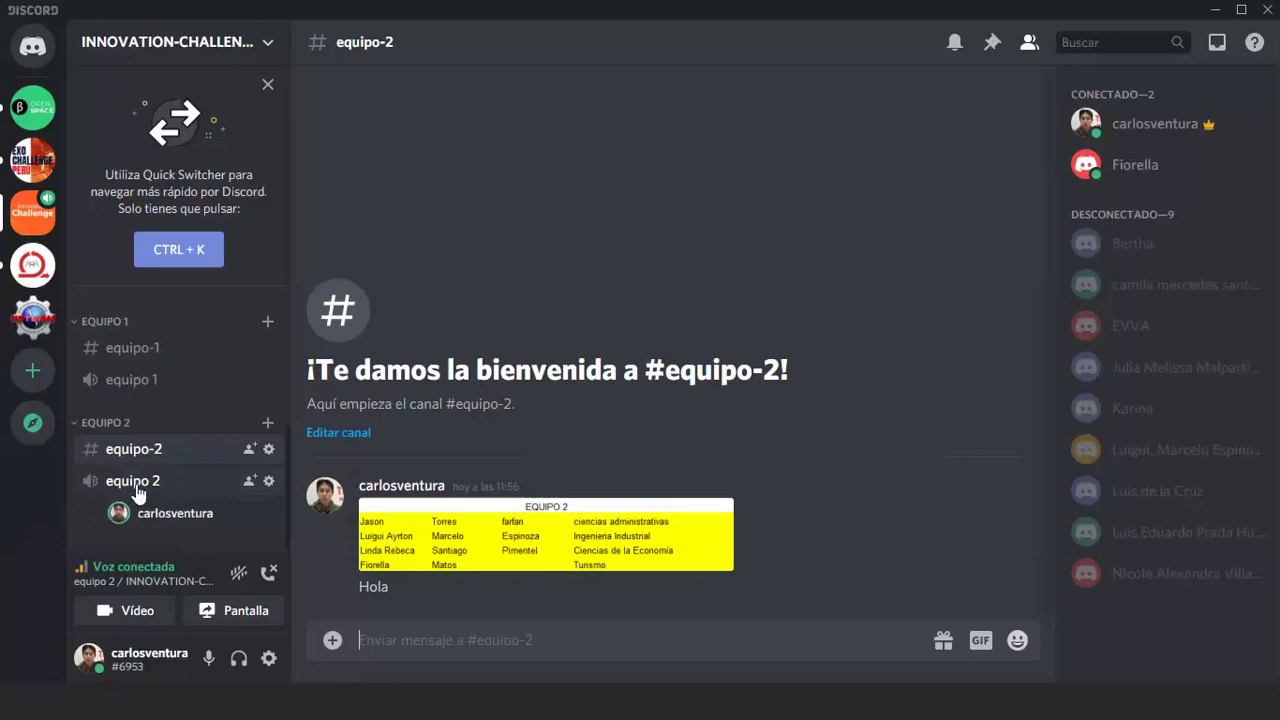
# In the equipo 2 call, search friends in the invitation dialog, close it, and disconnect.
pyautogui.click(133, 482)
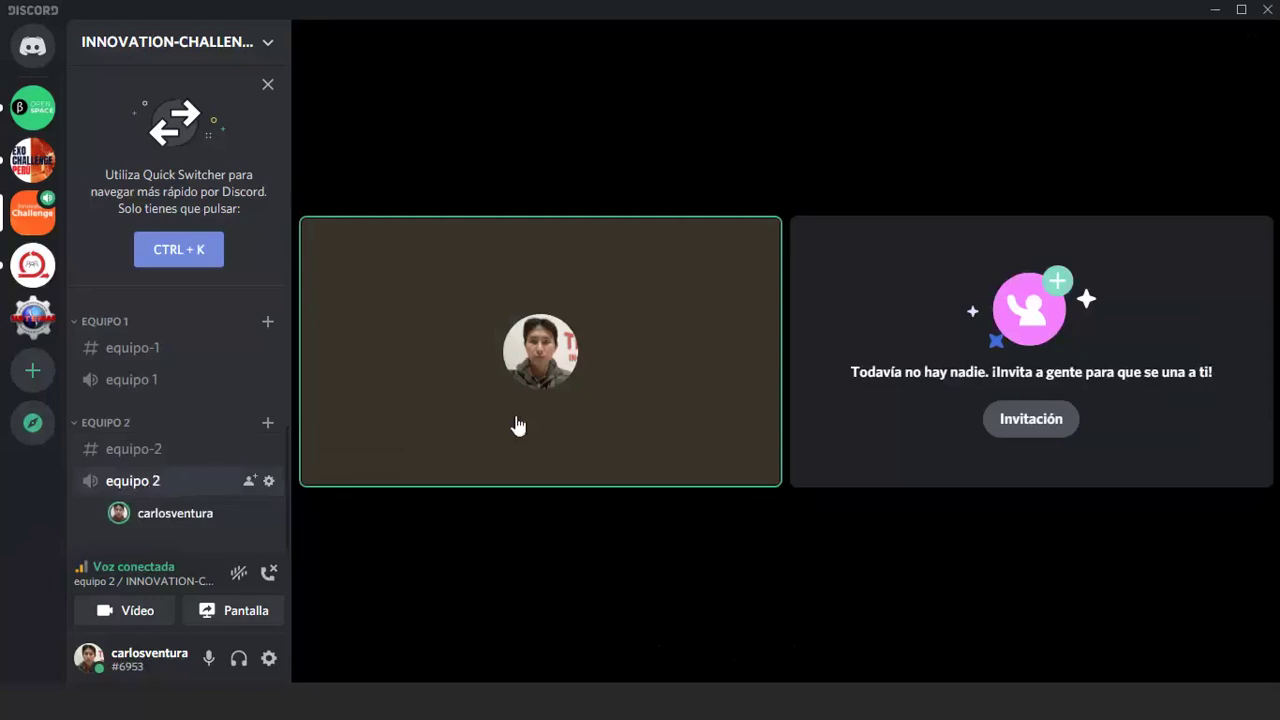
pyautogui.click(1006, 424)
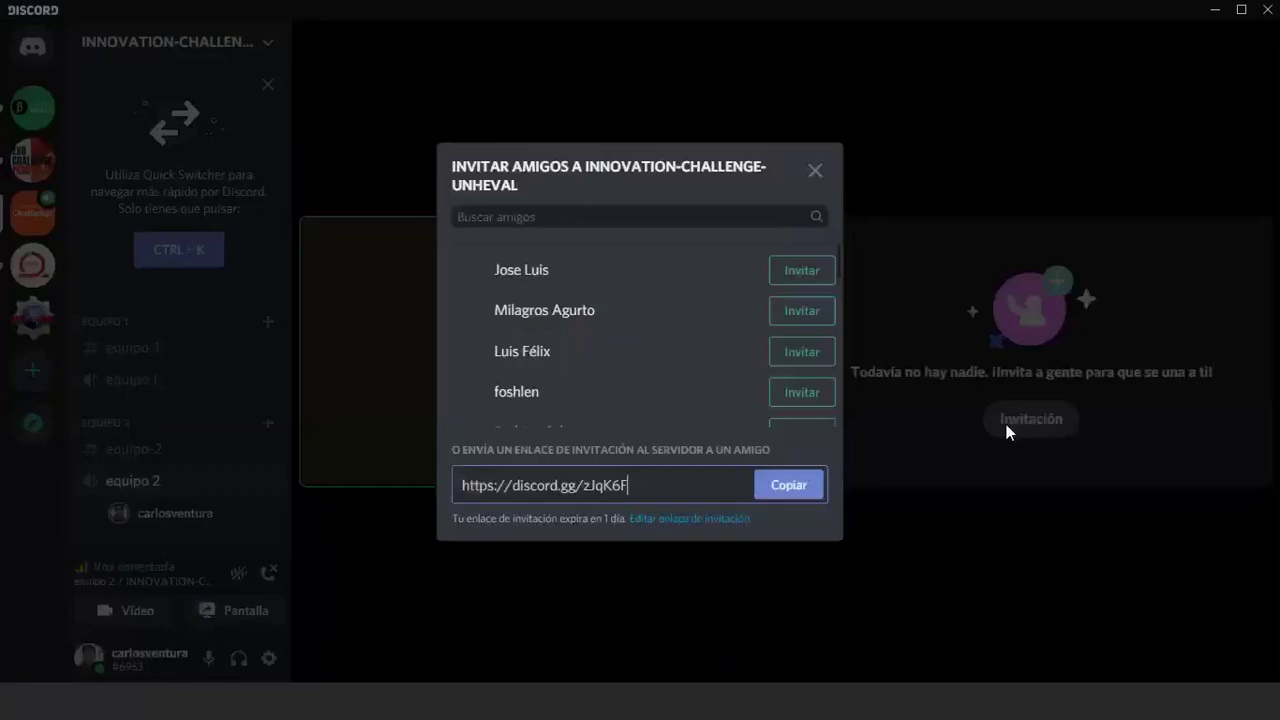
pyautogui.click(617, 212)
pyautogui.write('Fioll')
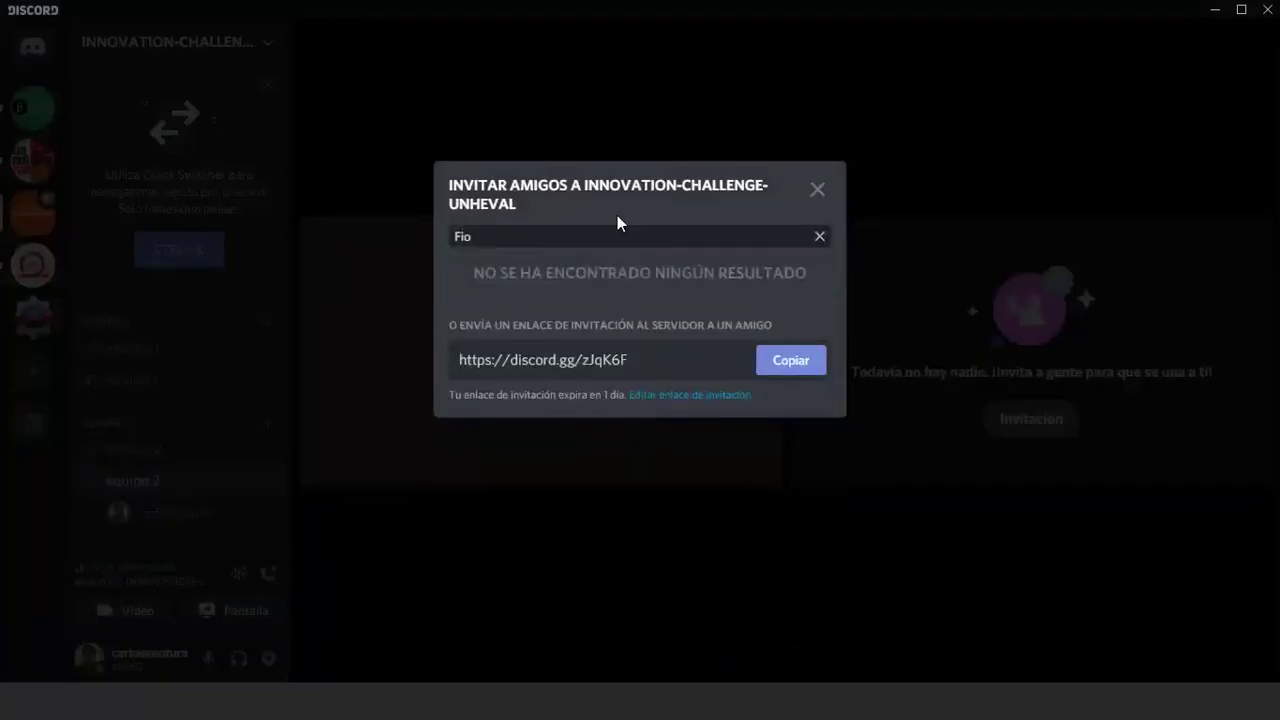
pyautogui.click(817, 189)
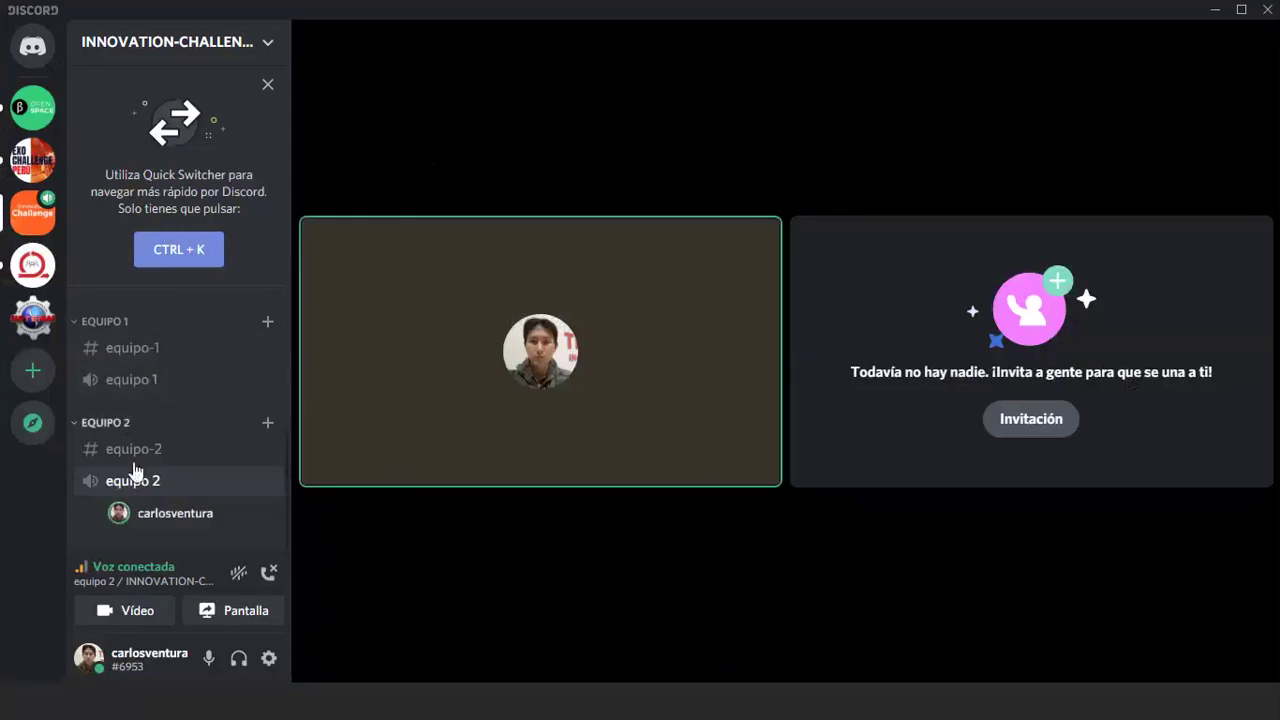
pyautogui.moveTo(454, 531)
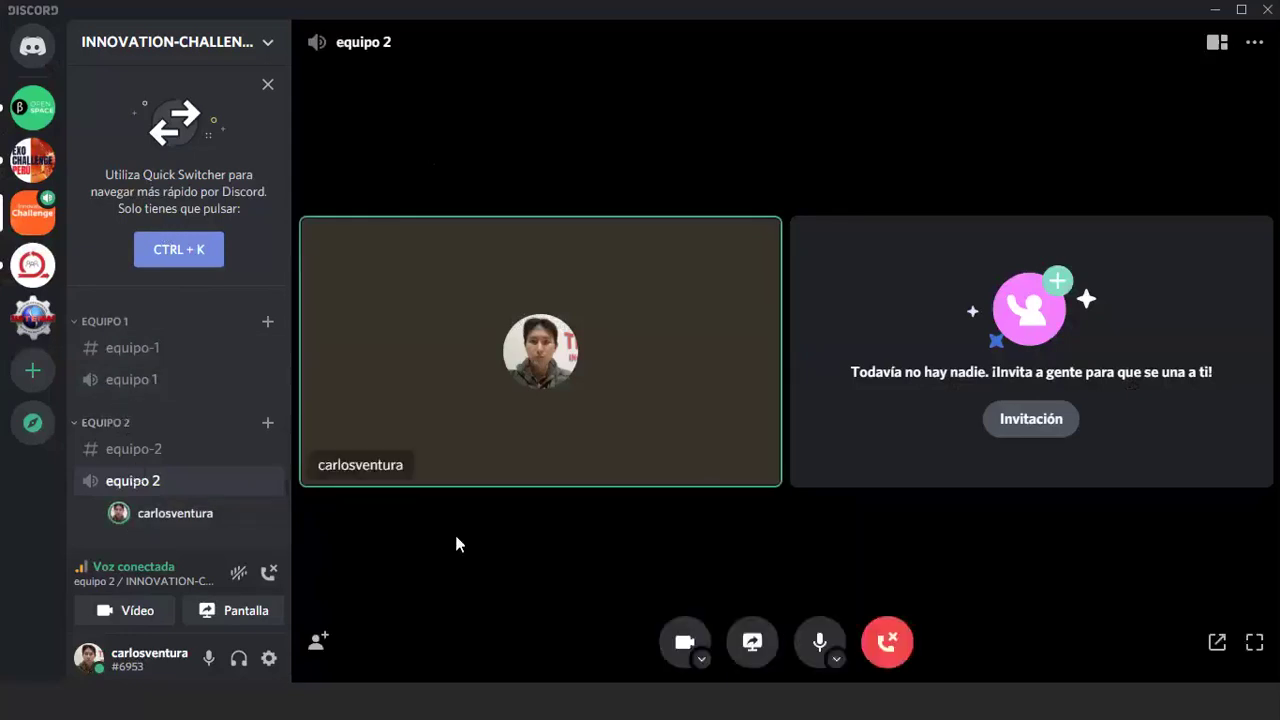
pyautogui.click(887, 645)
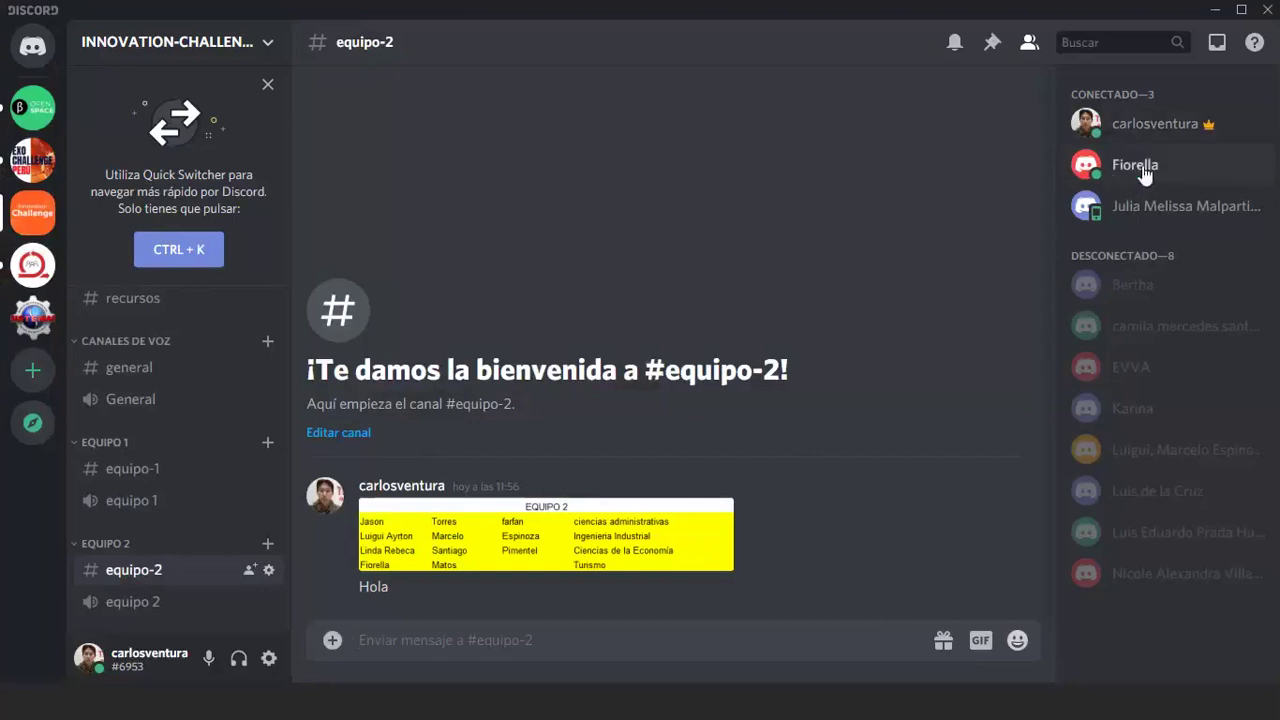
# View one online member's profile, close it, then open another member's right-click actions menu.
pyautogui.click(1143, 167)
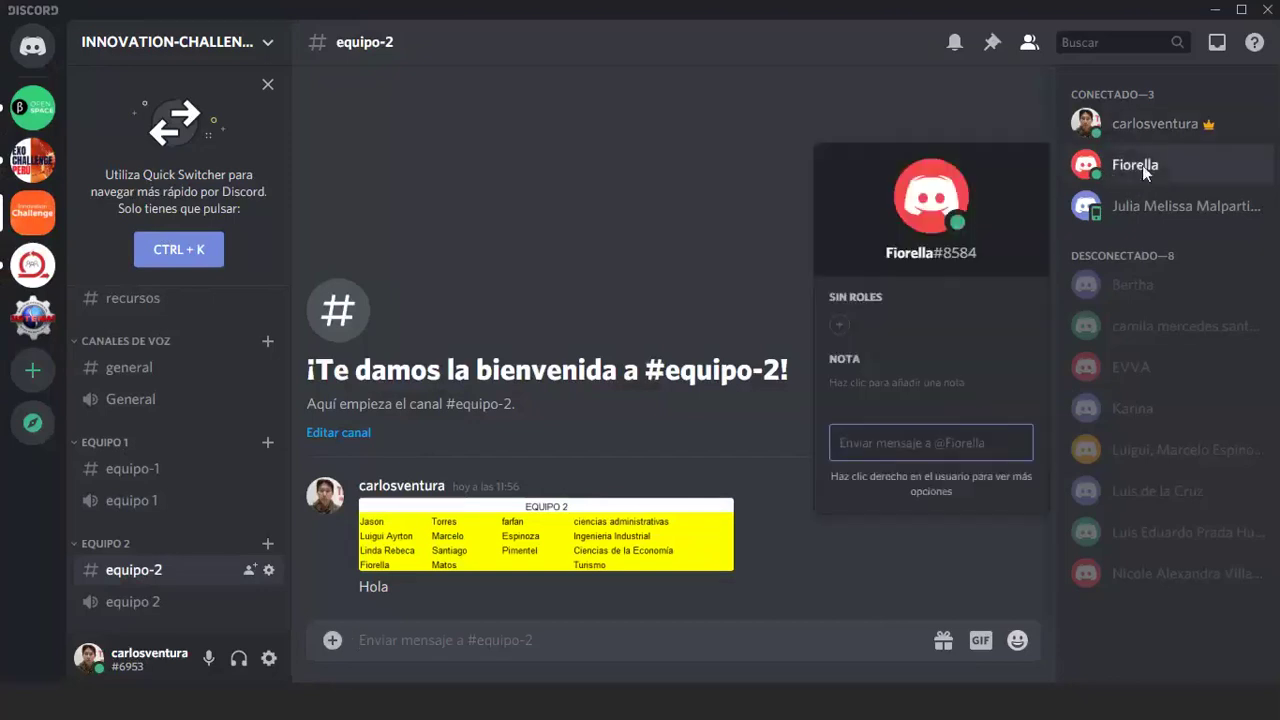
pyautogui.click(925, 128)
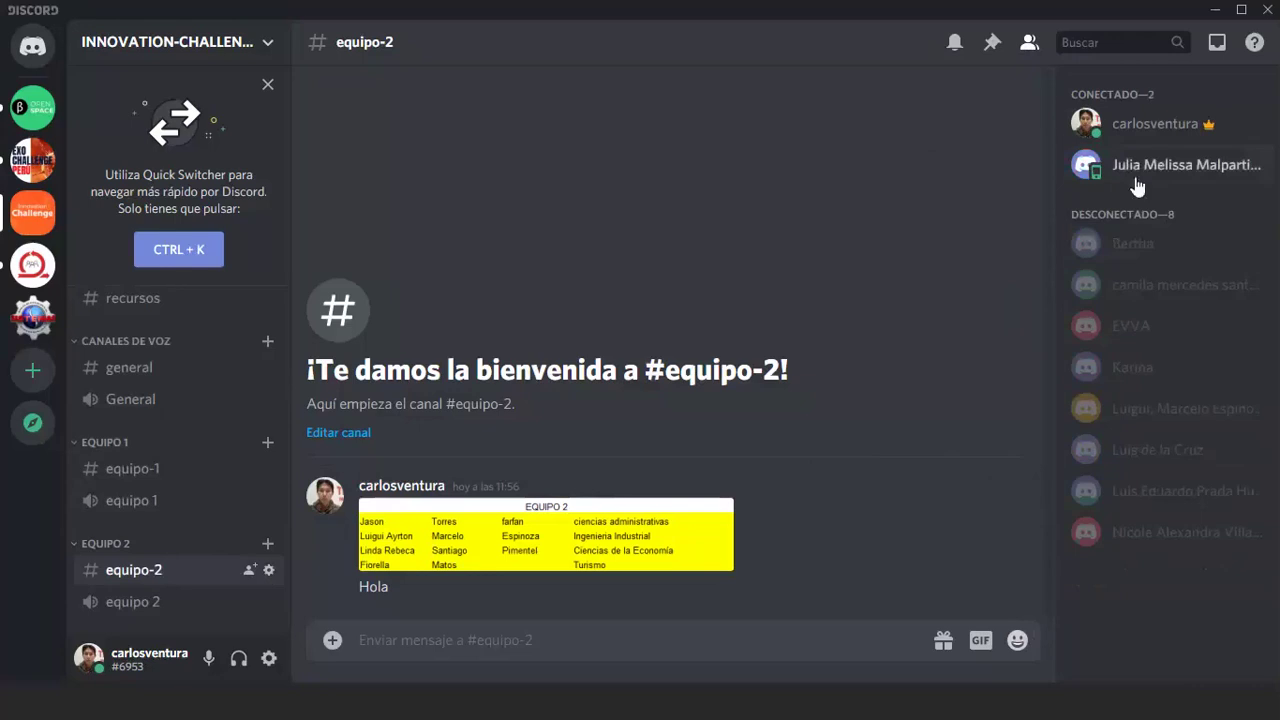
pyautogui.rightClick(1138, 179)
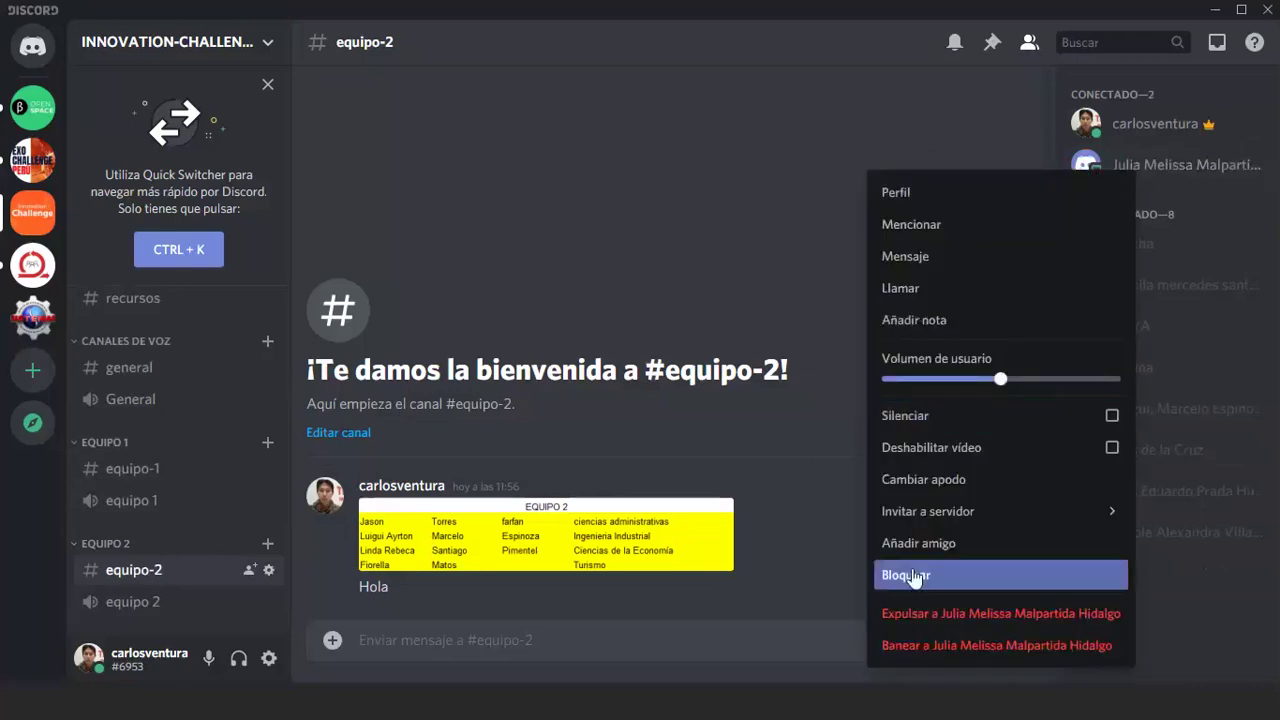
pyautogui.moveTo(913, 503)
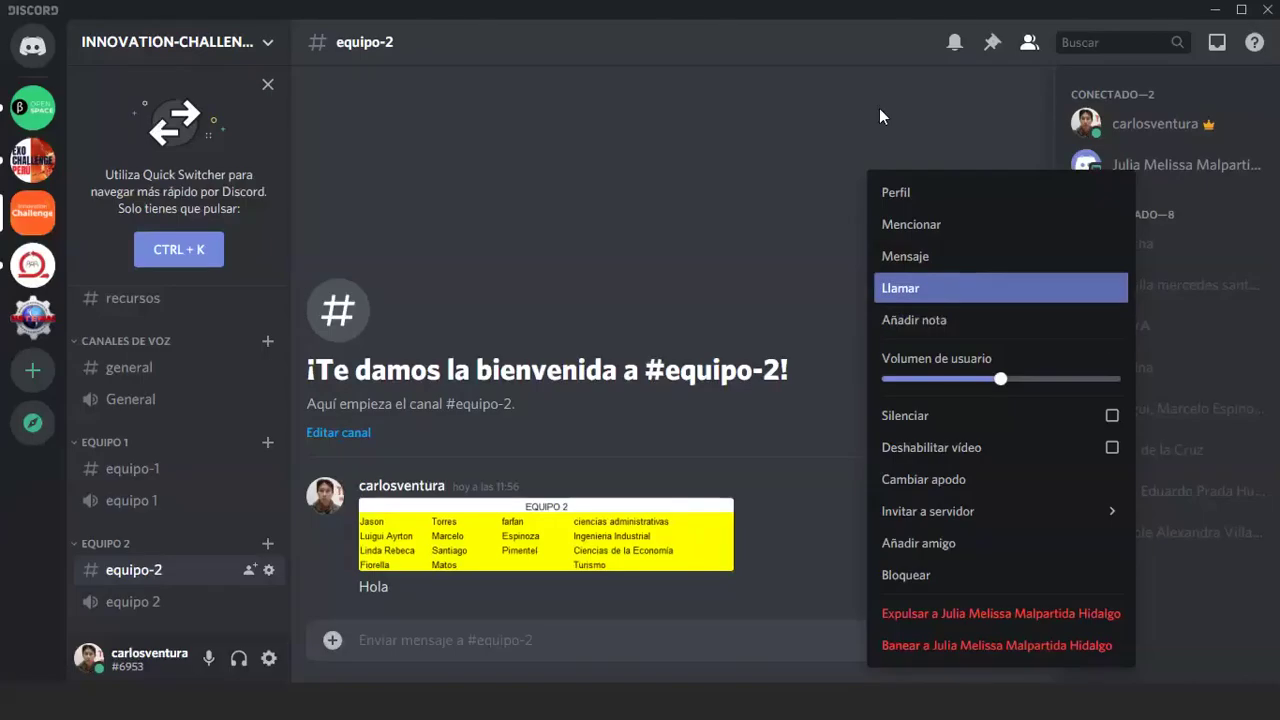
pyautogui.click(879, 108)
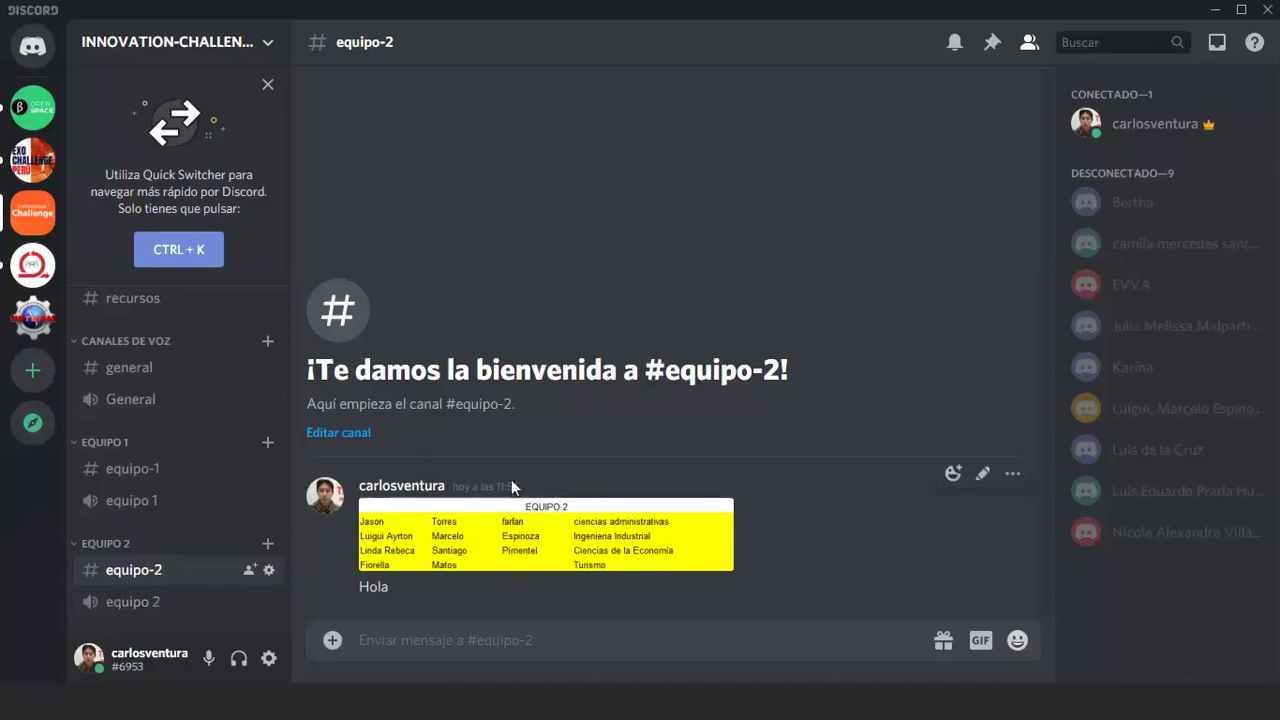
# Join the equipo 2 voice channel and bring up its call view.
pyautogui.click(126, 602)
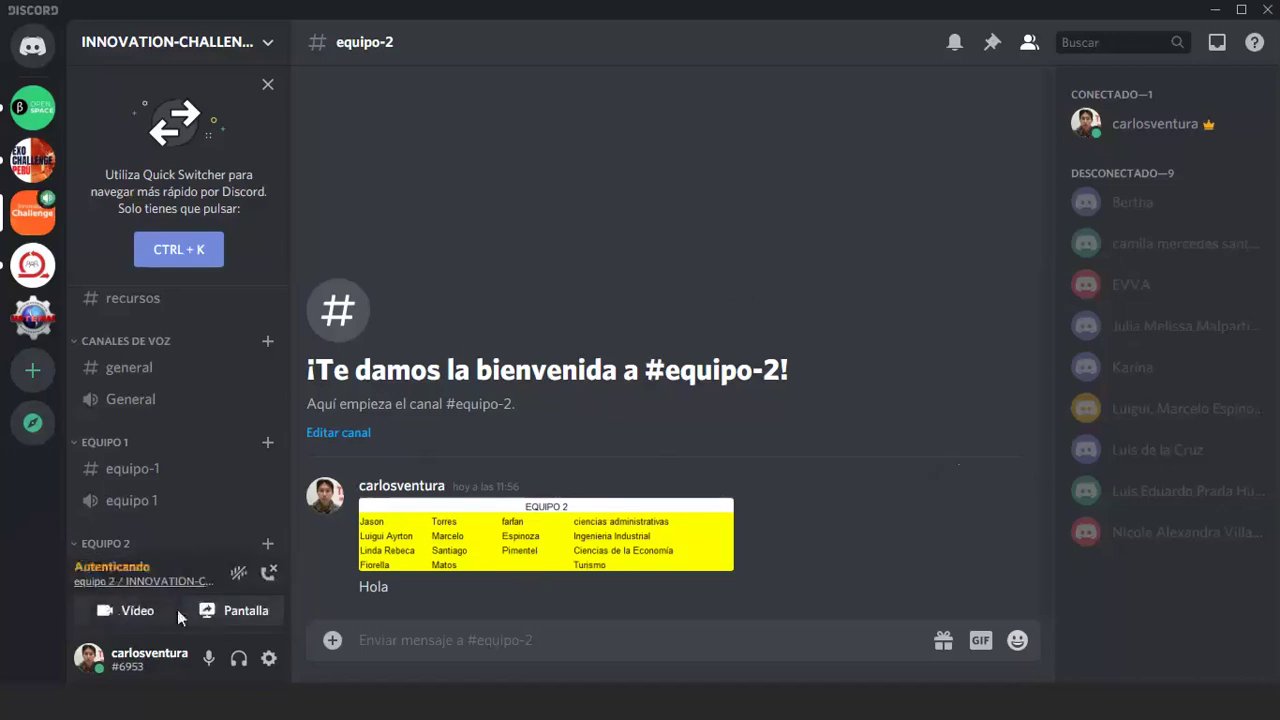
pyautogui.click(123, 577)
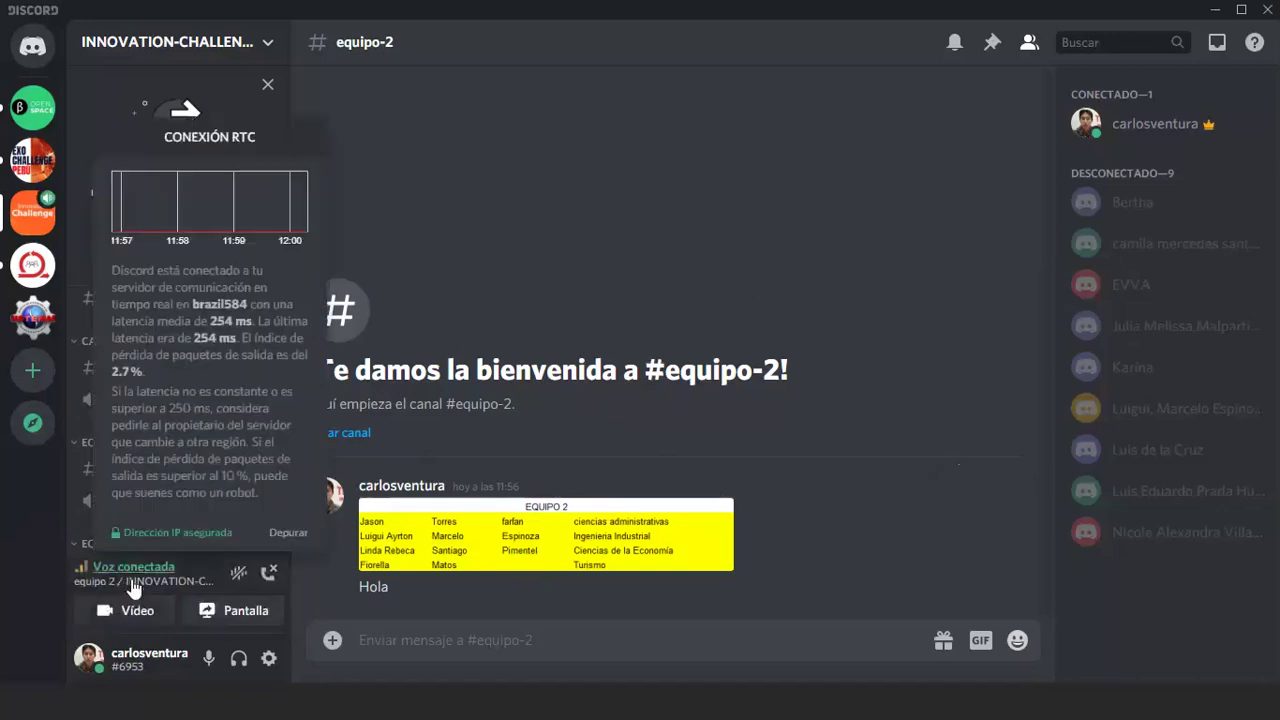
pyautogui.click(102, 581)
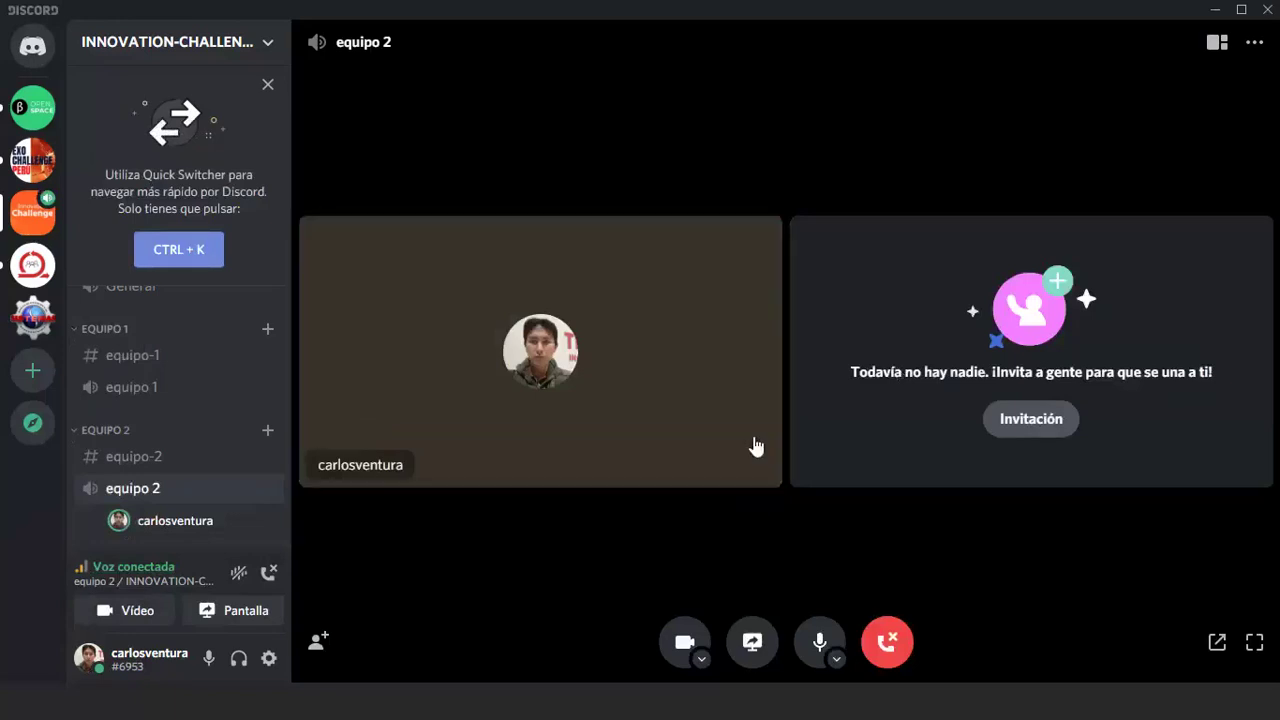
# Turn the camera on and off, mute and unmute the microphone, then disconnect from the call.
pyautogui.click(685, 645)
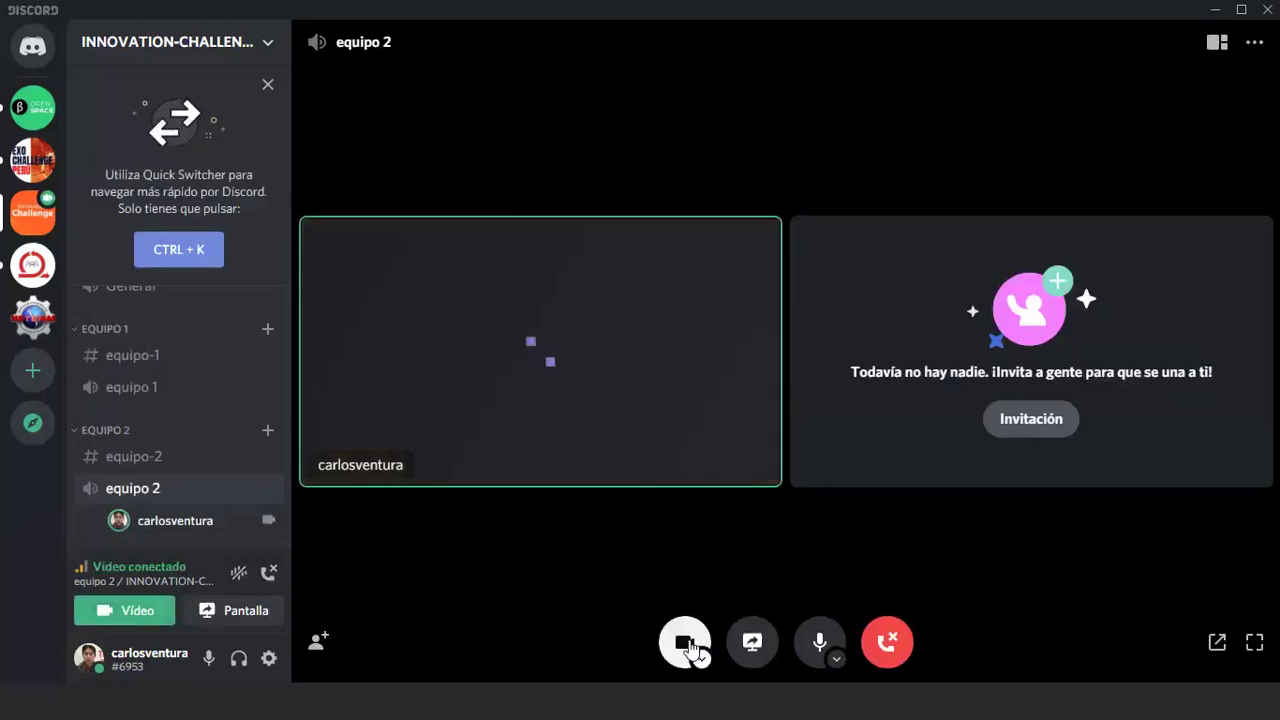
pyautogui.click(685, 645)
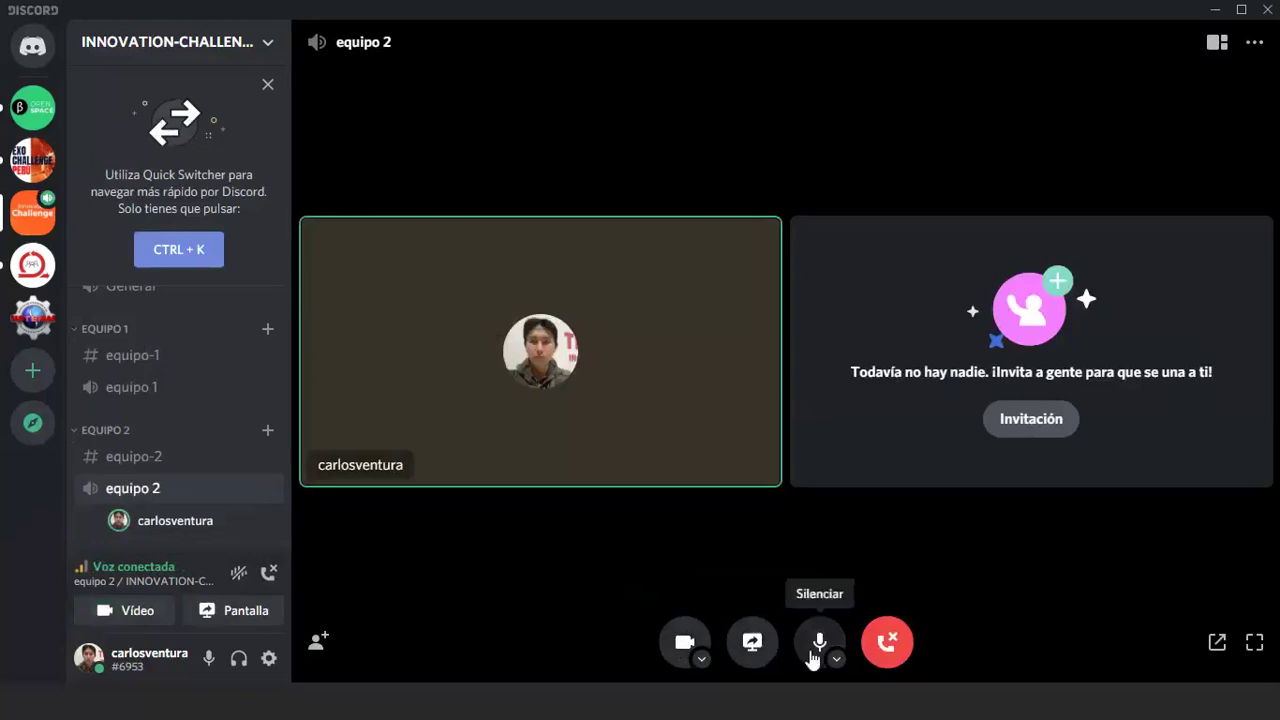
pyautogui.click(815, 657)
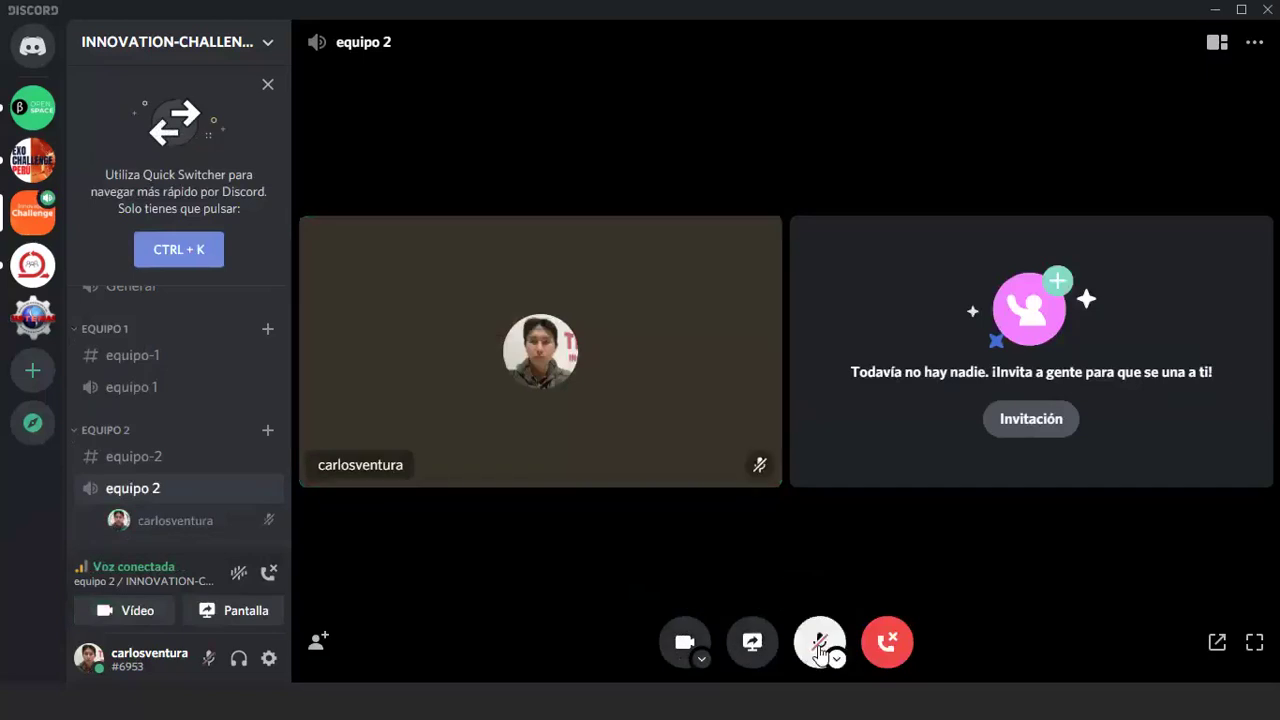
pyautogui.click(820, 650)
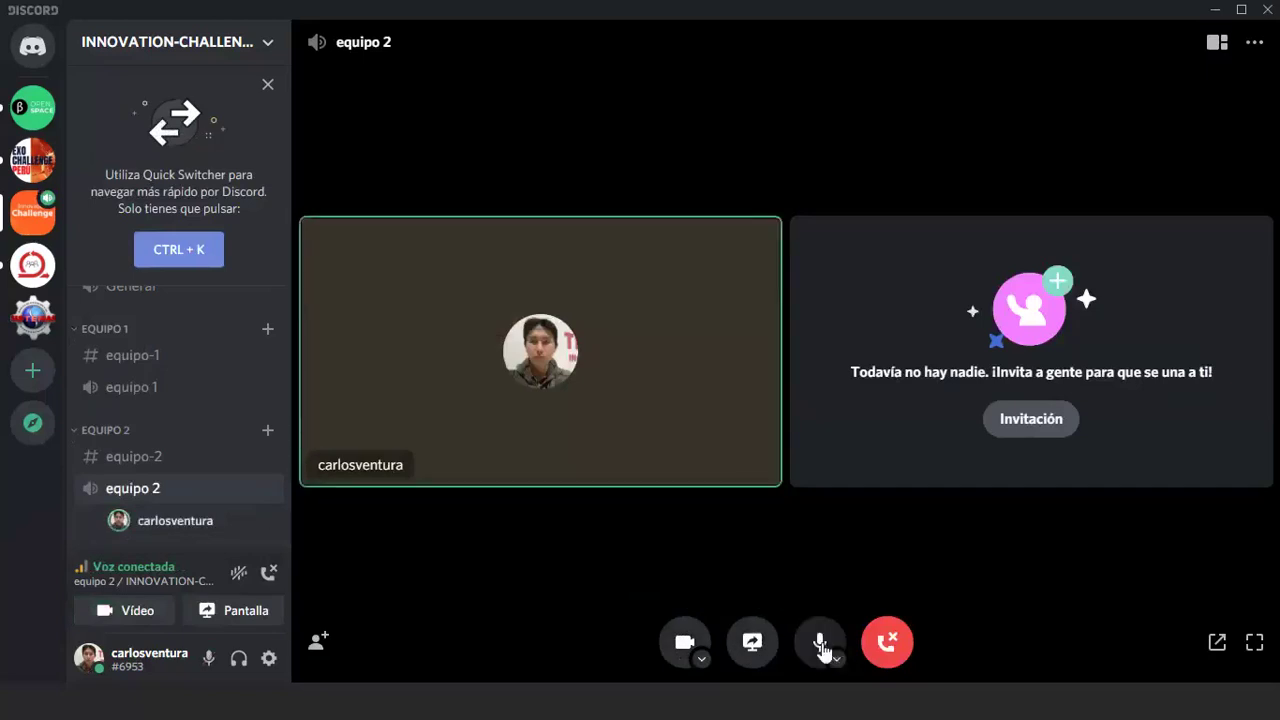
pyautogui.click(889, 648)
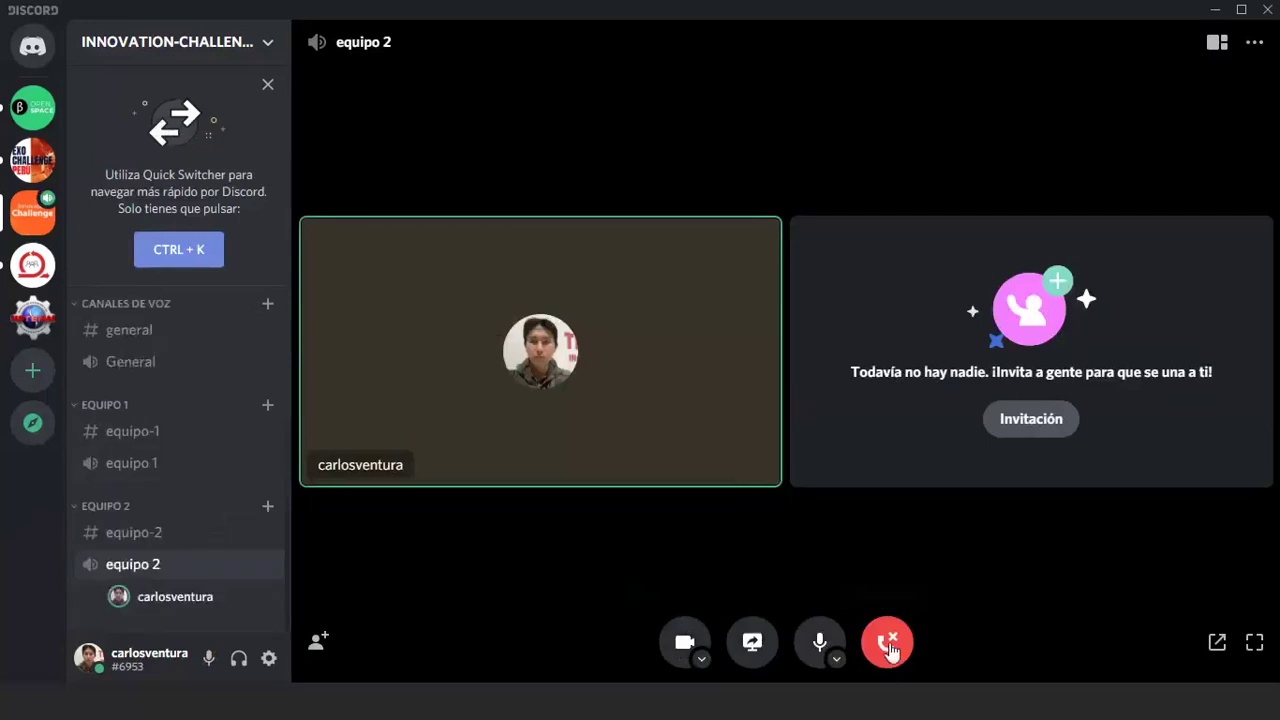
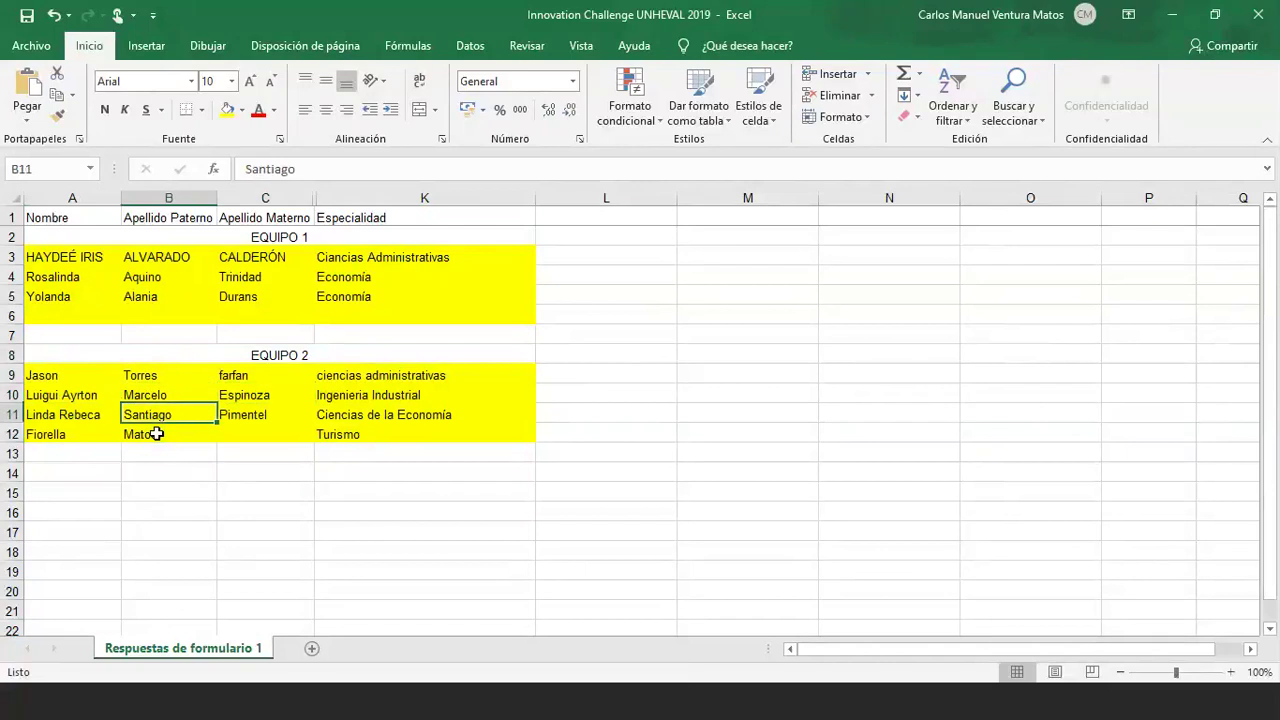
# Select A4:K5, the last two EQUIPO 1 member rows with specialty Economía.
pyautogui.press('Down')
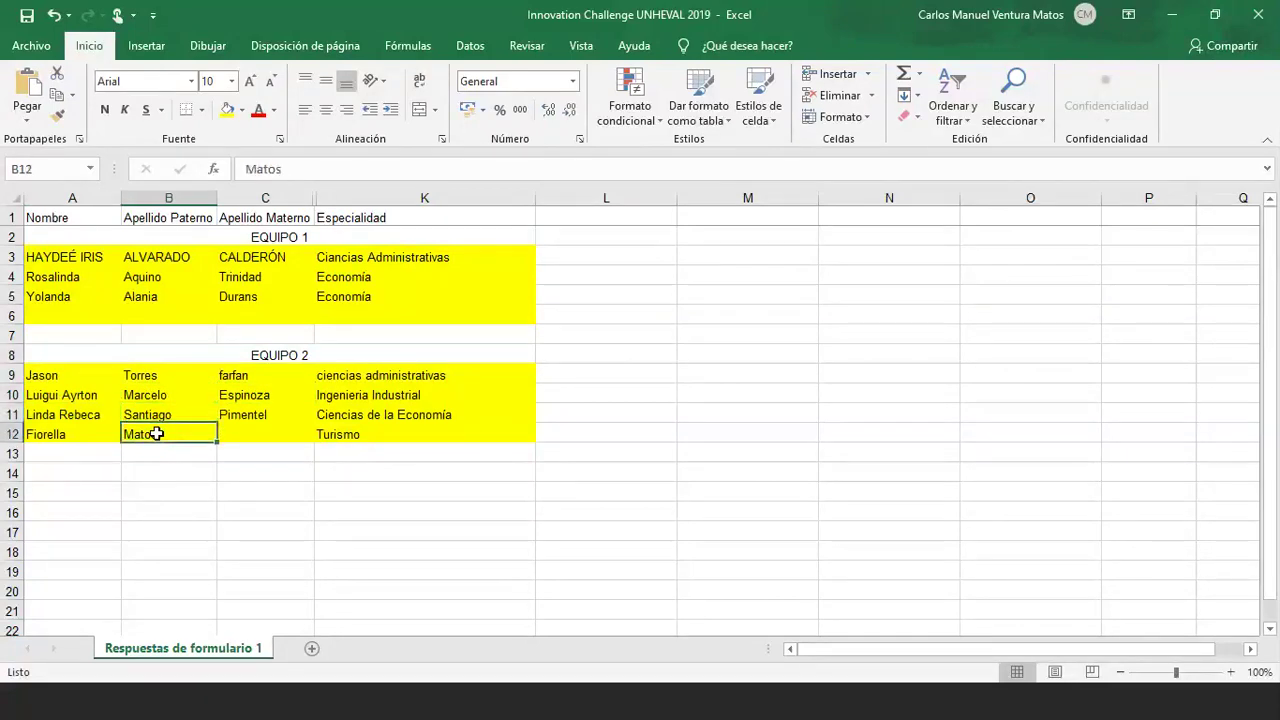
pyautogui.press('Up')
pyautogui.press('Up')
pyautogui.press('Up')
pyautogui.press('Up')
pyautogui.press('Up')
pyautogui.press('Up')
pyautogui.press('Up')
pyautogui.press('Up')
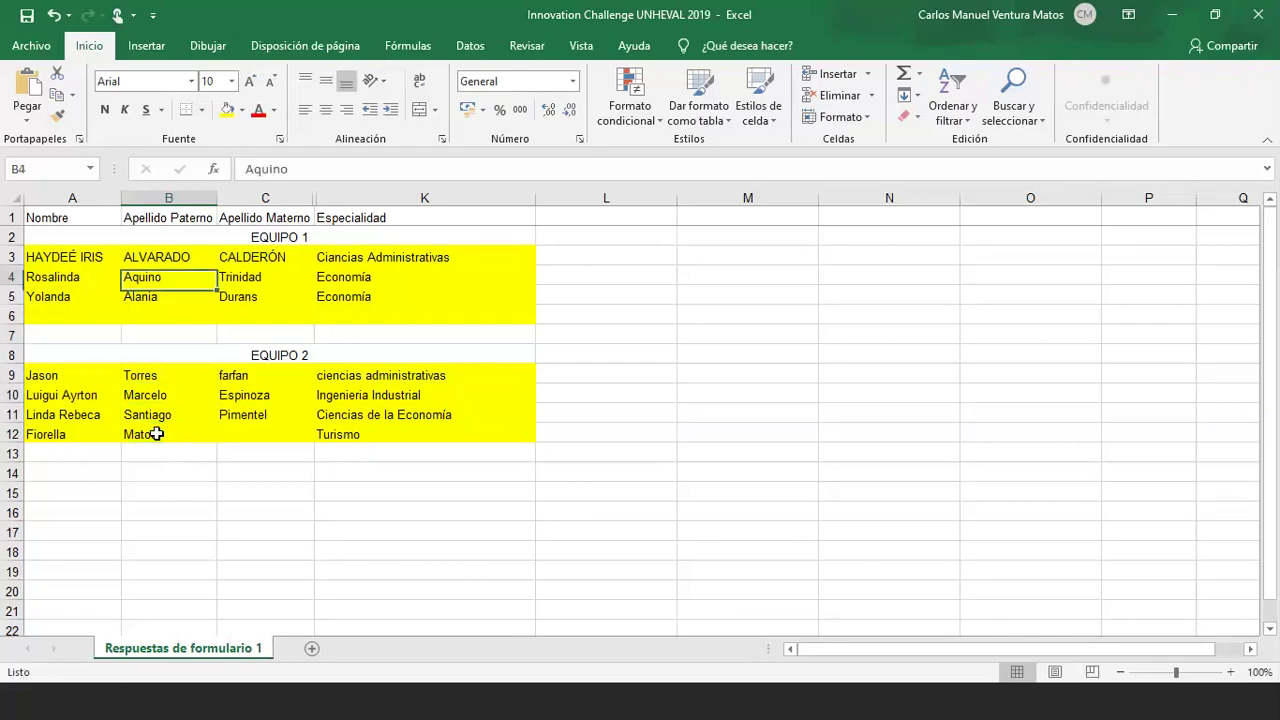
pyautogui.press('Up')
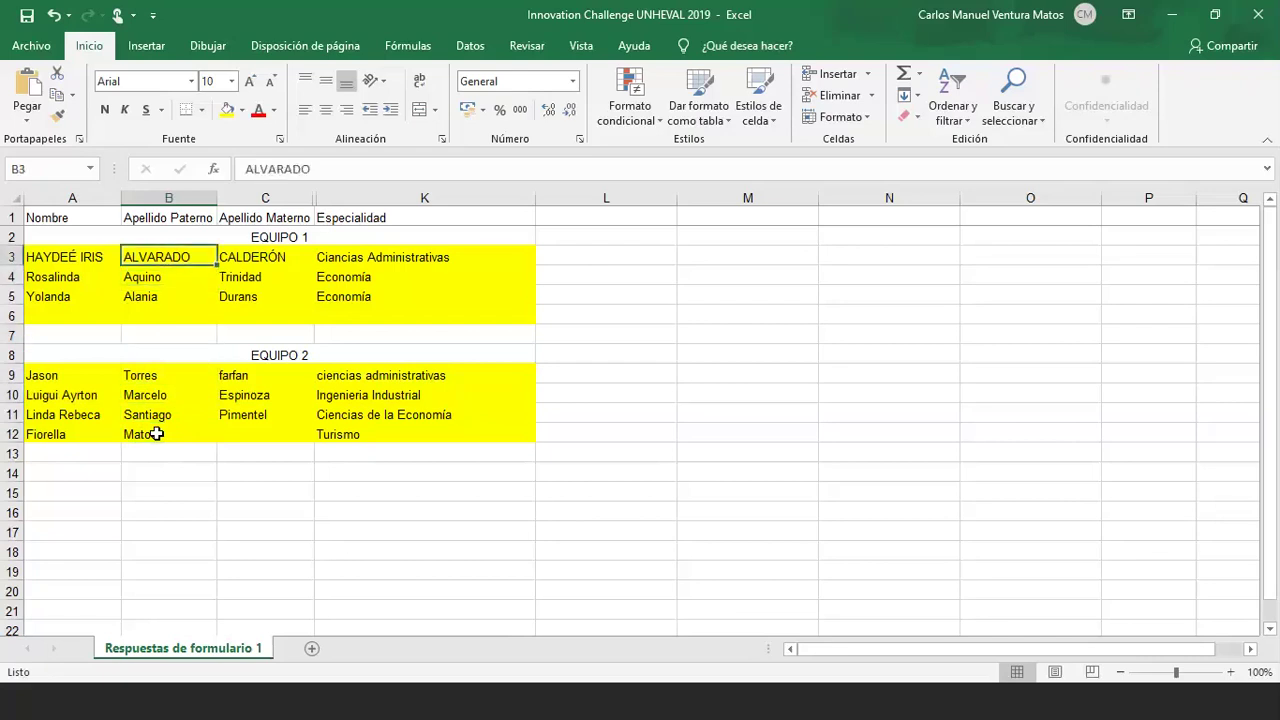
pyautogui.press('Left')
pyautogui.press('Down')
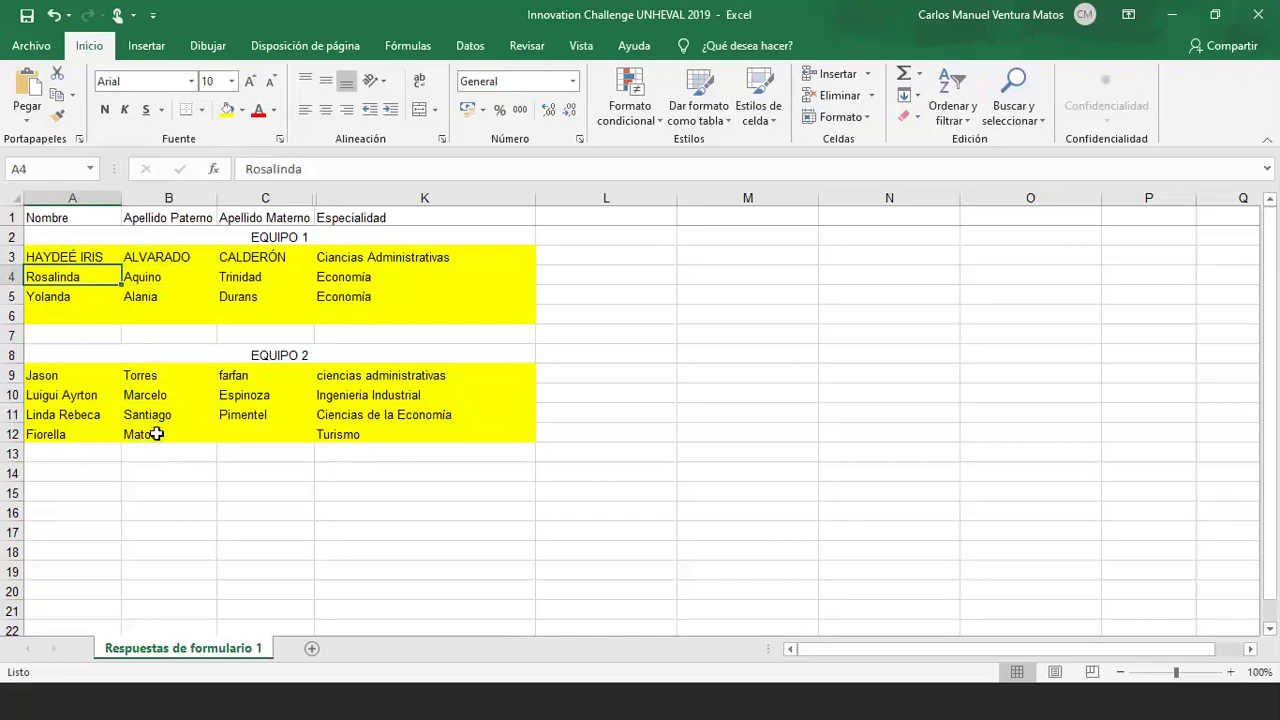
pyautogui.press('Down')
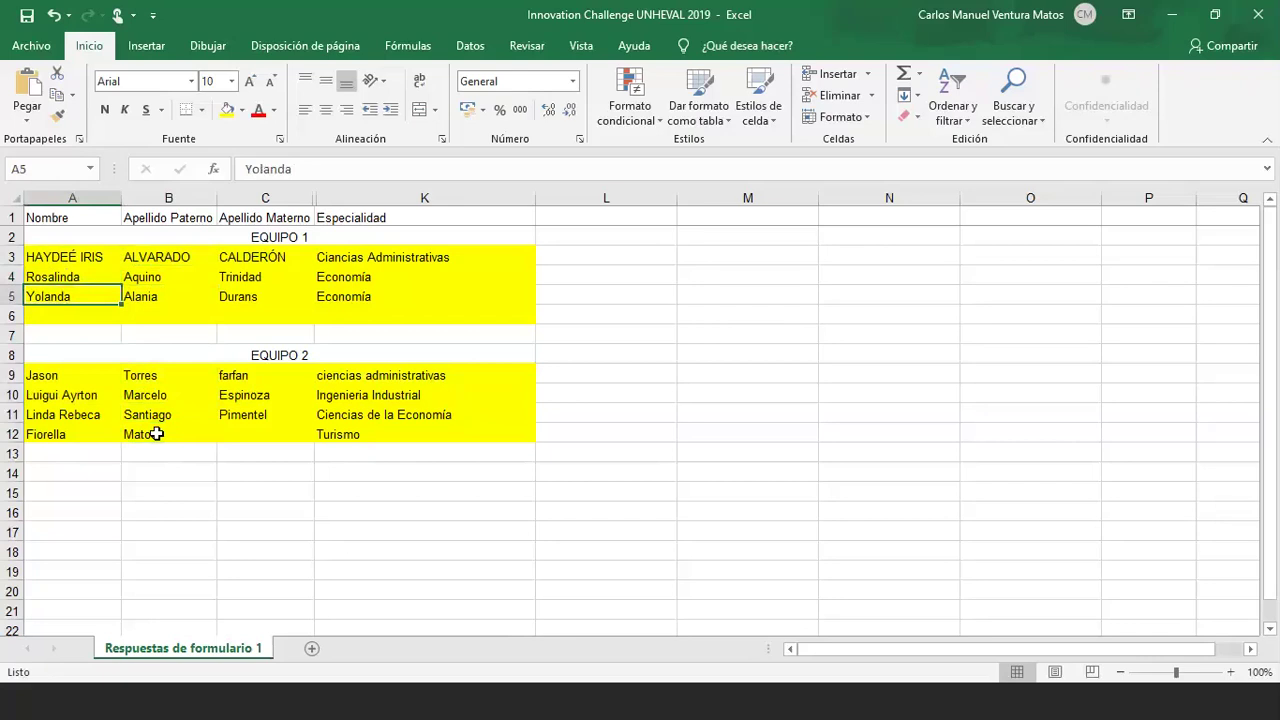
pyautogui.press('Up')
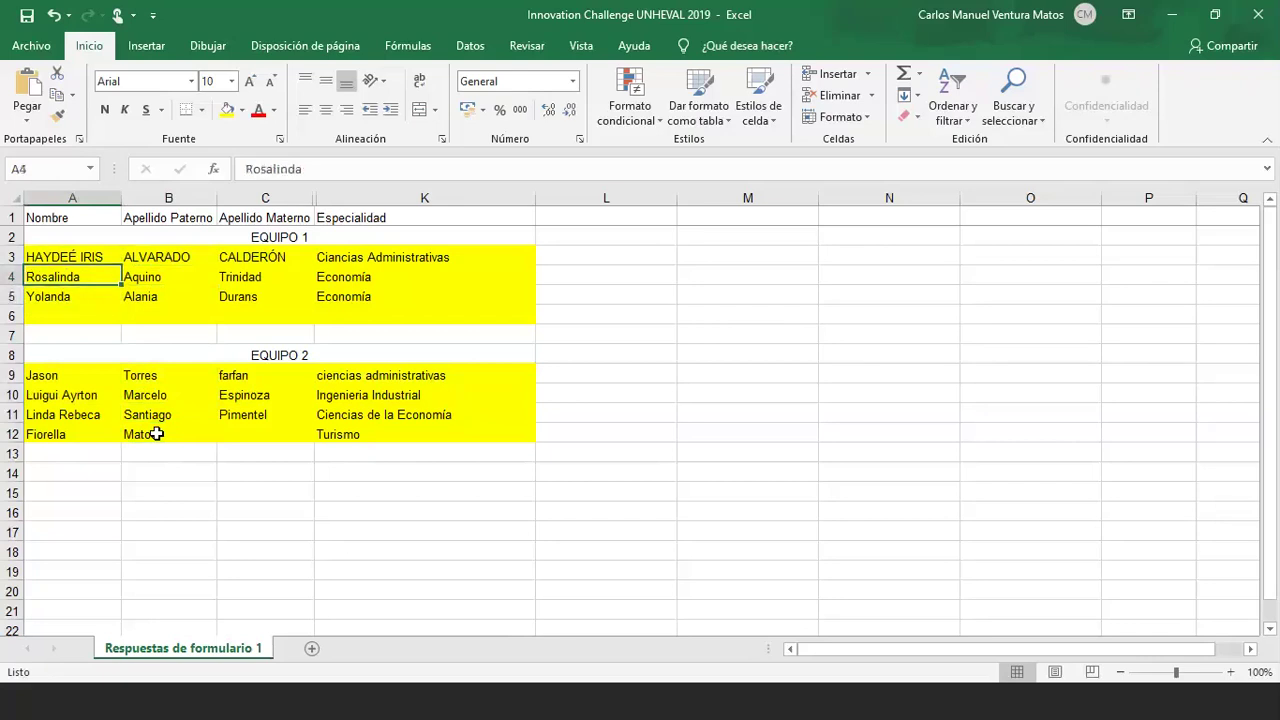
pyautogui.hotkey('shift', 'Down')
pyautogui.hotkey('shift', 'Right')
pyautogui.hotkey('shift', 'Right')
pyautogui.hotkey('shift', 'Right')
pyautogui.hotkey('ctrl', 'c')
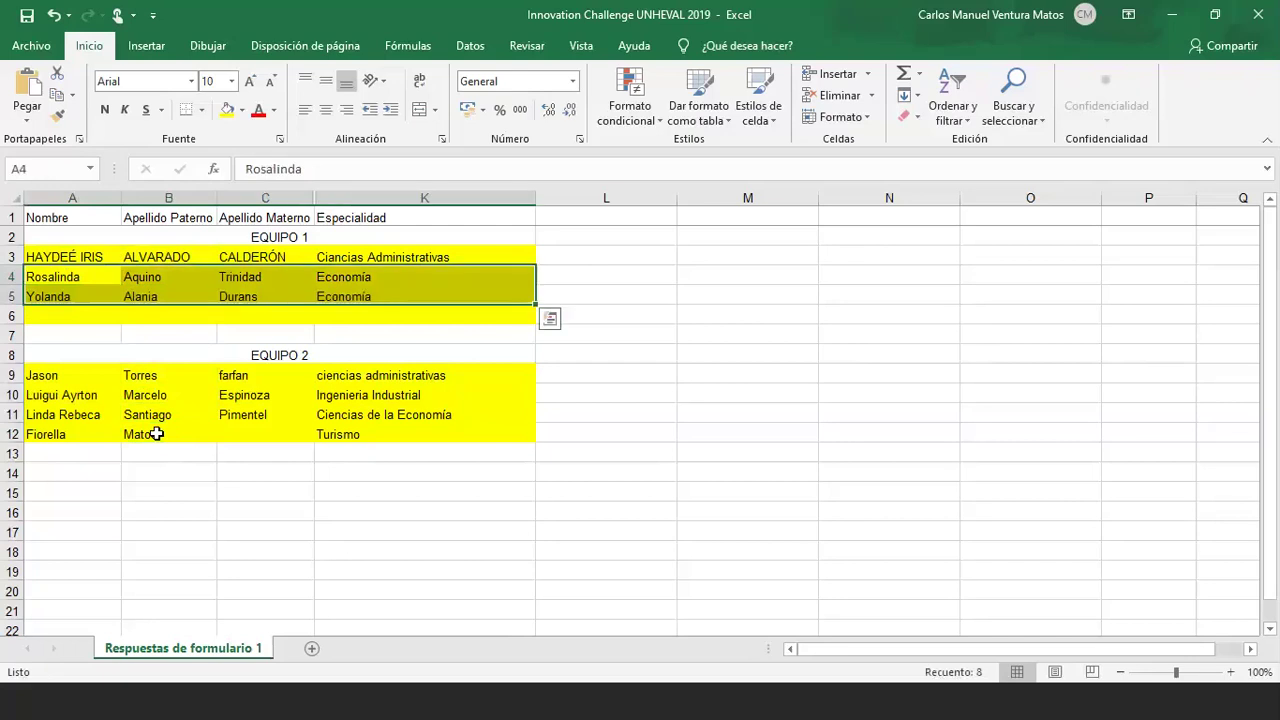
# Clear the two Economía member rows A4:K5 of EQUIPO 1.
pyautogui.press('Delete')
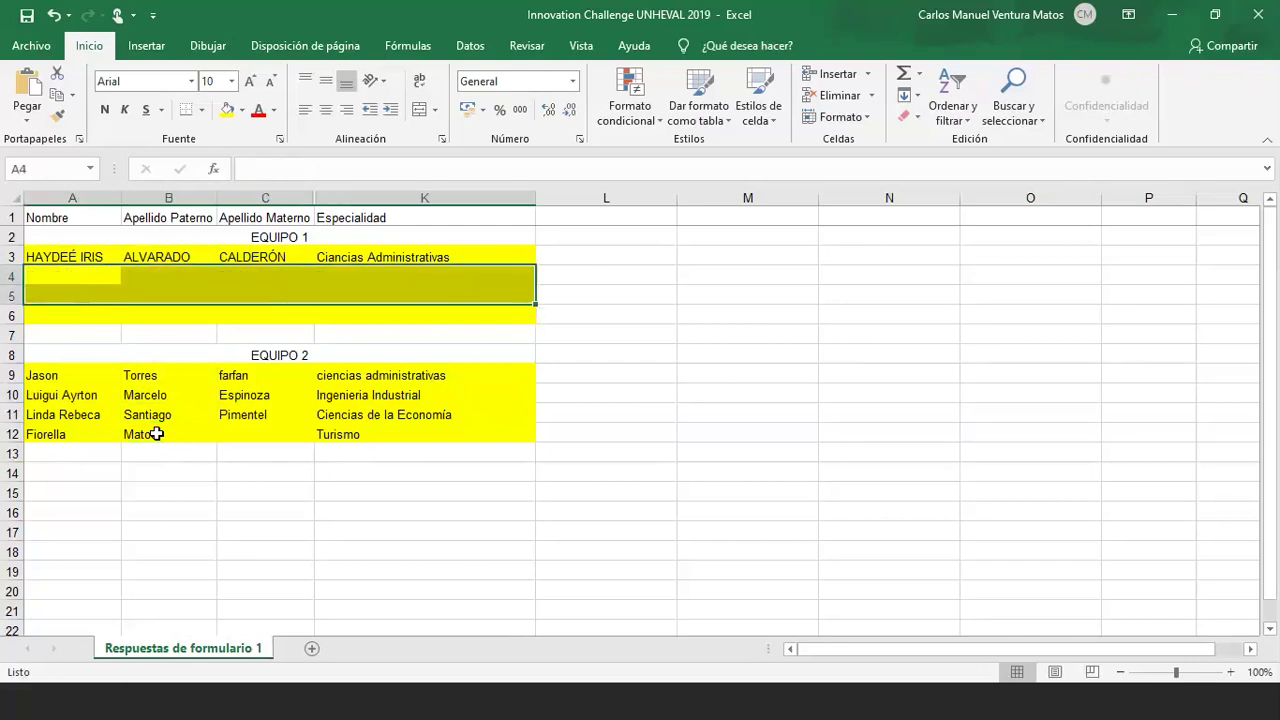
pyautogui.press('Up')
pyautogui.press('Down')
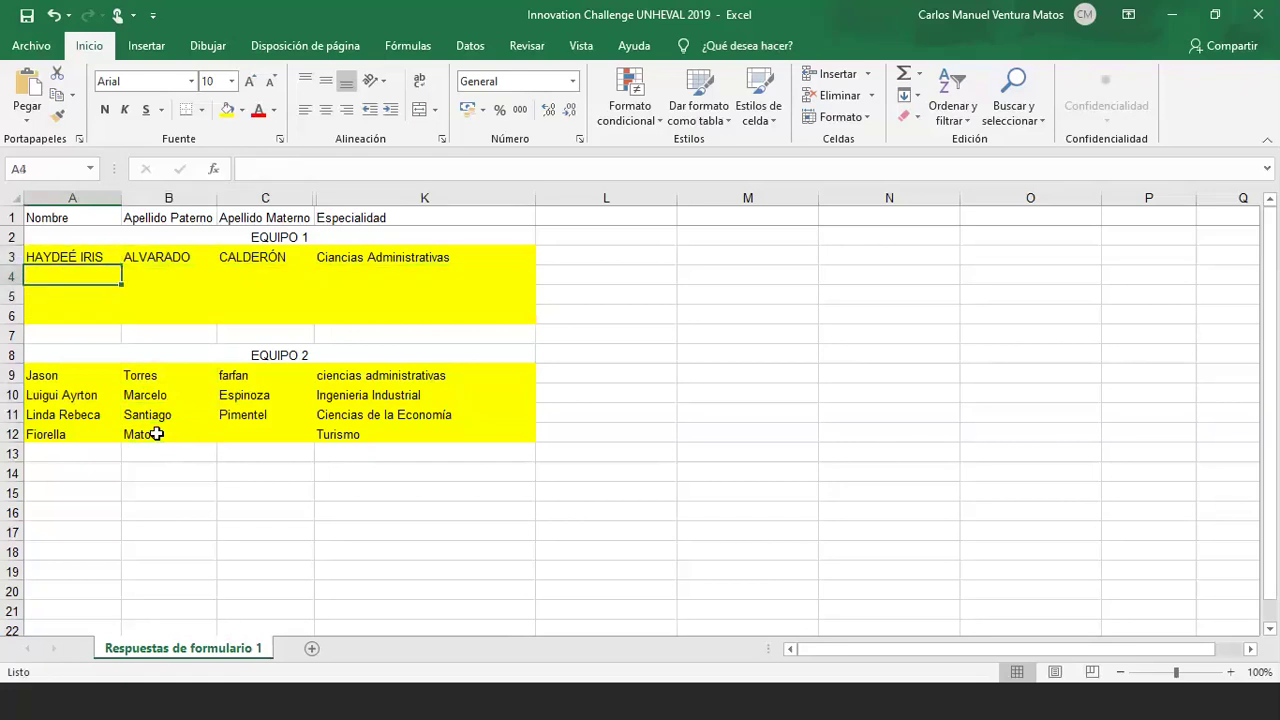
# Enter a new member's first name, both surnames and specialty Turismo in row 4.
pyautogui.write('C')
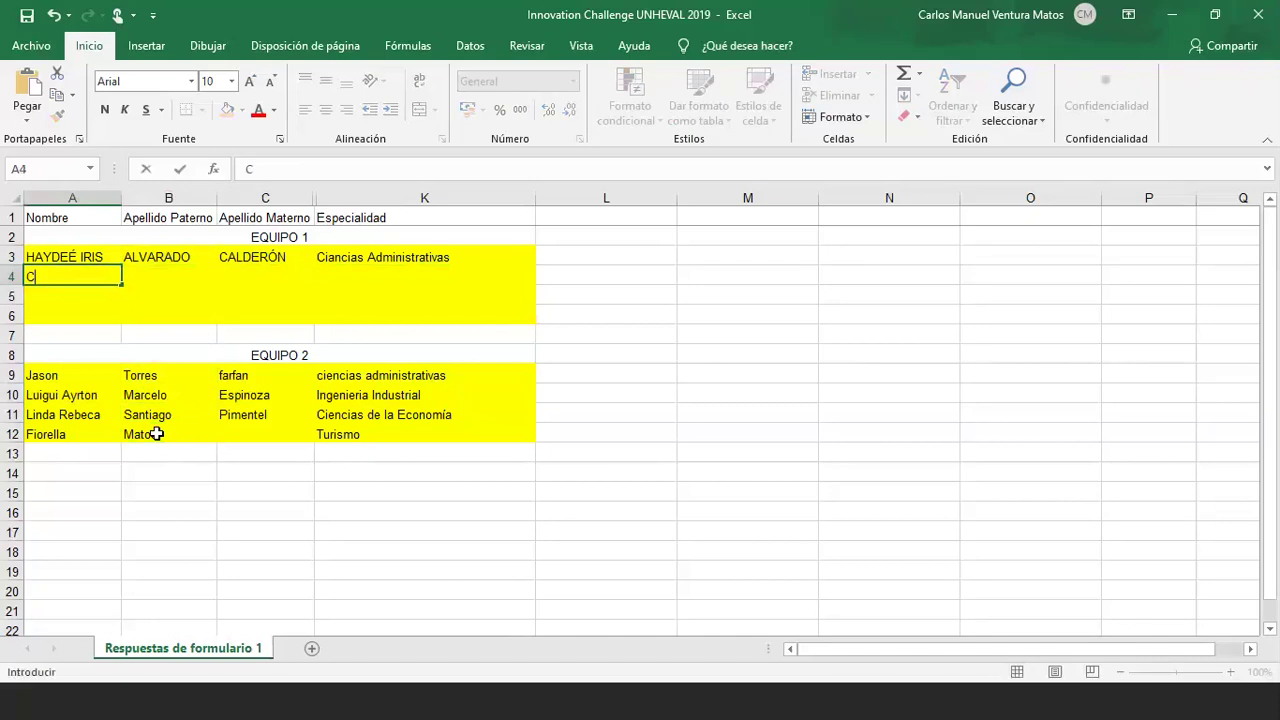
pyautogui.write('esa')
pyautogui.press('BackSpace')
pyautogui.write('+')
pyautogui.press('BackSpace')
pyautogui.press('BackSpace')
pyautogui.press('BackSpace')
pyautogui.press('Tab')
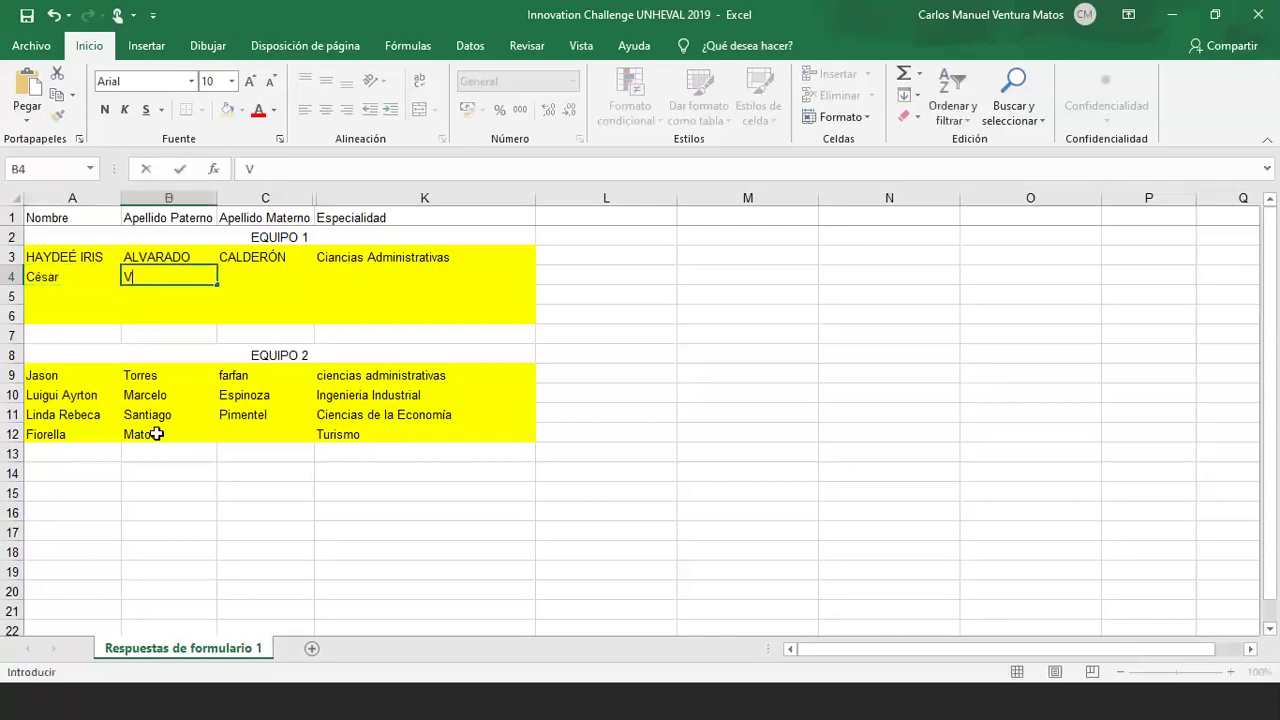
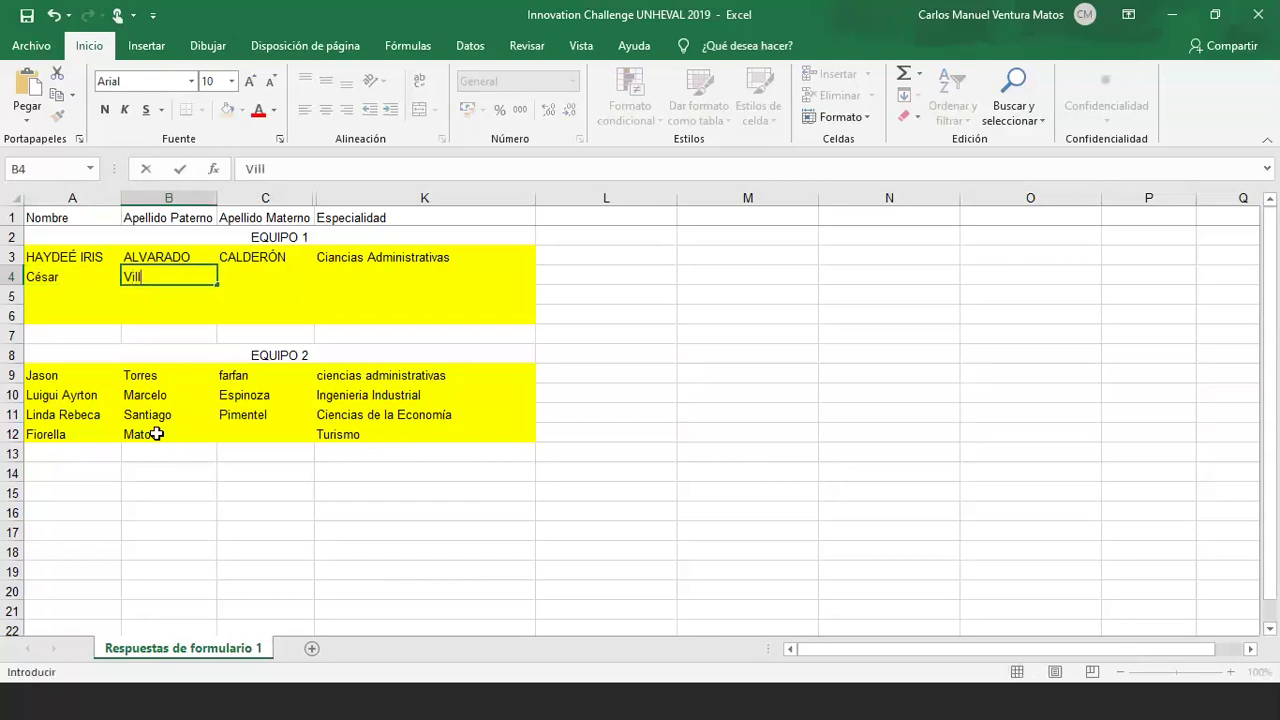
pyautogui.press('Tab')
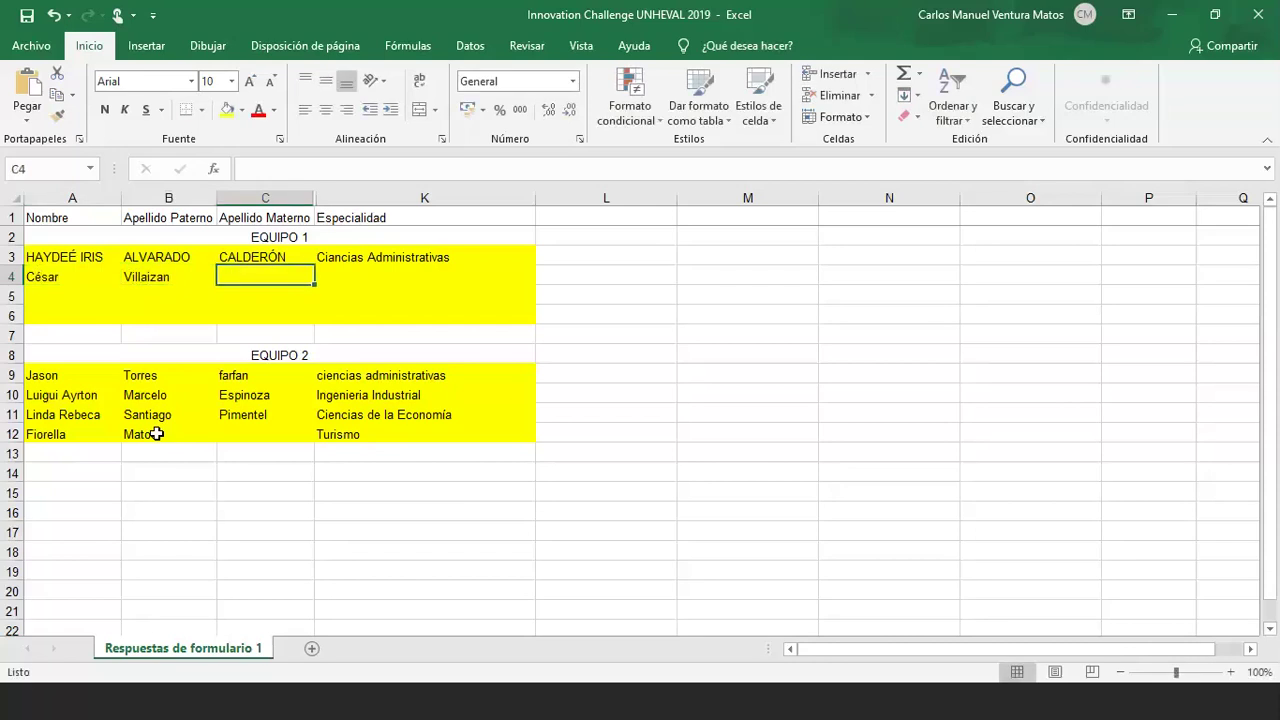
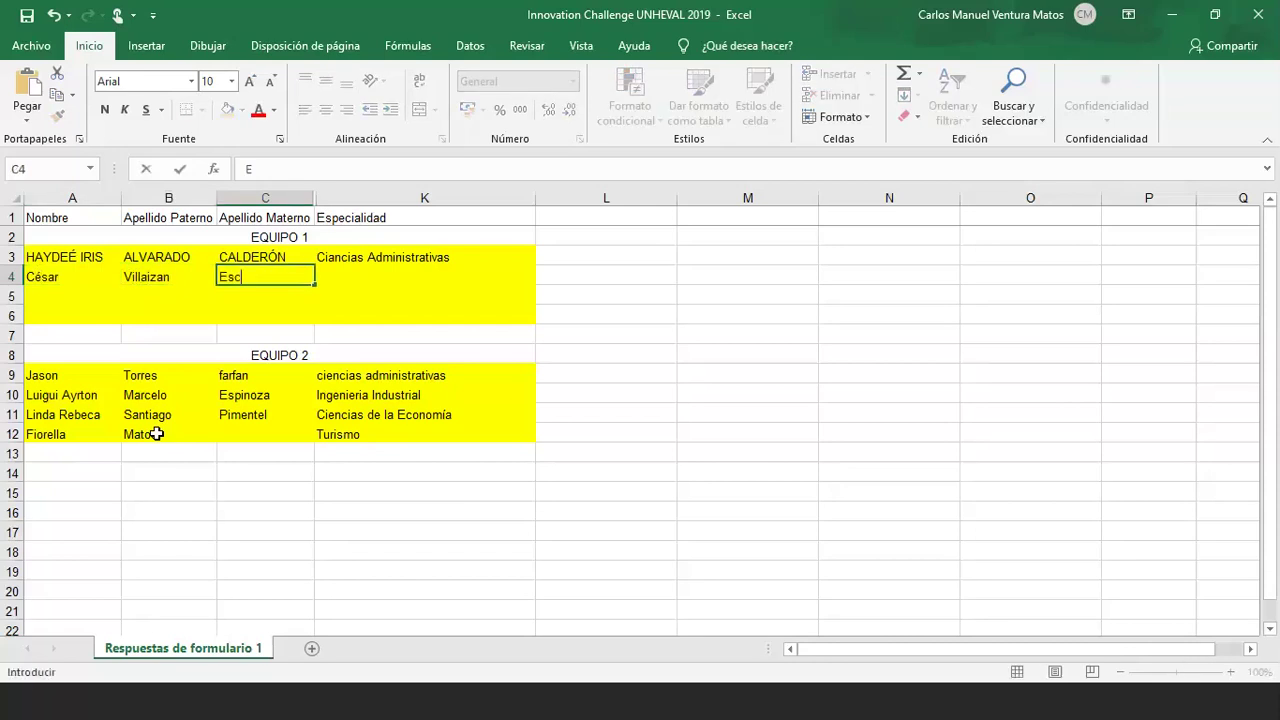
pyautogui.press('Tab')
pyautogui.write('Turi')
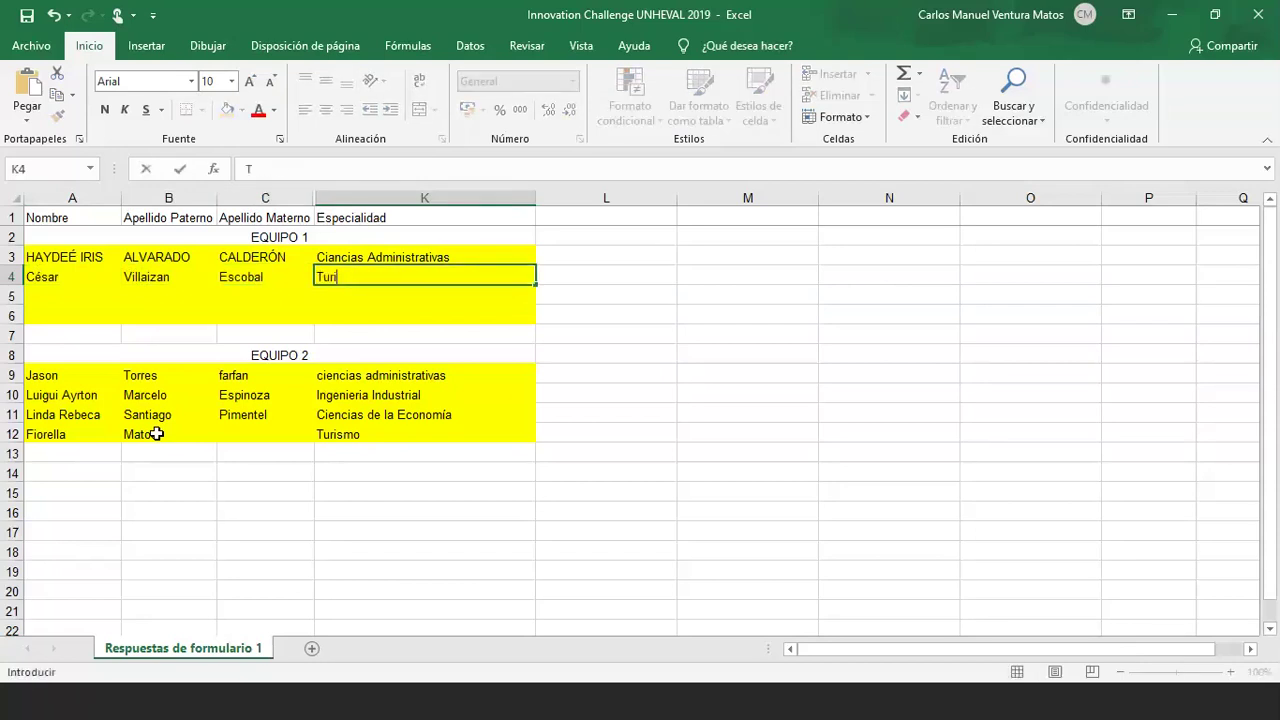
pyautogui.write('smo')
pyautogui.press('Return')
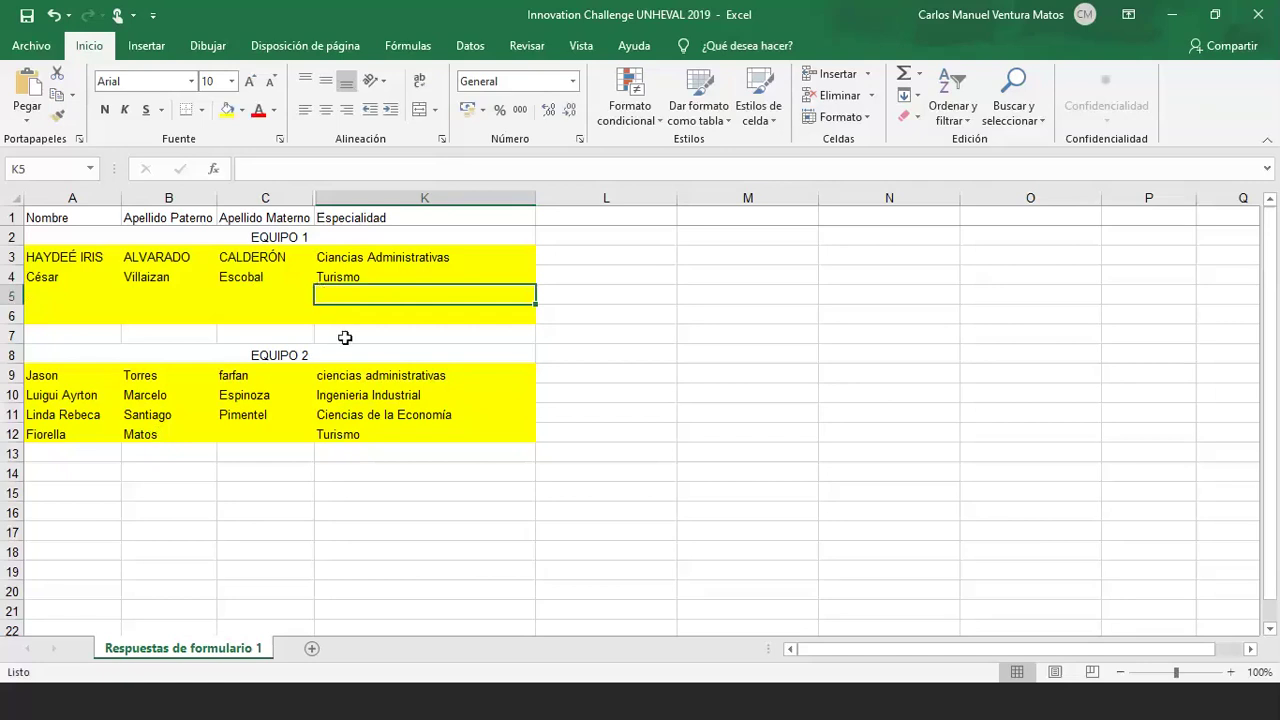
pyautogui.click(574, 262)
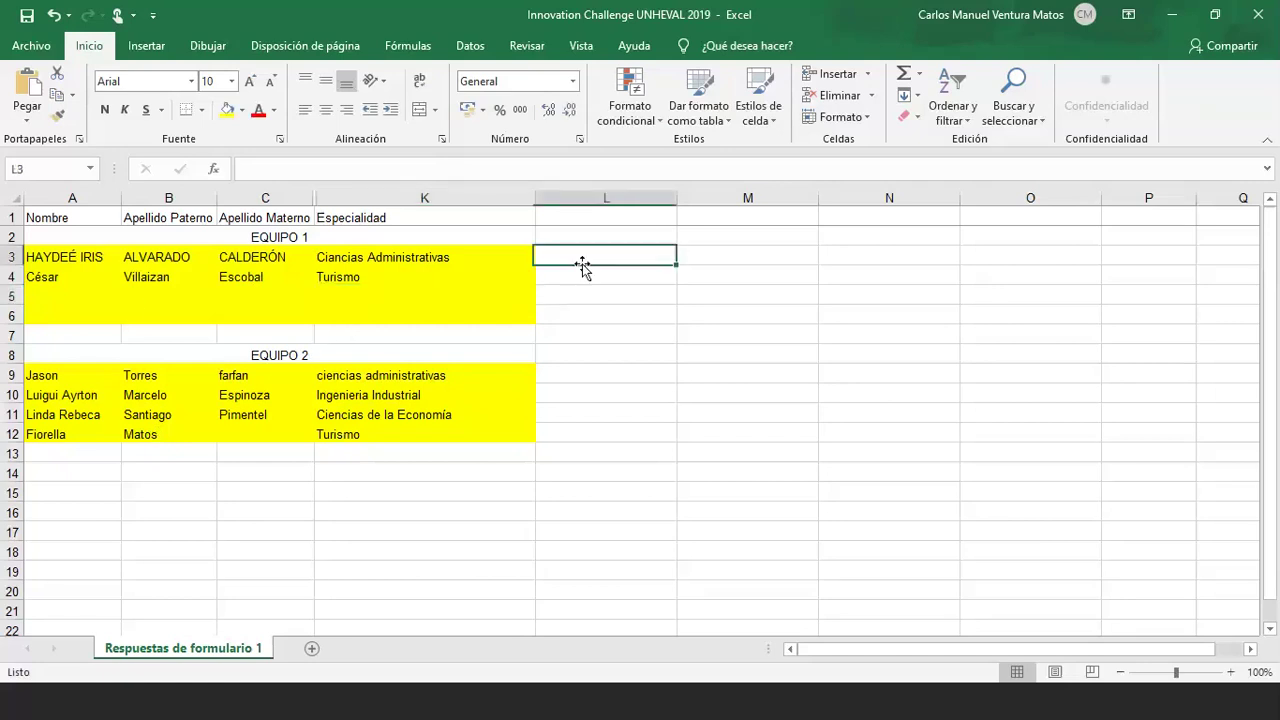
pyautogui.click(131, 292)
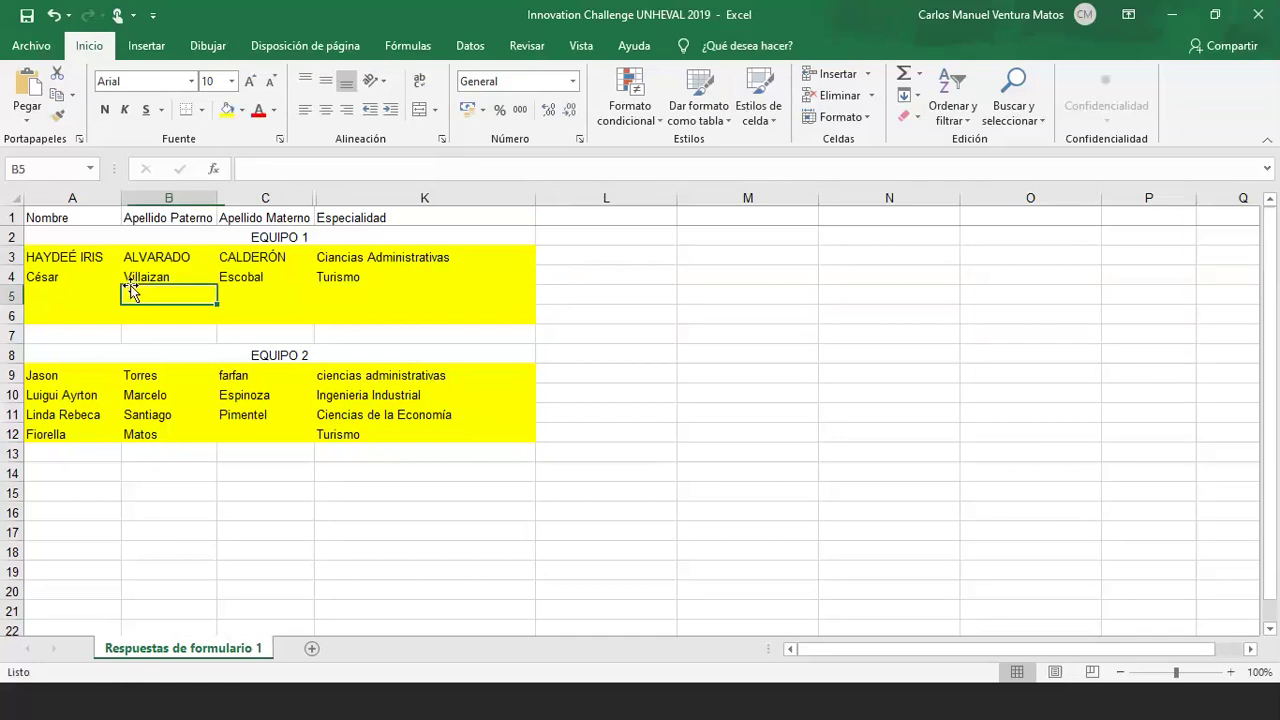
pyautogui.press('Up')
pyautogui.press('Up')
pyautogui.press('Right')
pyautogui.press('Right')
pyautogui.press('Right')
pyautogui.press('Right')
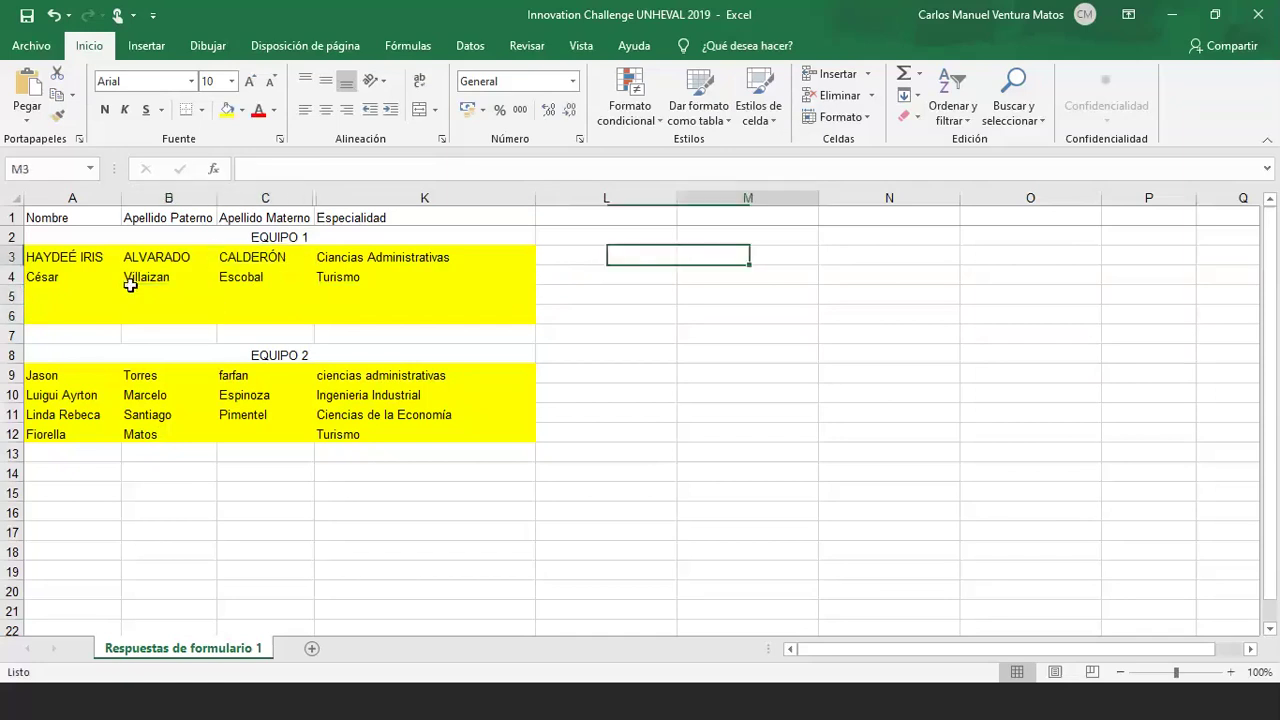
pyautogui.press('Up')
pyautogui.press('Up')
pyautogui.press('Left')
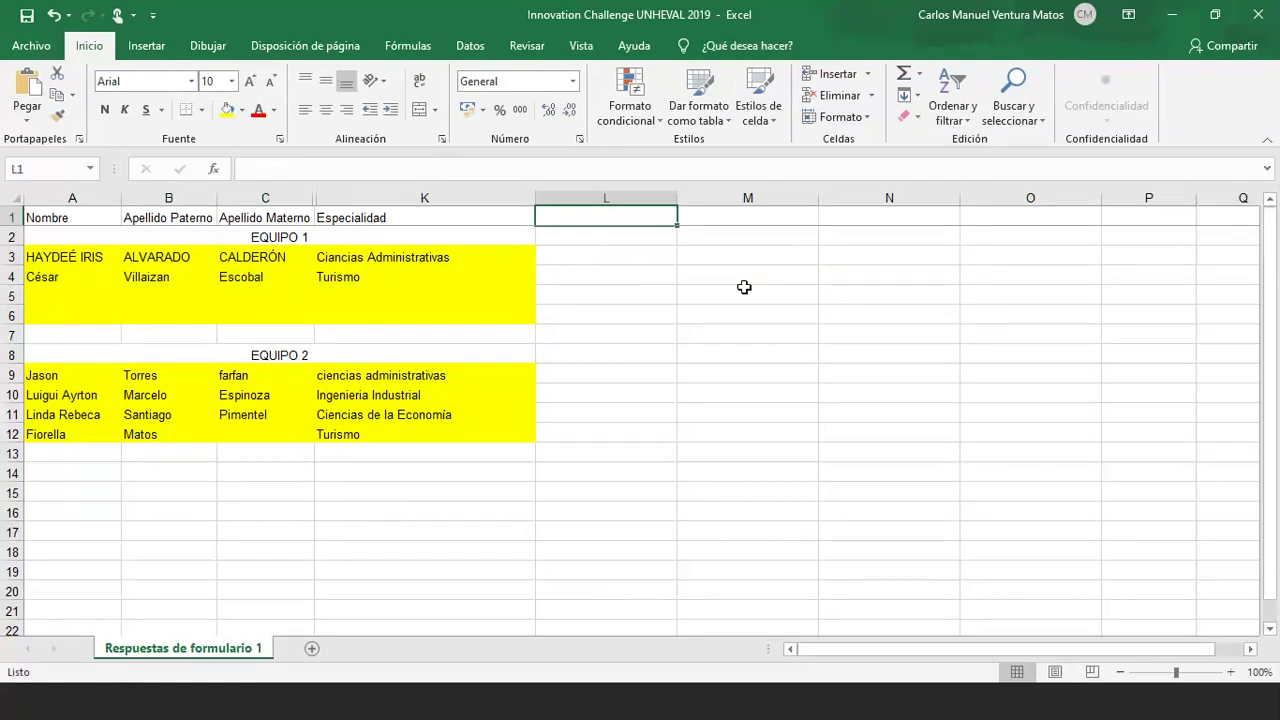
pyautogui.click(680, 700)
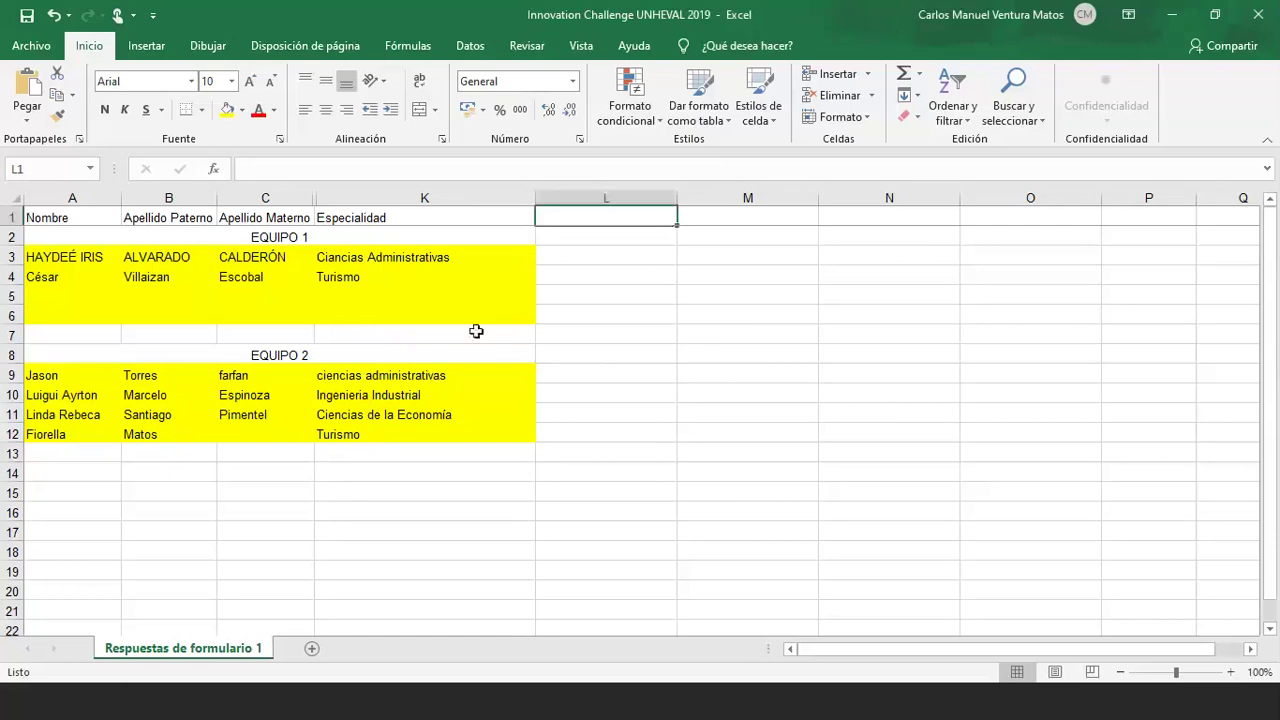
# Restore the two cleared Economía rows of EQUIPO 1 using undo and paste.
pyautogui.hotkey('ctrl', 'z')
pyautogui.hotkey('ctrl', 'v')
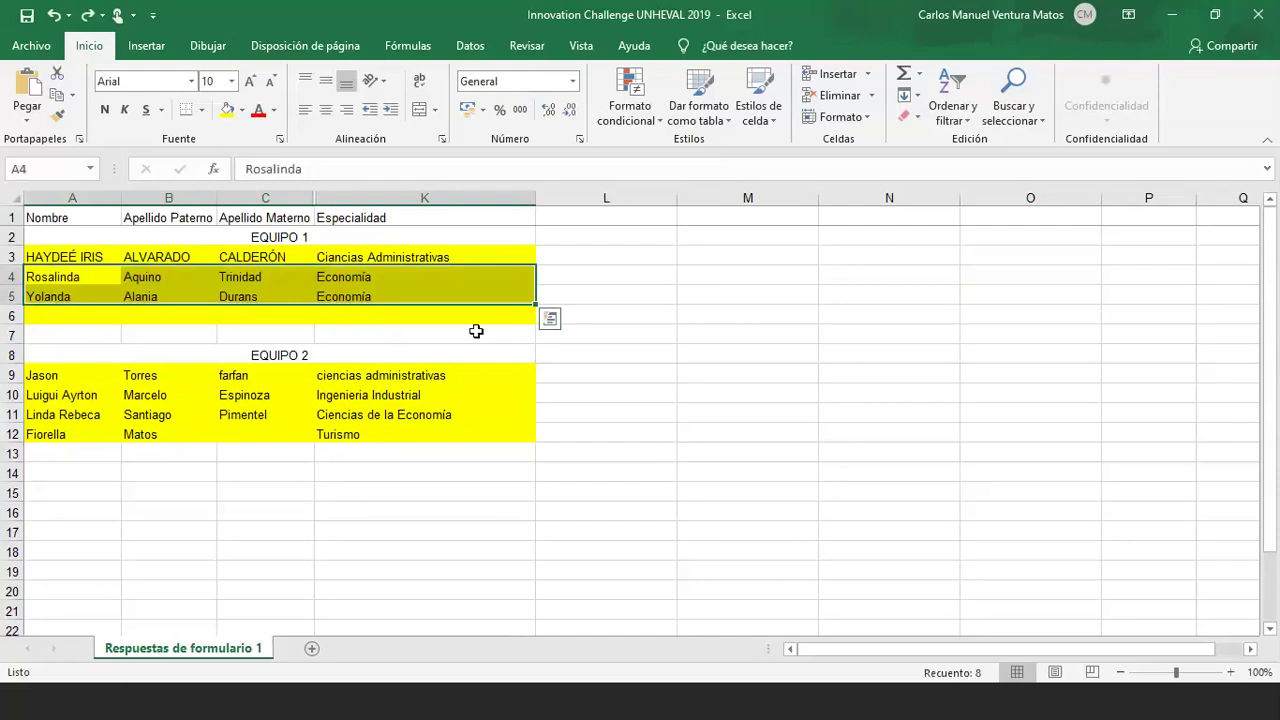
pyautogui.press('BackSpace')
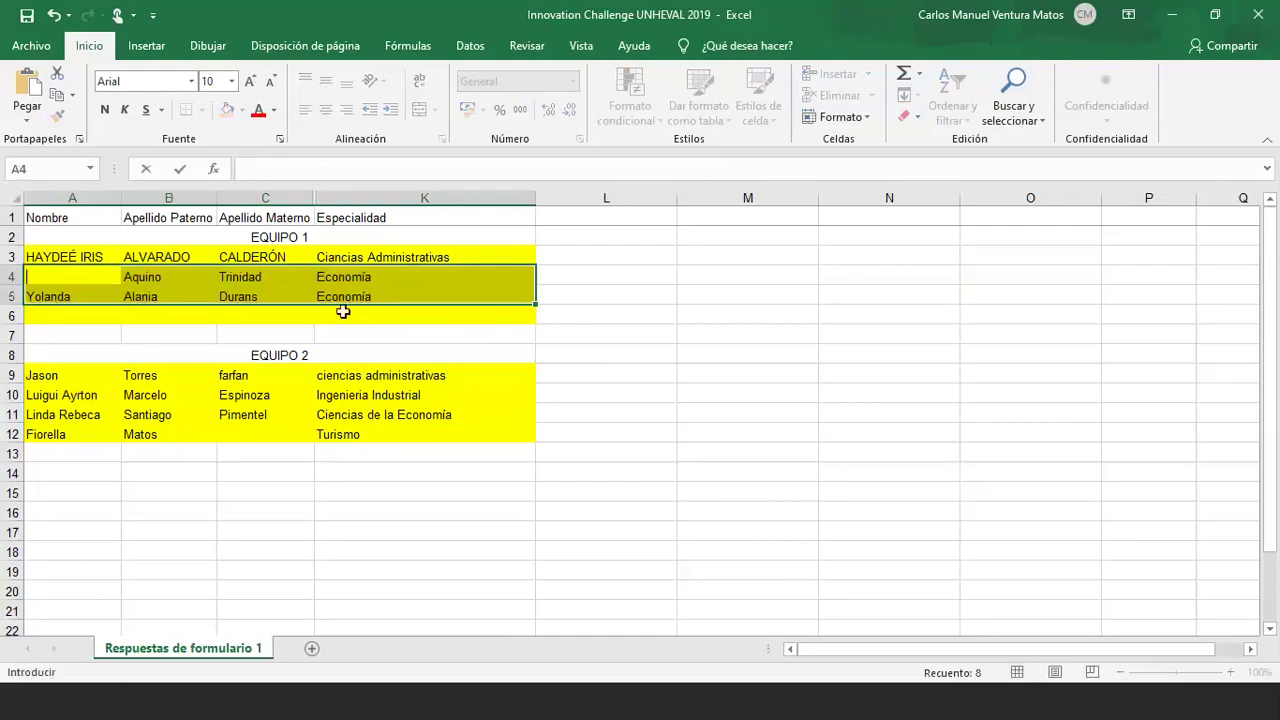
pyautogui.click(352, 316)
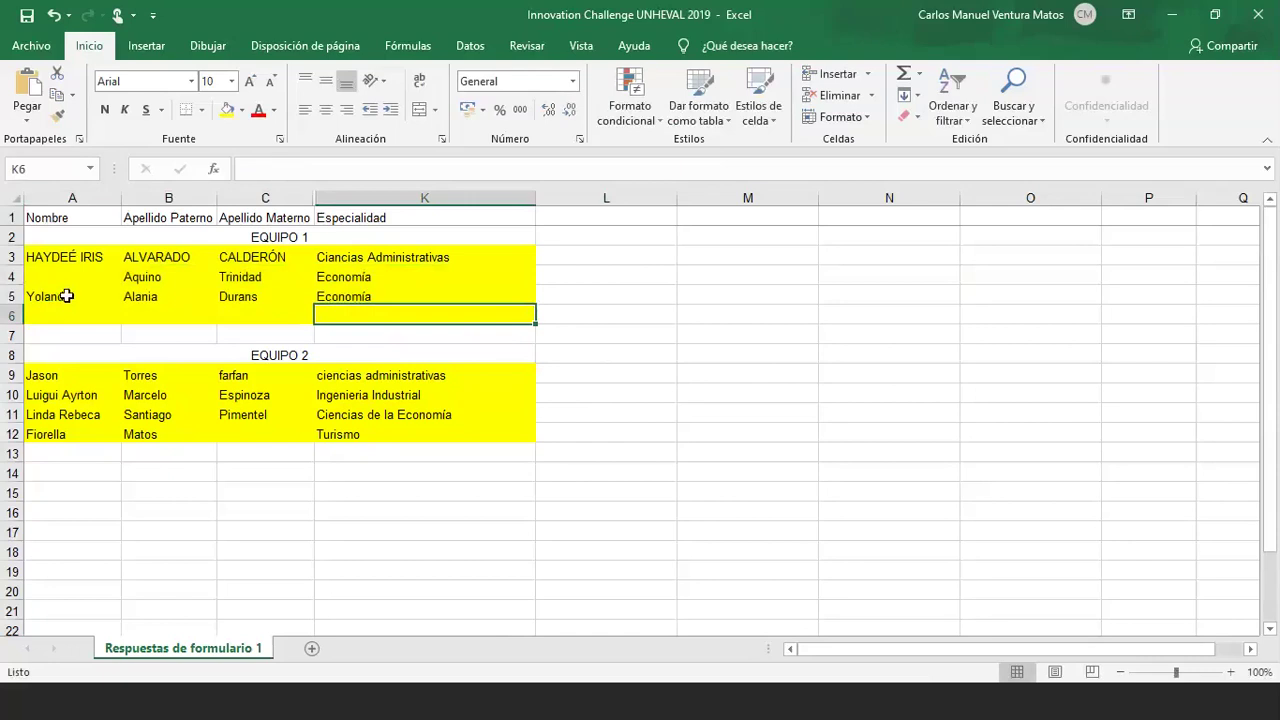
pyautogui.hotkey('ctrl', 'z')
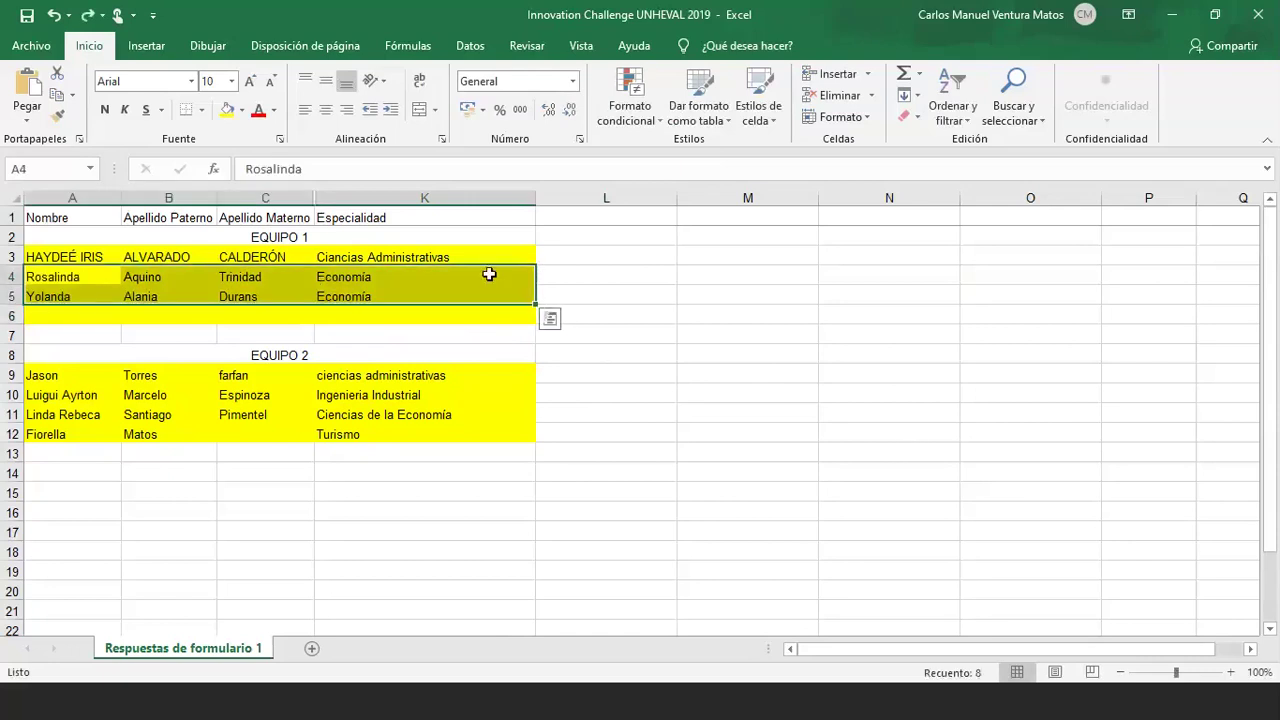
pyautogui.click(340, 317)
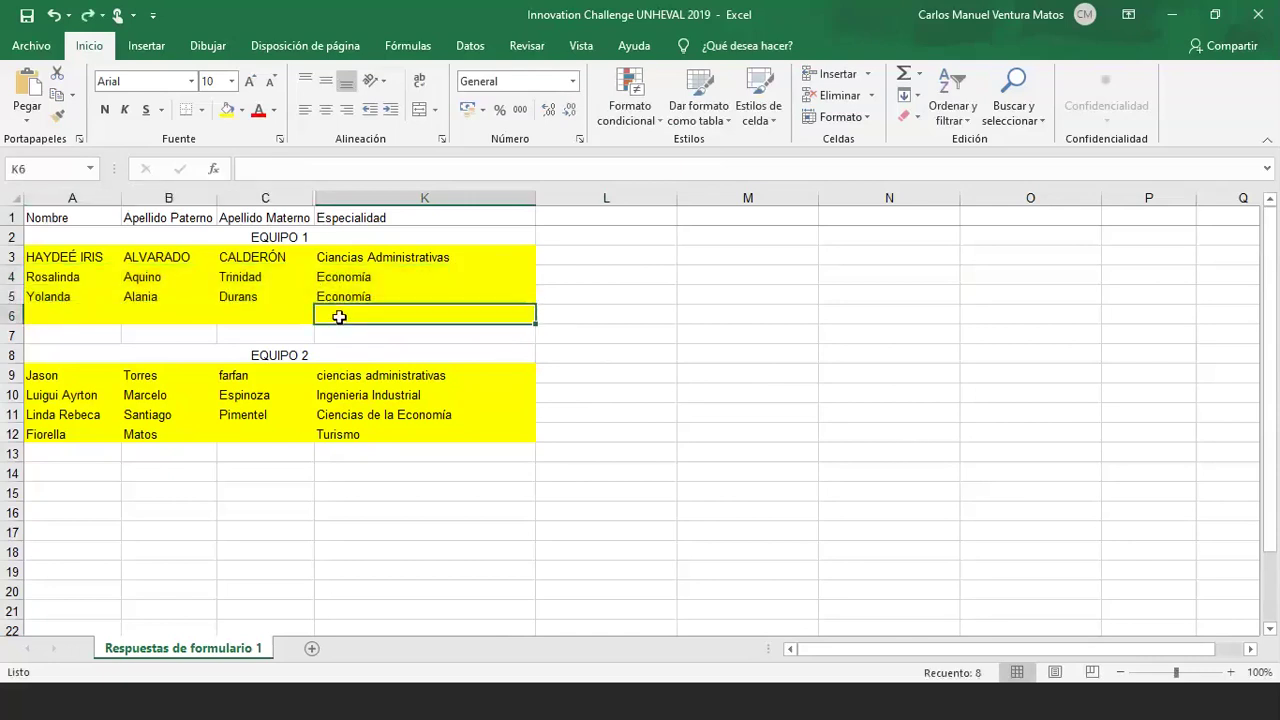
pyautogui.press('Home')
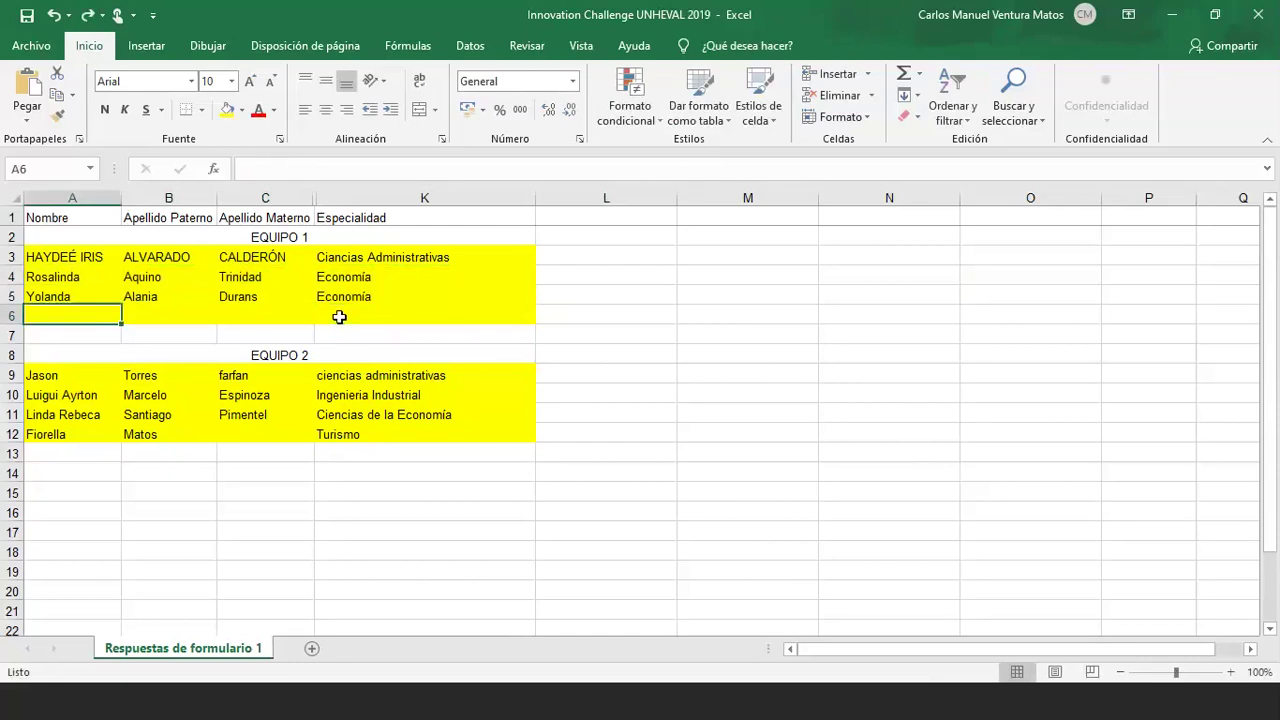
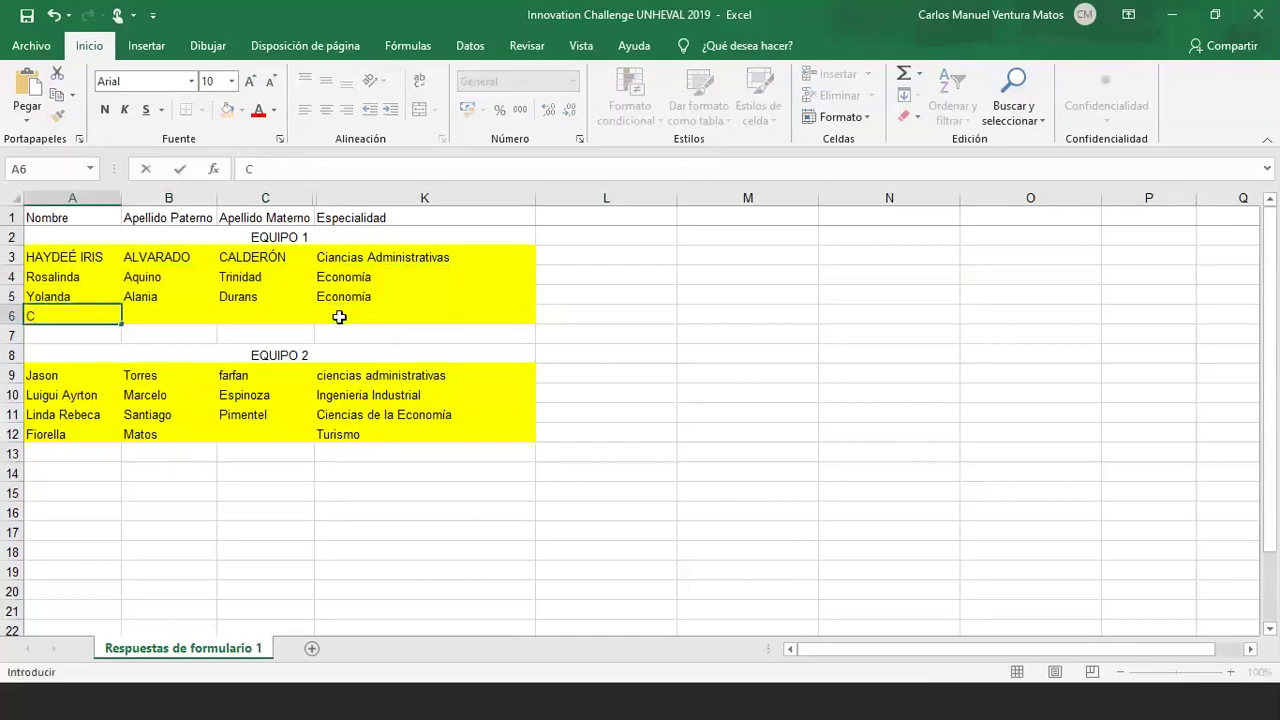
# Enter the new member's first name, both surnames and specialty Turismo in row 6.
pyautogui.press('Tab')
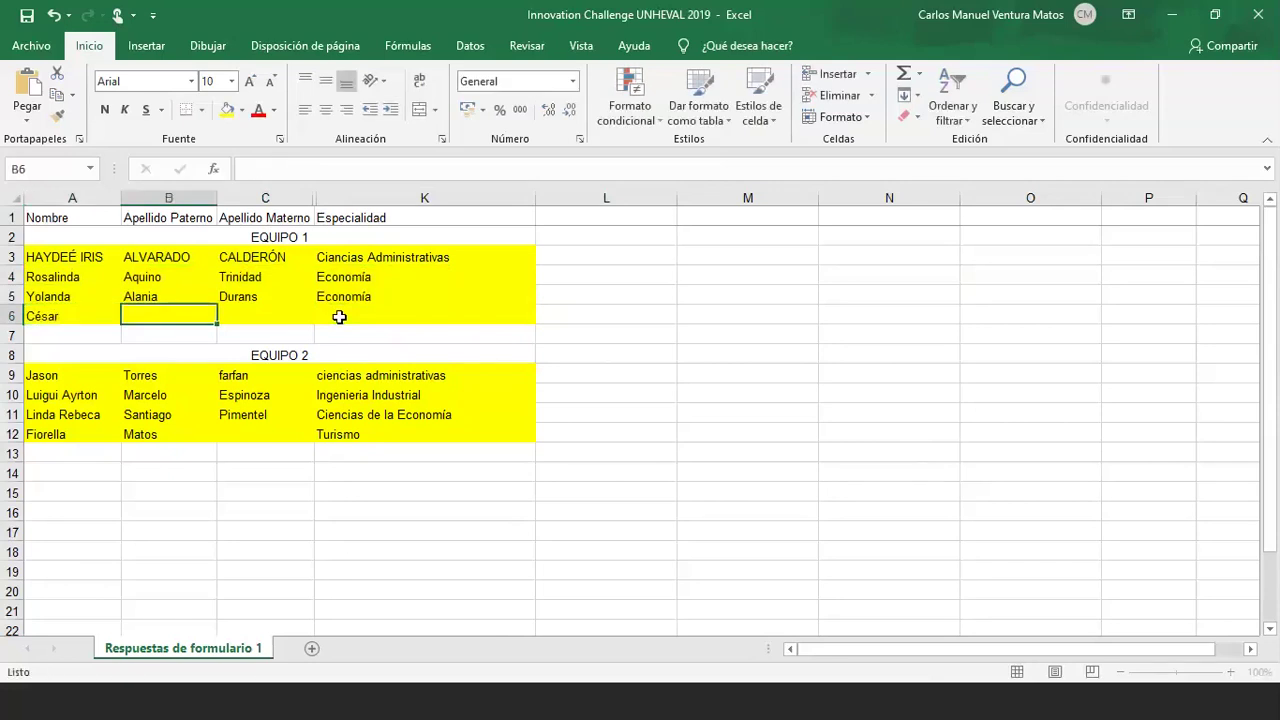
pyautogui.press('Tab')
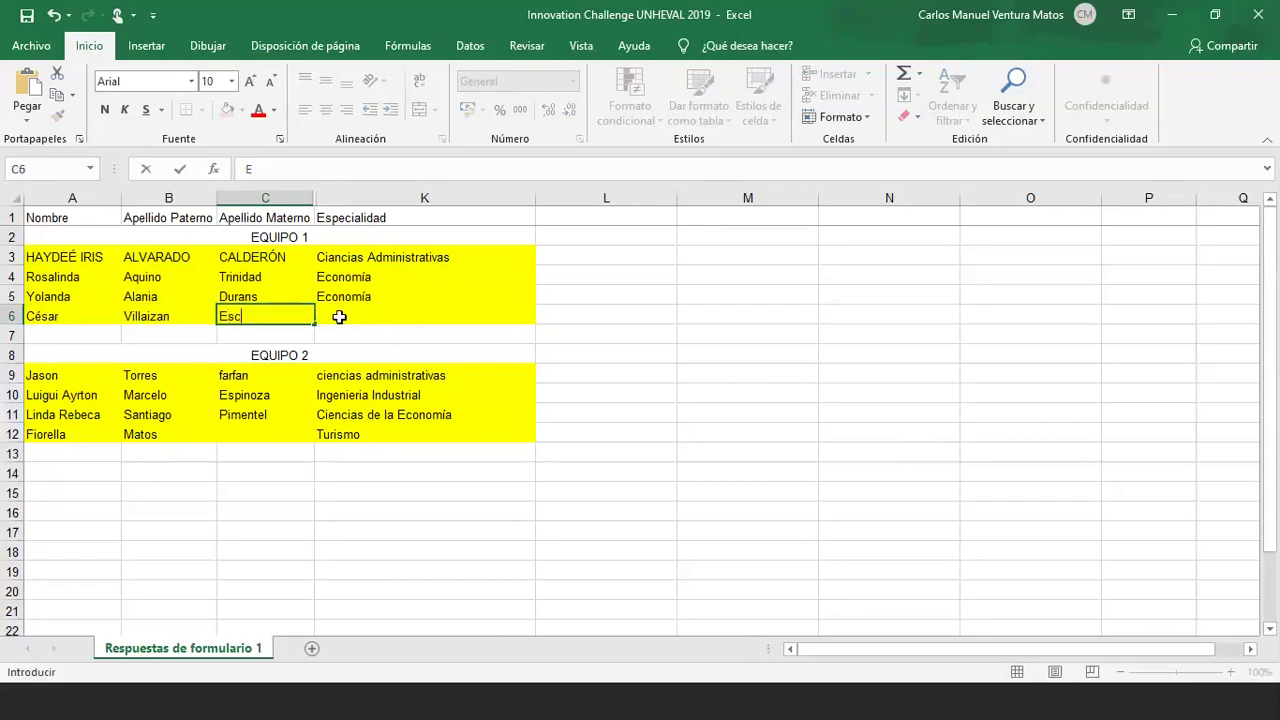
pyautogui.press('Tab')
pyautogui.write('Tur')
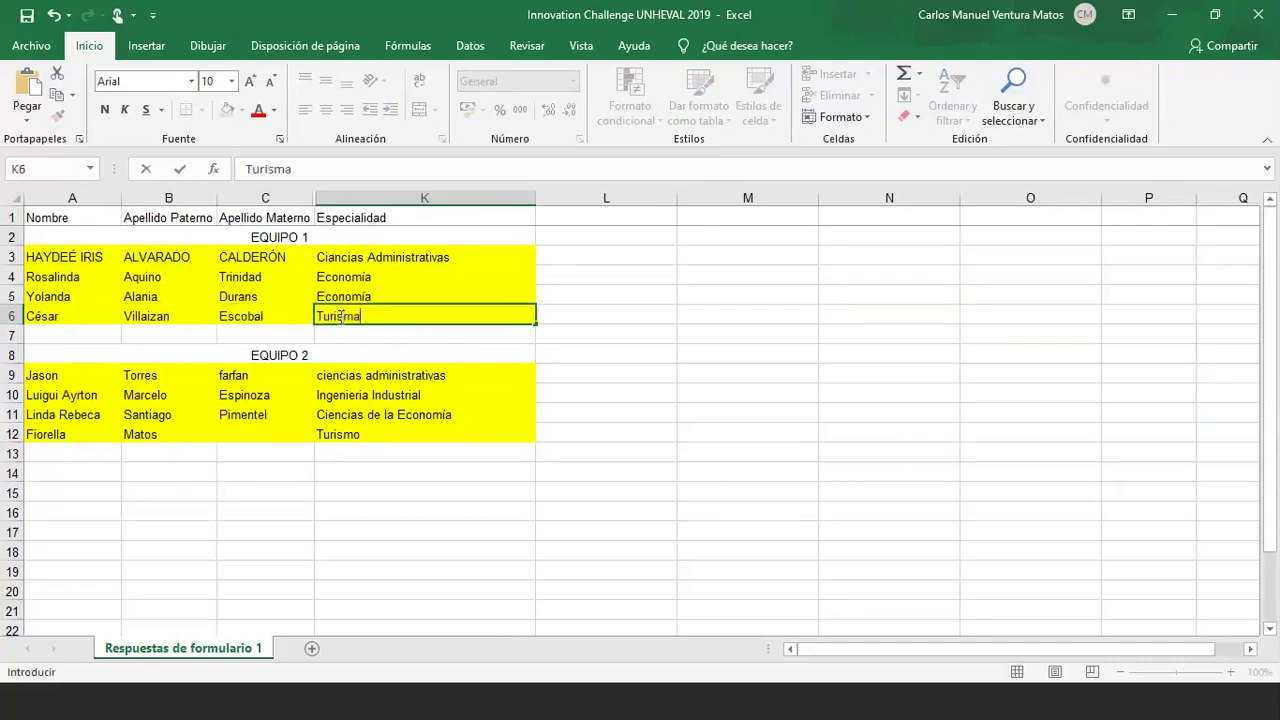
pyautogui.press('Return')
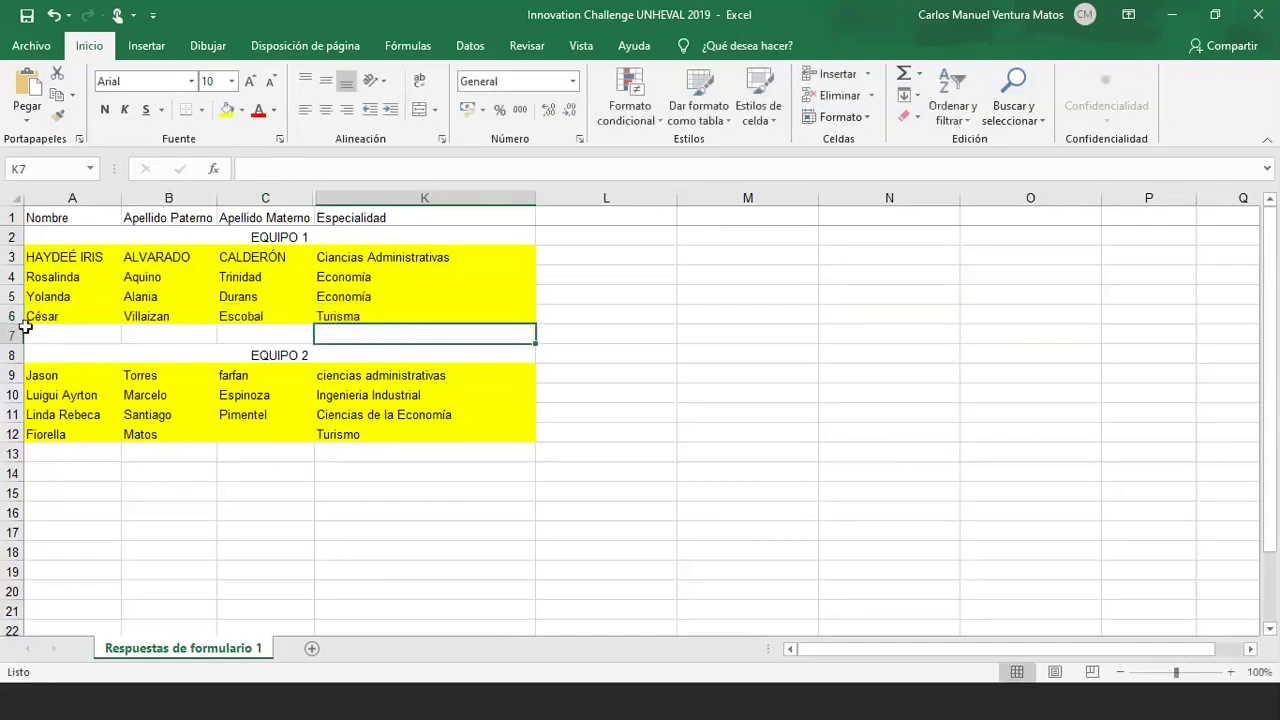
# Insert an empty row at row 7 inside the EQUIPO 1 table.
pyautogui.click(12, 337)
pyautogui.rightClick(12, 340)
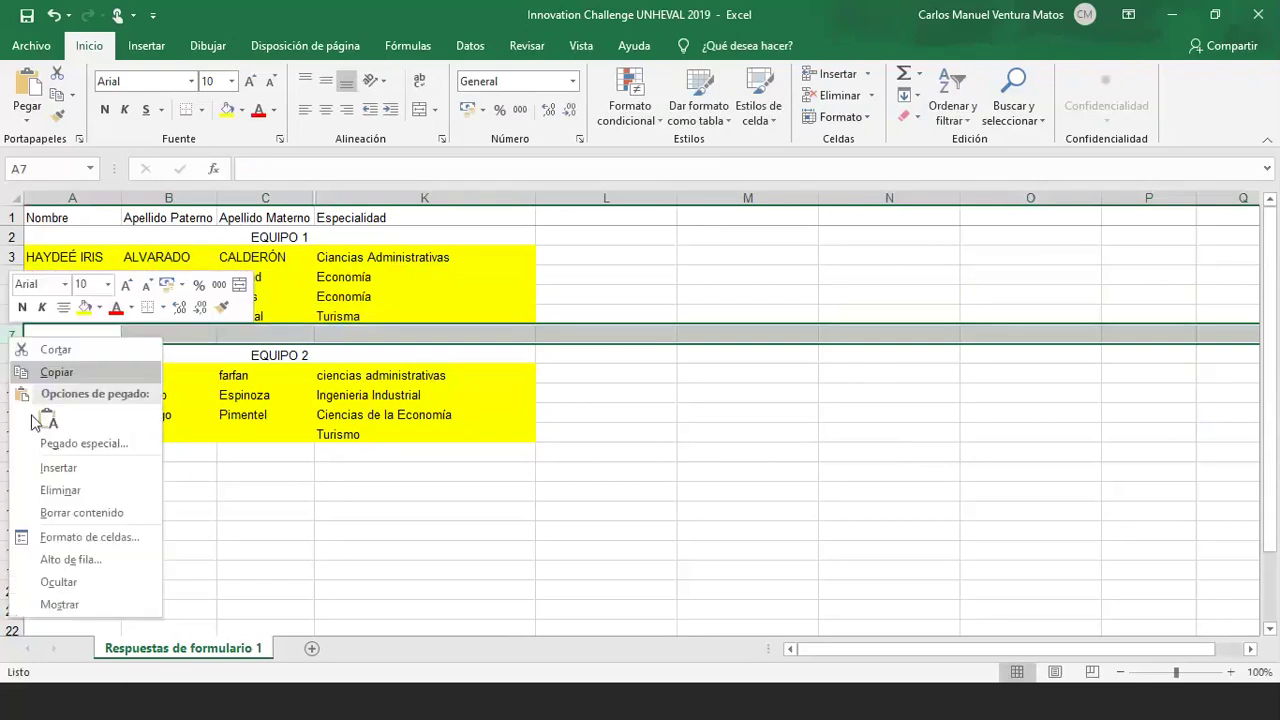
pyautogui.click(52, 470)
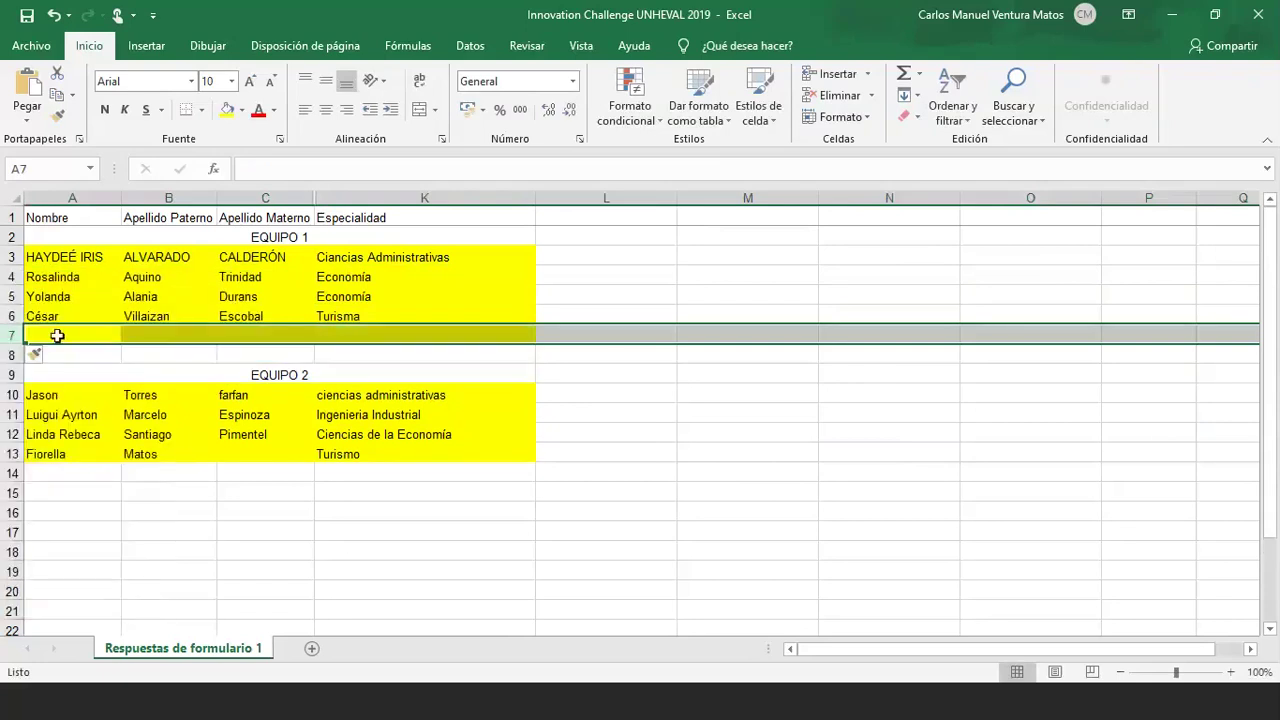
pyautogui.click(57, 336)
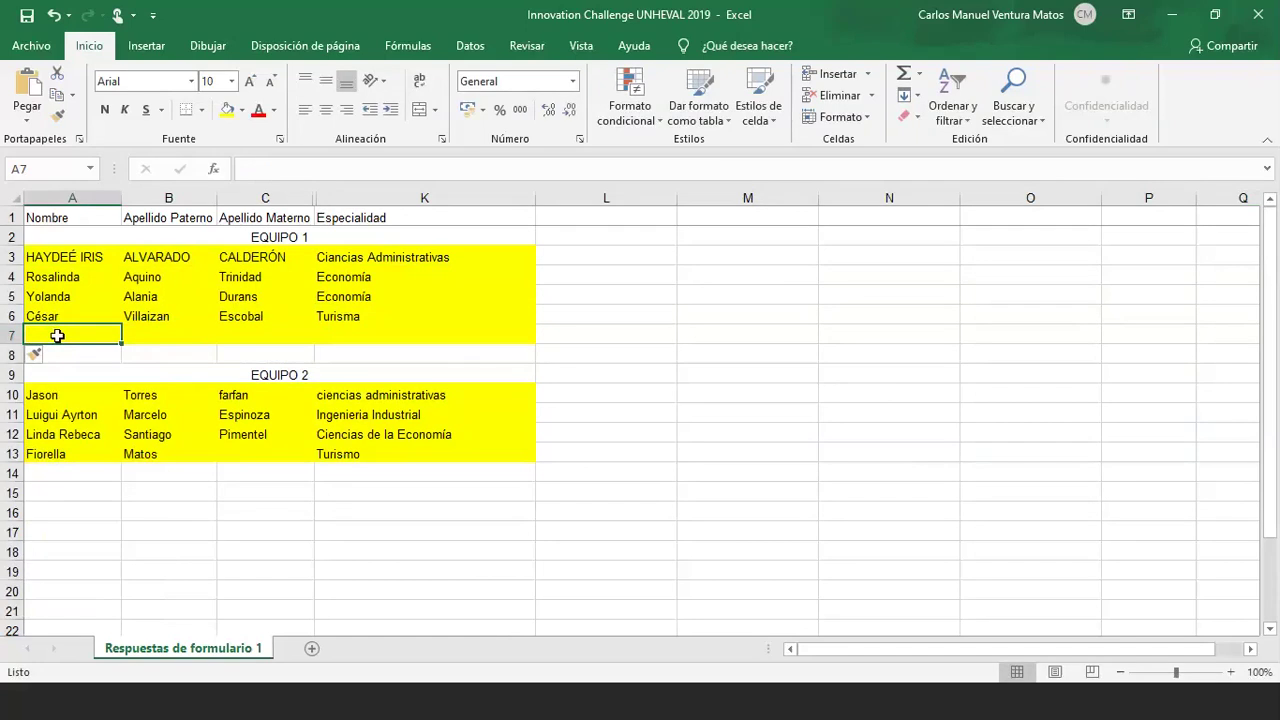
pyautogui.press('Up')
pyautogui.hotkey('shift', 'Right')
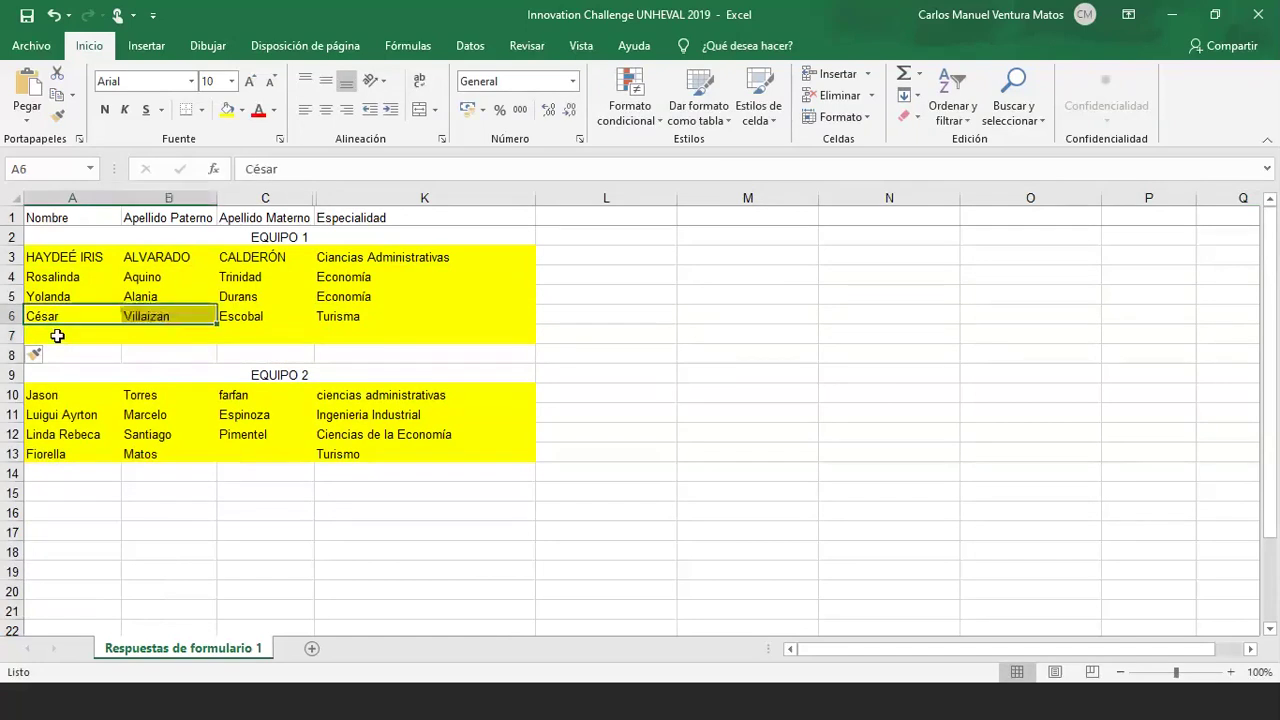
pyautogui.hotkey('shift', 'Right')
pyautogui.hotkey('shift', 'Right')
pyautogui.hotkey('ctrl', 'c')
pyautogui.press('Down')
pyautogui.press('Down')
pyautogui.press('Down')
pyautogui.press('Down')
pyautogui.press('Down')
pyautogui.press('Down')
pyautogui.press('Down')
pyautogui.press('Down')
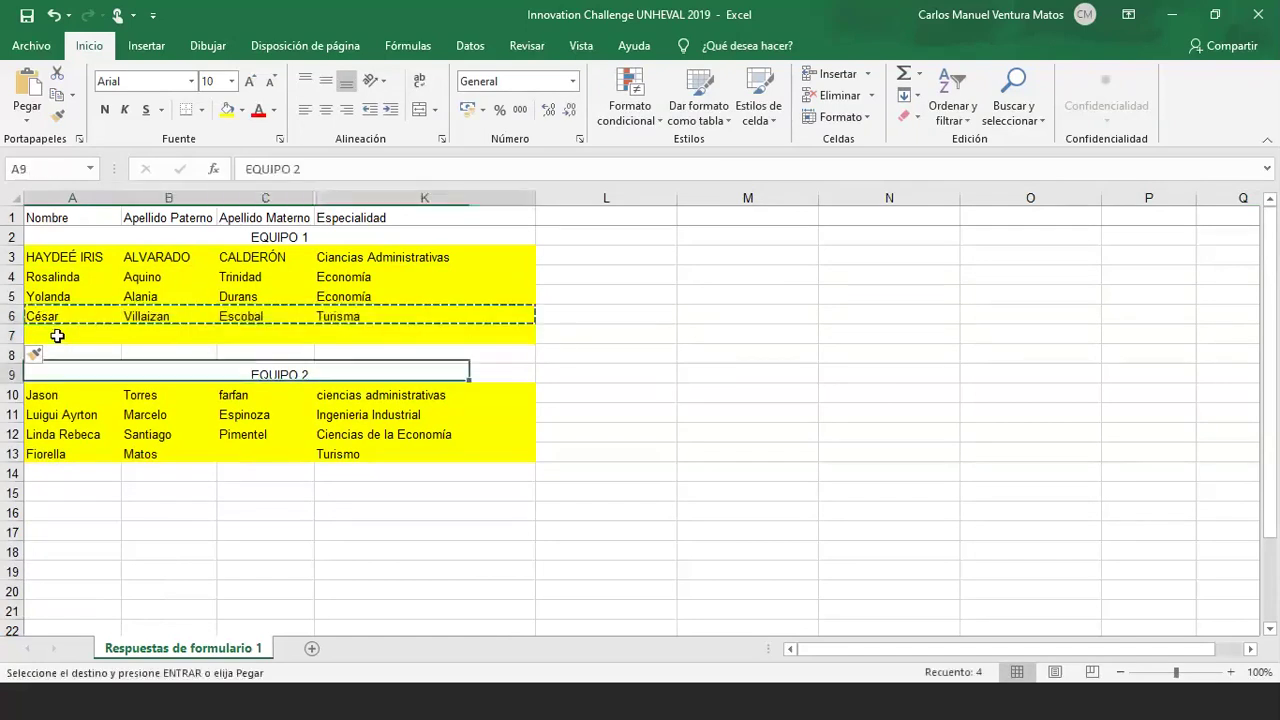
pyautogui.press('Return')
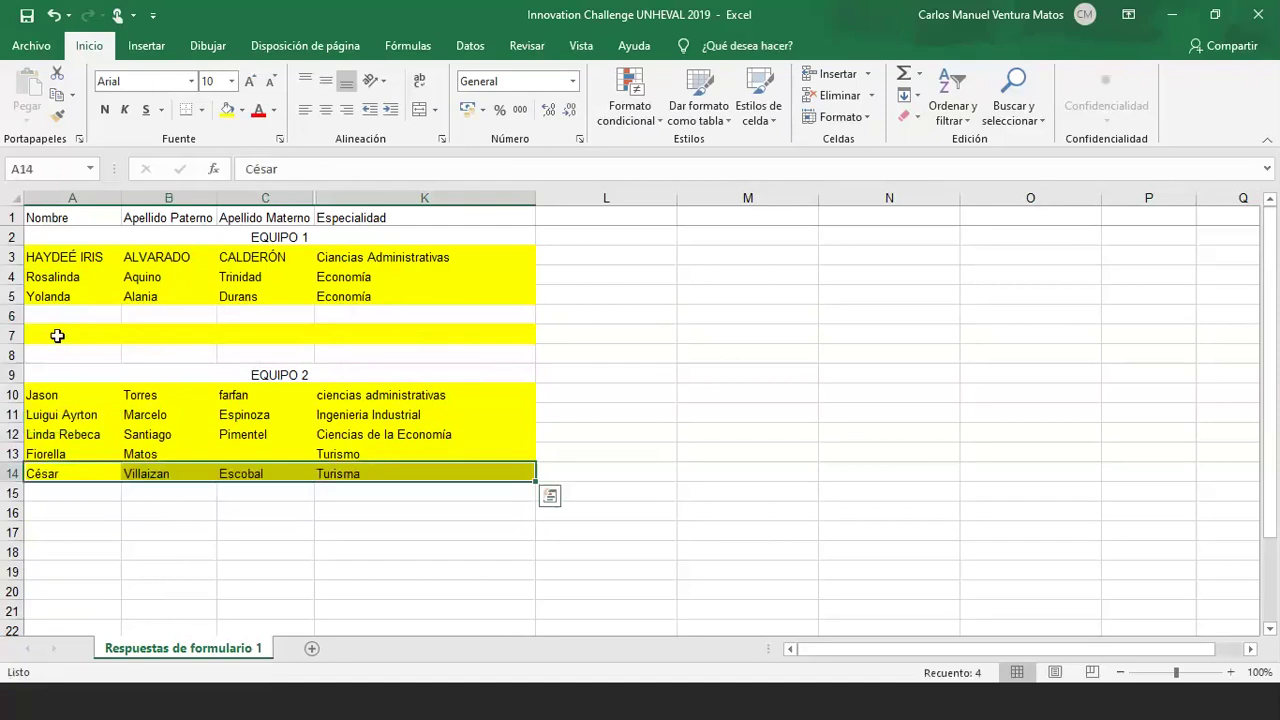
pyautogui.press('Up')
pyautogui.press('Up')
pyautogui.press('Up')
pyautogui.press('Up')
pyautogui.press('Up')
pyautogui.press('Up')
pyautogui.press('Up')
pyautogui.press('Up')
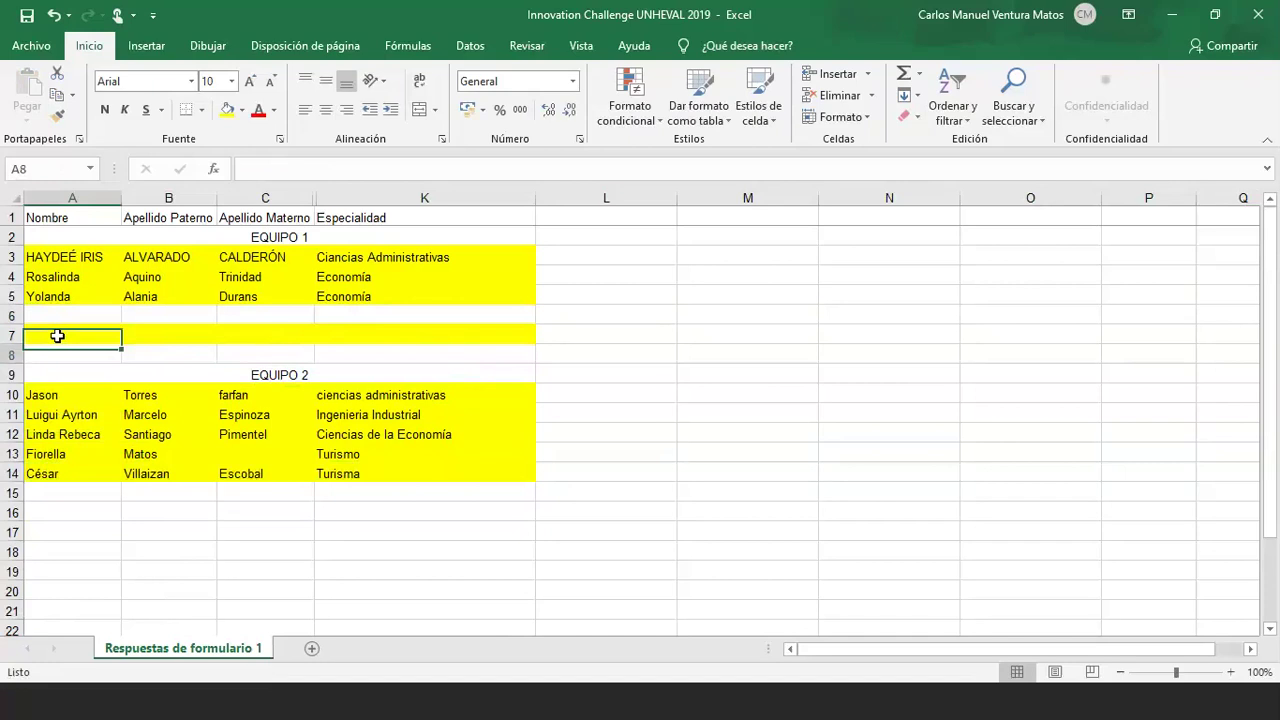
pyautogui.hotkey('ctrl', 'v')
pyautogui.hotkey('ctrl', 'z')
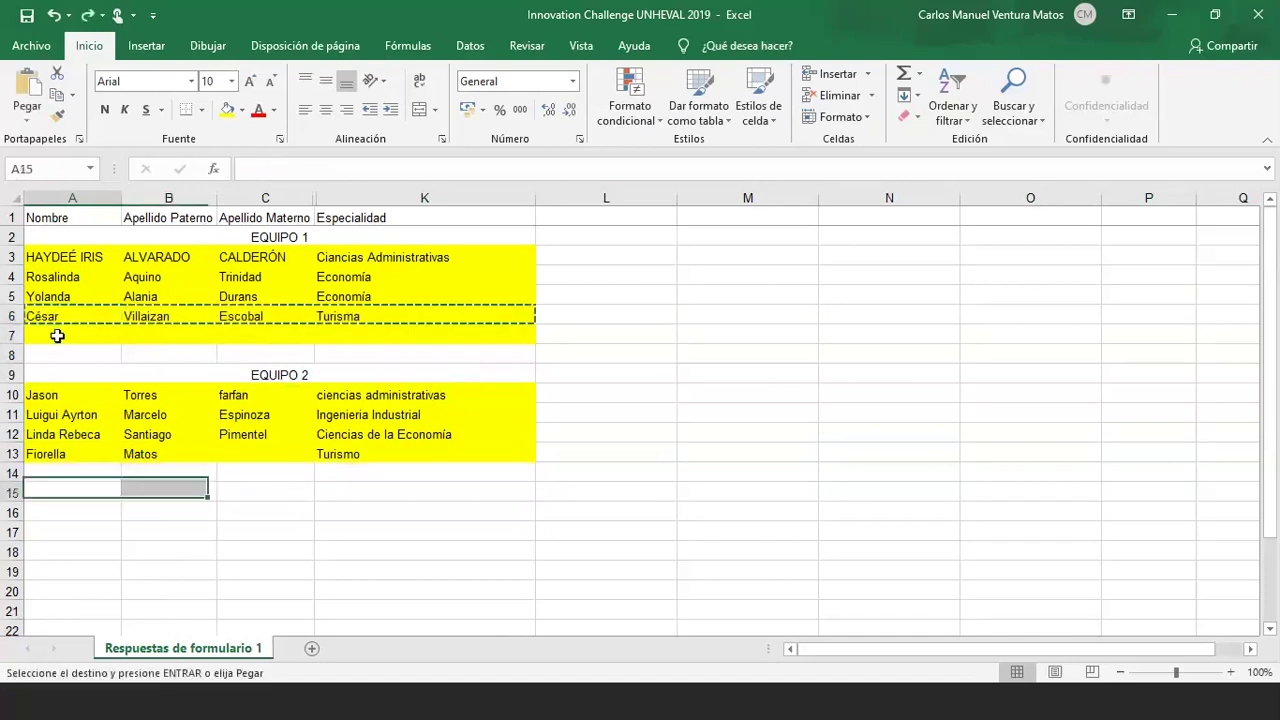
pyautogui.press('Up')
pyautogui.press('Up')
pyautogui.press('Up')
pyautogui.press('Up')
pyautogui.press('Up')
pyautogui.press('Up')
pyautogui.press('Up')
pyautogui.press('Up')
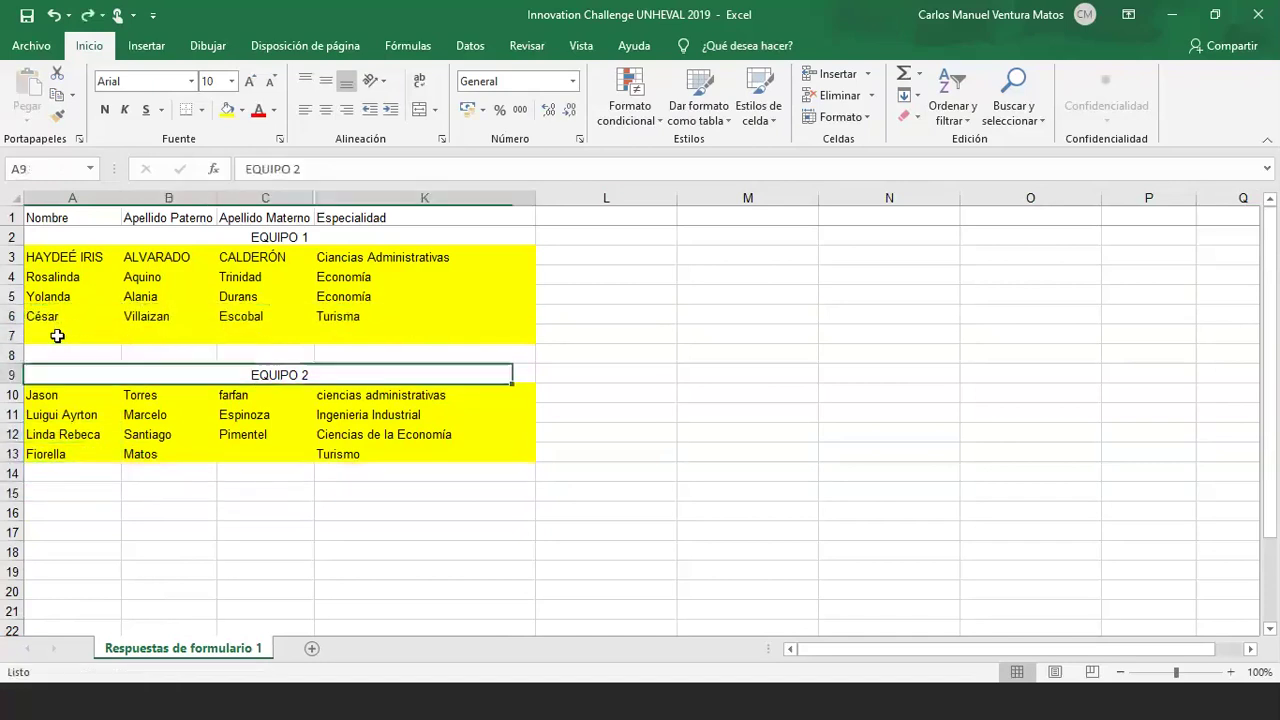
pyautogui.press('Escape')
pyautogui.hotkey('shift', 'Right')
pyautogui.hotkey('shift', 'Right')
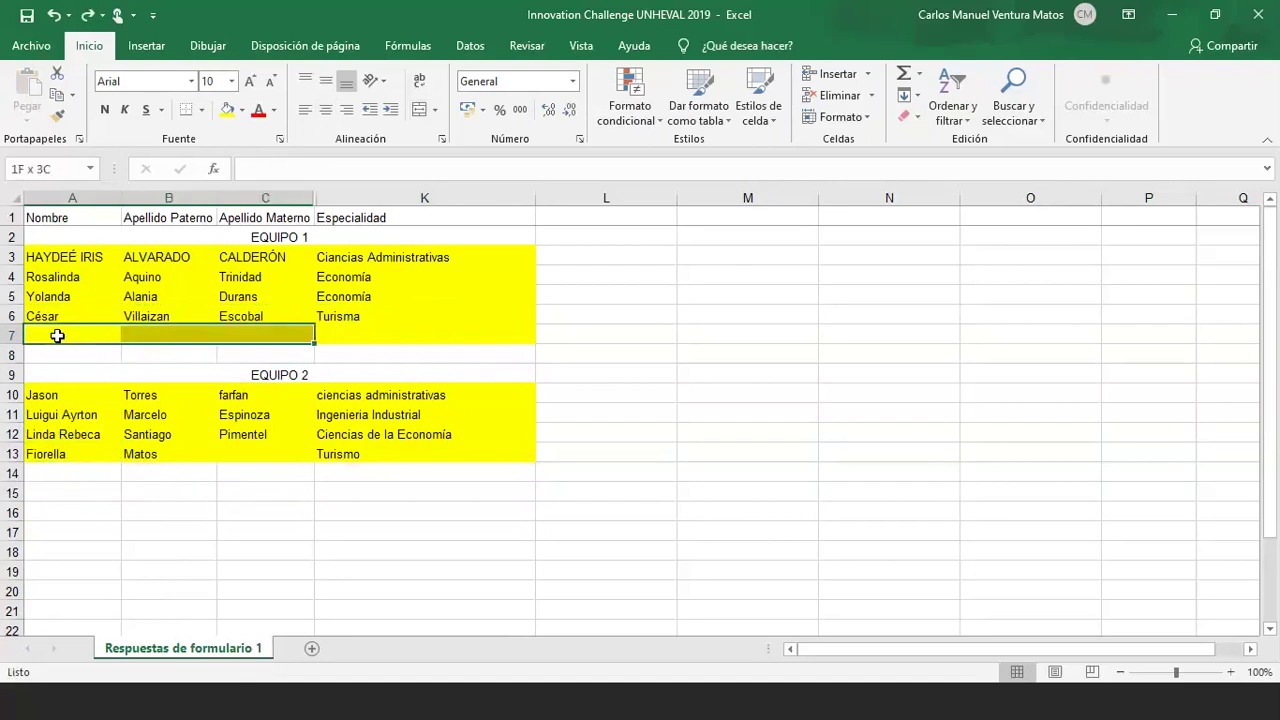
pyautogui.hotkey('shift', 'Right')
pyautogui.hotkey('shift', 'Right')
pyautogui.click(57, 336)
pyautogui.hotkey('shift', 'Right')
pyautogui.hotkey('shift', 'Right')
pyautogui.hotkey('shift', 'Right')
pyautogui.hotkey('shift', 'Right')
pyautogui.click(57, 336)
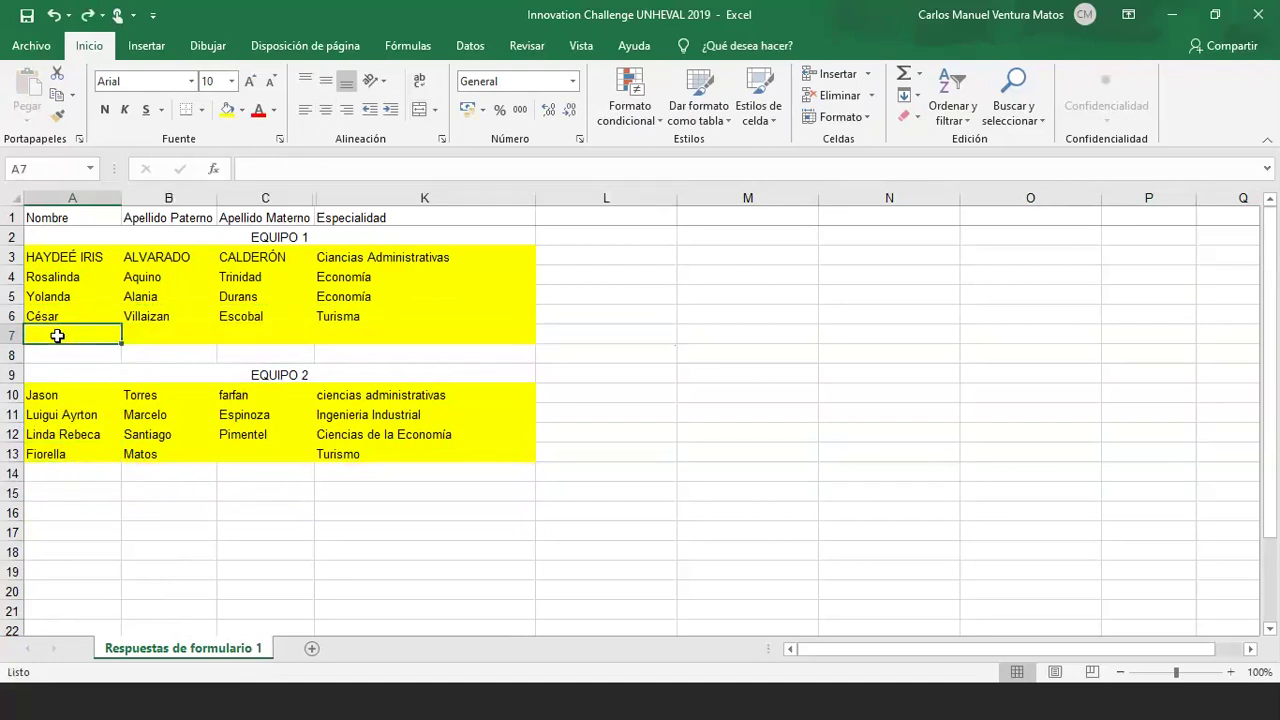
pyautogui.hotkey('shift', 'Right')
pyautogui.hotkey('shift', 'Right')
pyautogui.hotkey('shift', 'Right')
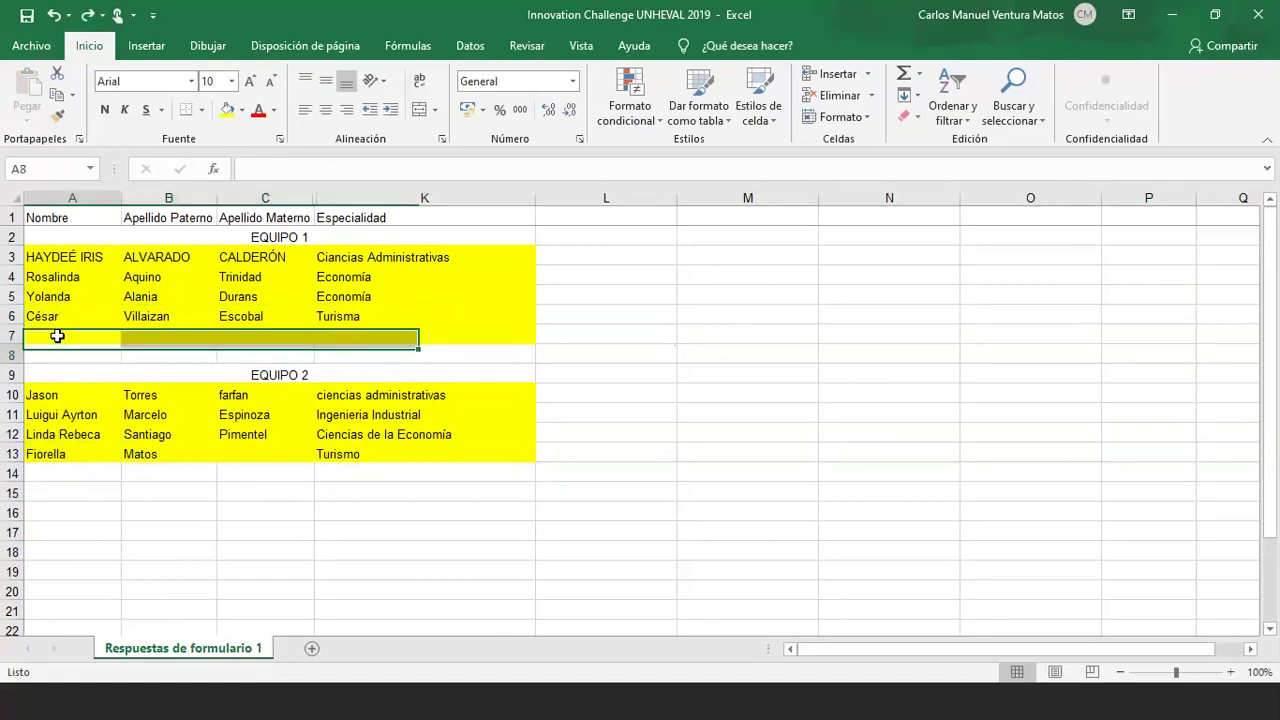
pyautogui.press('Down')
pyautogui.press('Down')
pyautogui.press('Down')
pyautogui.press('Down')
pyautogui.press('Down')
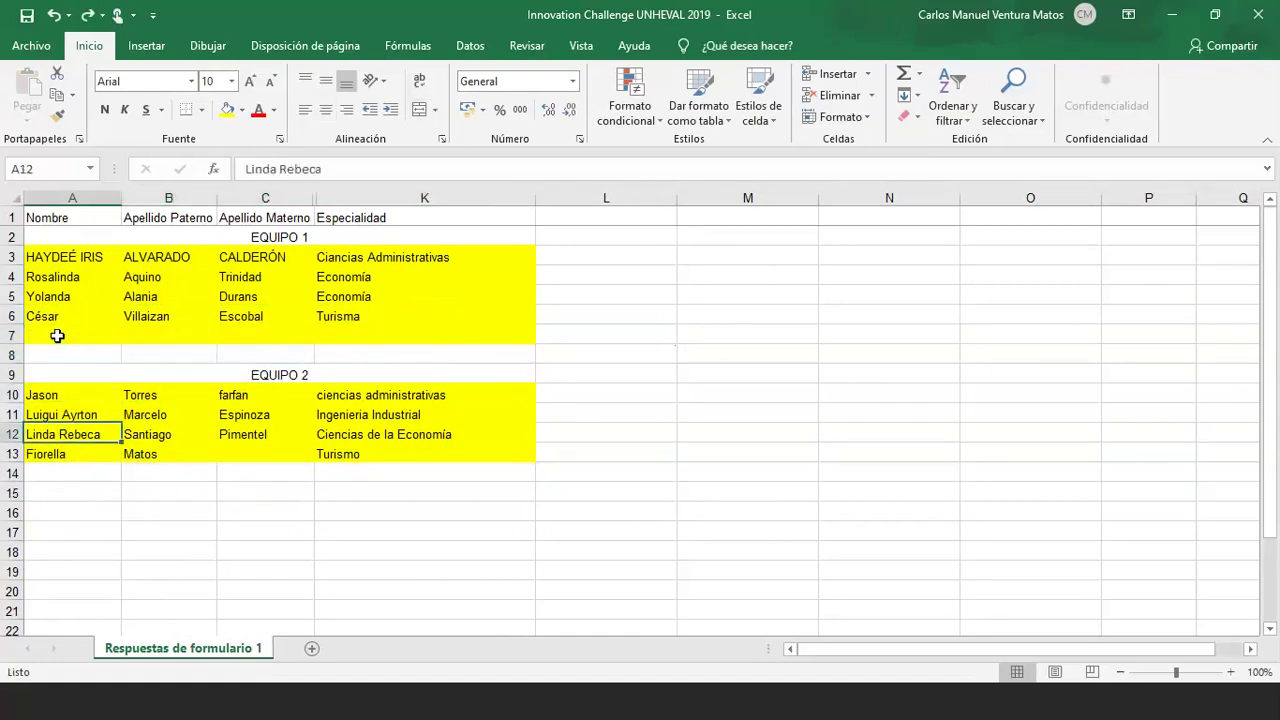
pyautogui.hotkey('shift', 'Right')
pyautogui.hotkey('shift', 'Right')
pyautogui.hotkey('shift', 'Right')
pyautogui.press('Up')
pyautogui.press('Up')
pyautogui.press('Up')
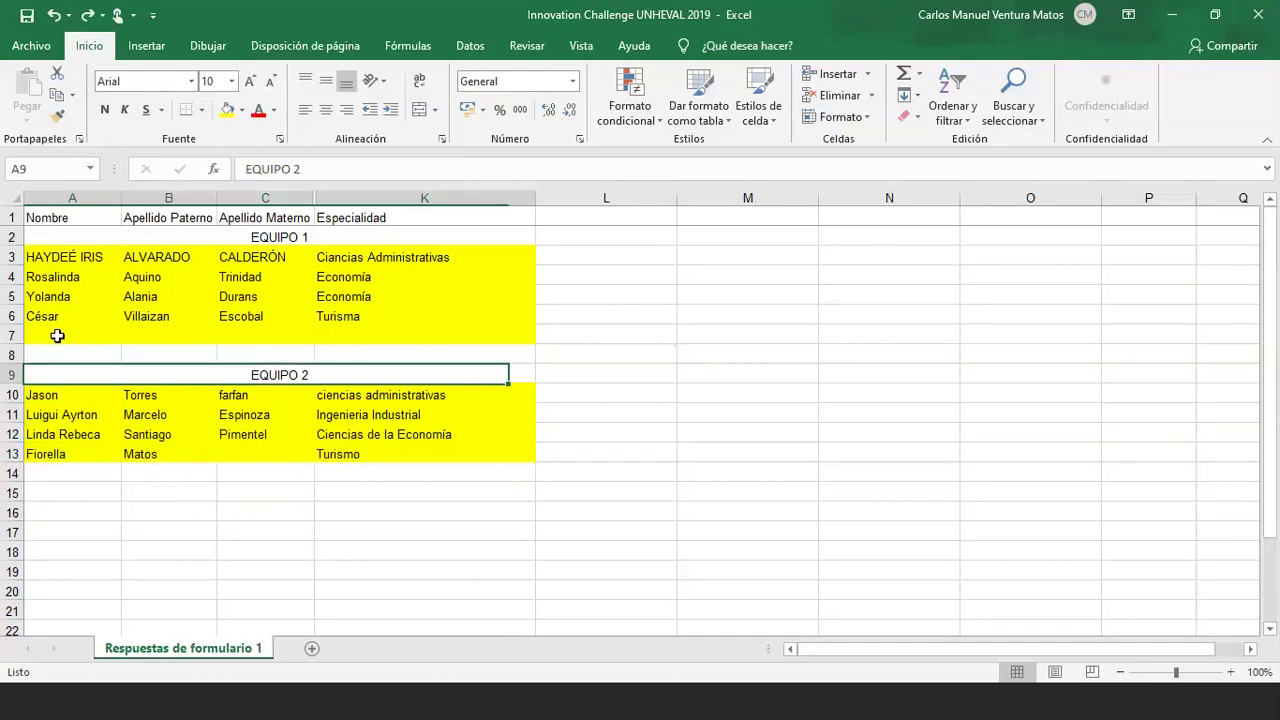
pyautogui.press('Up')
pyautogui.press('Up')
pyautogui.press('Down')
pyautogui.press('Down')
pyautogui.press('Down')
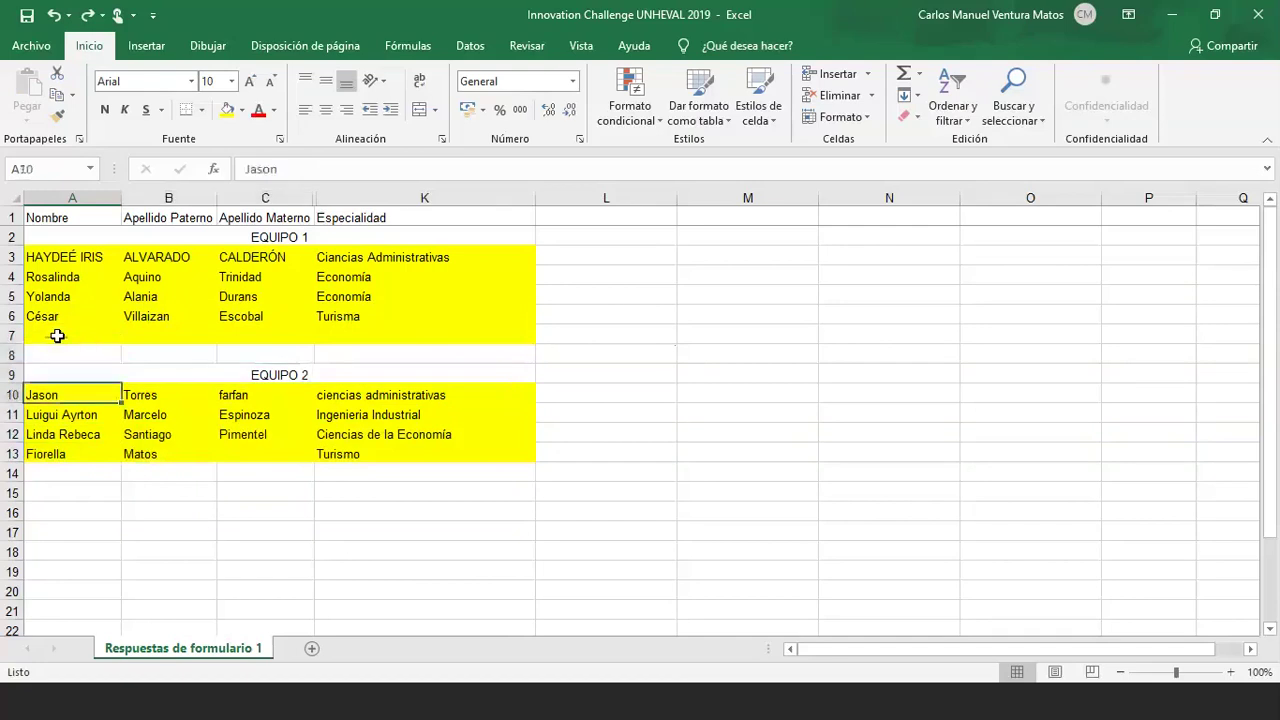
pyautogui.press('Down')
pyautogui.press('Down')
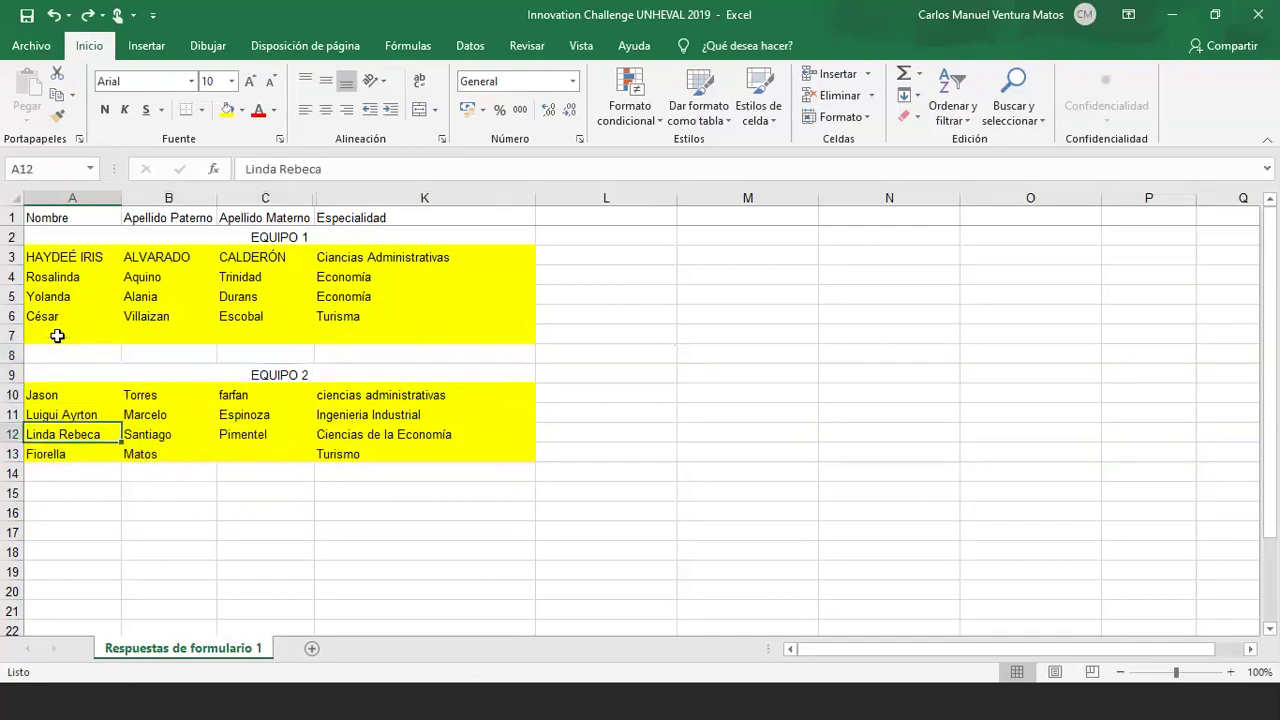
pyautogui.press('Right')
pyautogui.press('Right')
pyautogui.press('Left')
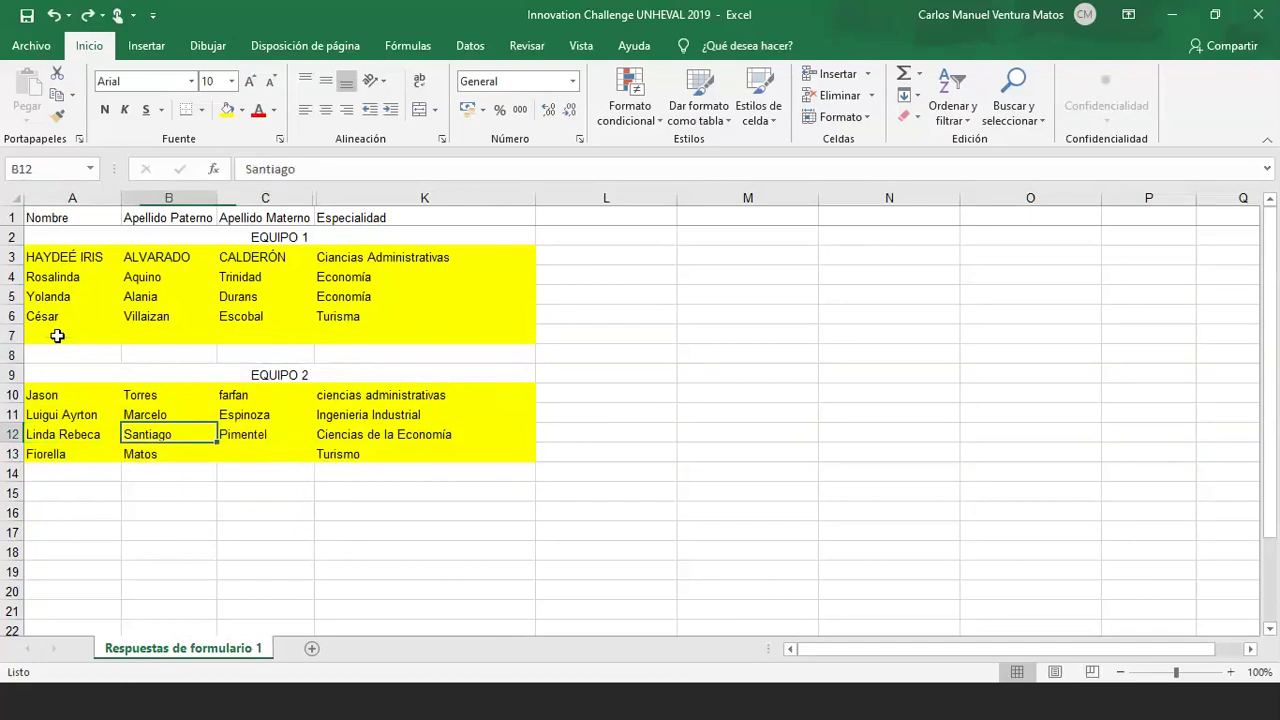
pyautogui.press('Left')
pyautogui.press('Right')
pyautogui.press('Right')
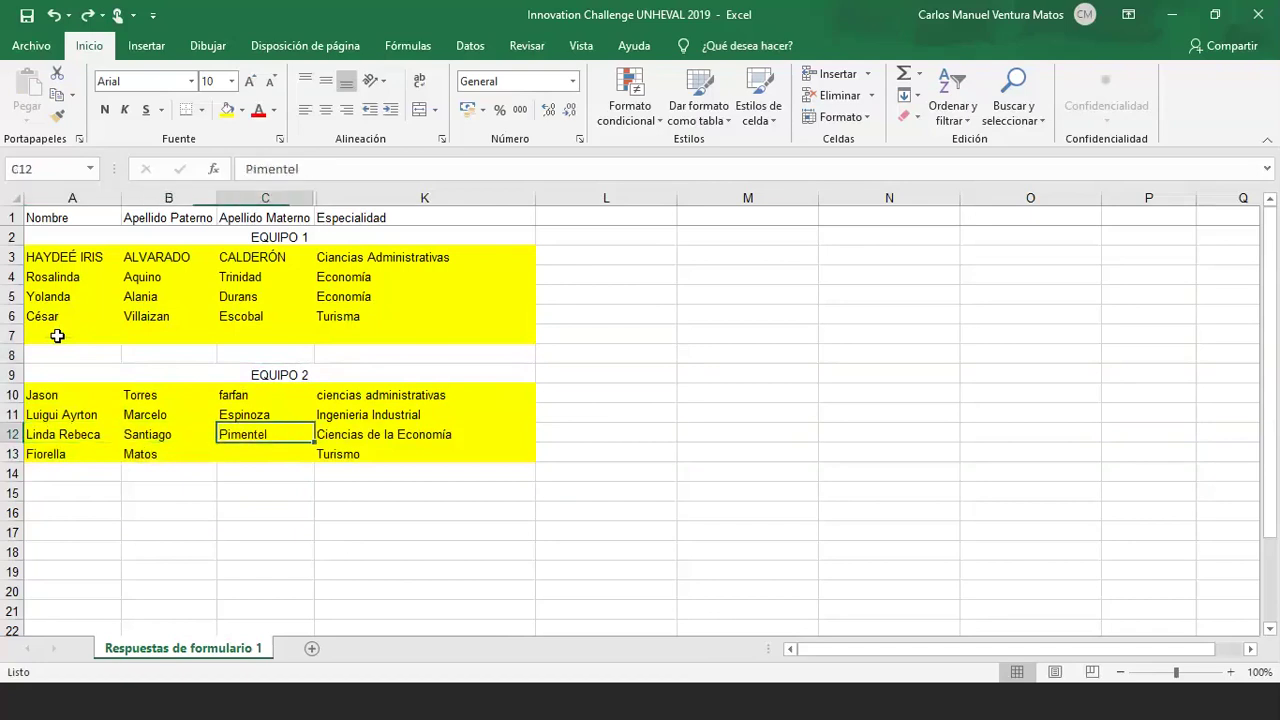
pyautogui.press('Right')
pyautogui.press('Right')
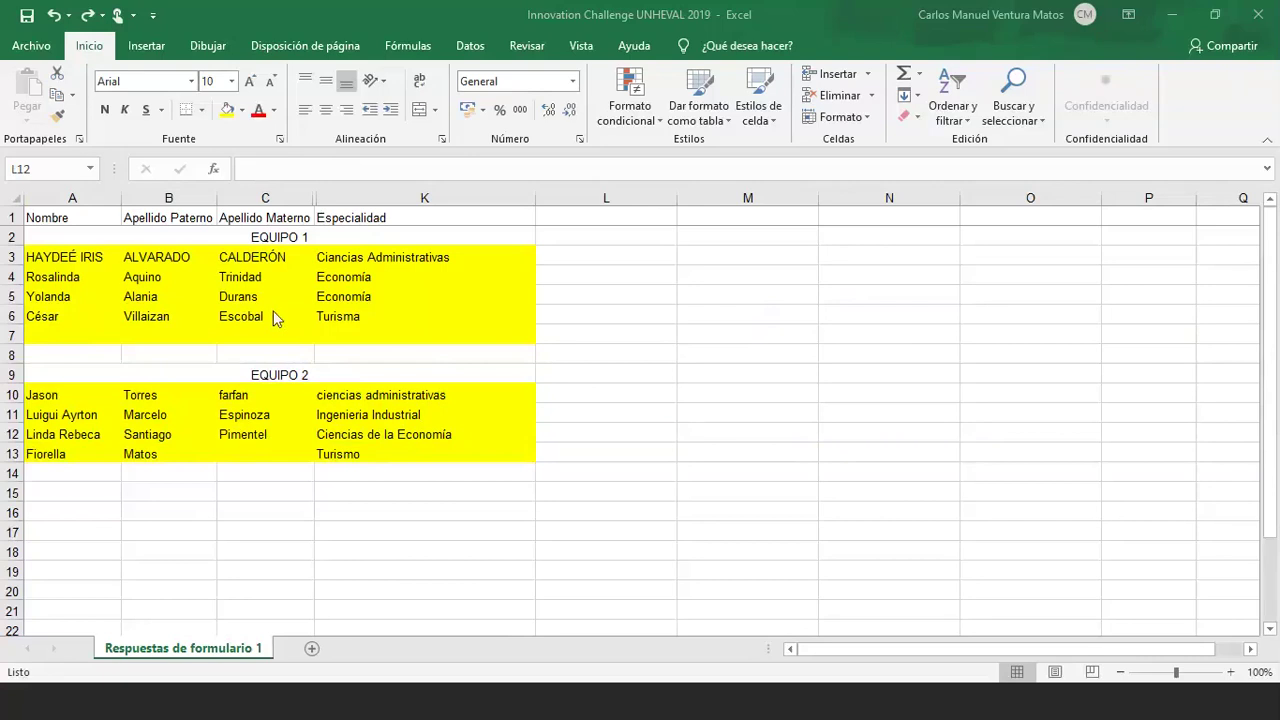
pyautogui.click(470, 508)
pyautogui.click(42, 491)
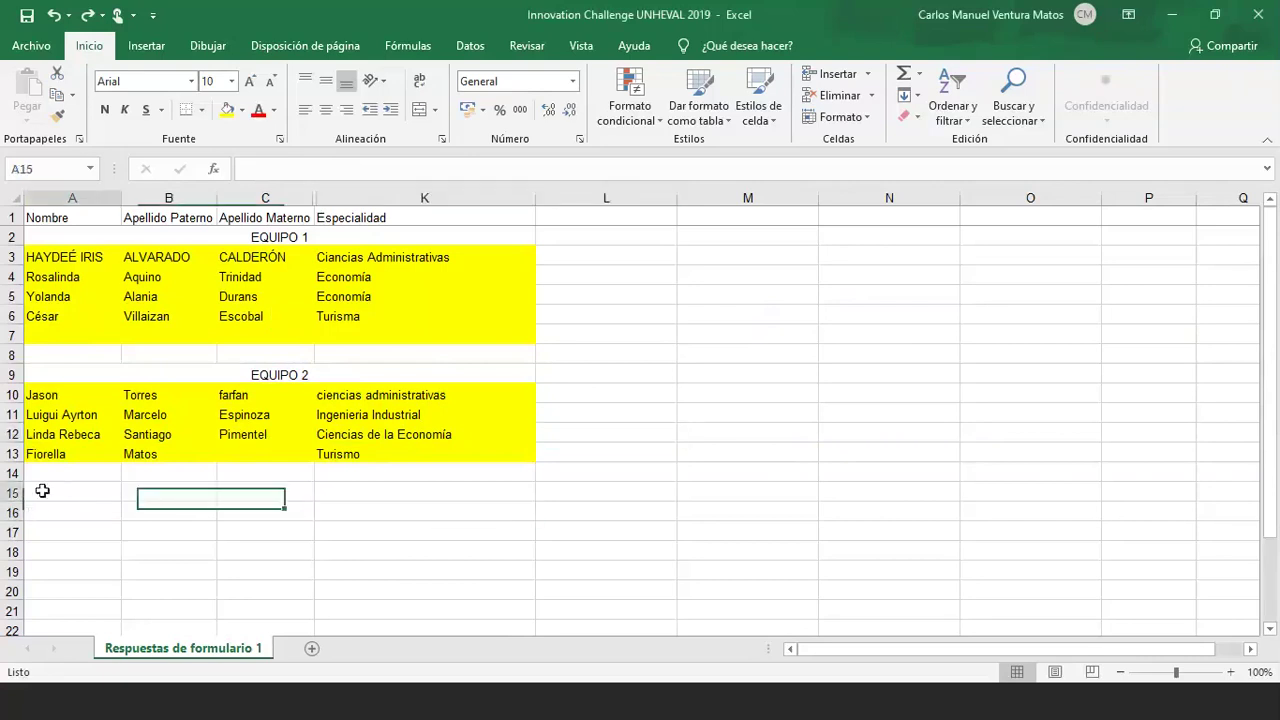
pyautogui.moveTo(42, 491); pyautogui.dragTo(454, 550)
pyautogui.hotkey('shift', 'Up')
pyautogui.hotkey('shift', 'Up')
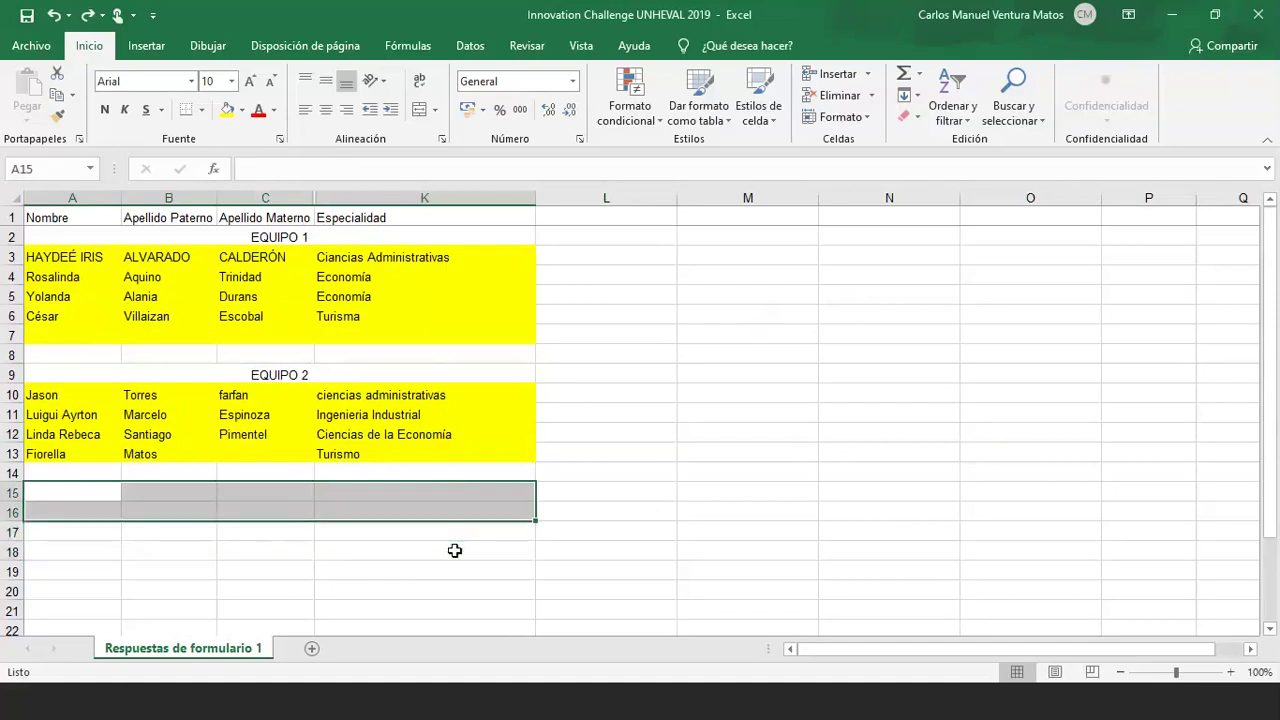
pyautogui.hotkey('shift', 'Down')
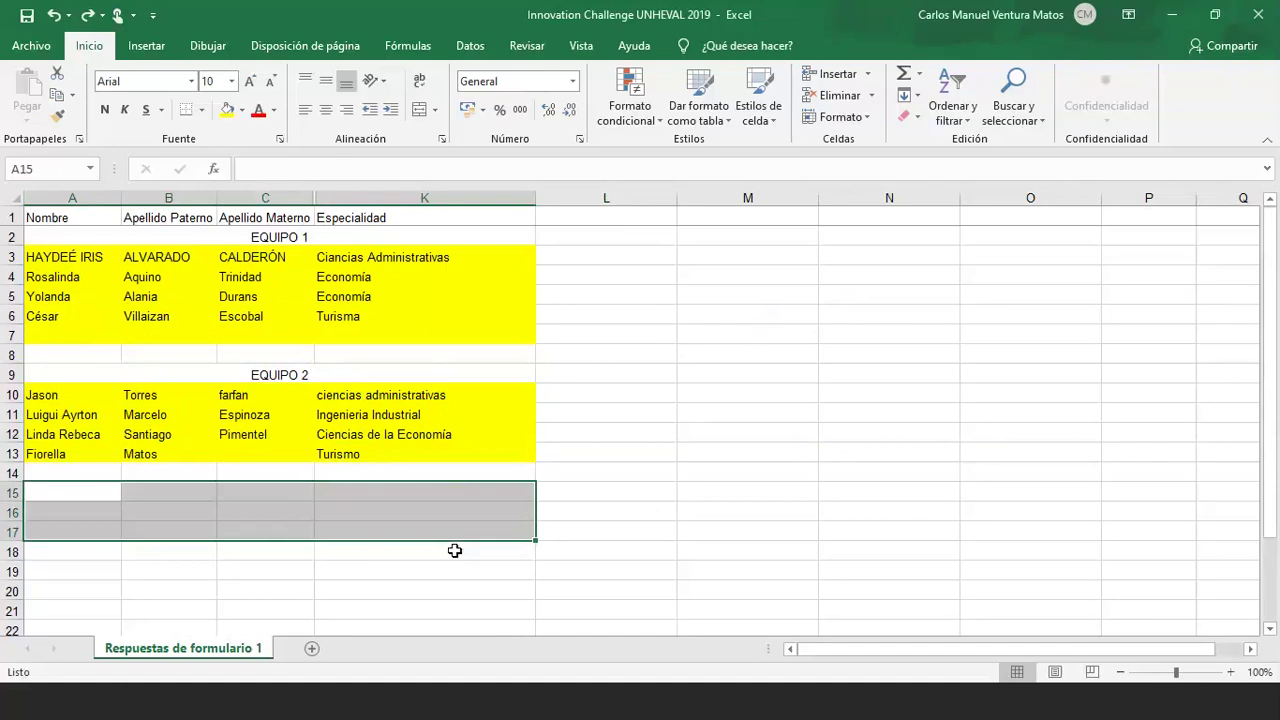
pyautogui.press('Up')
pyautogui.press('Up')
pyautogui.press('Up')
pyautogui.press('Up')
pyautogui.press('Up')
pyautogui.press('Up')
pyautogui.press('Up')
pyautogui.press('Up')
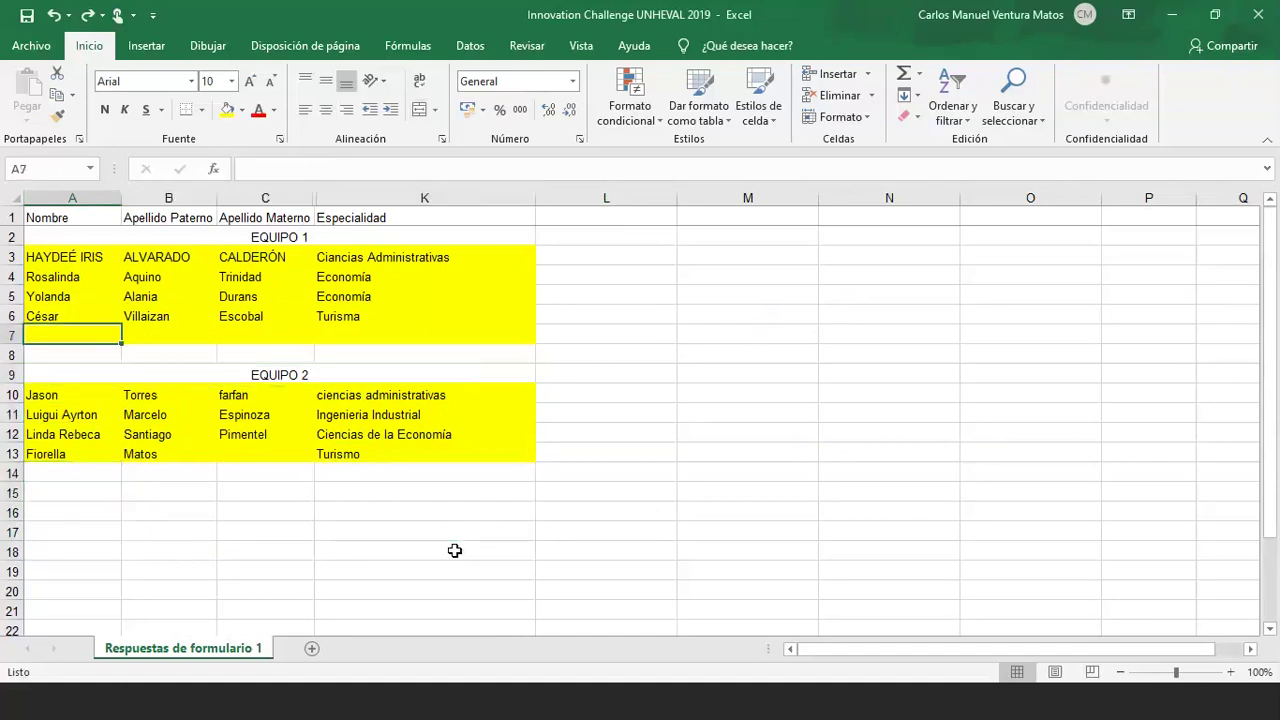
pyautogui.press('Up')
pyautogui.press('Down')
pyautogui.click(245, 257)
pyautogui.press('Down')
pyautogui.press('Left')
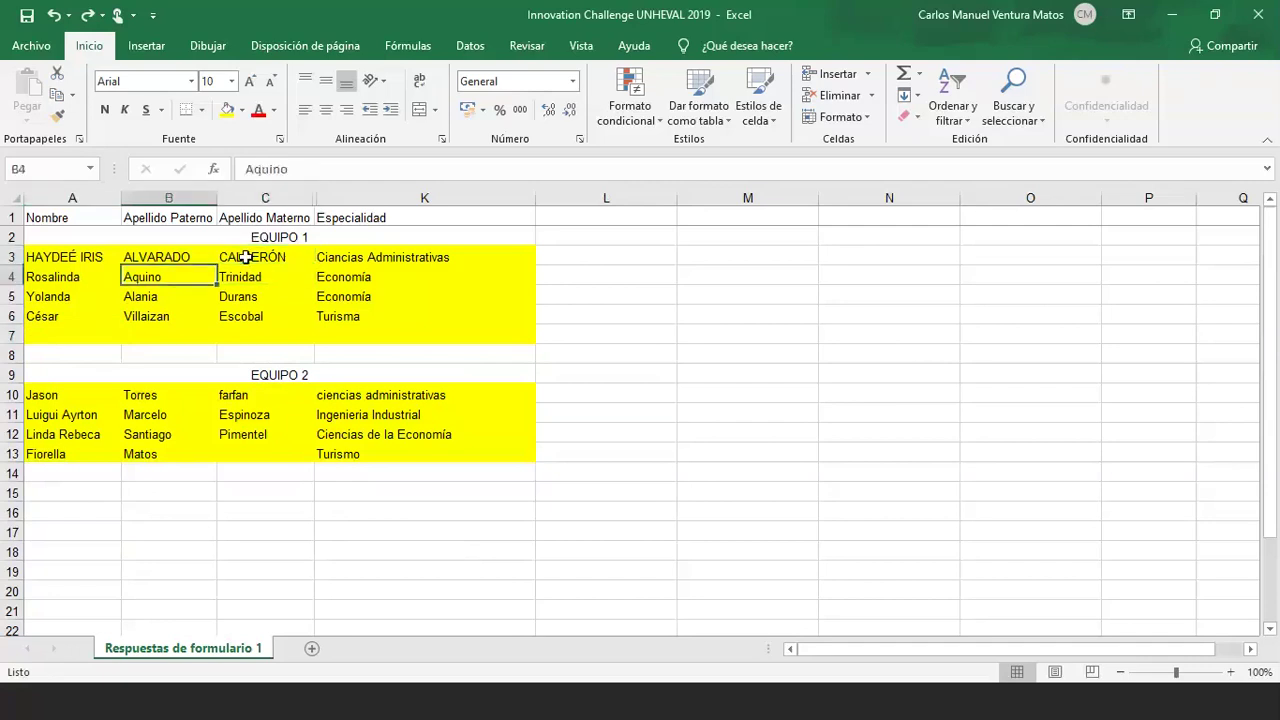
pyautogui.press('Left')
pyautogui.press('Down')
pyautogui.press('Up')
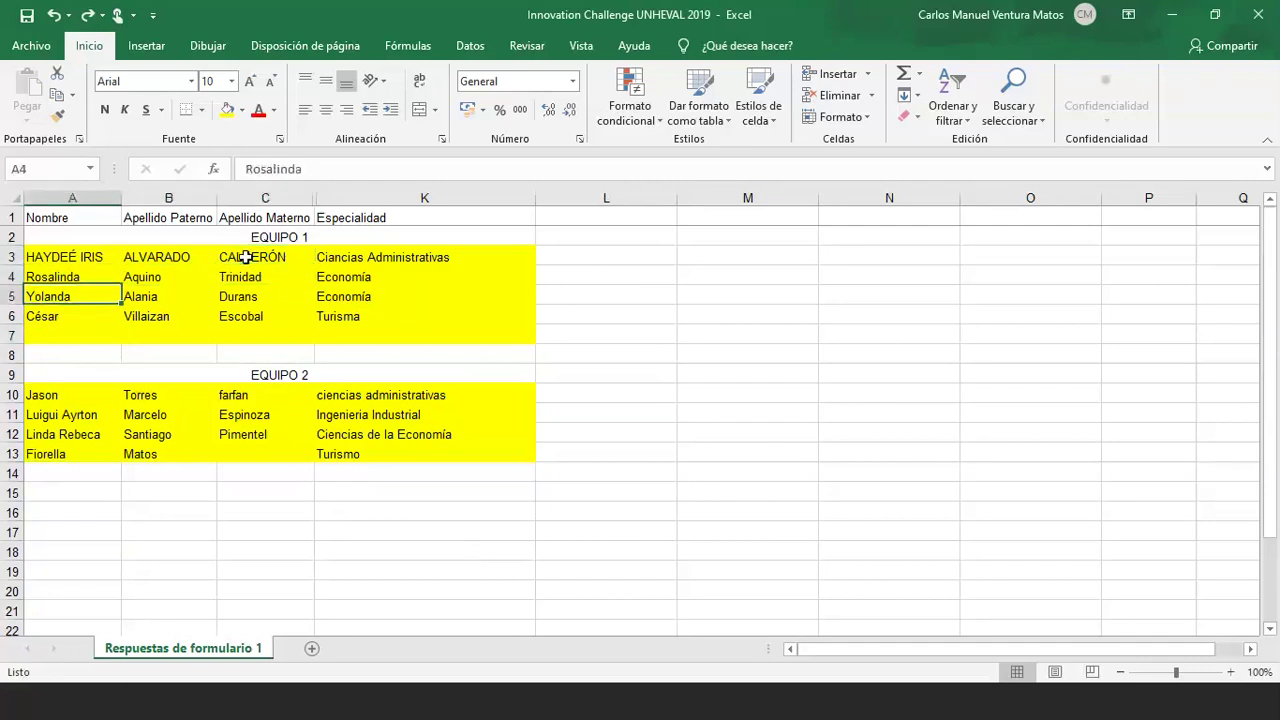
pyautogui.press('Down')
pyautogui.press('Up')
pyautogui.hotkey('shift', 'Down')
pyautogui.hotkey('ctrl', 'shift', 'Right')
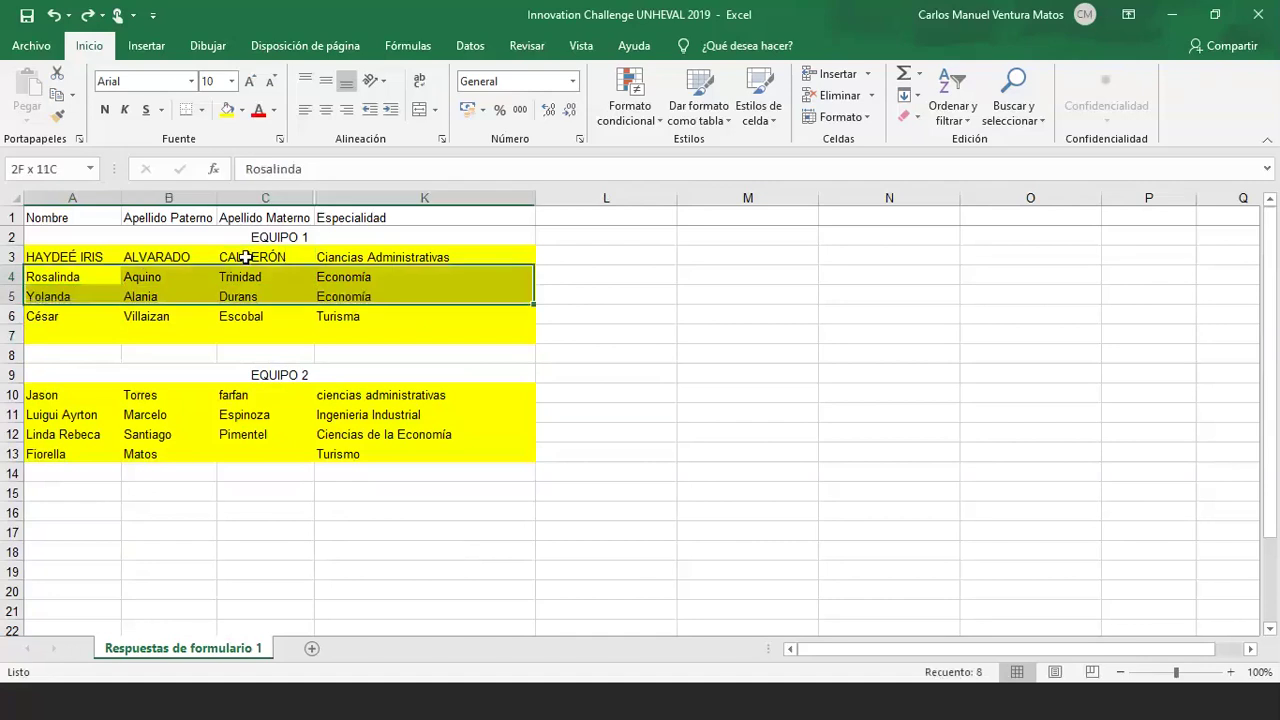
pyautogui.press('Down')
pyautogui.press('Down')
pyautogui.press('Down')
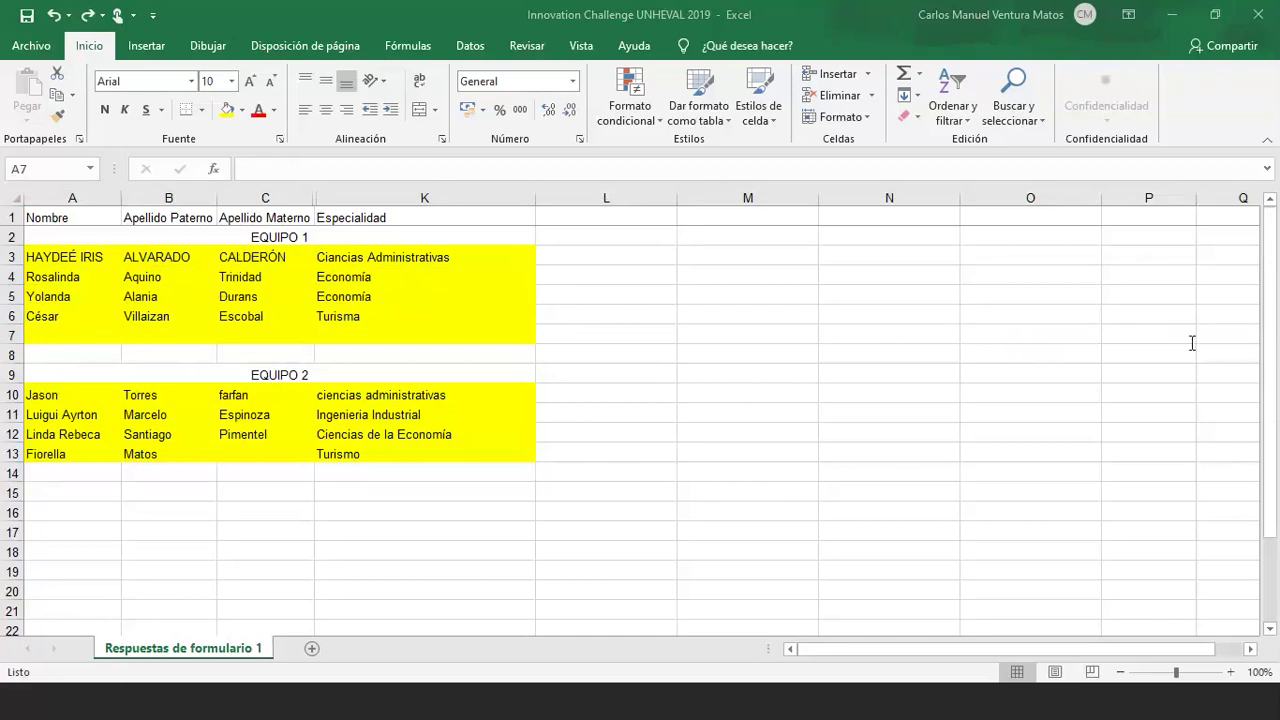
# Type a new member's full name into A7, then trim A7 to the first name.
pyautogui.click(51, 334)
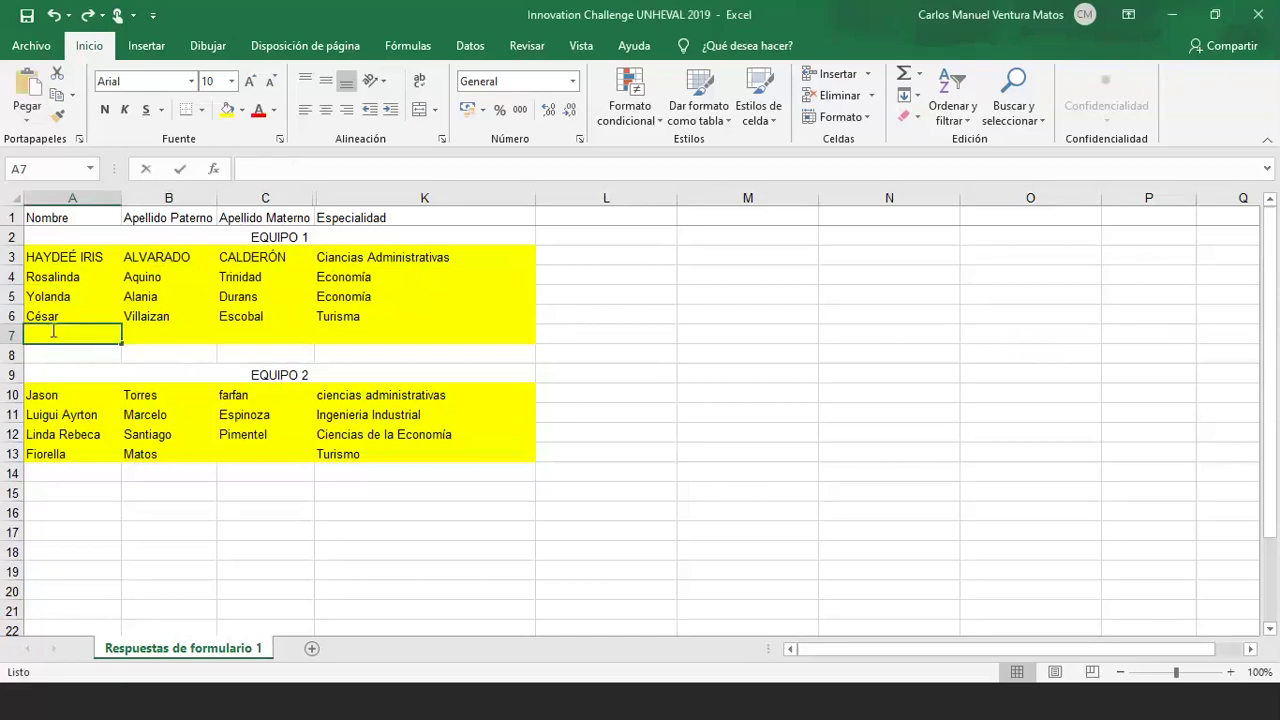
pyautogui.doubleClick(53, 333)
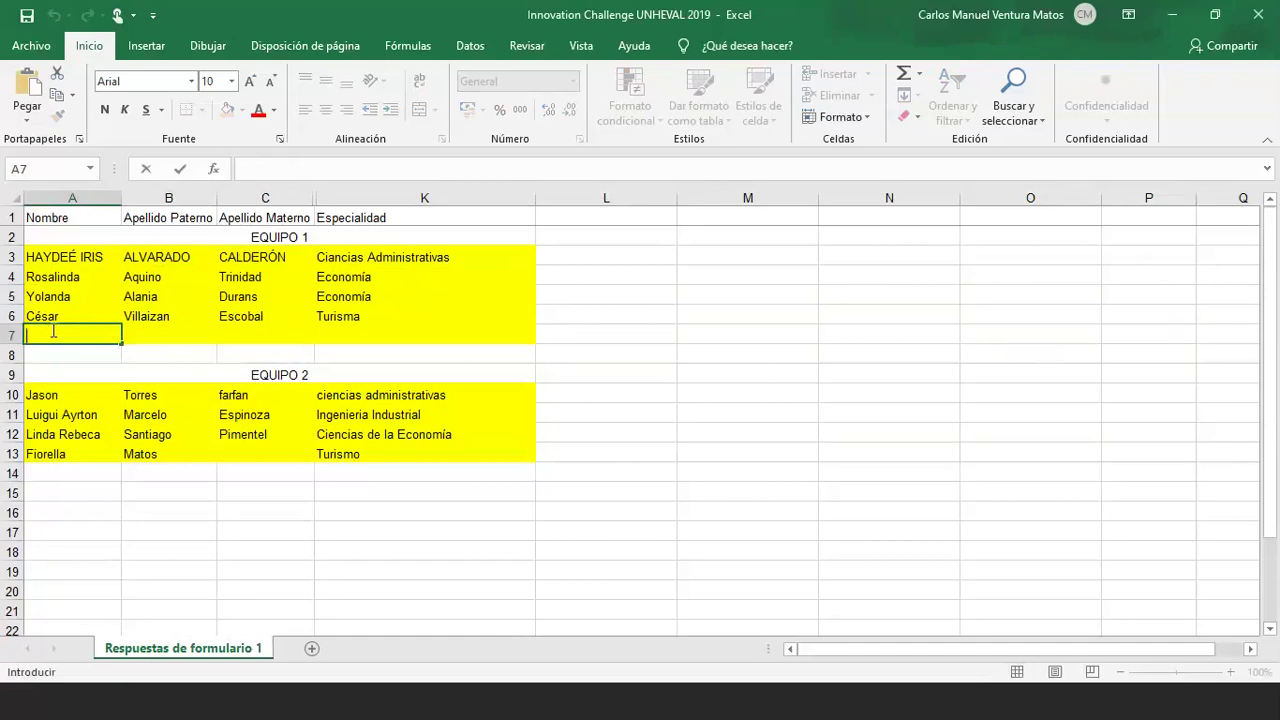
pyautogui.hotkey('ctrl', 'Return')
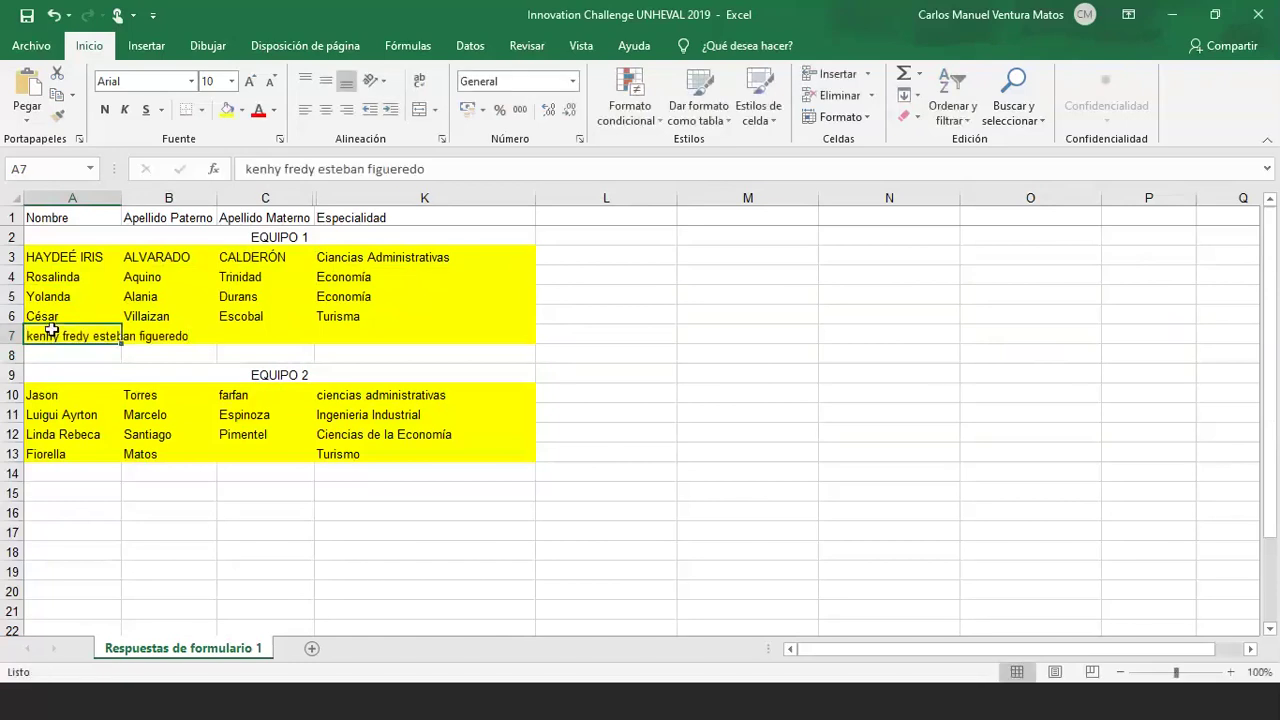
pyautogui.press('Return')
pyautogui.click(51, 330)
pyautogui.moveTo(283, 169); pyautogui.dragTo(443, 163)
pyautogui.hotkey('ctrl', 'c')
pyautogui.press('BackSpace')
pyautogui.press('BackSpace')
pyautogui.press('BackSpace')
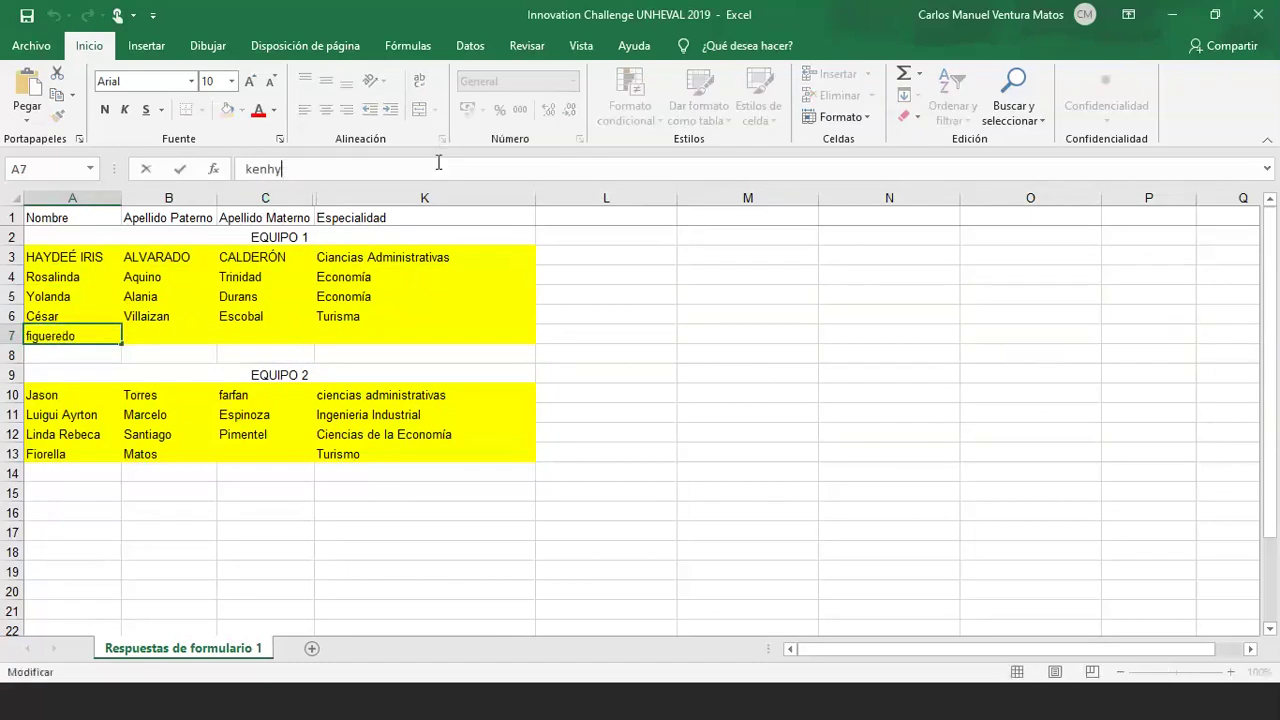
pyautogui.write('y')
pyautogui.press('Return')
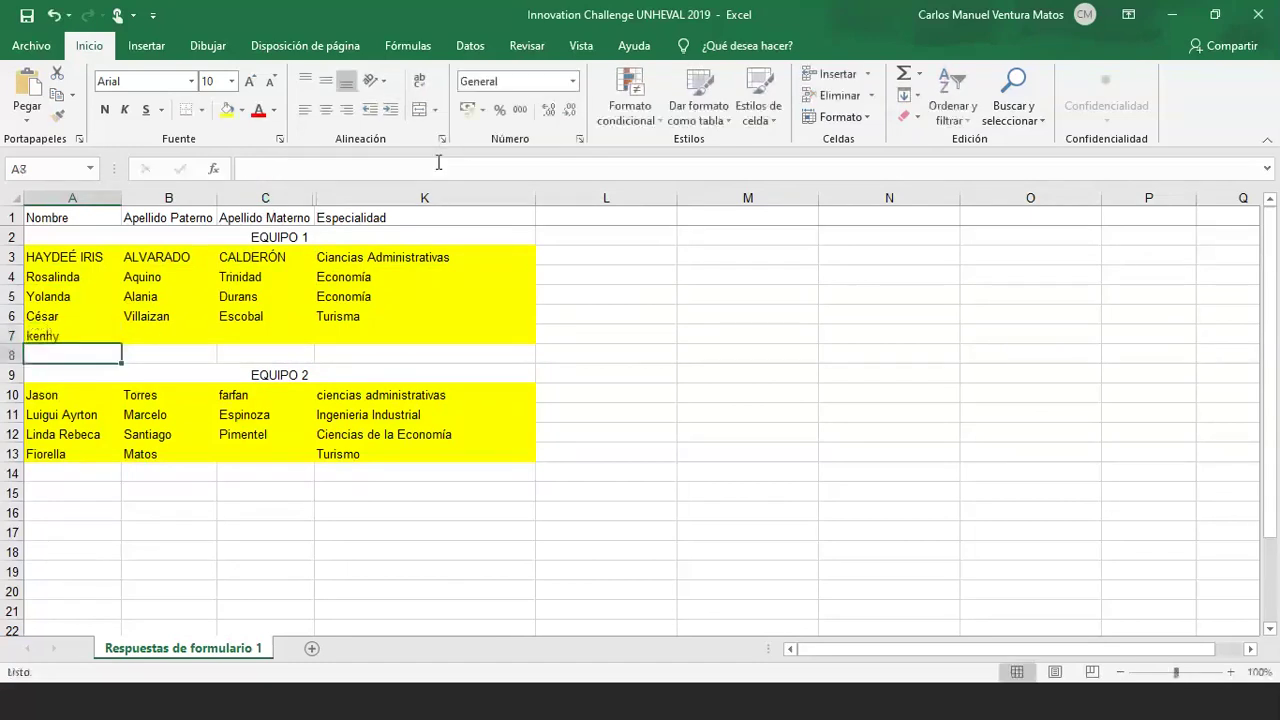
# Paste the removed text into B7, keeping only the two surnames.
pyautogui.press('Right')
pyautogui.press('Up')
pyautogui.press('F2')
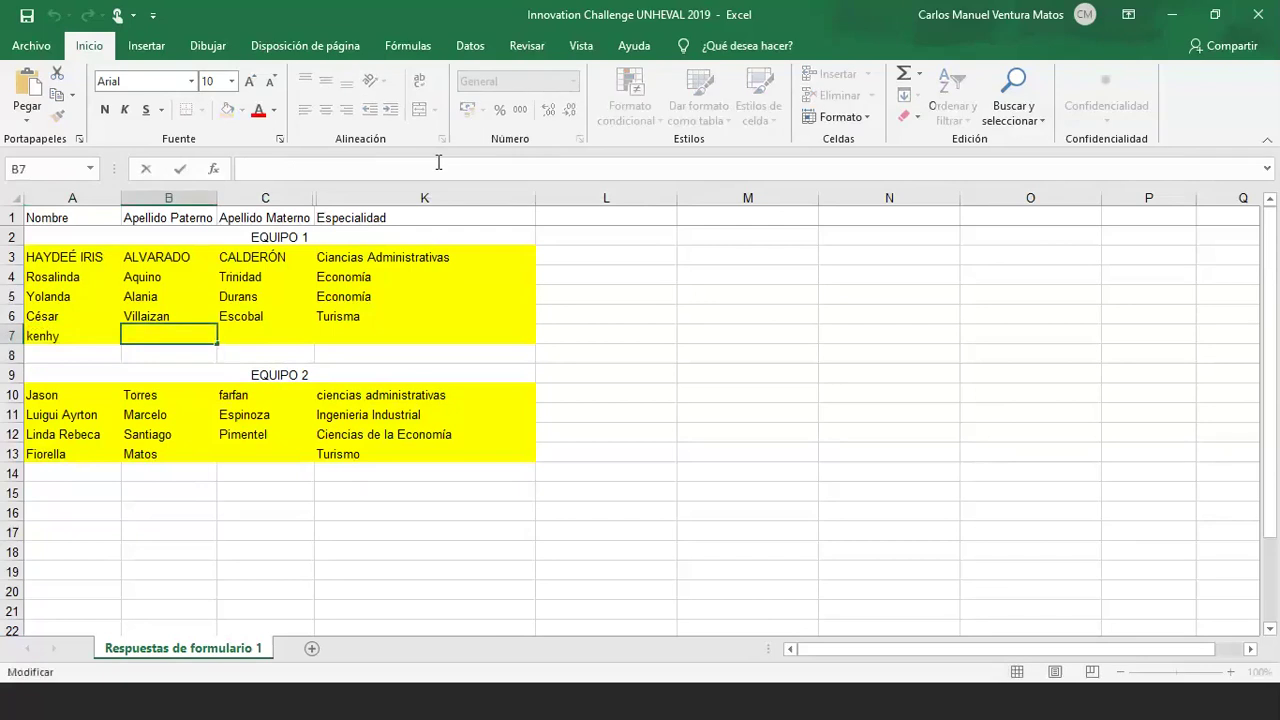
pyautogui.hotkey('ctrl', 'v')
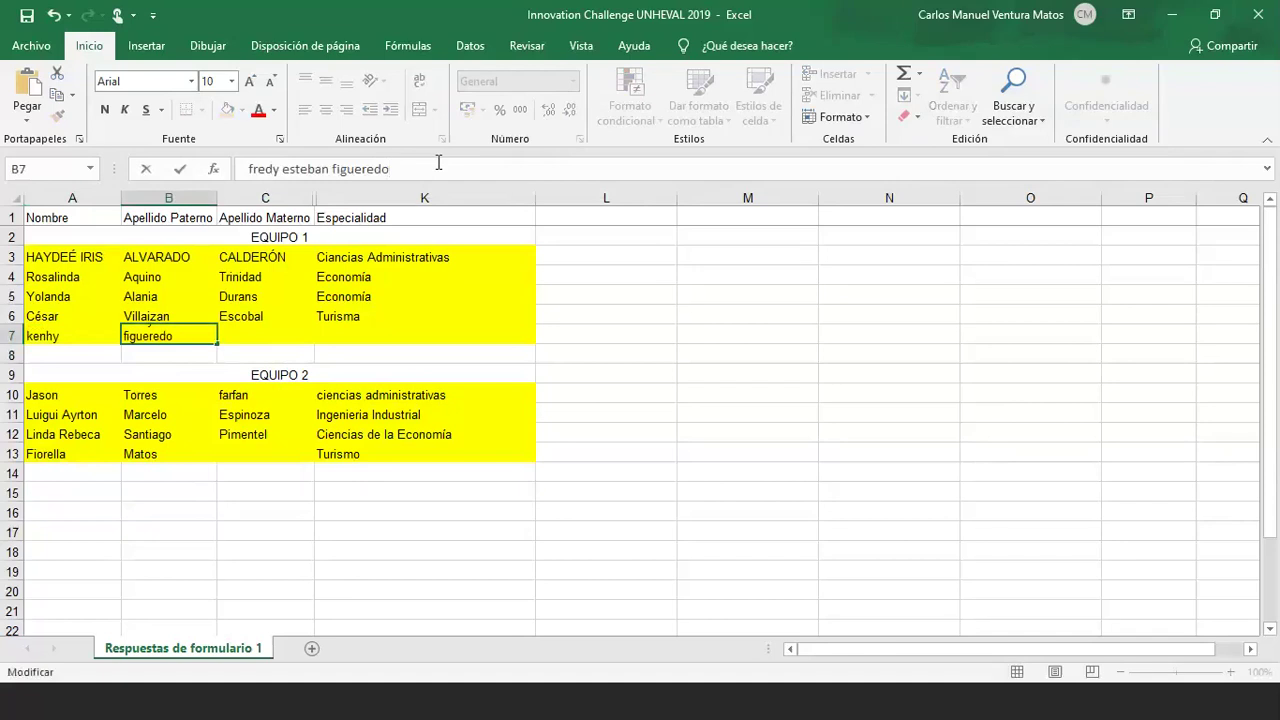
pyautogui.hotkey('shift', 'Left')
pyautogui.hotkey('shift', 'Left')
pyautogui.hotkey('shift', 'Left')
pyautogui.hotkey('shift', 'Left')
pyautogui.press('Left')
pyautogui.press('Left')
pyautogui.press('Left')
pyautogui.press('Left')
pyautogui.press('Left')
pyautogui.press('Left')
pyautogui.press('Left')
pyautogui.press('Left')
pyautogui.press('Left')
pyautogui.press('Left')
pyautogui.press('Left')
pyautogui.press('Left')
pyautogui.press('Left')
pyautogui.press('Left')
pyautogui.press('Left')
pyautogui.hotkey('shift', 'Left')
pyautogui.hotkey('shift', 'Left')
pyautogui.hotkey('shift', 'Left')
pyautogui.hotkey('shift', 'Left')
pyautogui.hotkey('shift', 'Left')
pyautogui.press('BackSpace')
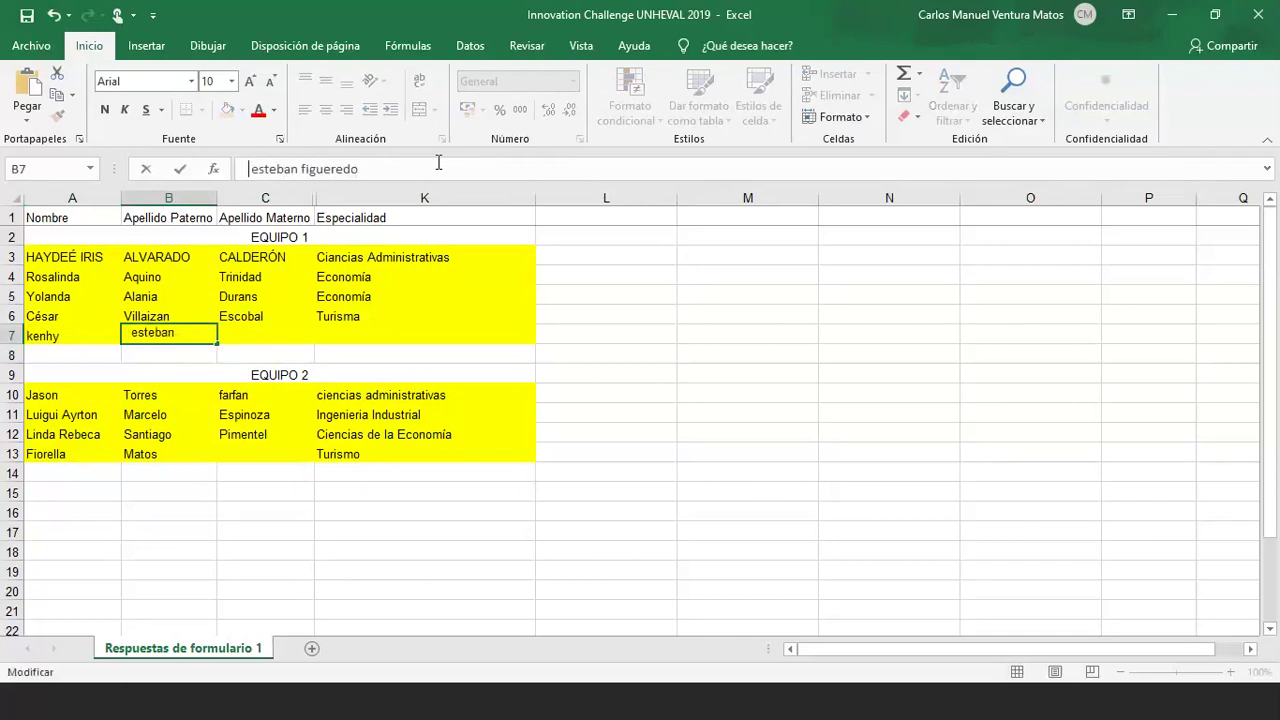
pyautogui.press('Delete')
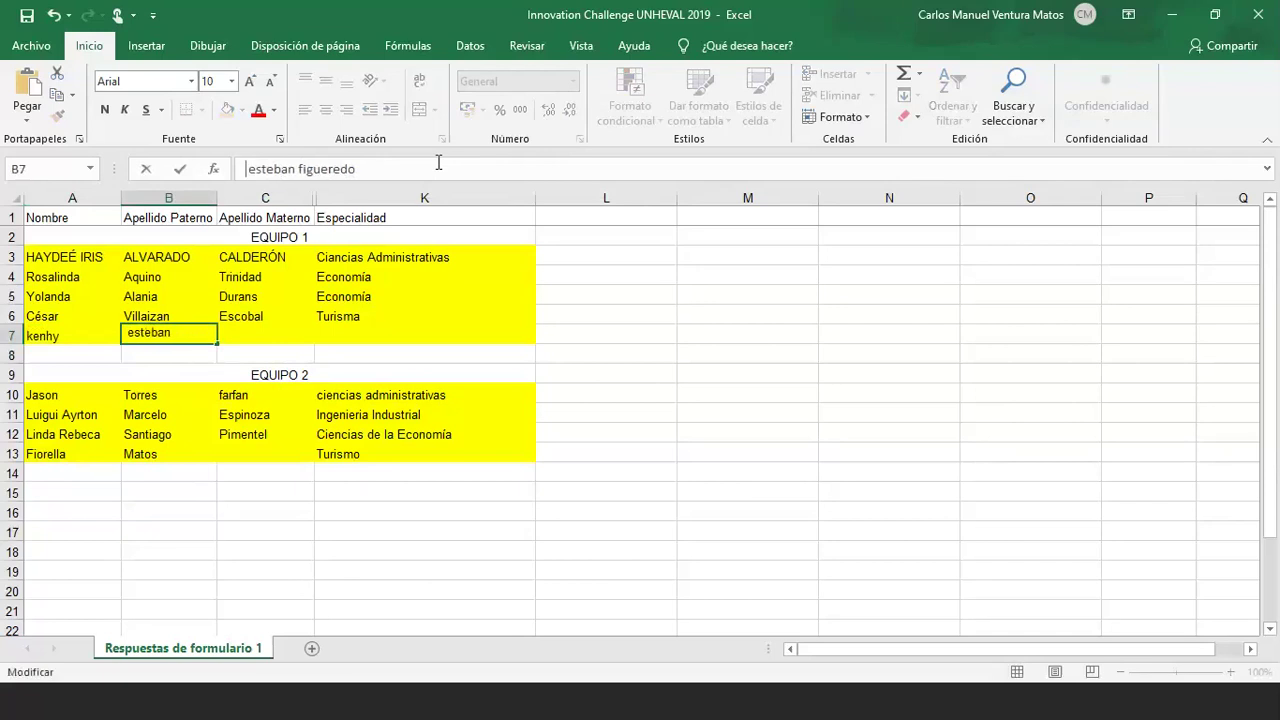
pyautogui.press('Return')
# Add the member's second first name to cell A7.
pyautogui.press('Up')
pyautogui.press('Left')
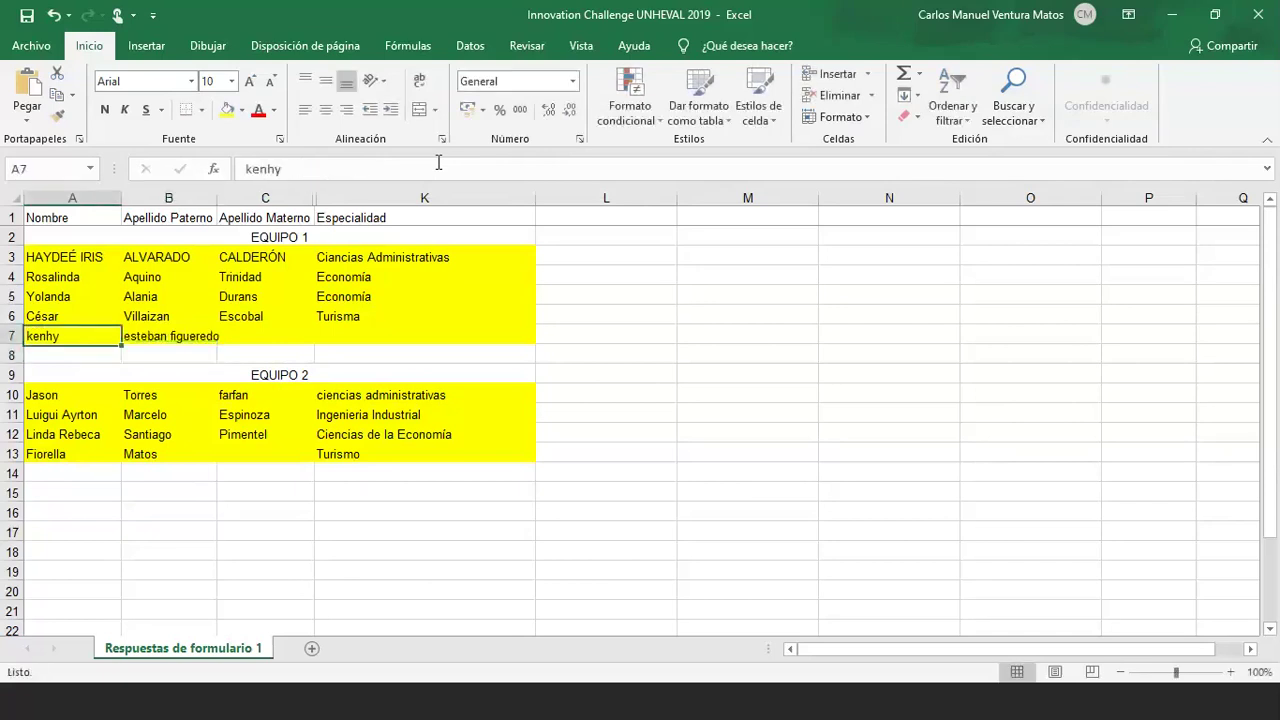
pyautogui.click(438, 163)
pyautogui.write('fredy')
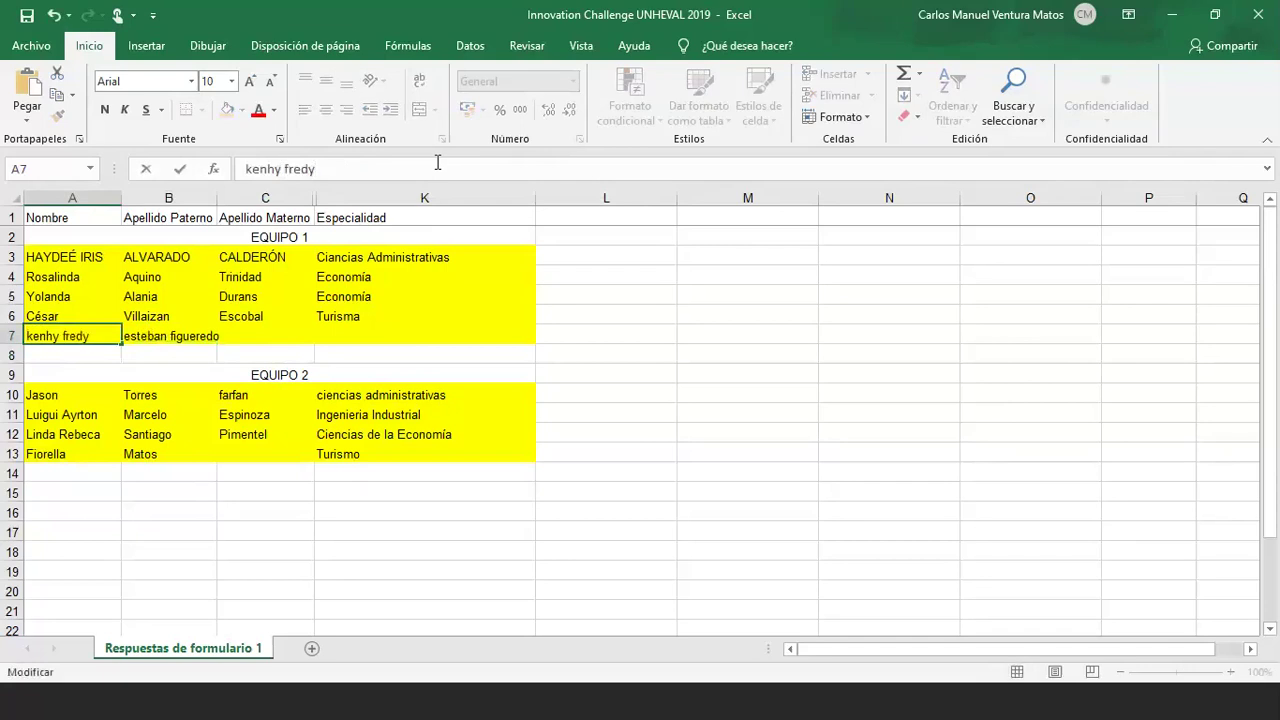
pyautogui.press('Return')
# Move the second surname from B7 into C7 and enter Contabilidad as the specialty.
pyautogui.press('Up')
pyautogui.press('Right')
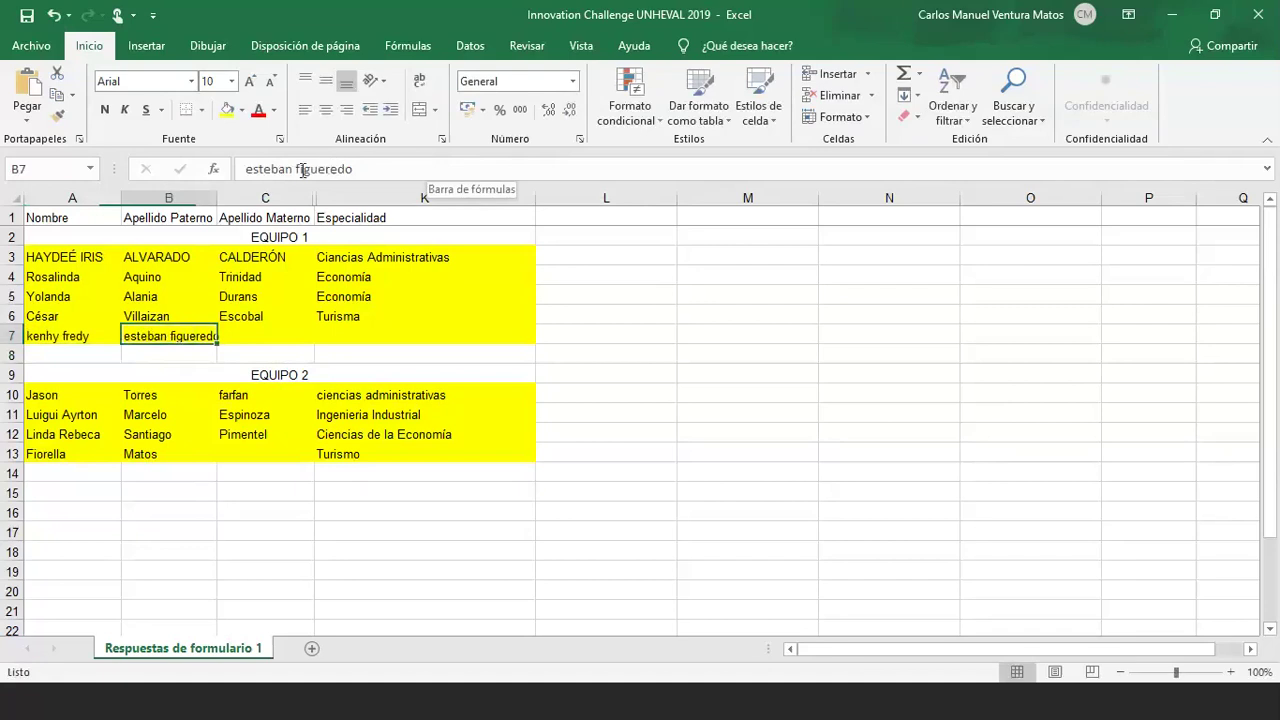
pyautogui.moveTo(295, 169); pyautogui.dragTo(356, 169)
pyautogui.hotkey('ctrl', 'c')
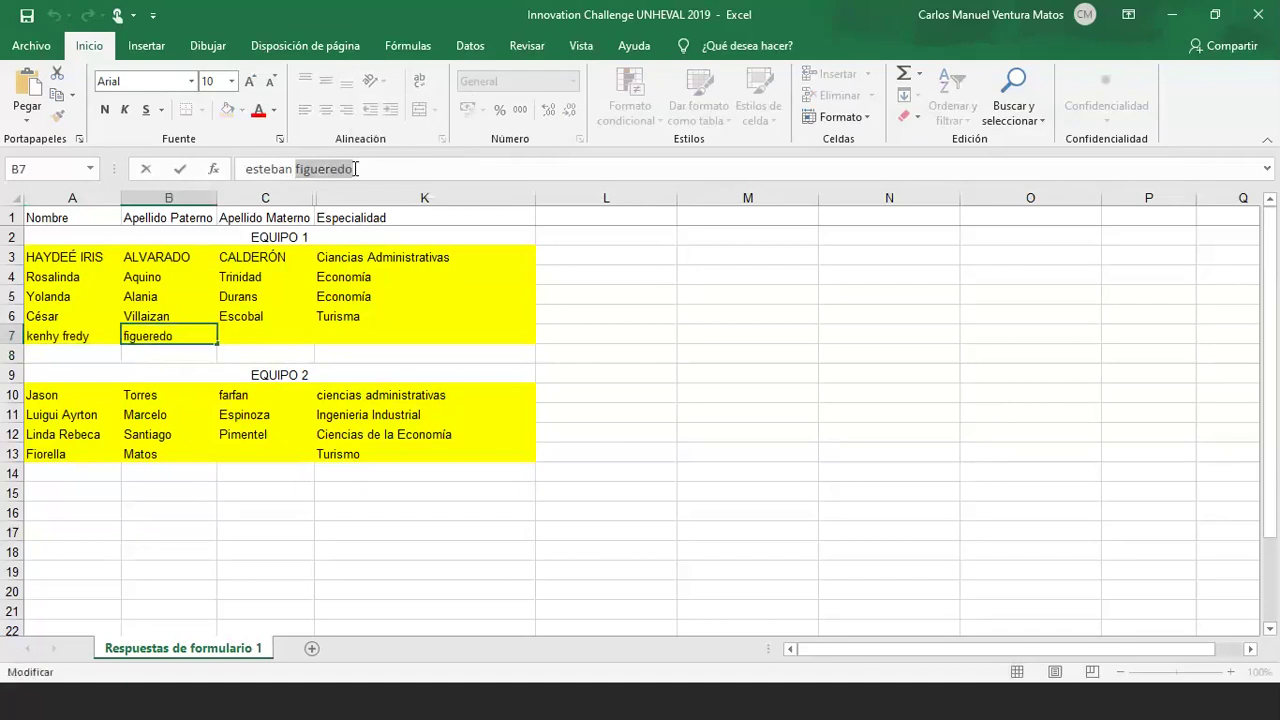
pyautogui.press('BackSpace')
pyautogui.press('Return')
pyautogui.press('Up')
pyautogui.press('Right')
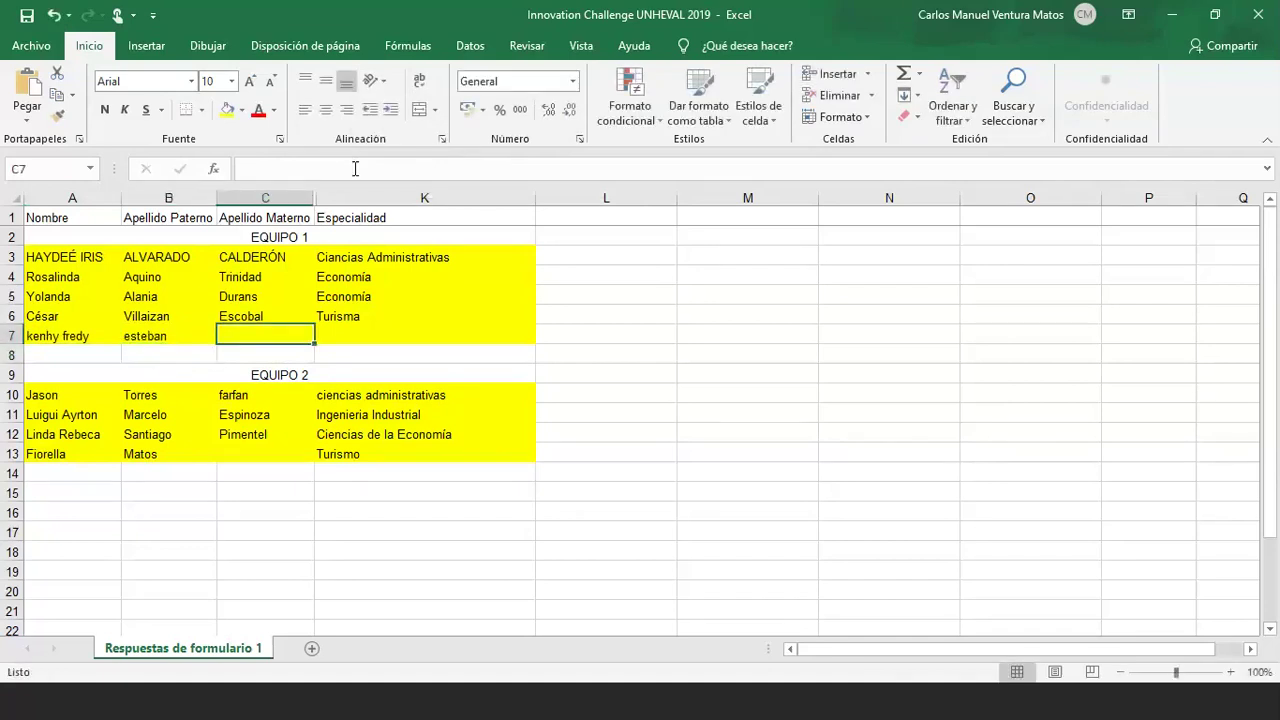
pyautogui.hotkey('ctrl', 'v')
pyautogui.press('Right')
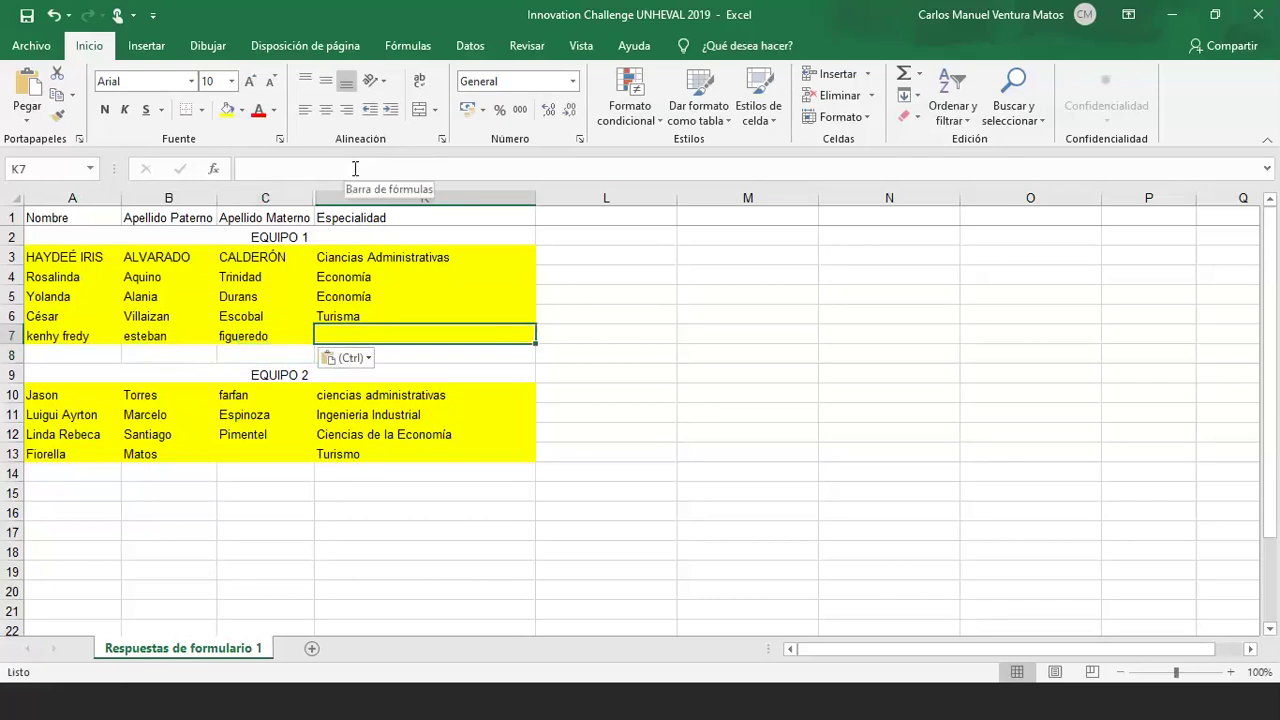
pyautogui.write('Conta')
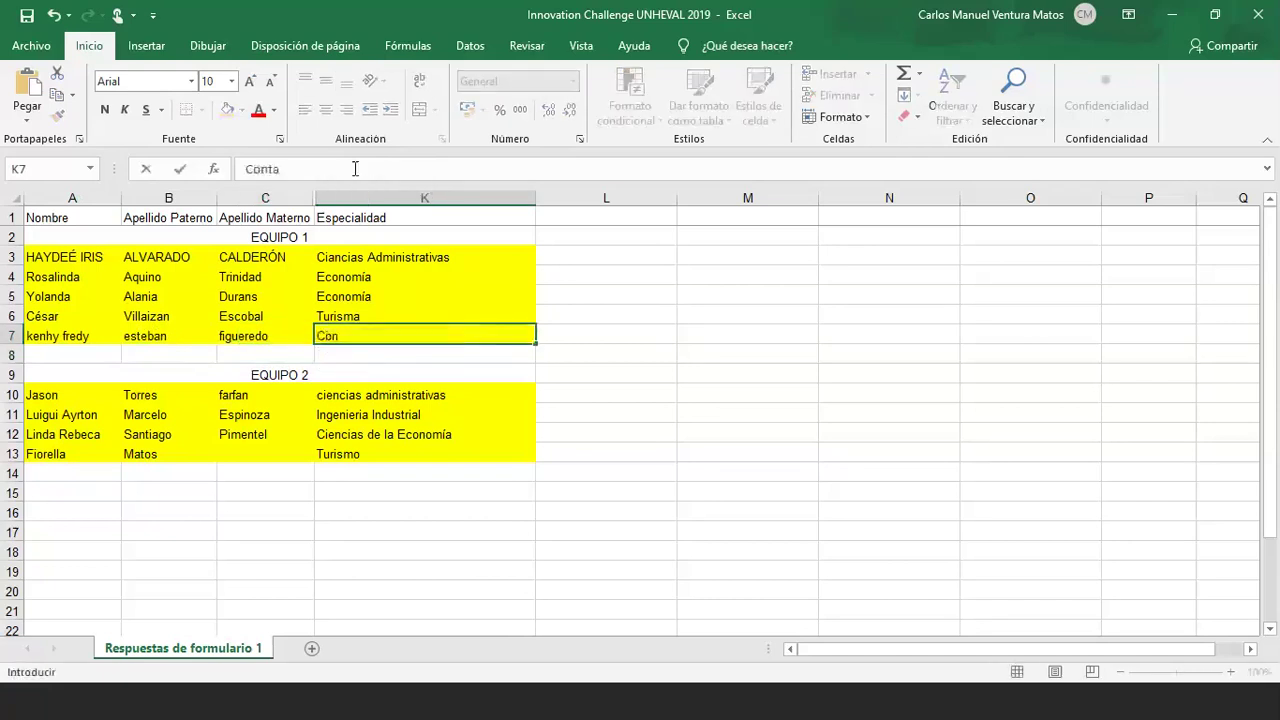
pyautogui.write('bilidad')
pyautogui.press('Return')
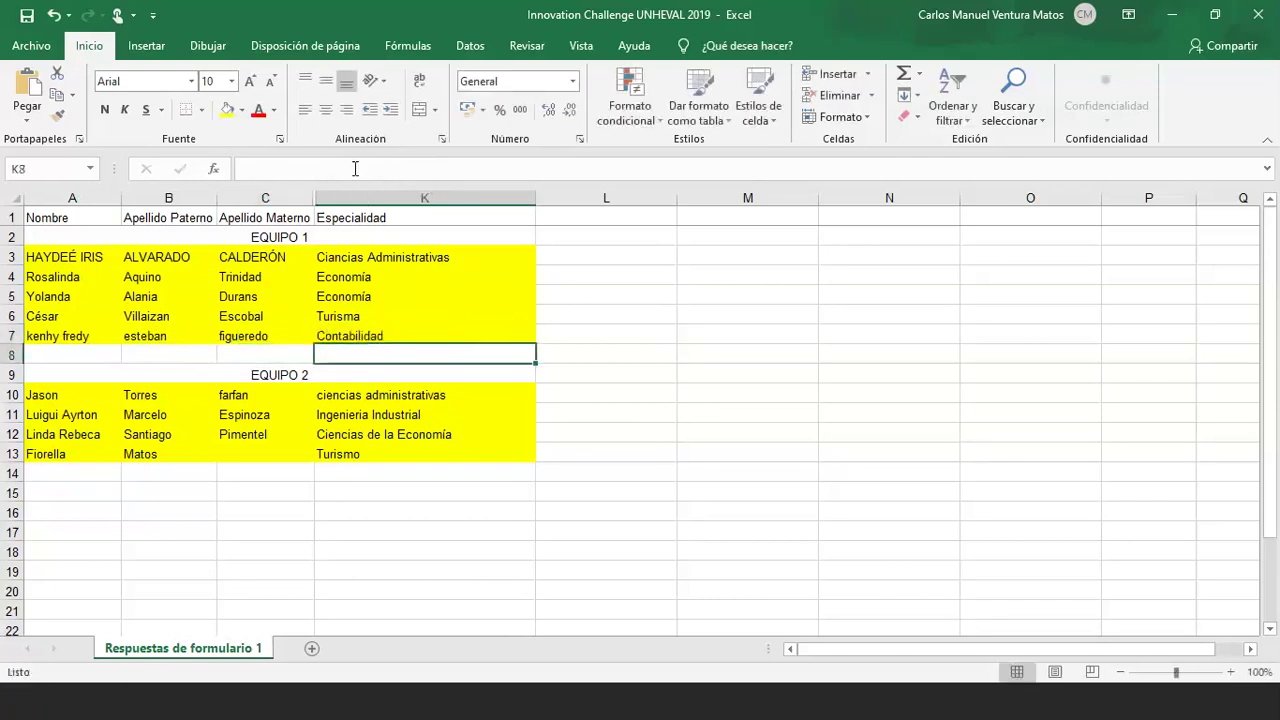
# Move the new member row A7:K7 down to row 14 at the bottom of EQUIPO 2.
pyautogui.press('Up')
pyautogui.hotkey('ctrl', 'shift', 'Left')
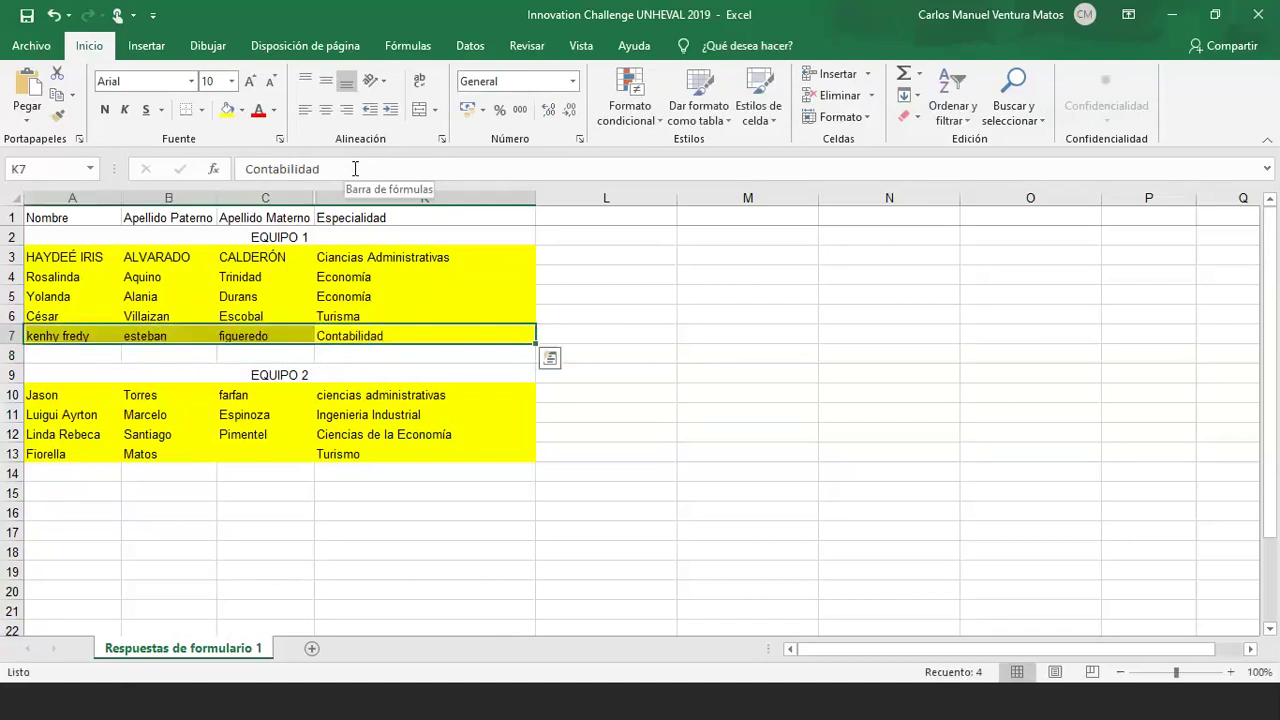
pyautogui.hotkey('ctrl', 'c')
pyautogui.press('Down')
pyautogui.press('Down')
pyautogui.press('Down')
pyautogui.press('Down')
pyautogui.press('Down')
pyautogui.press('Down')
pyautogui.press('Down')
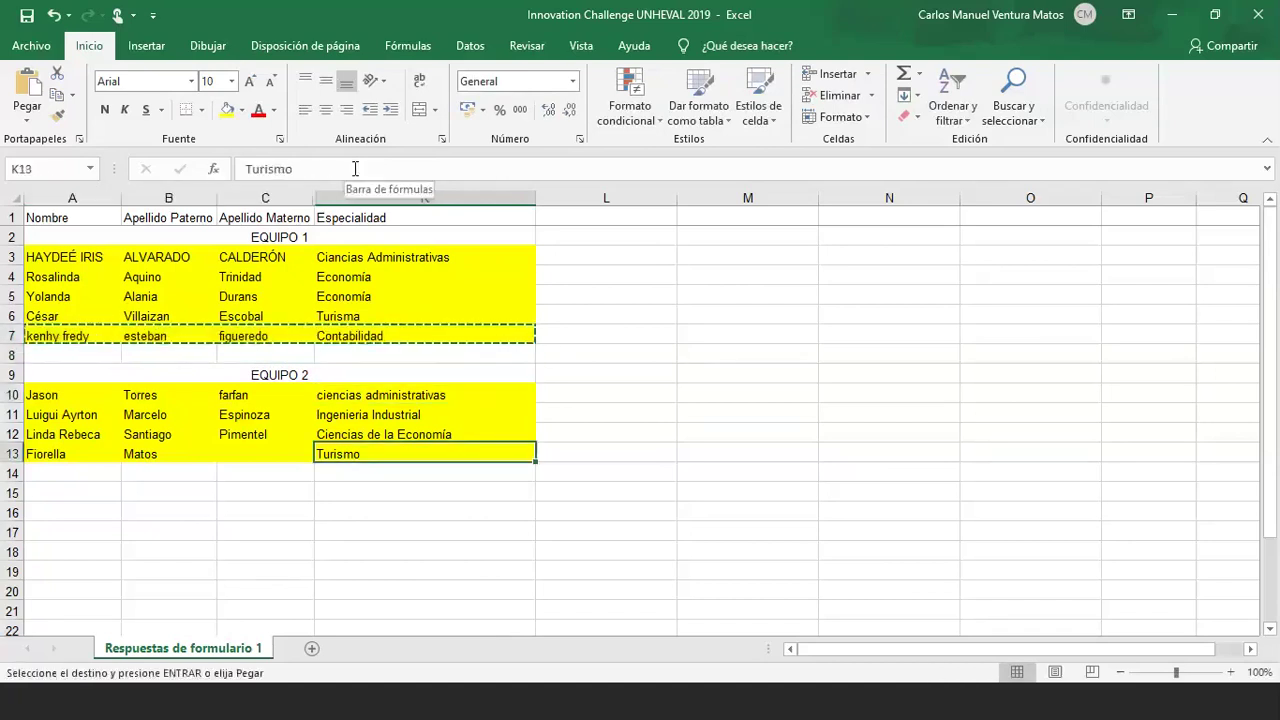
pyautogui.hotkey('ctrl', 'Left')
pyautogui.hotkey('ctrl', 'v')
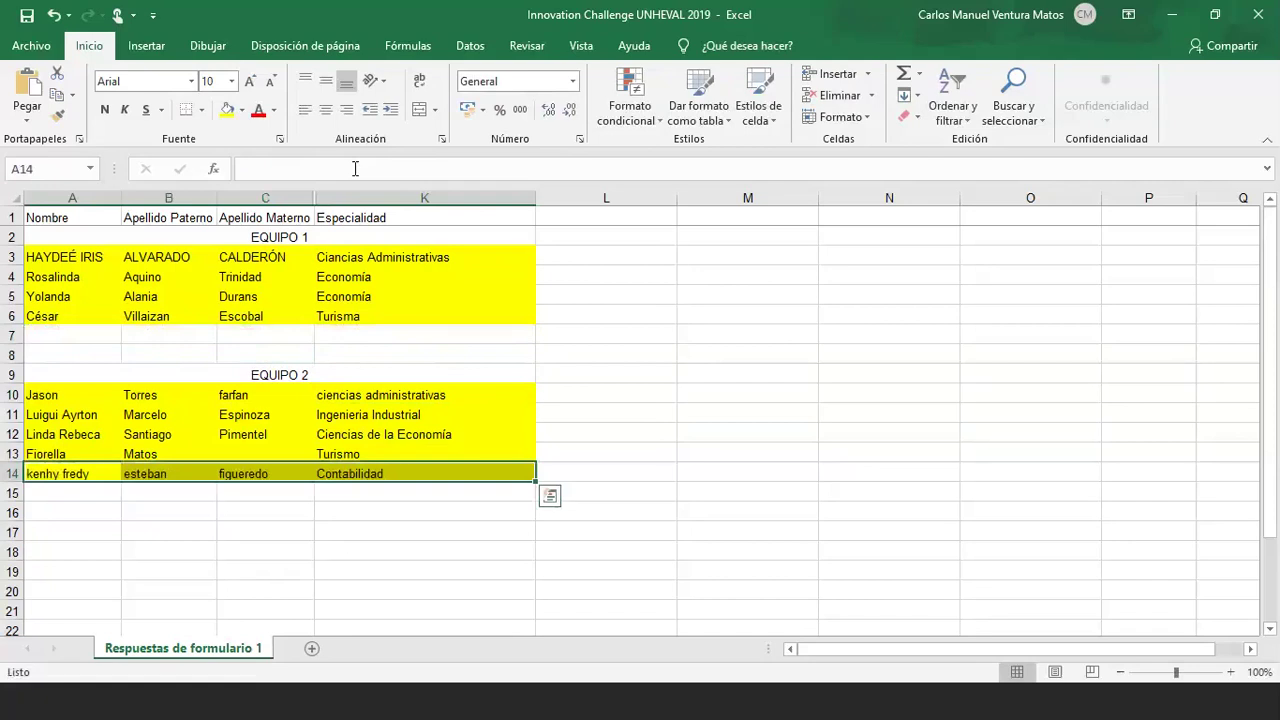
pyautogui.press('Up')
pyautogui.press('Up')
pyautogui.press('Up')
pyautogui.press('Up')
pyautogui.press('Up')
pyautogui.press('Up')
pyautogui.press('Up')
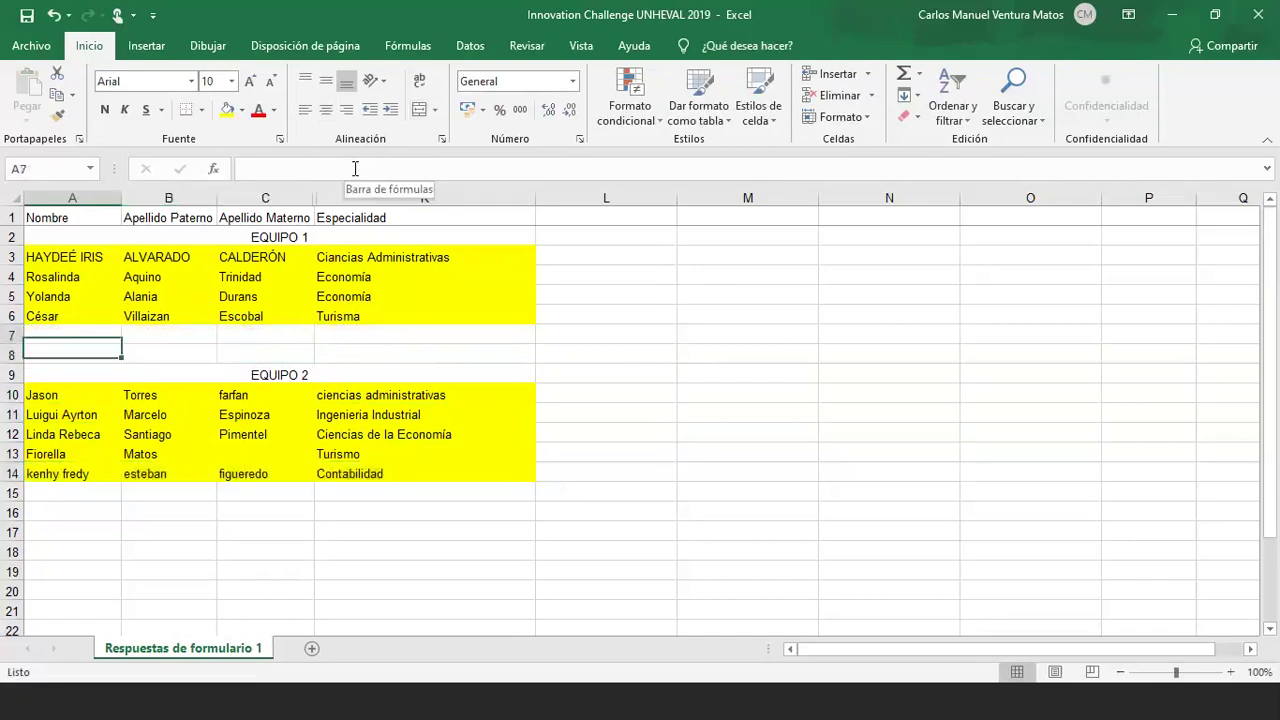
pyautogui.press('Up')
pyautogui.press('Down')
pyautogui.press('Up')
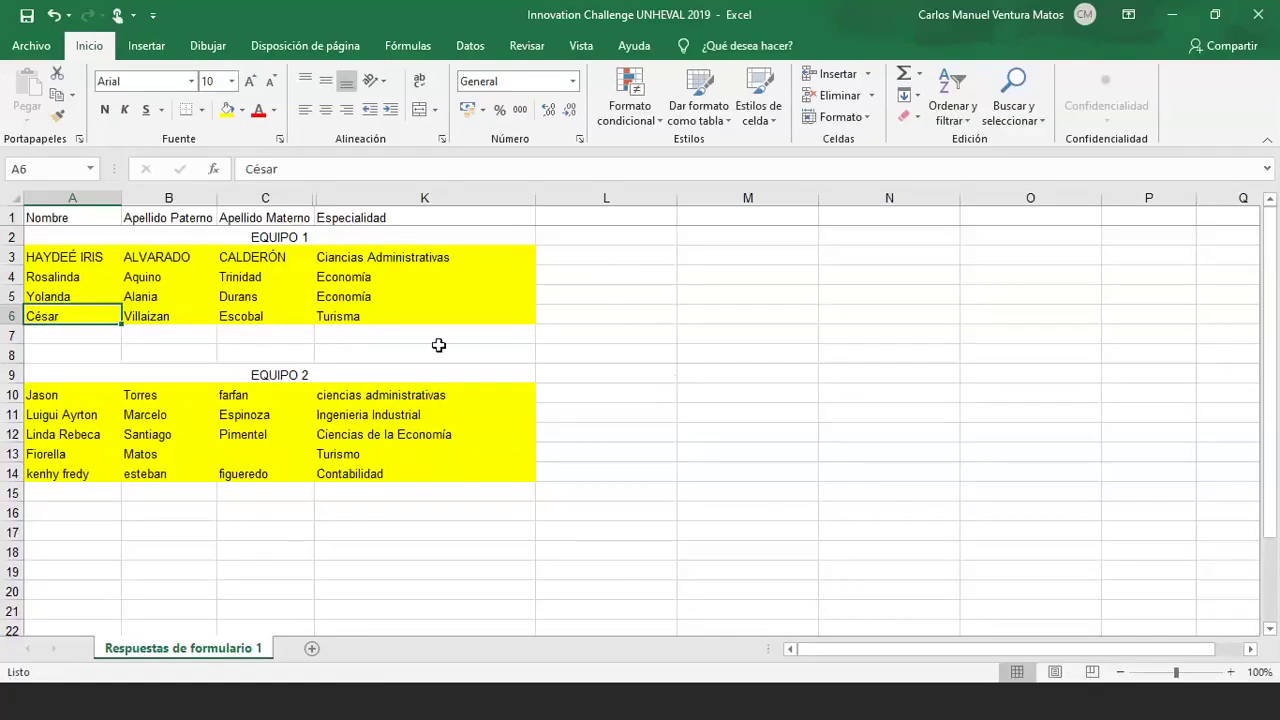
pyautogui.click(238, 334)
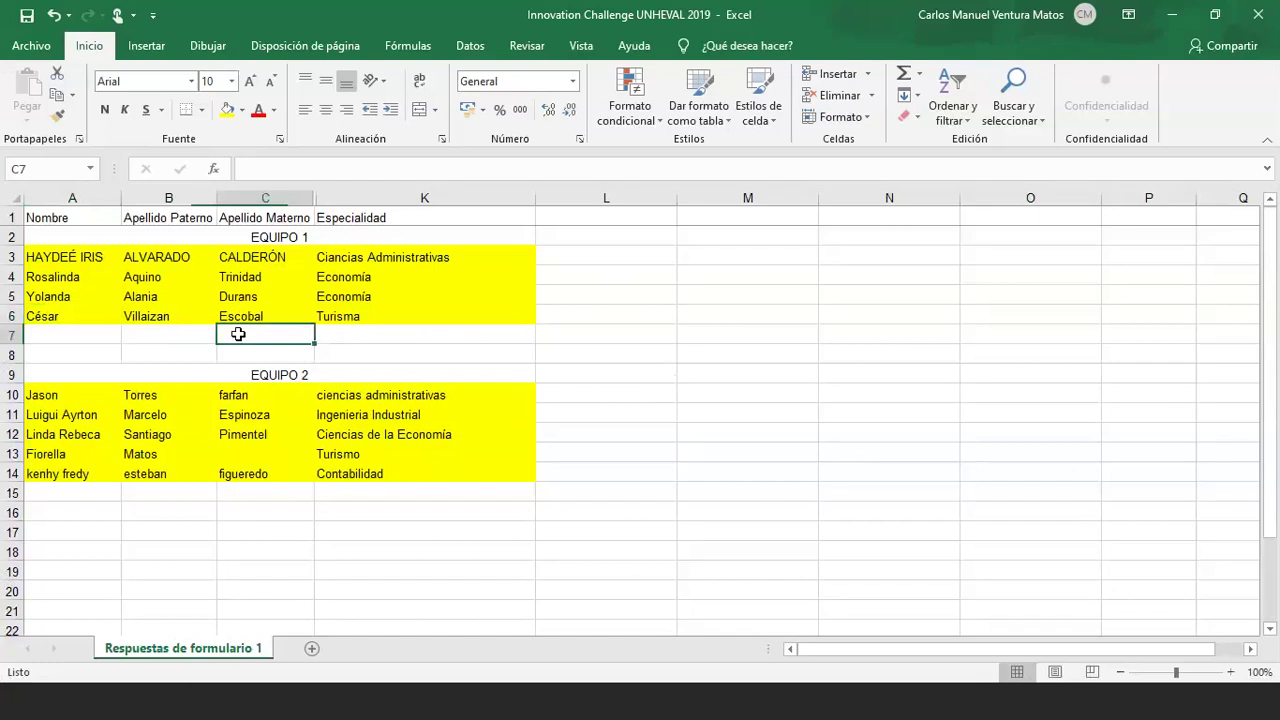
pyautogui.click(87, 336)
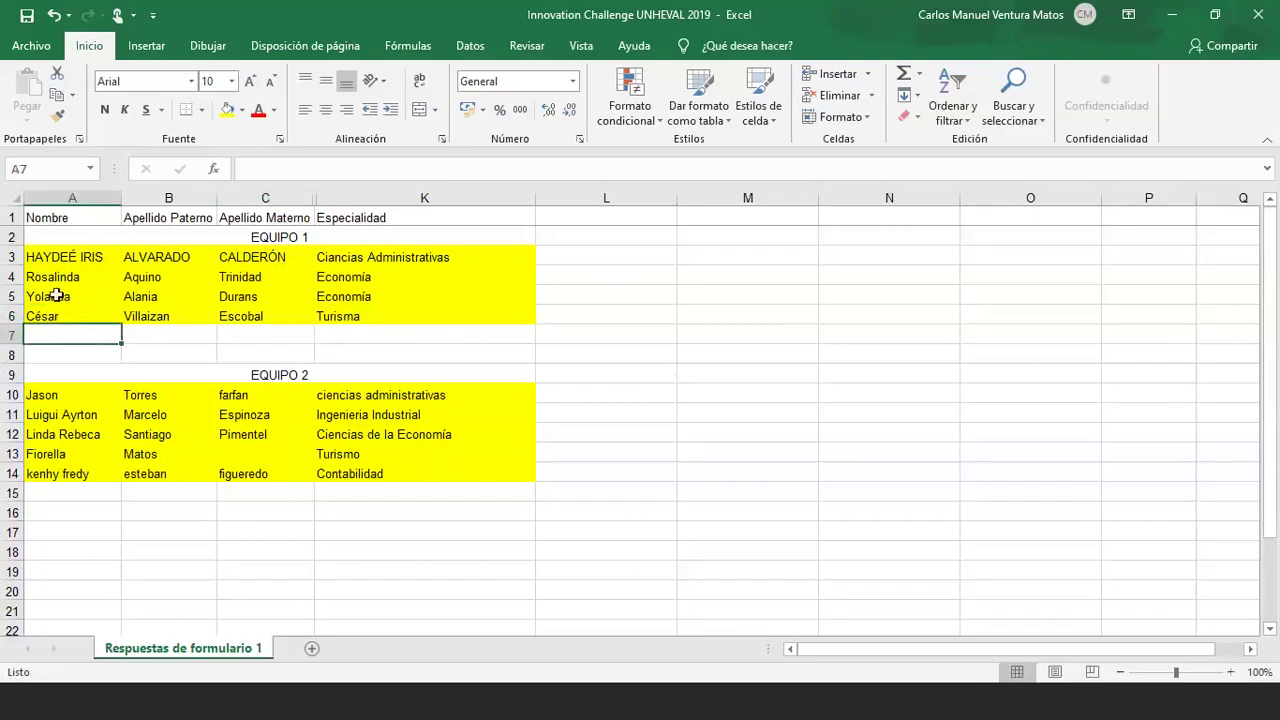
pyautogui.click(57, 296)
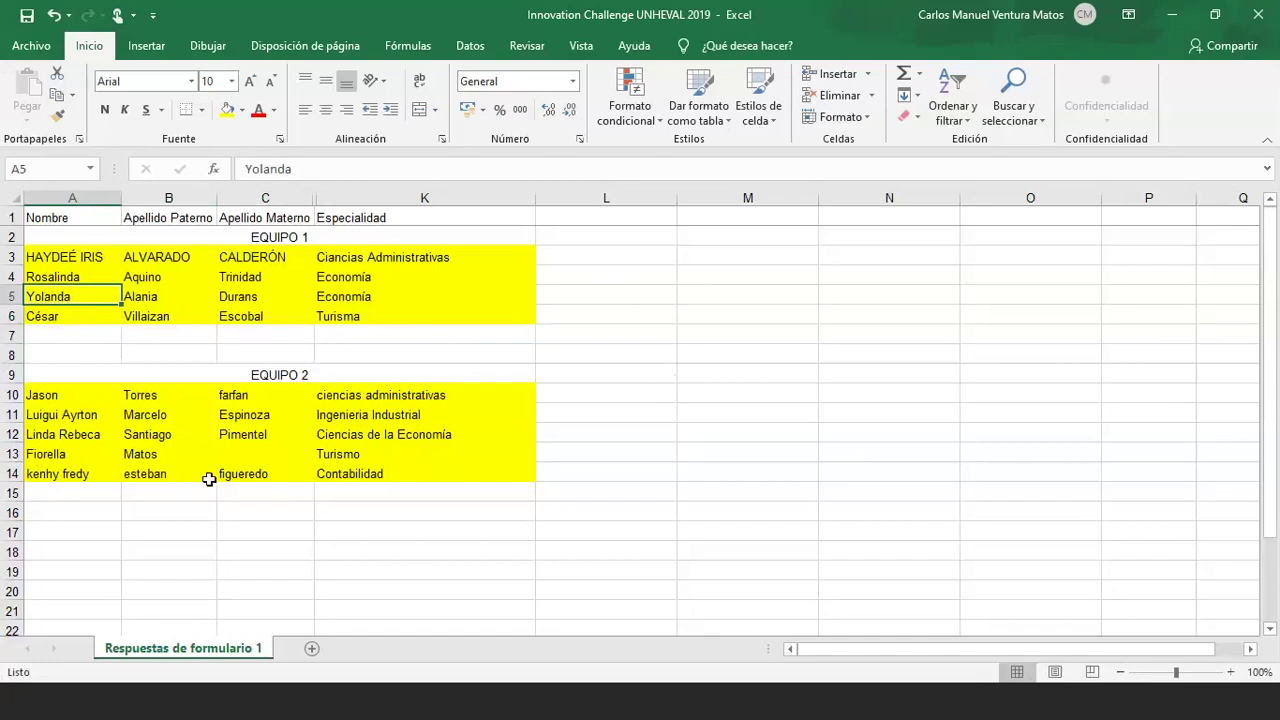
pyautogui.click(88, 488)
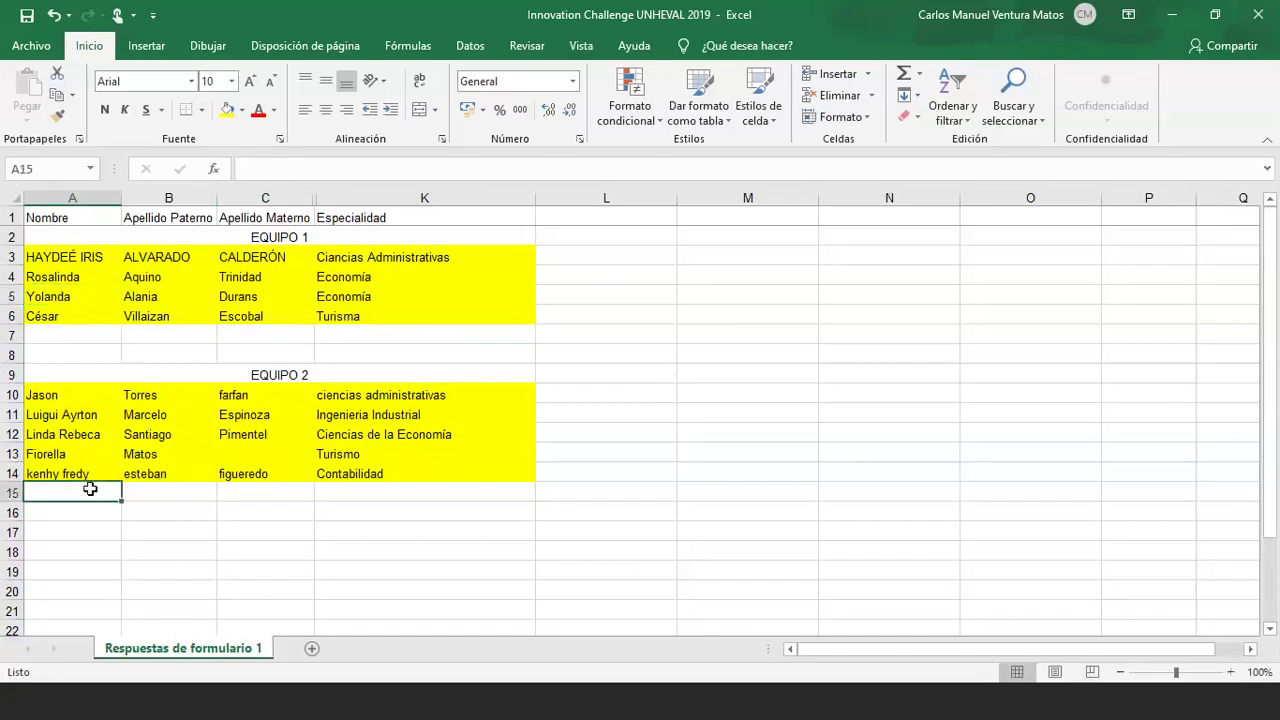
pyautogui.click(66, 401)
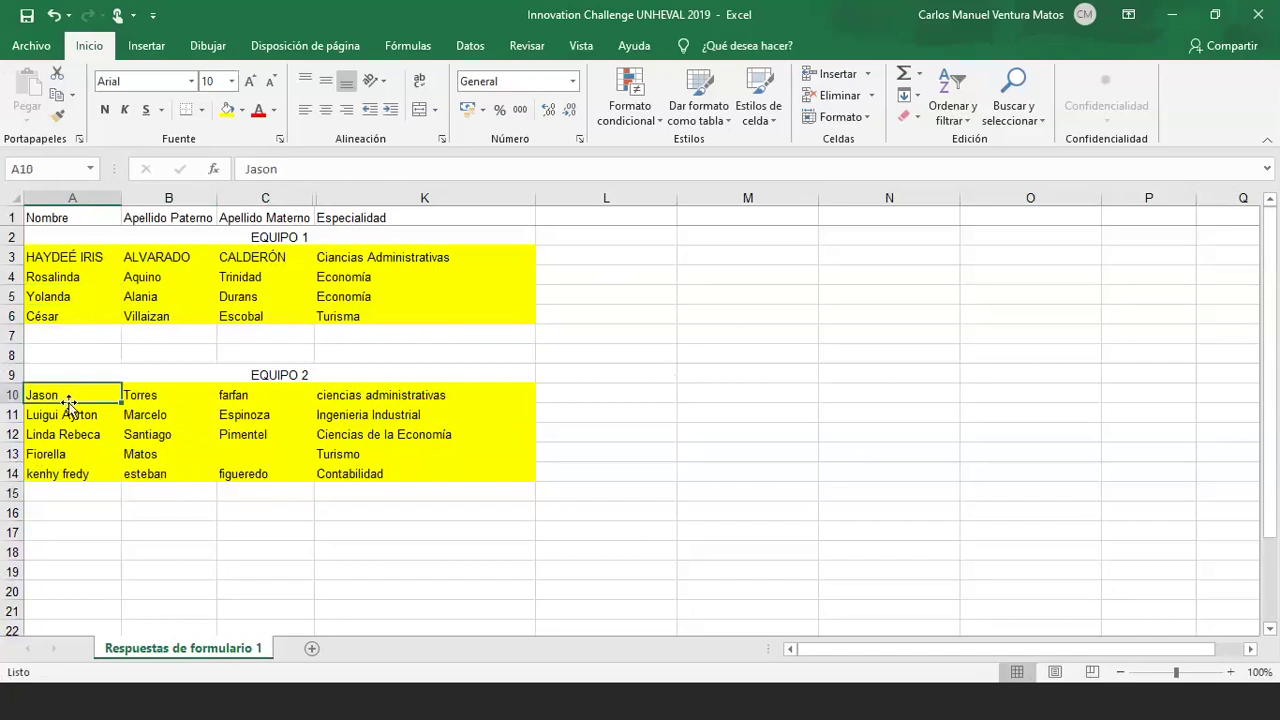
pyautogui.press('Down')
pyautogui.press('Down')
pyautogui.press('Down')
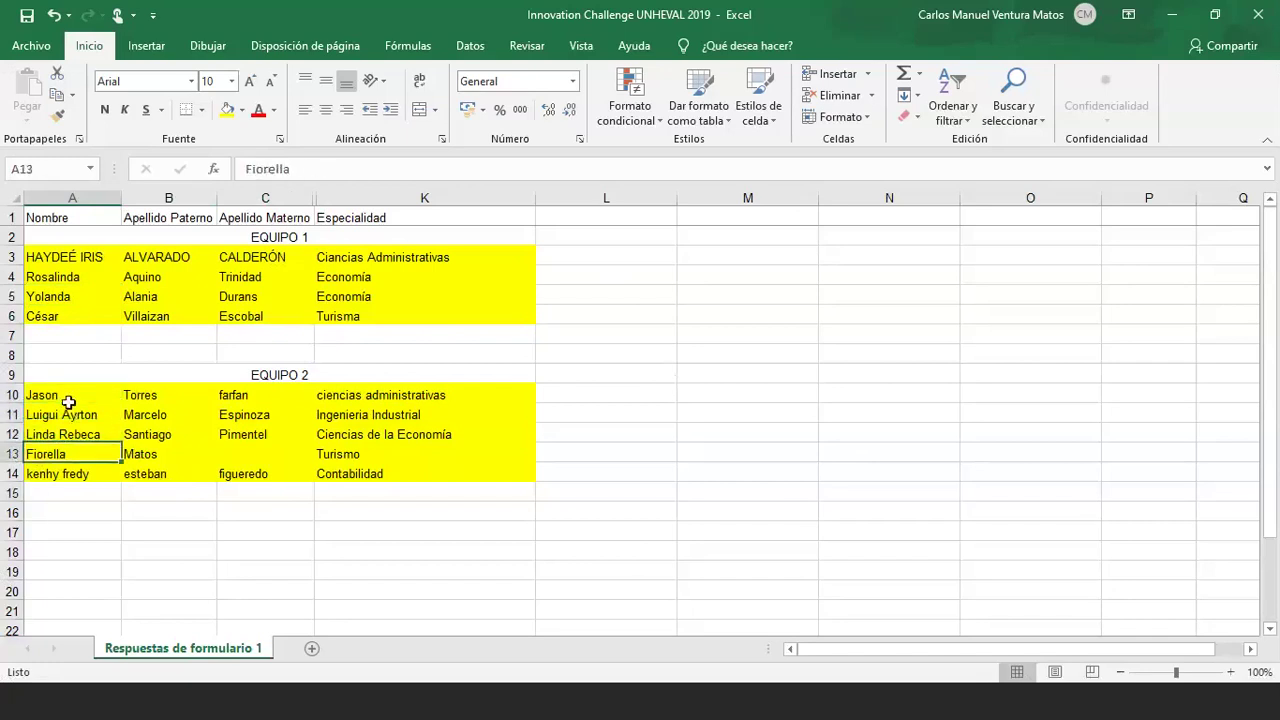
pyautogui.press('Up')
pyautogui.press('Up')
pyautogui.press('Up')
pyautogui.press('Down')
pyautogui.press('Down')
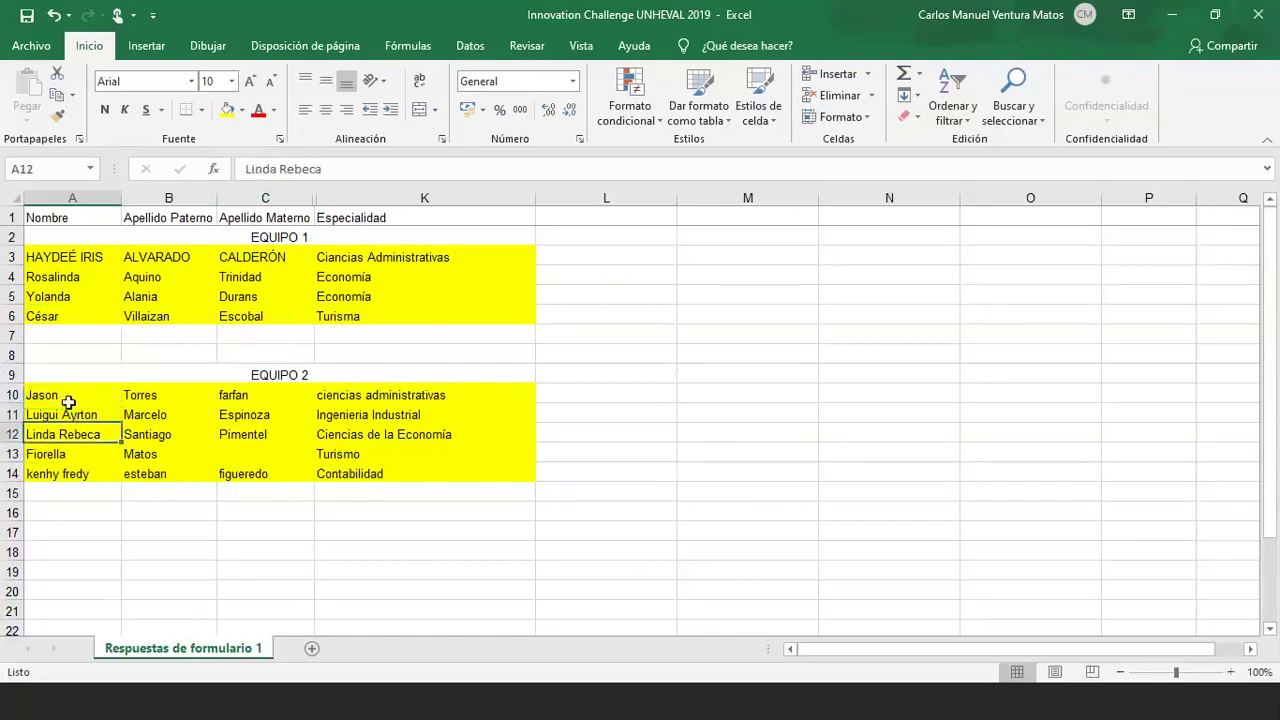
pyautogui.press('Down')
pyautogui.press('Down')
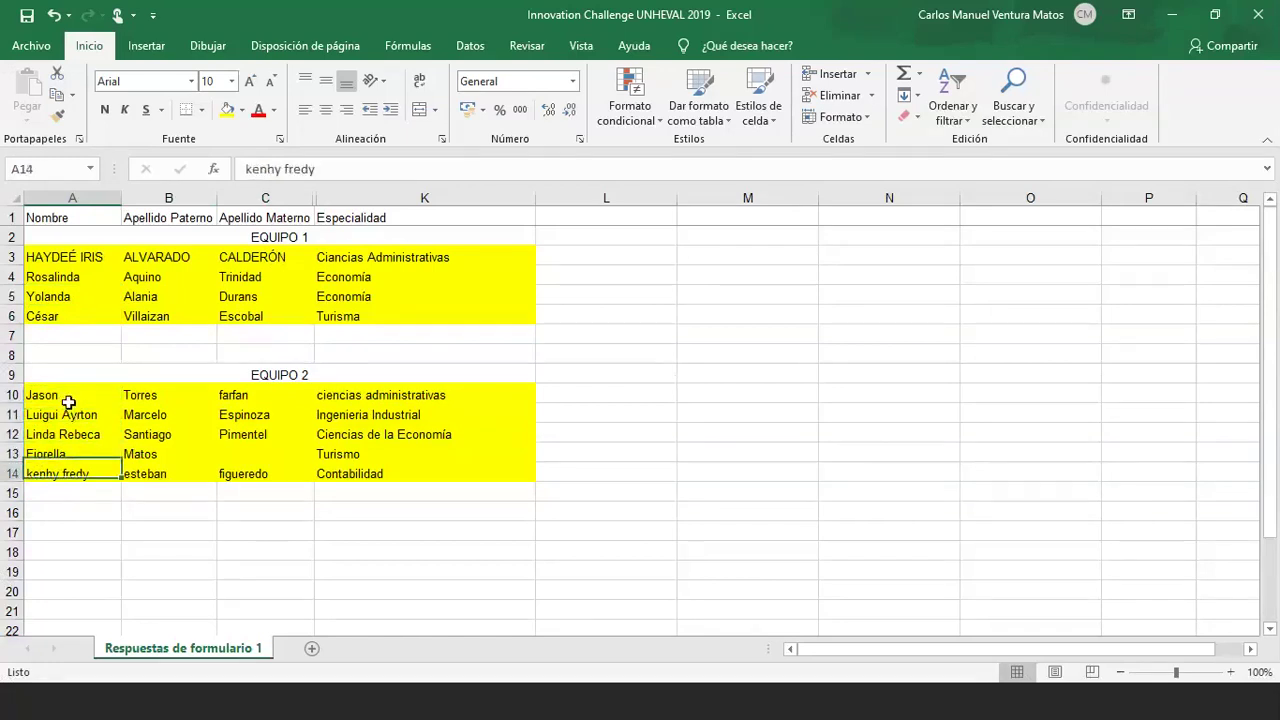
pyautogui.press('Down')
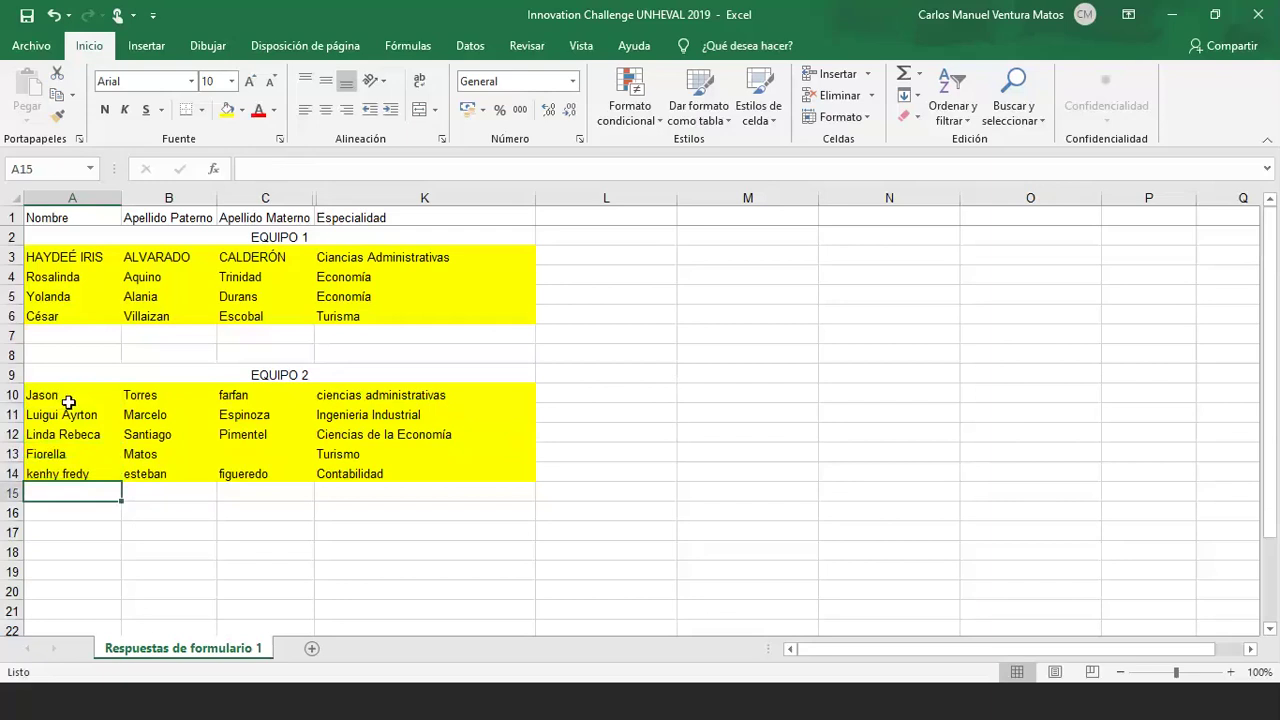
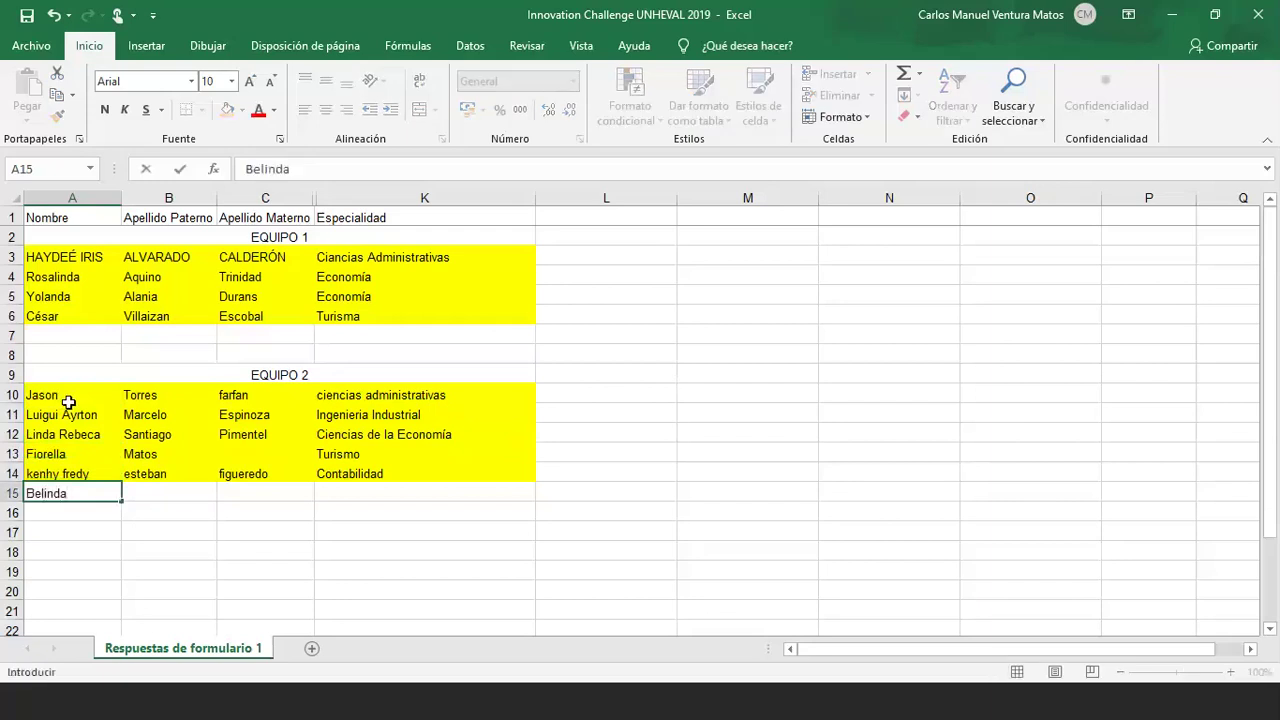
# Enter a new member's first name, both surnames and specialty Economía in row 15.
pyautogui.press('Tab')
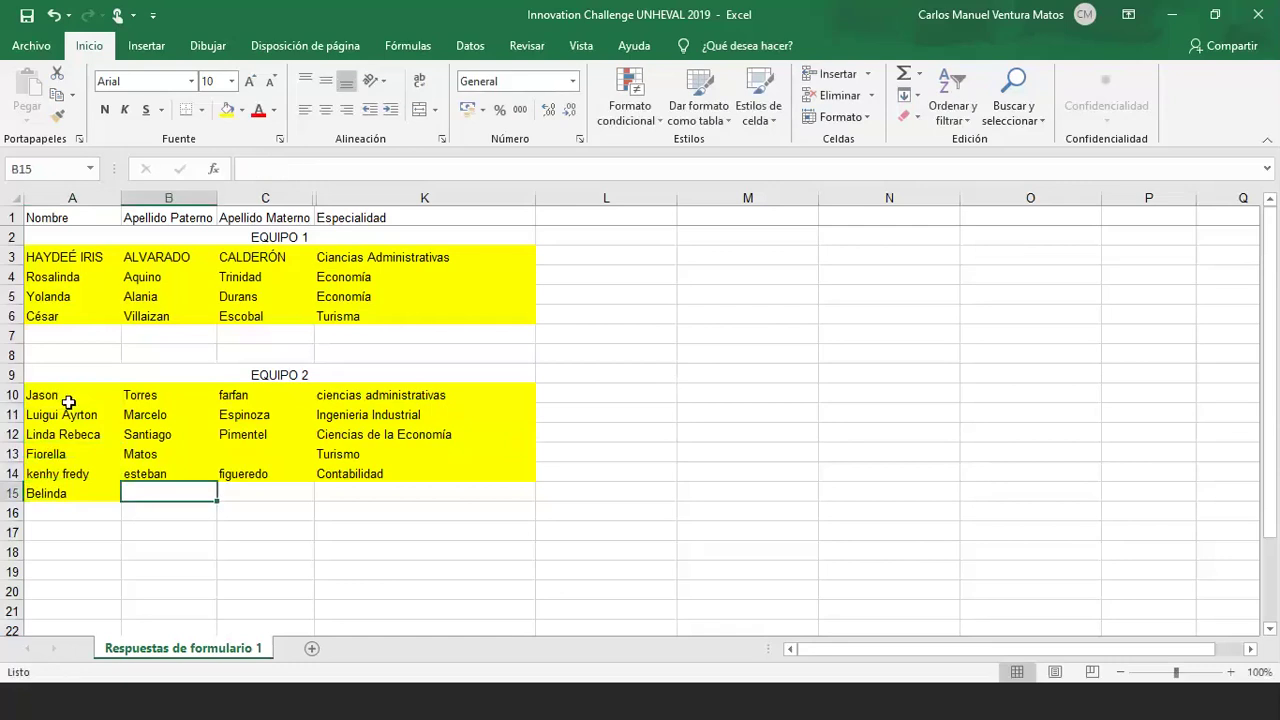
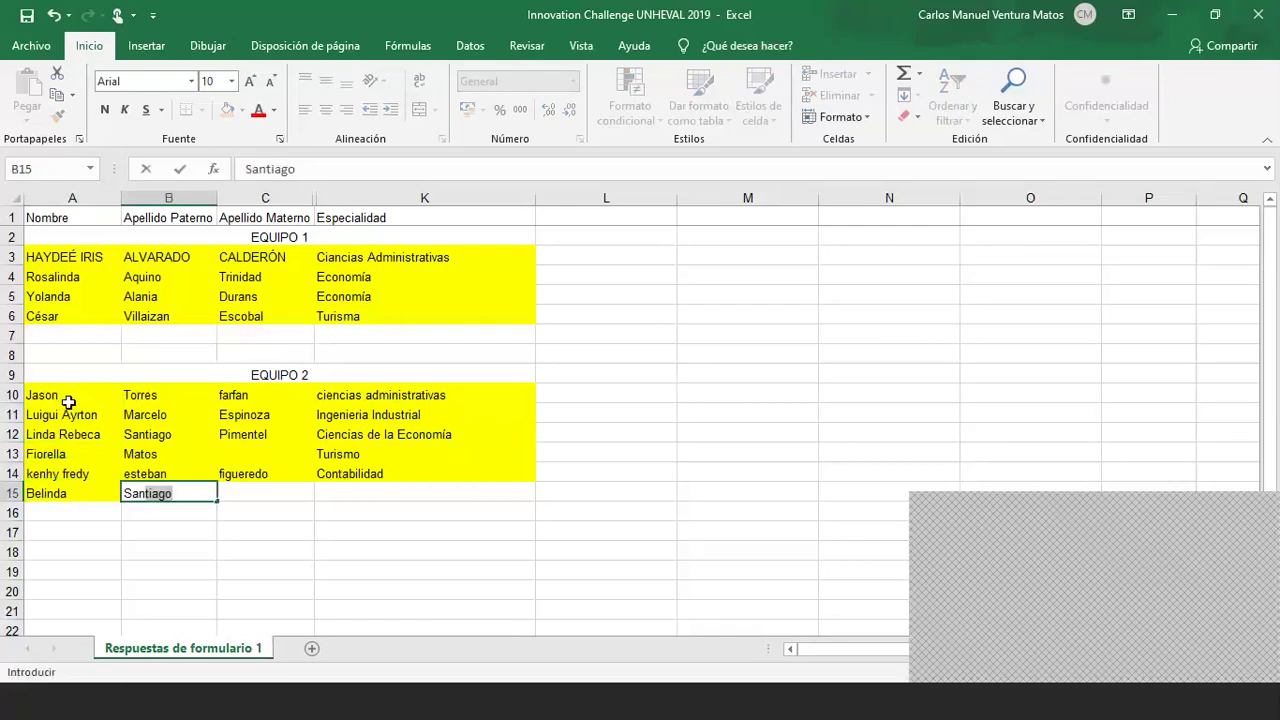
pyautogui.press('Tab')
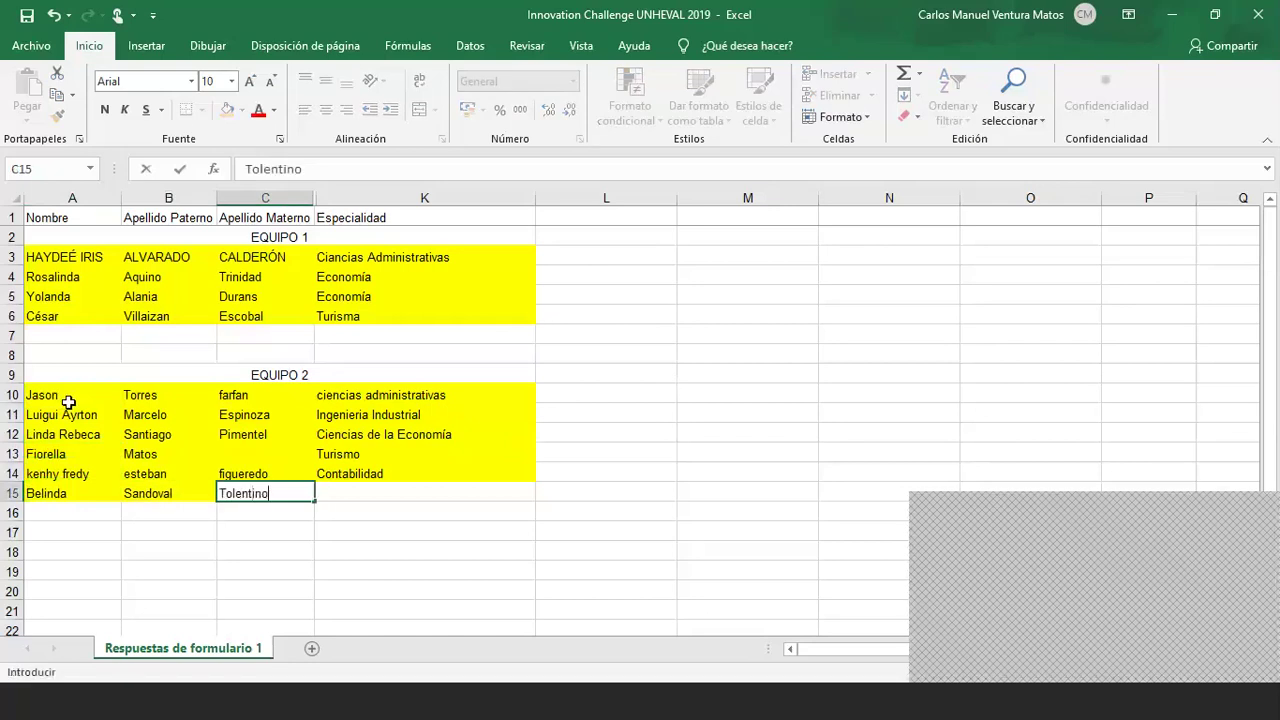
pyautogui.press('Tab')
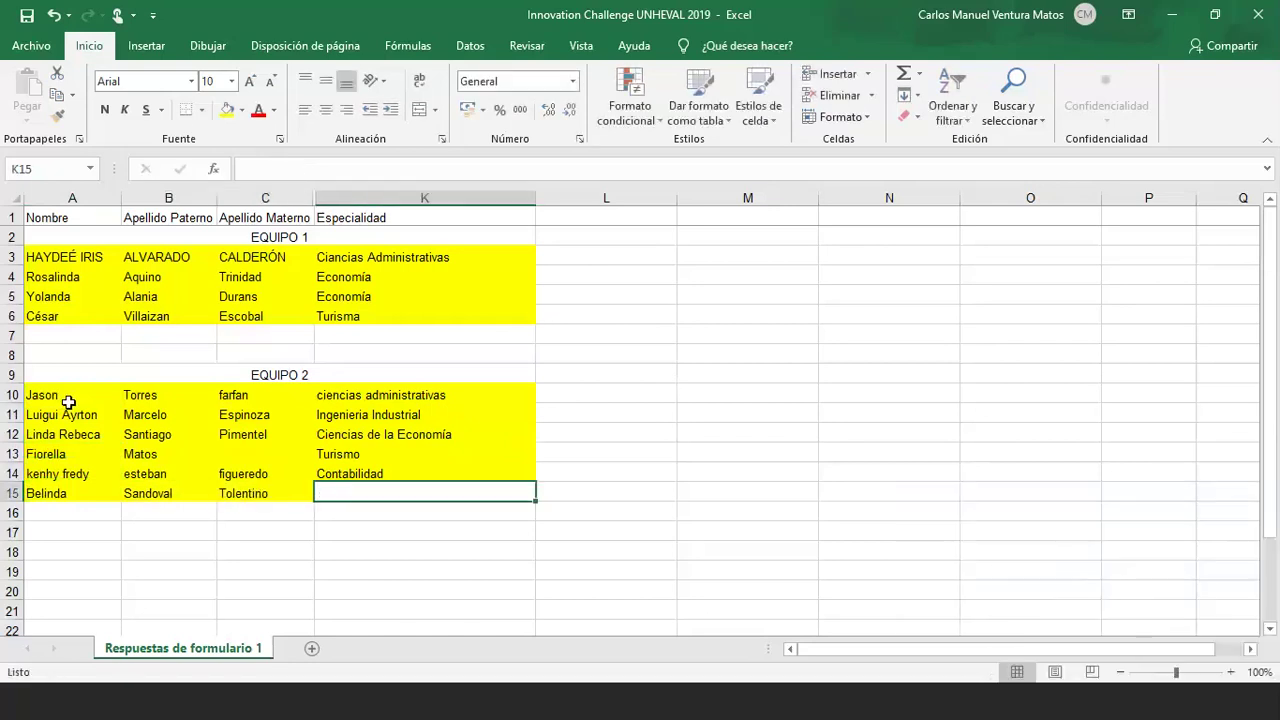
pyautogui.write('Ecno')
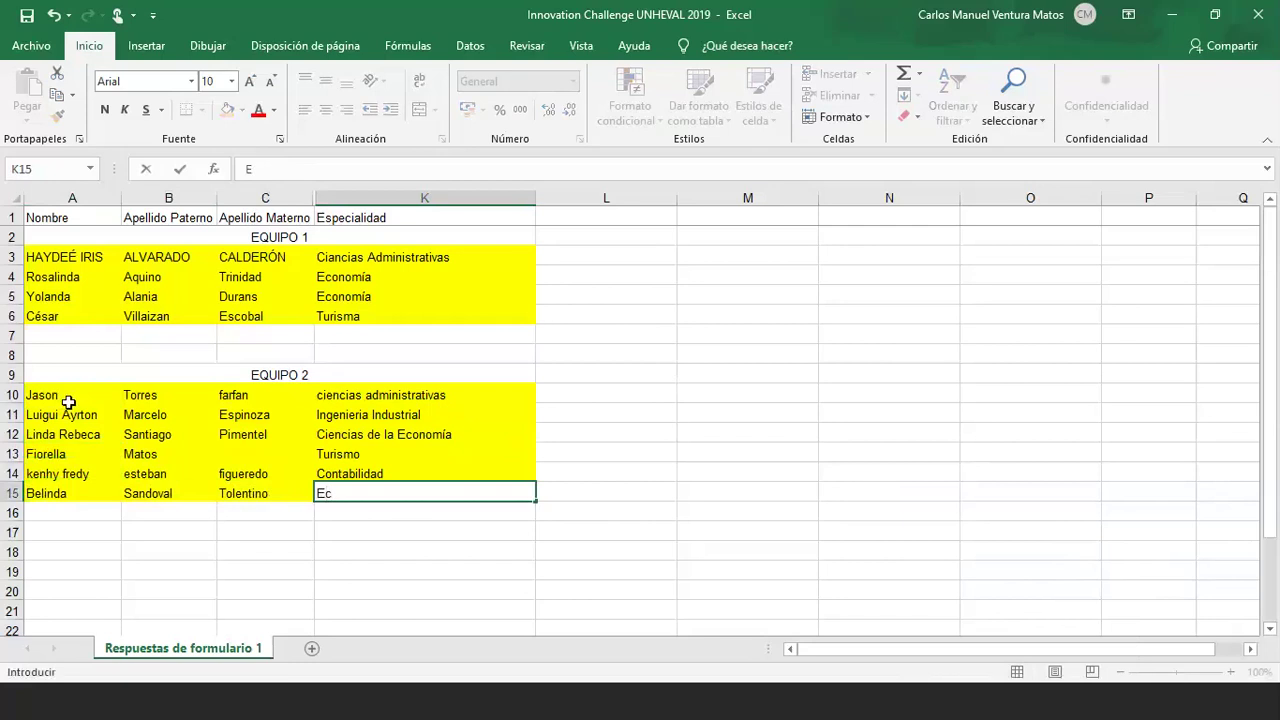
pyautogui.press('BackSpace')
pyautogui.press('BackSpace')
pyautogui.press('BackSpace')
pyautogui.write('conomía')
pyautogui.press('Return')
pyautogui.press('Up')
pyautogui.press('Up')
pyautogui.press('Up')
pyautogui.press('Left')
pyautogui.press('Left')
pyautogui.press('Up')
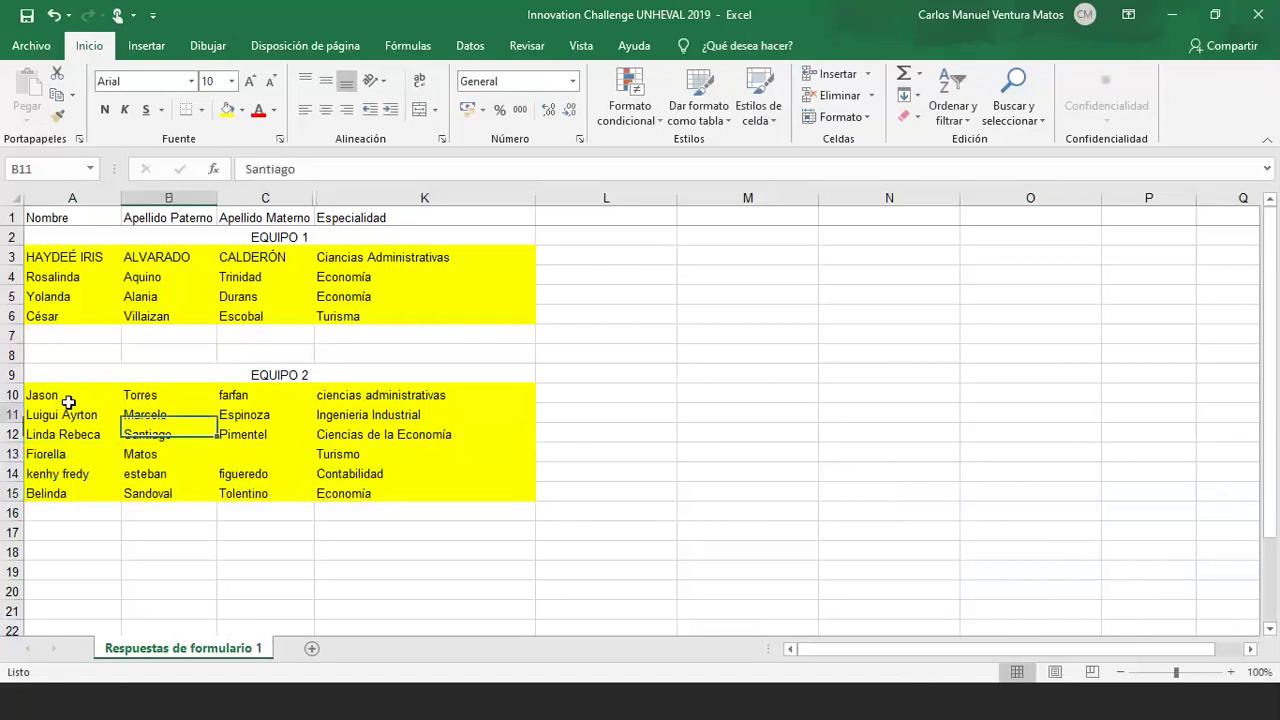
pyautogui.press('Left')
pyautogui.press('Up')
pyautogui.press('Up')
pyautogui.press('Up')
pyautogui.press('Up')
pyautogui.press('Up')
pyautogui.press('Up')
pyautogui.press('Up')
pyautogui.press('Up')
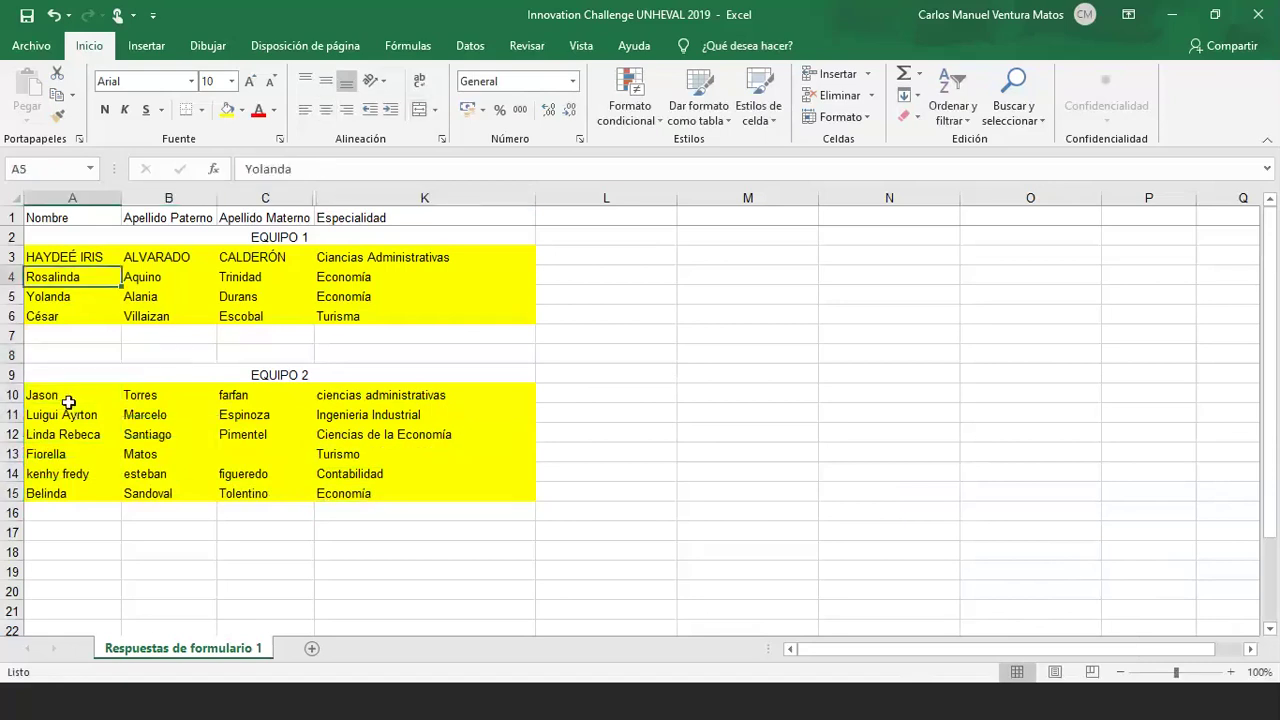
# Move EQUIPO 1's two Economía rows A4:K5 down to rows 19–20.
pyautogui.hotkey('shift', 'Down')
pyautogui.hotkey('shift', 'Right')
pyautogui.hotkey('shift', 'Right')
pyautogui.hotkey('shift', 'Left')
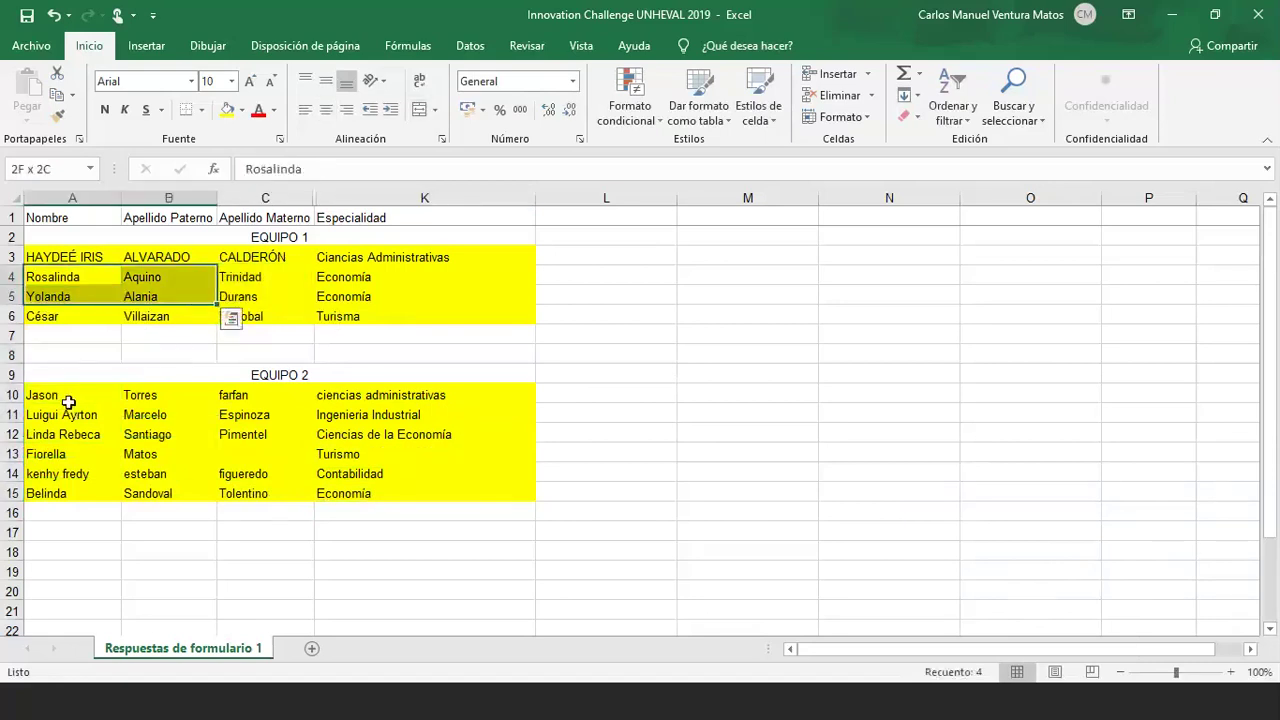
pyautogui.hotkey('shift', 'Left')
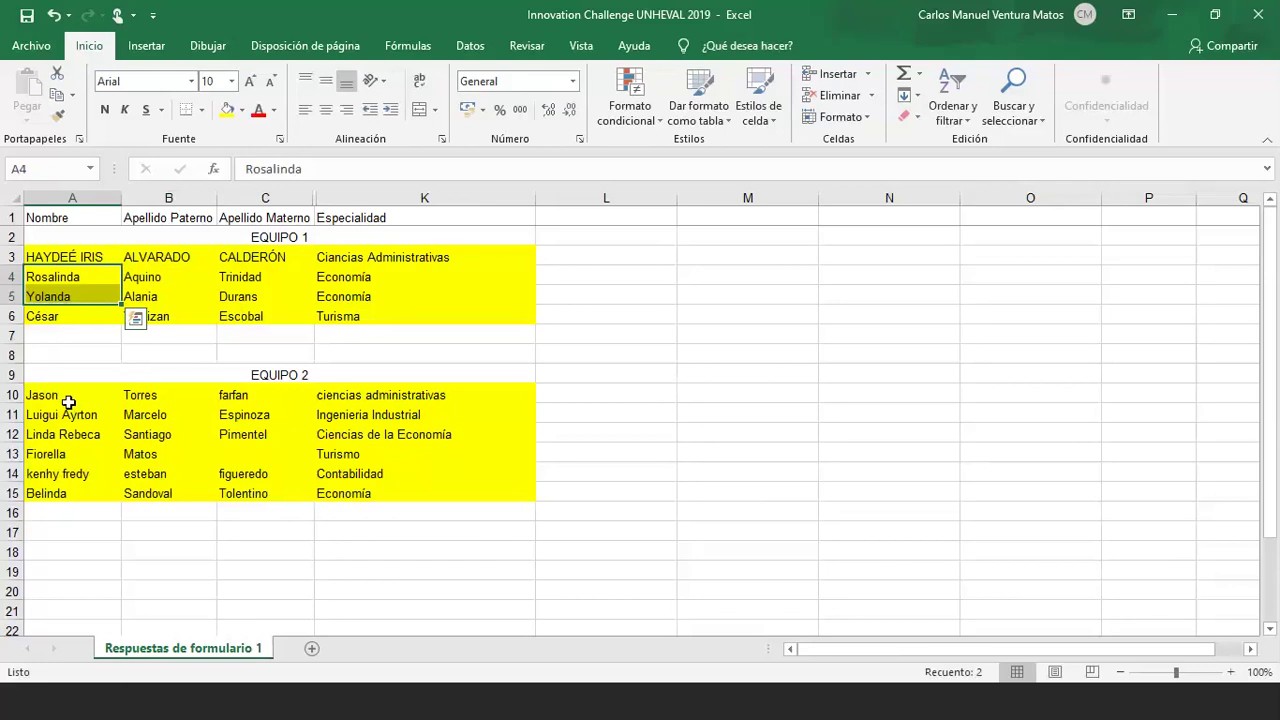
pyautogui.hotkey('shift', 'Right')
pyautogui.hotkey('shift', 'Right')
pyautogui.hotkey('shift', 'Right')
pyautogui.hotkey('shift', 'Right')
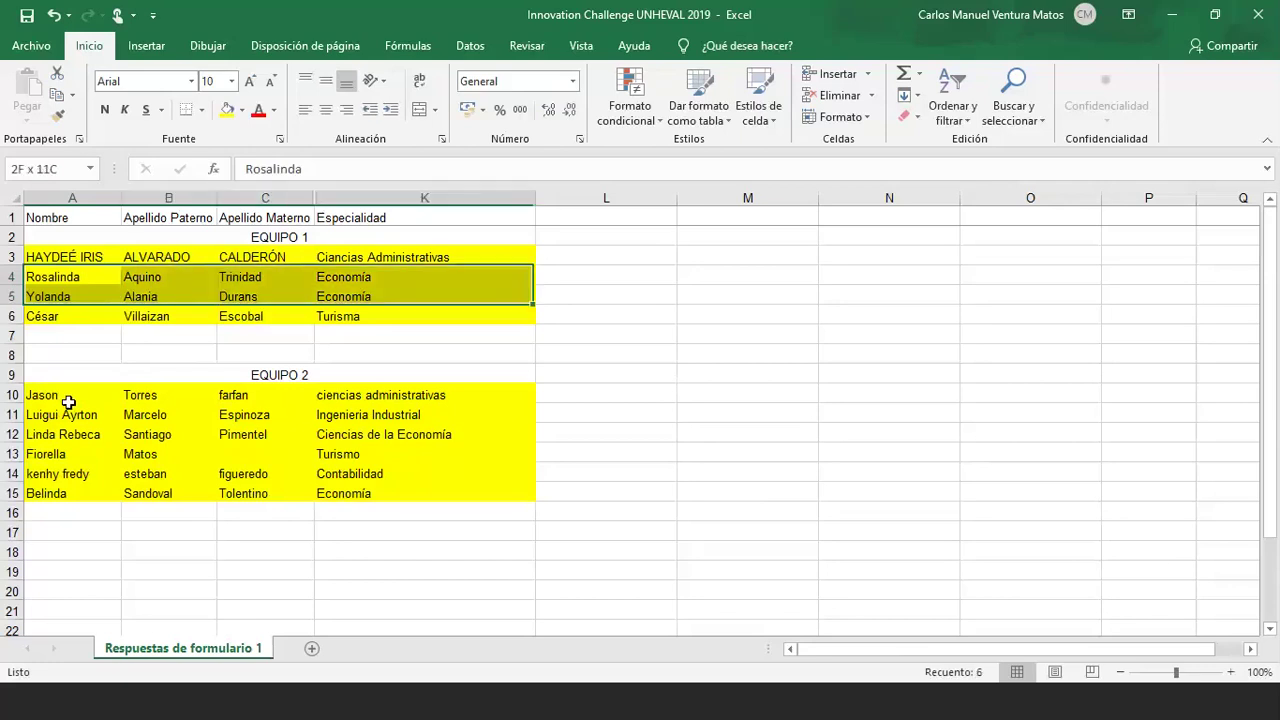
pyautogui.hotkey('shift', 'Left')
pyautogui.hotkey('ctrl', 'c')
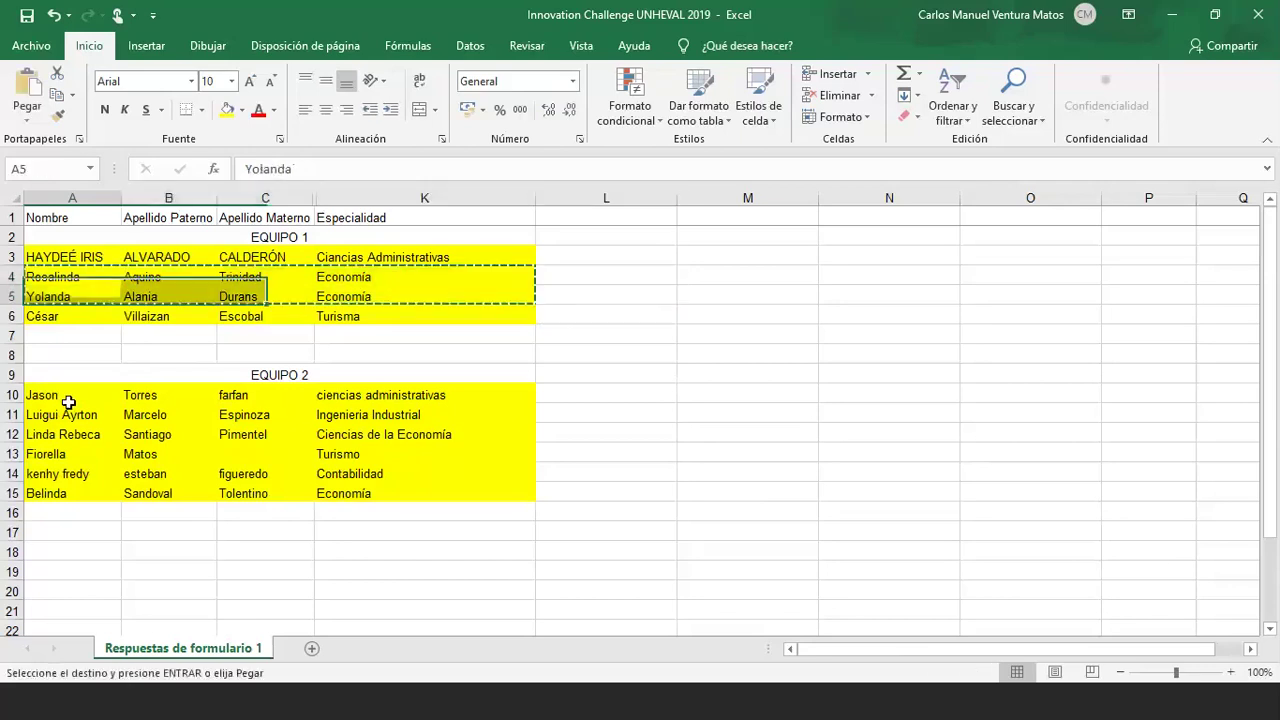
pyautogui.press('Down')
pyautogui.press('Down')
pyautogui.press('Down')
pyautogui.press('Down')
pyautogui.press('Down')
pyautogui.press('Down')
pyautogui.press('Down')
pyautogui.press('Down')
pyautogui.press('Down')
pyautogui.press('Down')
pyautogui.press('Down')
pyautogui.press('Down')
pyautogui.press('Down')
pyautogui.press('Down')
pyautogui.press('Down')
pyautogui.press('Return')
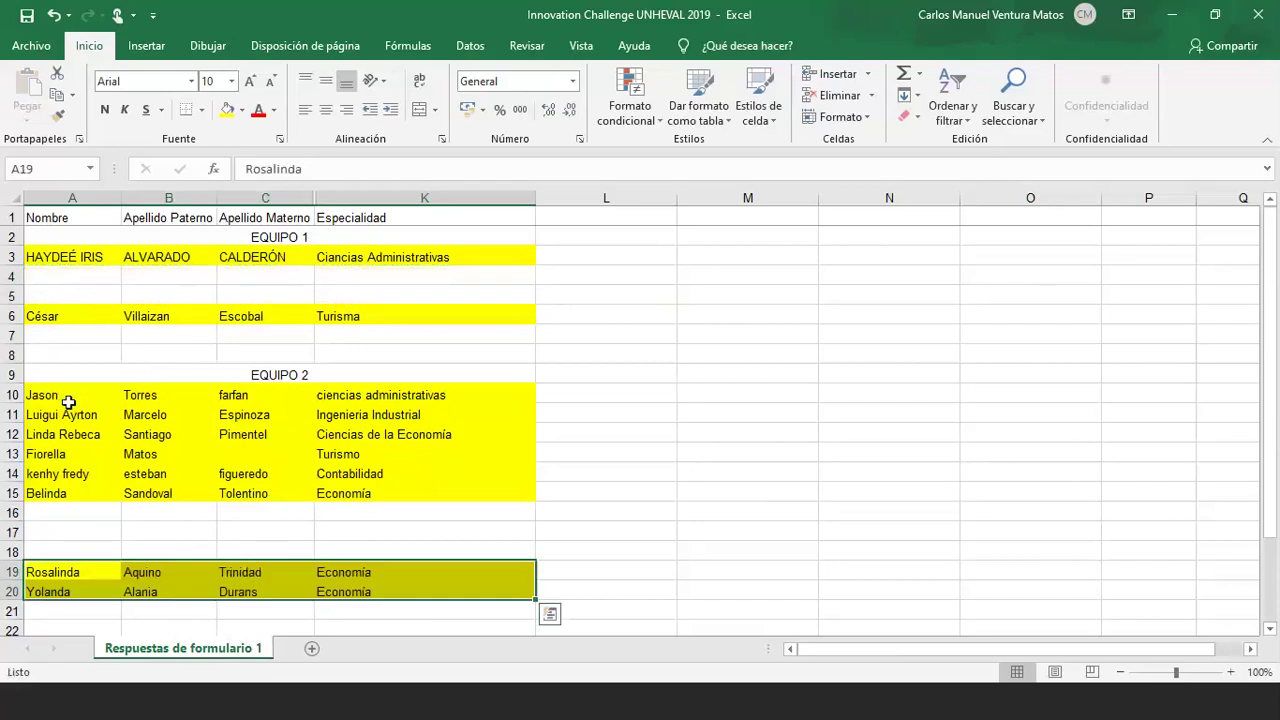
# Move EQUIPO 2's last two members from rows 14–15 into EQUIPO 1 rows 4–5.
pyautogui.press('Up')
pyautogui.press('Up')
pyautogui.press('Up')
pyautogui.press('Up')
pyautogui.press('Up')
pyautogui.hotkey('shift', 'Down')
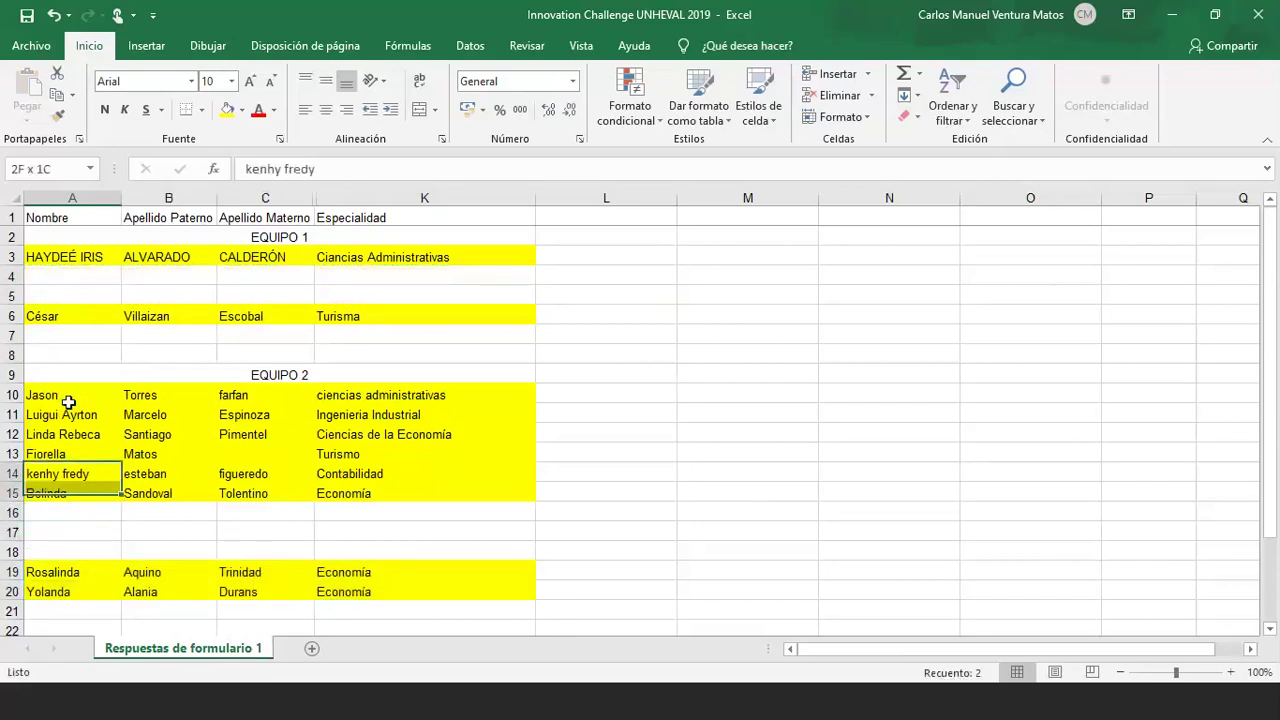
pyautogui.hotkey('shift', 'Right')
pyautogui.hotkey('shift', 'Right')
pyautogui.hotkey('shift', 'Right')
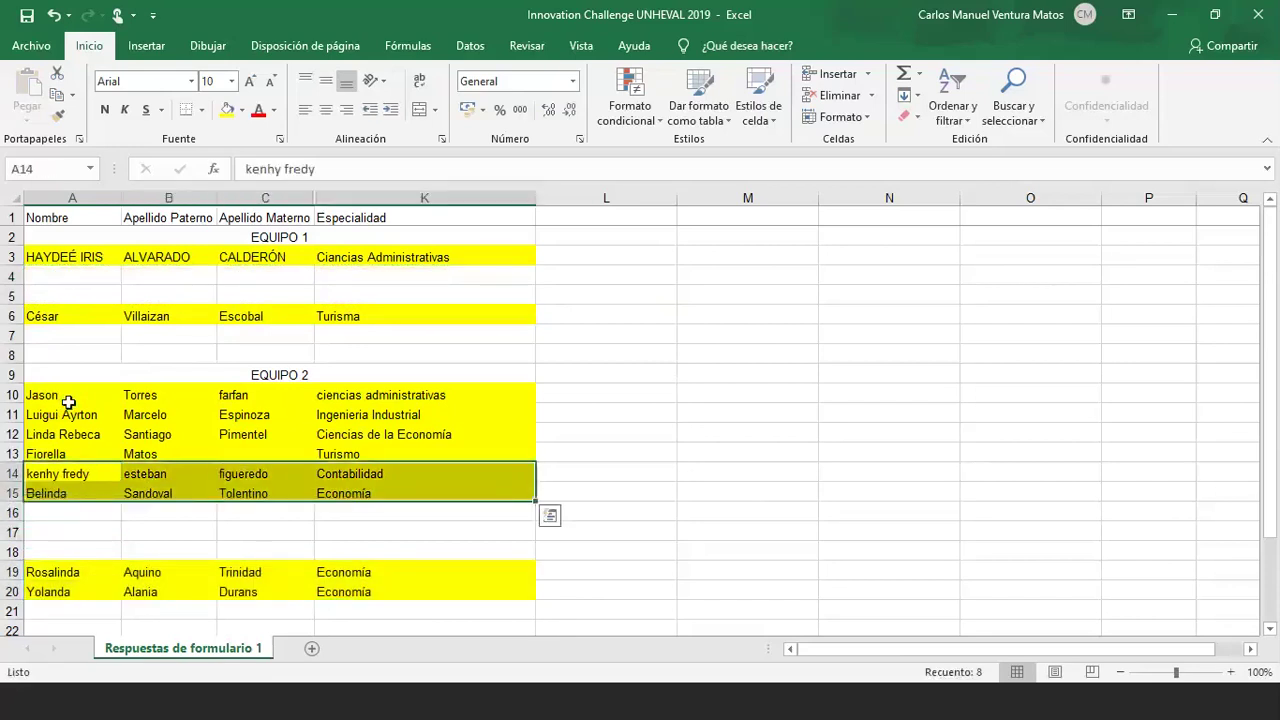
pyautogui.hotkey('ctrl', 'x')
pyautogui.press('Up')
pyautogui.press('Up')
pyautogui.press('Up')
pyautogui.press('Up')
pyautogui.press('Up')
pyautogui.press('Up')
pyautogui.press('Up')
pyautogui.press('Up')
pyautogui.press('Up')
pyautogui.press('Up')
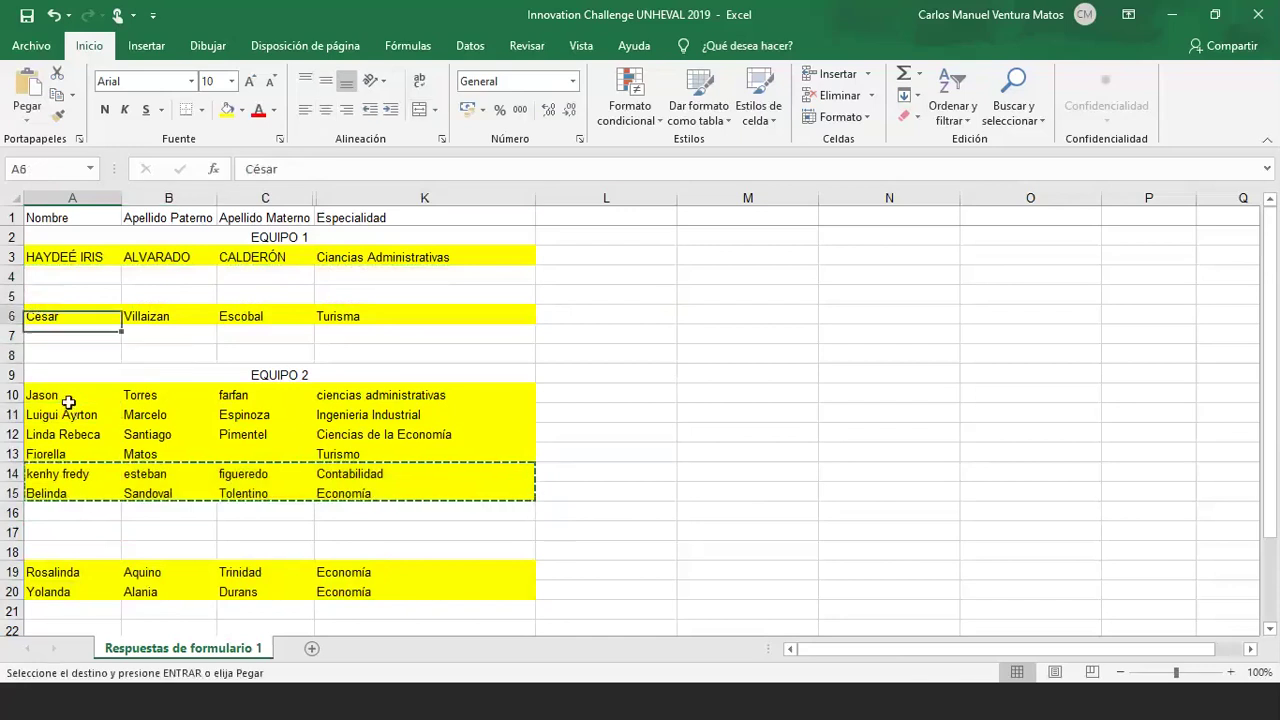
pyautogui.hotkey('ctrl', '+')
pyautogui.press('Down')
pyautogui.press('Down')
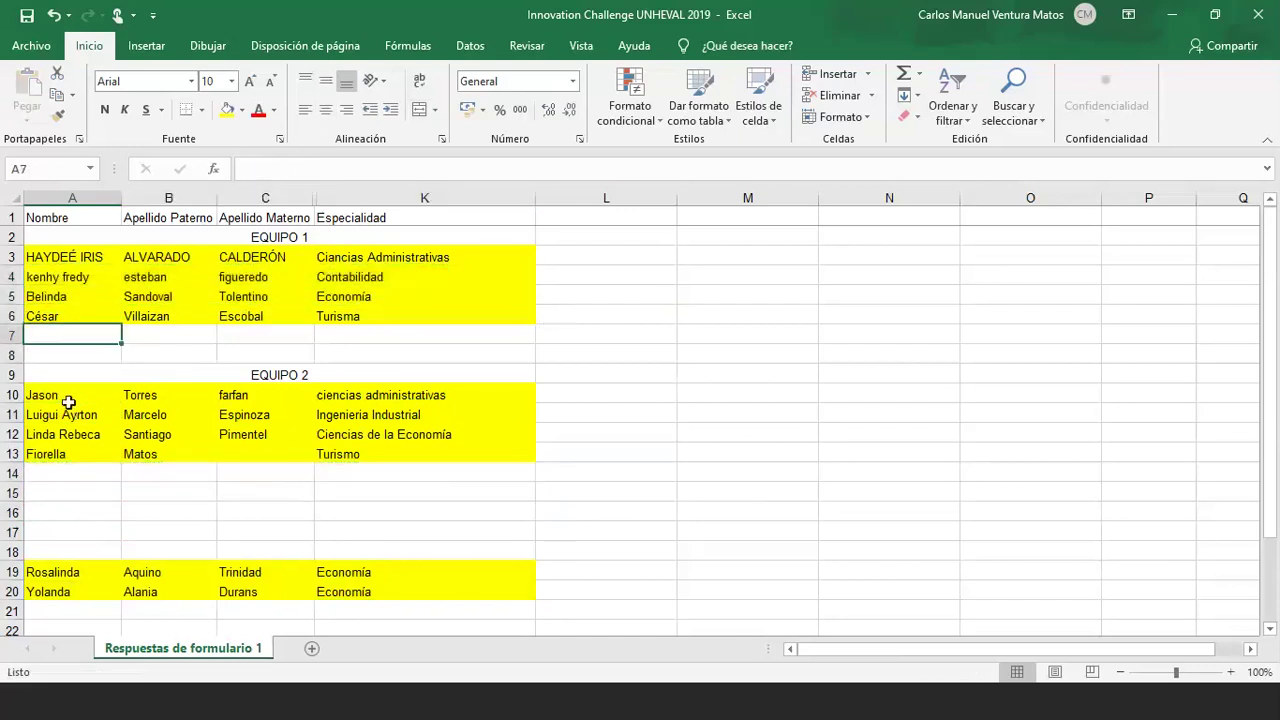
pyautogui.press('Up')
pyautogui.press('Up')
pyautogui.press('Up')
pyautogui.press('Down')
pyautogui.press('Down')
pyautogui.press('Down')
pyautogui.press('Down')
pyautogui.press('Down')
pyautogui.press('Down')
pyautogui.press('Down')
pyautogui.press('Down')
pyautogui.press('Down')
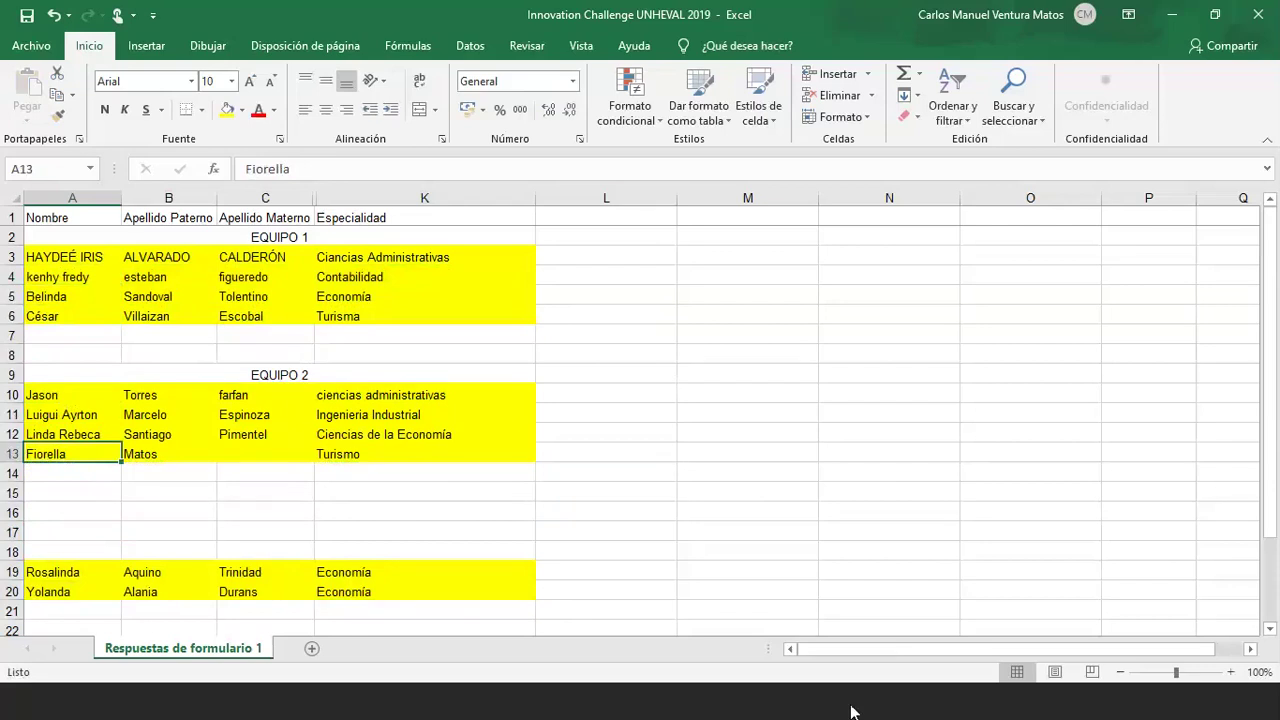
pyautogui.click(668, 716)
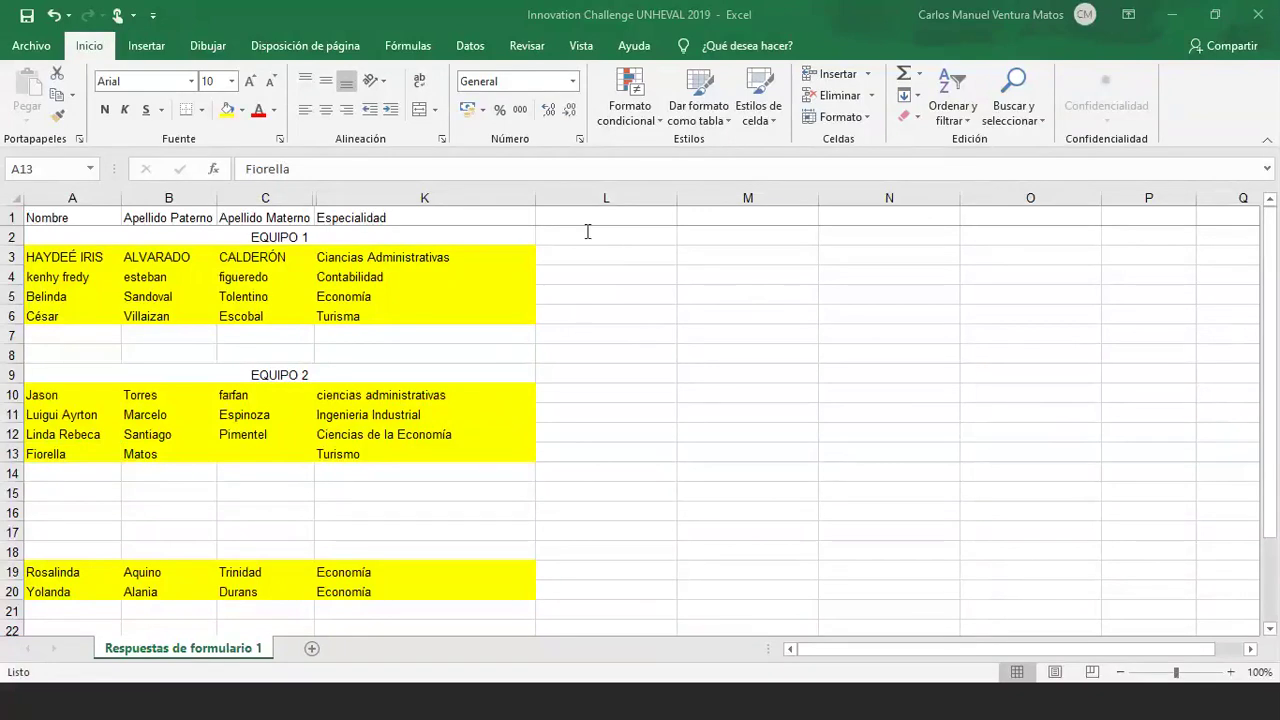
# Enter a fifth EQUIPO 2 member in row 14: first name, both surnames, and specialty Turismo.
pyautogui.click(43, 481)
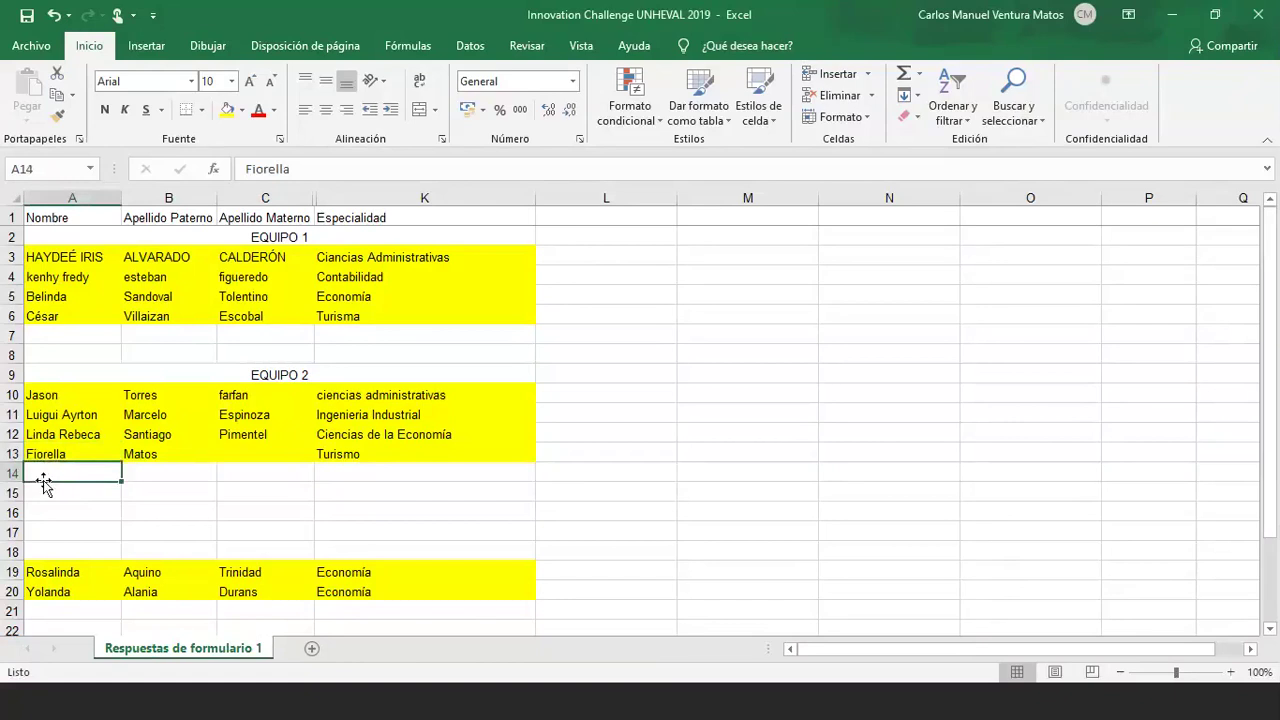
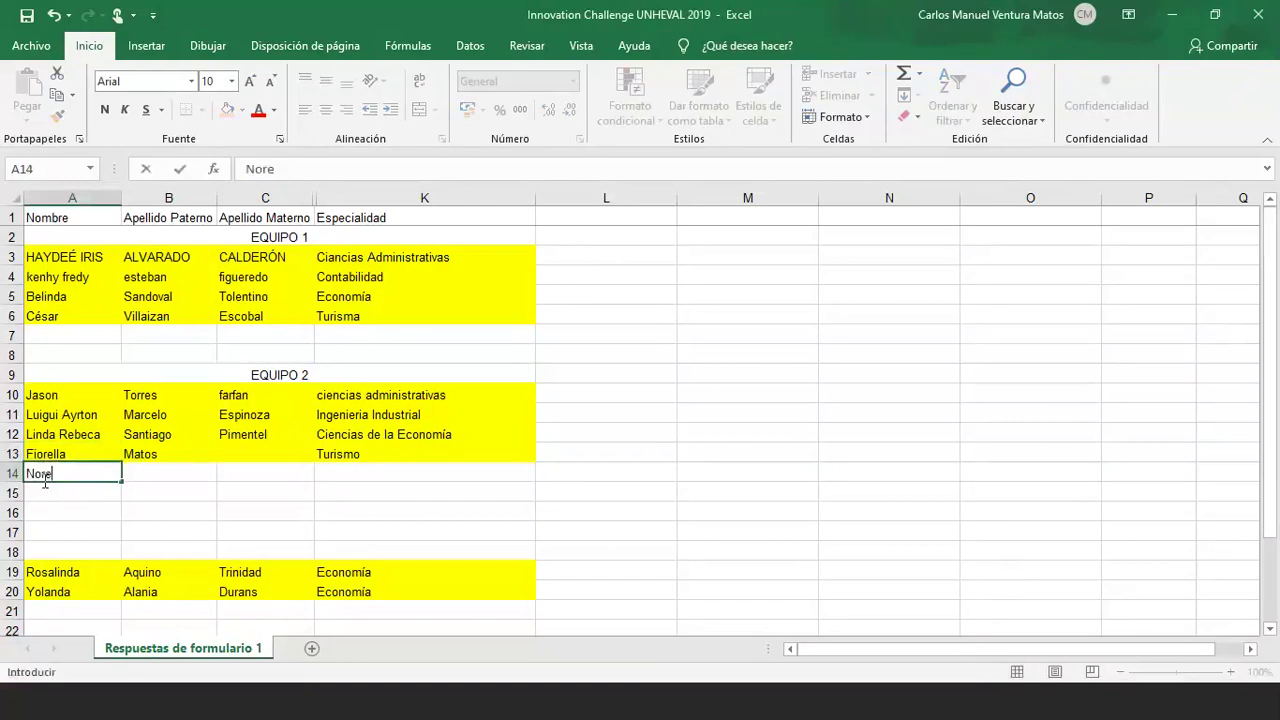
pyautogui.press('Tab')
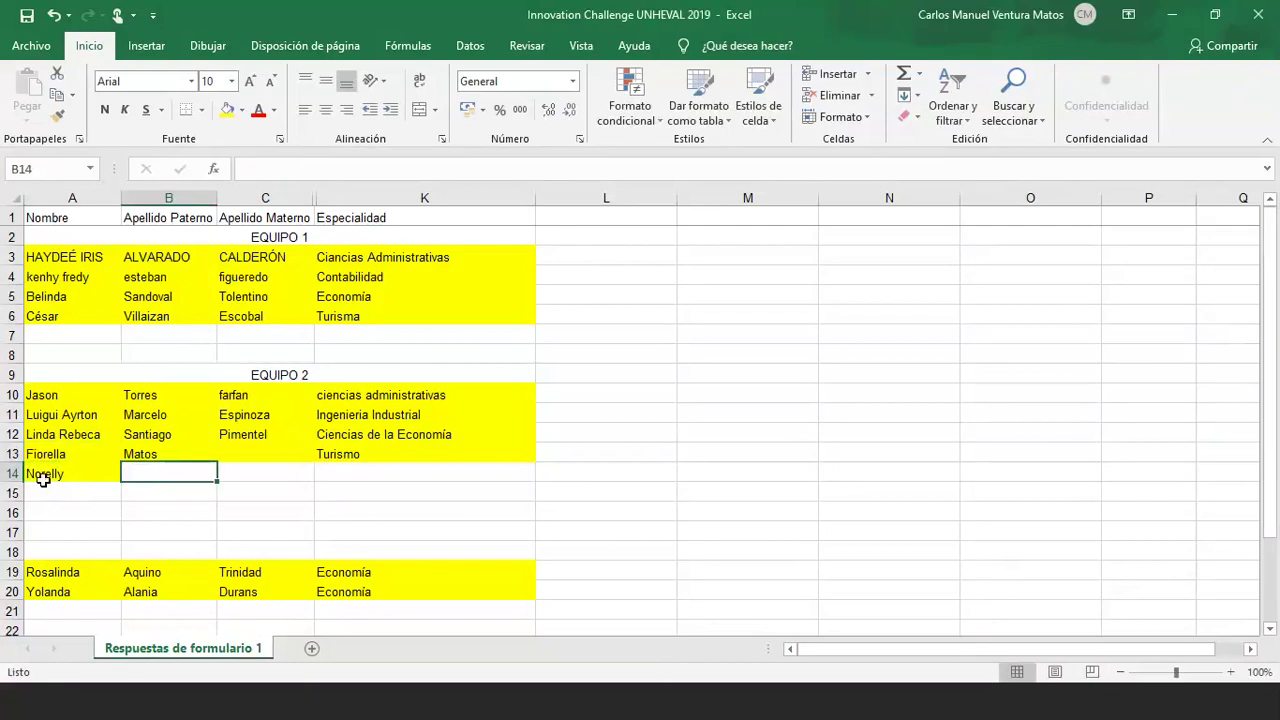
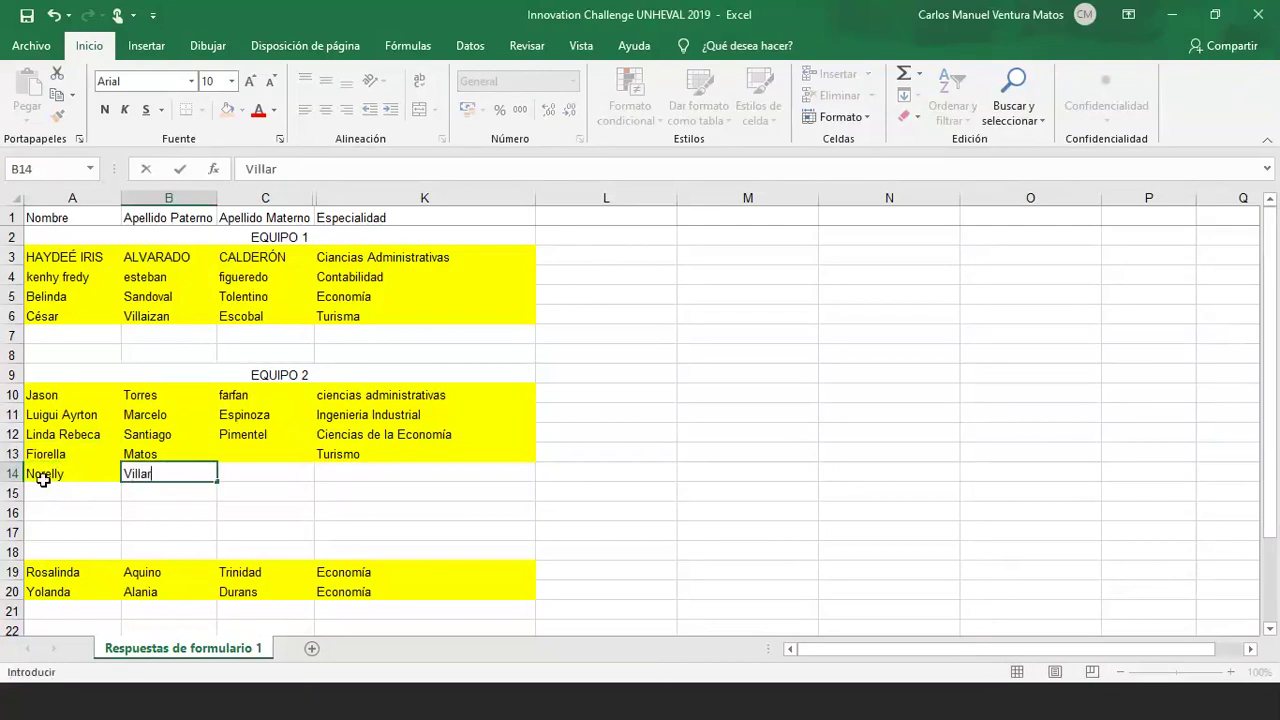
pyautogui.press('Tab')
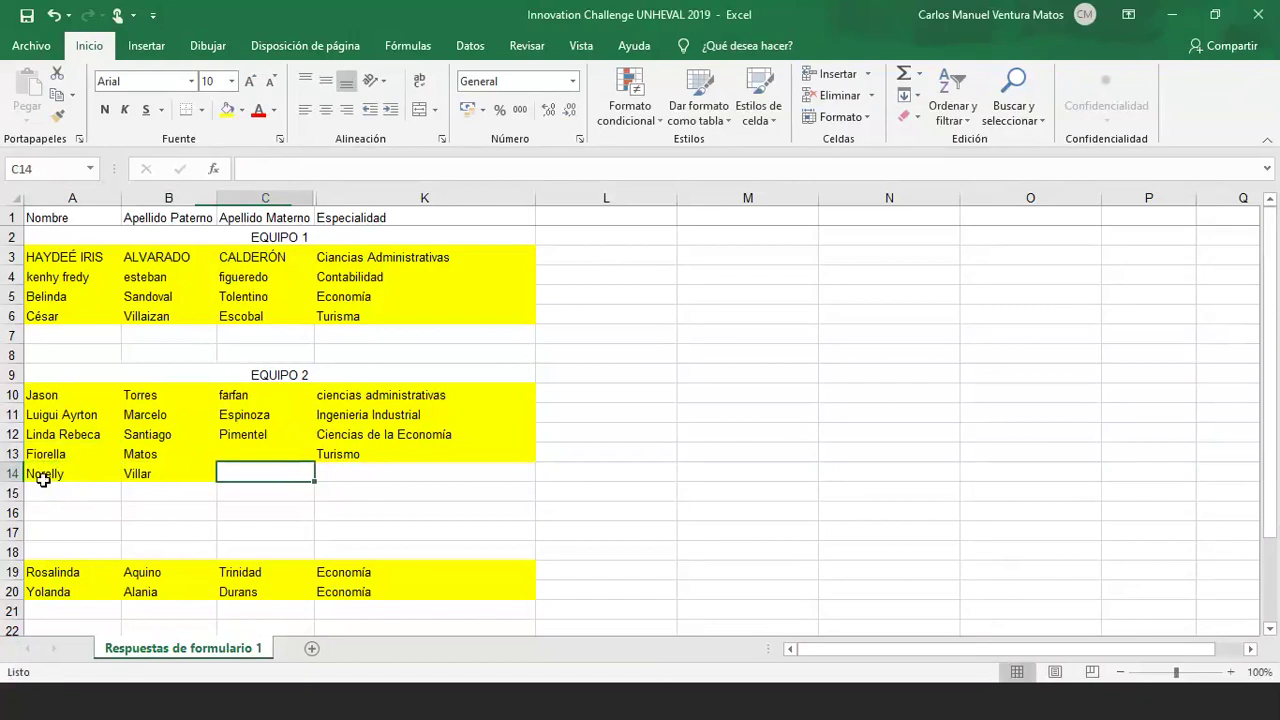
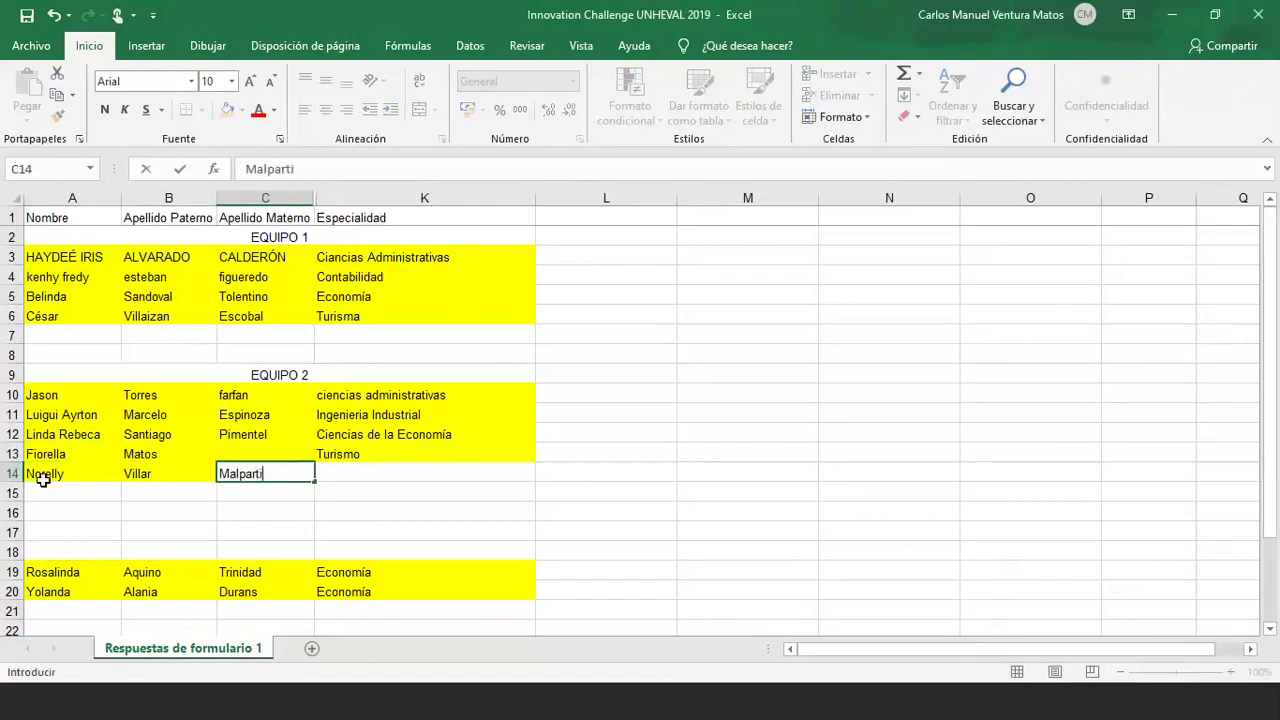
pyautogui.press('Tab')
pyautogui.write('T')
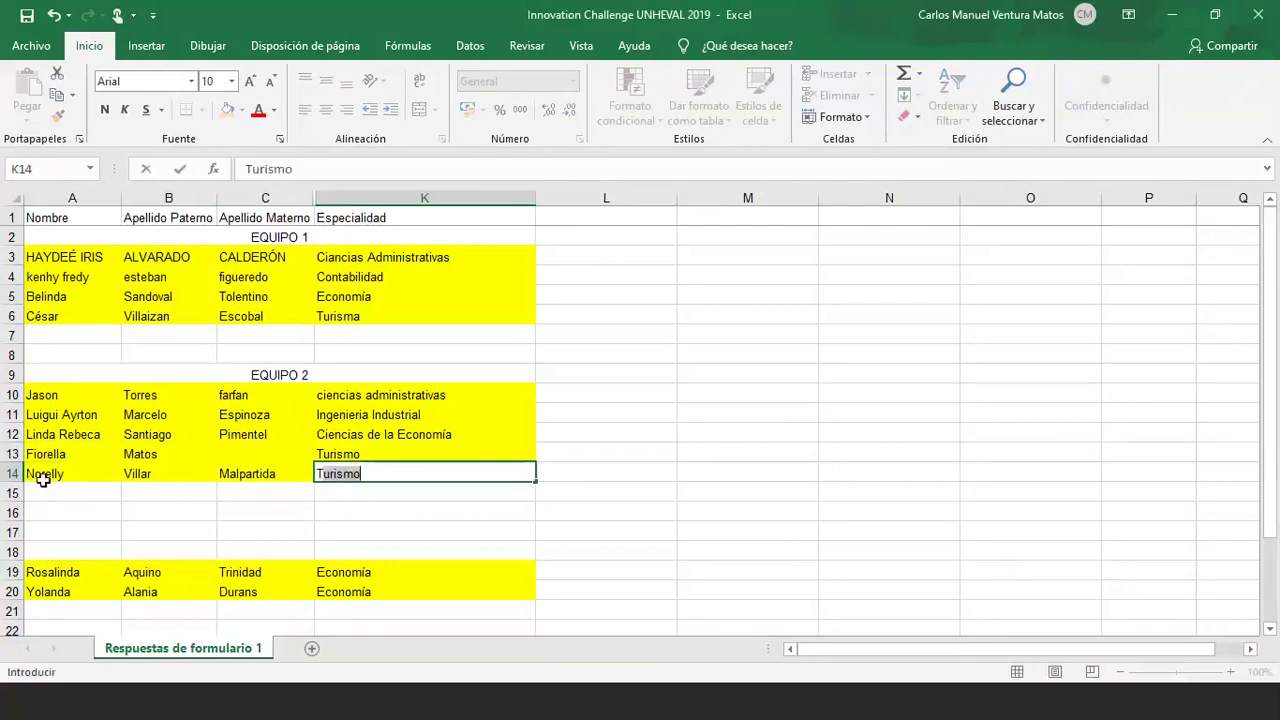
pyautogui.write('urismo')
pyautogui.press('Return')
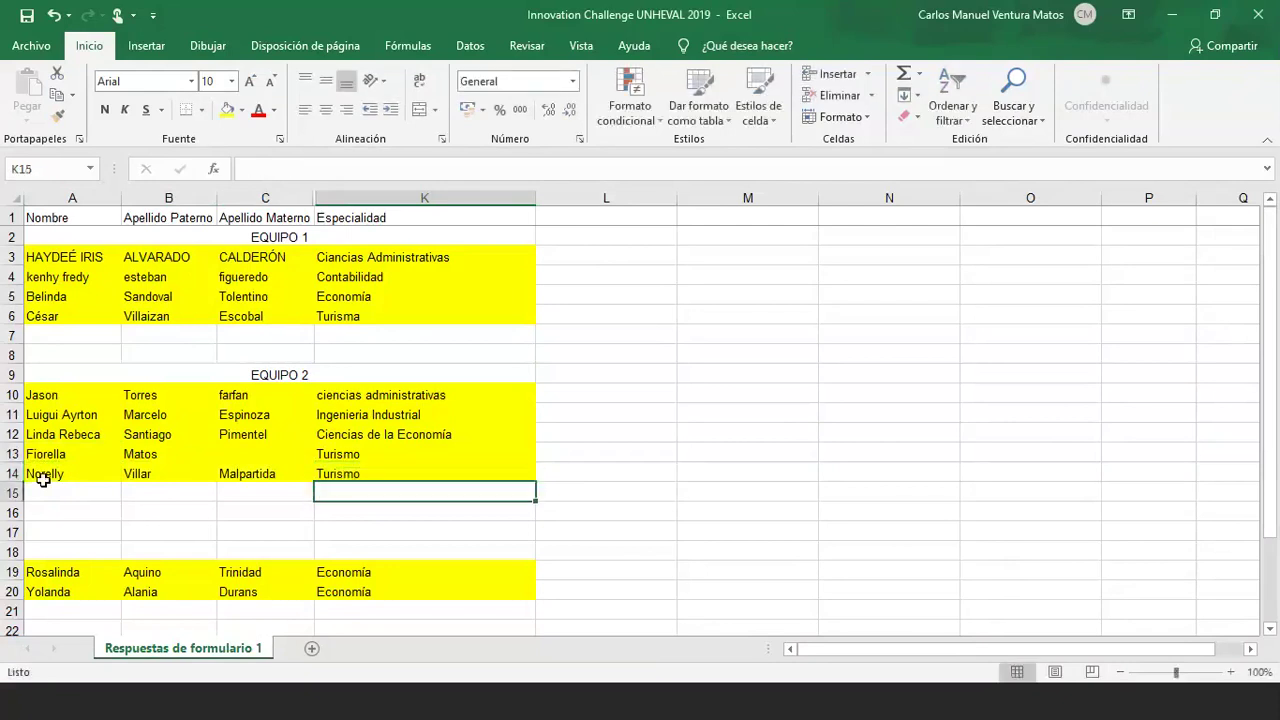
pyautogui.press('Up')
pyautogui.press('Up')
pyautogui.press('Up')
pyautogui.press('Up')
pyautogui.press('Up')
pyautogui.press('Up')
pyautogui.press('Up')
pyautogui.press('Up')
pyautogui.press('Up')
pyautogui.press('Up')
pyautogui.press('Up')
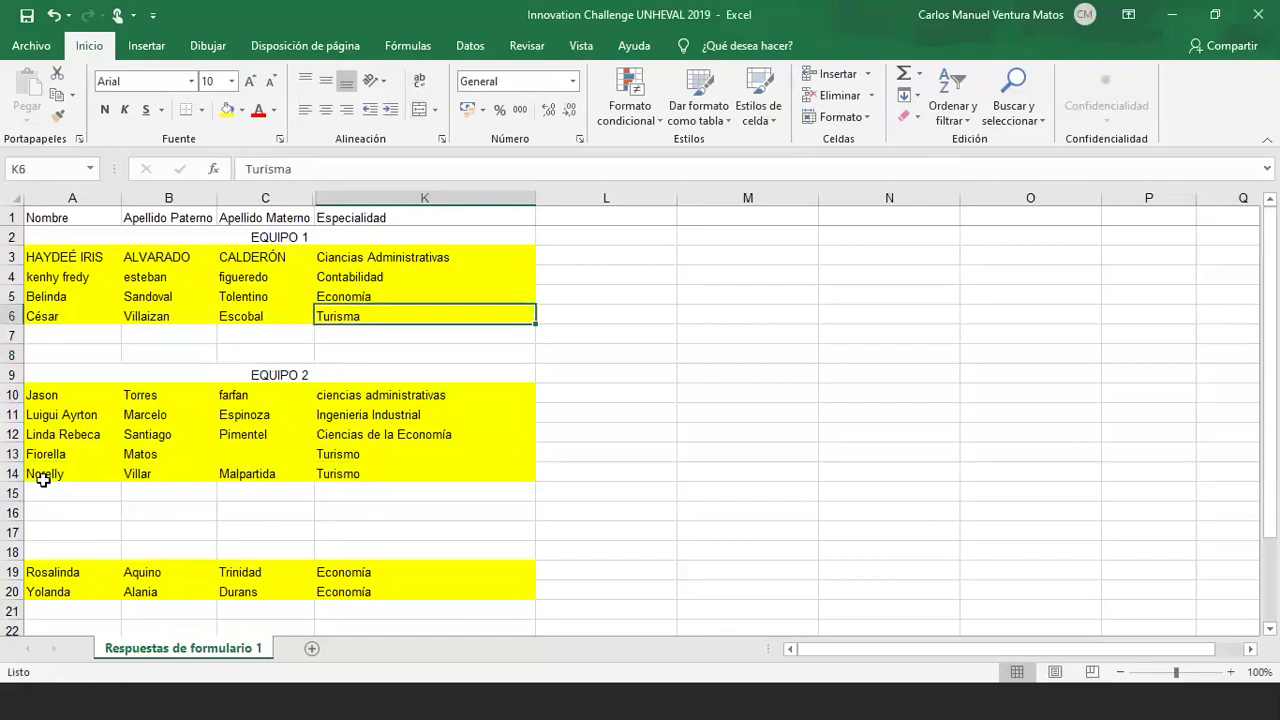
pyautogui.press('Left')
pyautogui.press('Left')
pyautogui.press('Left')
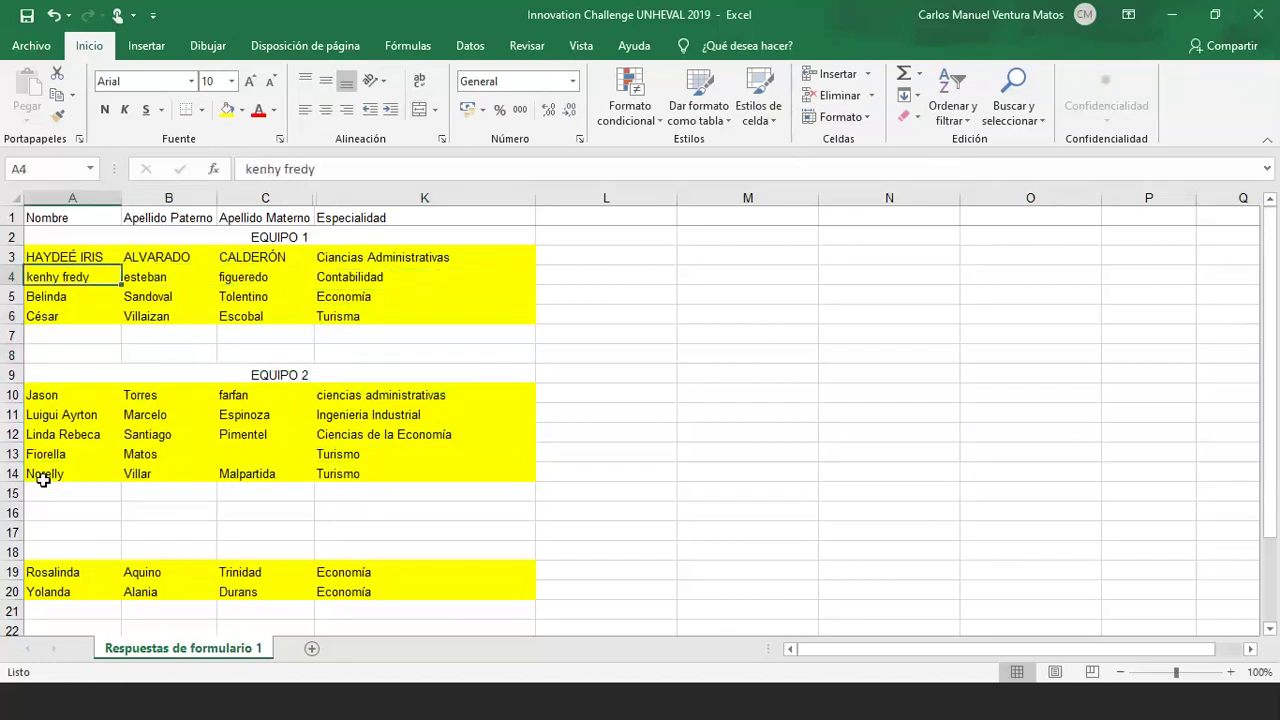
pyautogui.press('Right')
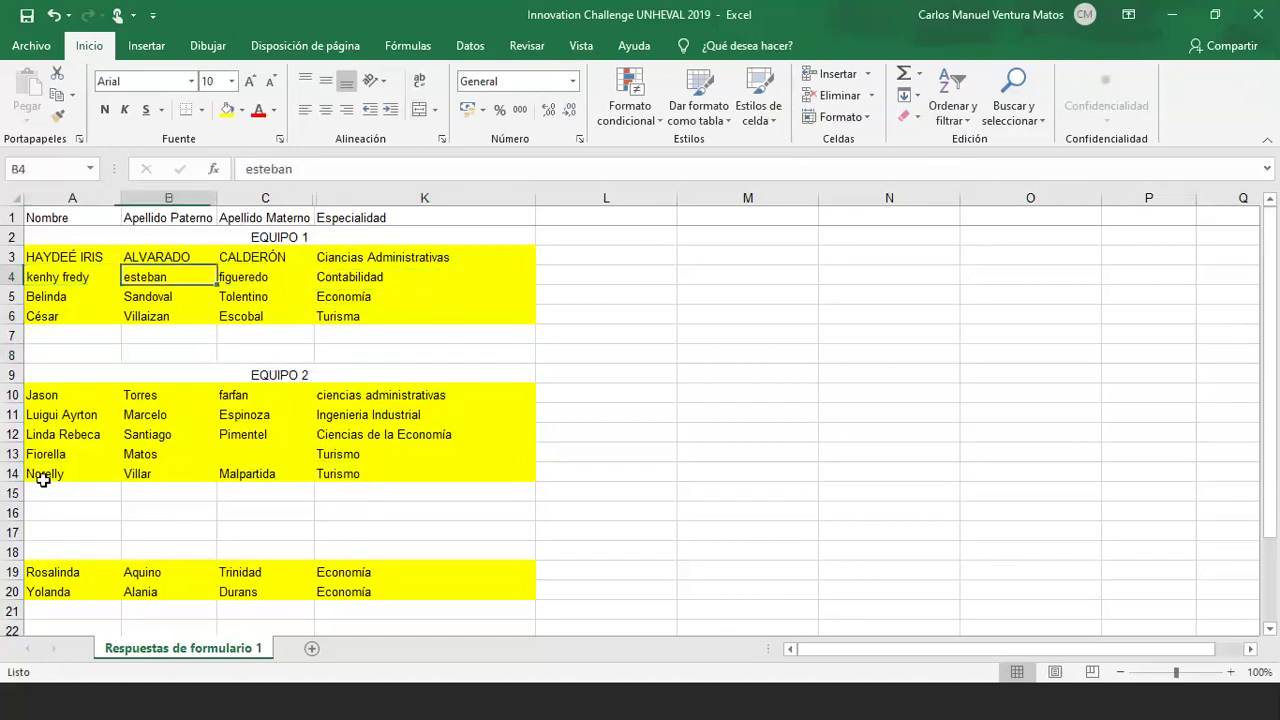
pyautogui.press('Right')
pyautogui.press('Right')
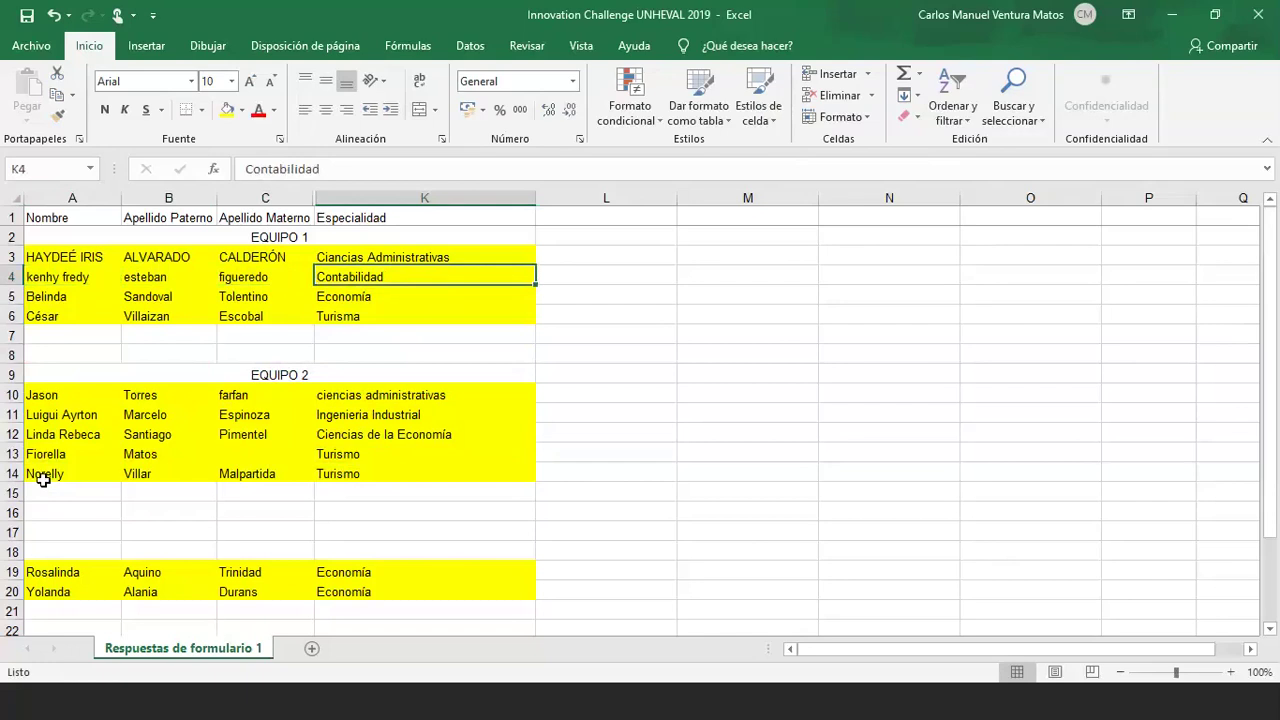
pyautogui.press('Left')
pyautogui.press('Left')
pyautogui.press('Left')
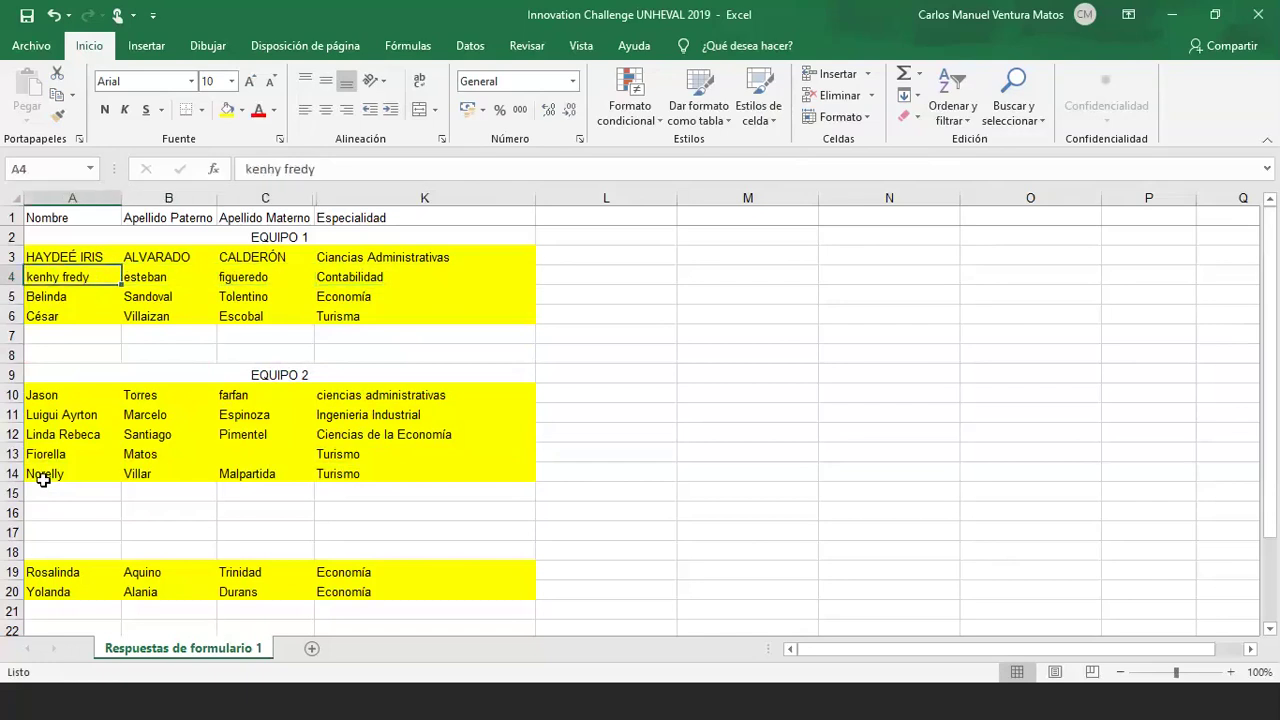
pyautogui.press('Right')
pyautogui.press('Down')
pyautogui.press('Up')
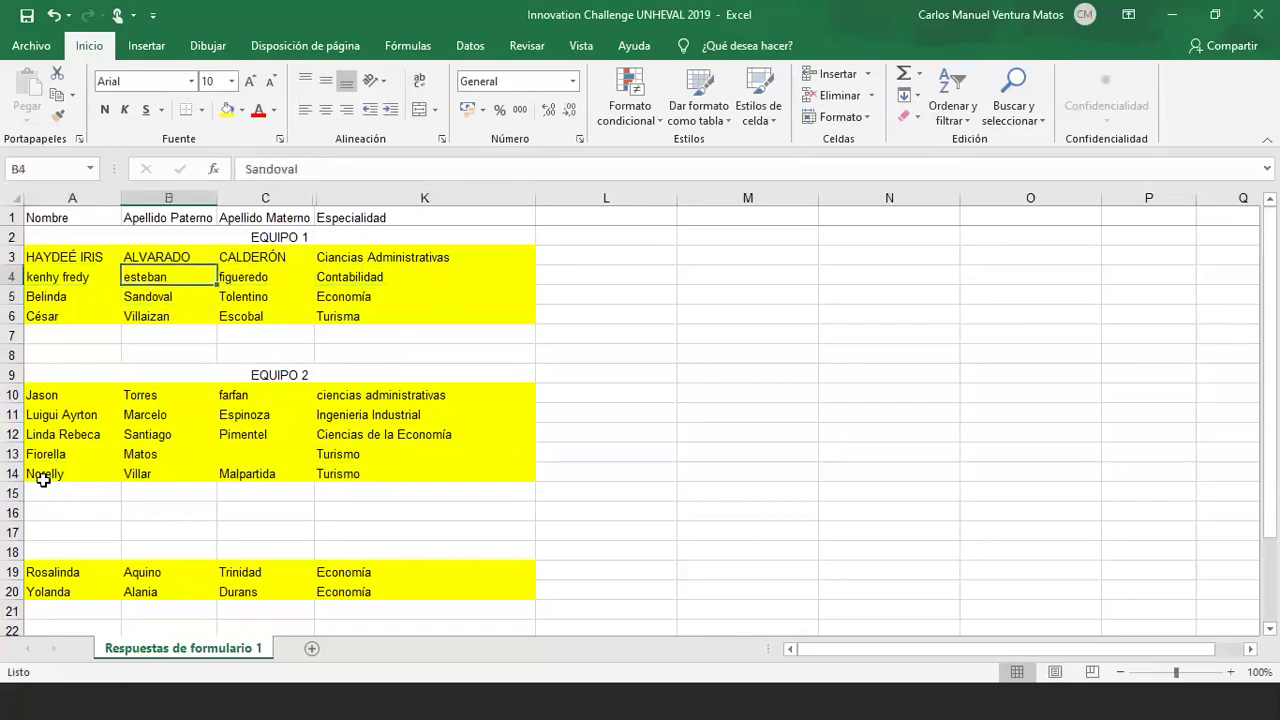
pyautogui.press('Left')
pyautogui.press('Down')
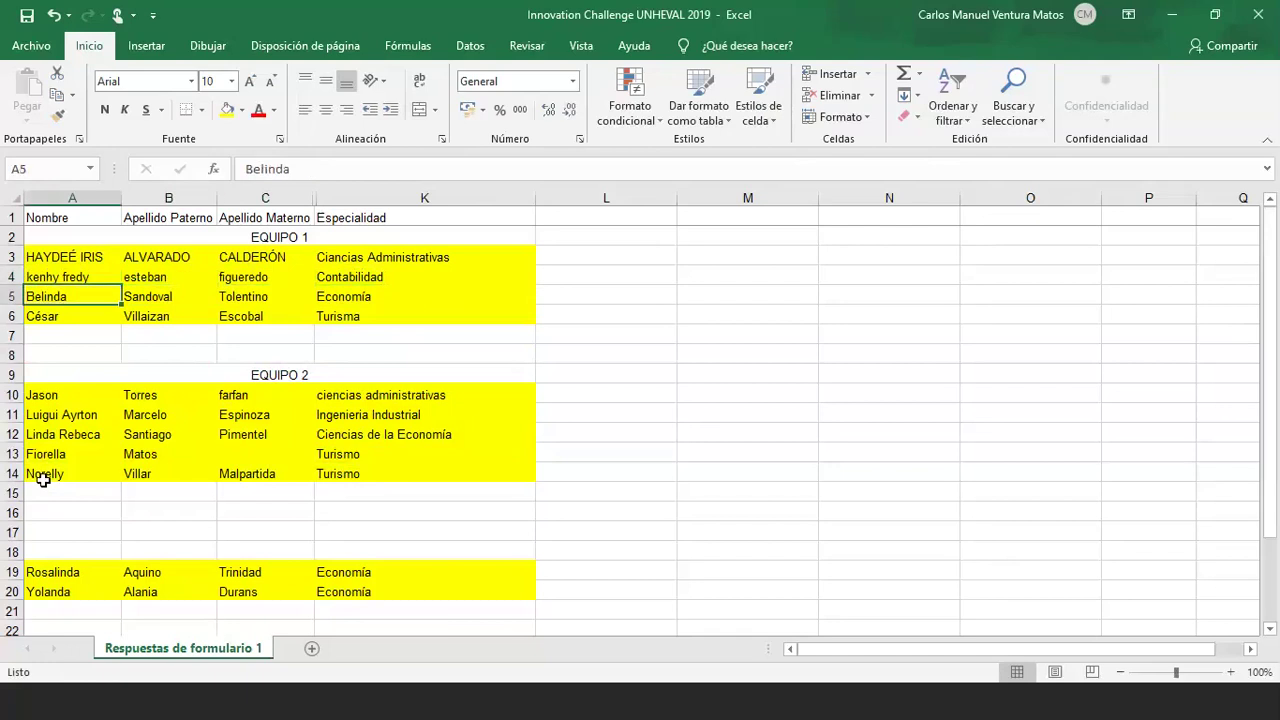
pyautogui.press('Down')
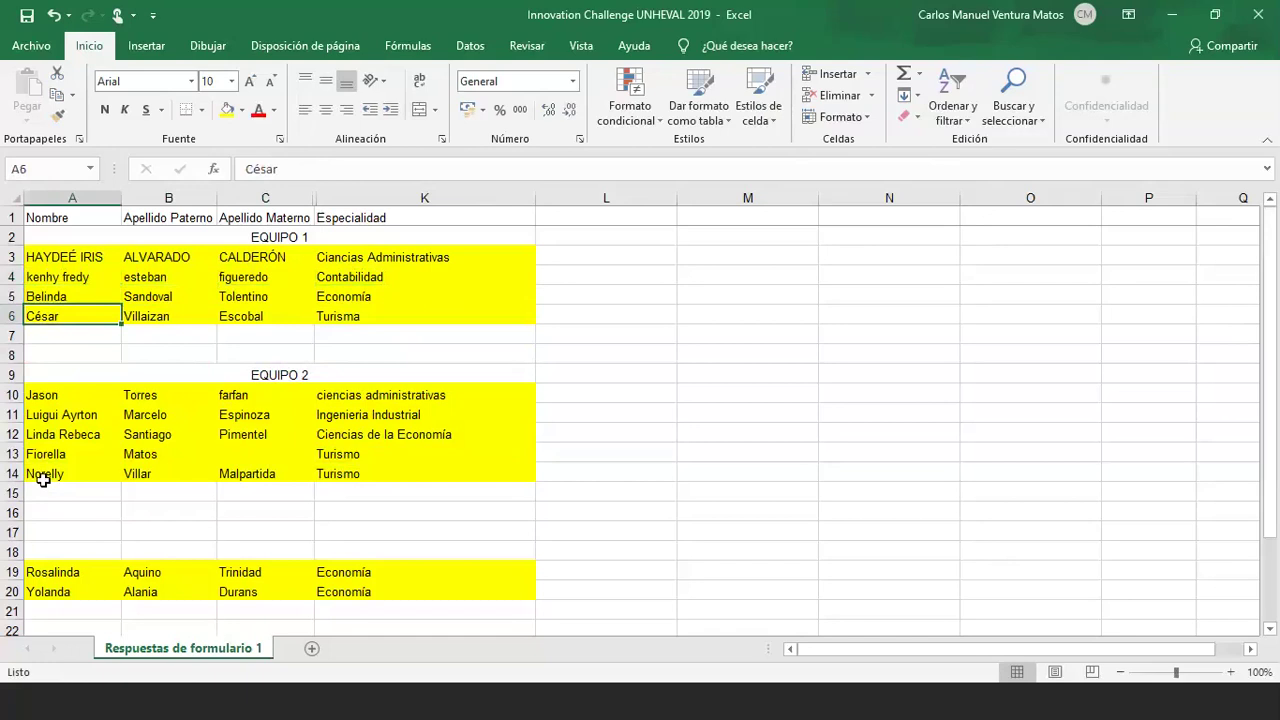
pyautogui.press('Down')
pyautogui.press('Up')
pyautogui.press('Down')
pyautogui.press('Up')
pyautogui.press('Up')
pyautogui.press('Up')
pyautogui.press('Up')
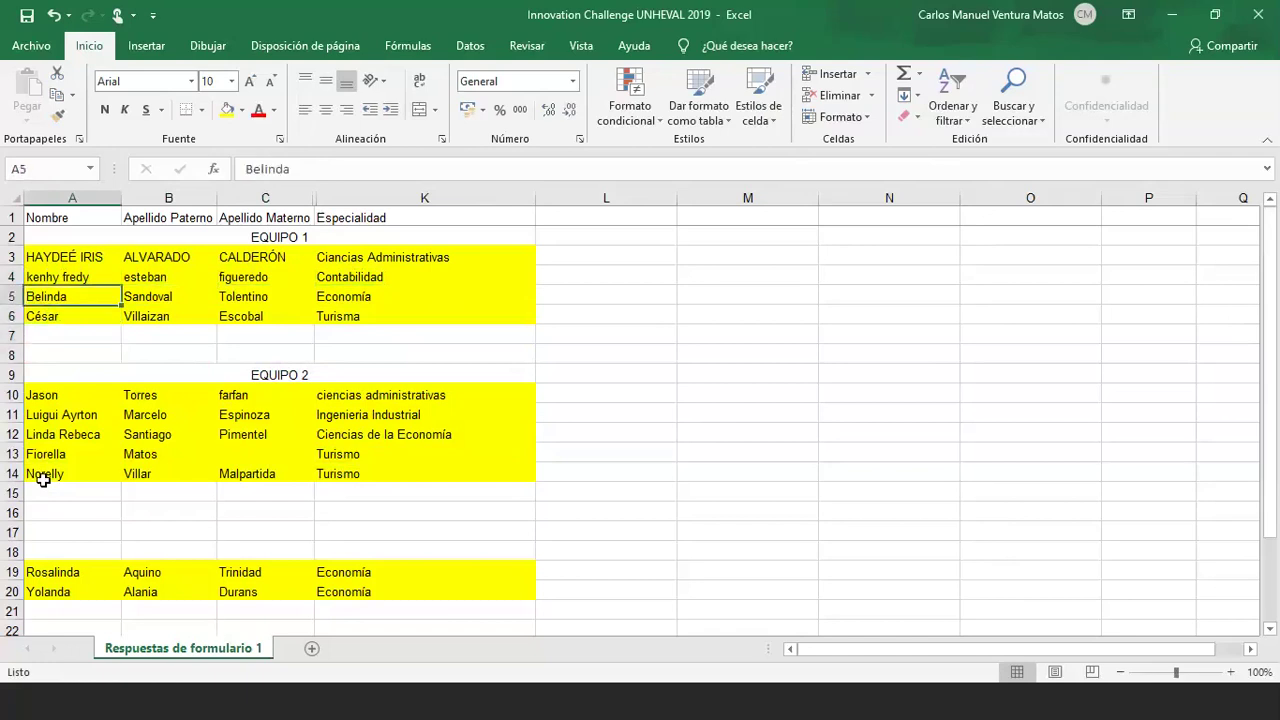
pyautogui.press('Down')
pyautogui.press('Down')
pyautogui.press('Down')
pyautogui.press('Down')
pyautogui.press('Down')
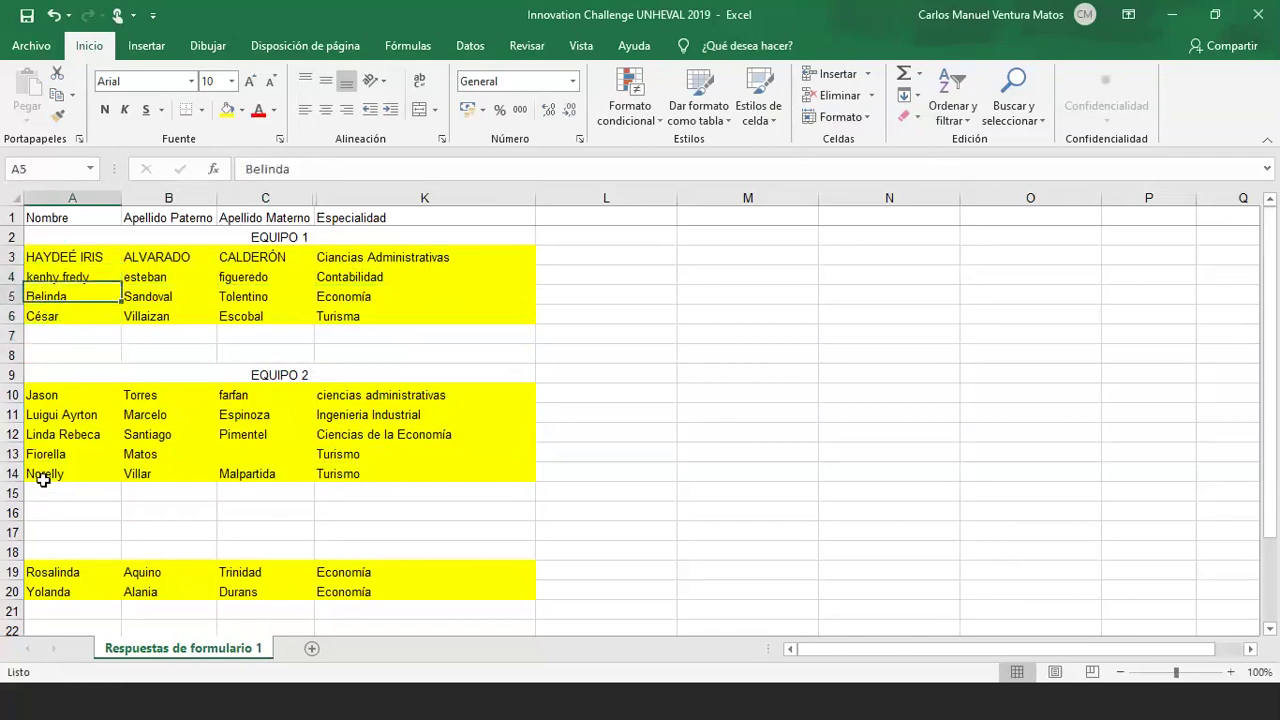
pyautogui.press('Up')
pyautogui.press('Up')
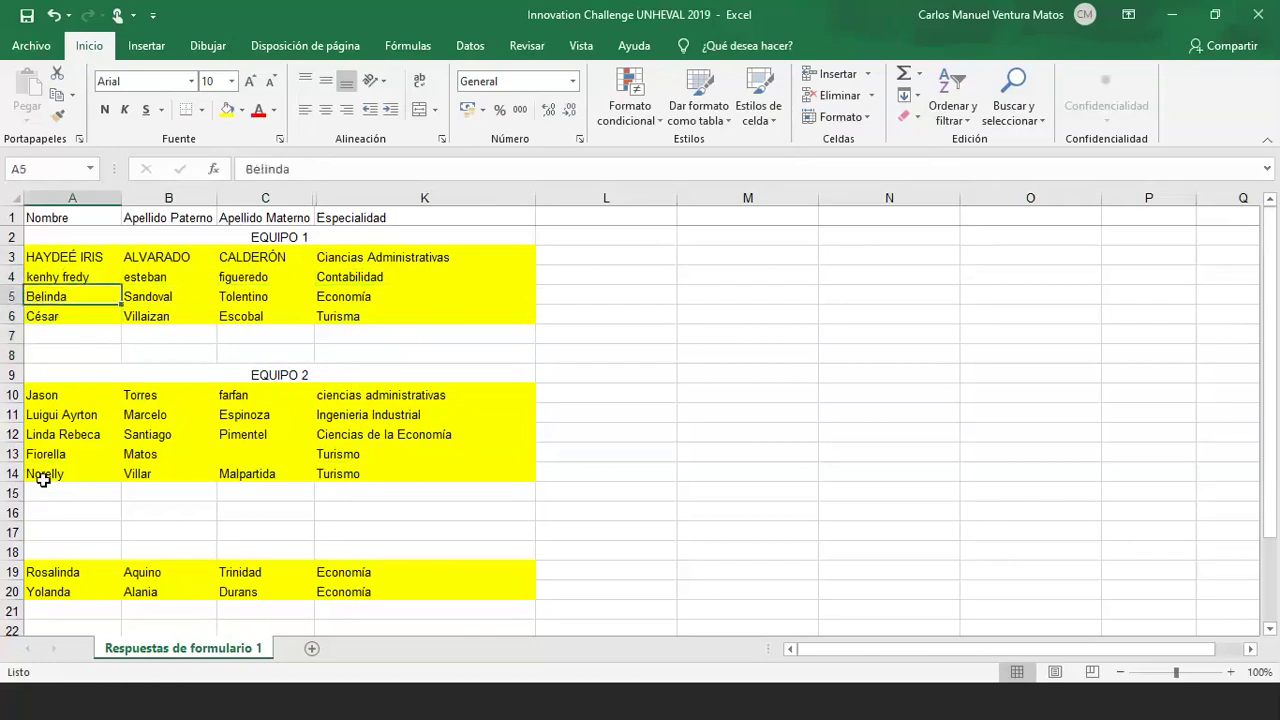
pyautogui.press('Down')
pyautogui.press('Down')
pyautogui.press('Up')
pyautogui.press('Up')
pyautogui.press('Down')
pyautogui.press('Down')
pyautogui.press('Down')
pyautogui.press('Down')
pyautogui.press('Down')
pyautogui.press('Down')
pyautogui.press('Down')
pyautogui.press('Down')
pyautogui.press('Down')
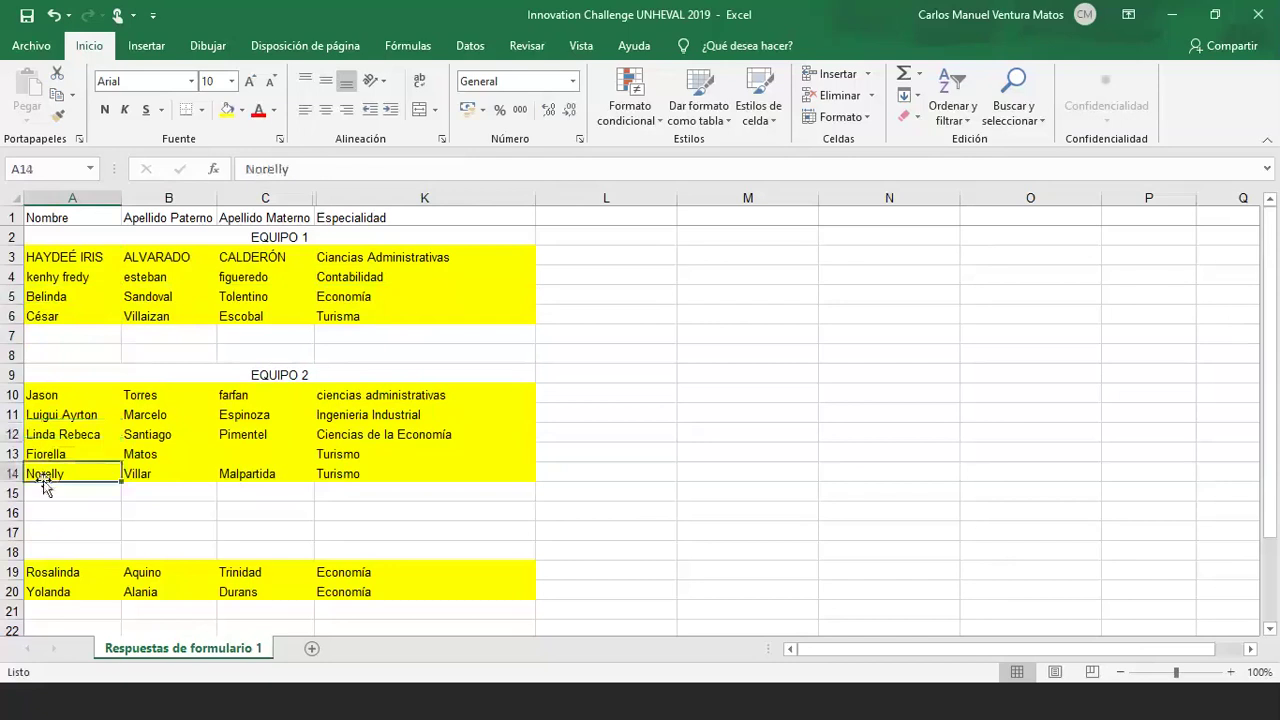
pyautogui.press('Up')
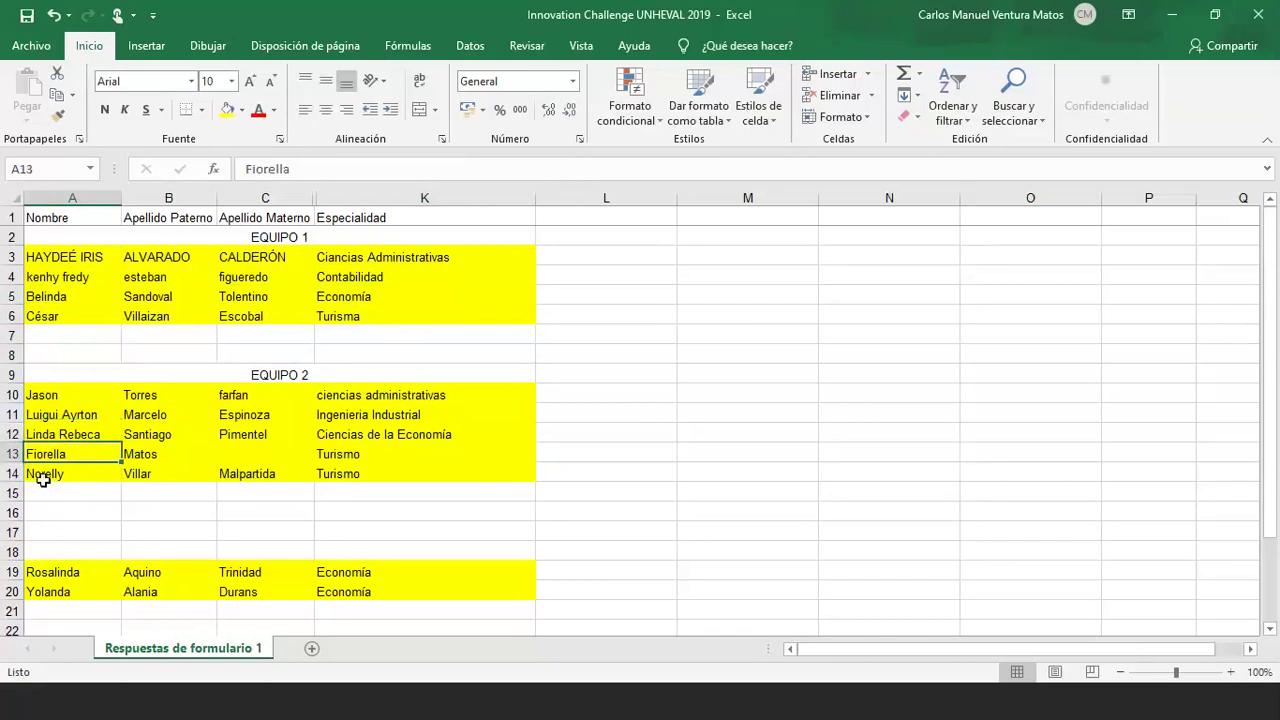
pyautogui.press('Right')
pyautogui.press('Right')
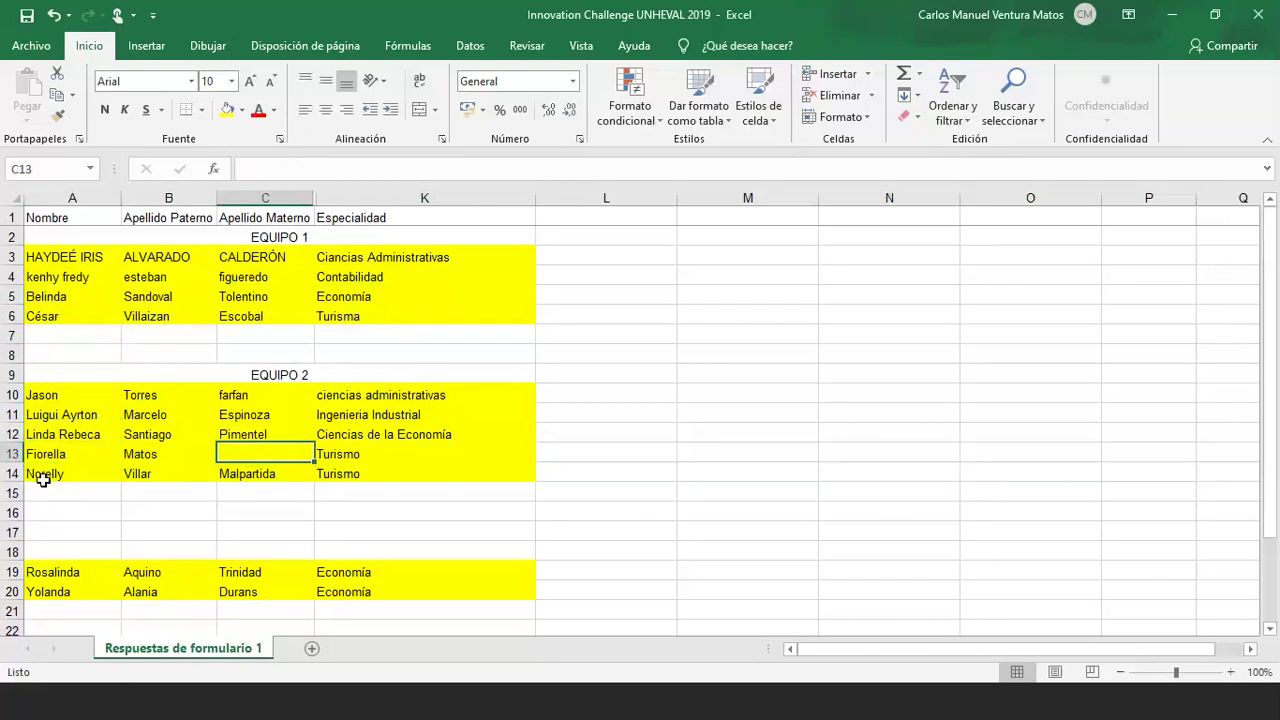
# Park the misplaced surname from C14 temporarily in the empty cell B15.
pyautogui.press('Down')
pyautogui.press('Left')
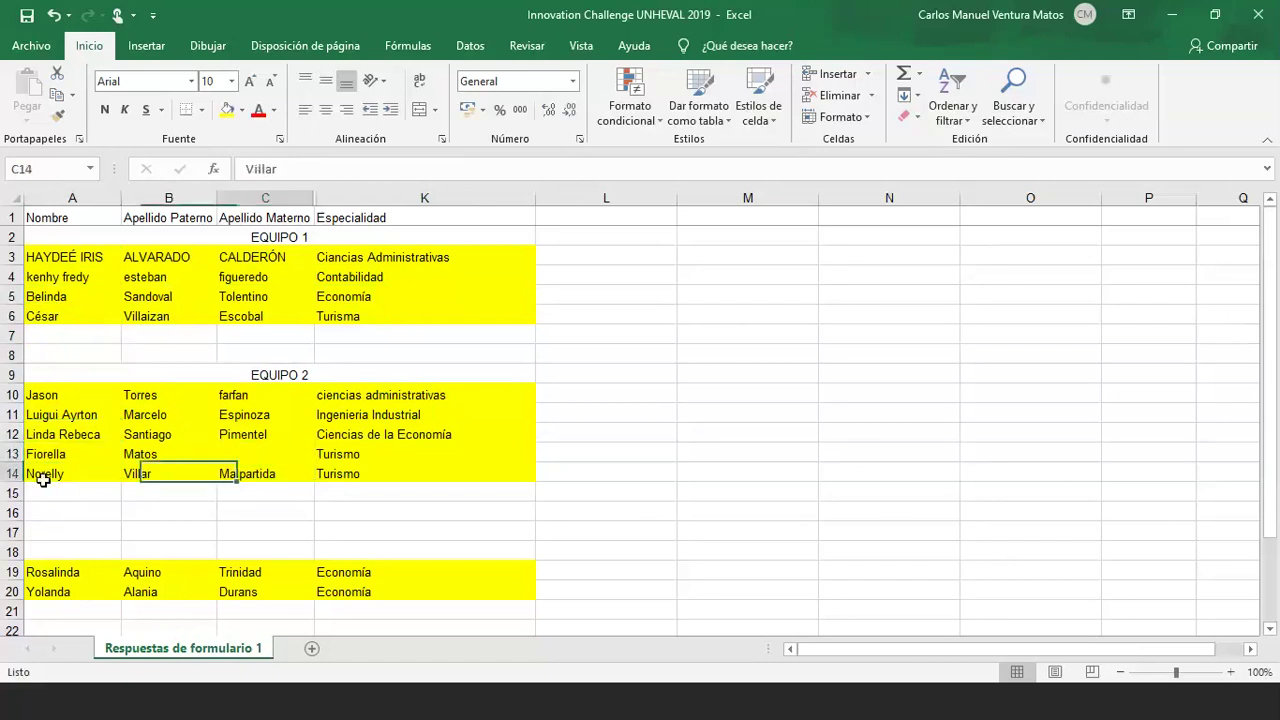
pyautogui.hotkey('ctrl', 'c')
pyautogui.press('Left')
pyautogui.press('Down')
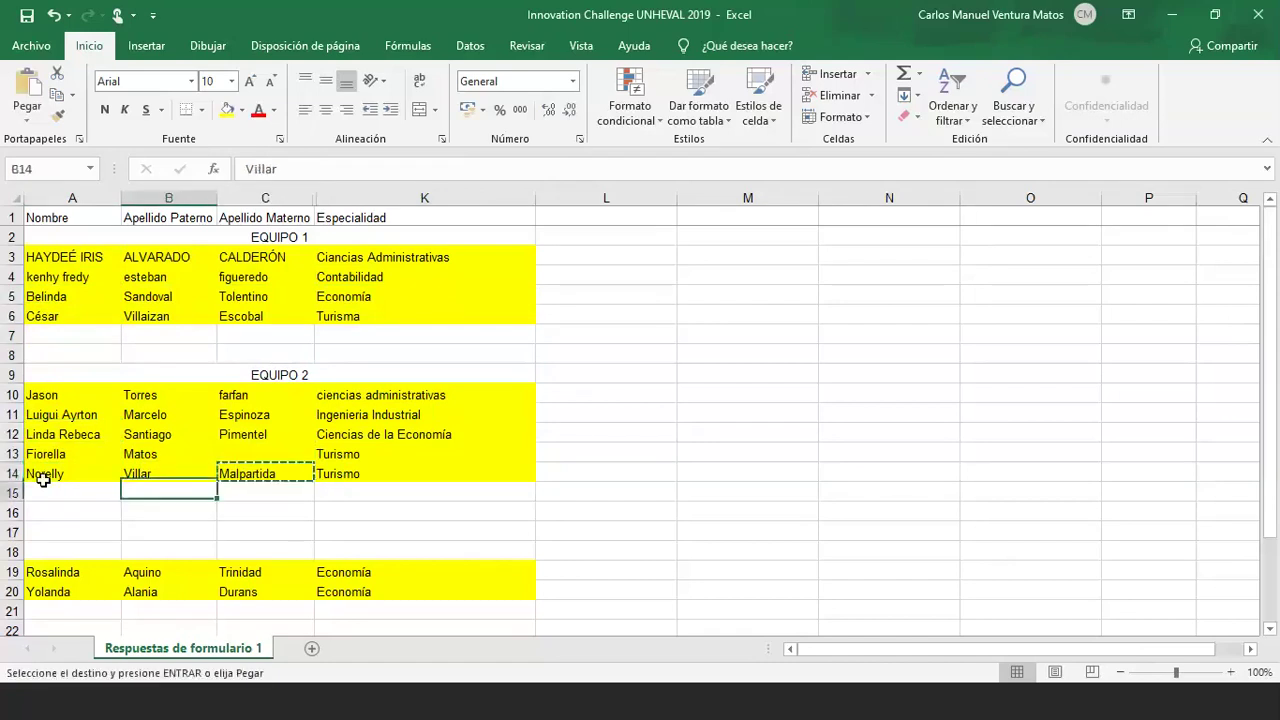
pyautogui.hotkey('ctrl', 'c')
pyautogui.press('Up')
pyautogui.press('Right')
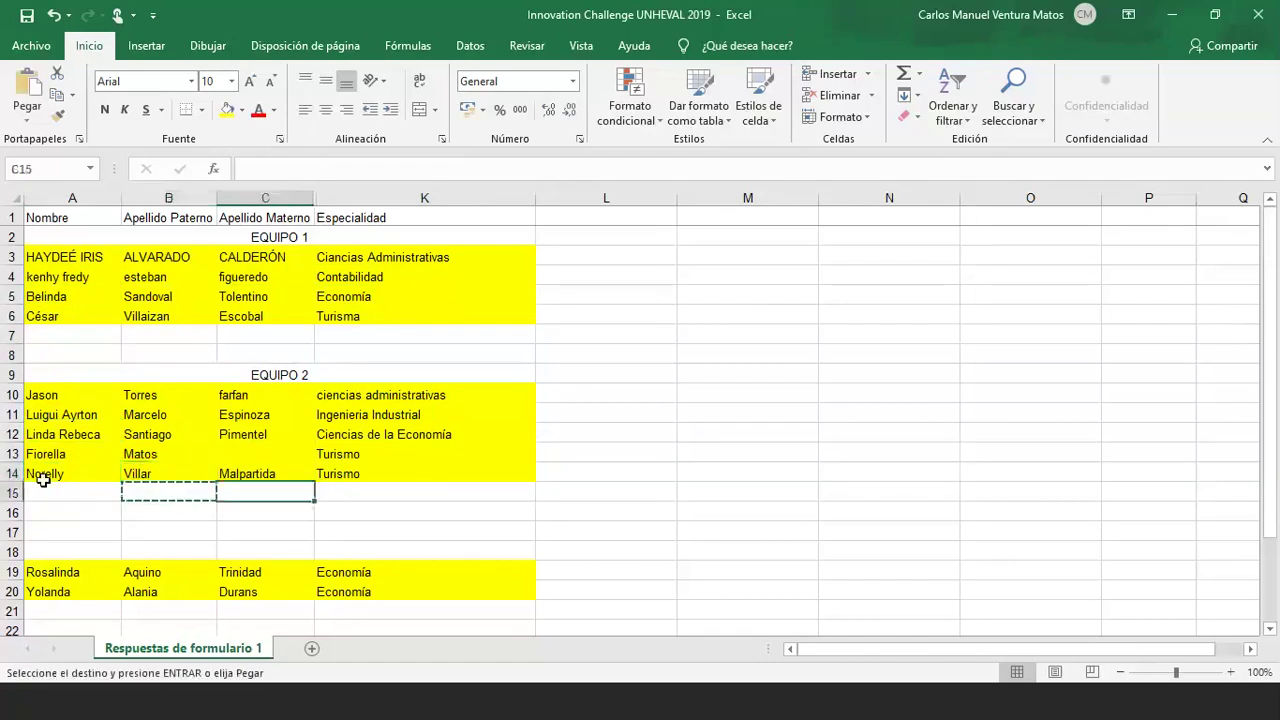
pyautogui.hotkey('ctrl', 'c')
pyautogui.press('Down')
pyautogui.press('Left')
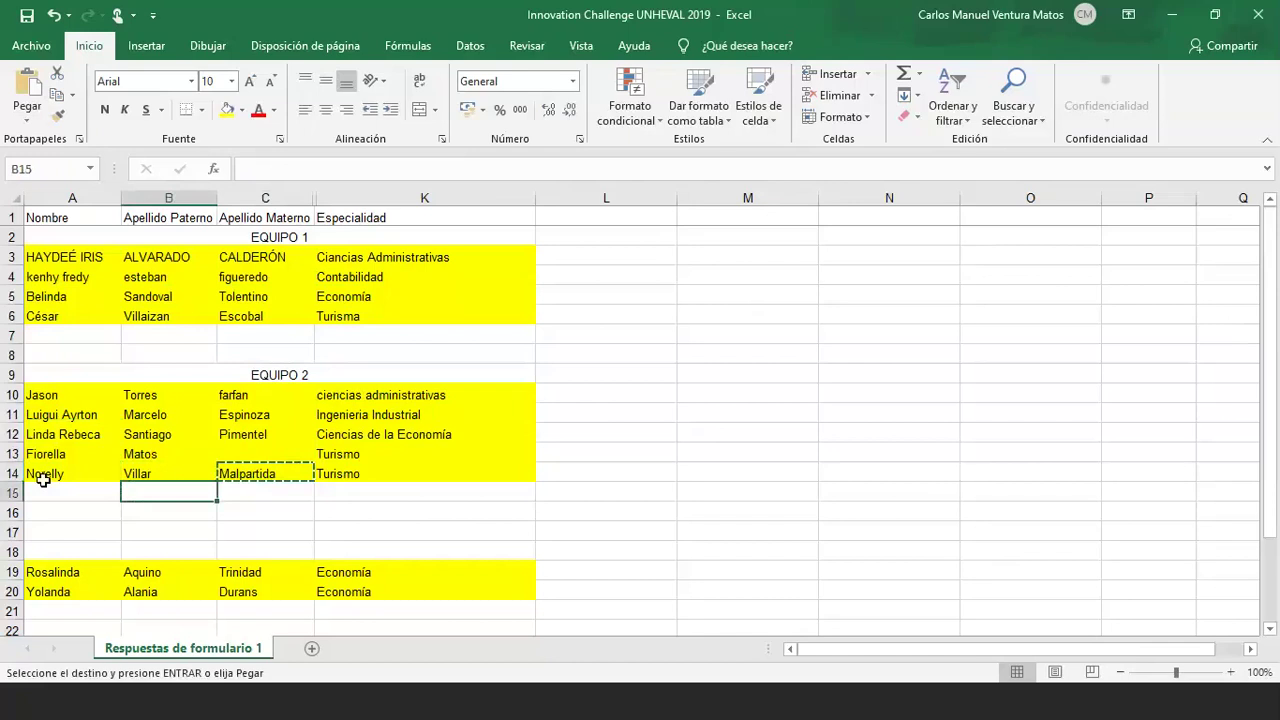
pyautogui.hotkey('ctrl', 'v')
# Move the B14 surname into C14 and the parked surname from B15 into B14.
pyautogui.press('Up')
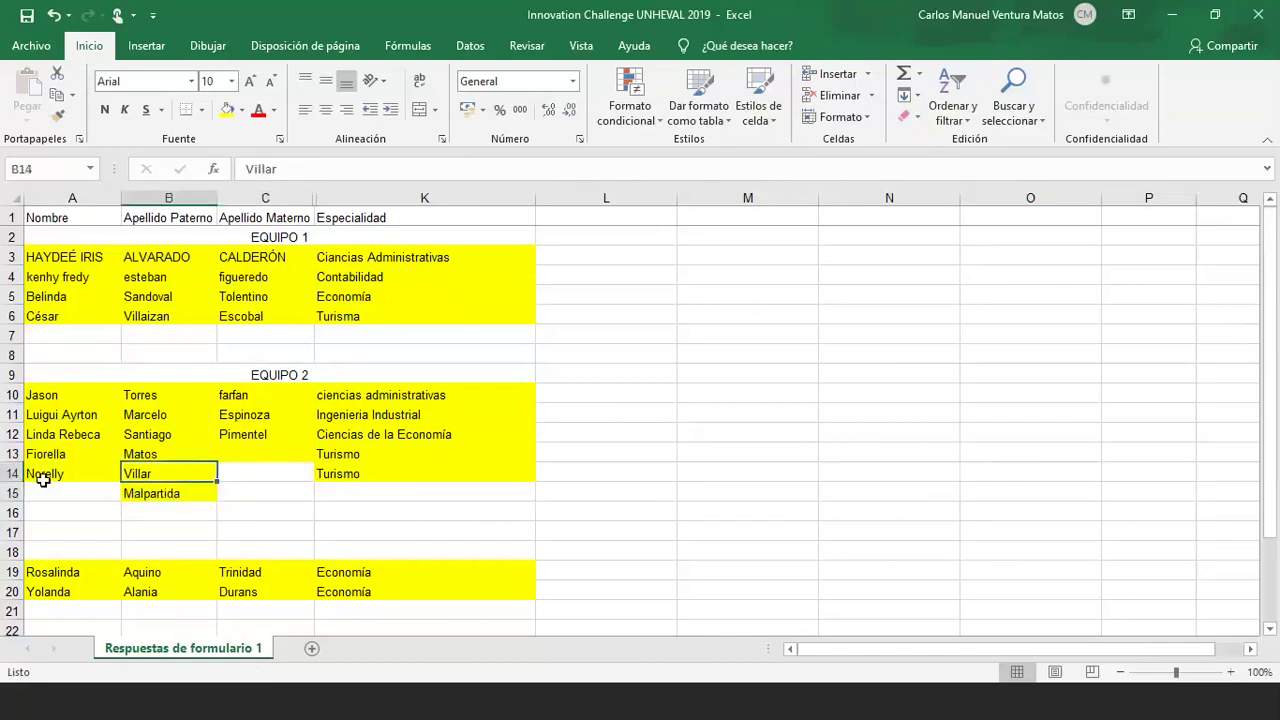
pyautogui.hotkey('ctrl', 'x')
pyautogui.press('Right')
pyautogui.hotkey('ctrl', 'v')
pyautogui.press('Left')
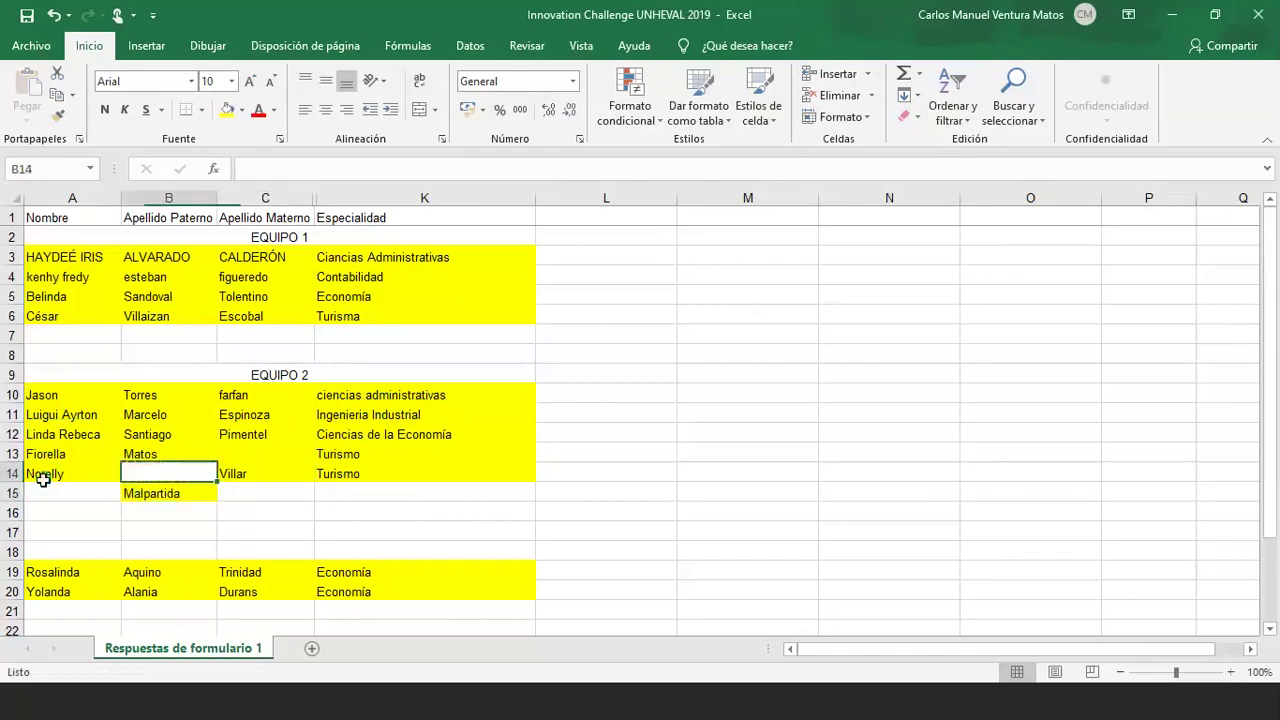
pyautogui.press('Down')
pyautogui.hotkey('ctrl', 'x')
pyautogui.press('Up')
pyautogui.hotkey('ctrl', 'v')
pyautogui.press('Up')
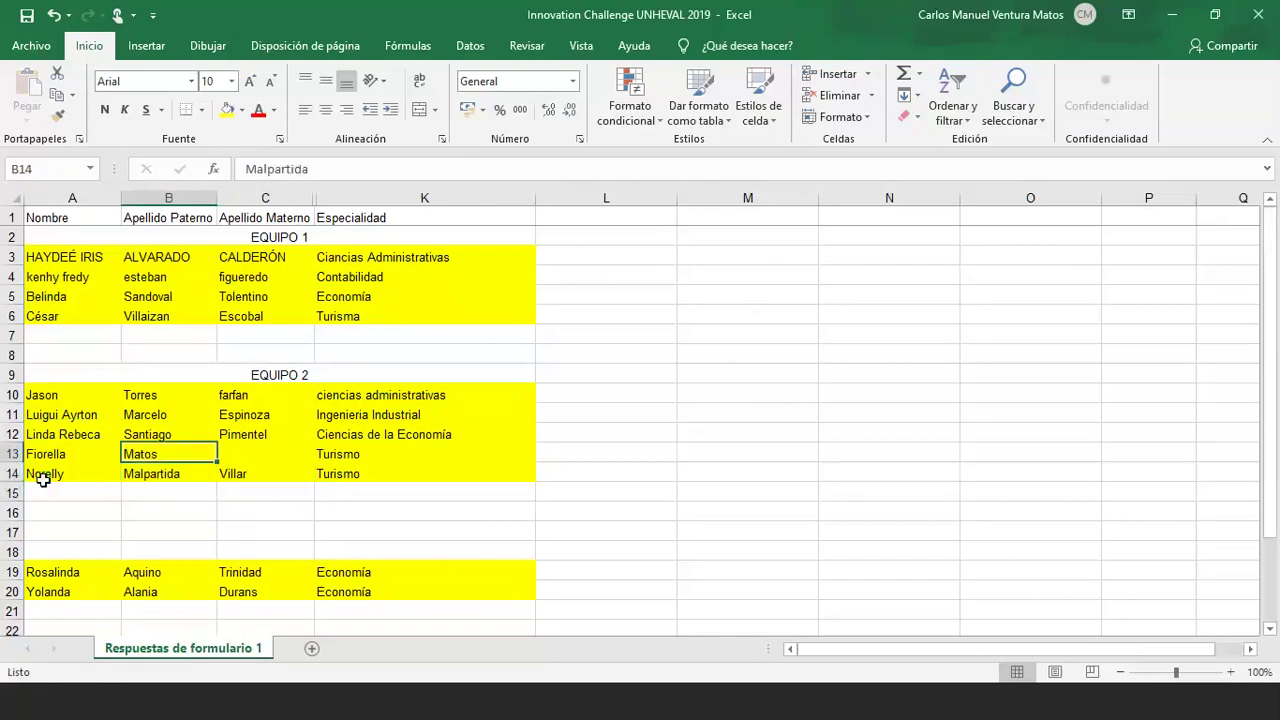
pyautogui.press('Up')
pyautogui.press('Up')
pyautogui.press('Up')
pyautogui.press('Up')
pyautogui.press('Up')
pyautogui.press('Up')
pyautogui.press('Up')
pyautogui.press('Up')
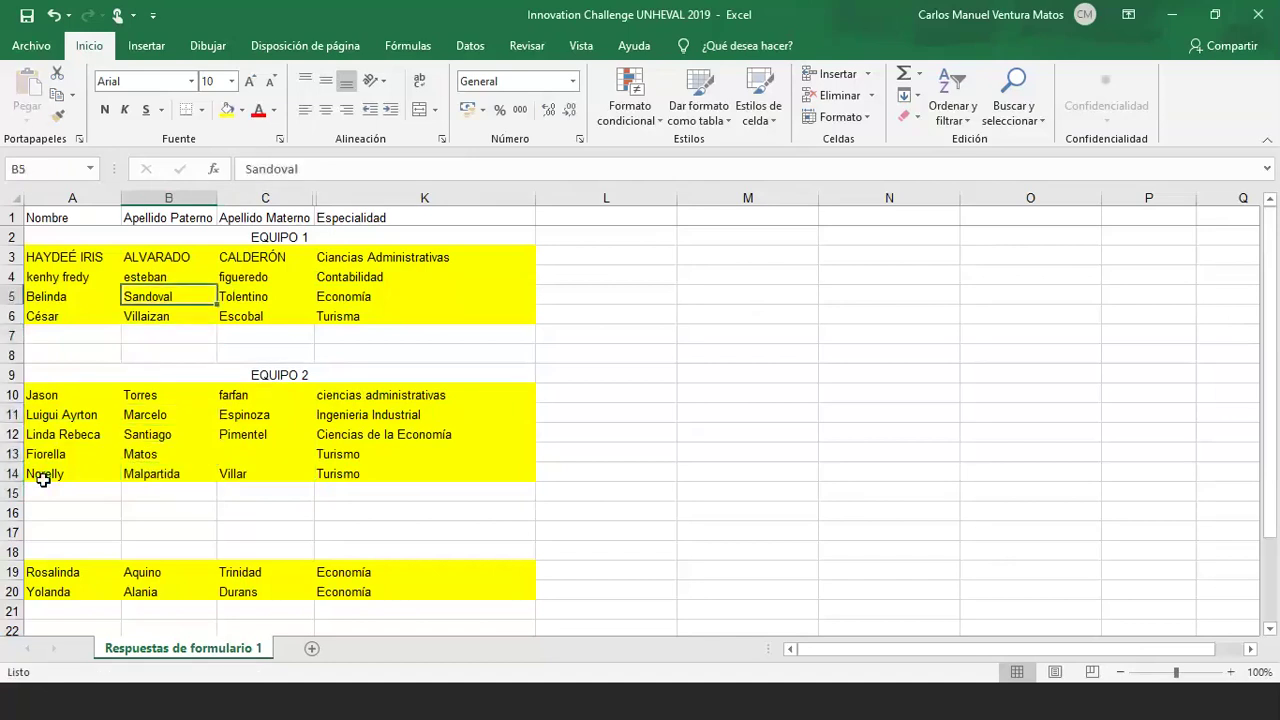
pyautogui.press('Down')
pyautogui.press('Down')
pyautogui.press('Down')
pyautogui.press('Down')
pyautogui.press('Down')
pyautogui.press('Down')
pyautogui.press('Down')
pyautogui.press('Down')
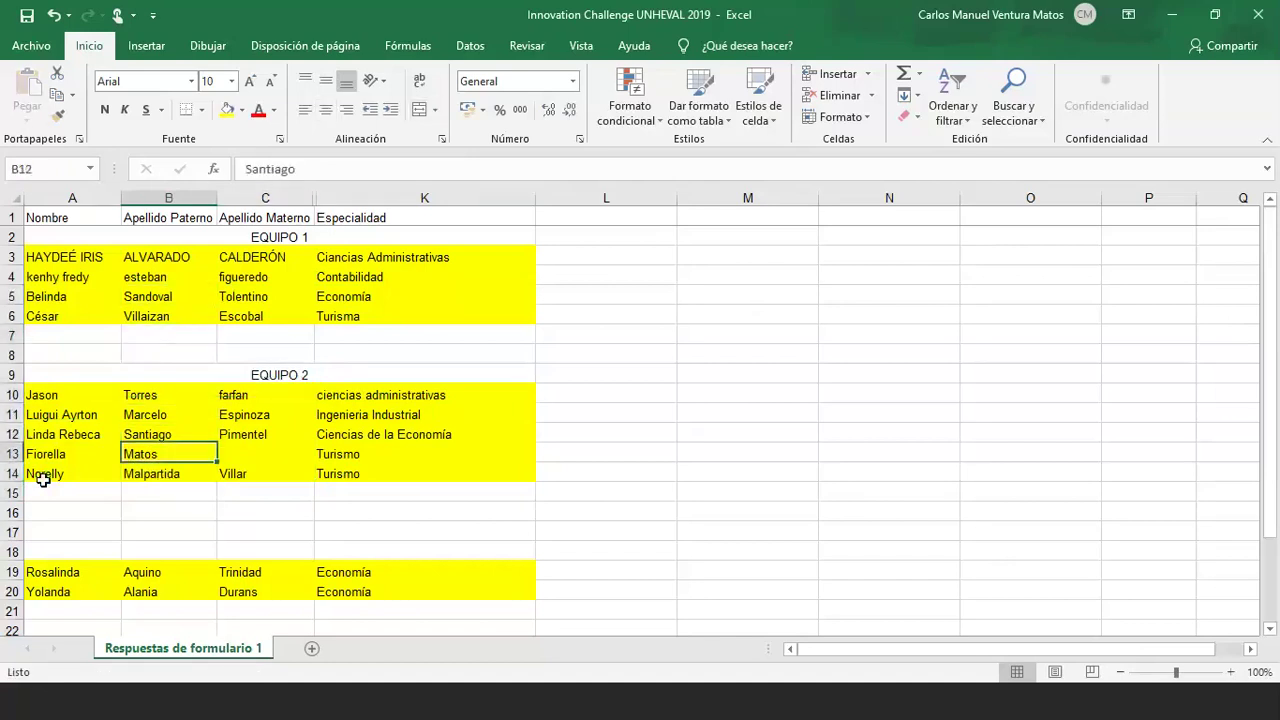
pyautogui.press('Right')
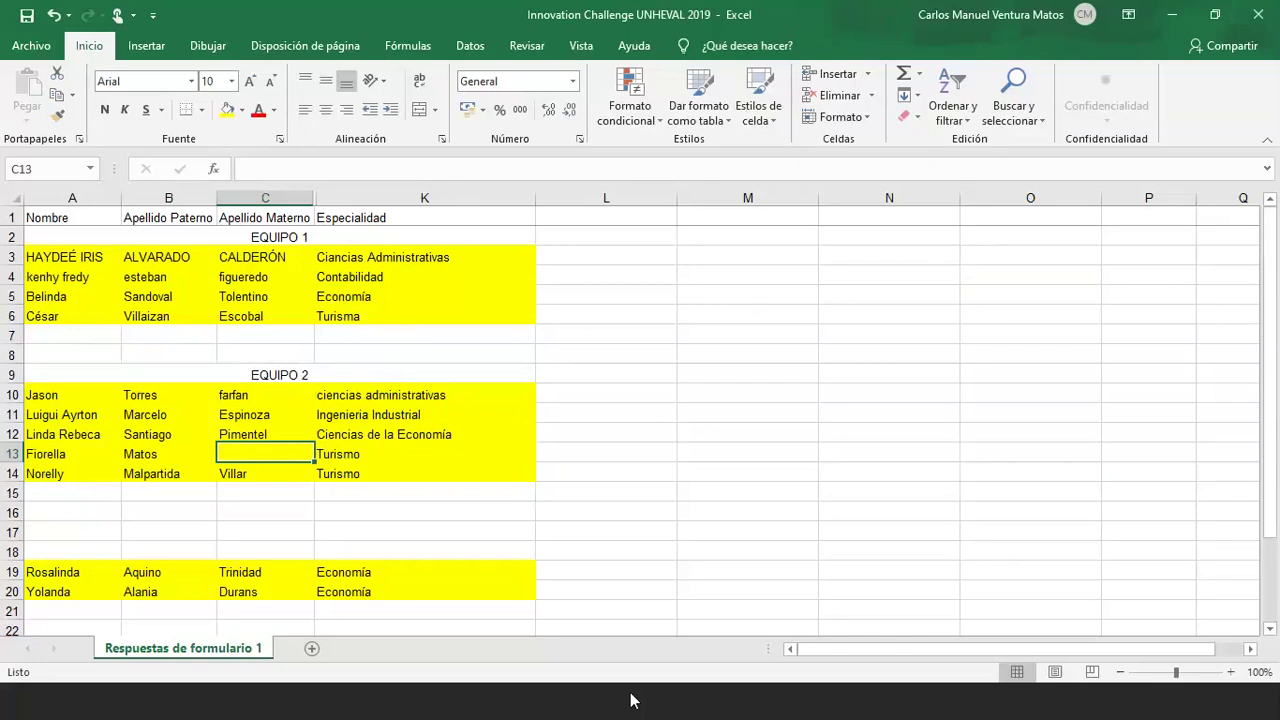
# Enter the missing maternal surname in C13, correcting a typo.
pyautogui.write('A')
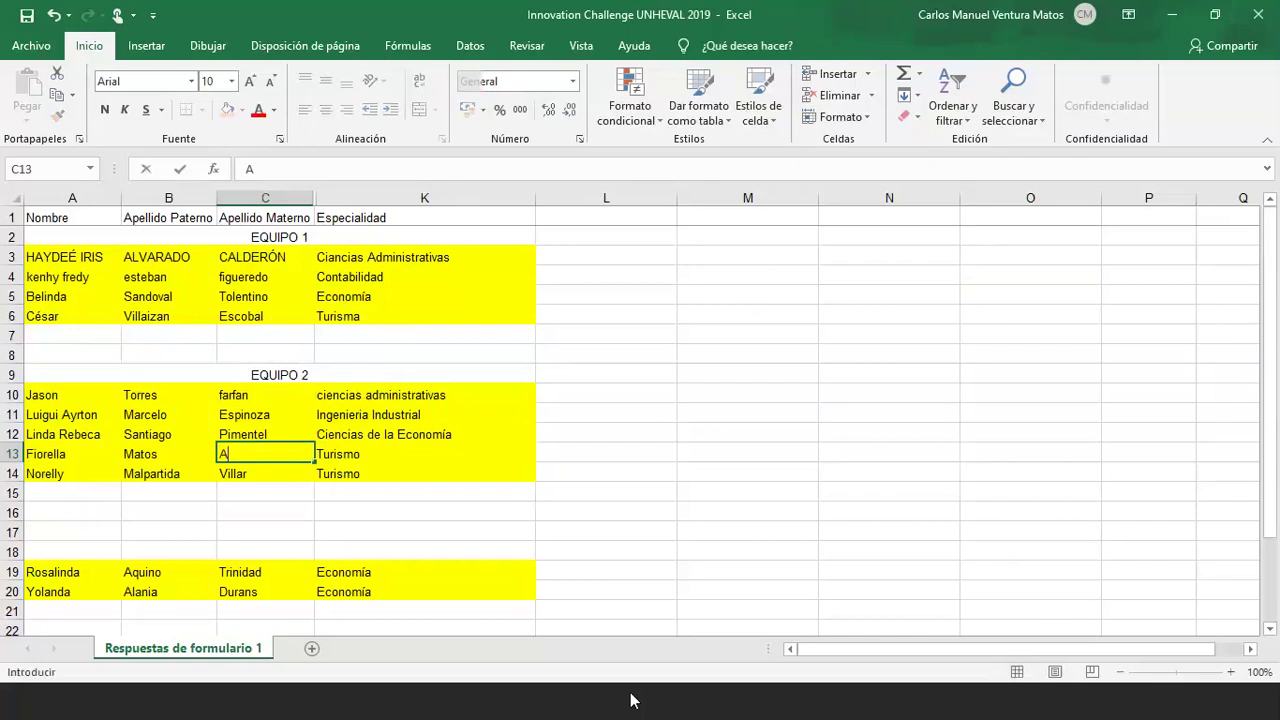
pyautogui.write('lvar')
pyautogui.press('BackSpace')
pyautogui.press('BackSpace')
pyautogui.press('BackSpace')
pyautogui.press('BackSpace')
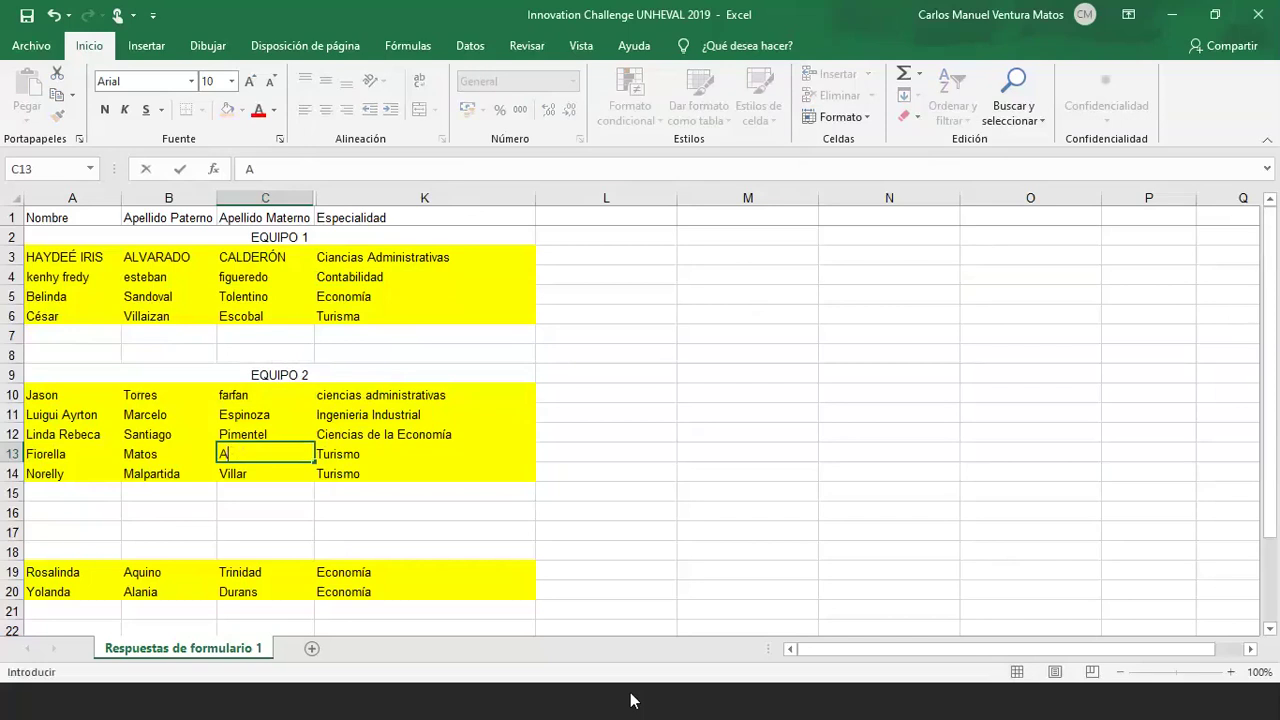
pyautogui.write('randa')
pyautogui.press('Up')
pyautogui.press('Up')
pyautogui.press('Up')
pyautogui.press('Up')
pyautogui.press('Up')
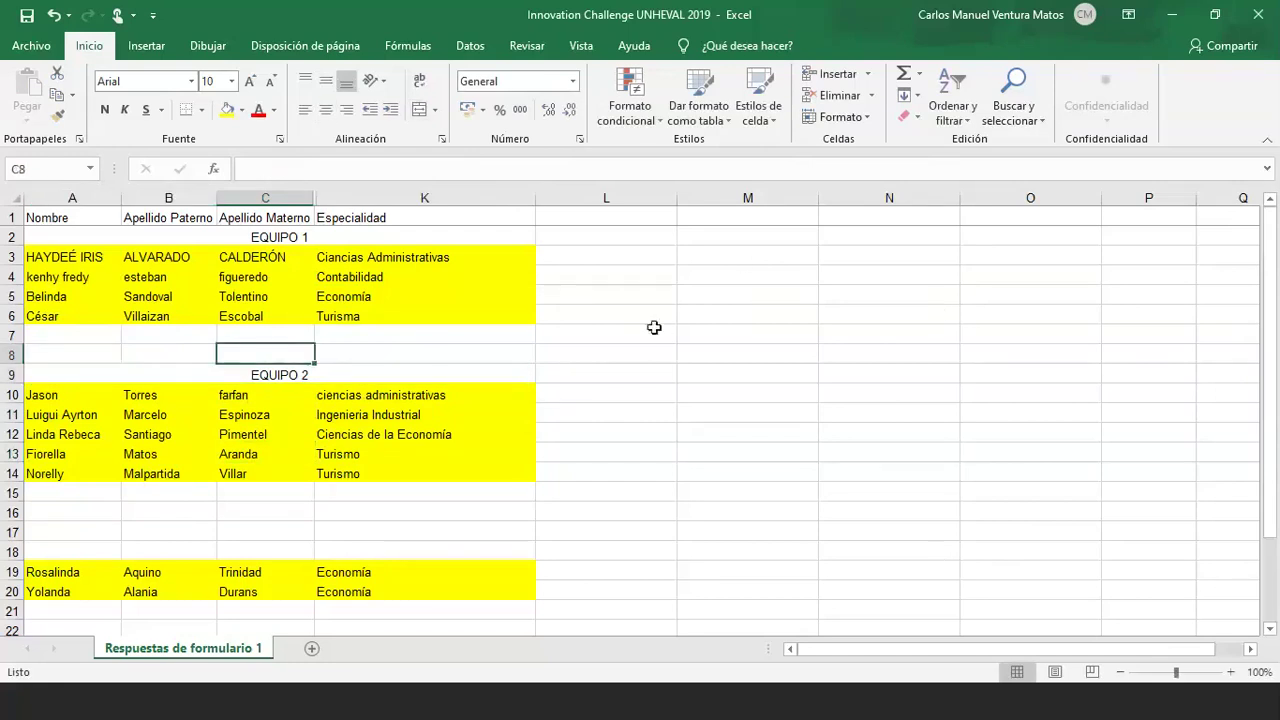
# Check the EQUIPO 1 entries in column A and settle on the empty row 7.
pyautogui.click(263, 328)
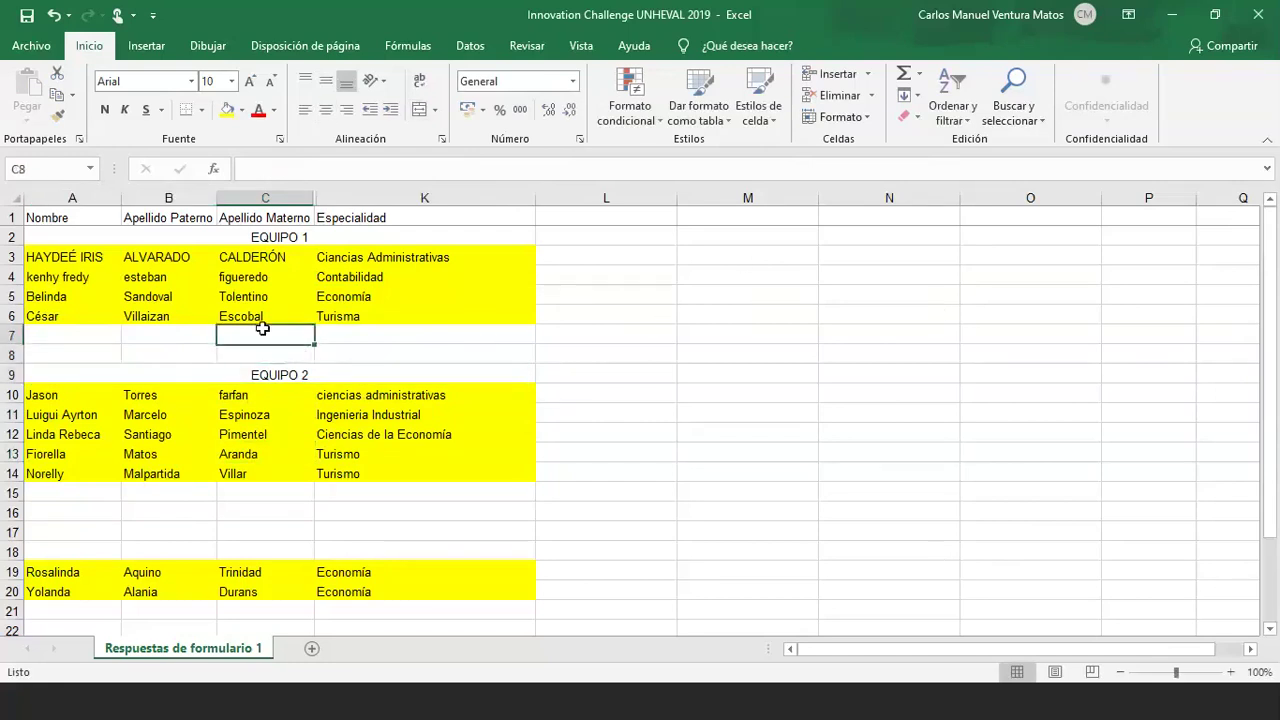
pyautogui.press('Left')
pyautogui.press('Left')
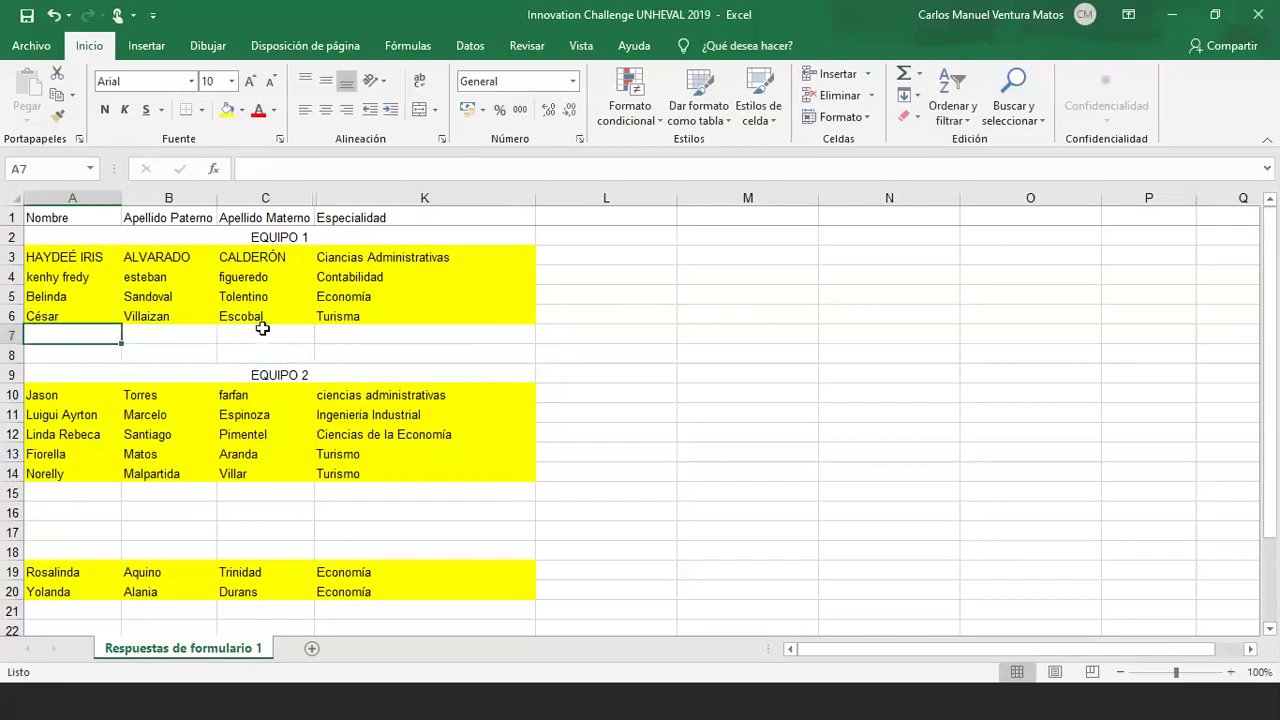
pyautogui.press('Up')
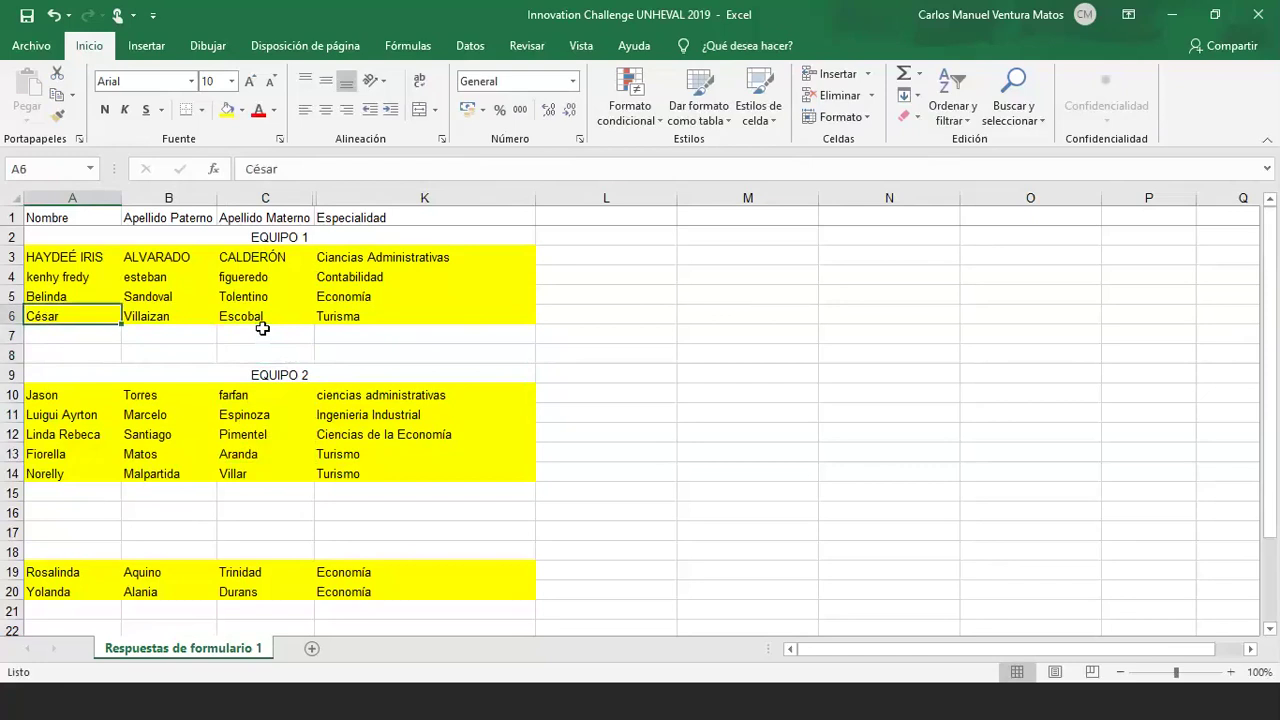
pyautogui.press('Down')
pyautogui.press('Down')
pyautogui.press('Down')
pyautogui.press('Down')
pyautogui.press('Down')
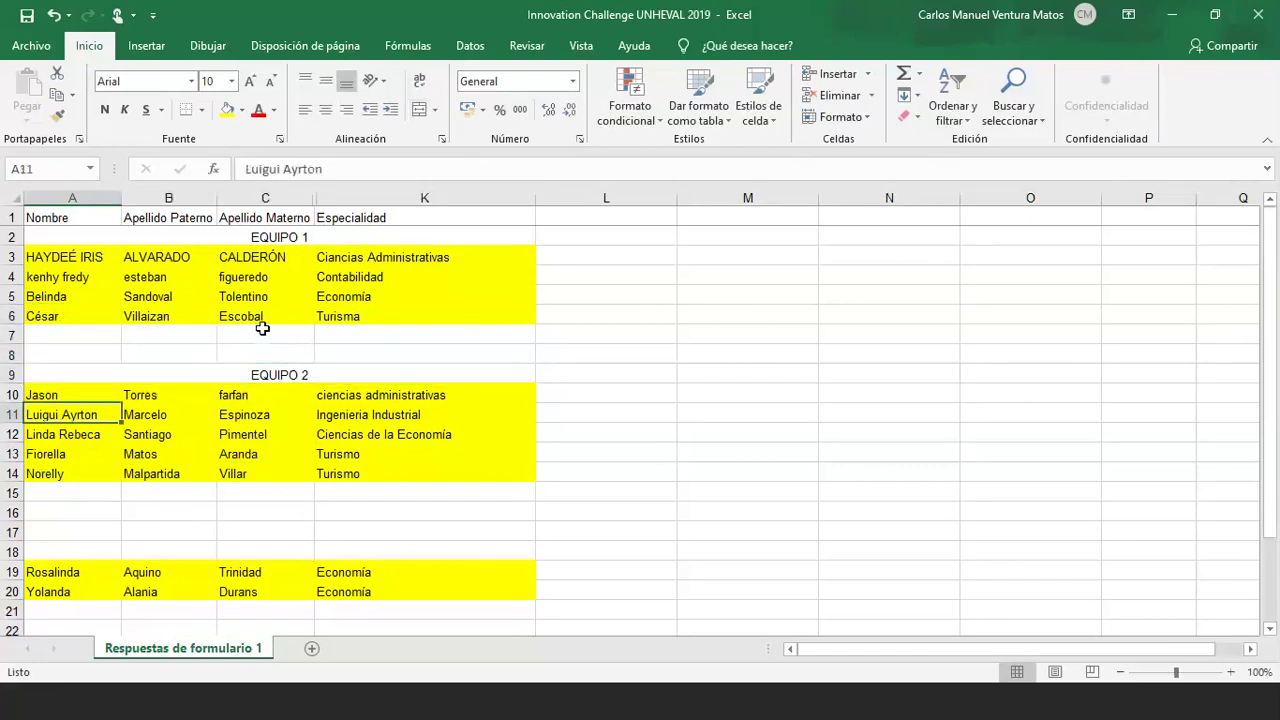
pyautogui.press('Up')
pyautogui.hotkey('shift', 'Down')
pyautogui.hotkey('shift', 'Down')
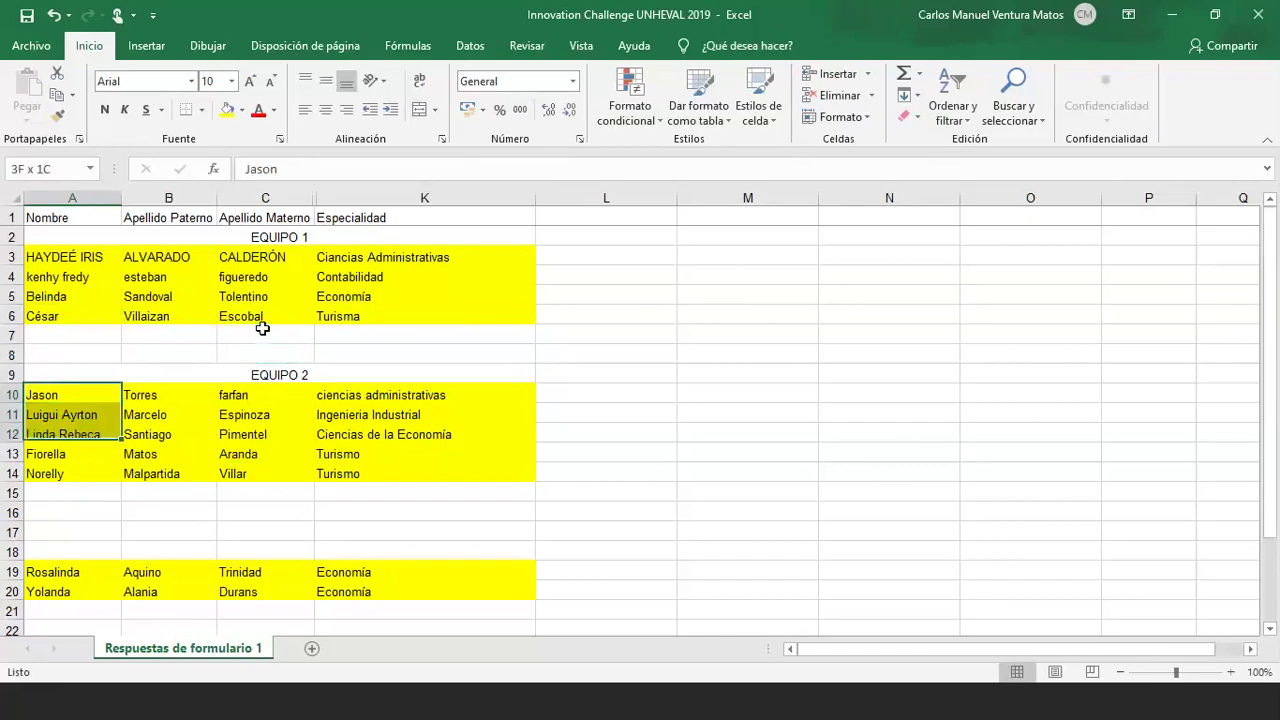
pyautogui.press('Up')
pyautogui.press('Up')
pyautogui.press('Up')
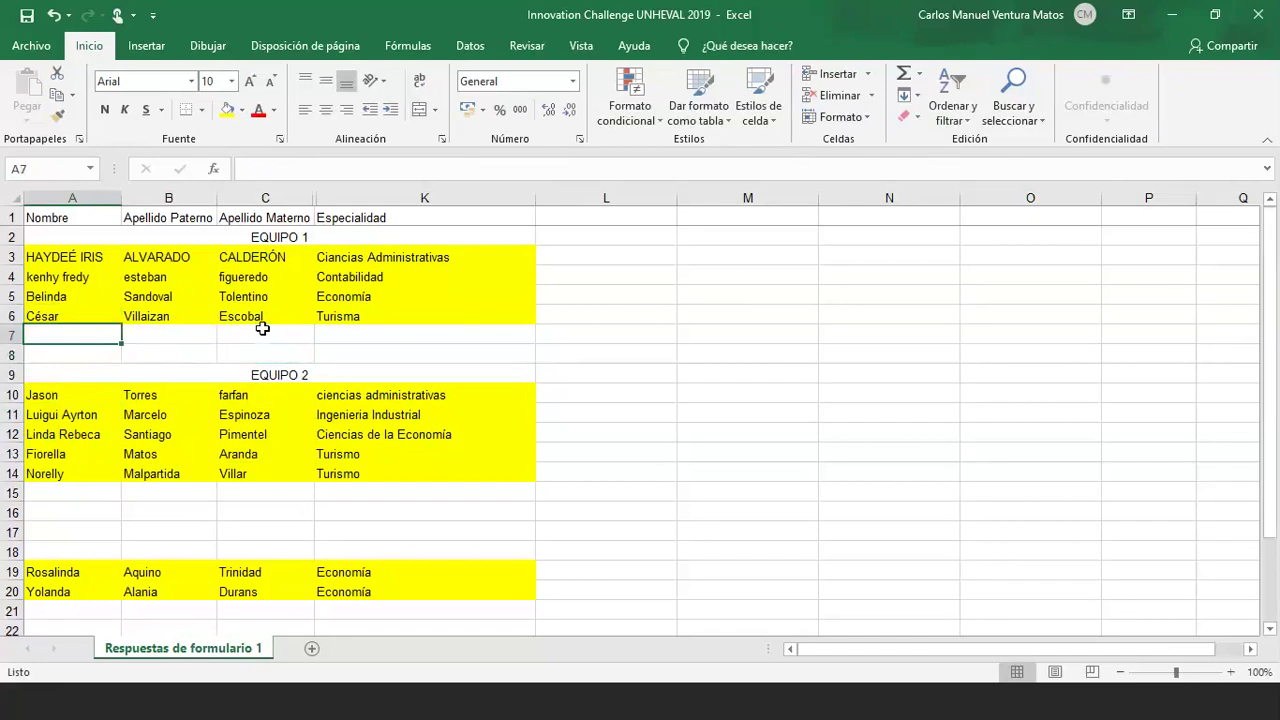
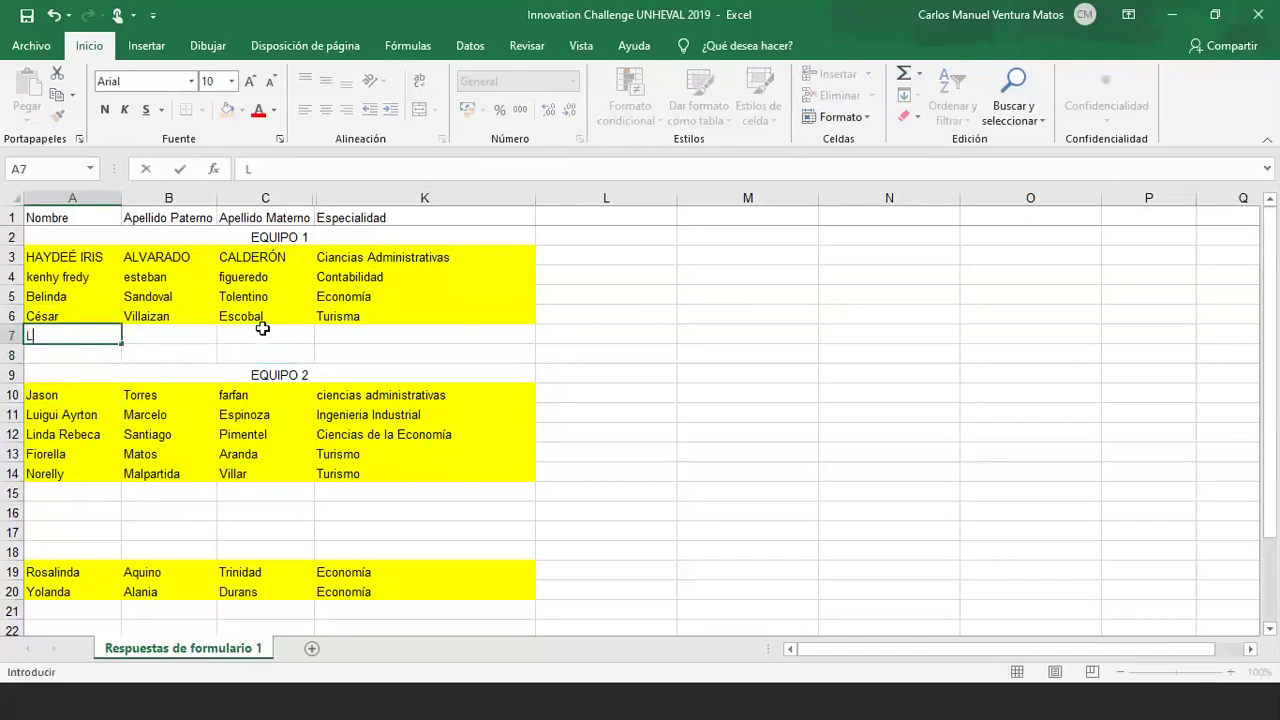
# Enter the new EQUIPO 1 member's first name, both surnames and specialty Economía in row 7.
pyautogui.press('Tab')
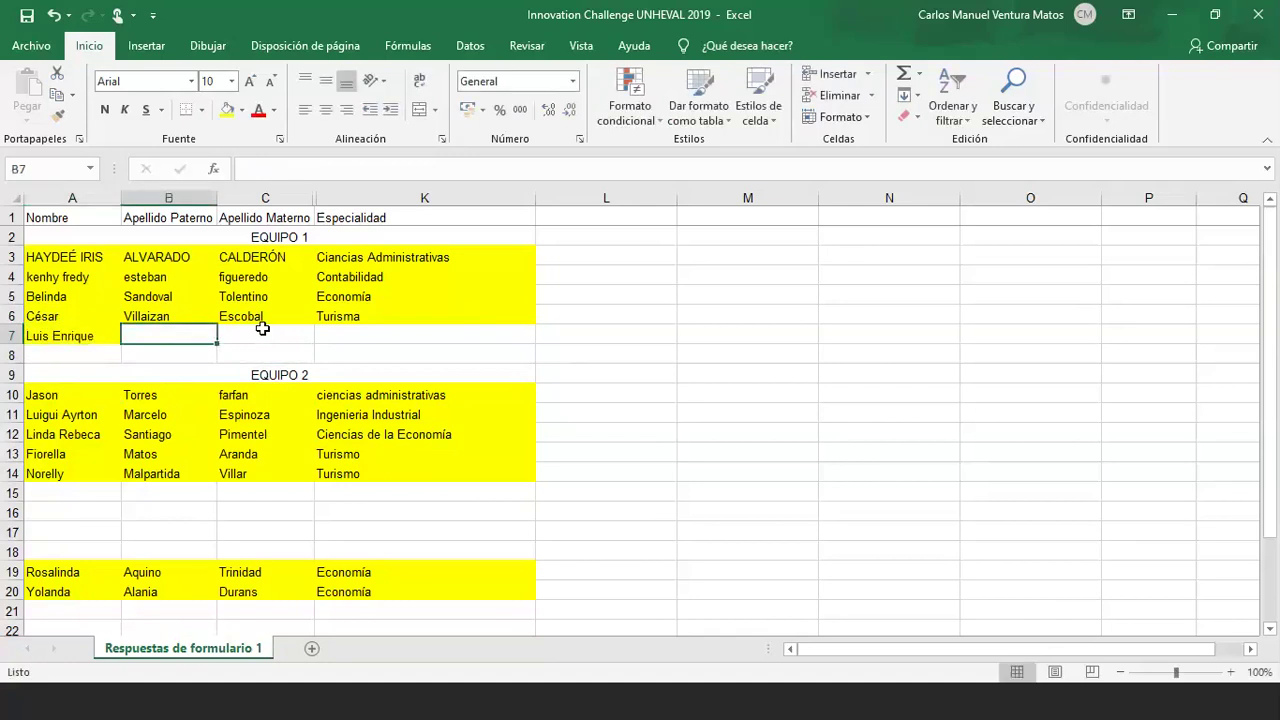
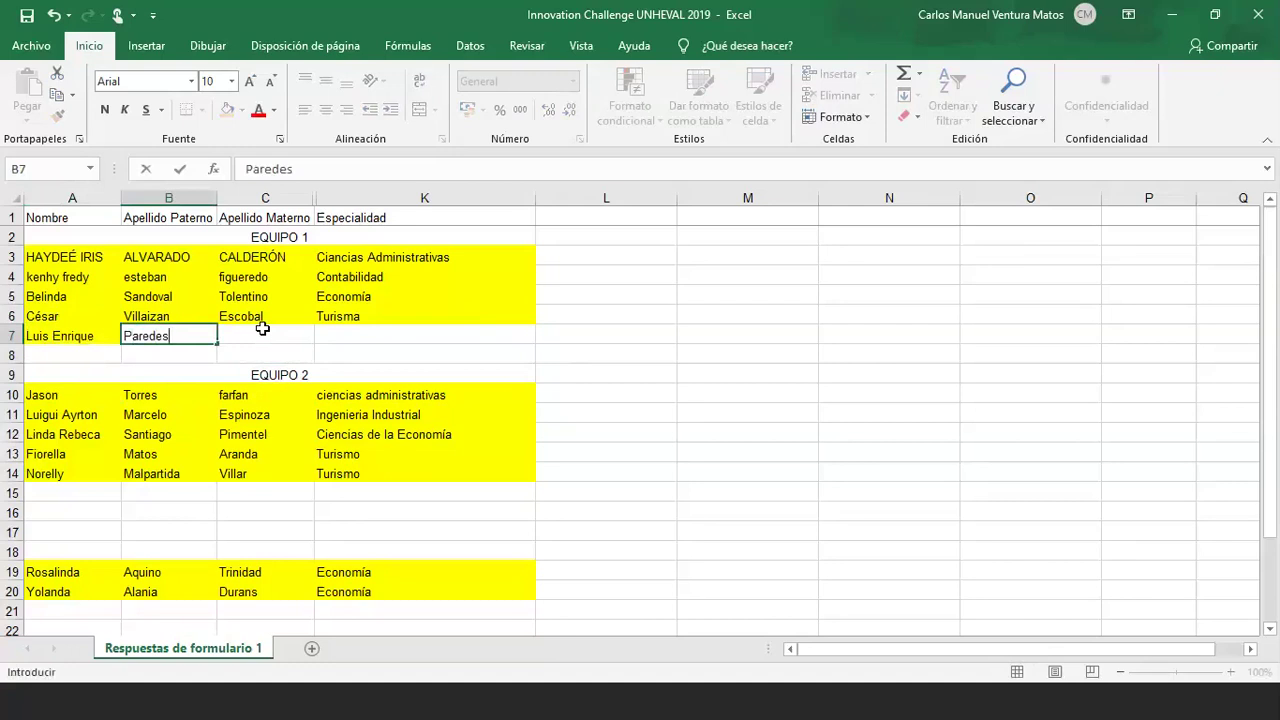
pyautogui.press('Tab')
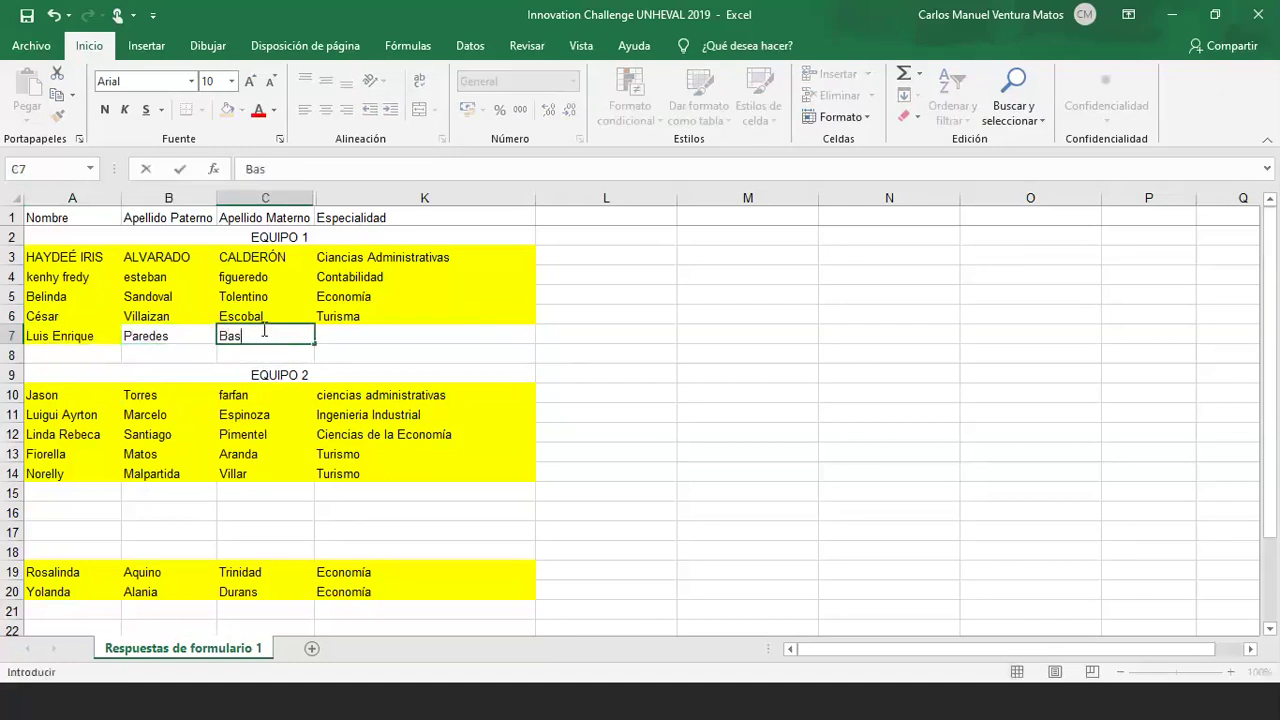
pyautogui.press('Tab')
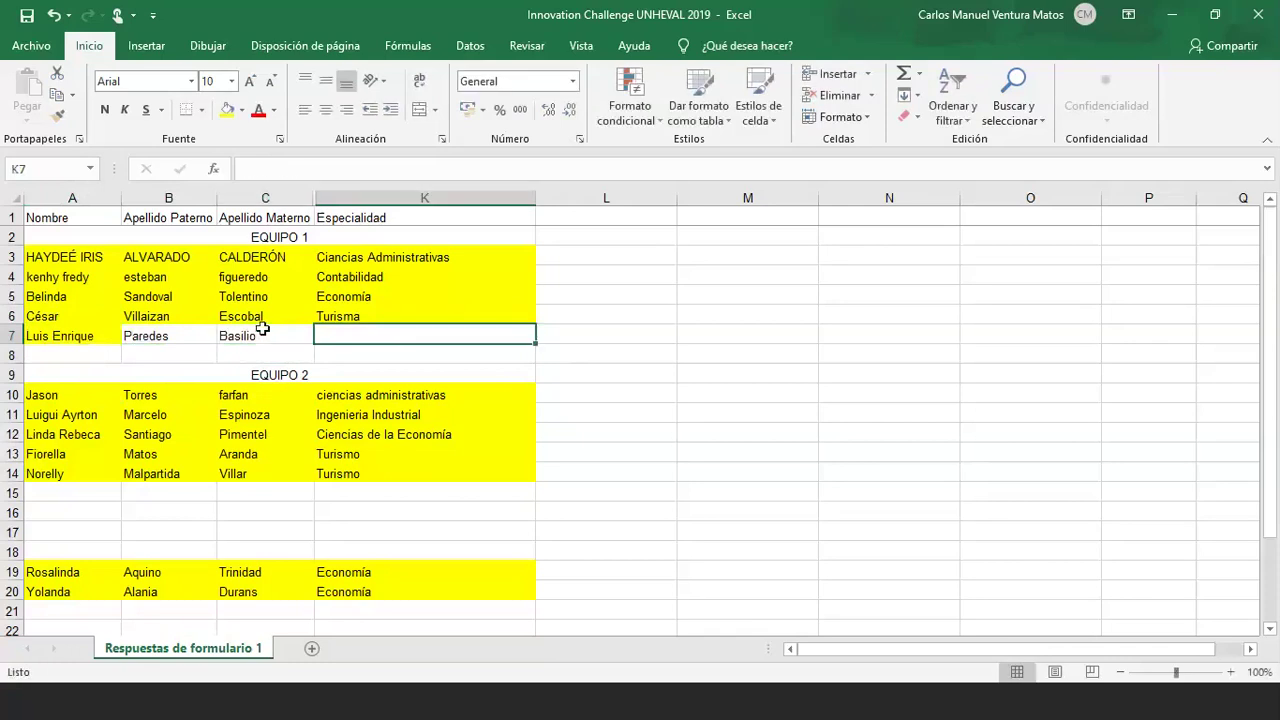
pyautogui.write('Economía')
pyautogui.hotkey('ctrl', 'Return')
# Fill cells B7:C7 with yellow to match the EQUIPO 1 block.
pyautogui.press('Left')
pyautogui.press('Left')
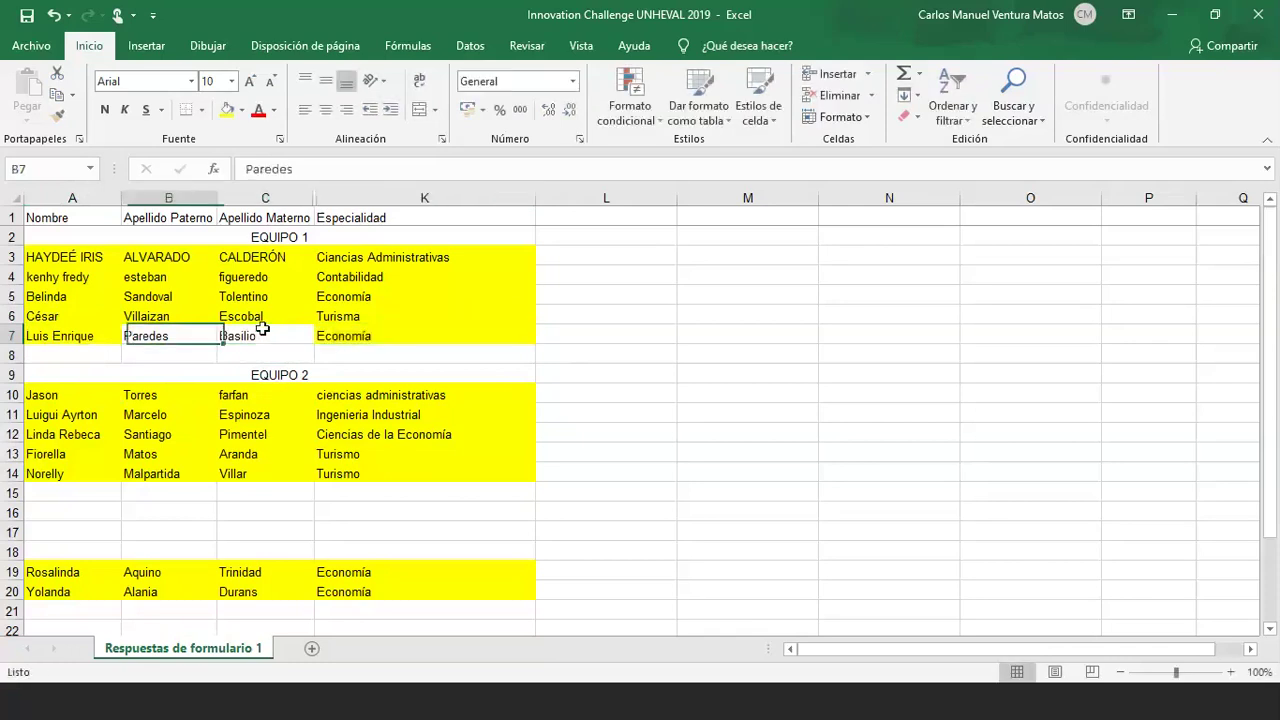
pyautogui.keyDown('shift'); pyautogui.click(262, 330); pyautogui.keyUp('shift')
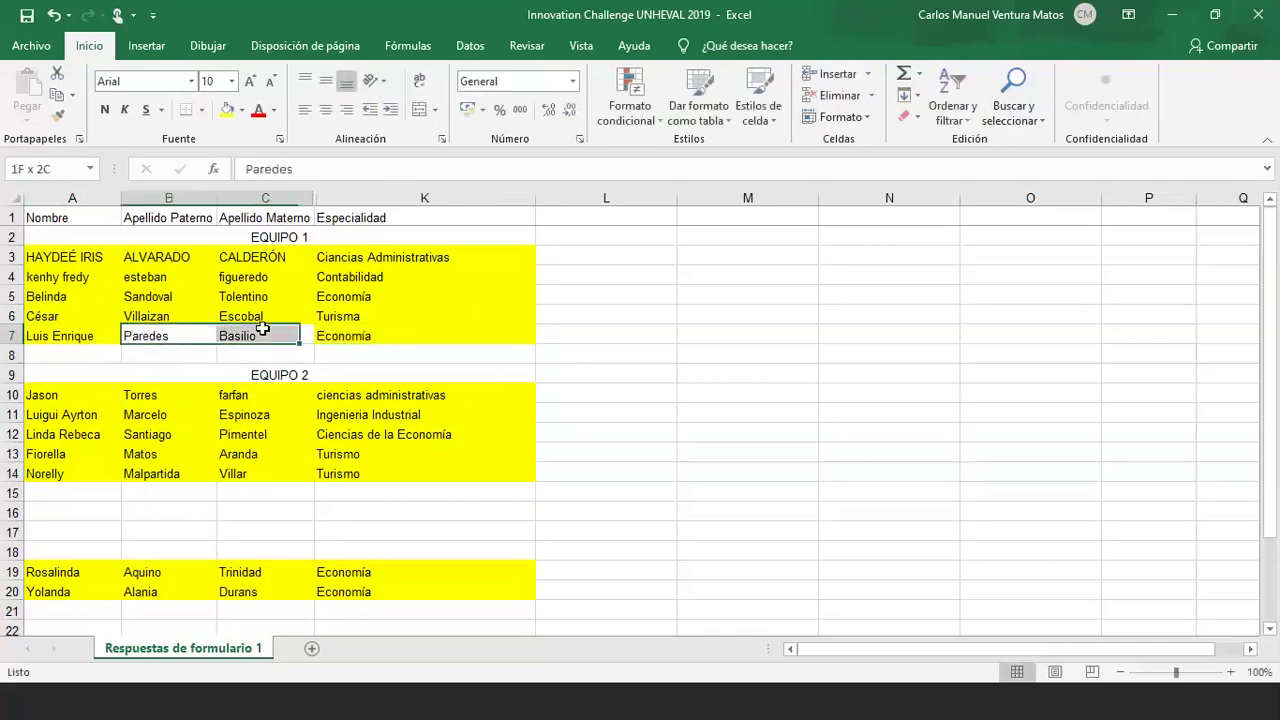
pyautogui.click(225, 115)
pyautogui.click(64, 316)
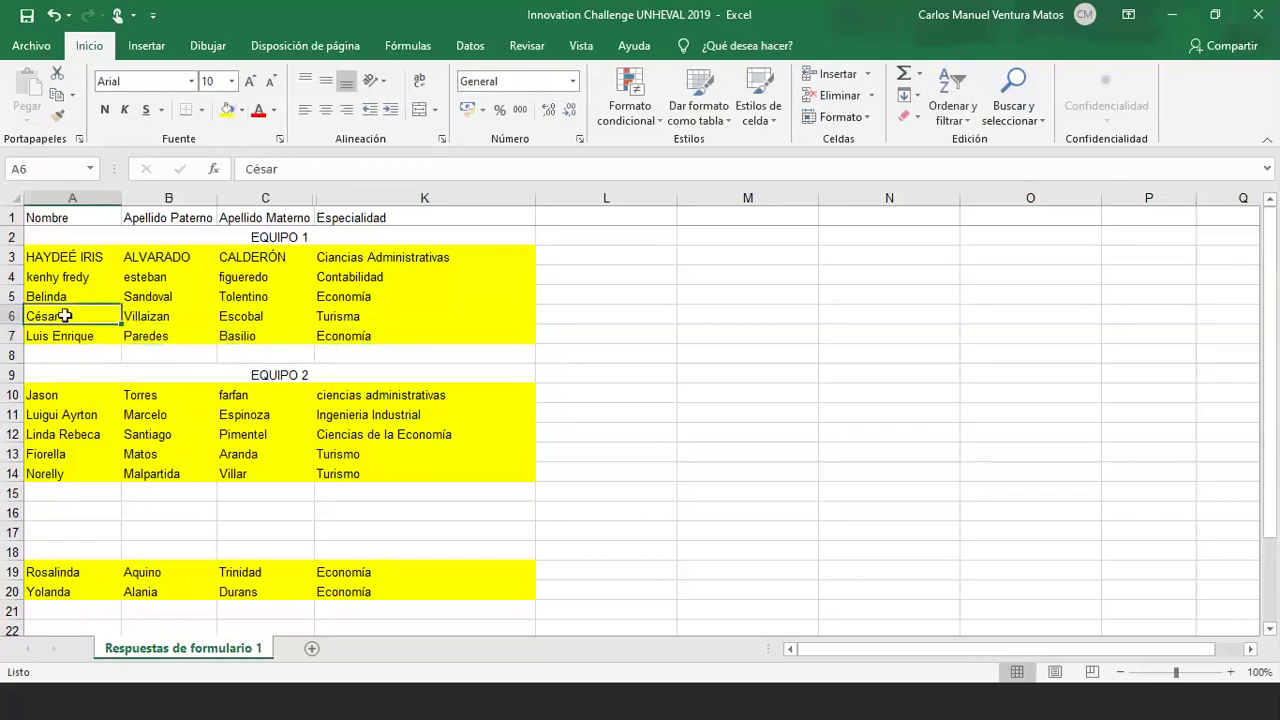
pyautogui.press('Down')
pyautogui.press('Up')
pyautogui.press('Down')
pyautogui.press('Down')
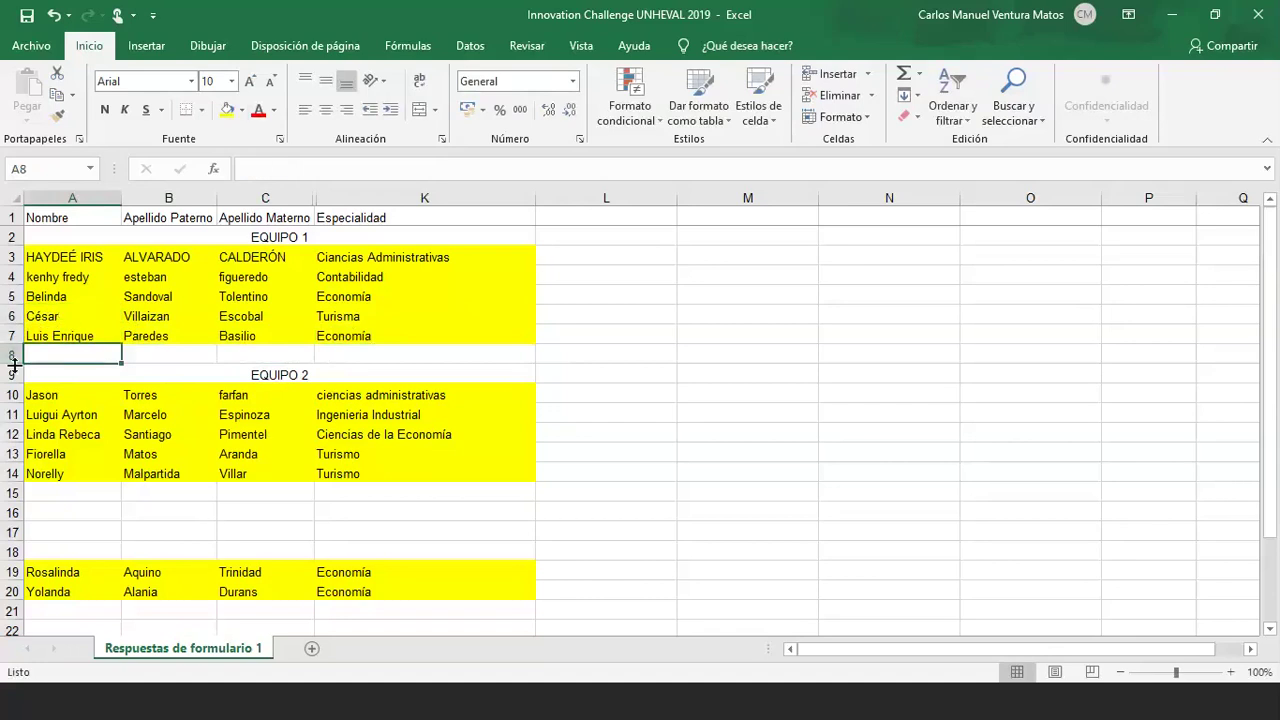
pyautogui.rightClick(14, 354)
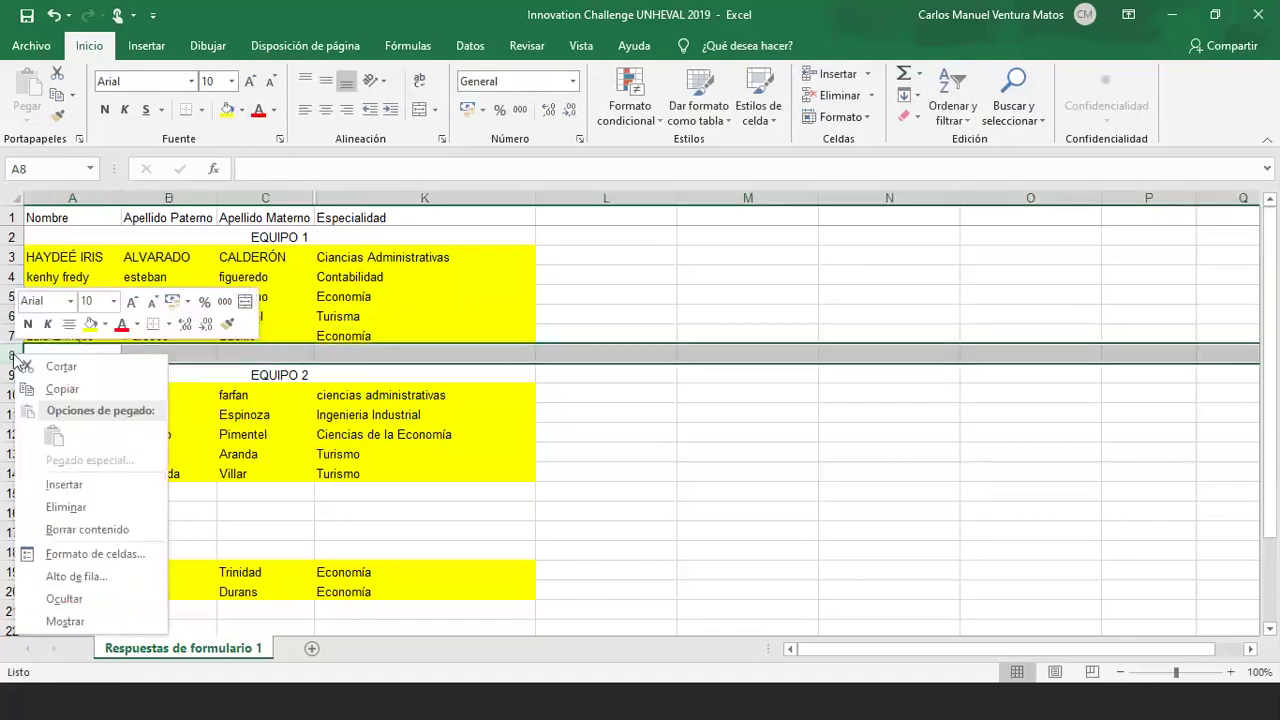
pyautogui.click(50, 487)
pyautogui.click(71, 352)
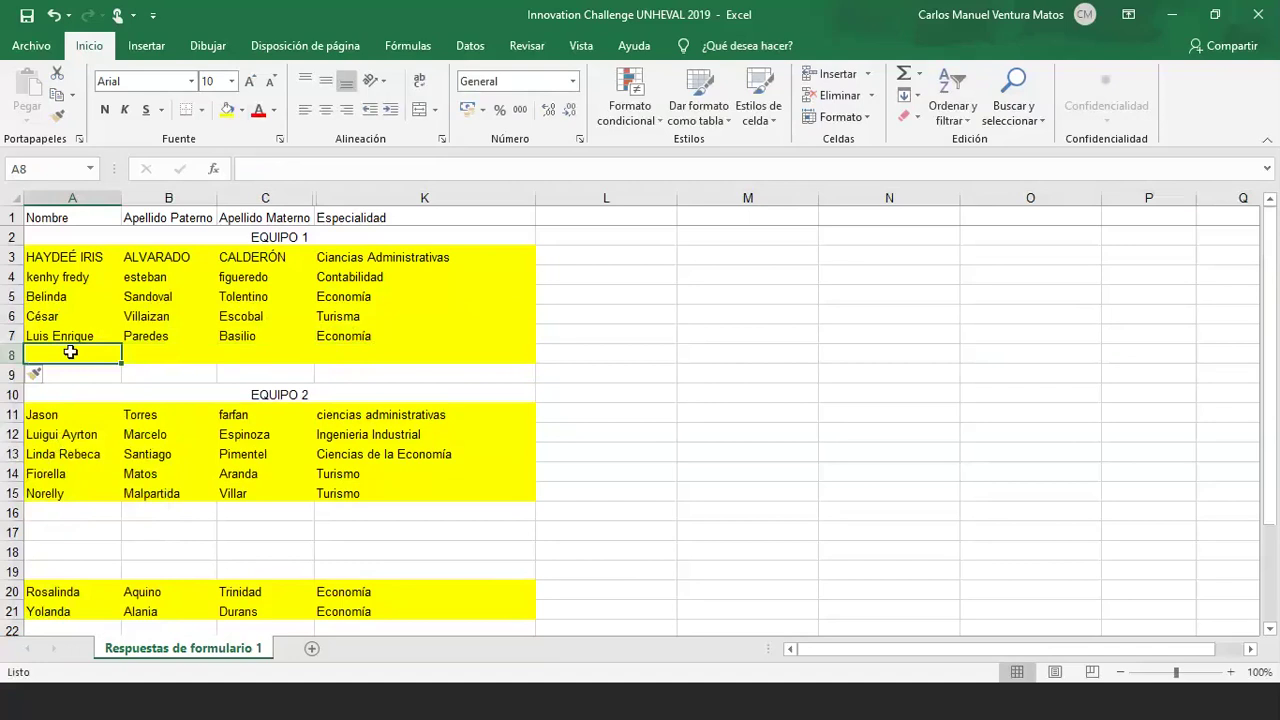
pyautogui.moveTo(71, 352); pyautogui.dragTo(168, 353)
pyautogui.press('Up')
pyautogui.press('Up')
pyautogui.press('Up')
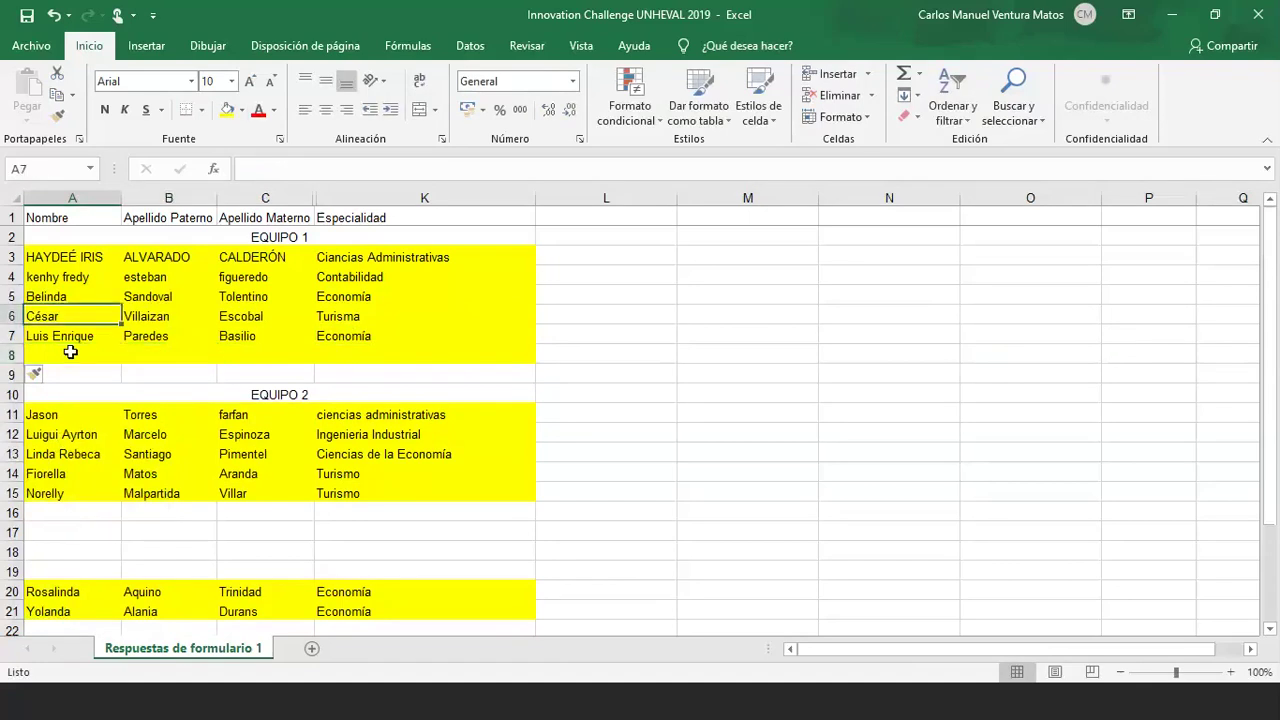
pyautogui.press('Down')
pyautogui.press('Down')
pyautogui.press('Down')
pyautogui.press('Down')
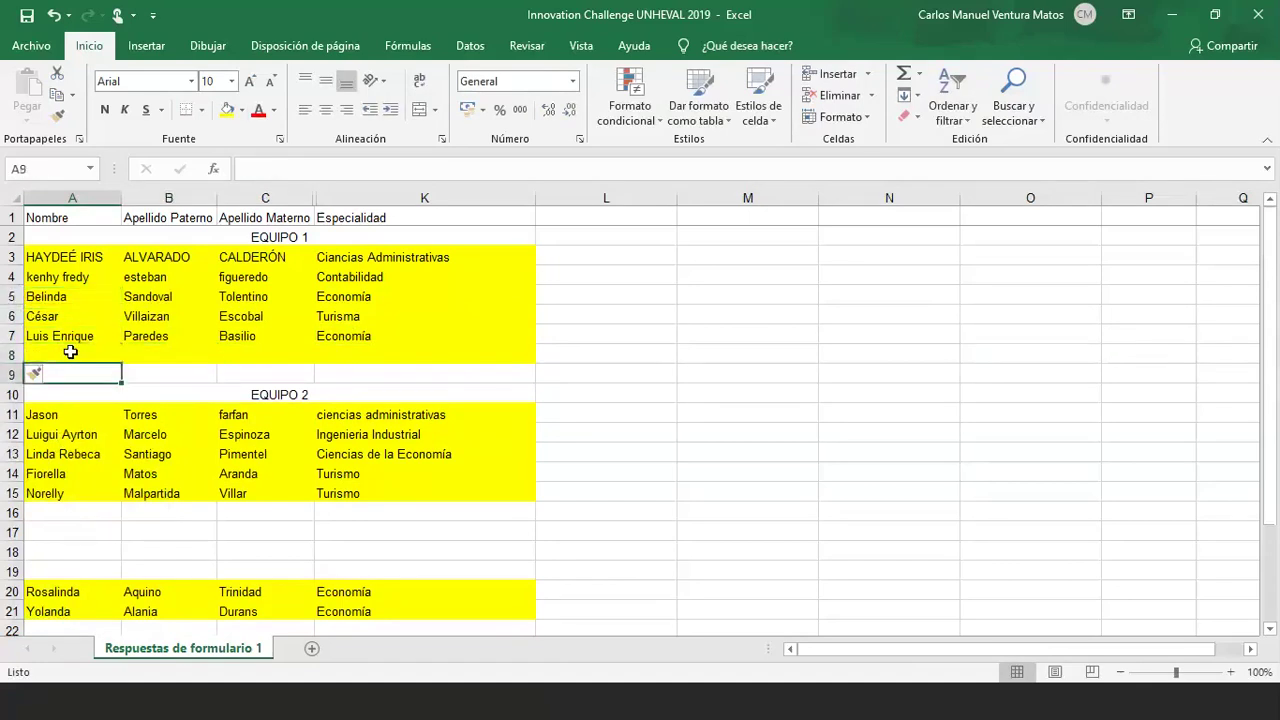
pyautogui.press('Up')
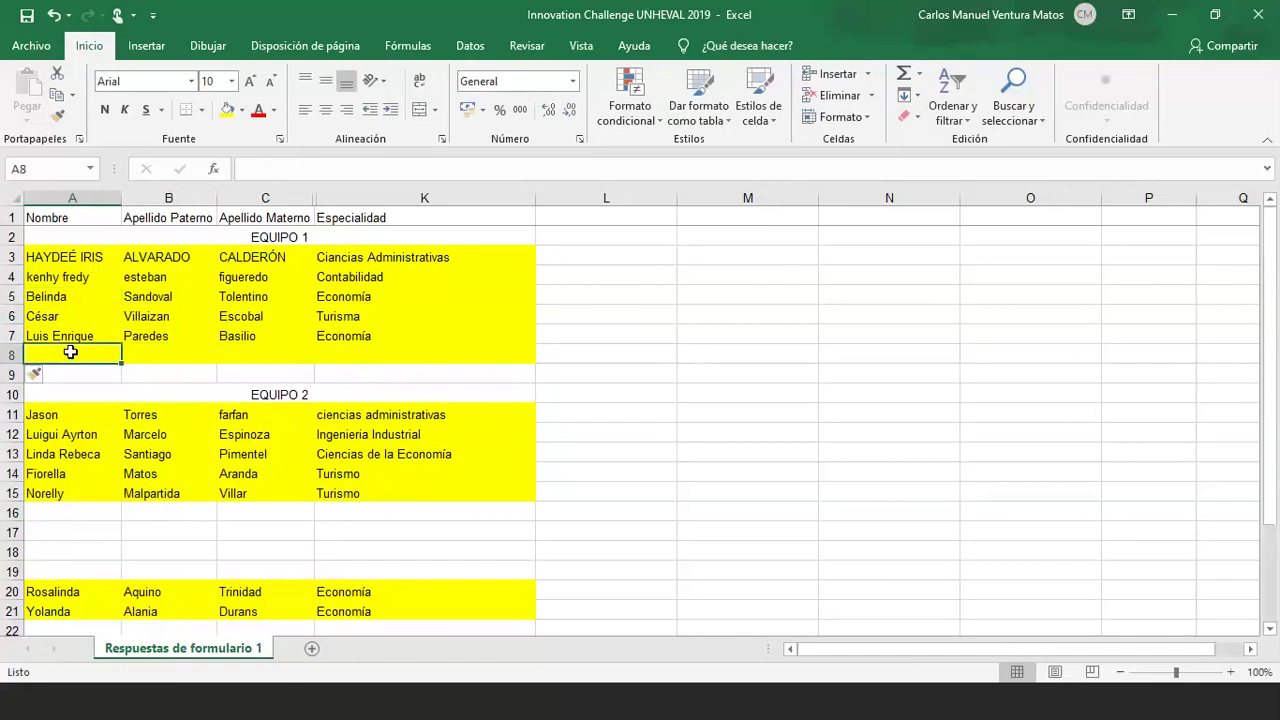
pyautogui.press('Down')
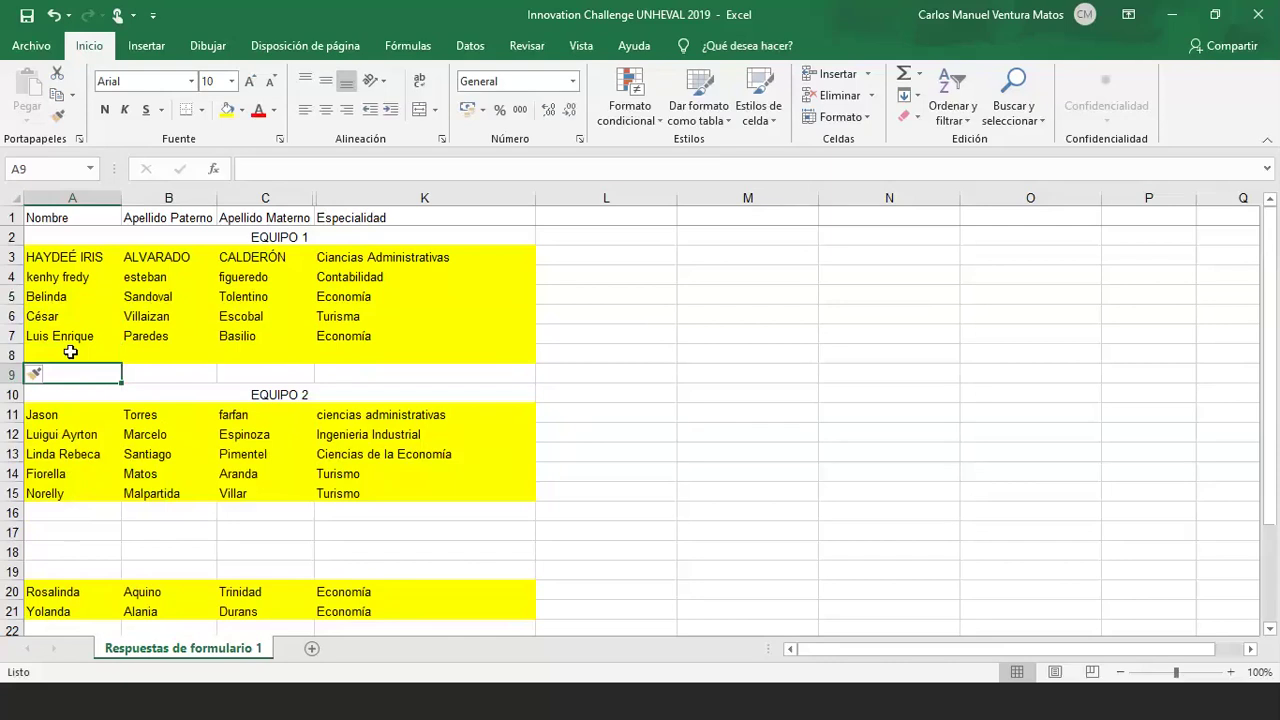
pyautogui.press('Up')
pyautogui.press('Up')
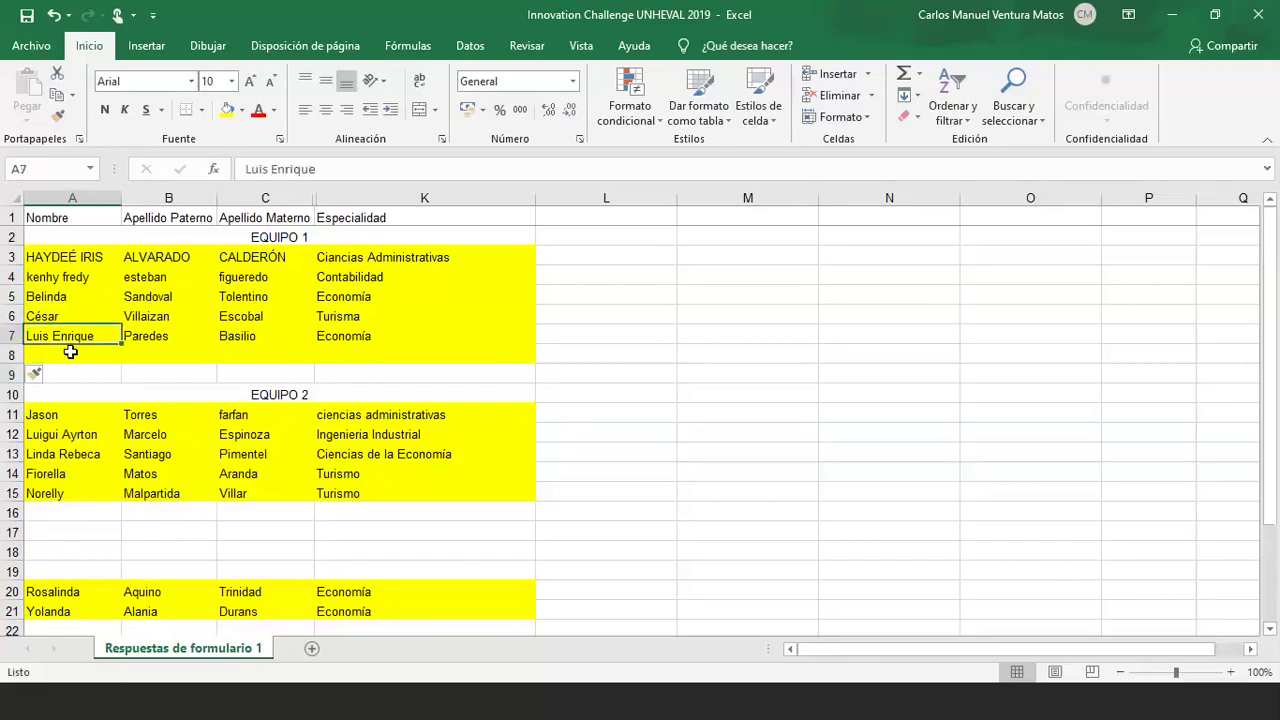
pyautogui.press('Down')
pyautogui.press('Up')
pyautogui.press('Down')
pyautogui.press('Up')
pyautogui.press('Down')
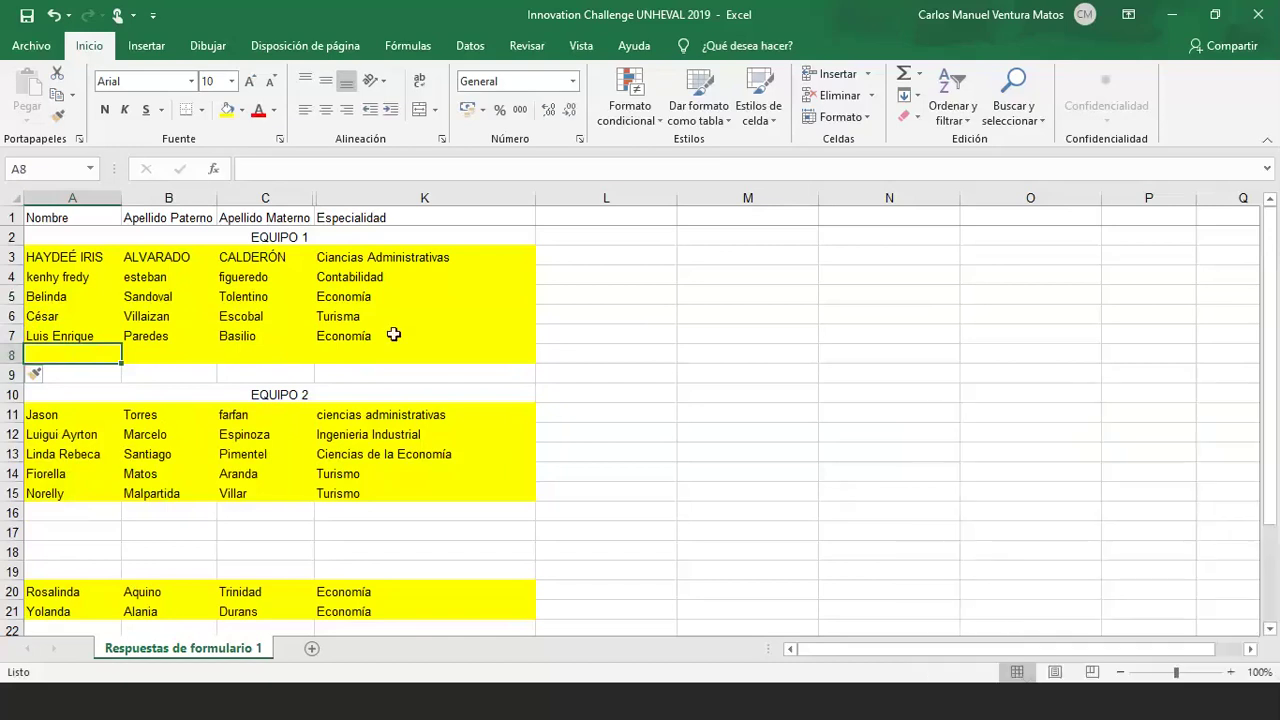
pyautogui.press('Up')
pyautogui.press('Up')
pyautogui.press('Up')
pyautogui.press('Up')
pyautogui.press('Up')
pyautogui.press('Down')
pyautogui.press('Down')
pyautogui.press('Down')
pyautogui.press('Down')
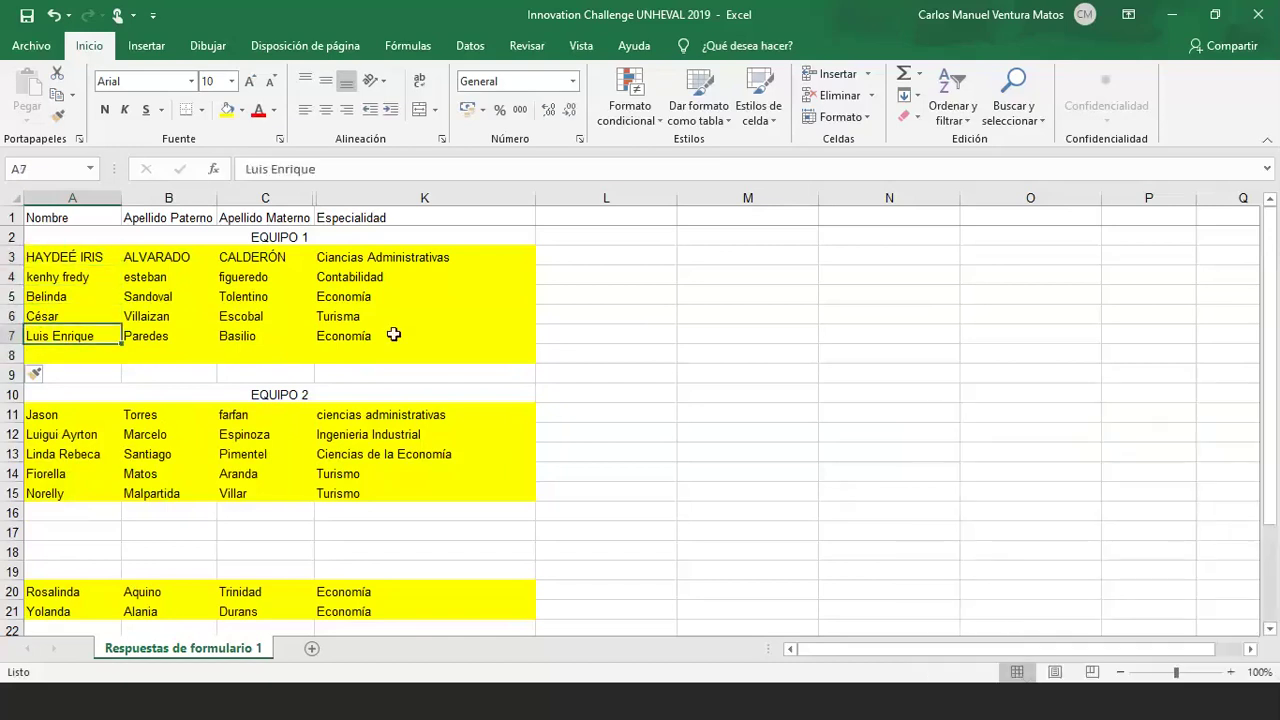
pyautogui.press('Down')
pyautogui.press('Down')
pyautogui.press('Up')
pyautogui.press('Up')
pyautogui.press('Up')
pyautogui.press('Up')
pyautogui.press('Up')
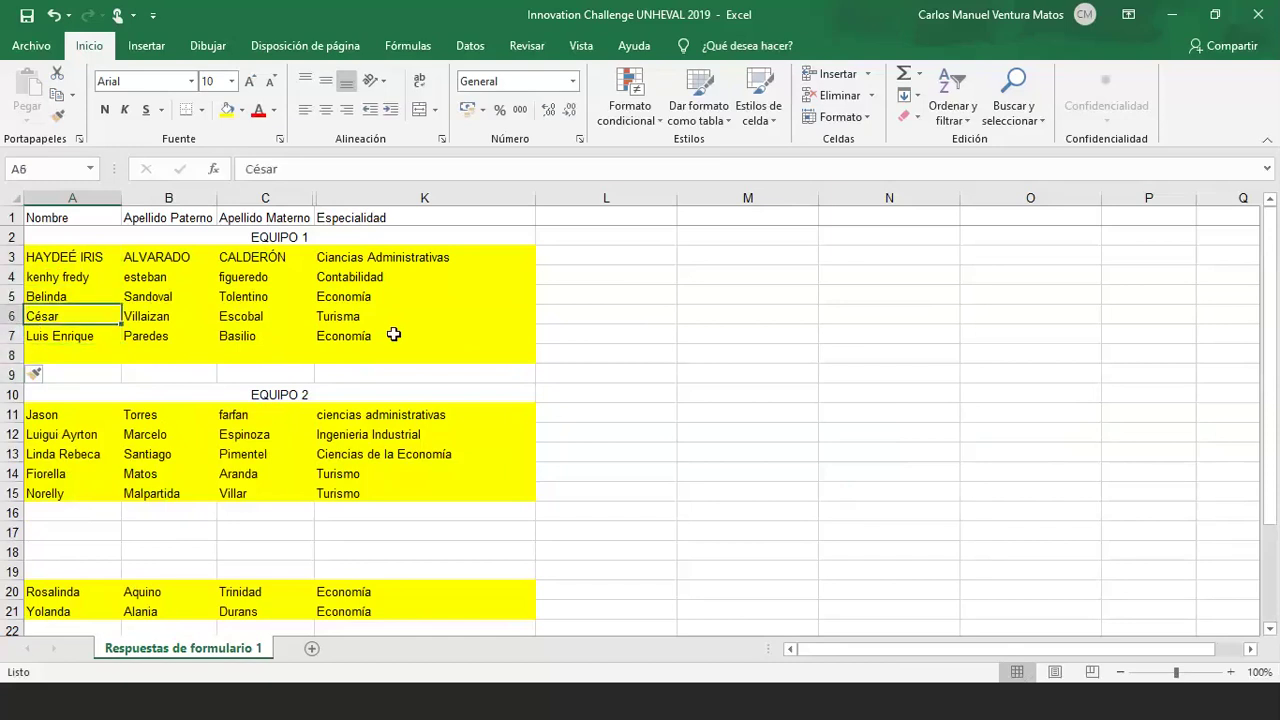
pyautogui.press('Down')
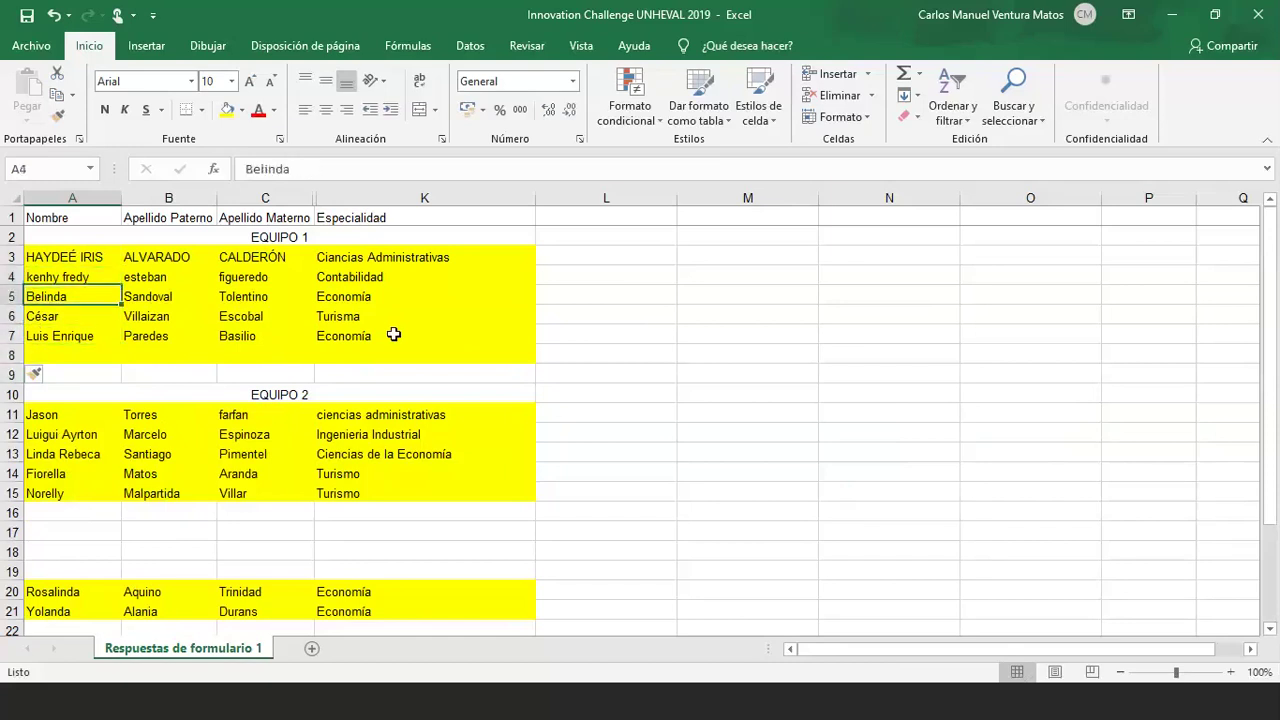
pyautogui.press('Down')
pyautogui.press('Down')
pyautogui.press('Down')
pyautogui.press('Up')
pyautogui.press('Up')
pyautogui.press('Up')
pyautogui.press('Up')
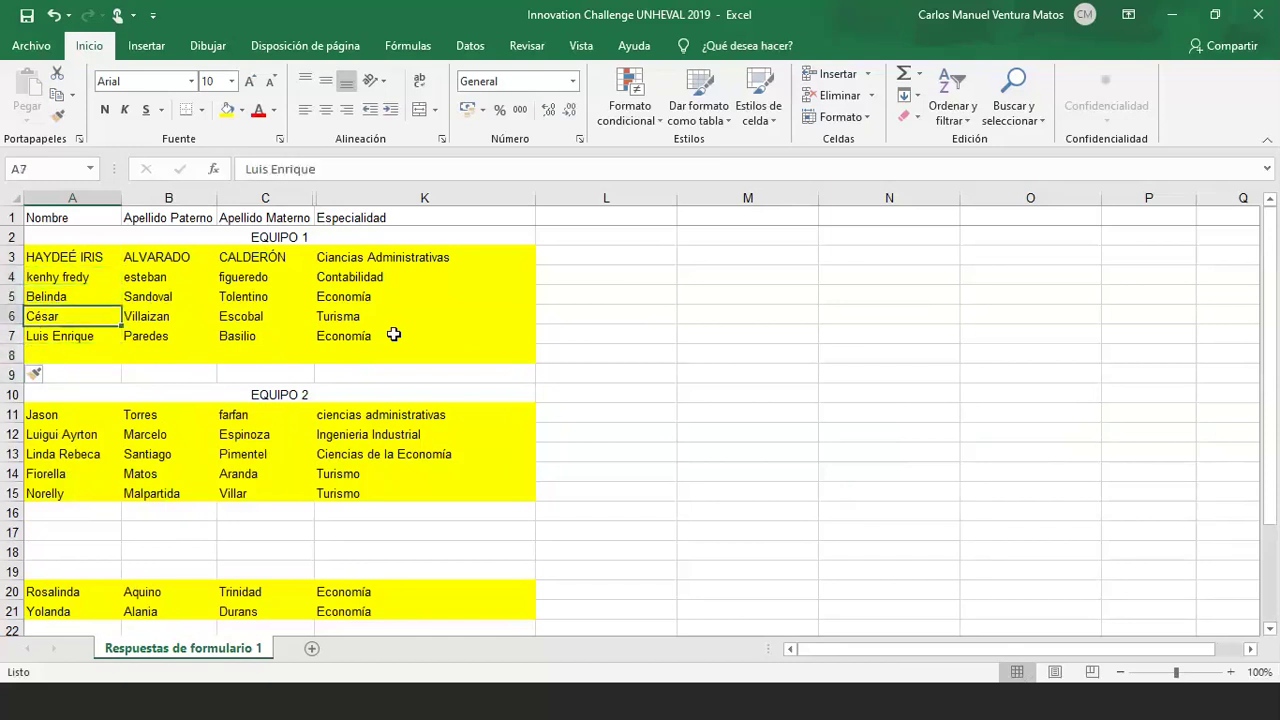
pyautogui.press('Up')
pyautogui.press('Down')
pyautogui.press('Down')
pyautogui.press('Down')
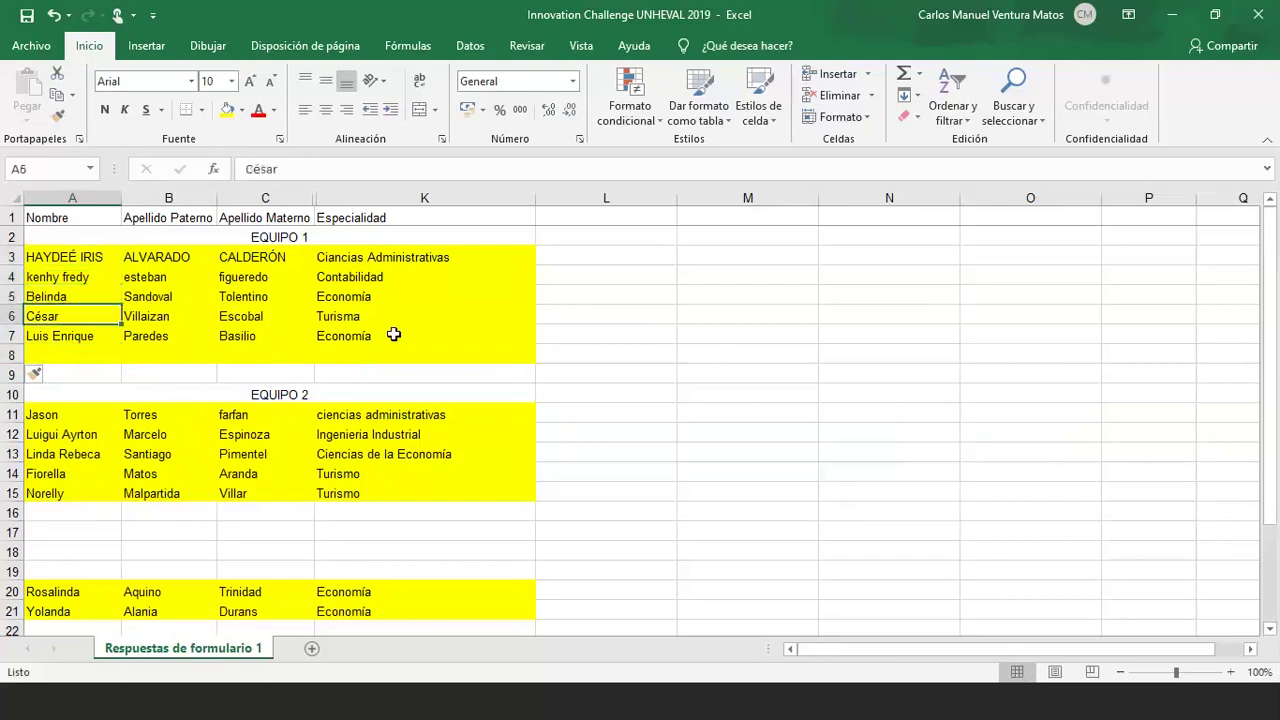
pyautogui.press('Down')
pyautogui.press('Down')
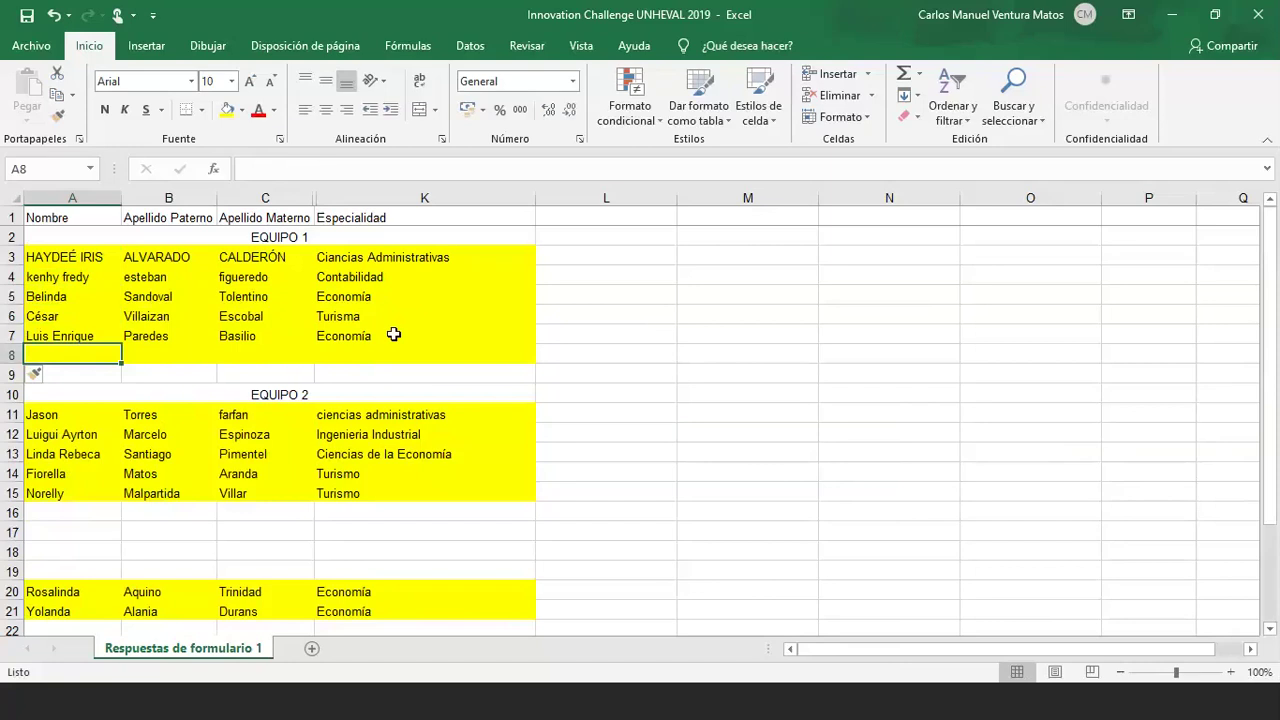
pyautogui.press('Down')
pyautogui.press('Down')
pyautogui.press('Down')
pyautogui.press('Down')
pyautogui.press('Down')
pyautogui.press('Down')
pyautogui.press('Down')
pyautogui.press('Down')
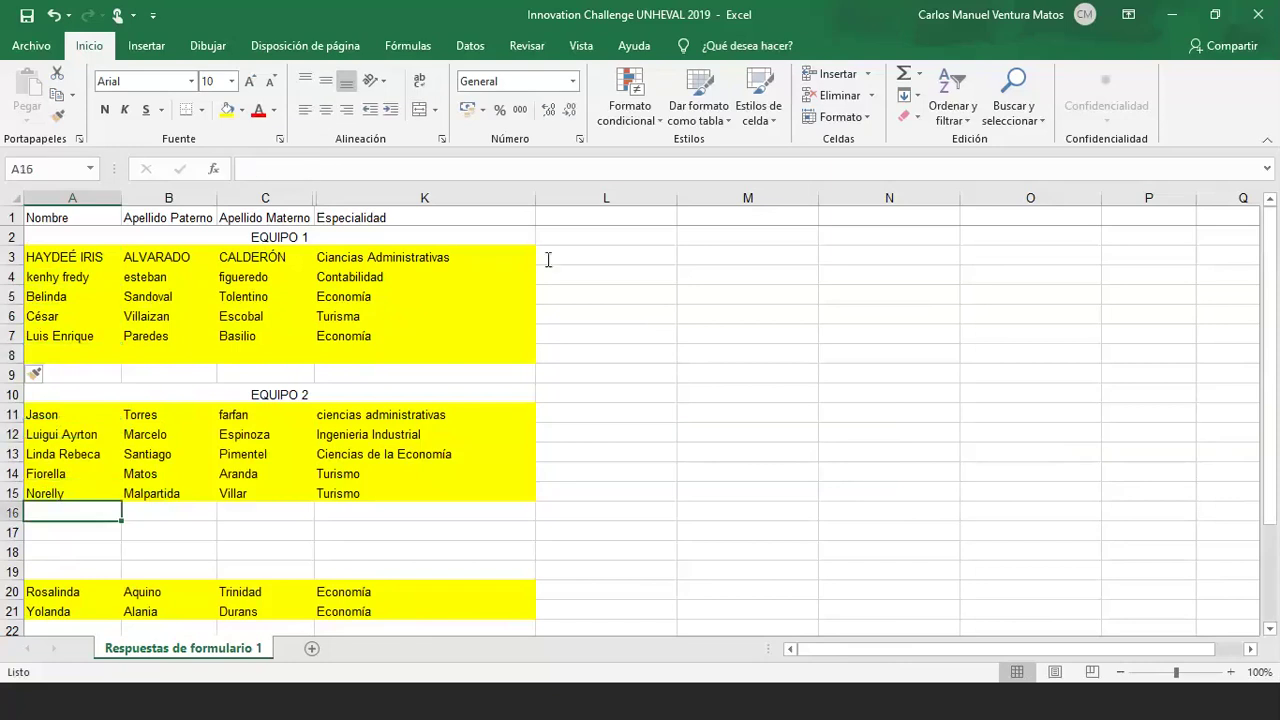
pyautogui.press('Escape')
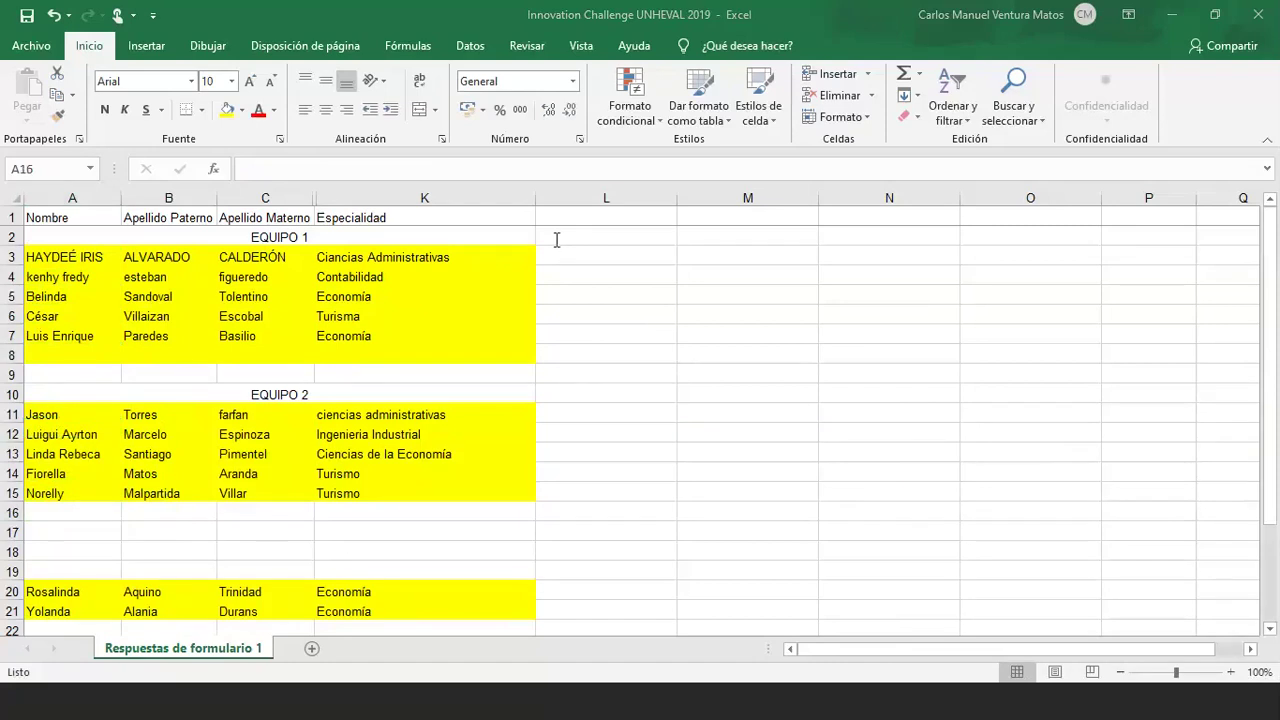
# Enter the new participant's first name in cell A16 below the EQUIPO 2 list.
pyautogui.click(50, 510)
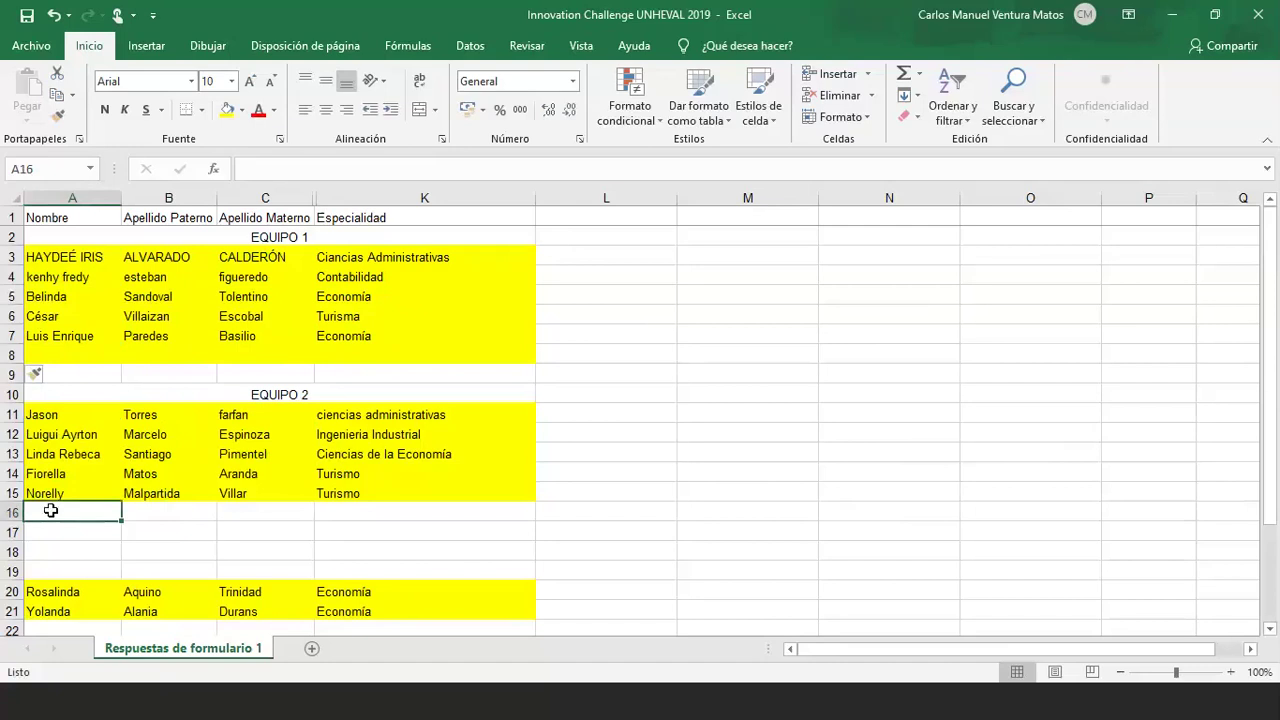
pyautogui.write('Celia')
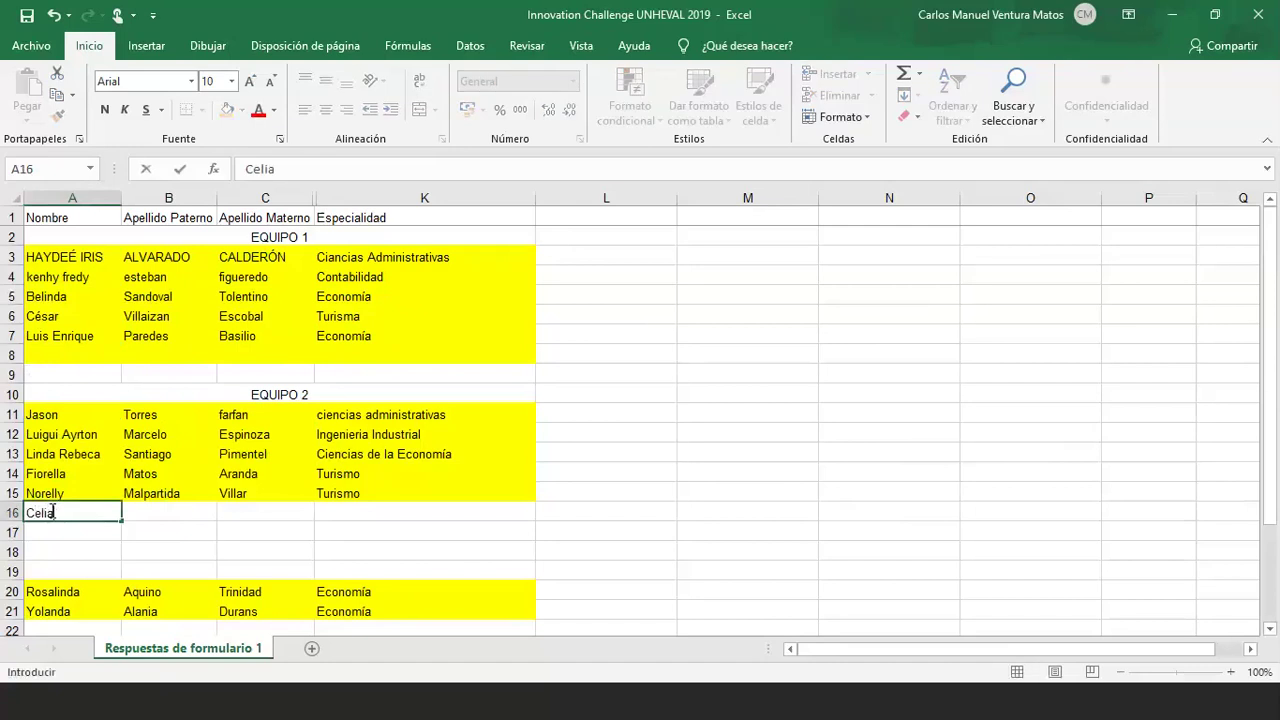
pyautogui.press('Tab')
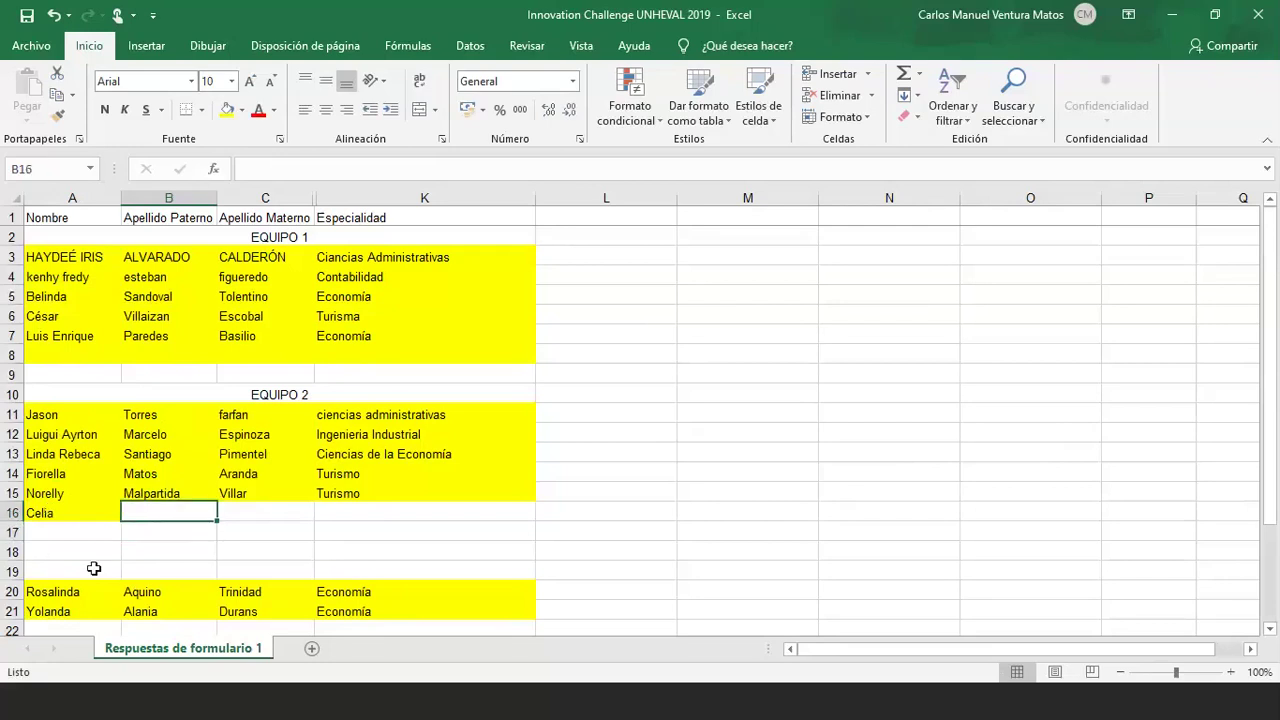
pyautogui.press('Up')
pyautogui.press('Up')
pyautogui.press('Up')
pyautogui.press('Left')
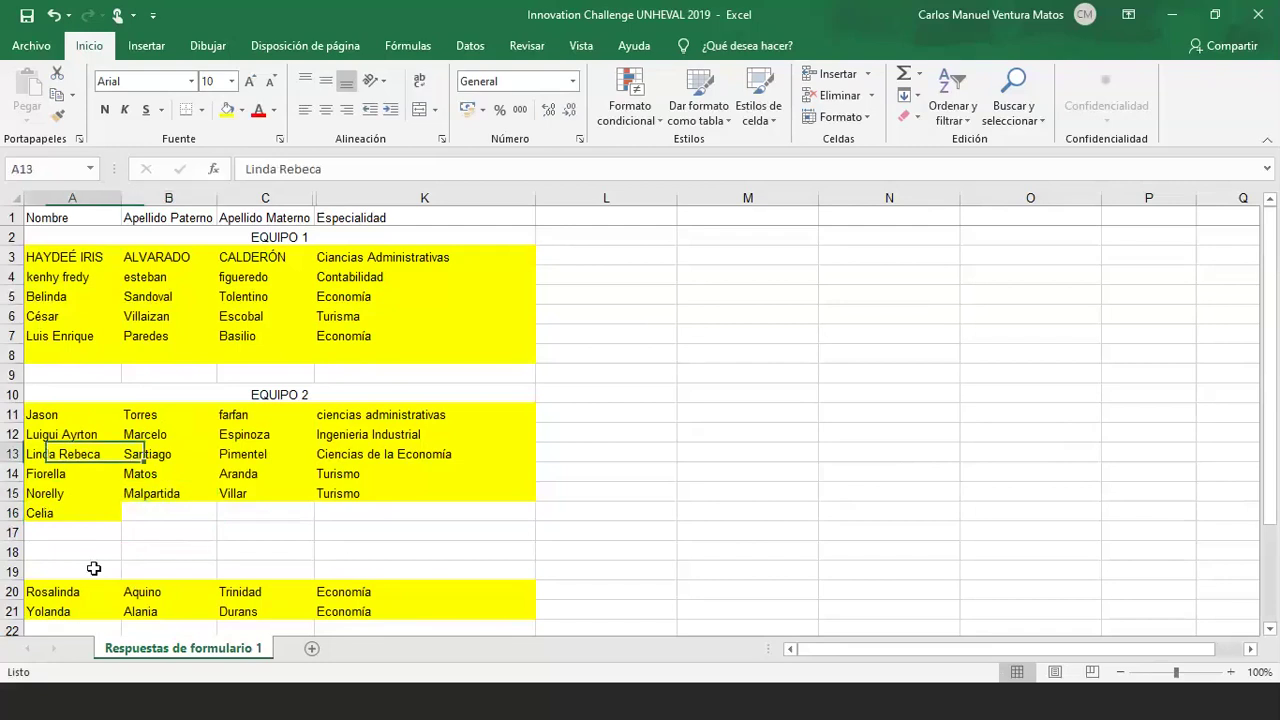
pyautogui.press('Right')
pyautogui.press('Right')
pyautogui.press('Down')
pyautogui.press('Down')
pyautogui.press('Up')
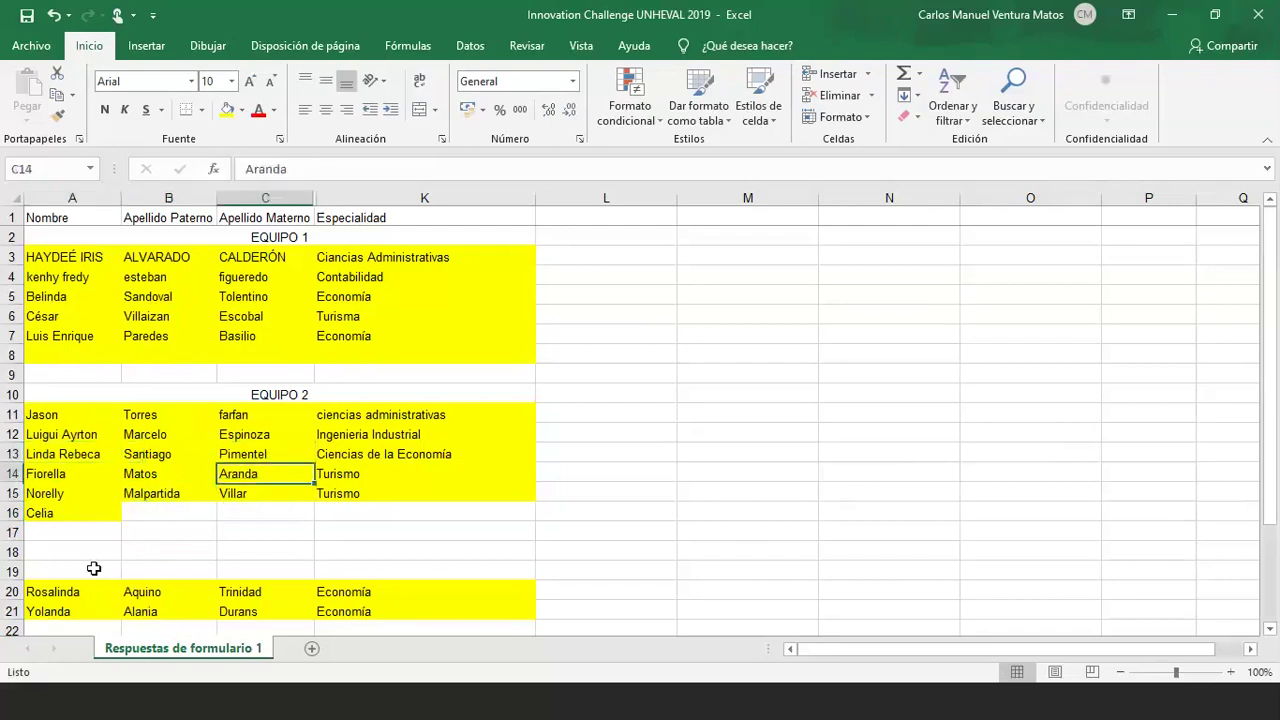
pyautogui.press('Up')
pyautogui.press('Down')
pyautogui.press('Down')
pyautogui.press('Down')
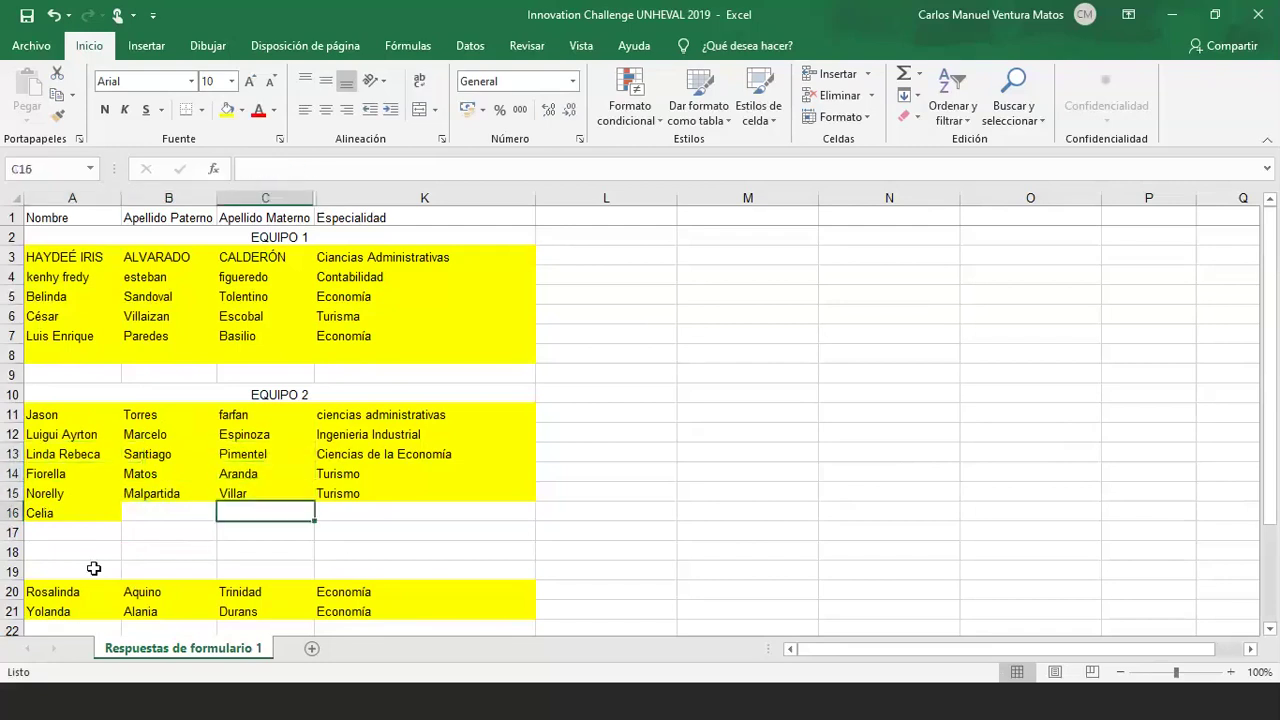
pyautogui.press('Up')
pyautogui.press('Up')
pyautogui.press('Up')
pyautogui.press('Up')
pyautogui.press('Up')
pyautogui.press('Up')
pyautogui.press('Up')
pyautogui.press('Up')
pyautogui.press('Up')
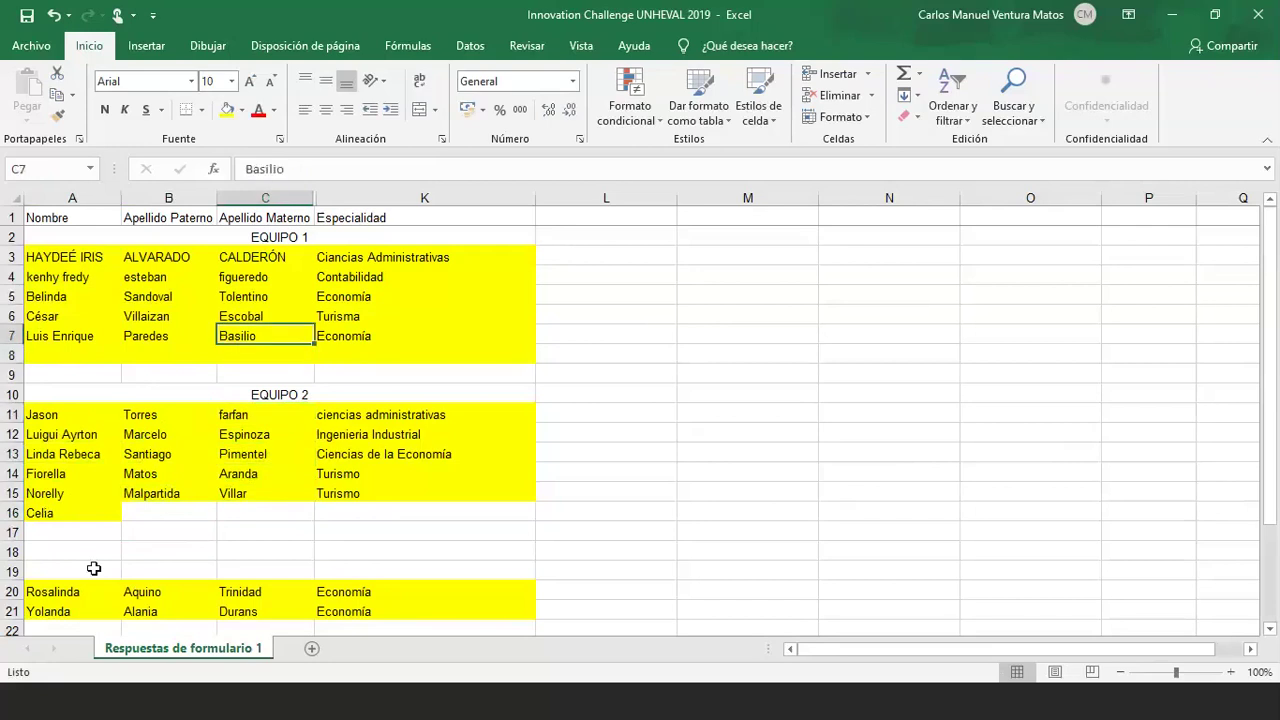
pyautogui.press('Up')
pyautogui.press('Up')
pyautogui.press('Up')
pyautogui.press('Up')
pyautogui.press('Up')
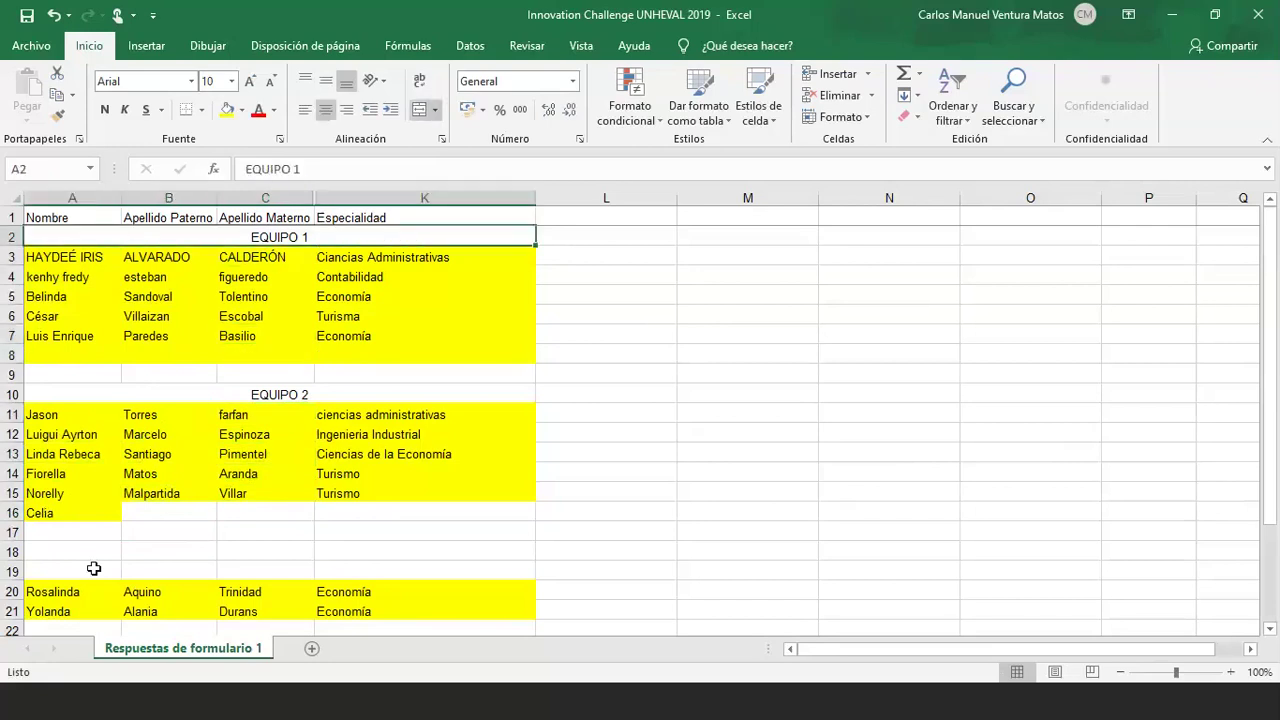
pyautogui.hotkey('shift', 'Down')
pyautogui.hotkey('shift', 'Down')
pyautogui.hotkey('shift', 'Down')
pyautogui.hotkey('shift', 'Down')
pyautogui.hotkey('shift', 'Down')
pyautogui.hotkey('shift', 'Down')
pyautogui.hotkey('shift', 'Down')
pyautogui.hotkey('shift', 'Down')
pyautogui.hotkey('shift', 'Down')
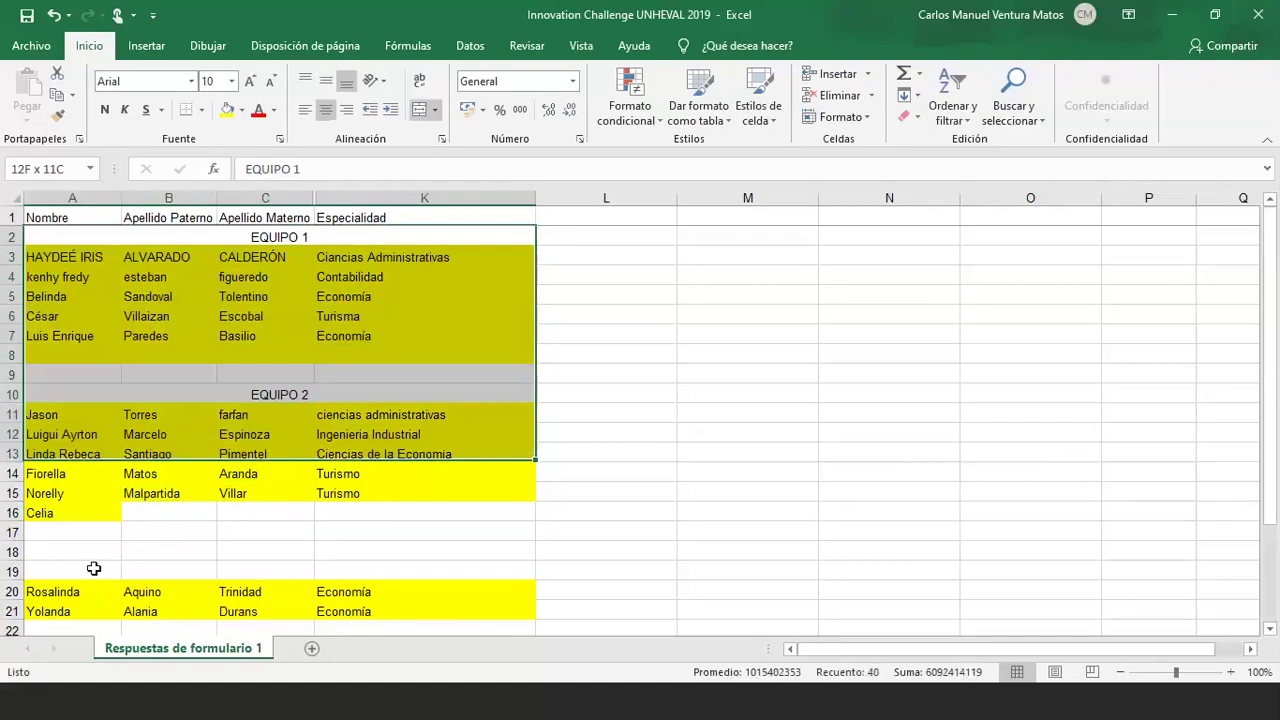
pyautogui.hotkey('shift', 'Down')
pyautogui.hotkey('shift', 'Down')
pyautogui.hotkey('shift', 'Down')
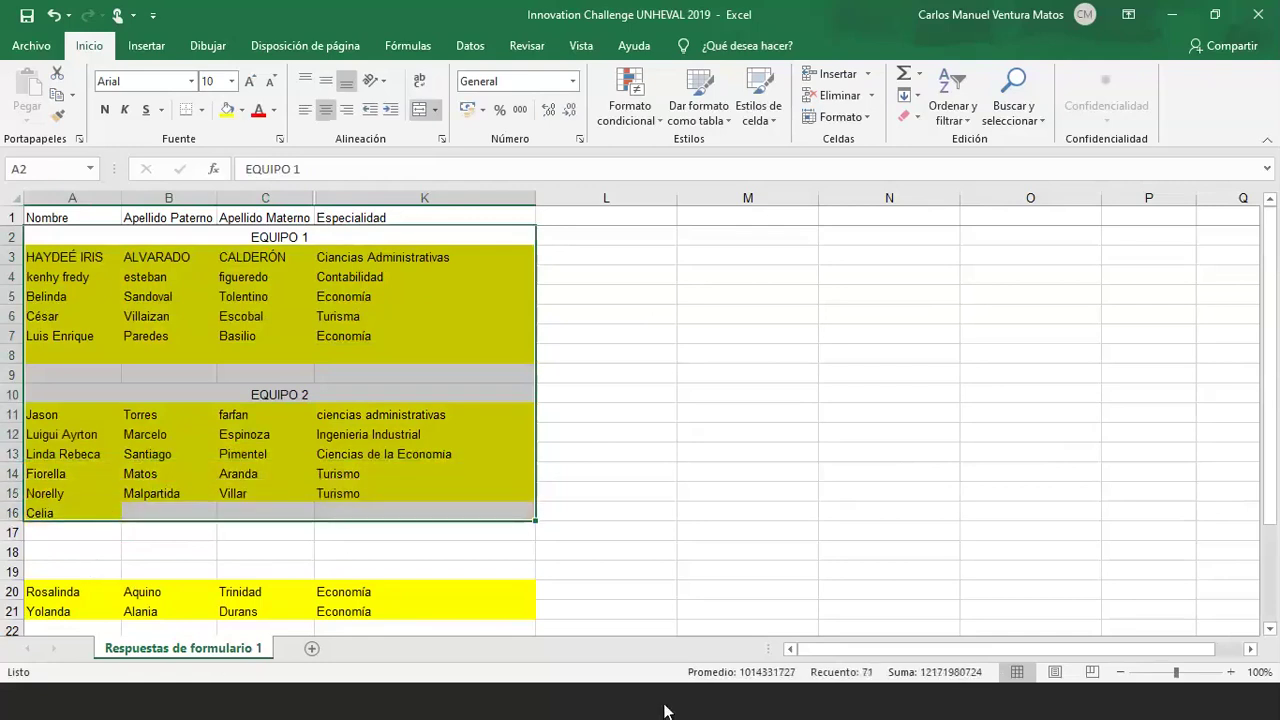
pyautogui.click(841, 90)
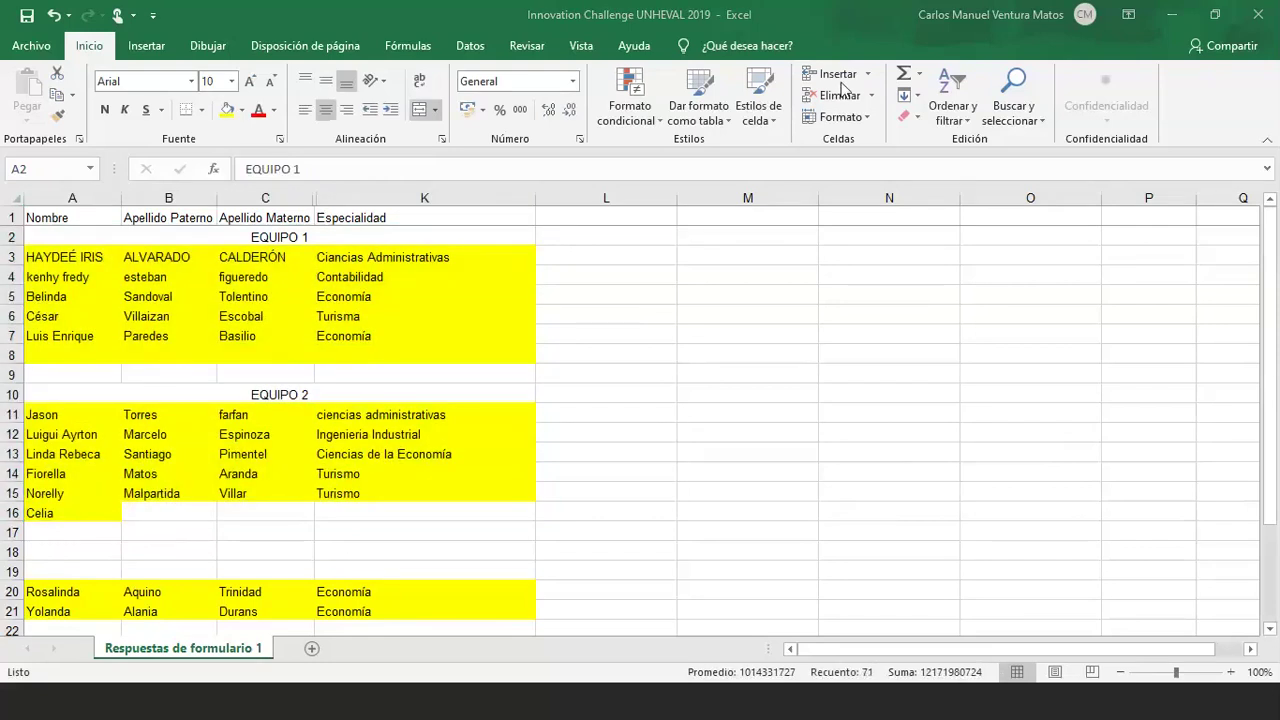
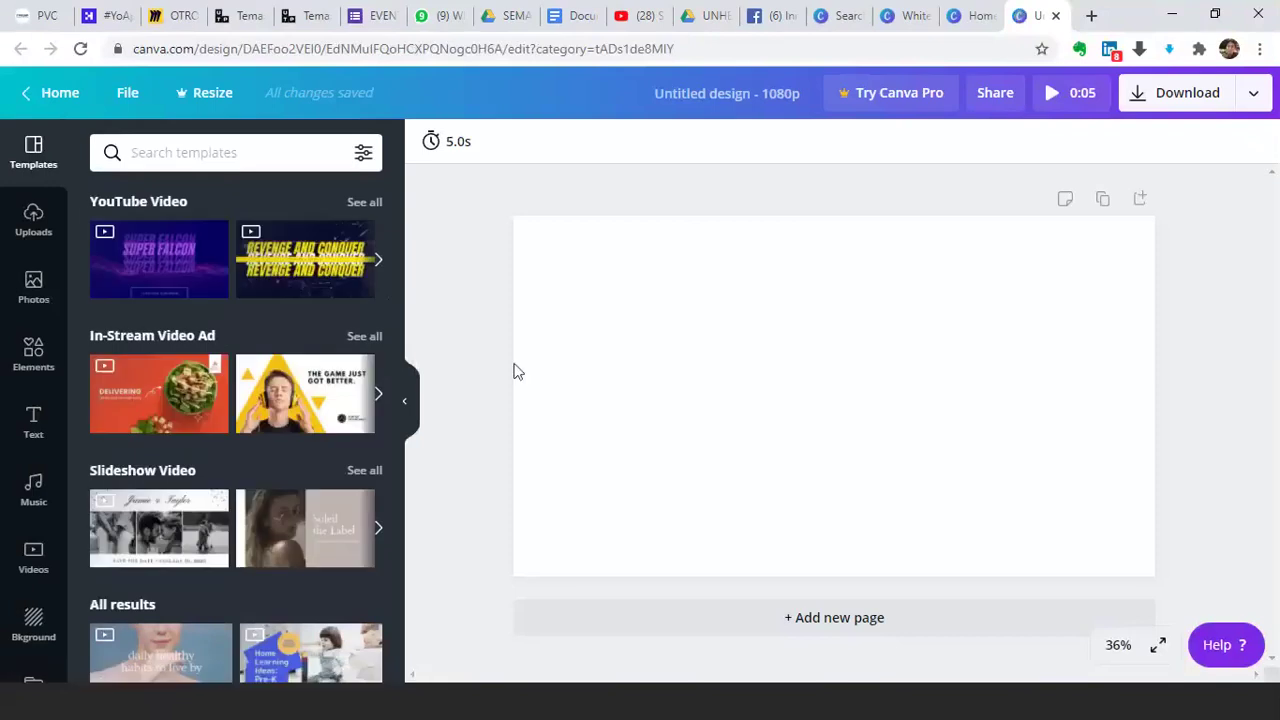
# Select the blank page and play its full-screen preview.
pyautogui.click(988, 330)
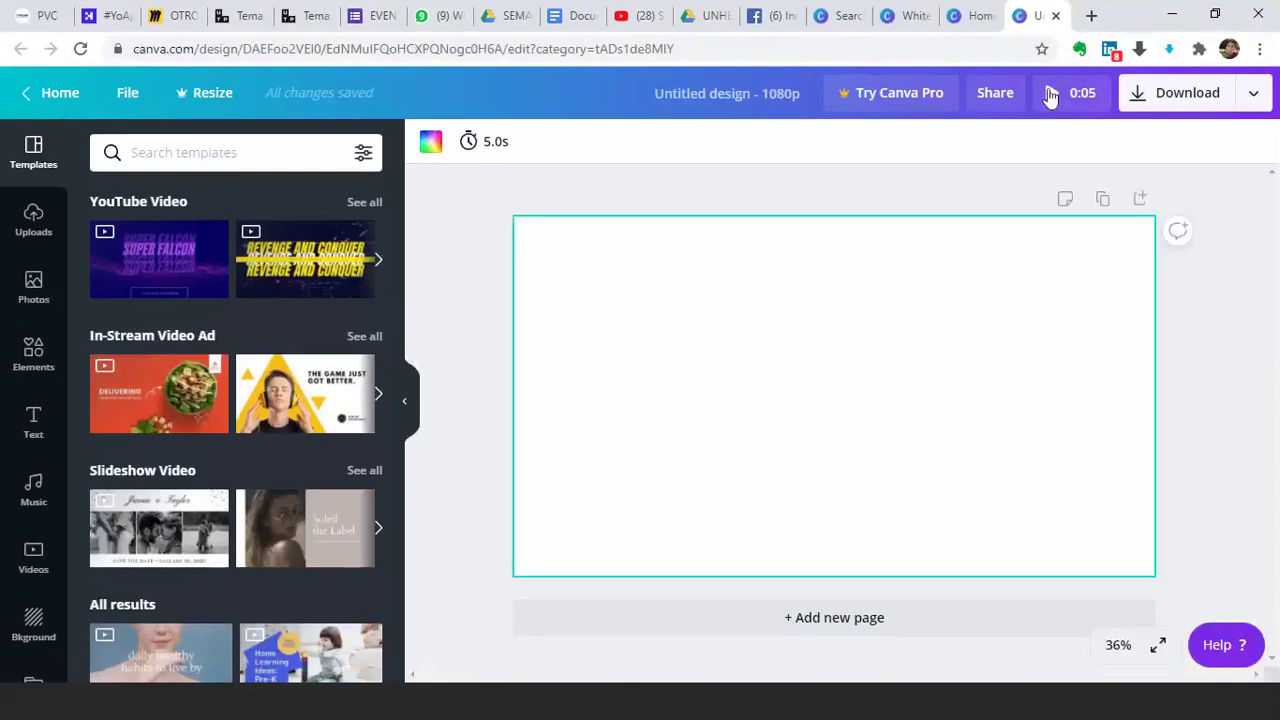
pyautogui.click(1050, 93)
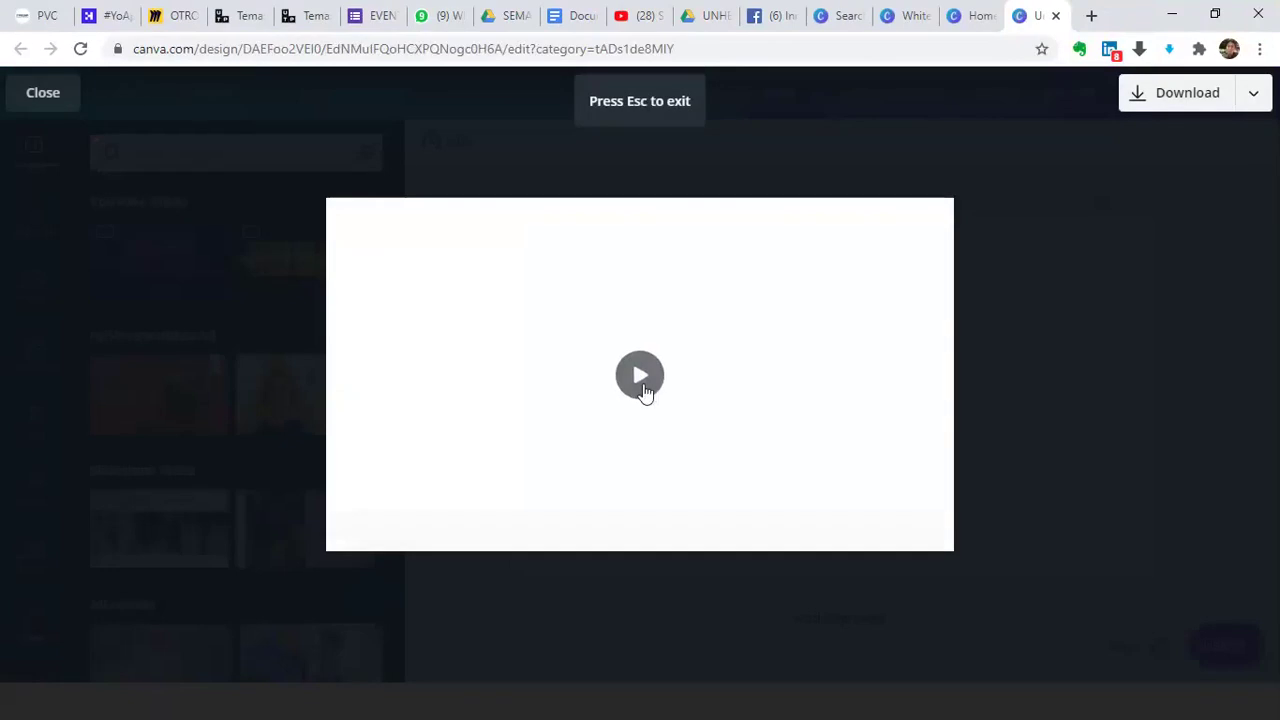
pyautogui.click(640, 378)
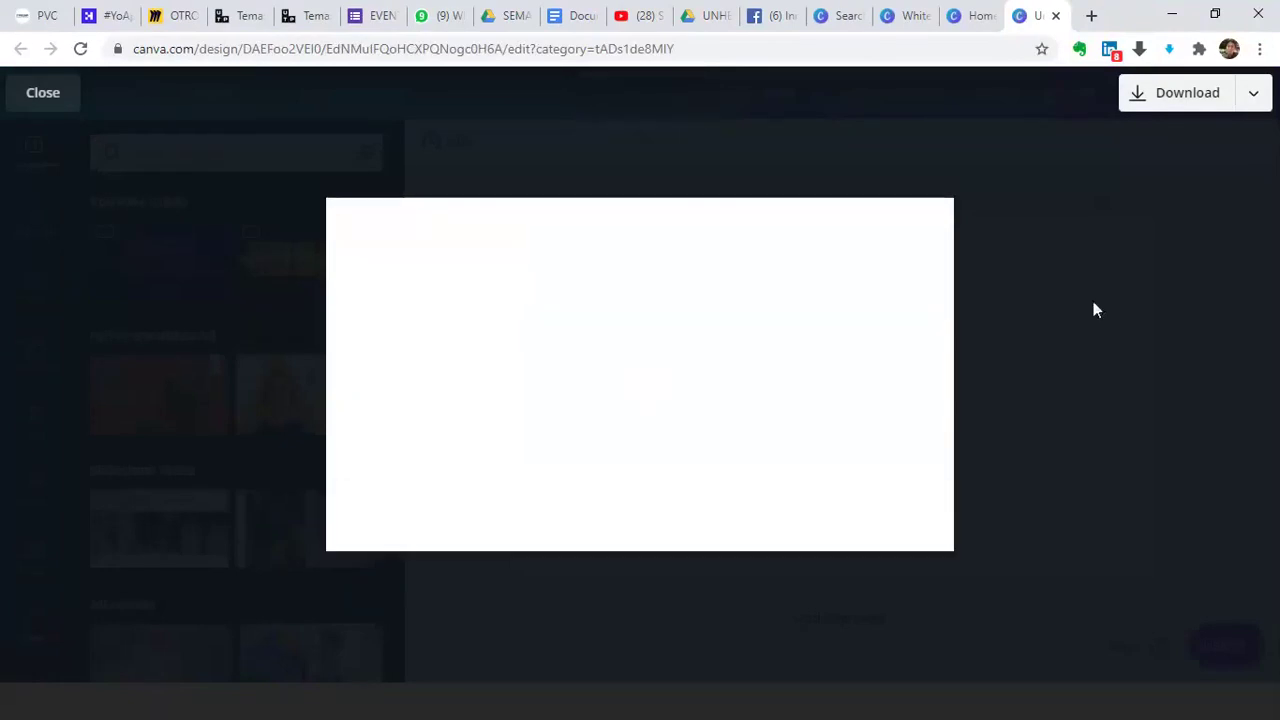
pyautogui.press('Escape')
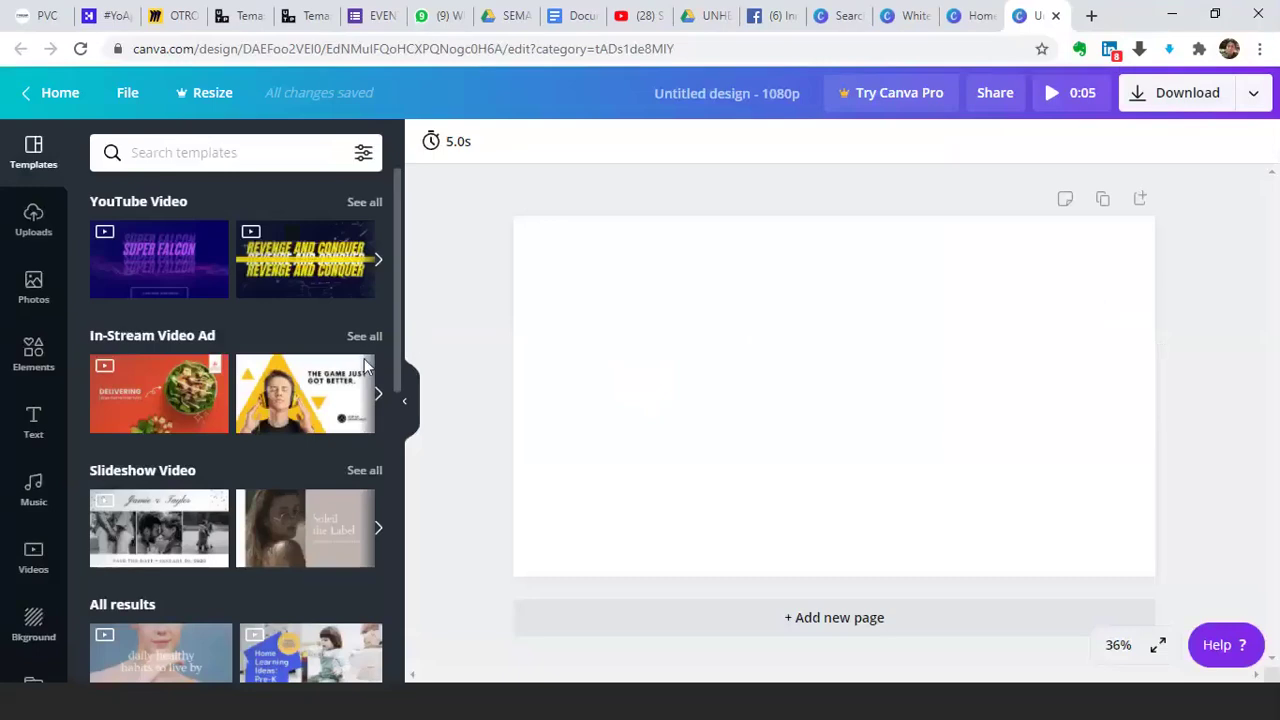
# Apply the DELIVERING fresh and healthy eats salad template and play its animated preview.
pyautogui.click(195, 400)
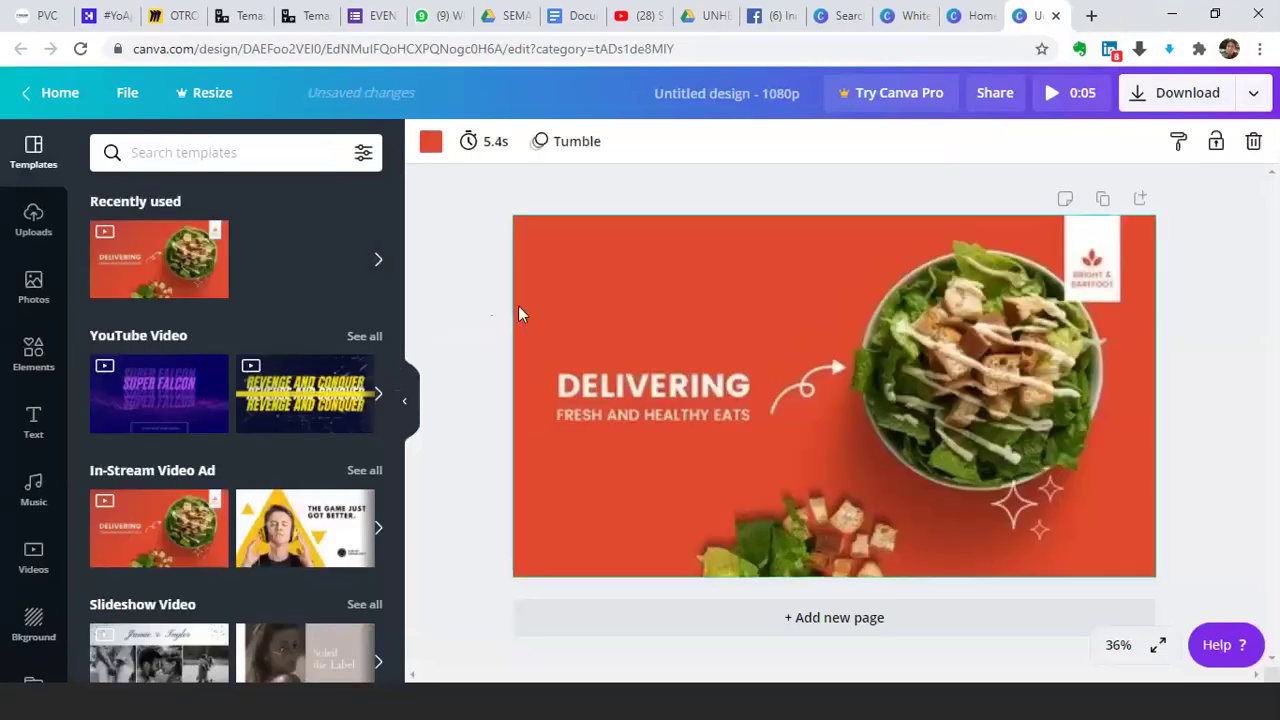
pyautogui.click(1050, 94)
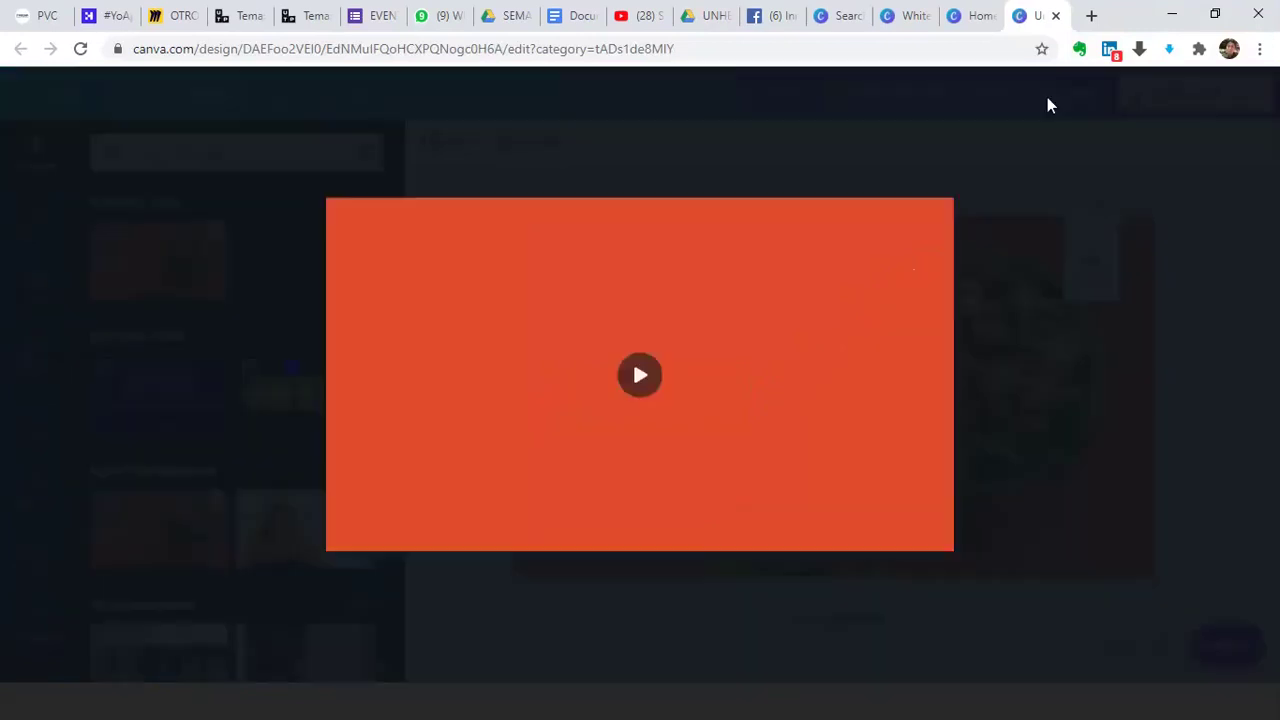
pyautogui.click(633, 388)
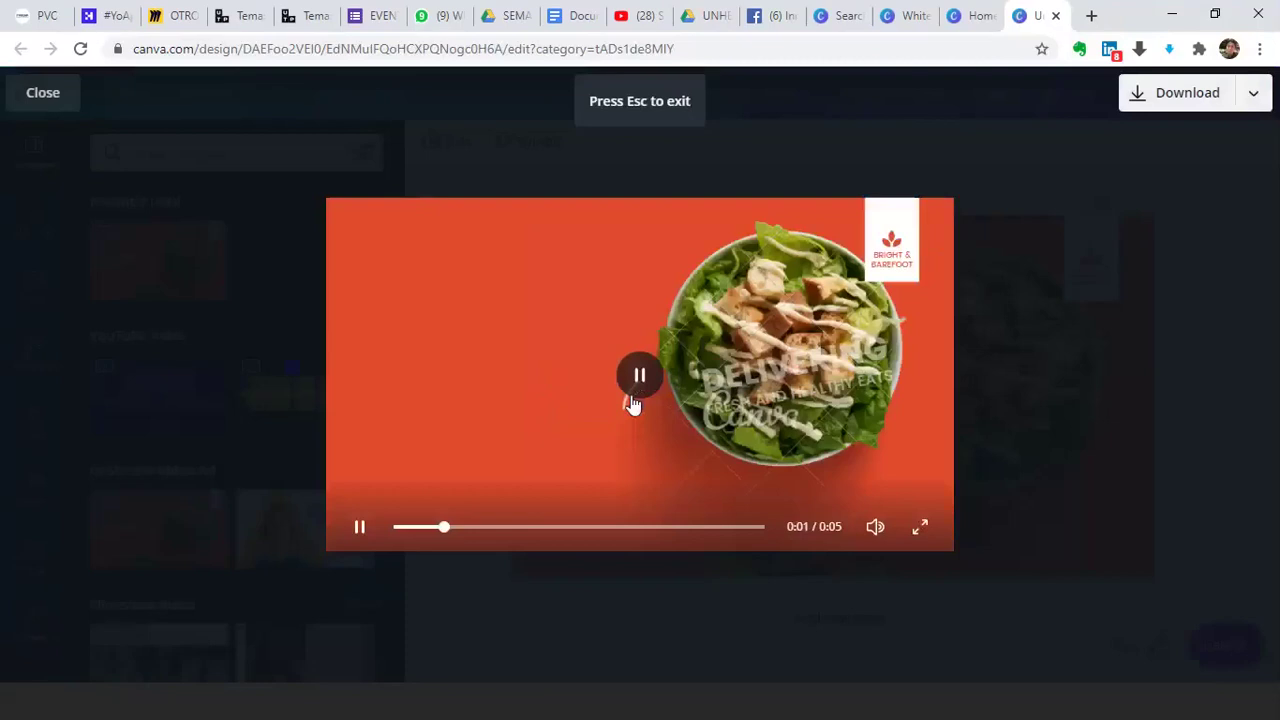
pyautogui.click(968, 356)
pyautogui.scroll(-2, 392, 224)
pyautogui.scroll(2, 392, 224)
# Open the blue 'Strong is the new beautiful' Instagram collage template from home and preview its animation.
pyautogui.click(55, 92)
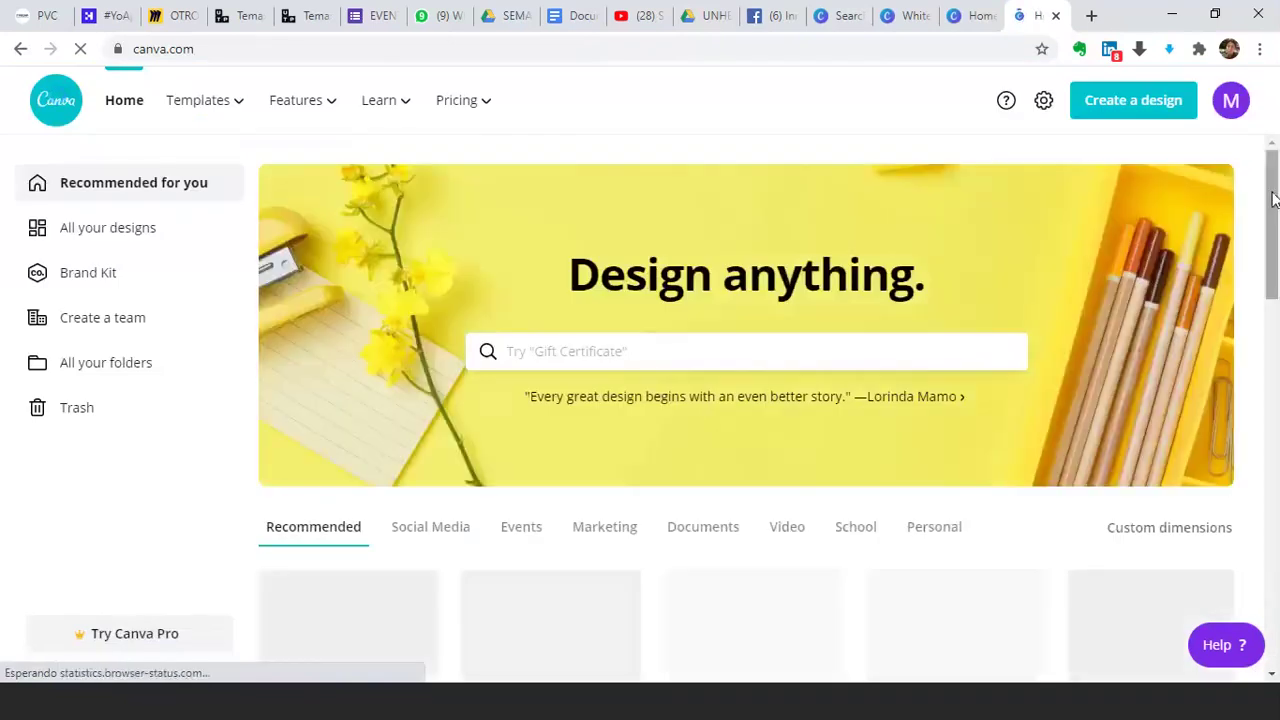
pyautogui.scroll(-2, 1270, 250)
pyautogui.scroll(-4, 1268, 292)
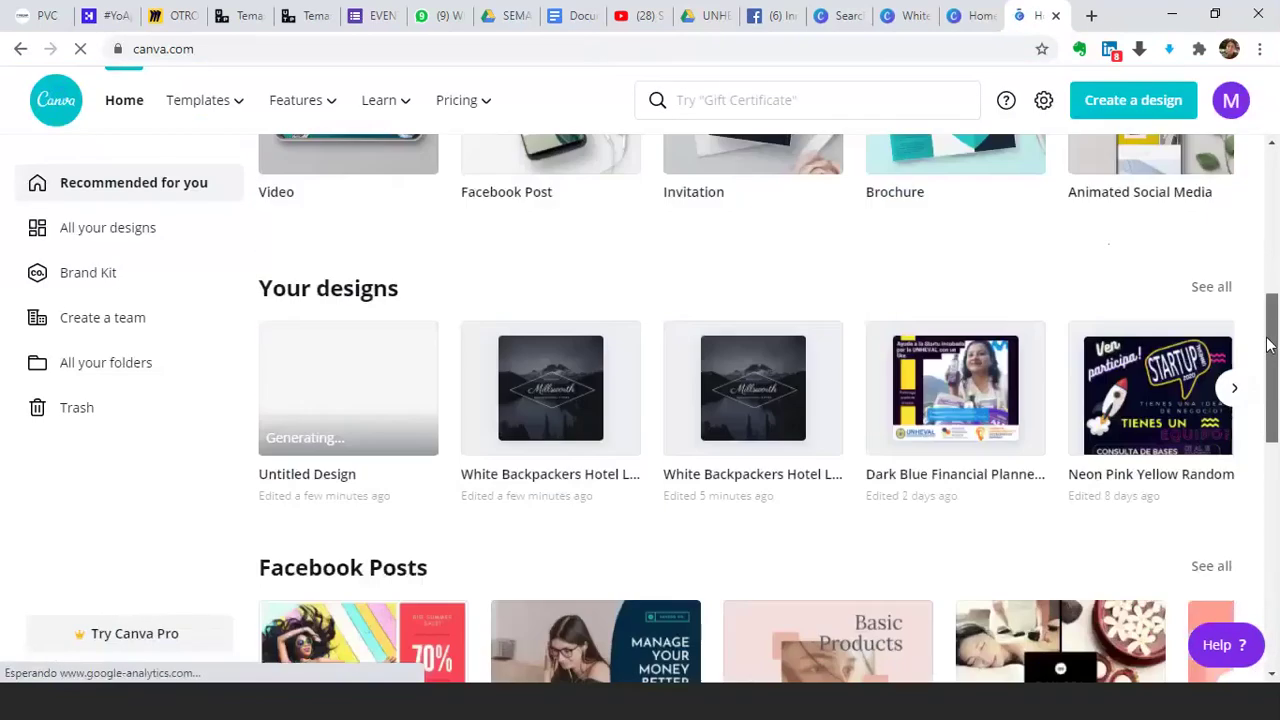
pyautogui.scroll(1, 1272, 305)
pyautogui.scroll(-7, 1274, 312)
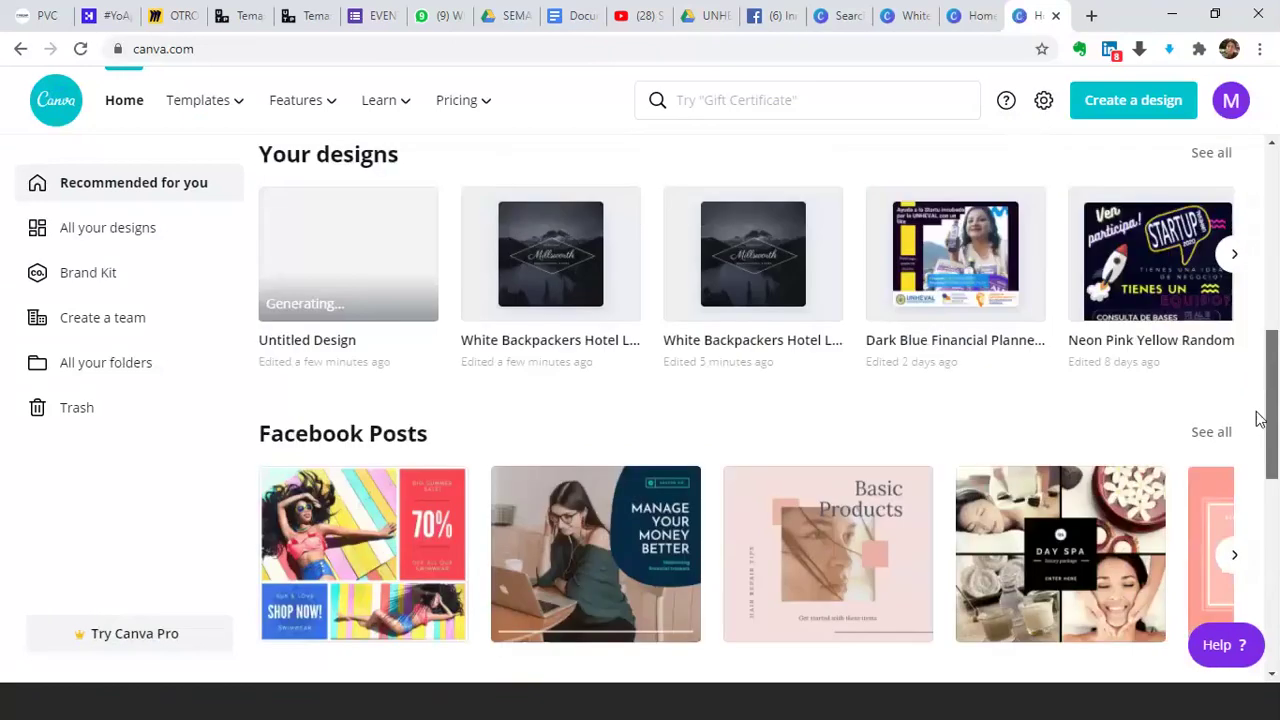
pyautogui.scroll(-1, 1242, 515)
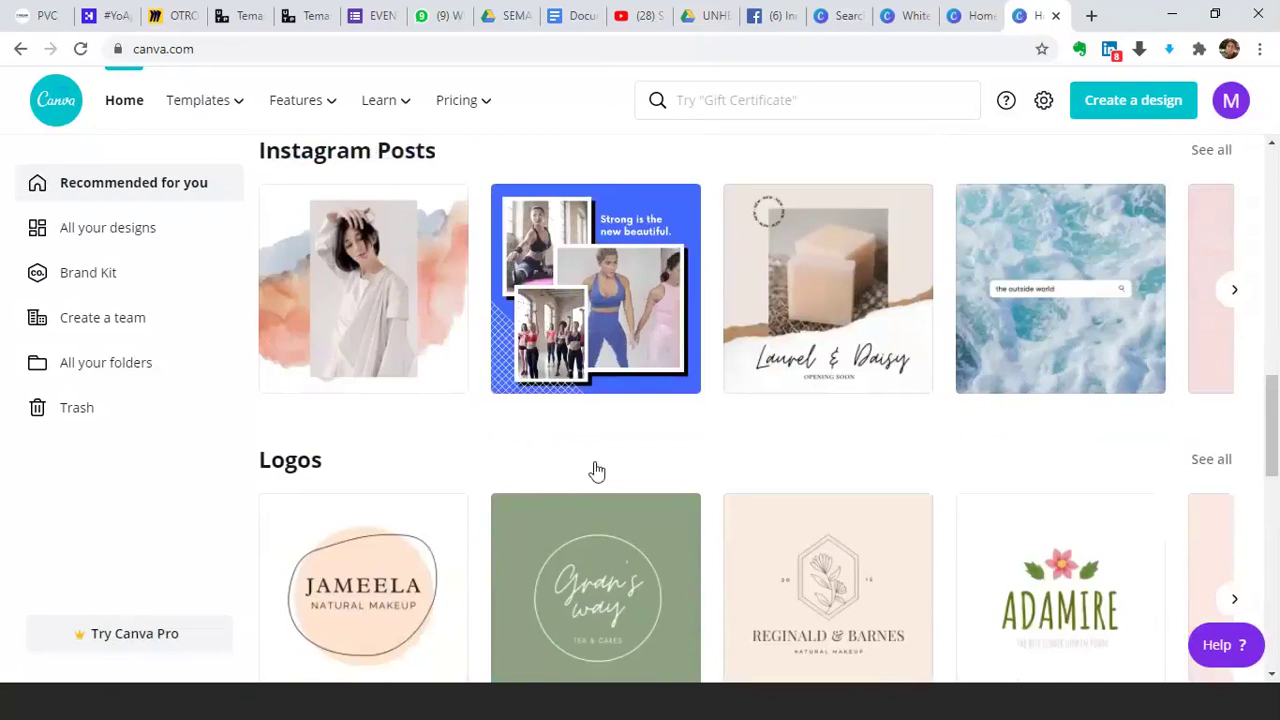
pyautogui.click(597, 291)
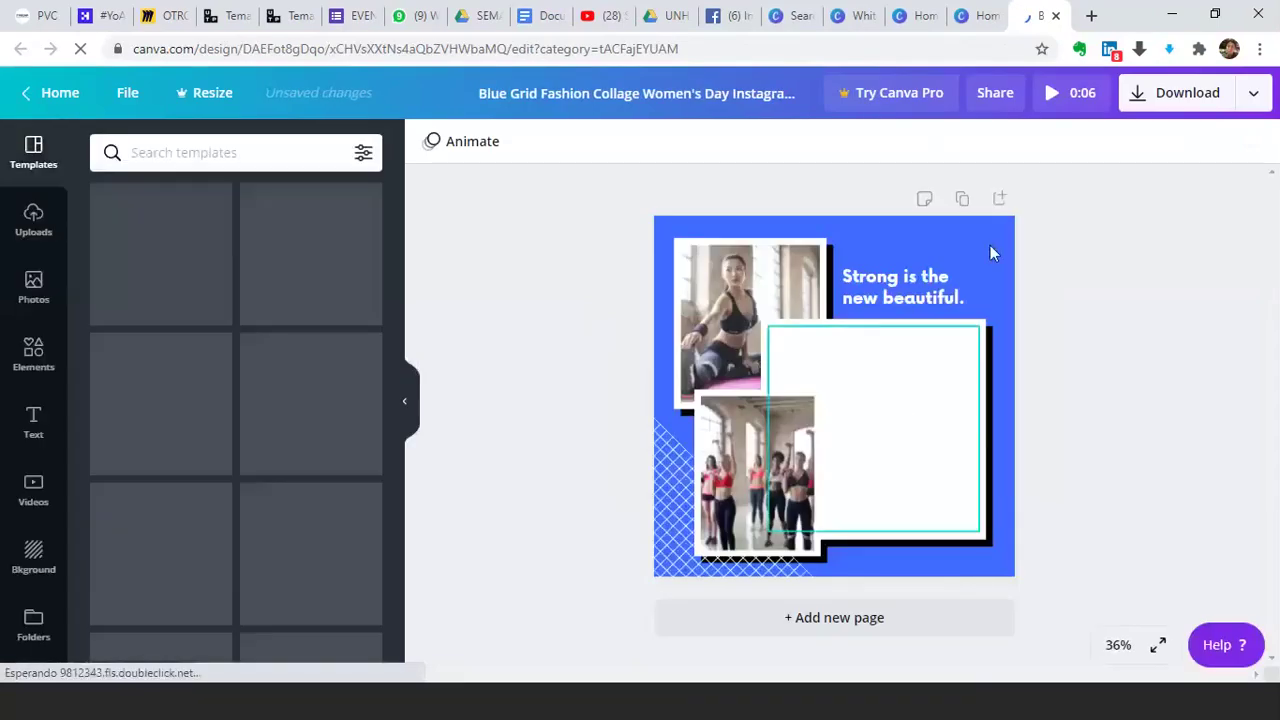
pyautogui.click(1051, 98)
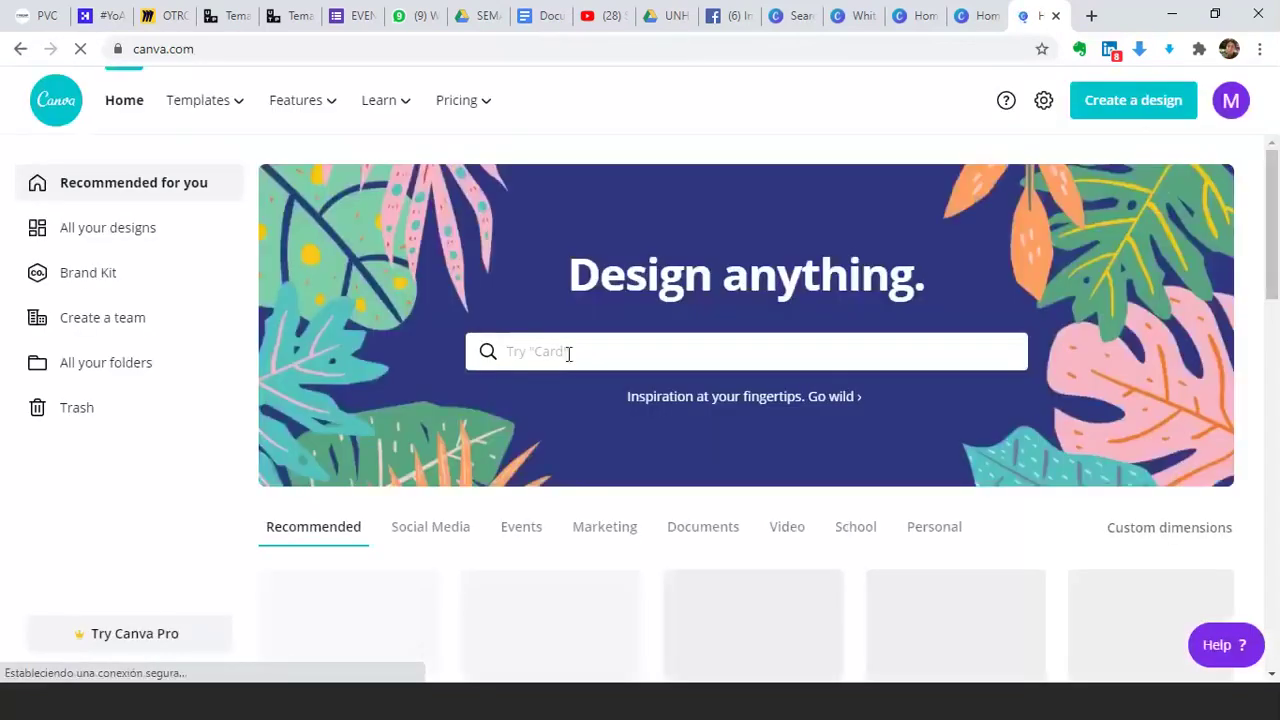
# Search Canva templates for 'celular' and browse the results.
pyautogui.click(567, 353)
pyautogui.write('celular')
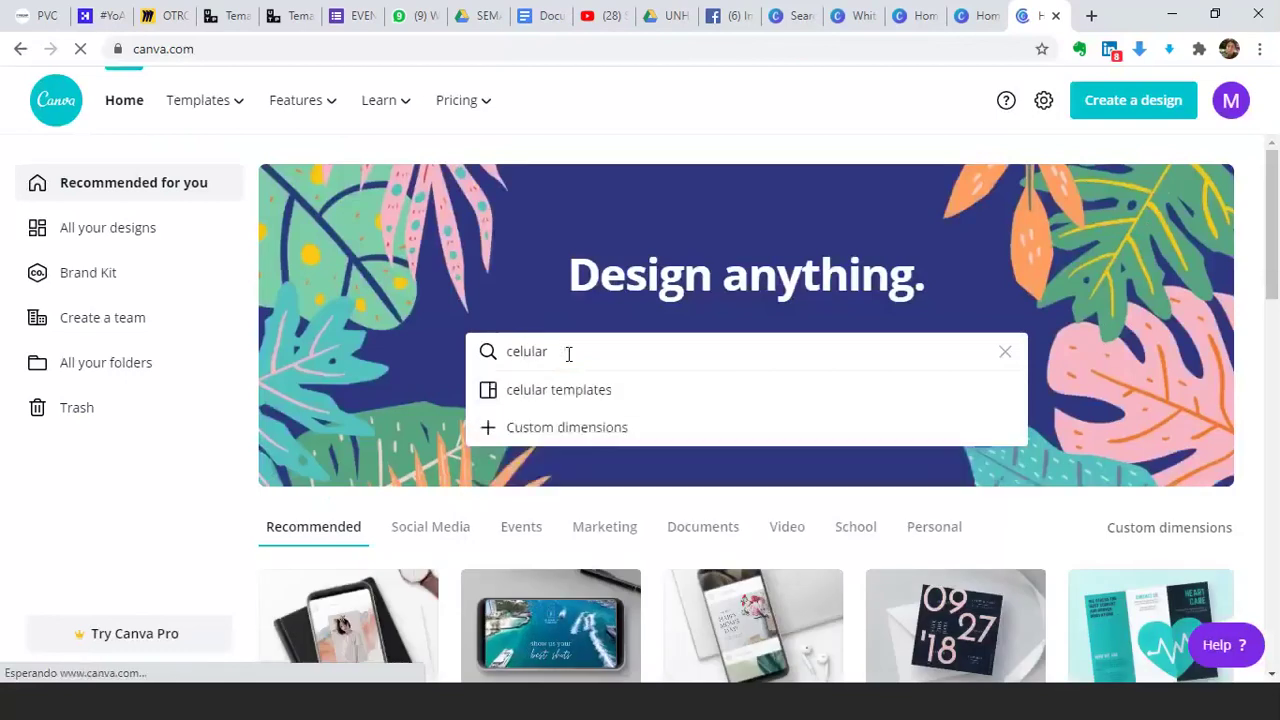
pyautogui.press('Return')
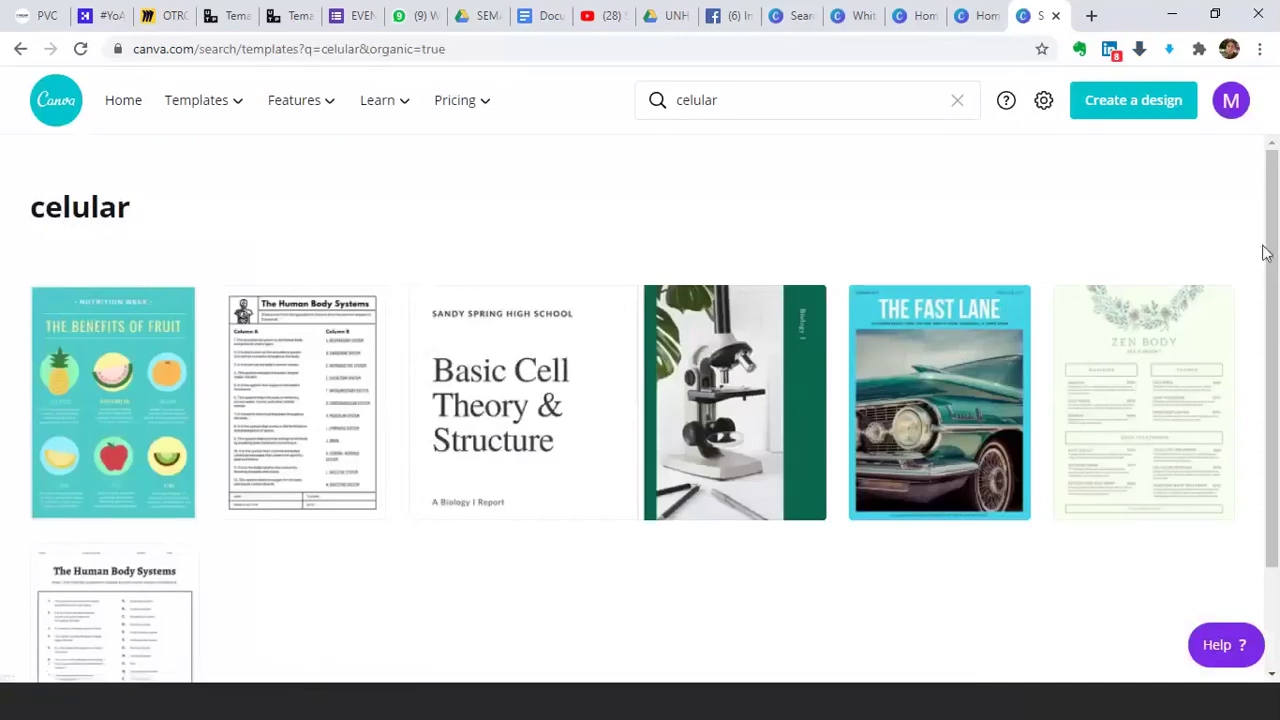
pyautogui.scroll(-1, 1263, 253)
pyautogui.scroll(1, 1263, 253)
# Create a blank Instagram Post design, then leave it for the home page's design types row.
pyautogui.click(19, 49)
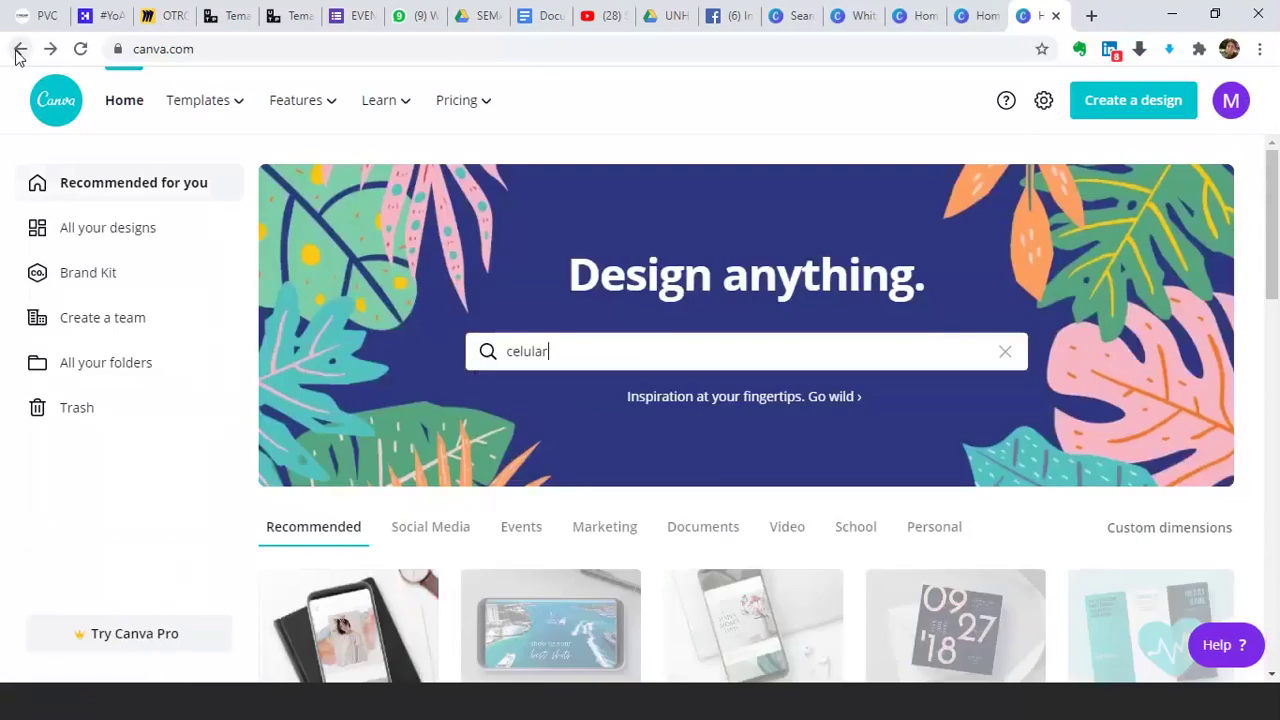
pyautogui.scroll(-4, 1274, 280)
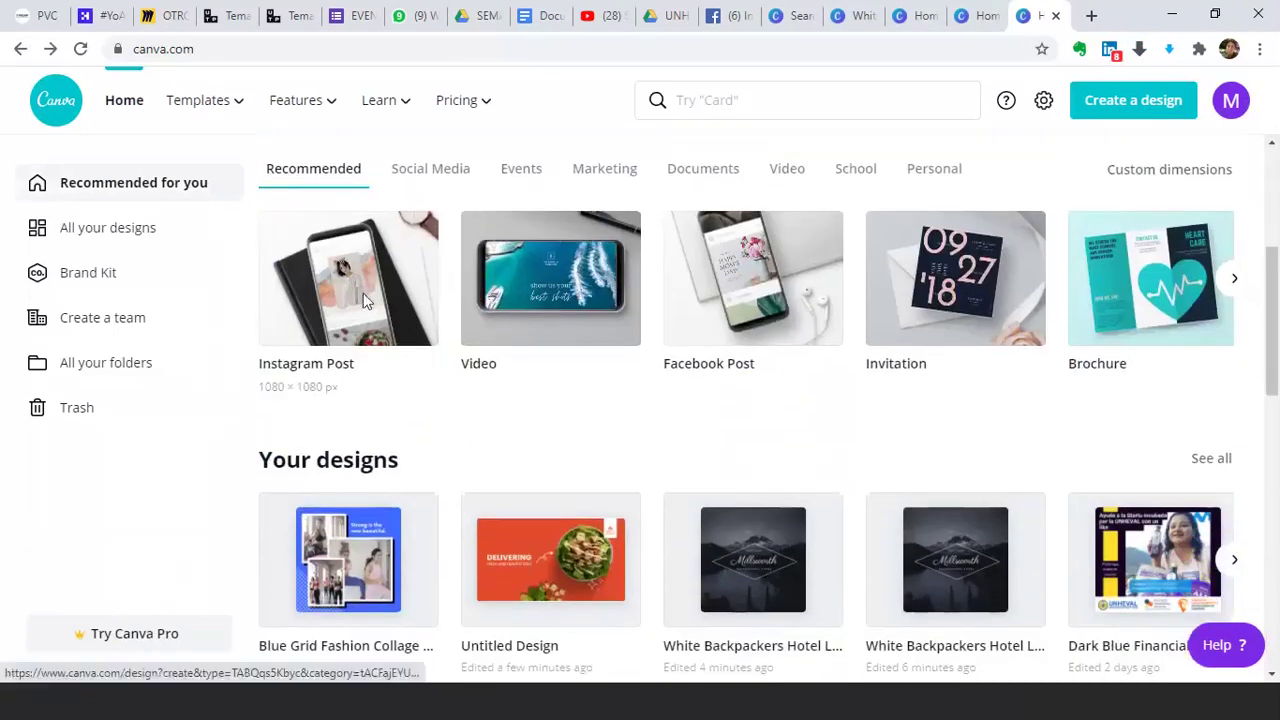
pyautogui.click(363, 300)
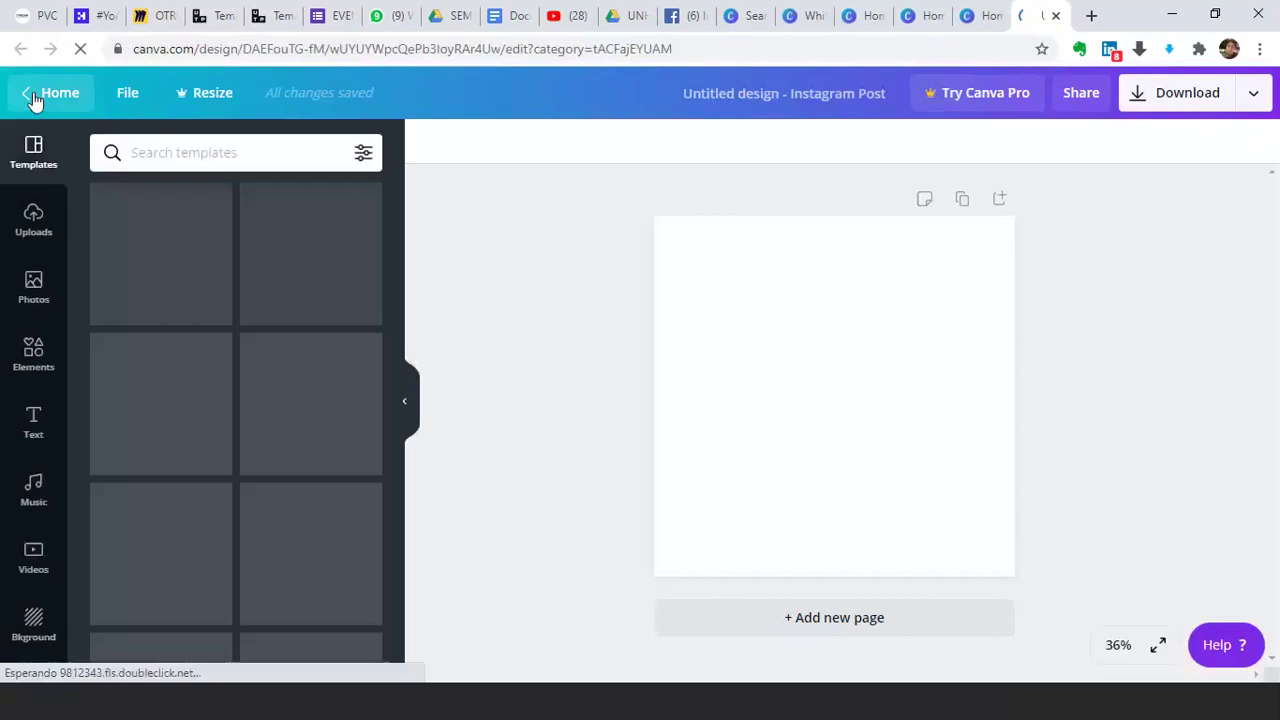
pyautogui.click(36, 96)
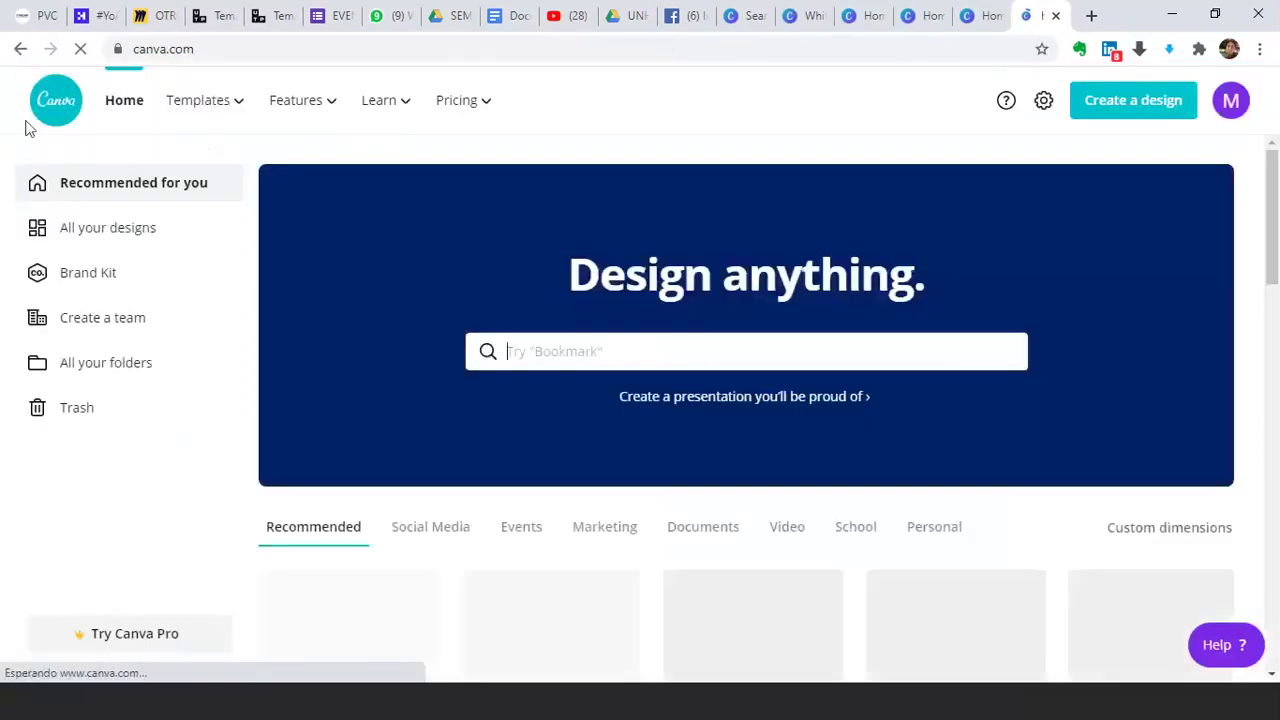
pyautogui.moveTo(1273, 210); pyautogui.dragTo(1274, 286)
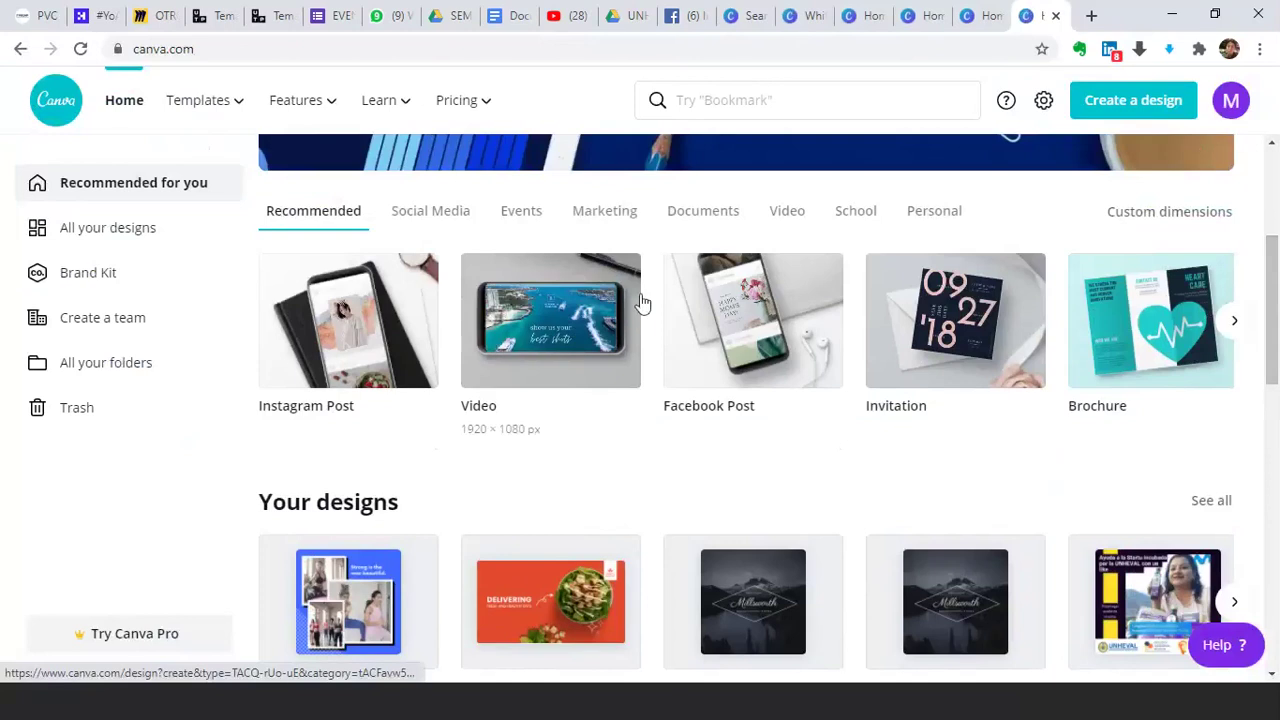
# Create a new blank Instagram Post design and select its empty page.
pyautogui.click(357, 343)
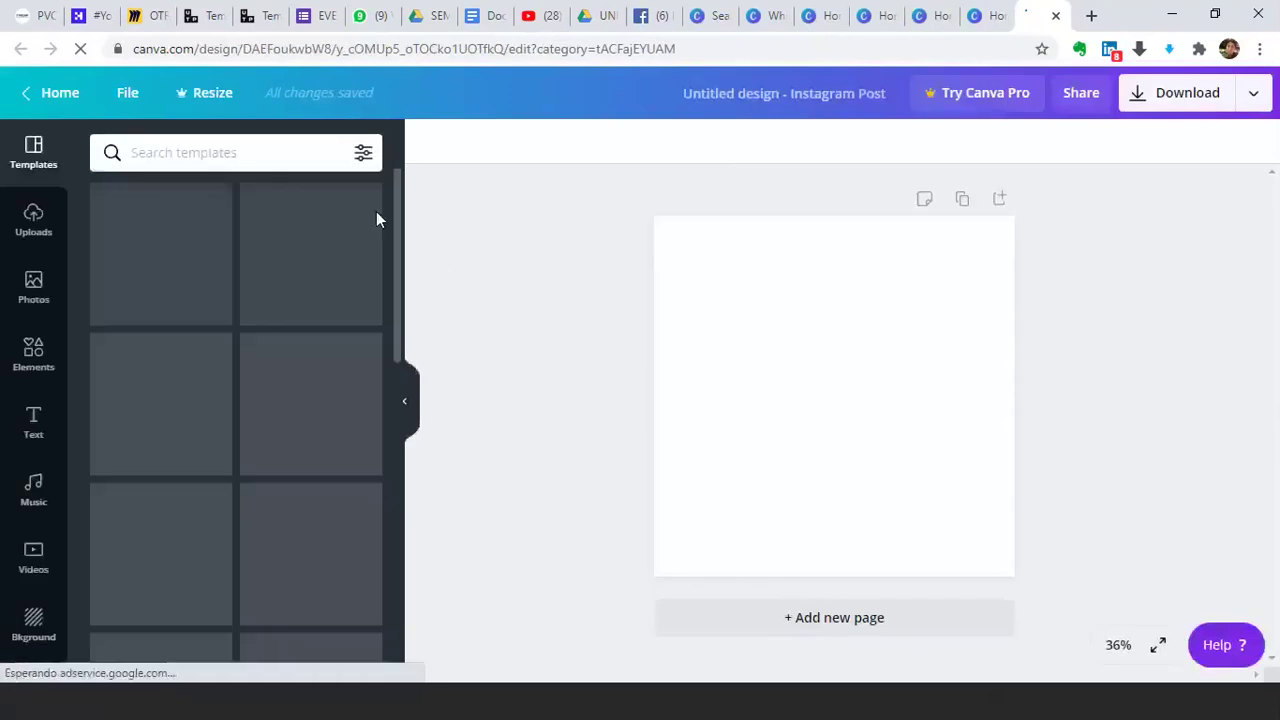
pyautogui.moveTo(397, 220); pyautogui.dragTo(397, 266)
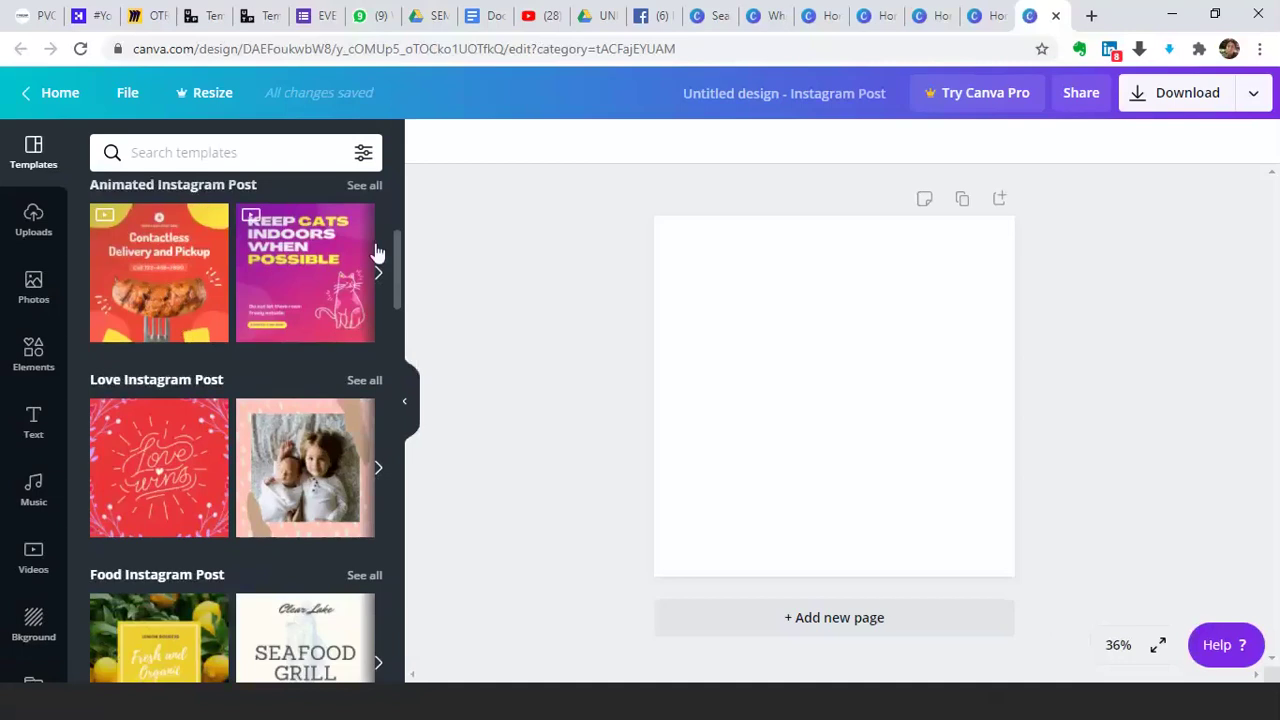
pyautogui.click(726, 289)
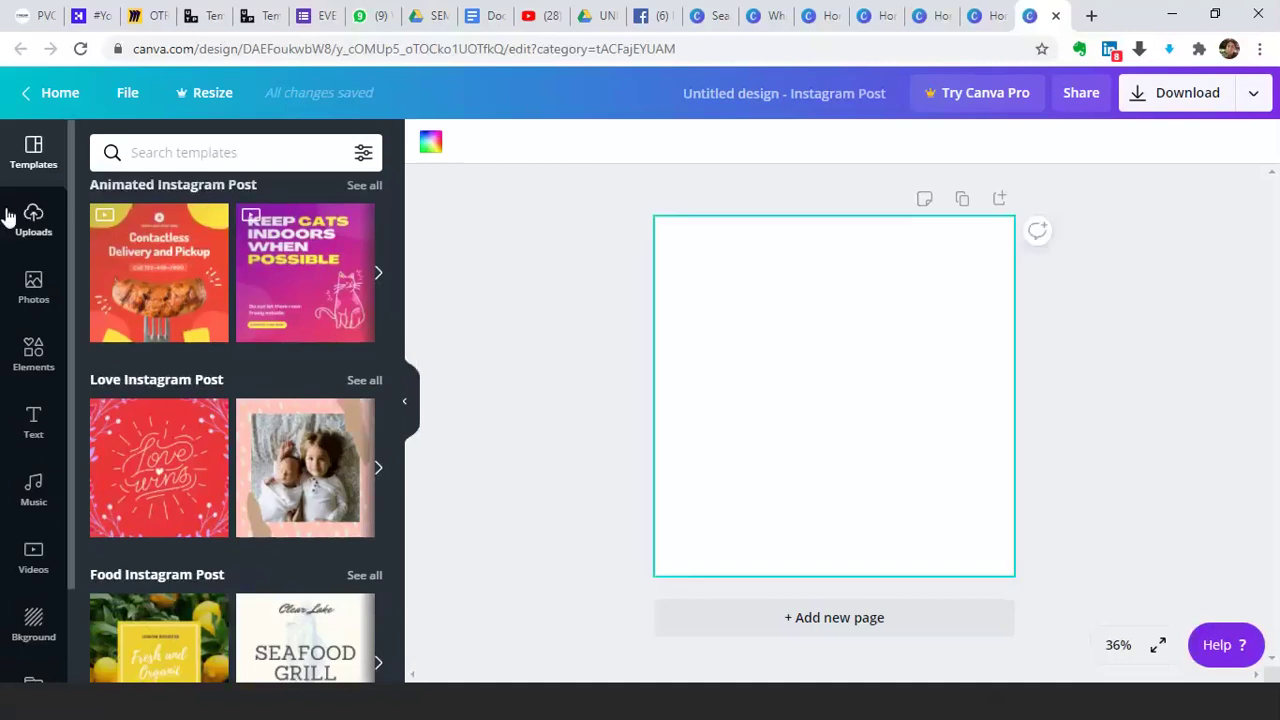
pyautogui.click(33, 298)
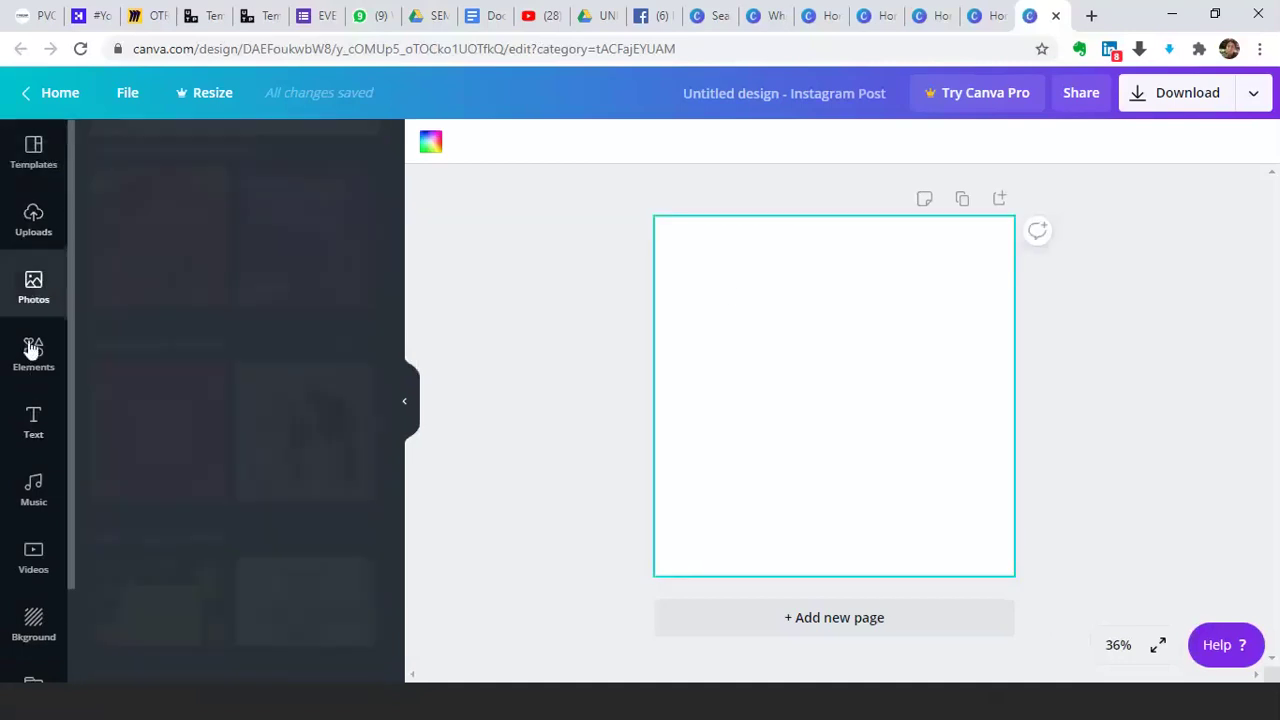
pyautogui.click(32, 364)
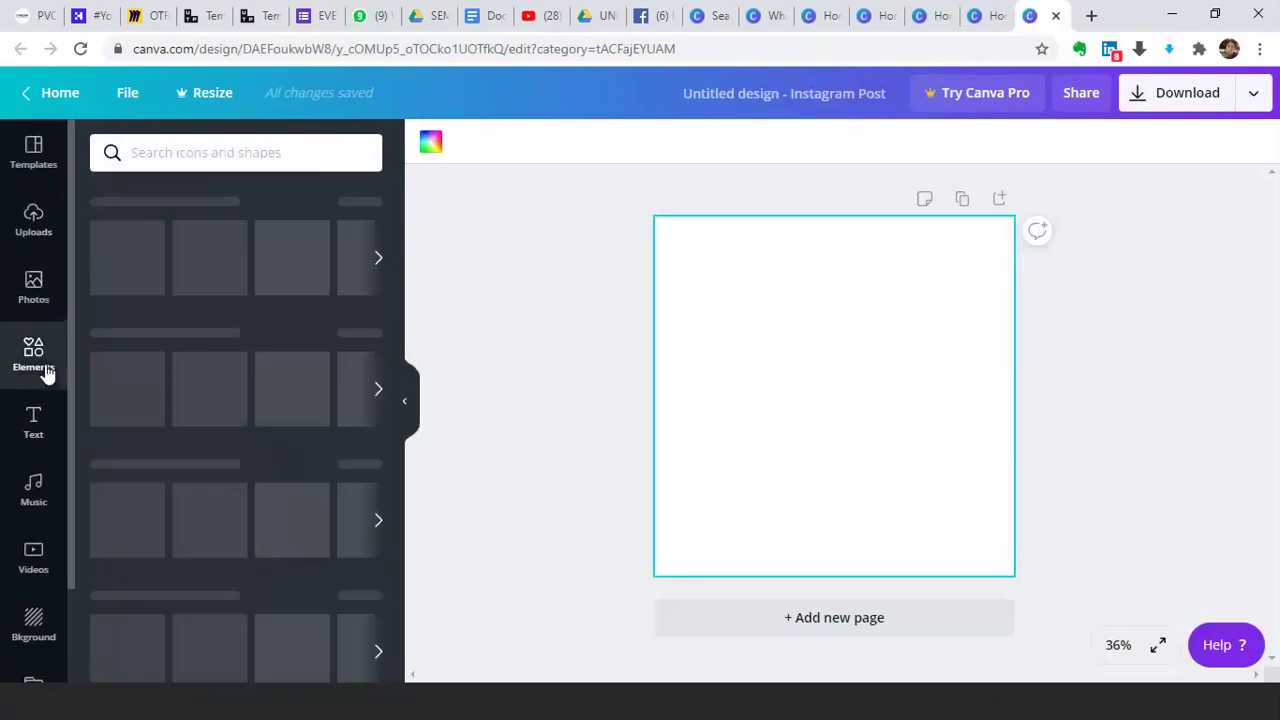
# Search elements for 'celphone', then clear the search and switch to Uploads.
pyautogui.click(210, 152)
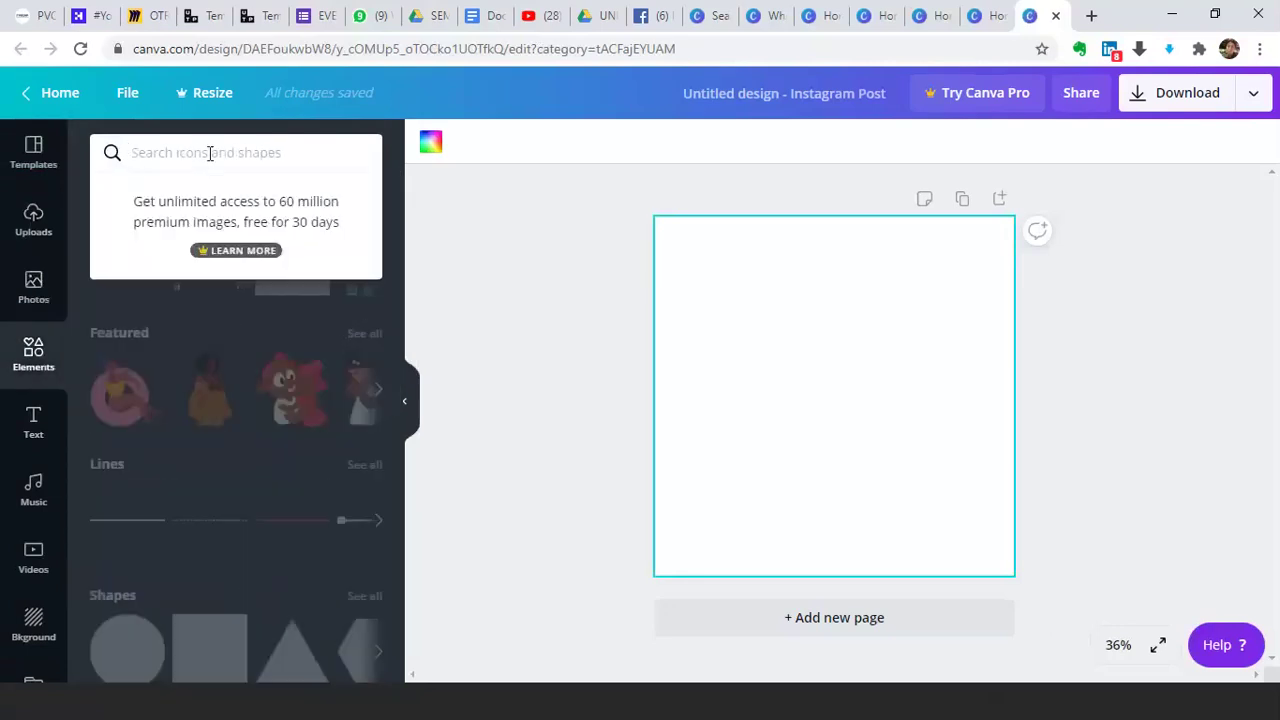
pyautogui.write('celu')
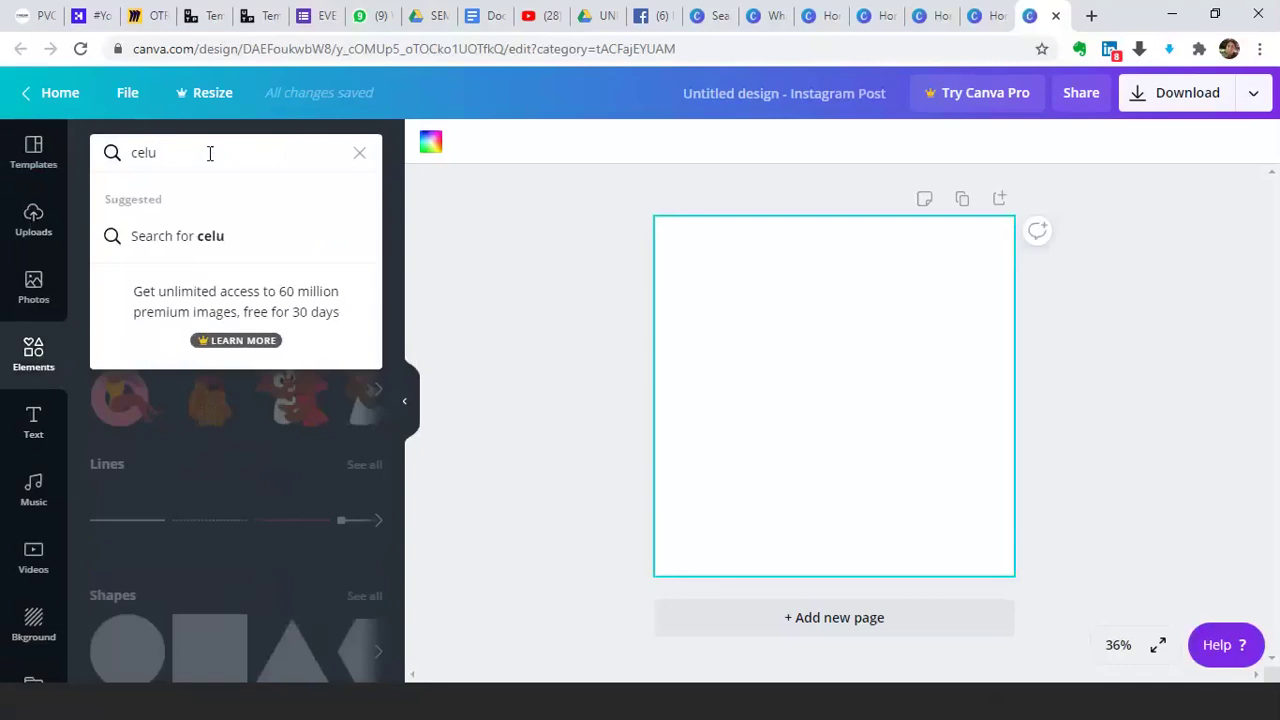
pyautogui.press('BackSpace')
pyautogui.write('phone')
pyautogui.press('Return')
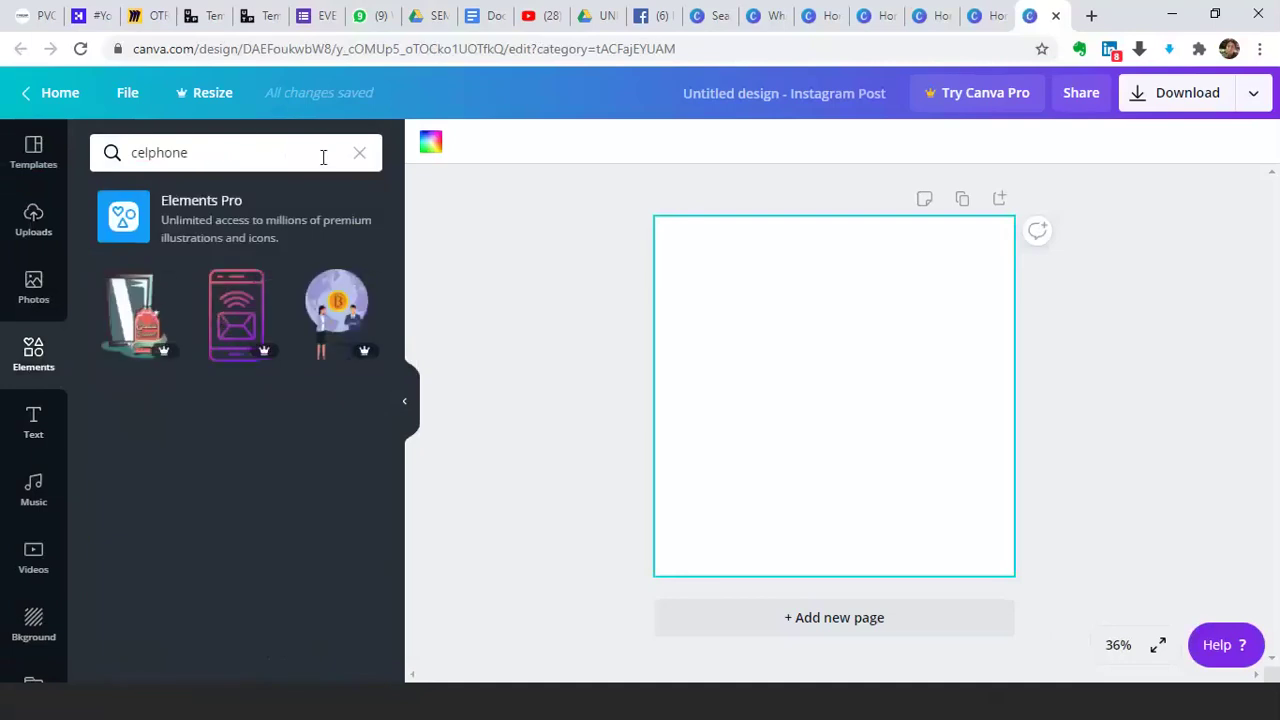
pyautogui.click(360, 152)
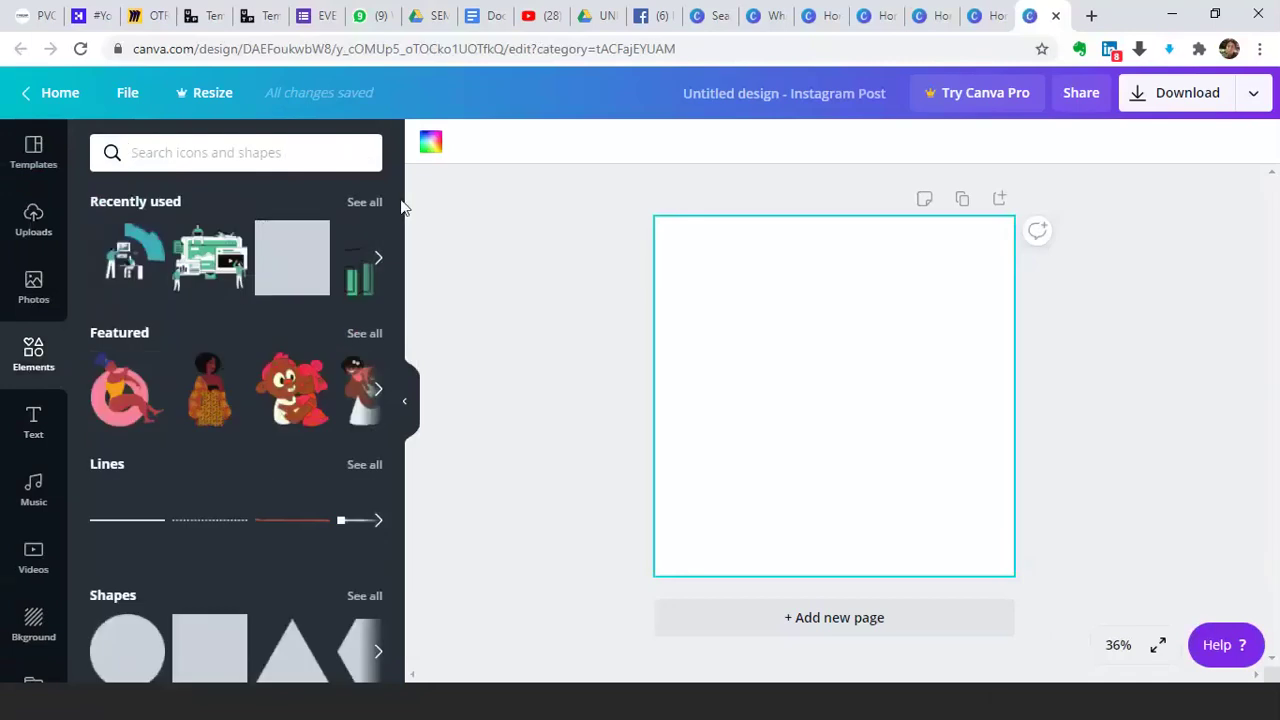
pyautogui.scroll(-6, 383, 358)
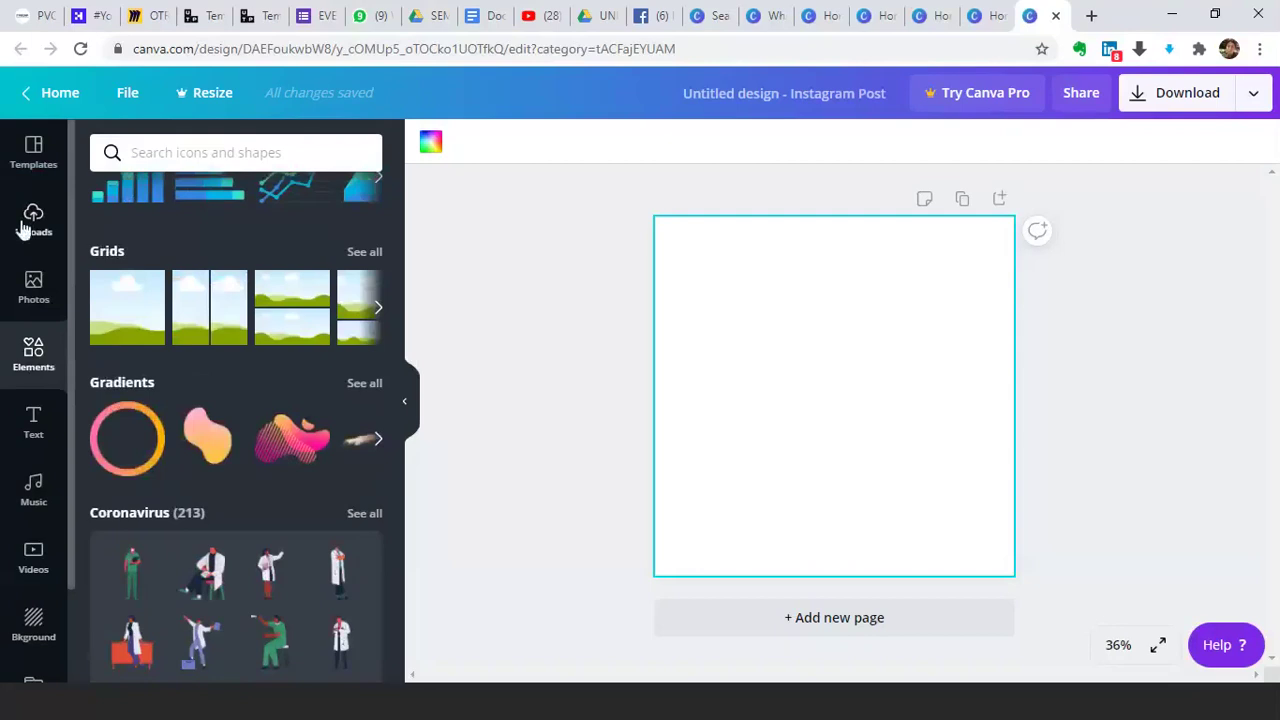
pyautogui.click(30, 226)
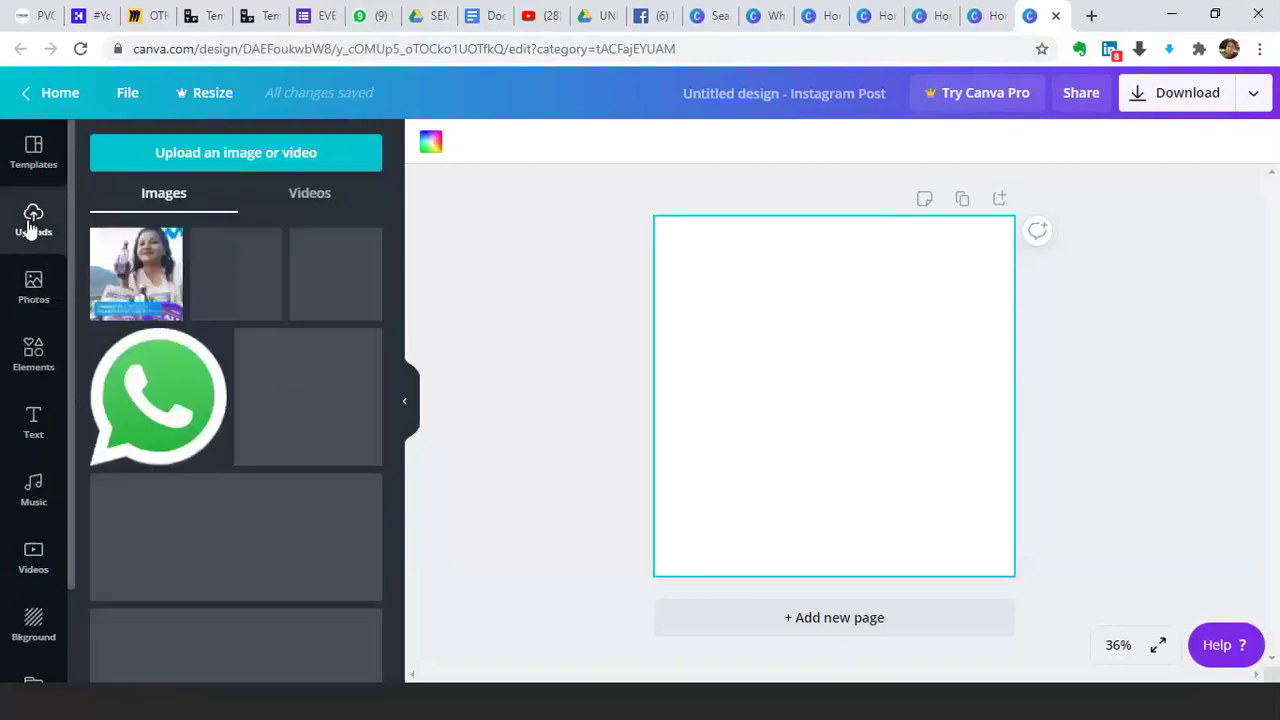
# Search Google for 'celular png', accepting the corrected spelling.
pyautogui.click(920, 18)
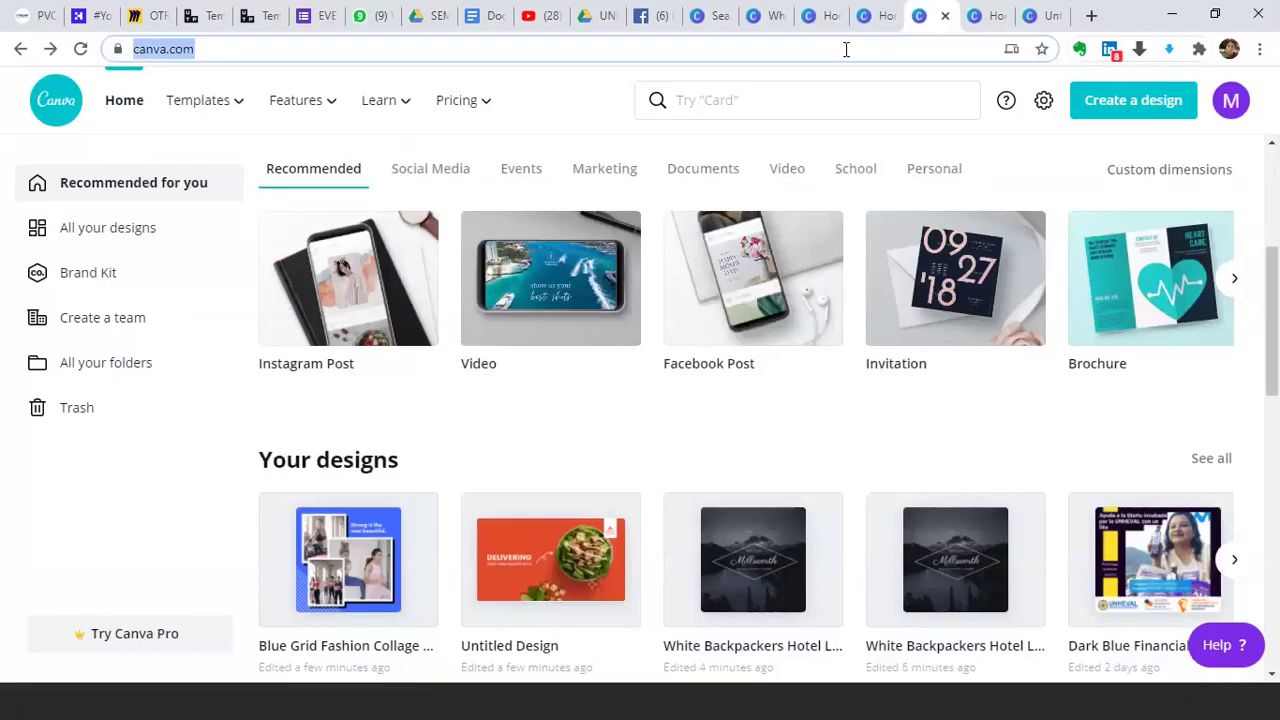
pyautogui.write('lelular png')
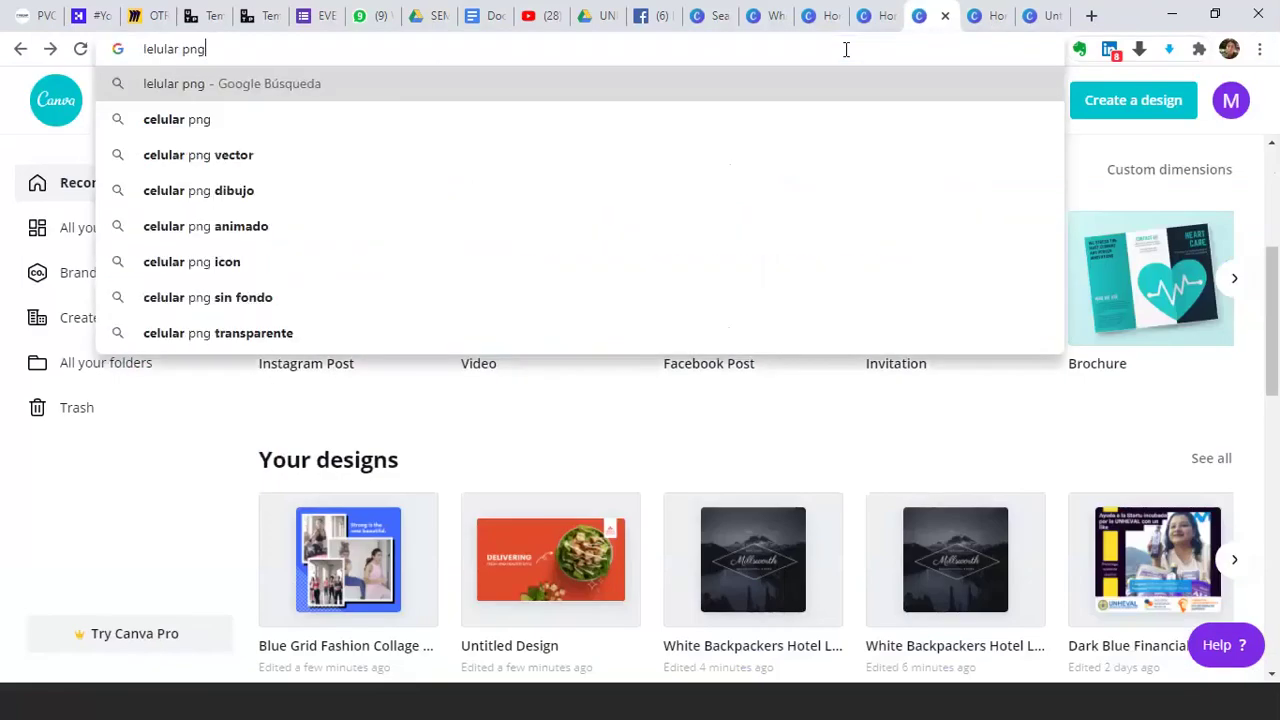
pyautogui.press('Return')
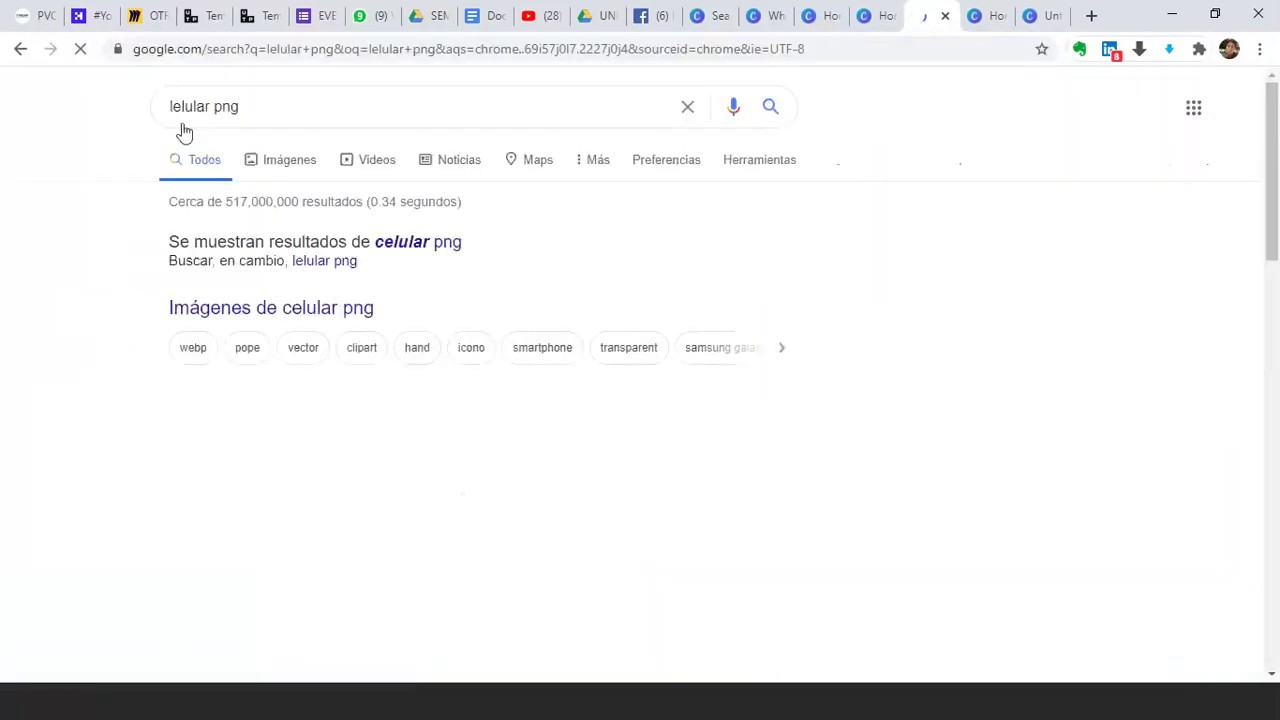
pyautogui.click(420, 245)
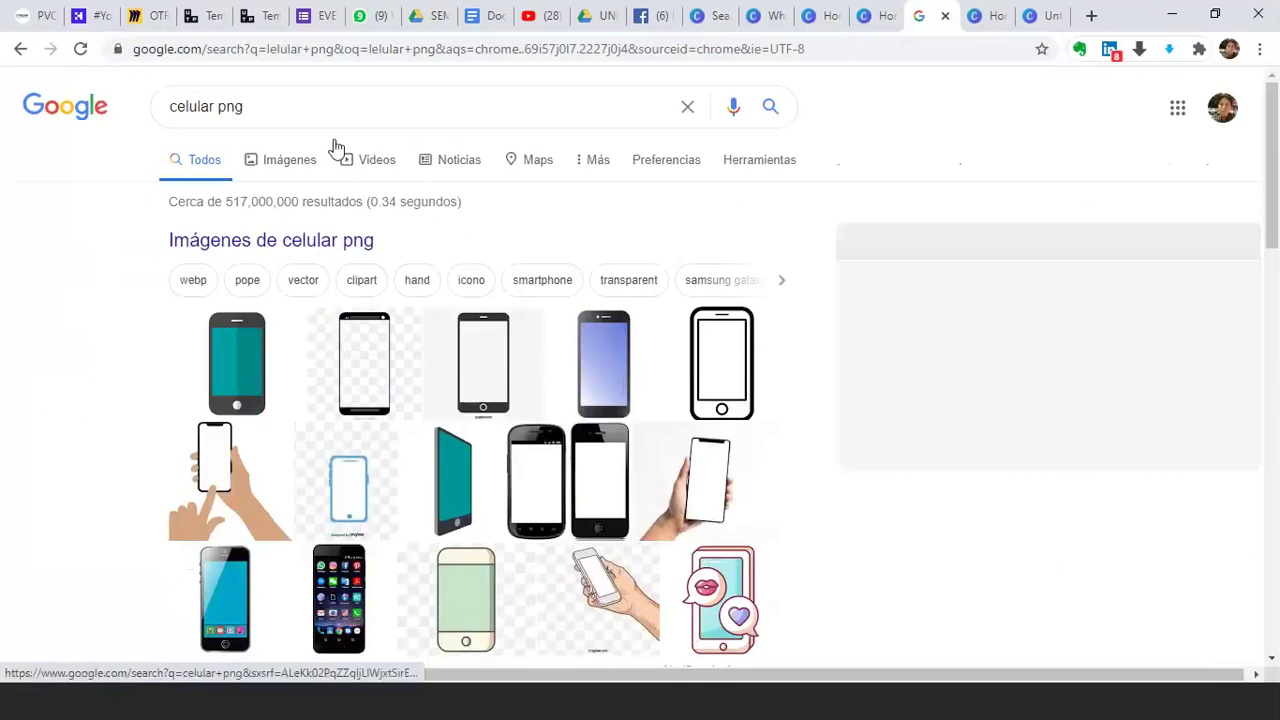
# Preview the black iPhone image in the image results and choose to save it.
pyautogui.click(291, 166)
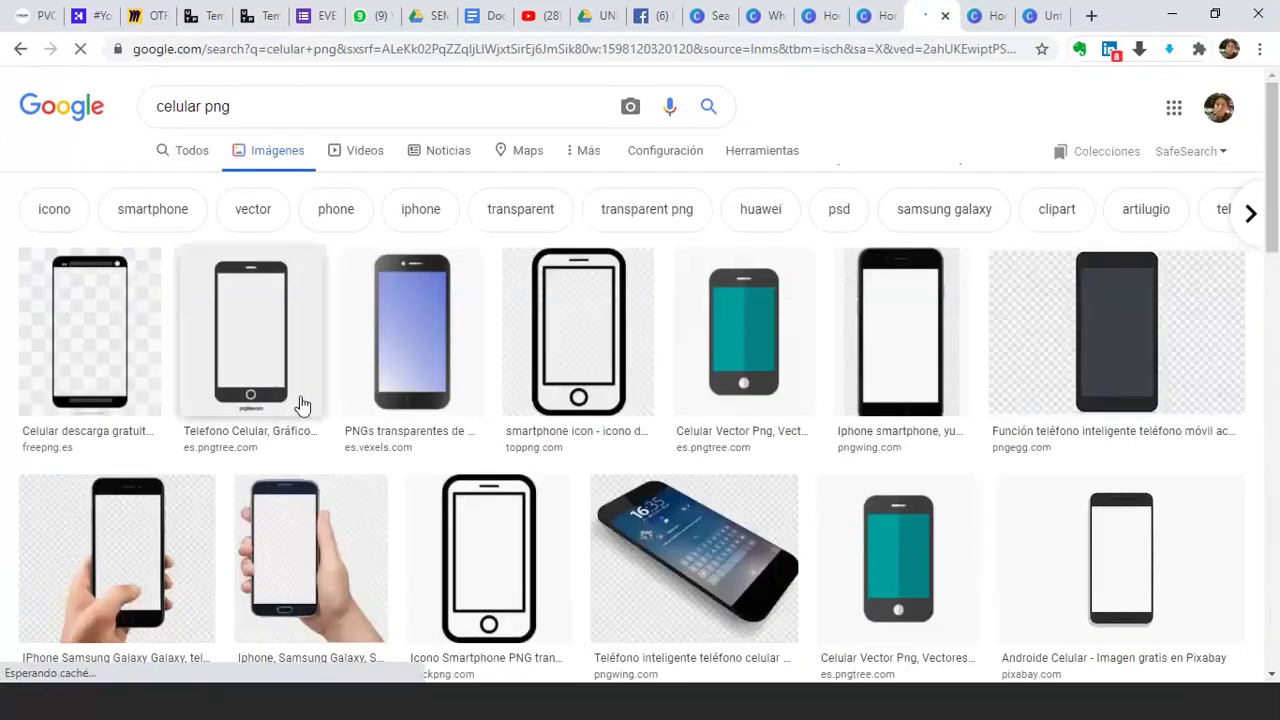
pyautogui.click(930, 328)
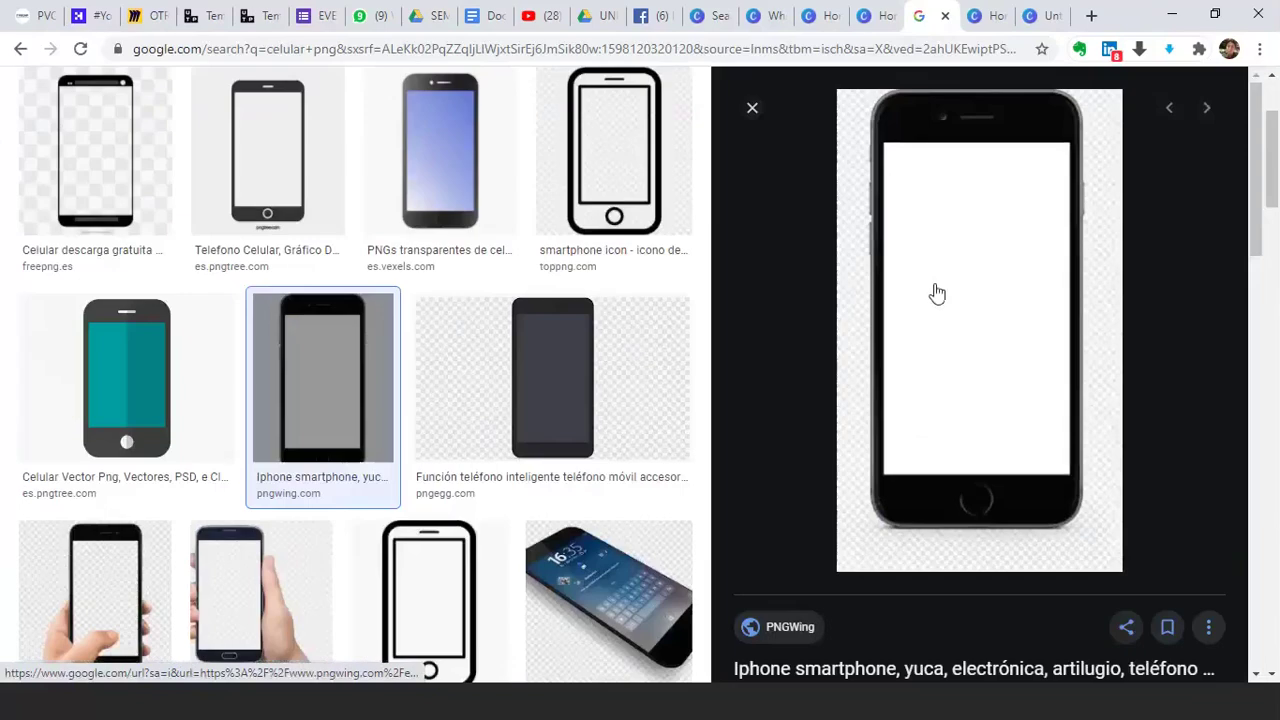
pyautogui.rightClick(934, 290)
pyautogui.click(924, 486)
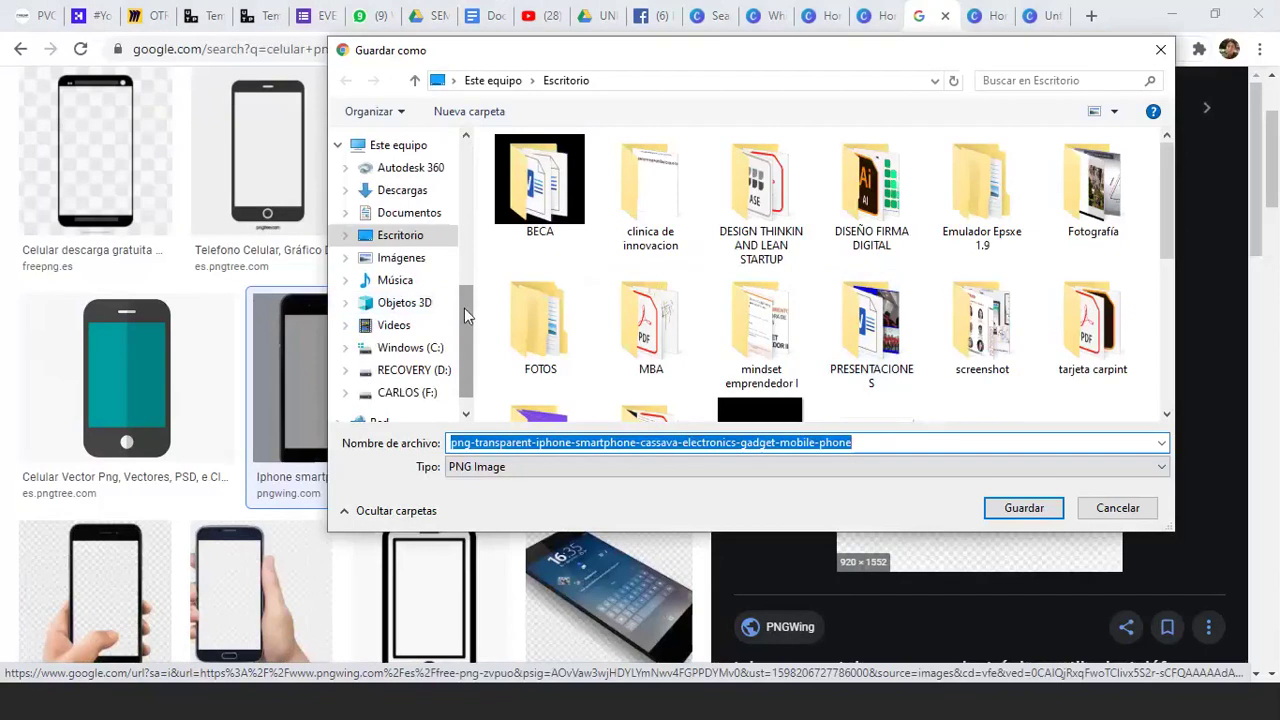
# Save the iPhone image to the Desktop as celular.png and return to Canva.
pyautogui.scroll(5, 443, 180)
pyautogui.scroll(-10, 443, 250)
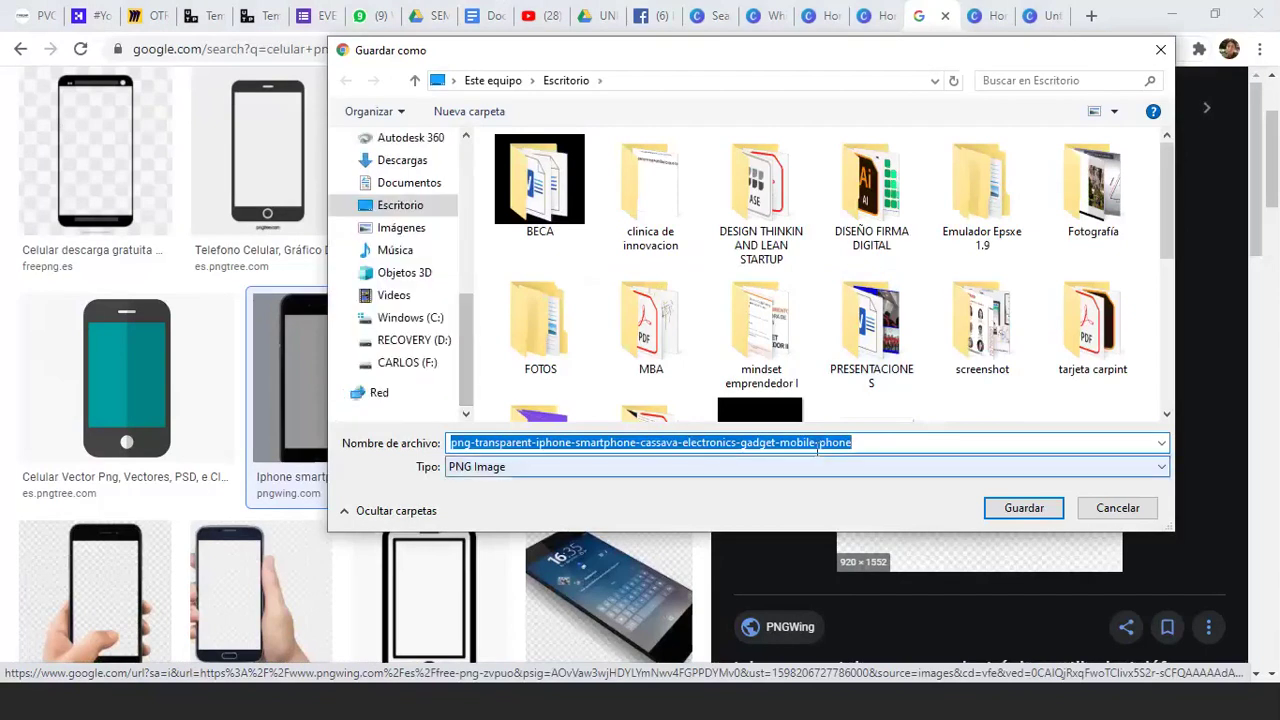
pyautogui.write('celular')
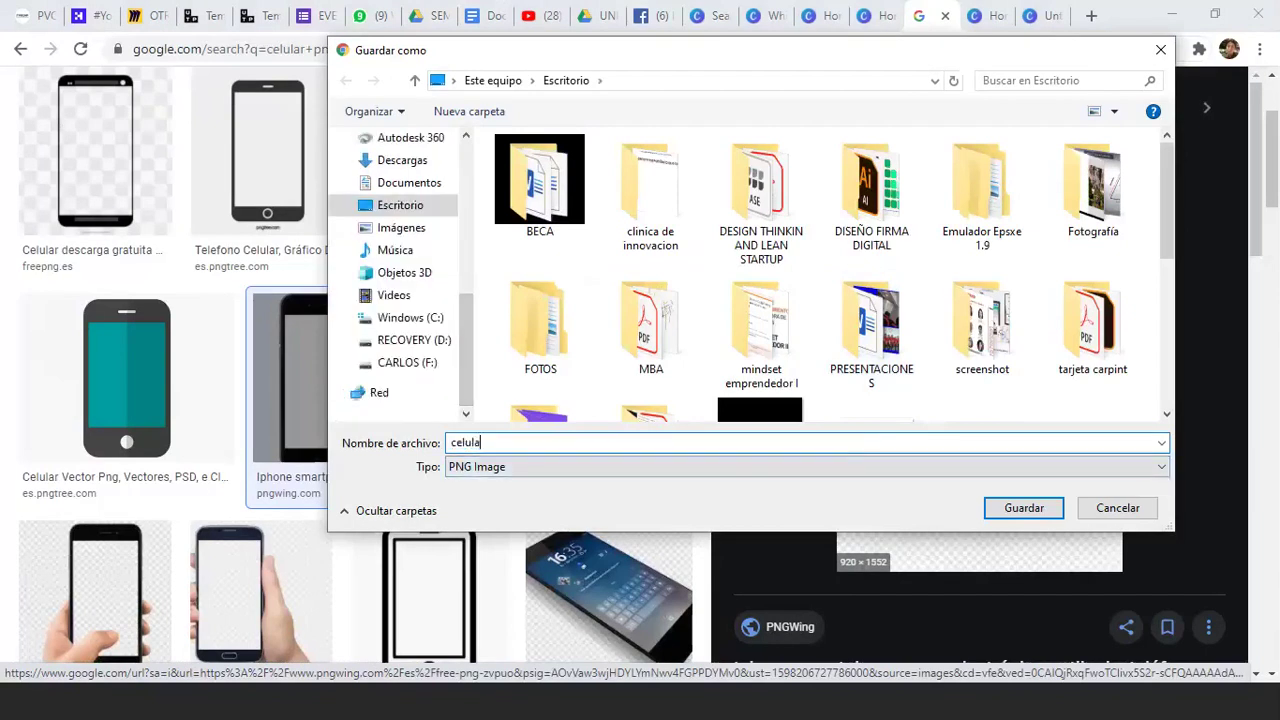
pyautogui.click(1010, 508)
pyautogui.click(1018, 508)
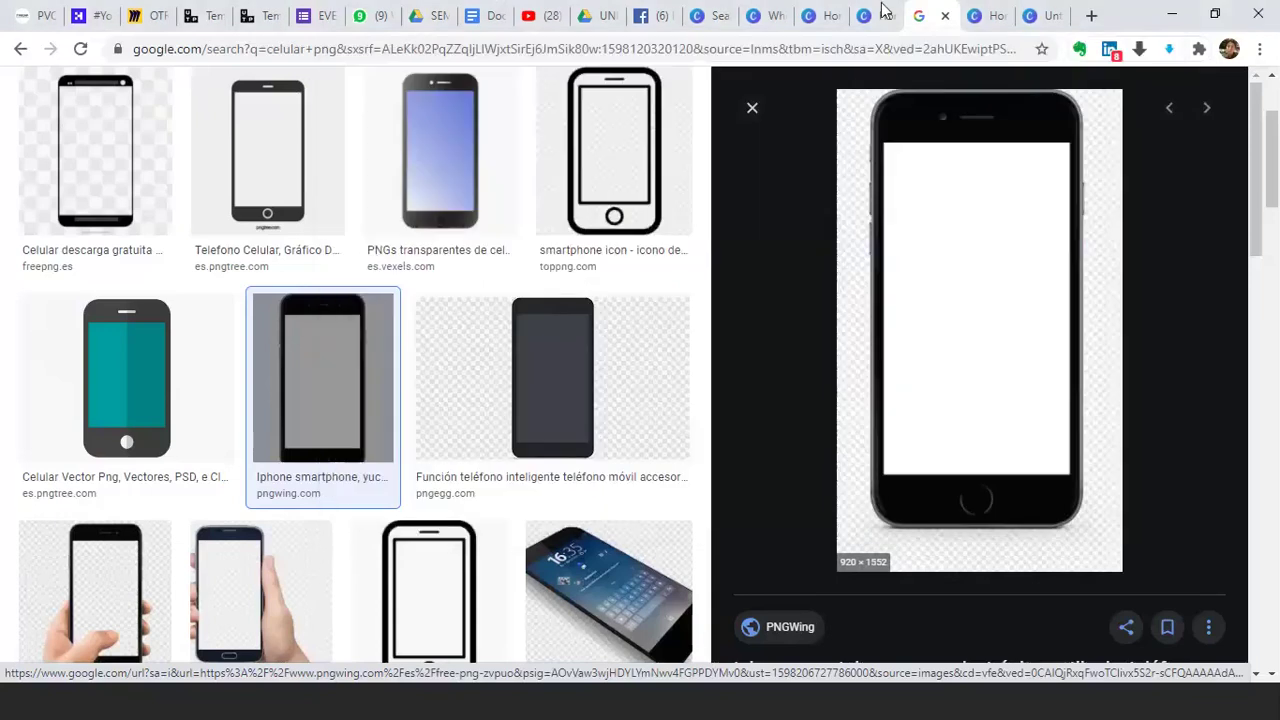
pyautogui.click(972, 16)
# Upload celular.png from the Desktop (Escritorio) folder into Canva's uploads.
pyautogui.click(1040, 16)
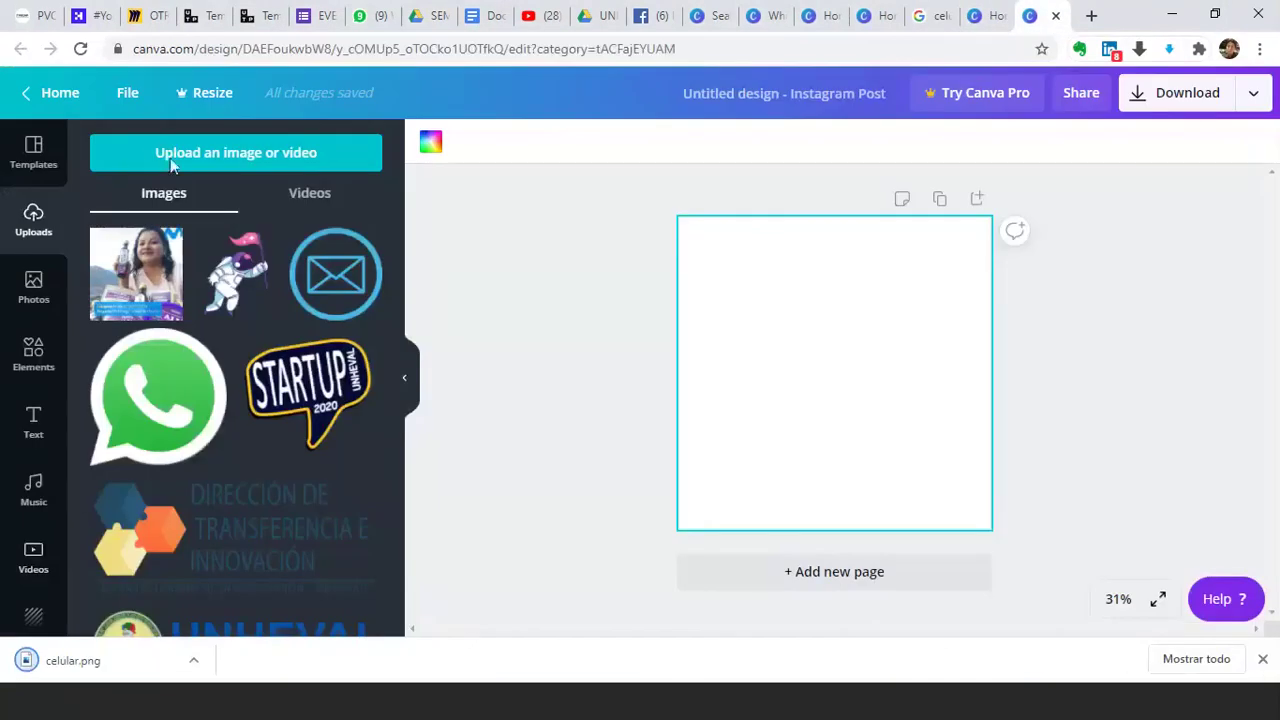
pyautogui.click(170, 156)
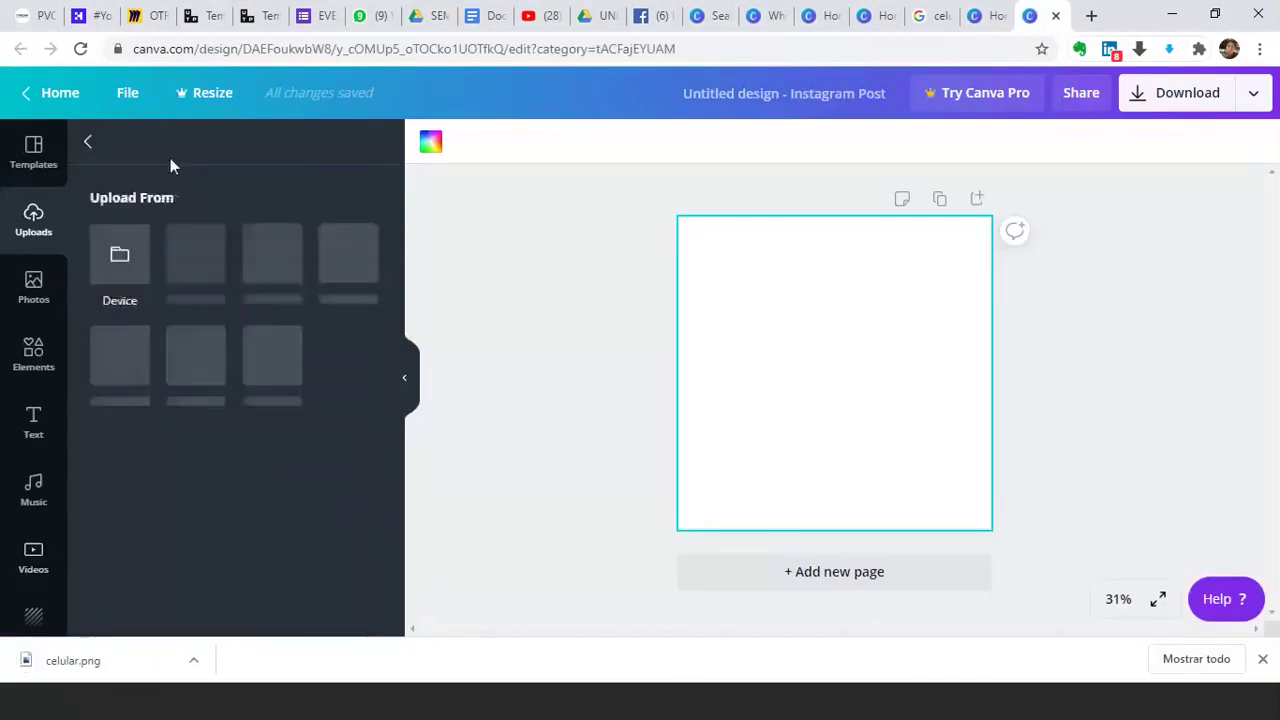
pyautogui.click(118, 253)
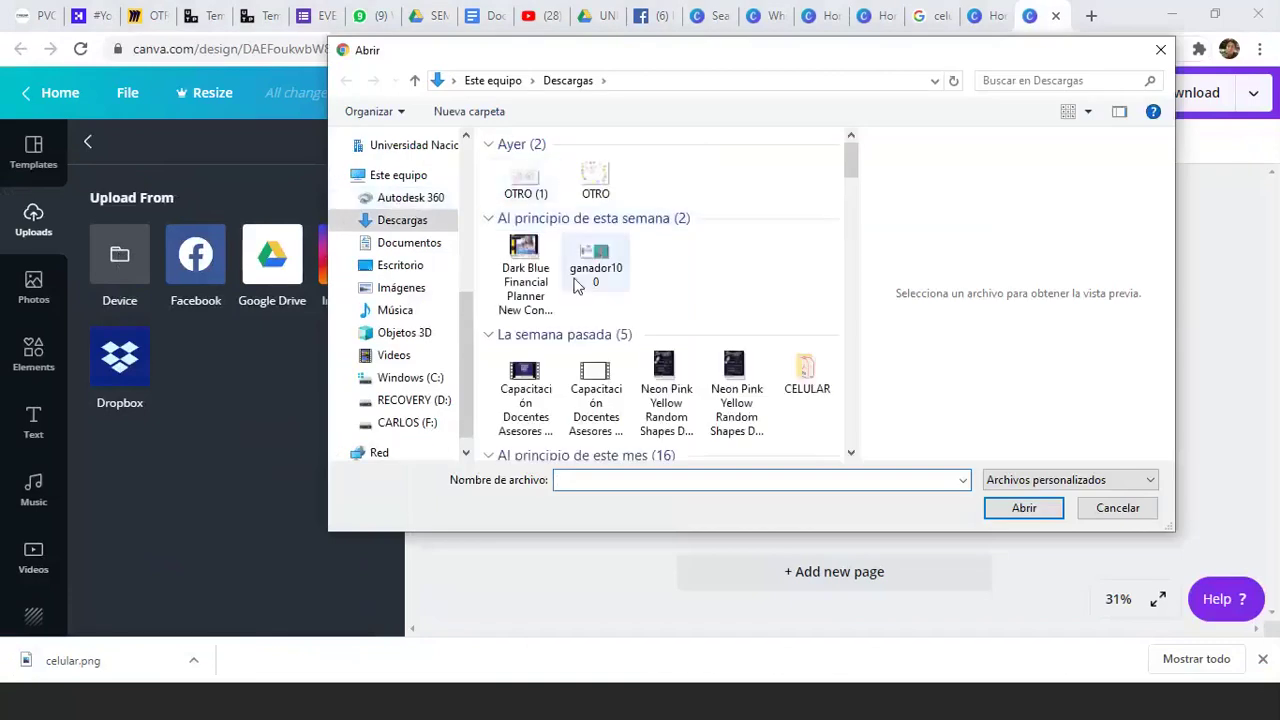
pyautogui.click(388, 268)
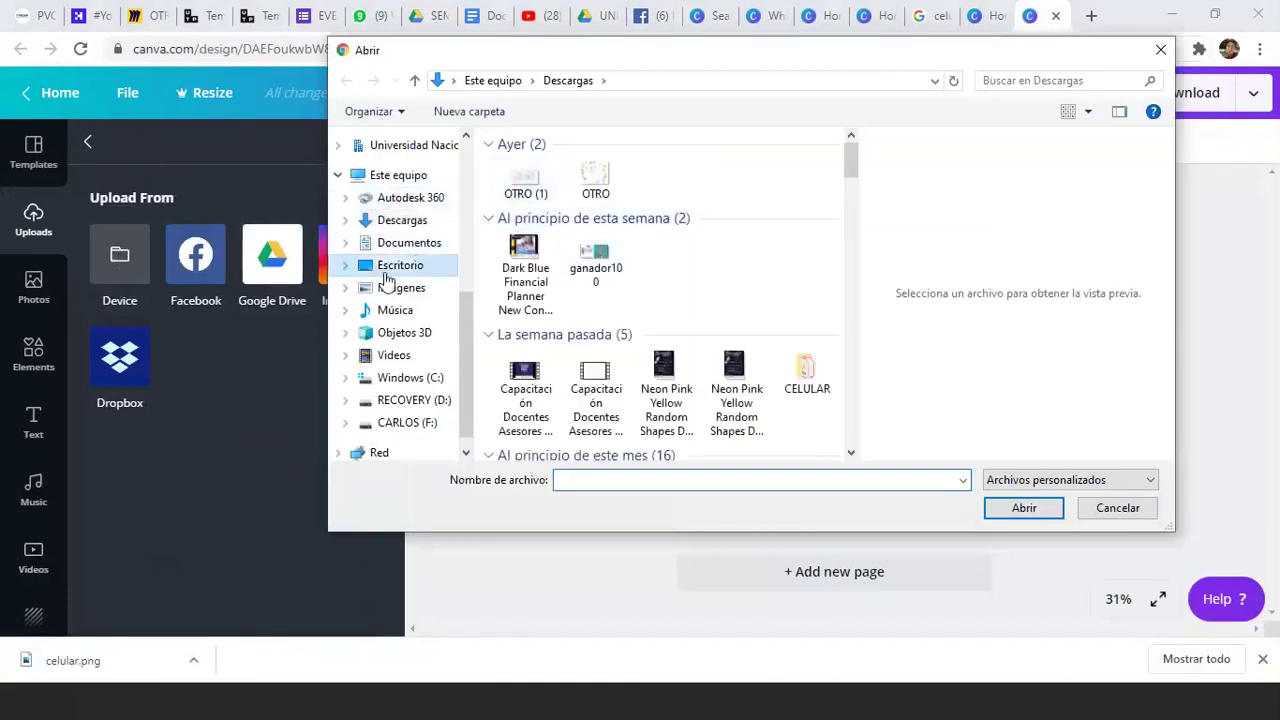
pyautogui.click(665, 312)
pyautogui.scroll(-3, 665, 312)
pyautogui.click(774, 180)
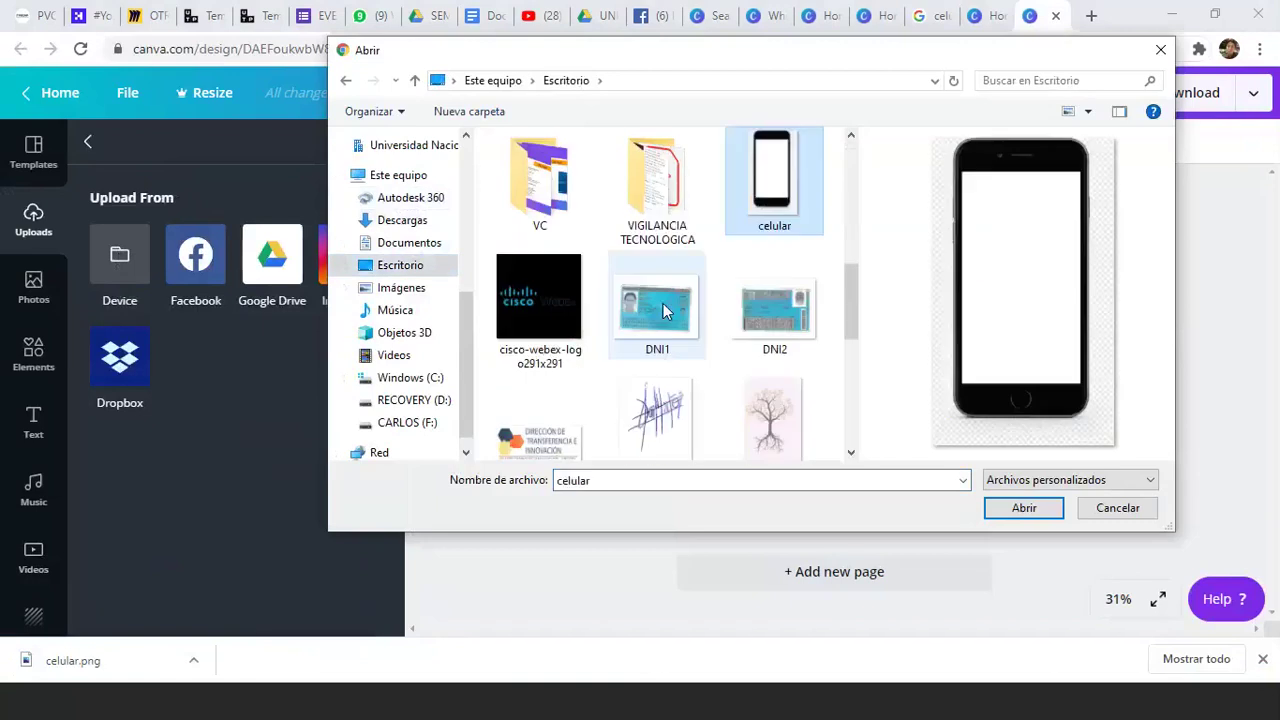
pyautogui.click(1020, 510)
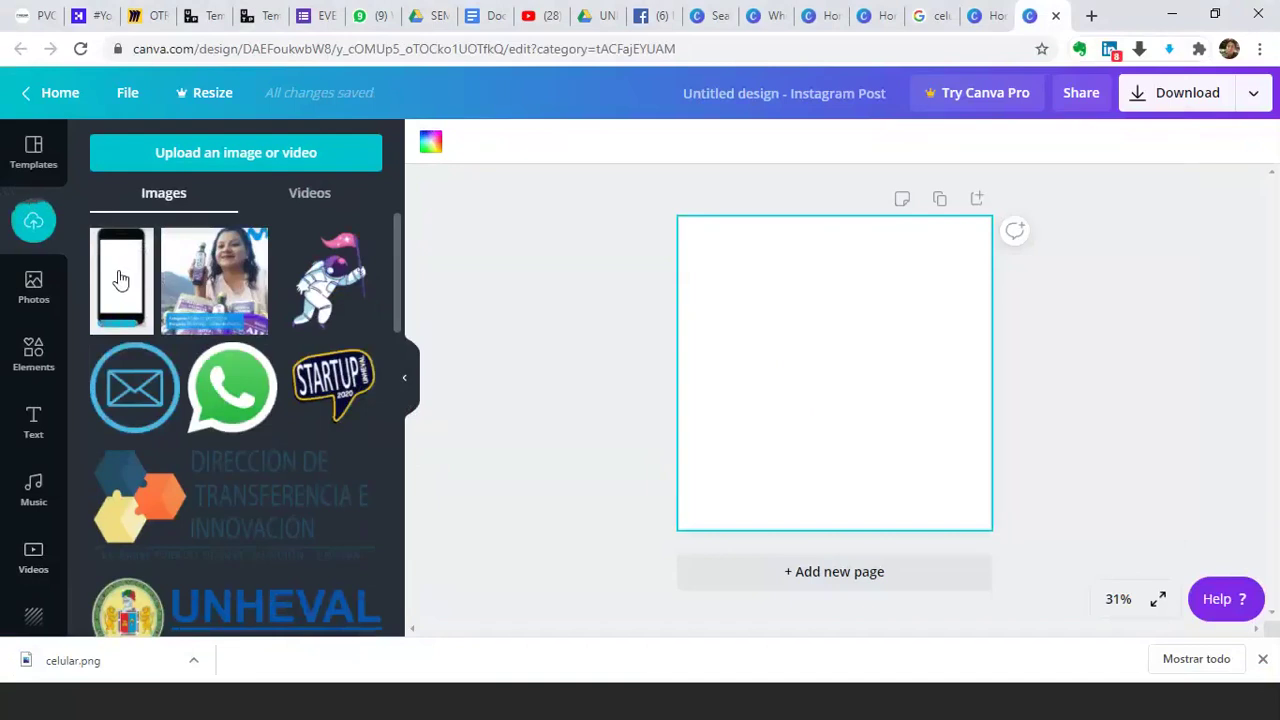
# Place the celular phone image on the page, enlarged to nearly full height and centred.
pyautogui.moveTo(120, 278); pyautogui.dragTo(758, 323)
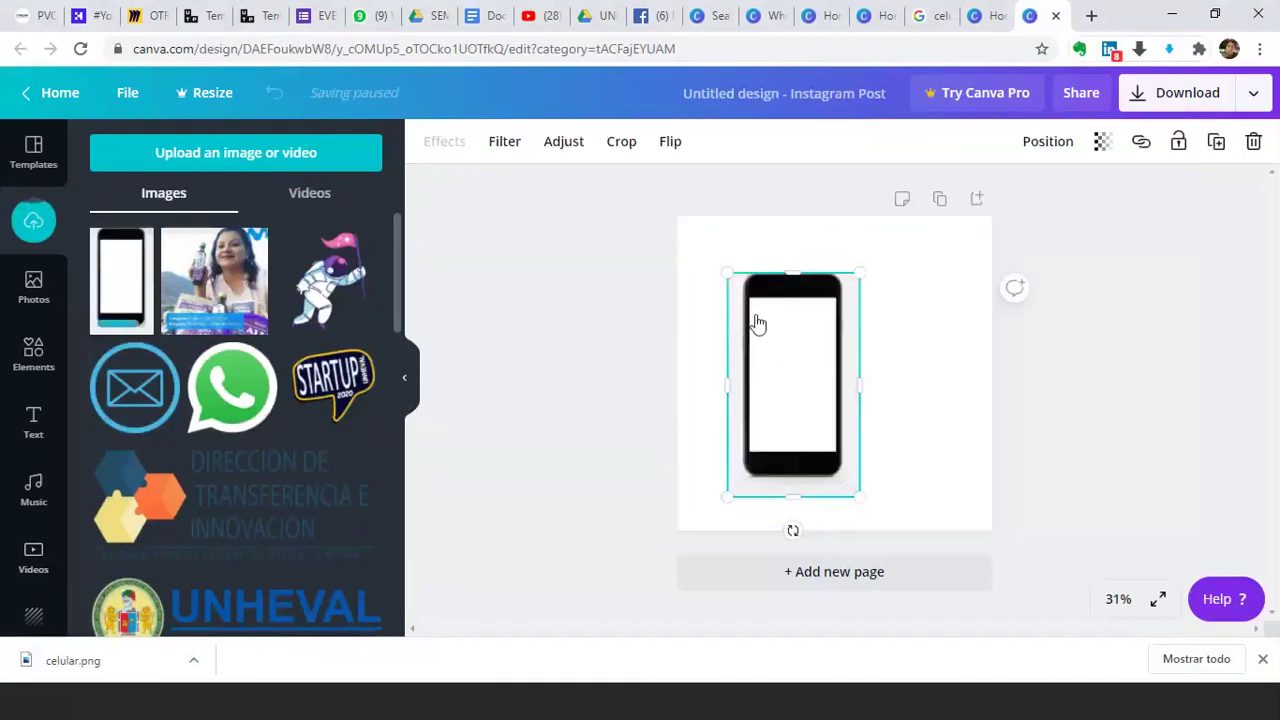
pyautogui.moveTo(728, 272); pyautogui.dragTo(662, 213)
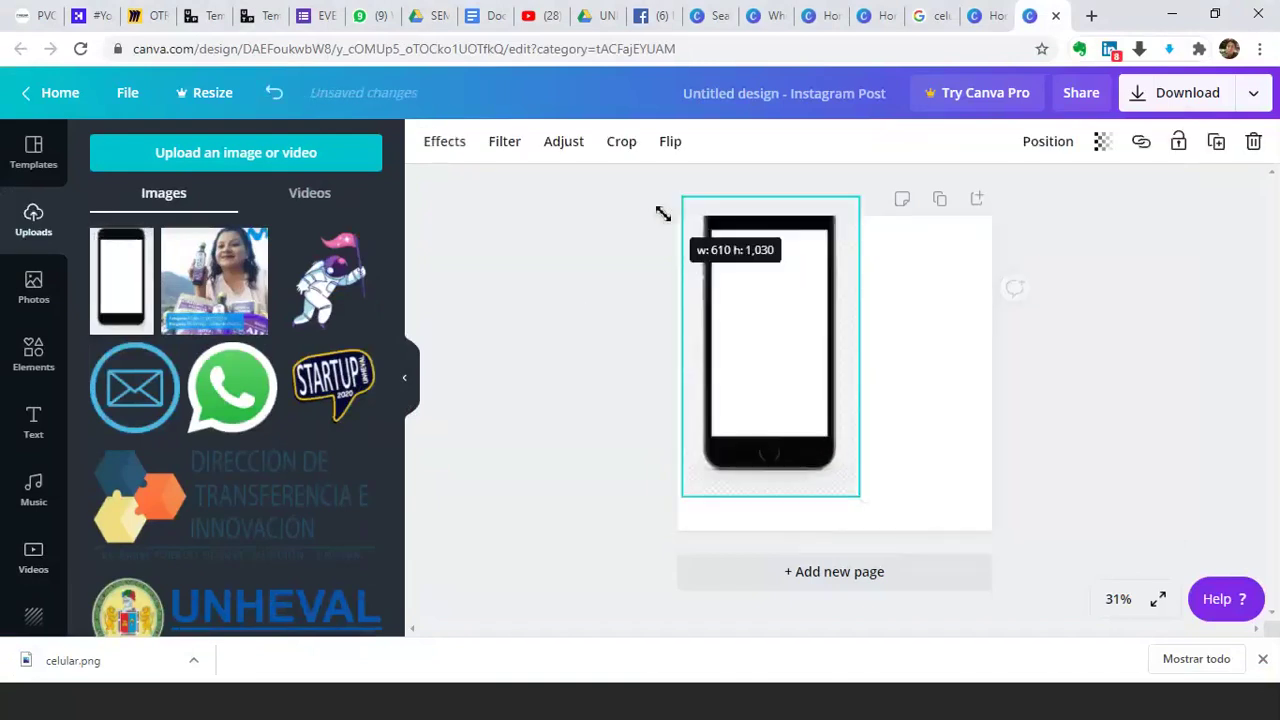
pyautogui.moveTo(776, 351); pyautogui.dragTo(820, 402)
pyautogui.moveTo(722, 244); pyautogui.dragTo(703, 206)
pyautogui.moveTo(749, 280); pyautogui.dragTo(754, 291)
pyautogui.click(1040, 446)
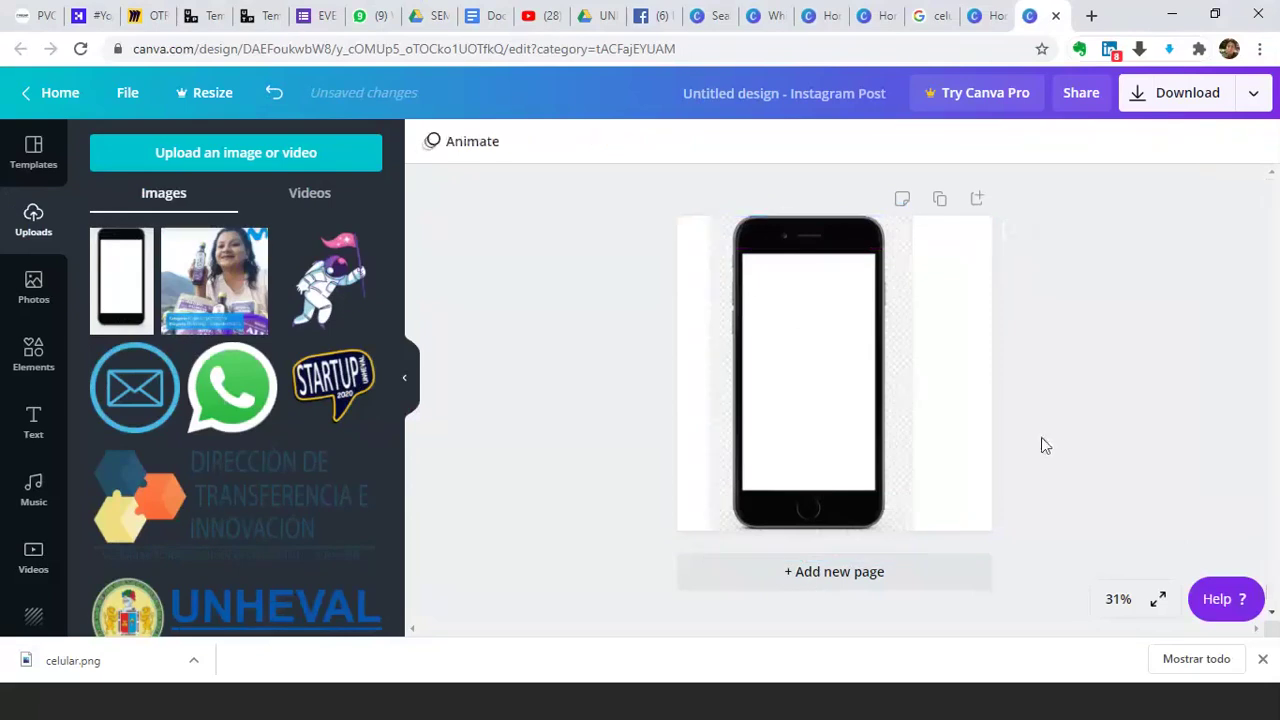
pyautogui.click(33, 272)
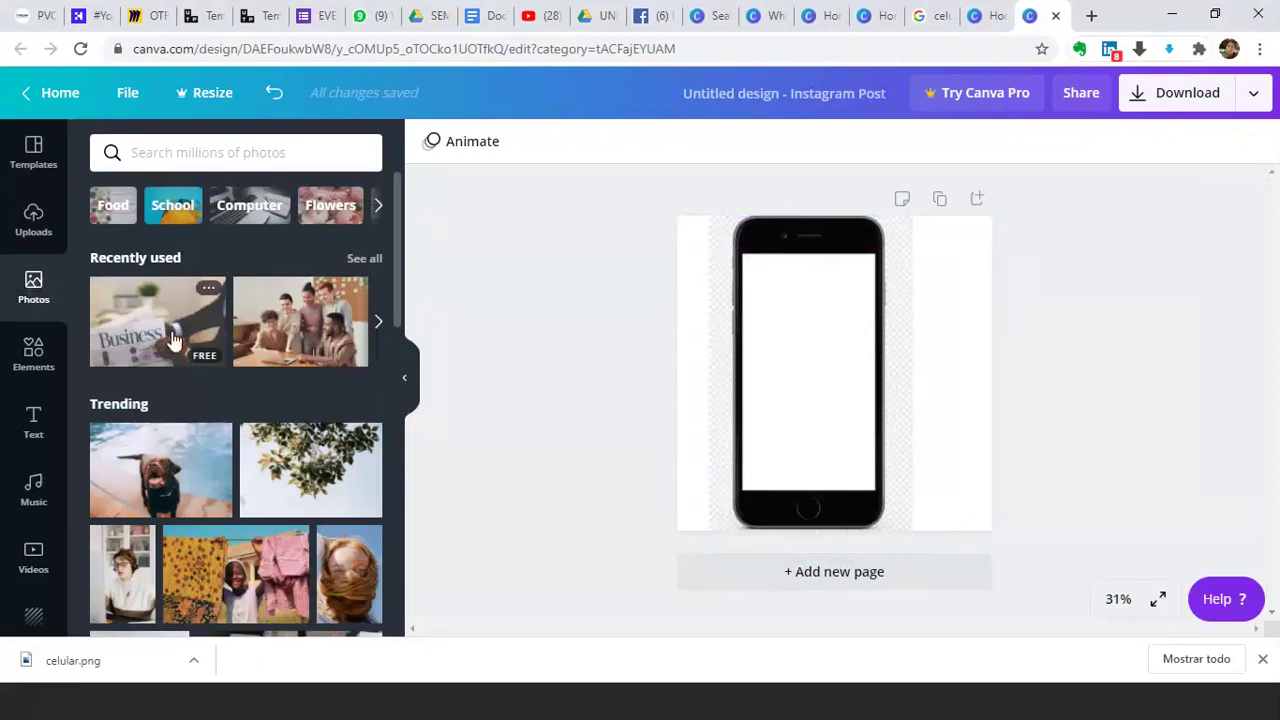
# Try dropping the Business team photo into the phone screen, then pull it back out.
pyautogui.moveTo(173, 343); pyautogui.dragTo(671, 389)
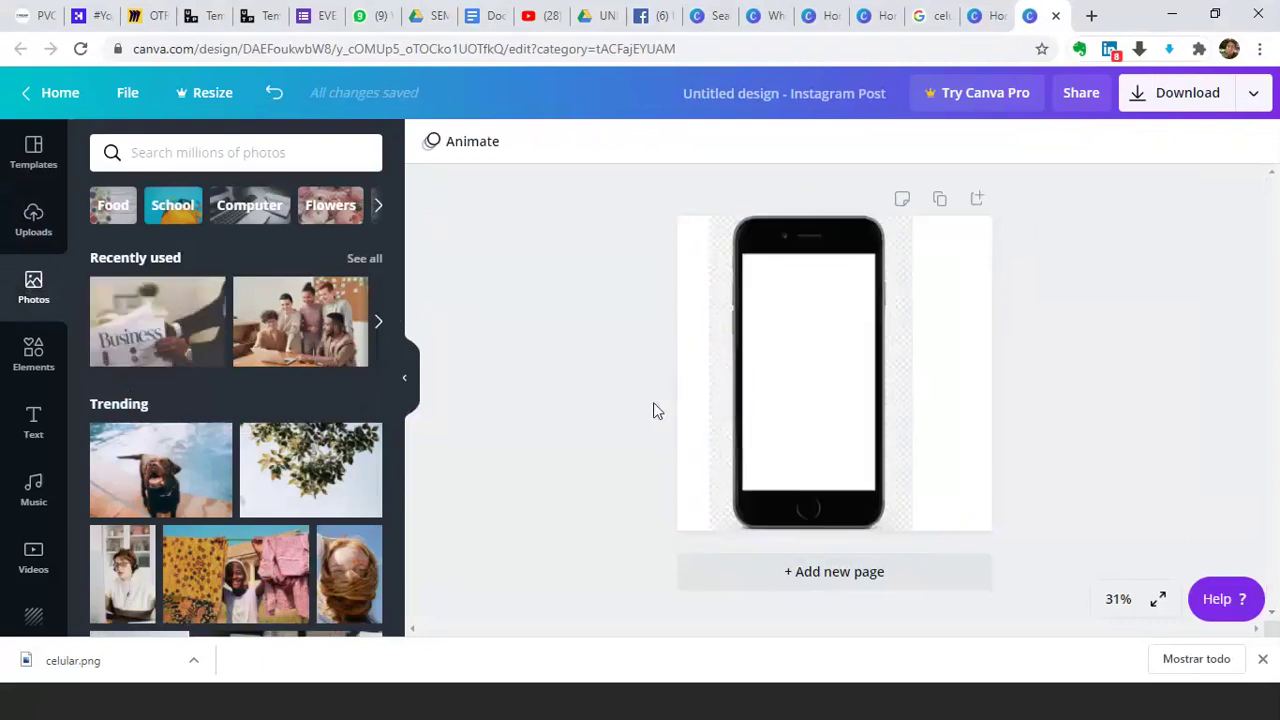
pyautogui.moveTo(250, 347); pyautogui.dragTo(922, 543)
pyautogui.click(837, 448)
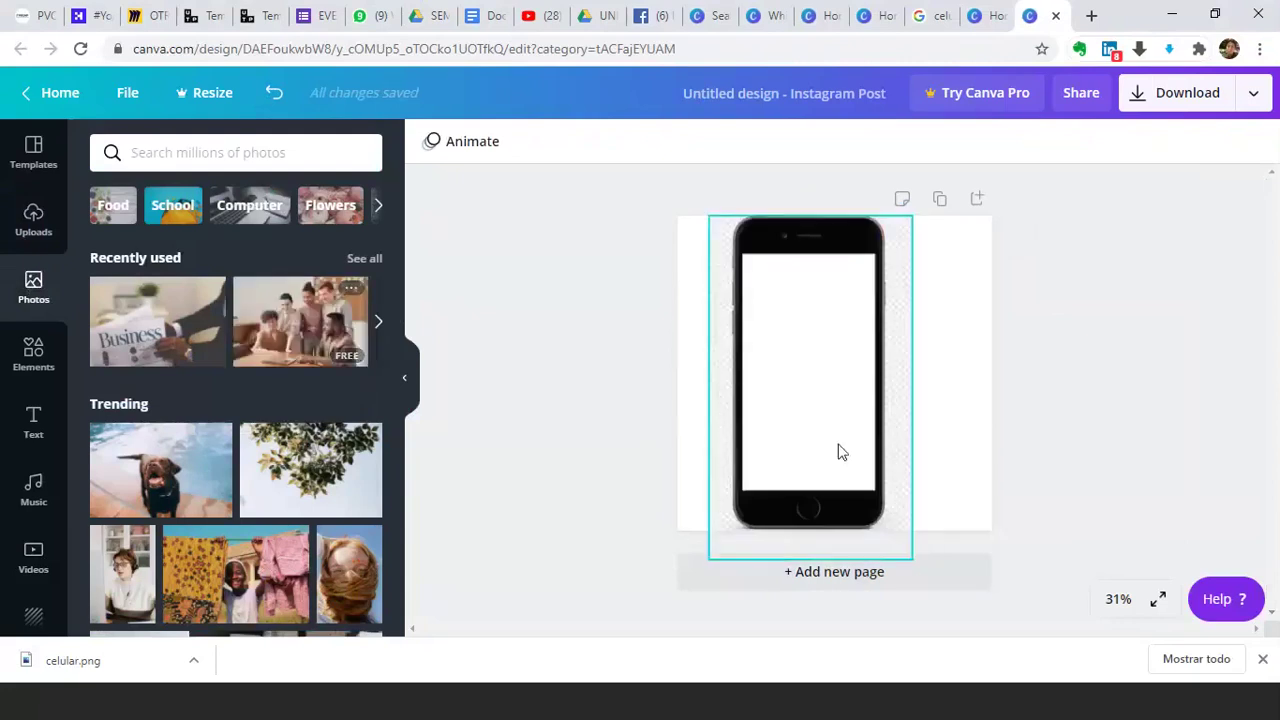
pyautogui.moveTo(970, 434); pyautogui.dragTo(1046, 426)
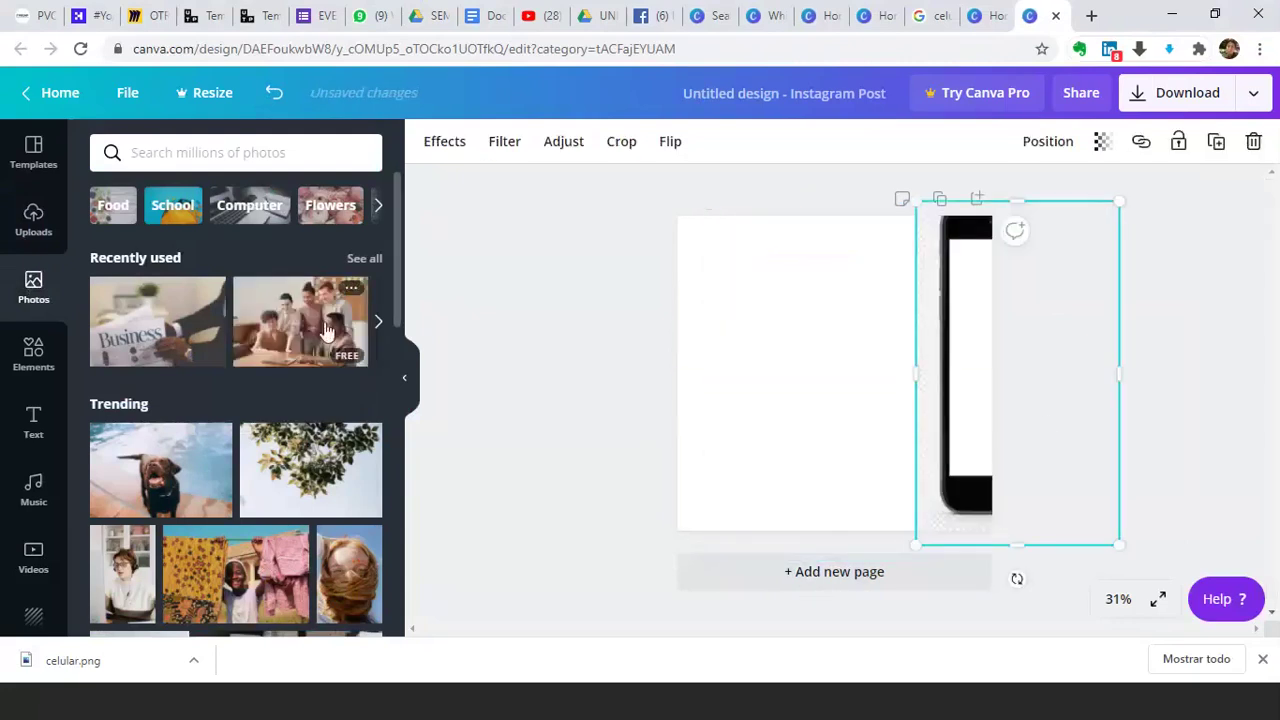
# Add the team photo, shrink it across the phone screen, and zoom to 100%.
pyautogui.moveTo(300, 322); pyautogui.dragTo(741, 352)
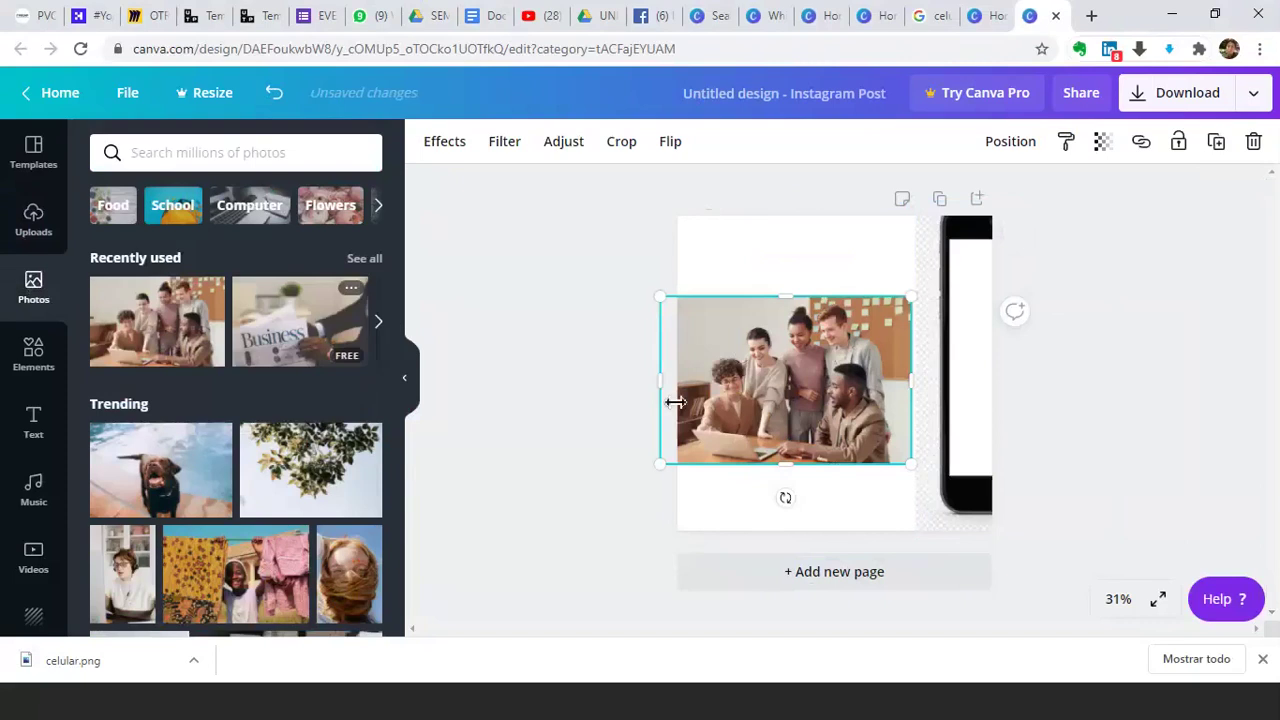
pyautogui.moveTo(660, 472); pyautogui.dragTo(752, 410)
pyautogui.moveTo(951, 409); pyautogui.dragTo(762, 412)
pyautogui.moveTo(827, 375)
pyautogui.mouseDown()
pyautogui.moveTo(840, 342)
pyautogui.moveTo(839, 359)
pyautogui.mouseUp()
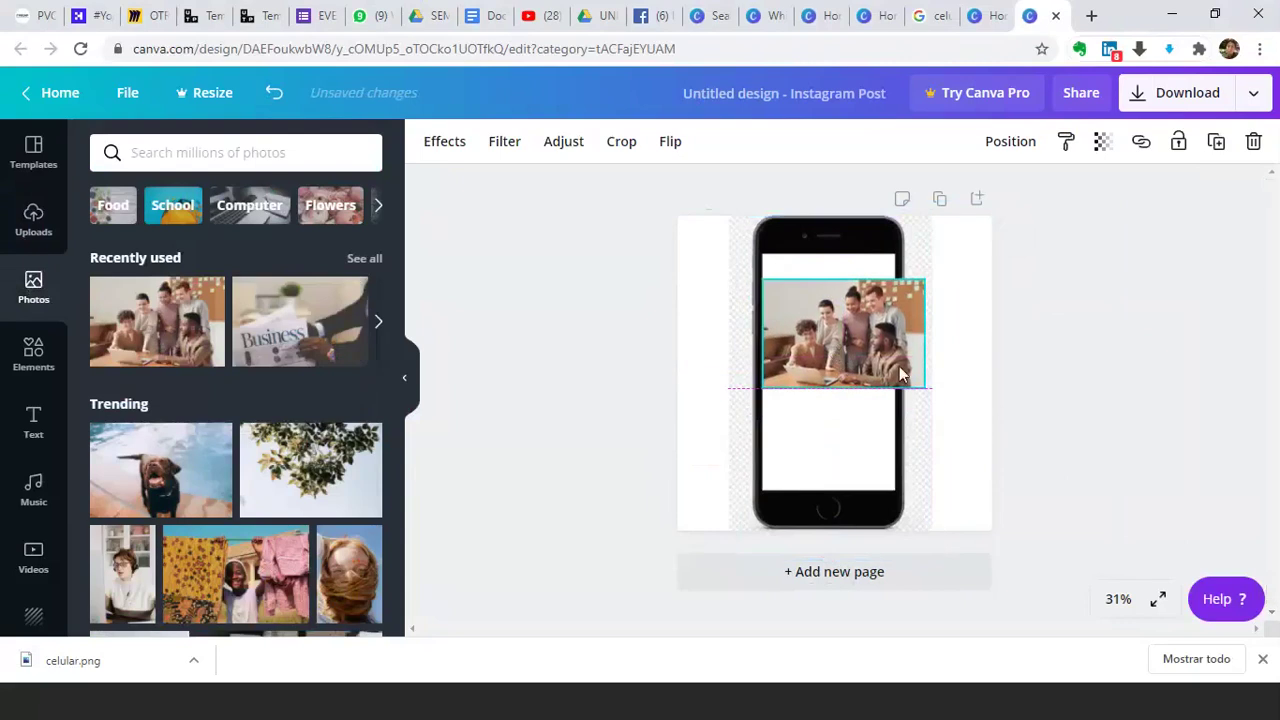
pyautogui.moveTo(922, 389); pyautogui.dragTo(895, 368)
pyautogui.click(1118, 597)
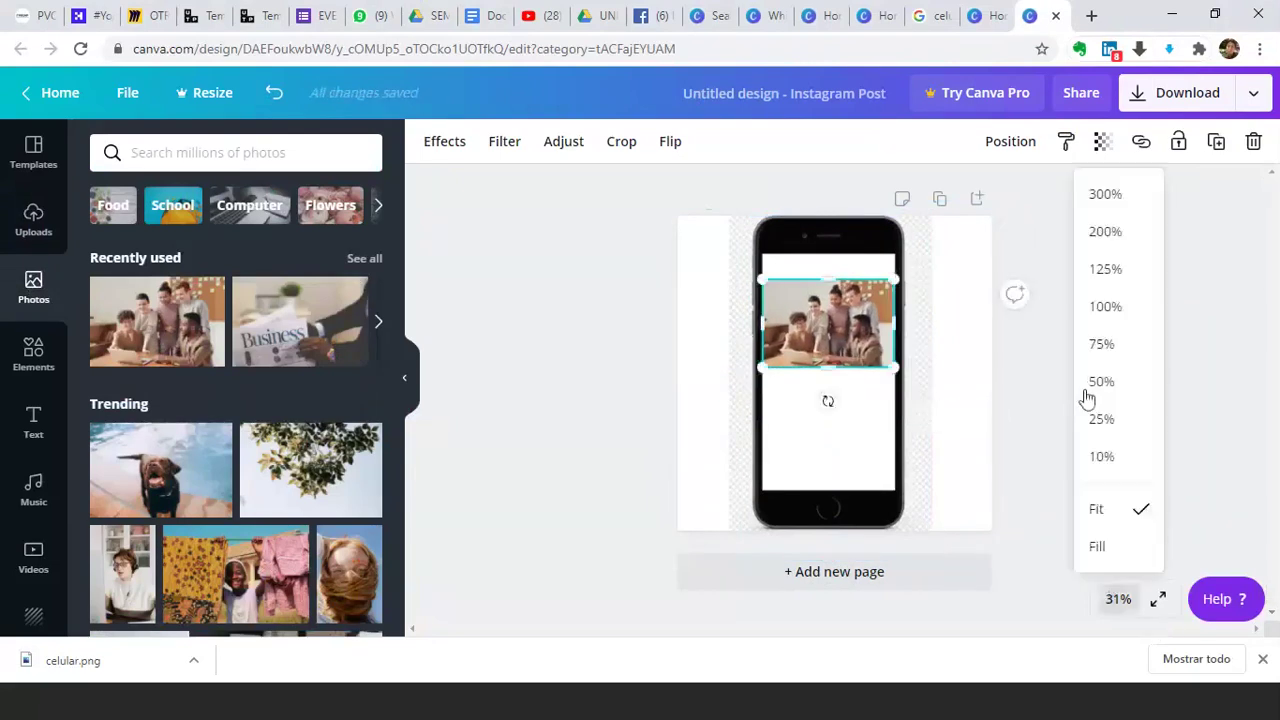
pyautogui.click(1099, 312)
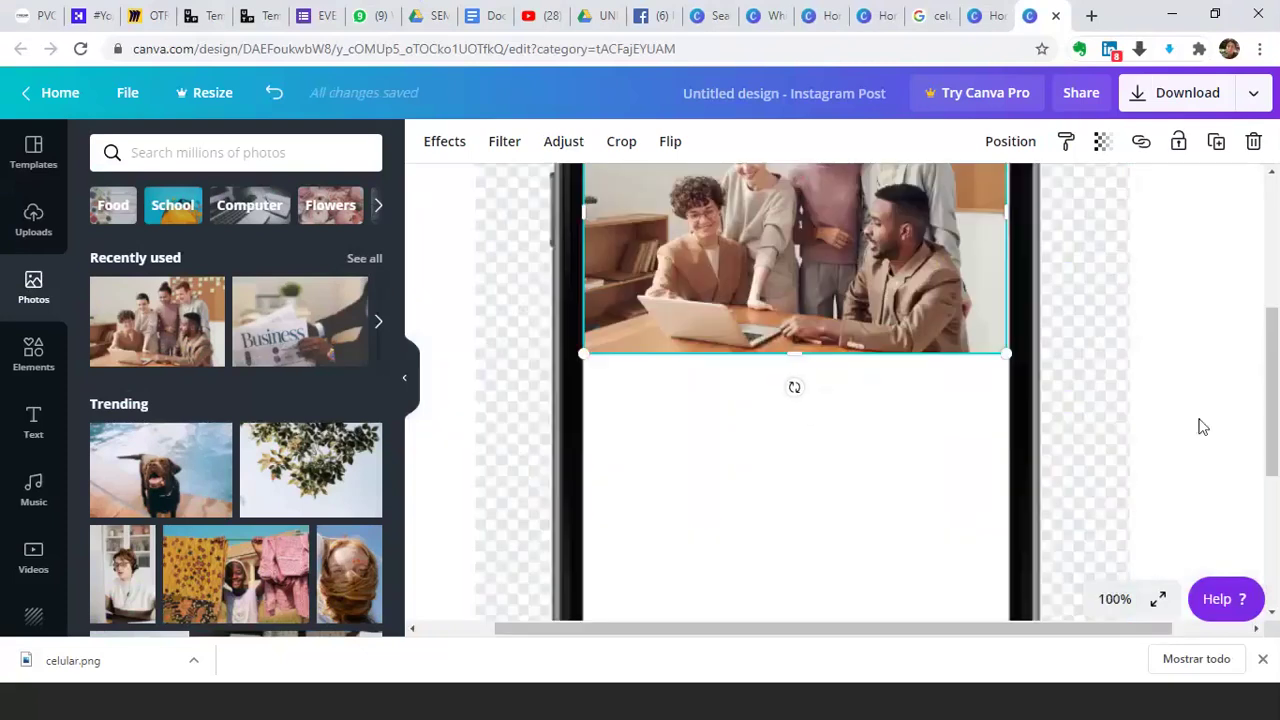
pyautogui.scroll(3, 1263, 410)
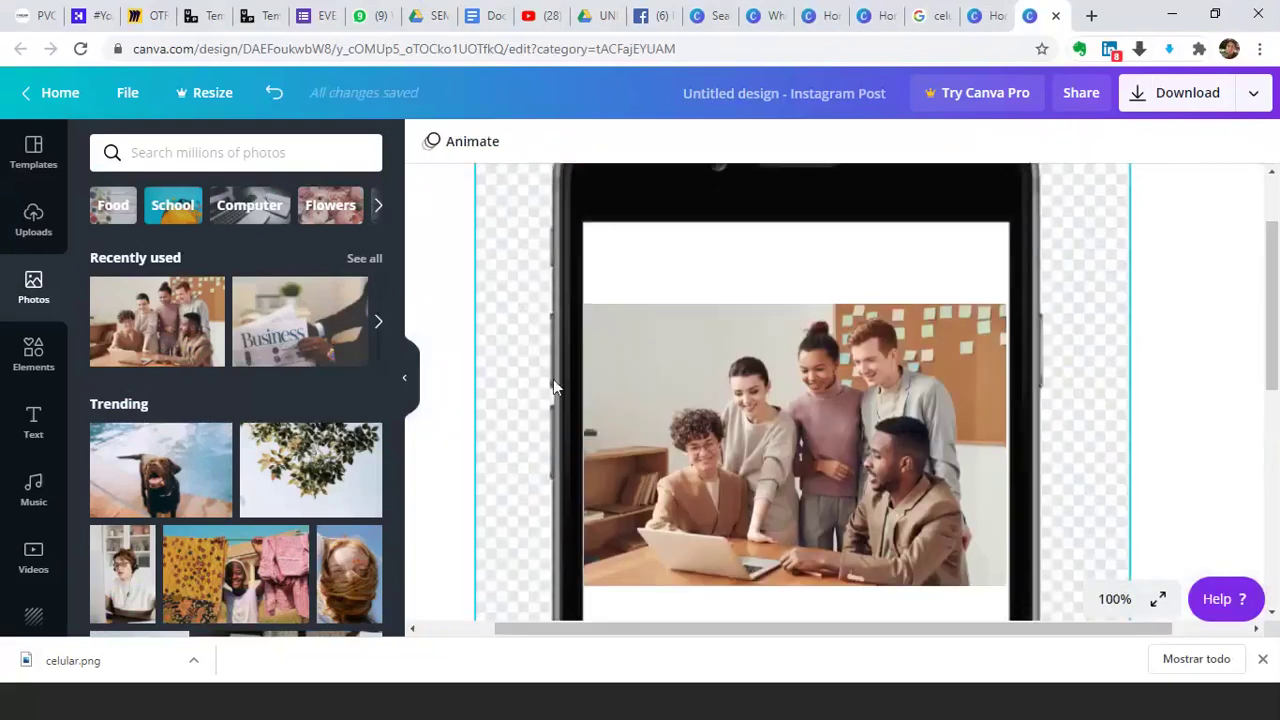
pyautogui.click(34, 350)
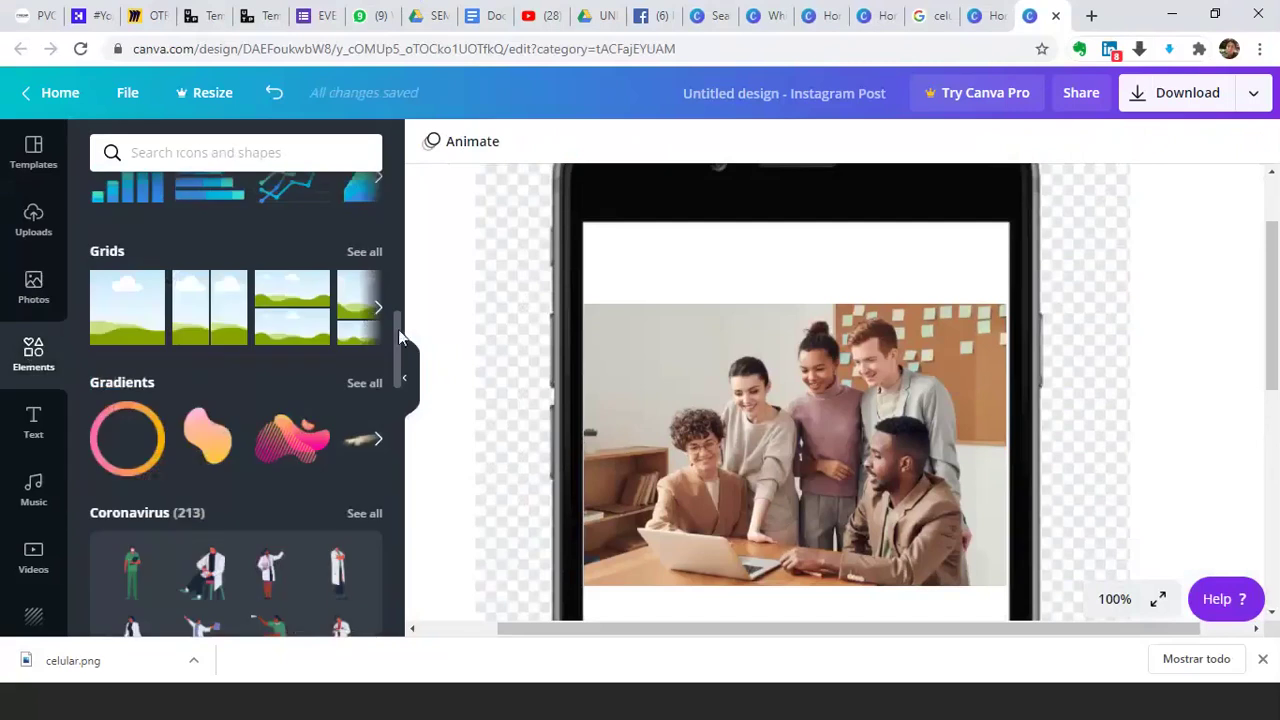
# Add the teal line-chart graphic from Elements' Charts over the team photo.
pyautogui.moveTo(398, 329); pyautogui.dragTo(403, 587)
pyautogui.scroll(10, 373, 378)
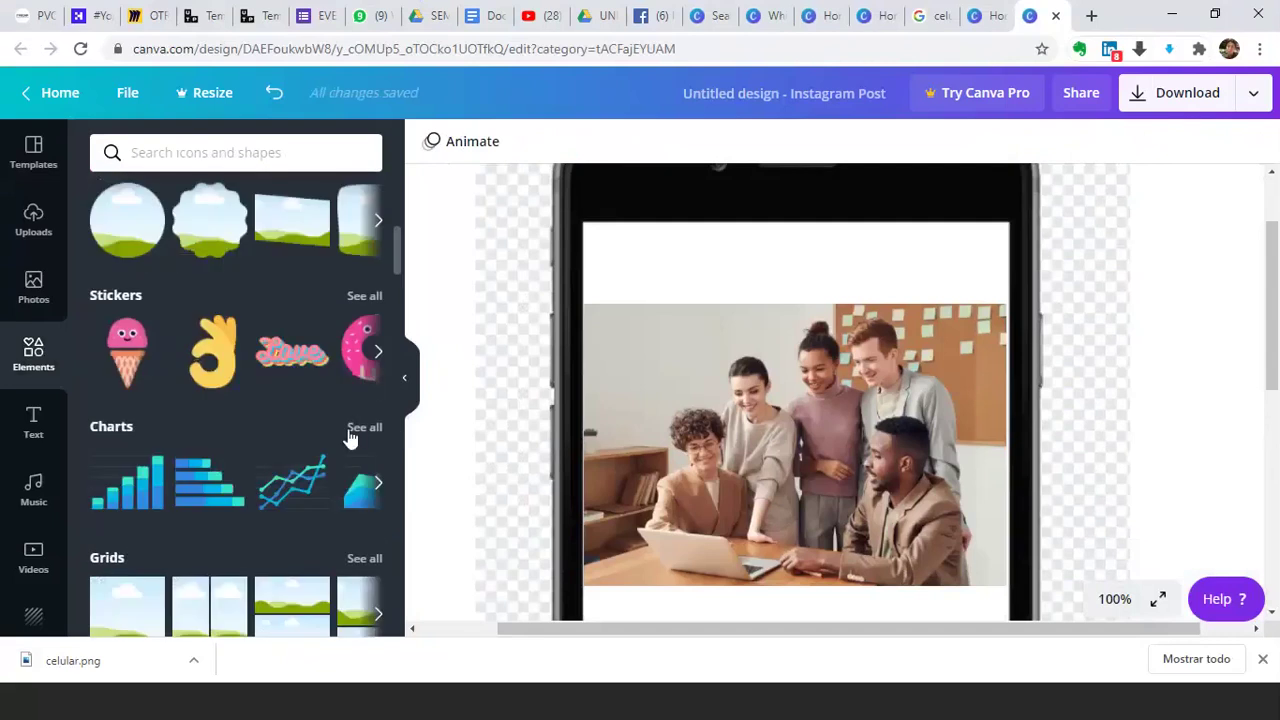
pyautogui.click(351, 427)
pyautogui.moveTo(394, 229); pyautogui.dragTo(432, 612)
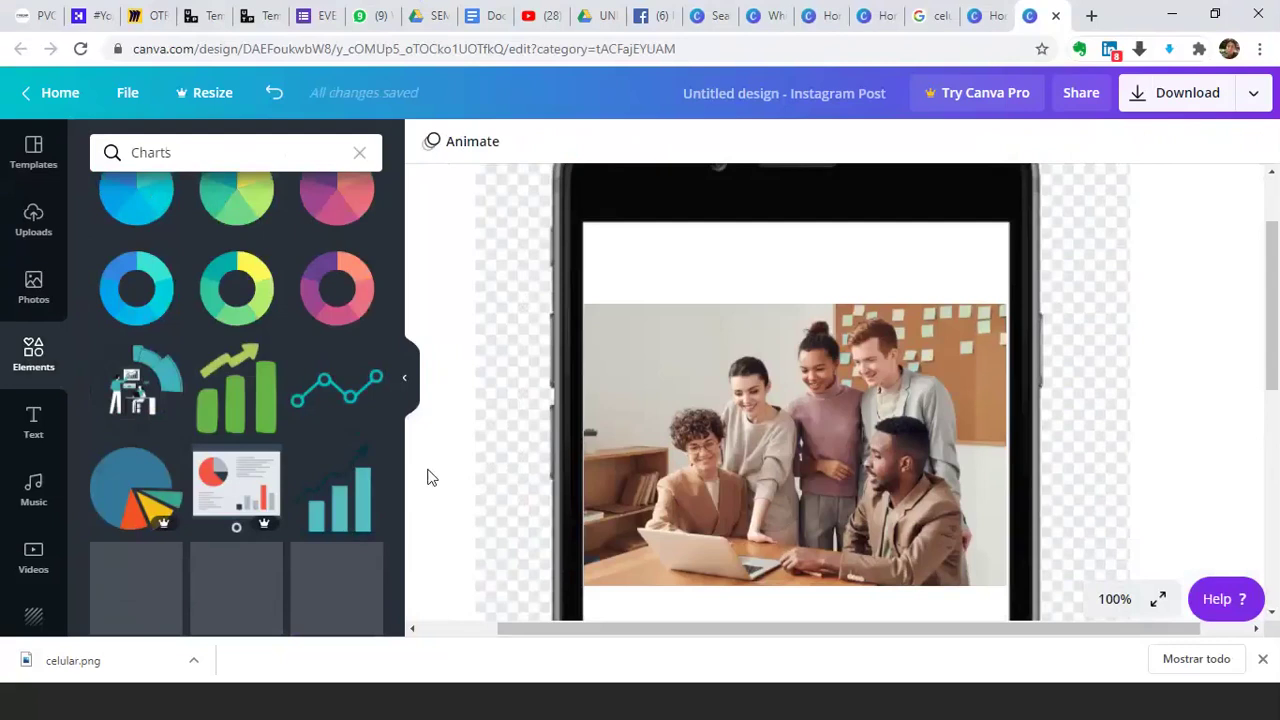
pyautogui.click(343, 407)
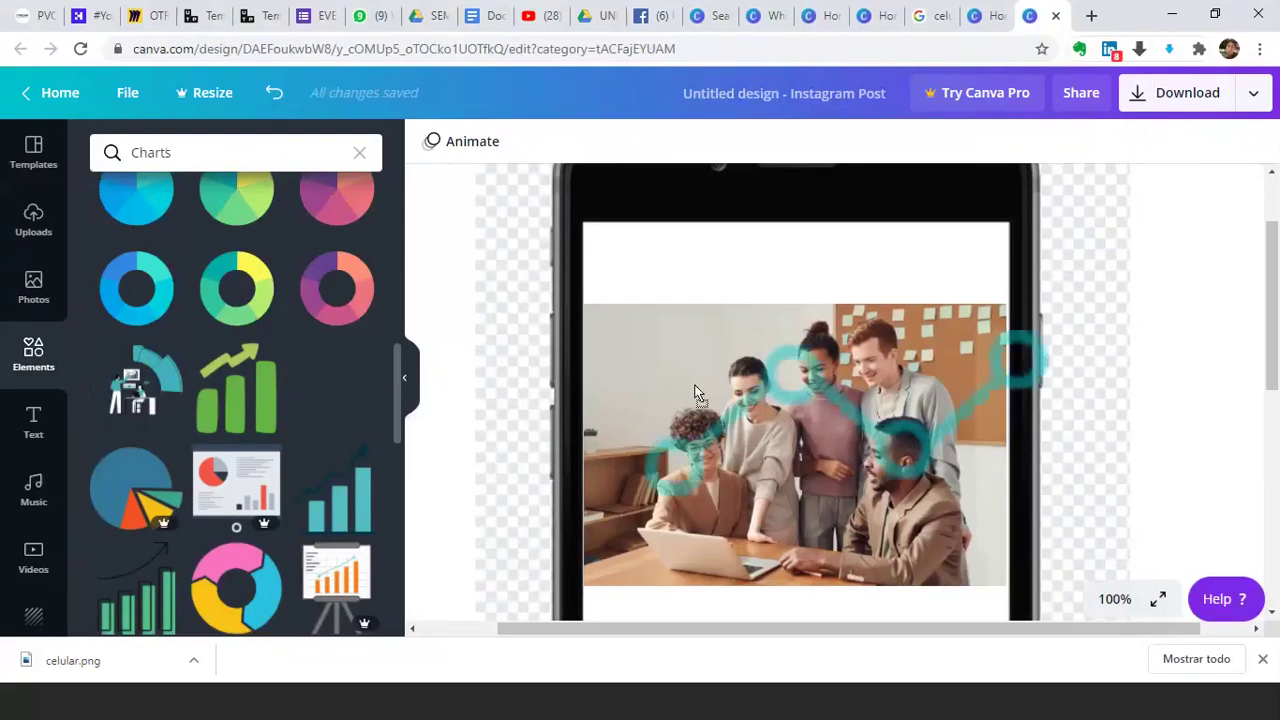
pyautogui.click(26, 372)
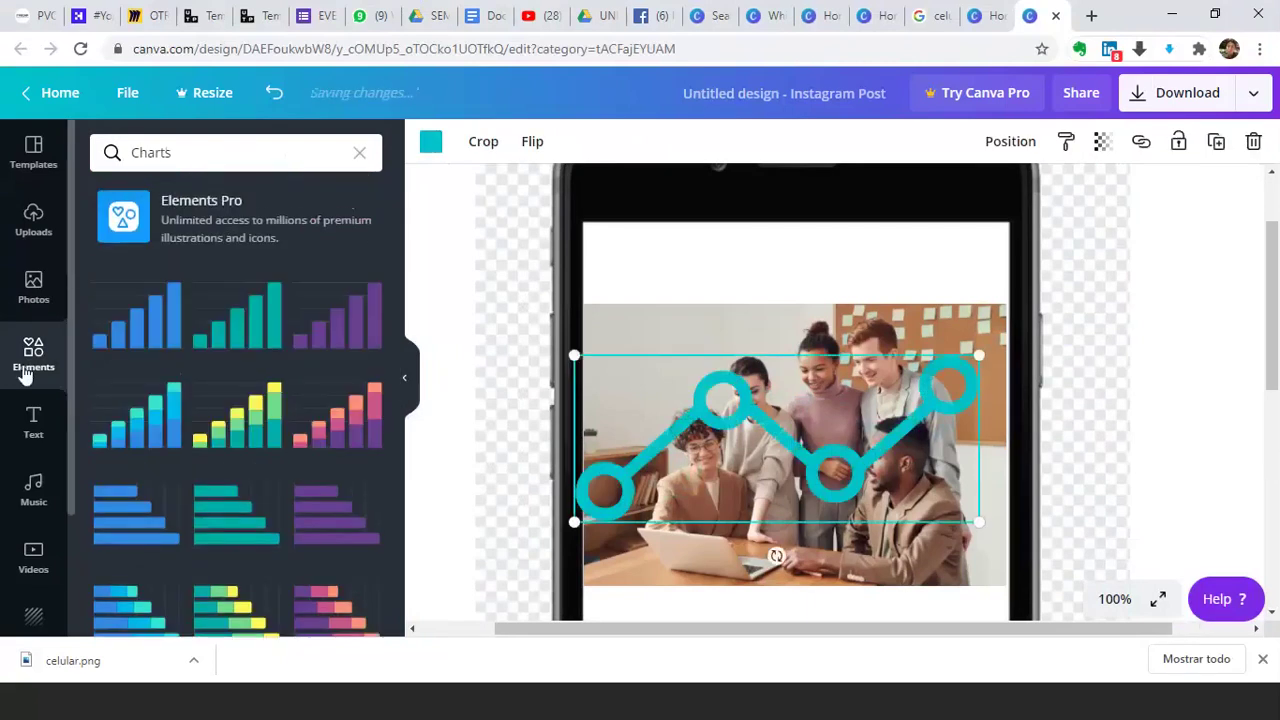
# Bring up the full Stickers collection in the Elements library.
pyautogui.click(26, 372)
pyautogui.click(366, 249)
pyautogui.scroll(-4, 398, 328)
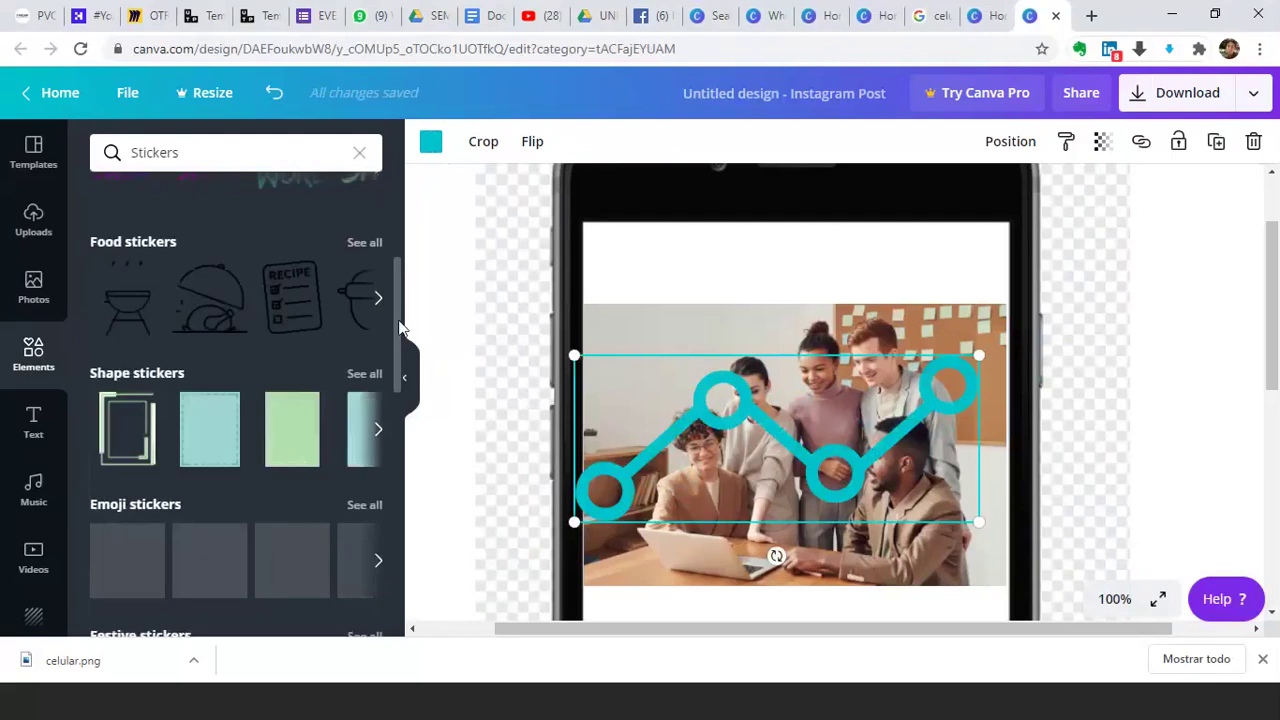
# Place the animated cloche food sticker on the upper part of the phone screen.
pyautogui.moveTo(203, 314); pyautogui.dragTo(548, 286)
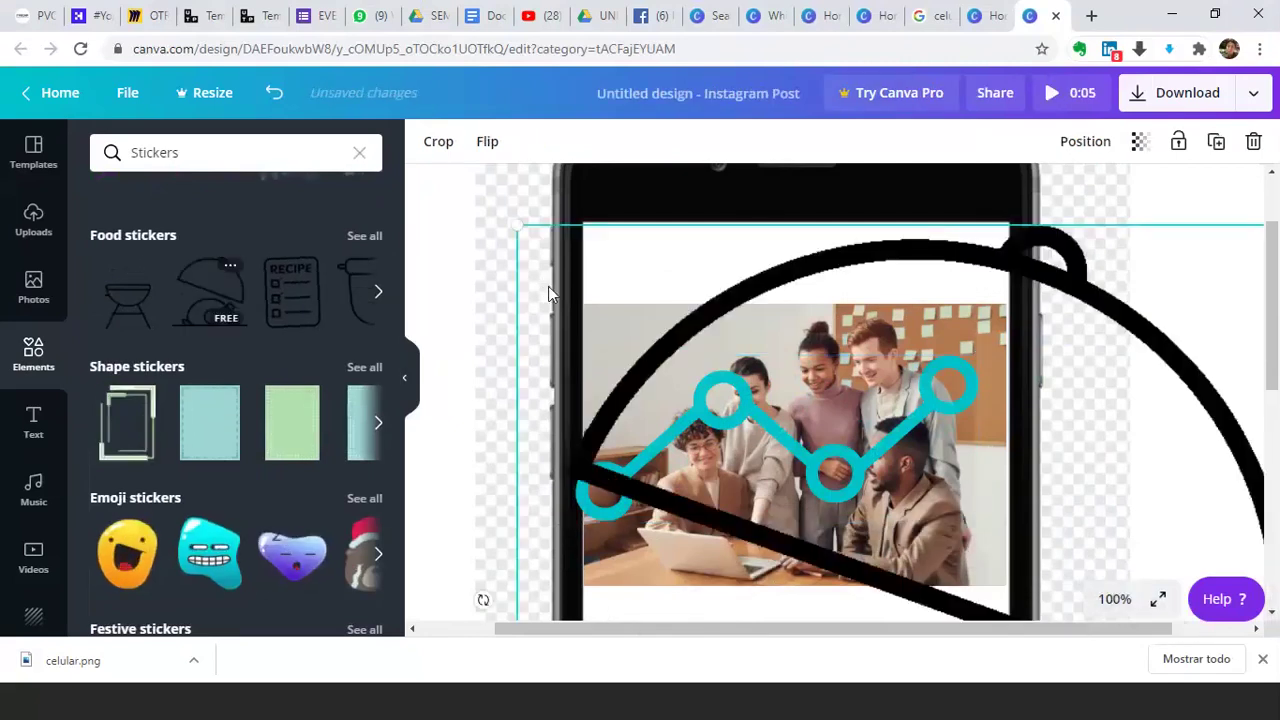
pyautogui.moveTo(542, 240); pyautogui.dragTo(835, 512)
pyautogui.moveTo(1080, 520); pyautogui.dragTo(753, 334)
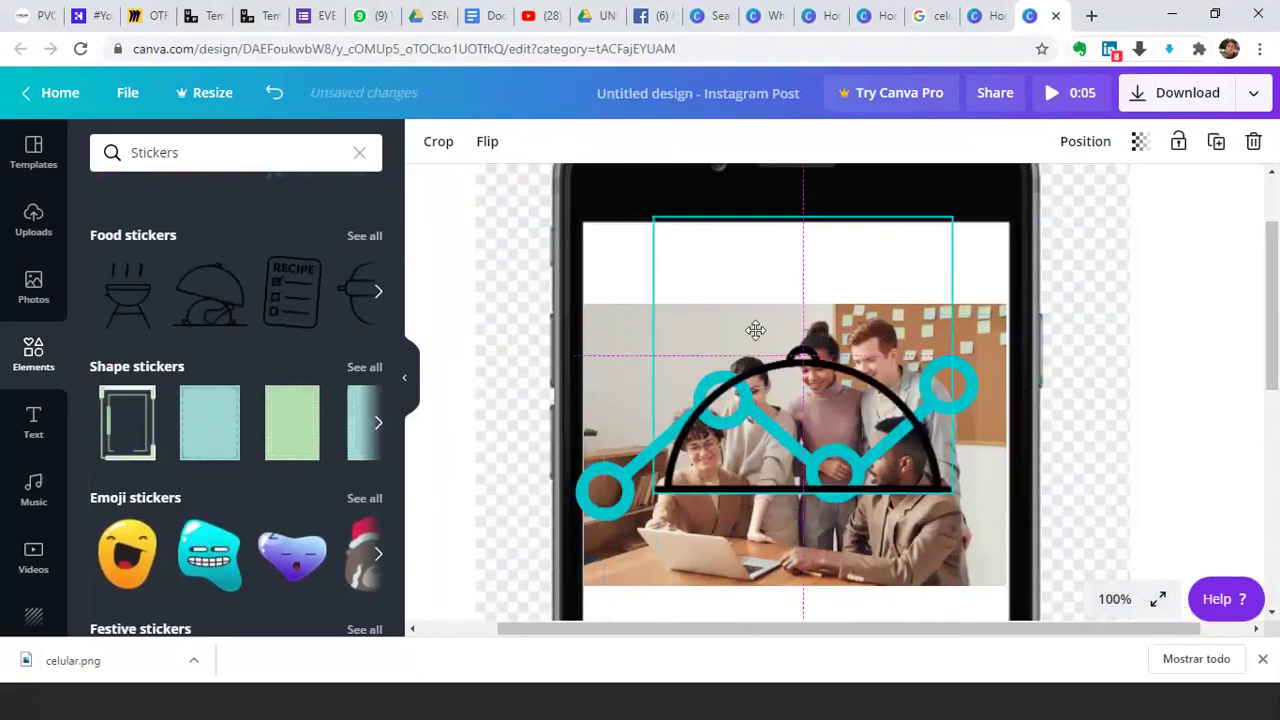
# Delete the line chart and move the team photo lower, beneath the cloche sticker.
pyautogui.click(614, 522)
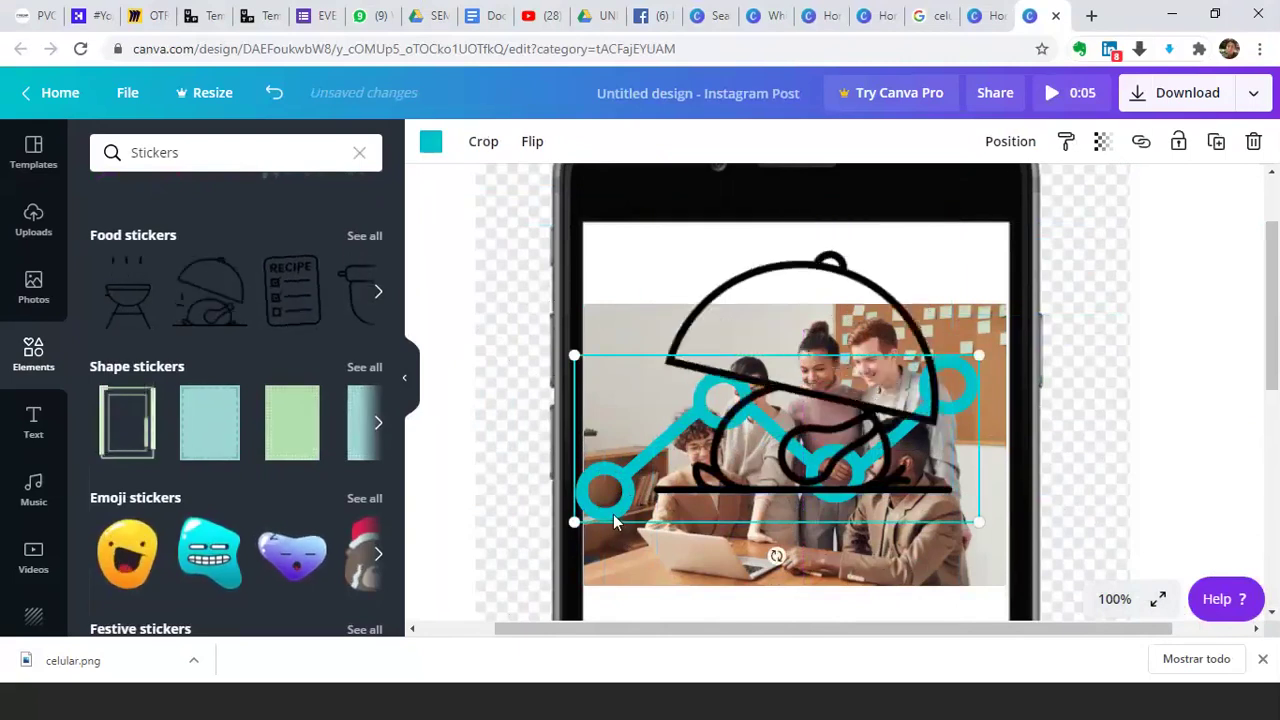
pyautogui.press('Delete')
pyautogui.click(700, 570)
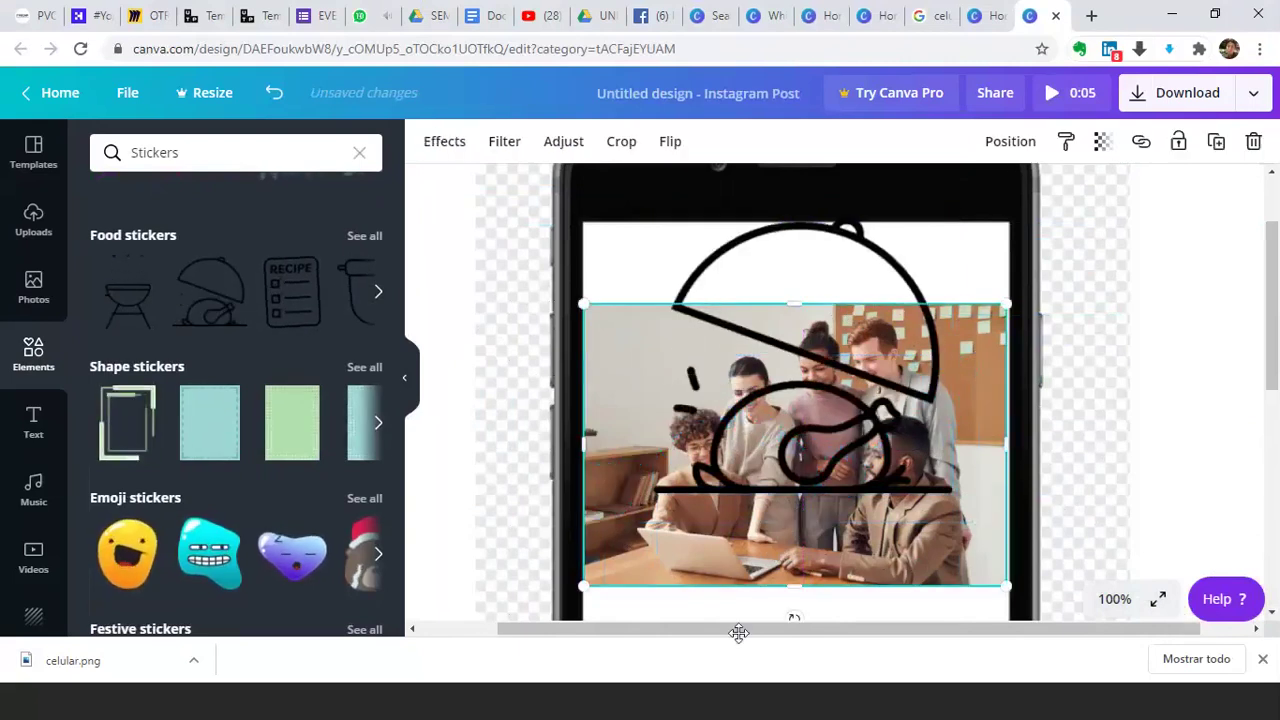
pyautogui.moveTo(738, 633); pyautogui.dragTo(743, 663)
pyautogui.moveTo(780, 555); pyautogui.dragTo(757, 674)
# Nudge the cloche sticker slightly lower, then deselect it to watch its animation.
pyautogui.click(866, 346)
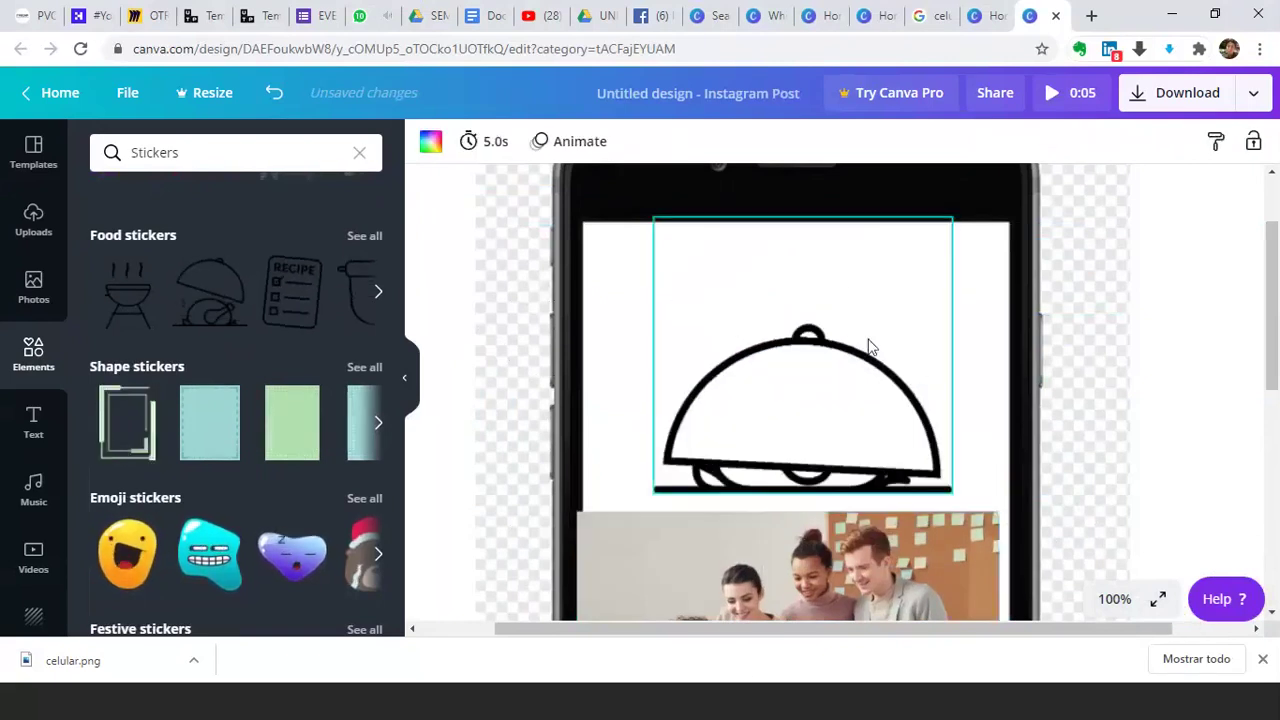
pyautogui.moveTo(857, 351); pyautogui.dragTo(857, 363)
pyautogui.click(1210, 389)
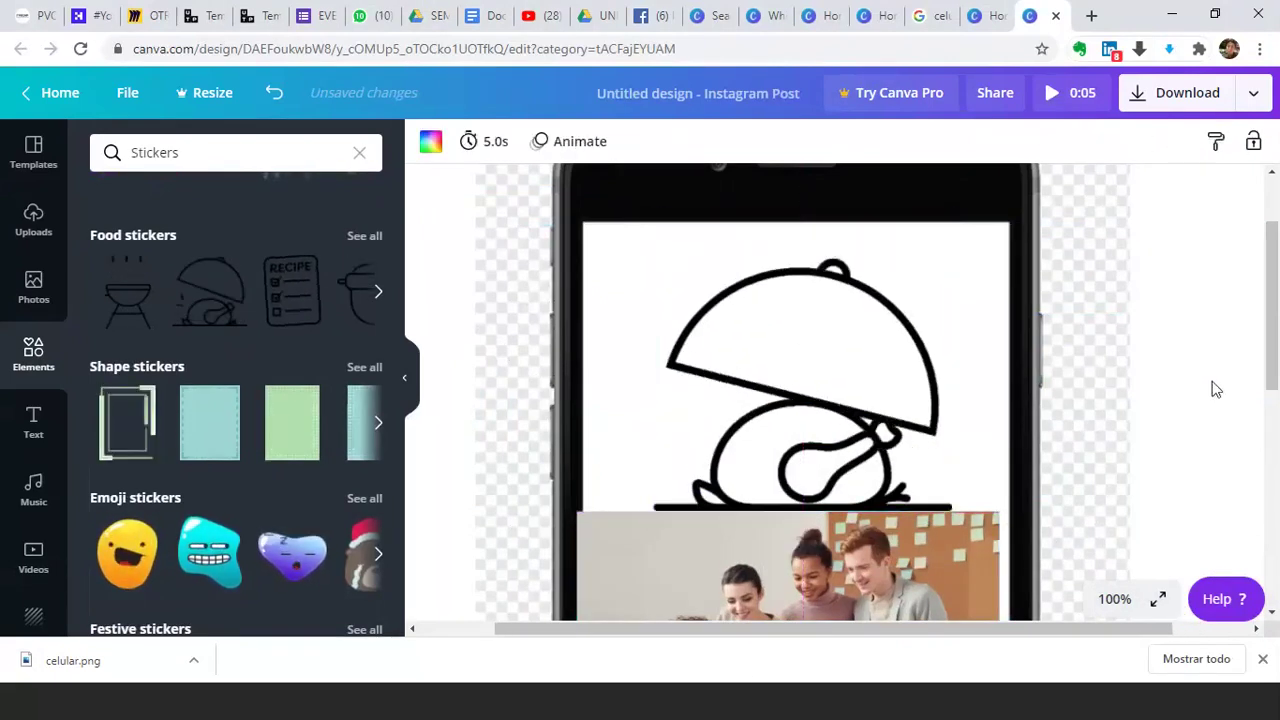
# Zoom the canvas to 75% and nudge the team photo slightly down.
pyautogui.click(1116, 600)
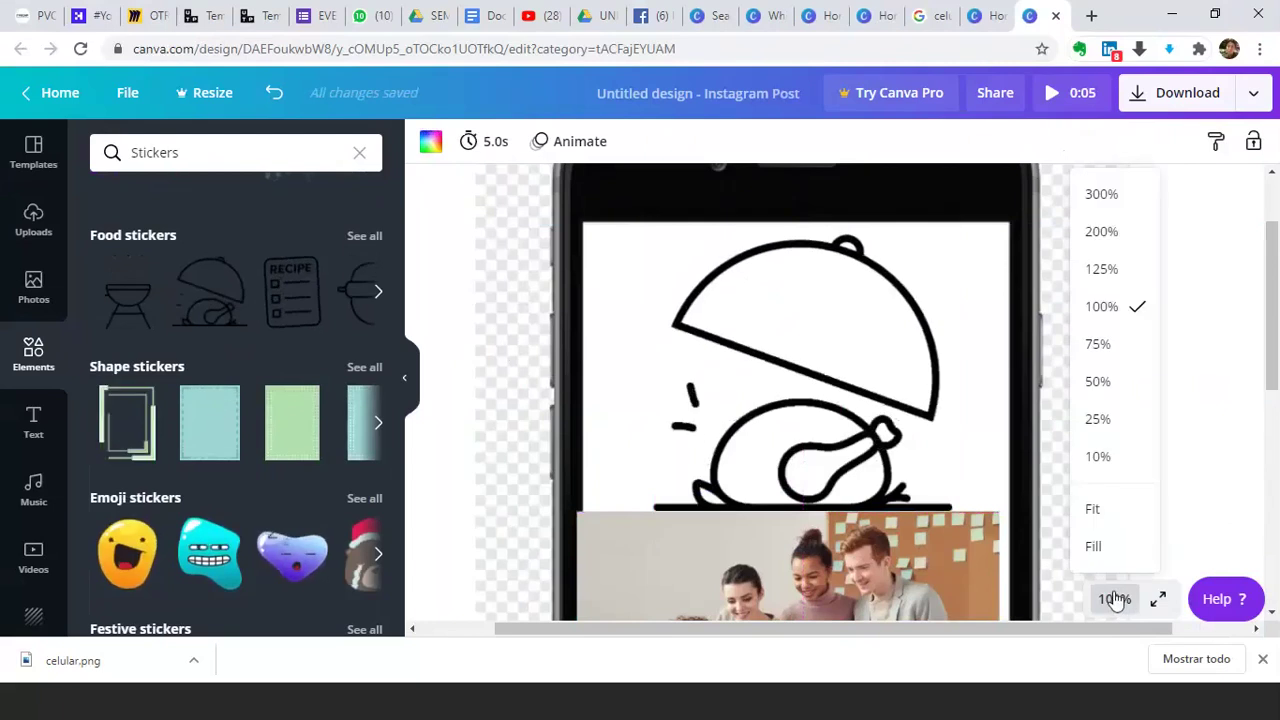
pyautogui.click(1097, 345)
pyautogui.moveTo(1271, 290); pyautogui.dragTo(1272, 333)
pyautogui.moveTo(746, 472); pyautogui.dragTo(751, 497)
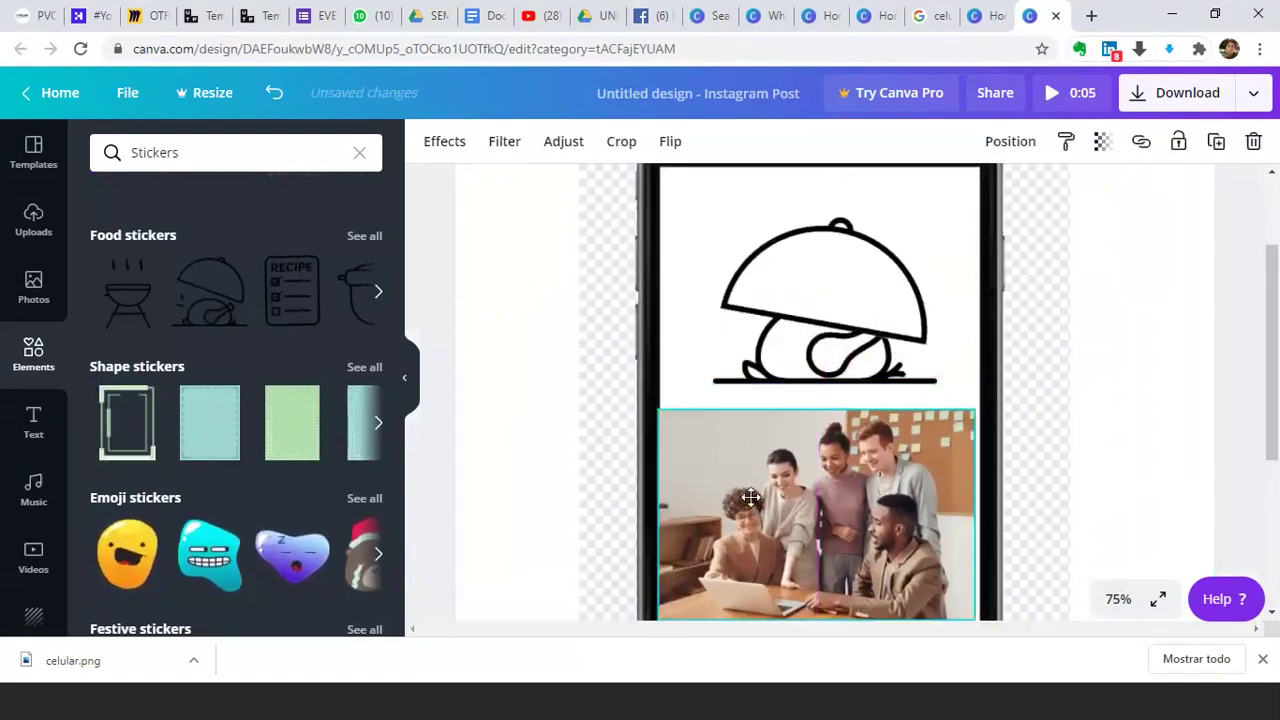
# Scroll through the Stickers results to find the yellow BLAH speech-bubble sticker.
pyautogui.scroll(-5, 390, 420)
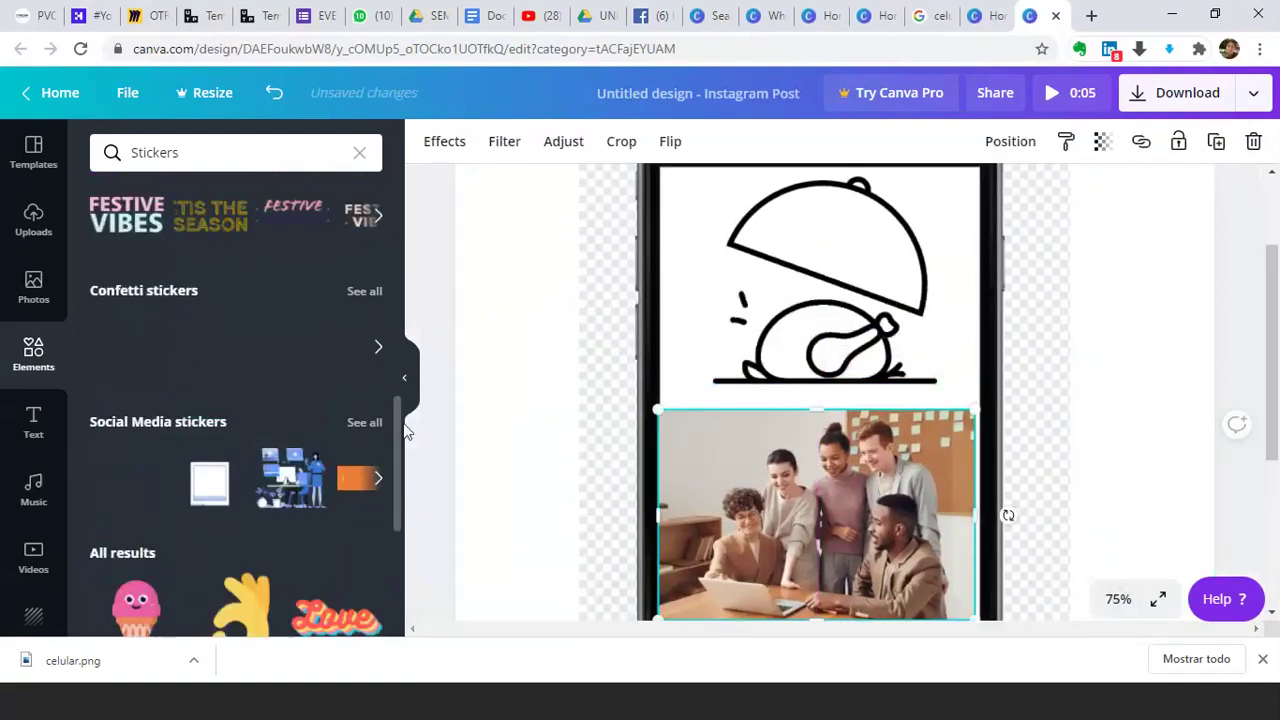
pyautogui.scroll(-4, 406, 440)
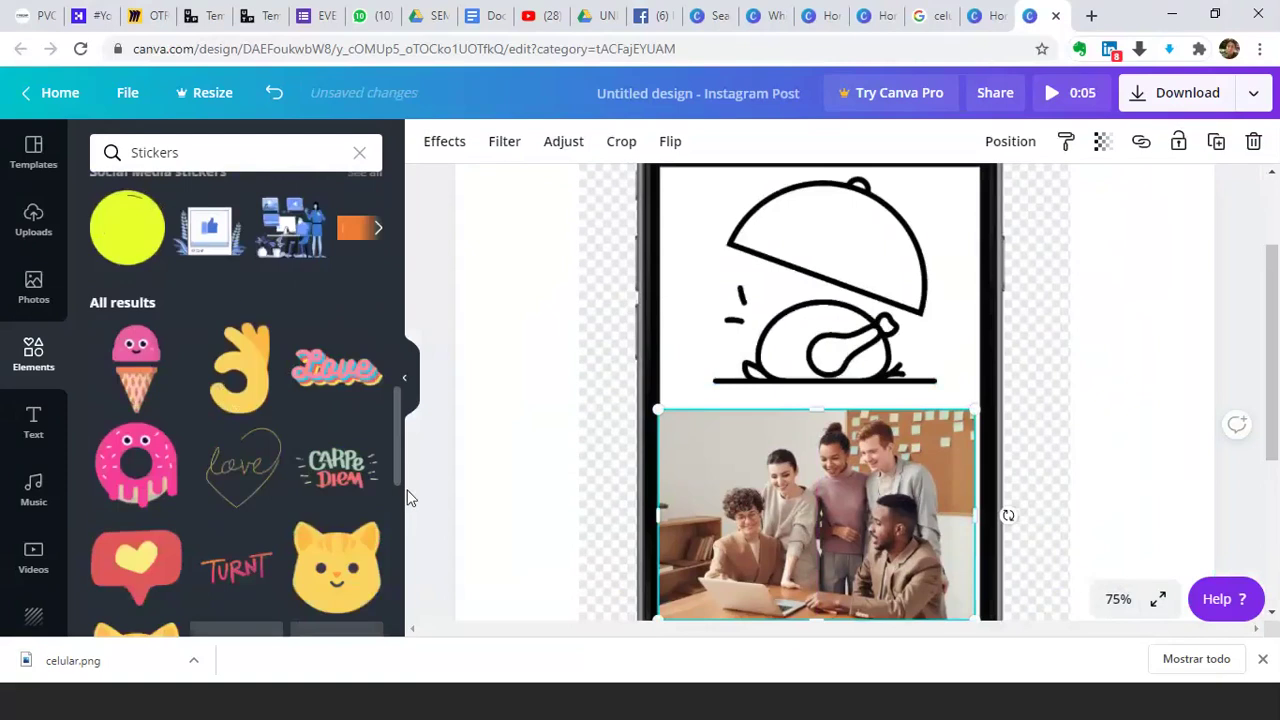
pyautogui.moveTo(407, 497); pyautogui.dragTo(407, 577)
pyautogui.scroll(3, 384, 463)
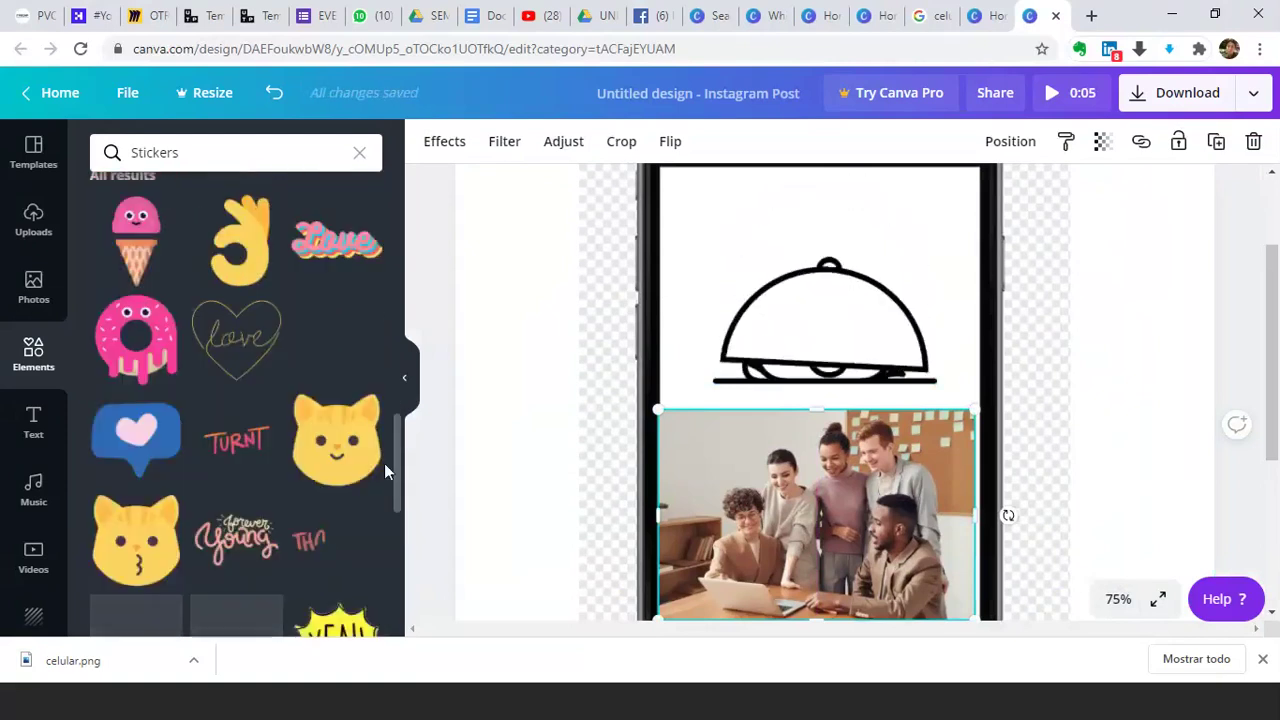
pyautogui.scroll(3, 384, 463)
pyautogui.moveTo(148, 583); pyautogui.dragTo(265, 335)
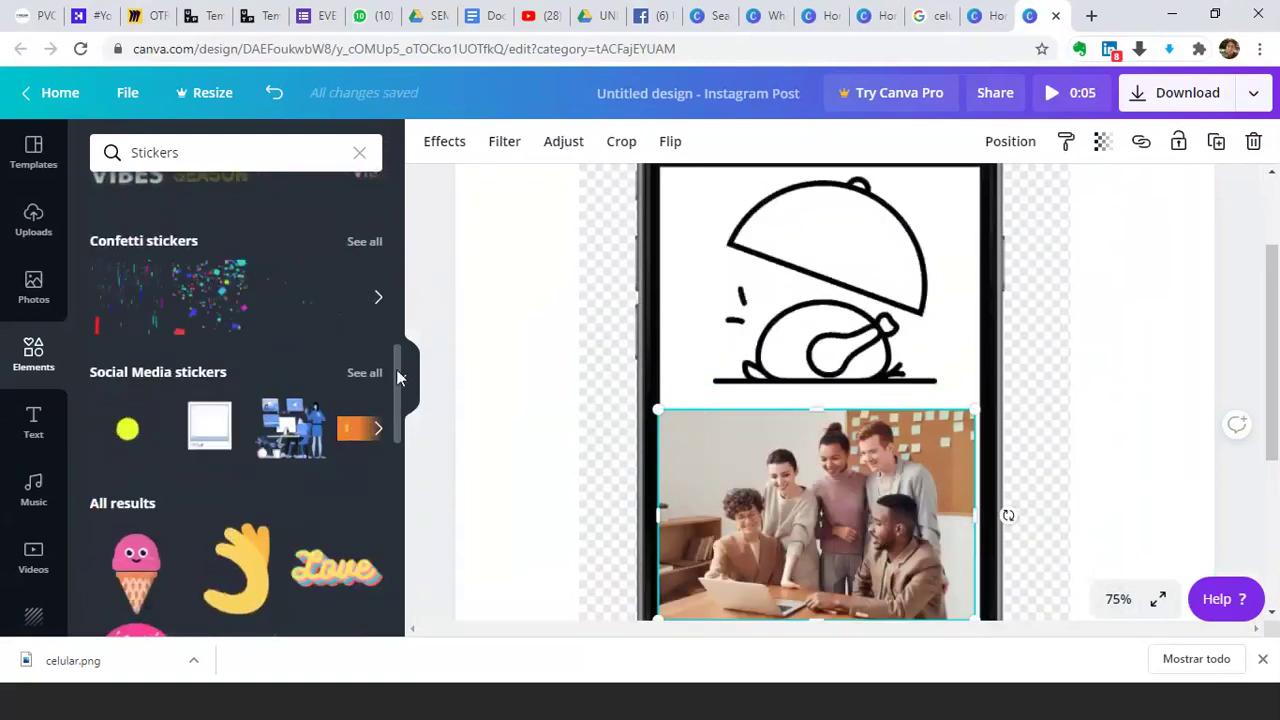
pyautogui.moveTo(400, 381); pyautogui.dragTo(408, 620)
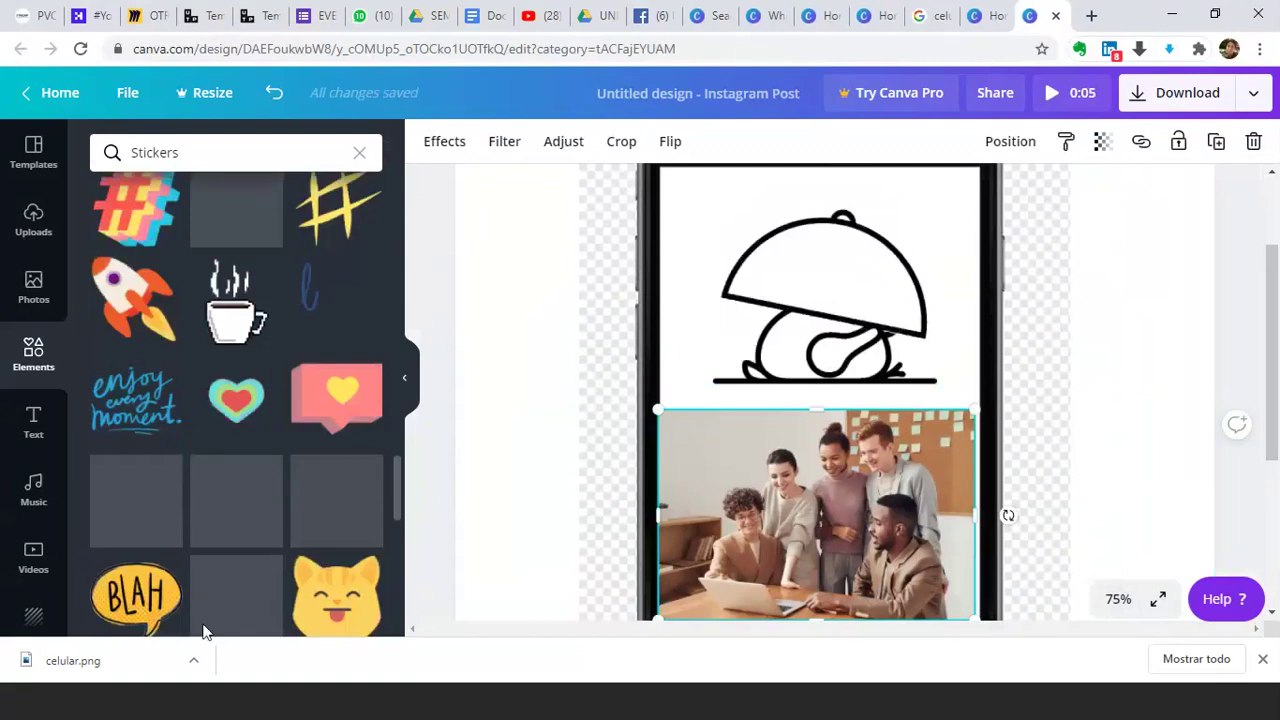
# Drop the BLAH sticker over the team photo, then play and close a preview of the post.
pyautogui.moveTo(140, 598); pyautogui.dragTo(699, 437)
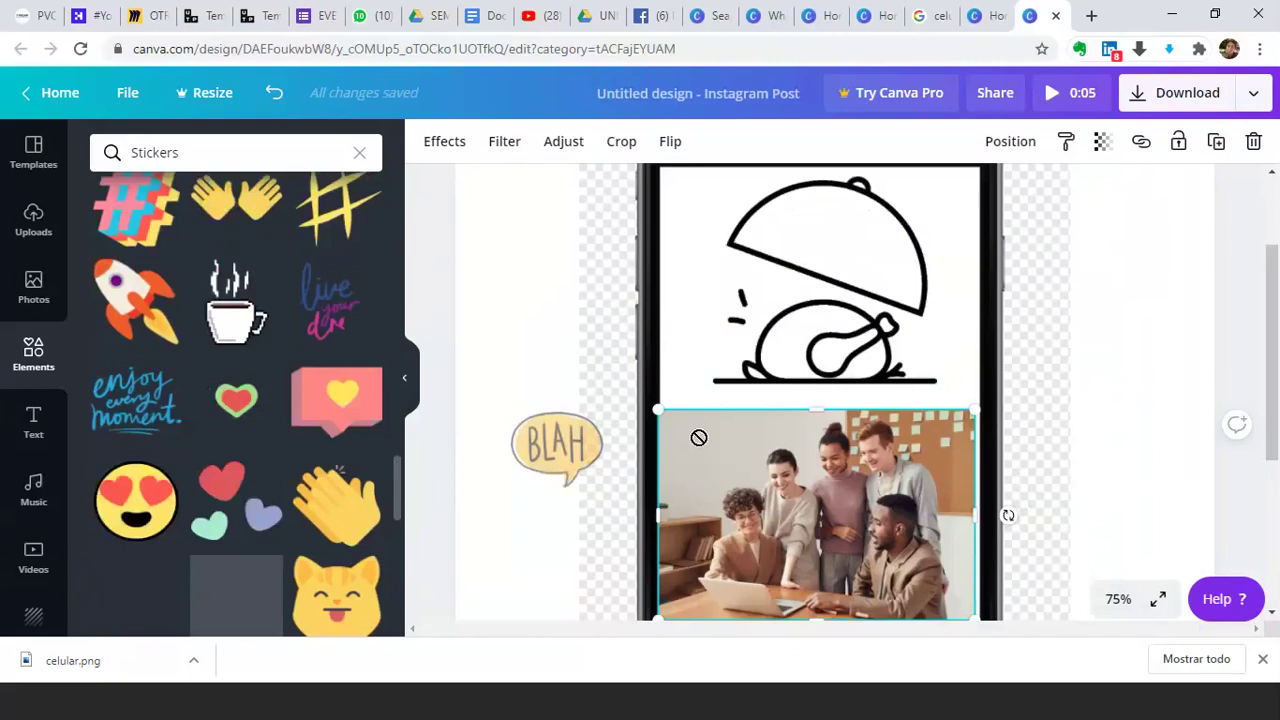
pyautogui.moveTo(699, 437); pyautogui.dragTo(728, 420)
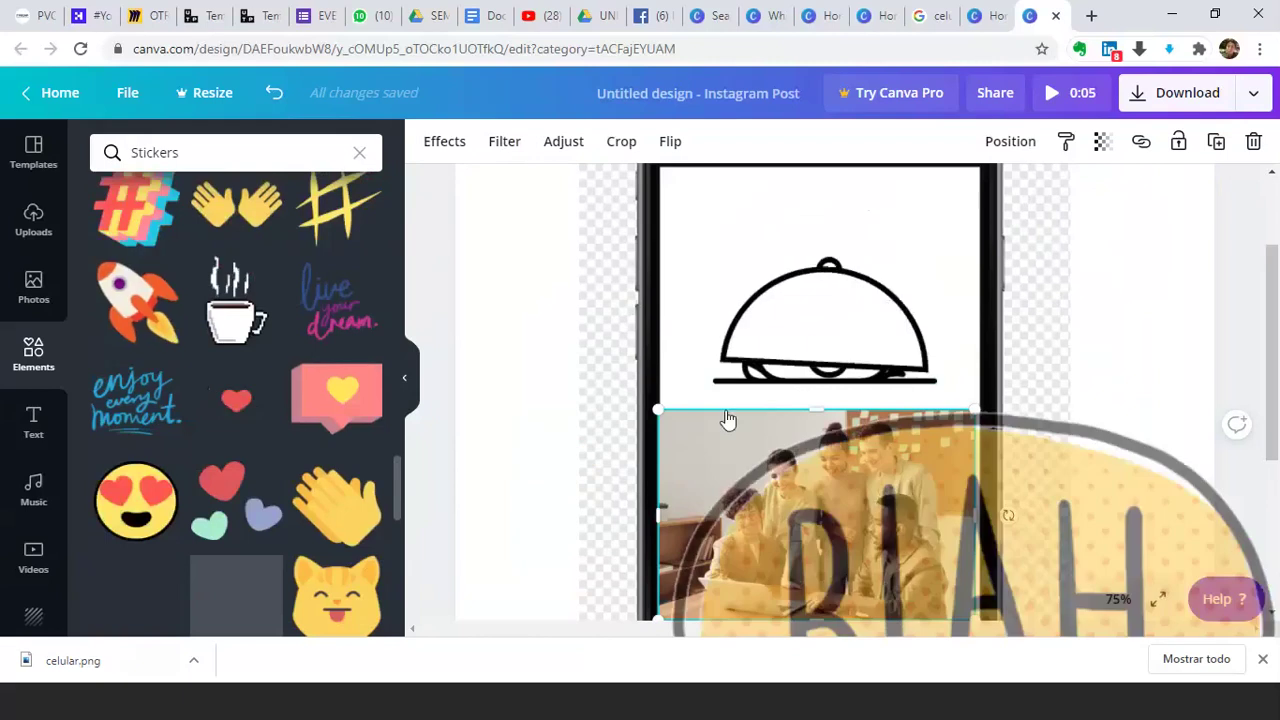
pyautogui.click(1067, 92)
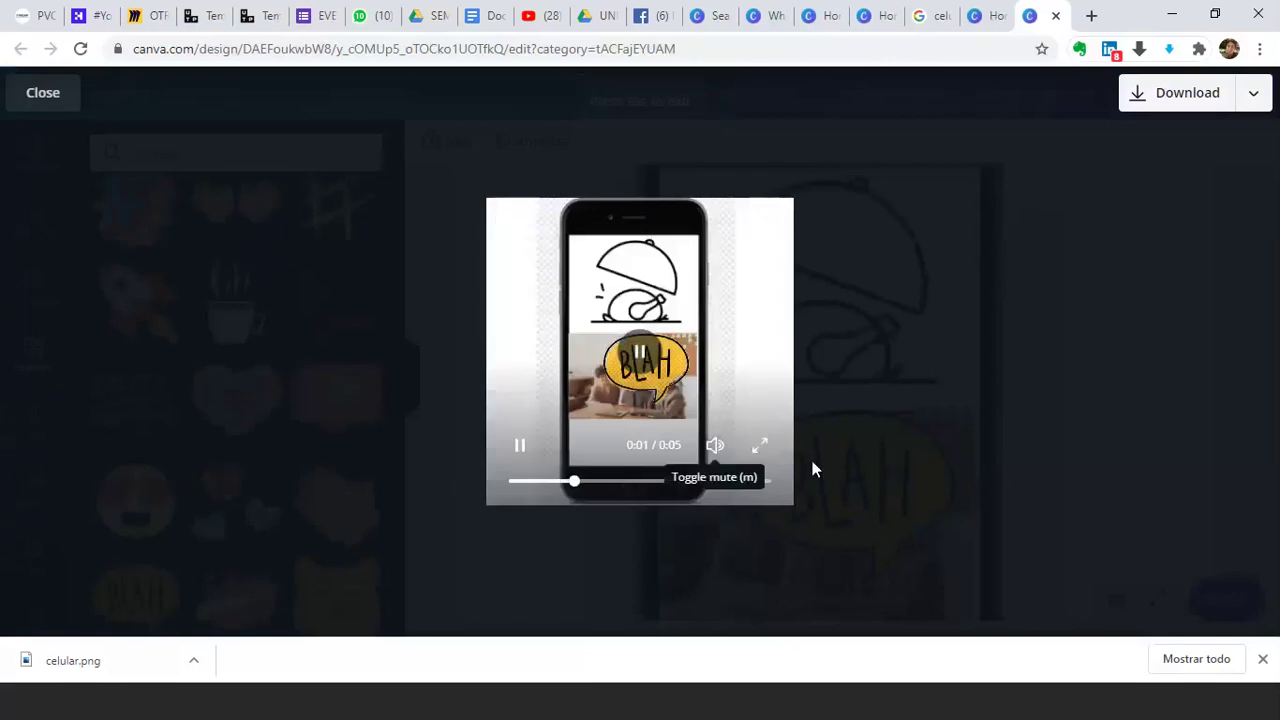
pyautogui.click(996, 543)
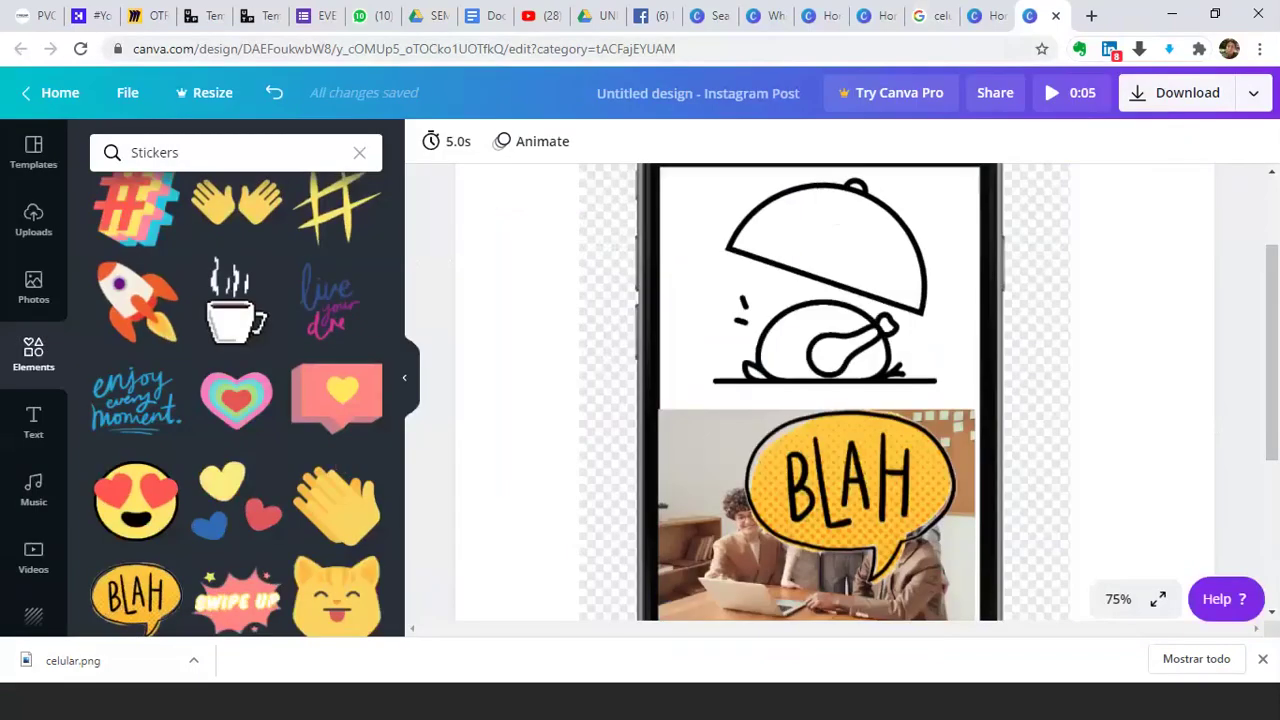